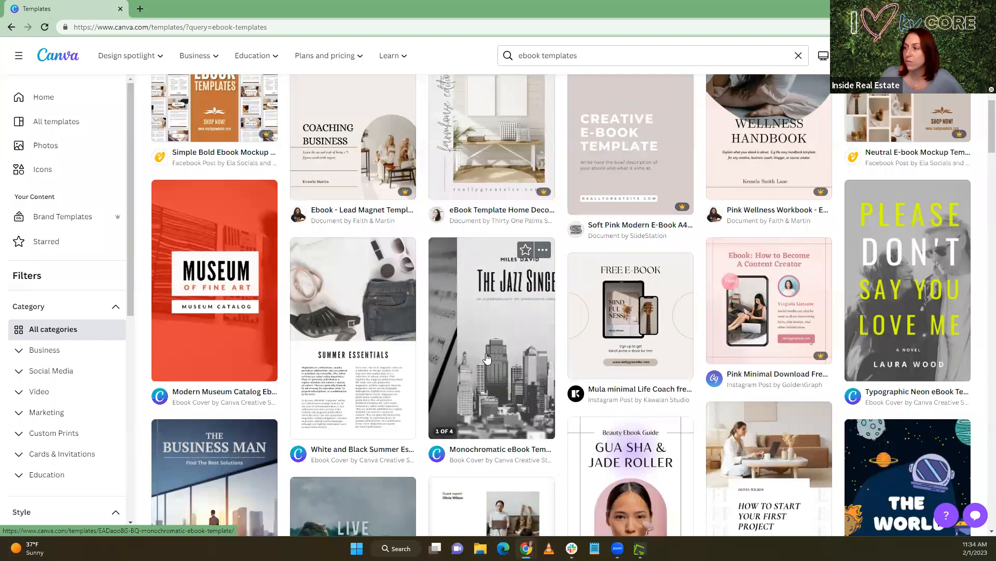
Open the "55 home DIY ideas" home decor eBook template for editing
scroll(480, 332, "up", 3)
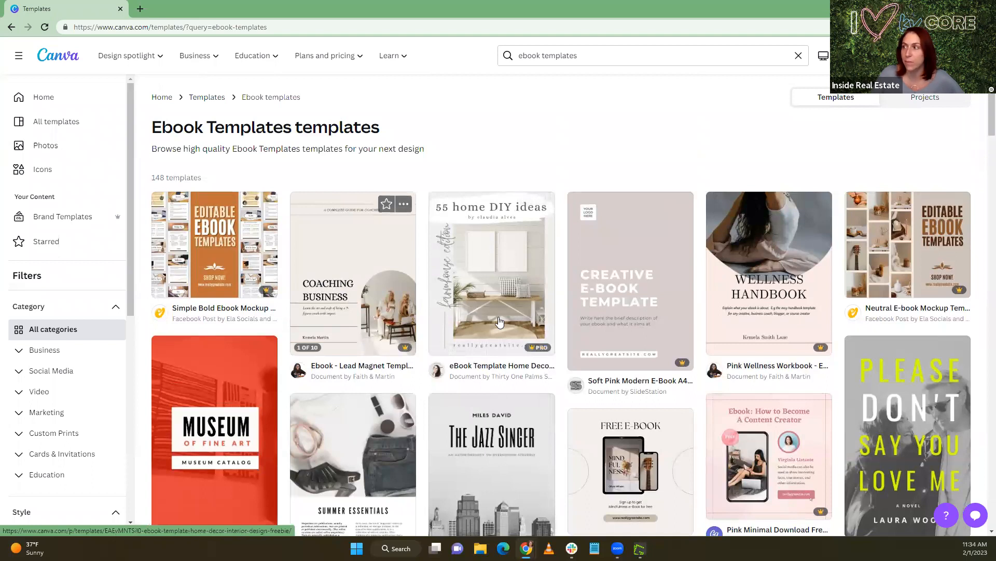
left_click(489, 281)
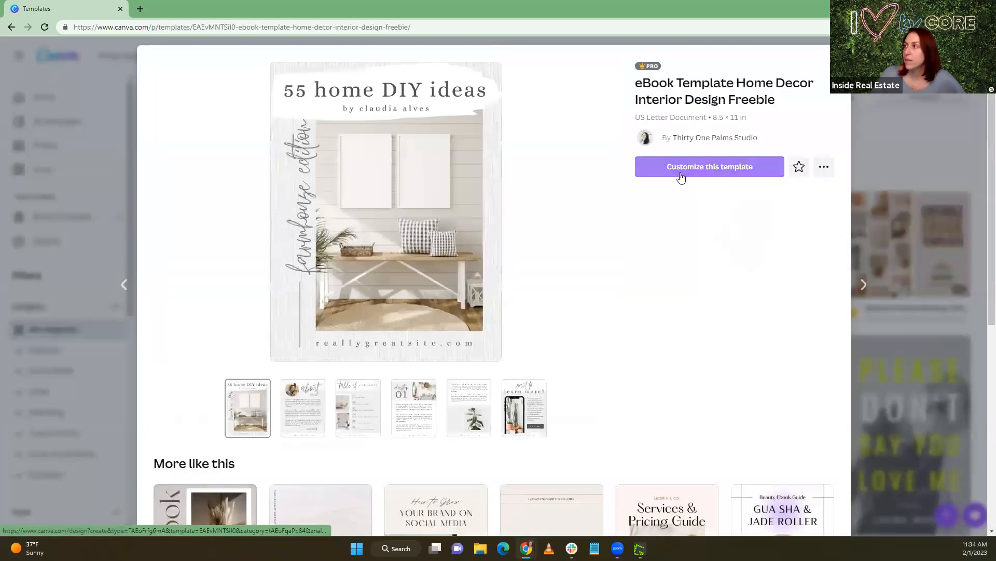
left_click(681, 177)
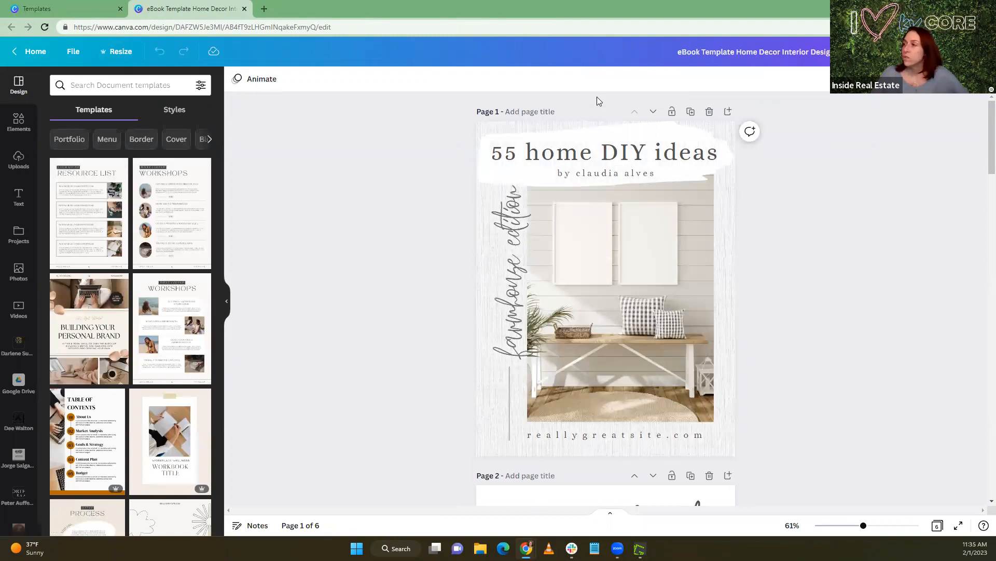
Replace the cover's main title with "Relocating to"
double_click(496, 154)
left_click_drag(494, 153, 717, 152)
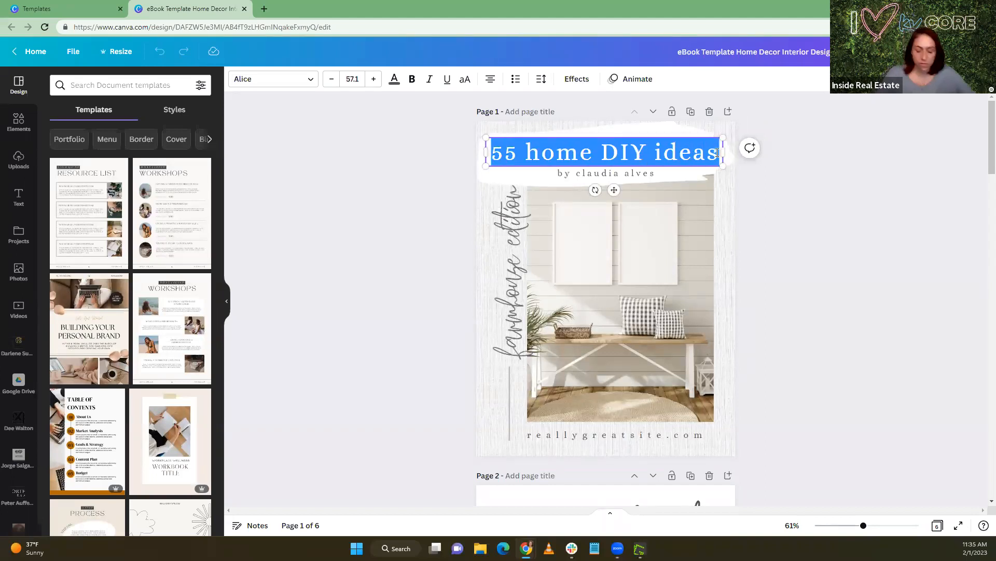
type("Reloc")
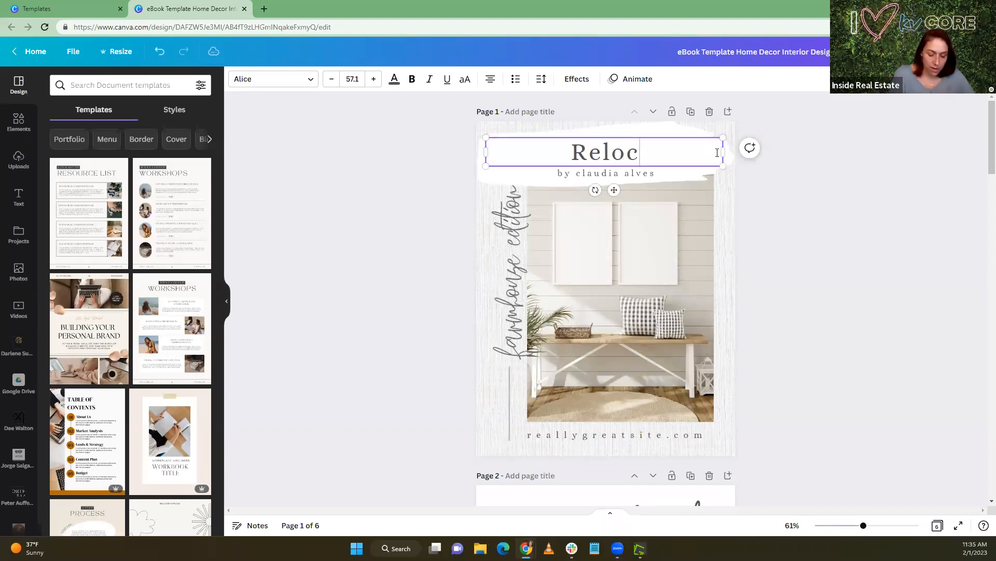
type("ating to t")
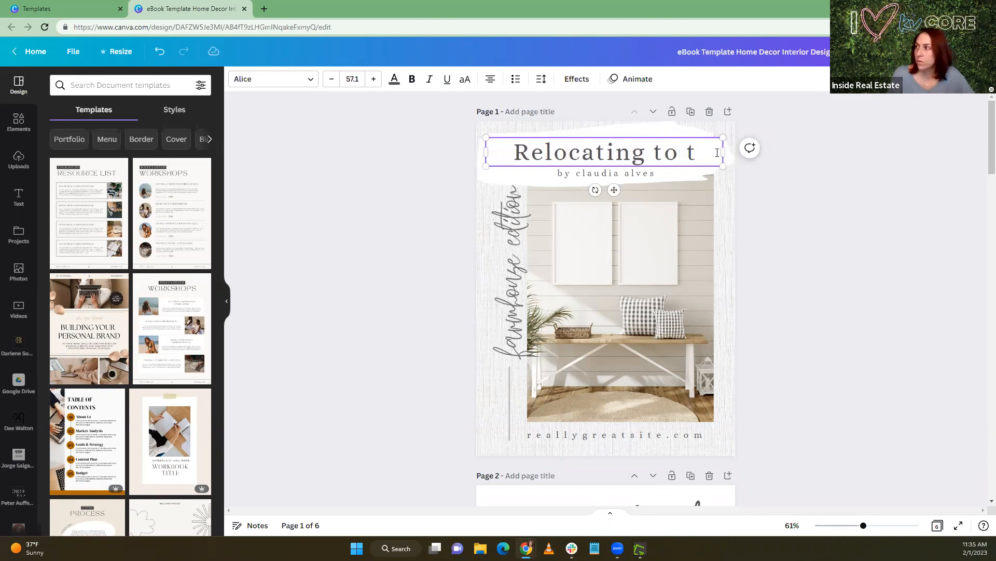
key("BackSpace")
Replace the byline below the cover title with "the Suburbs of Ricmond"
left_click(652, 172)
left_click(653, 173)
type("the")
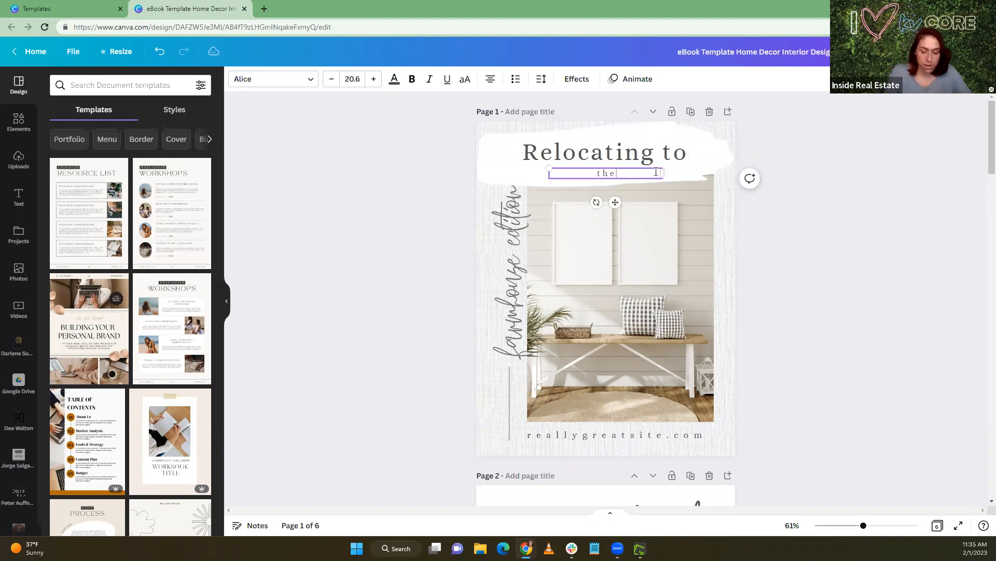
type(" Suburb")
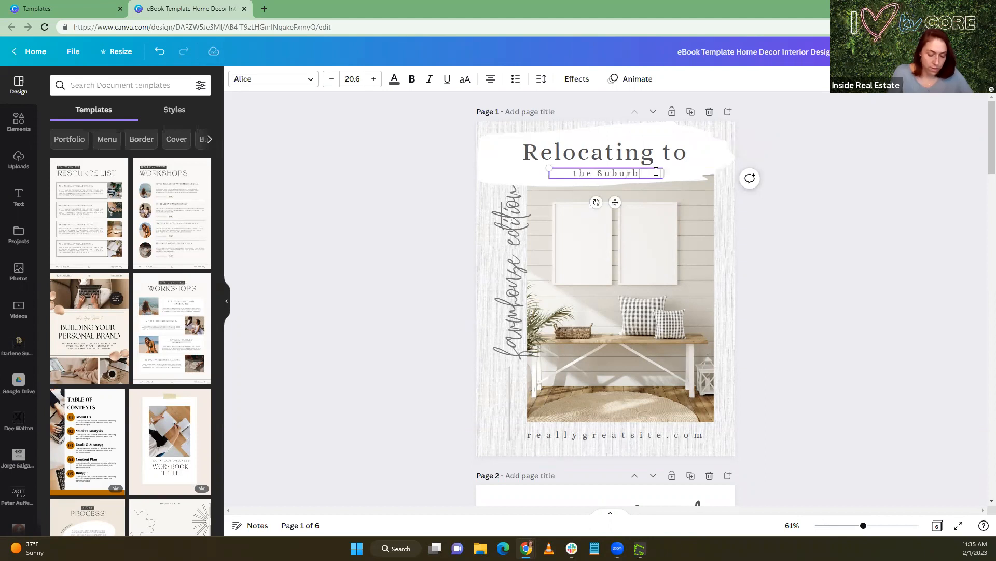
type("s of")
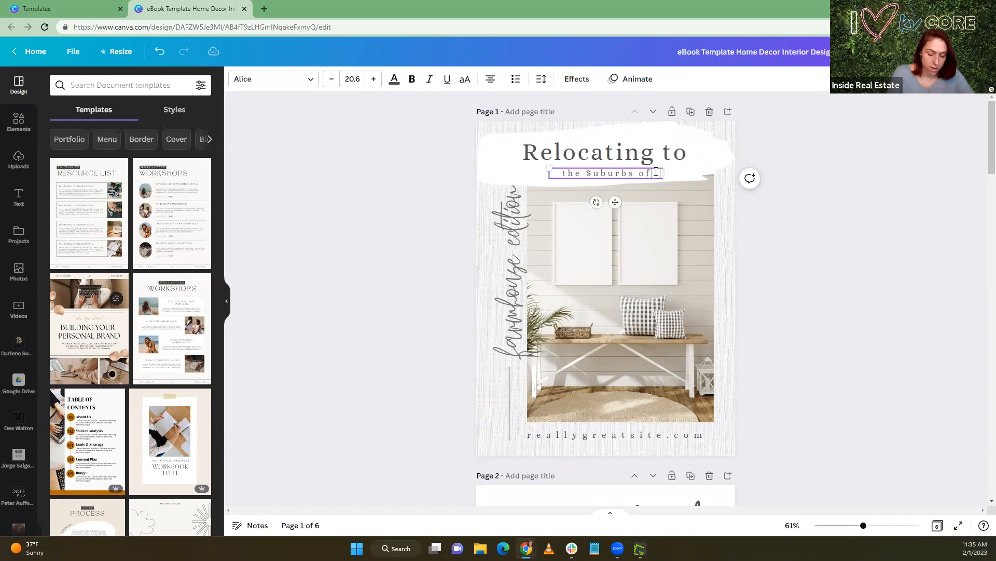
type(" Ricmond")
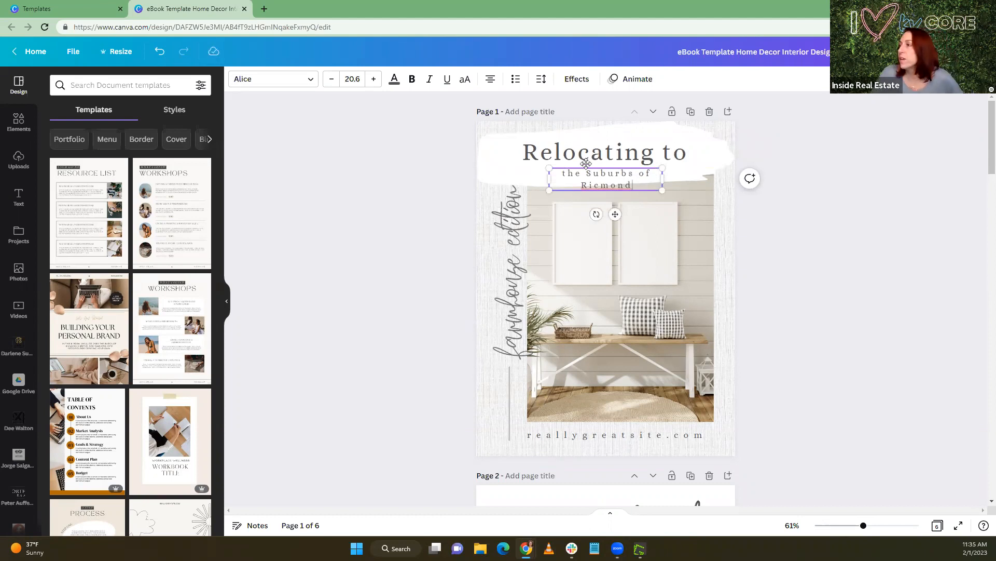
Widen the subtitle's text box on both sides and shorten its text to "the Suburbs"
left_click_drag(549, 178, 506, 176)
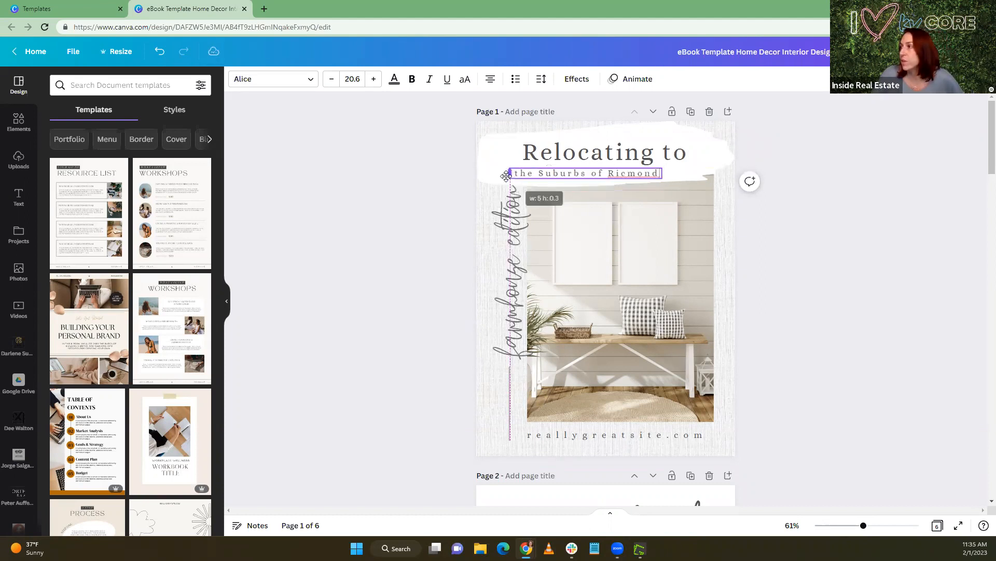
left_click_drag(661, 173, 699, 168)
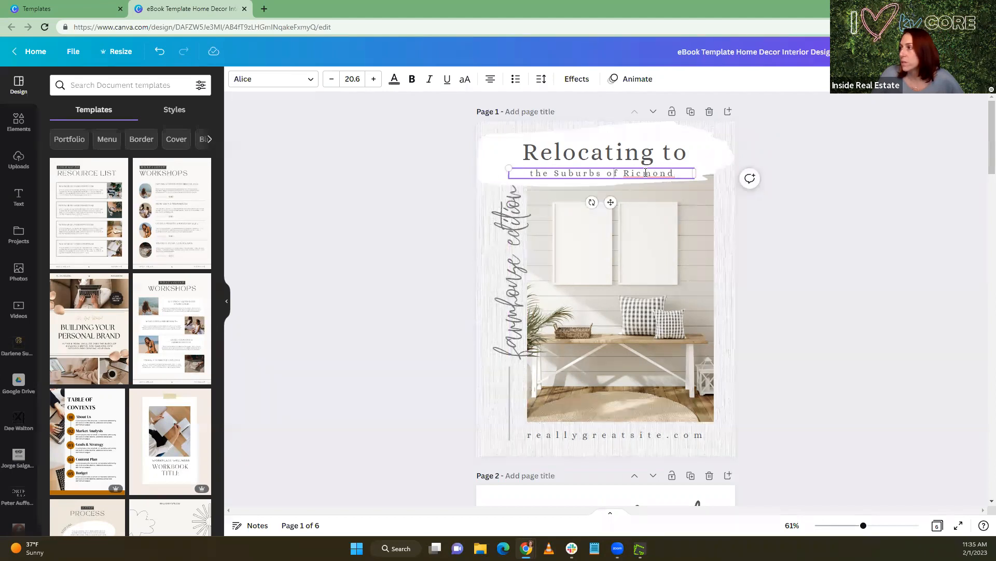
left_click_drag(603, 174, 677, 173)
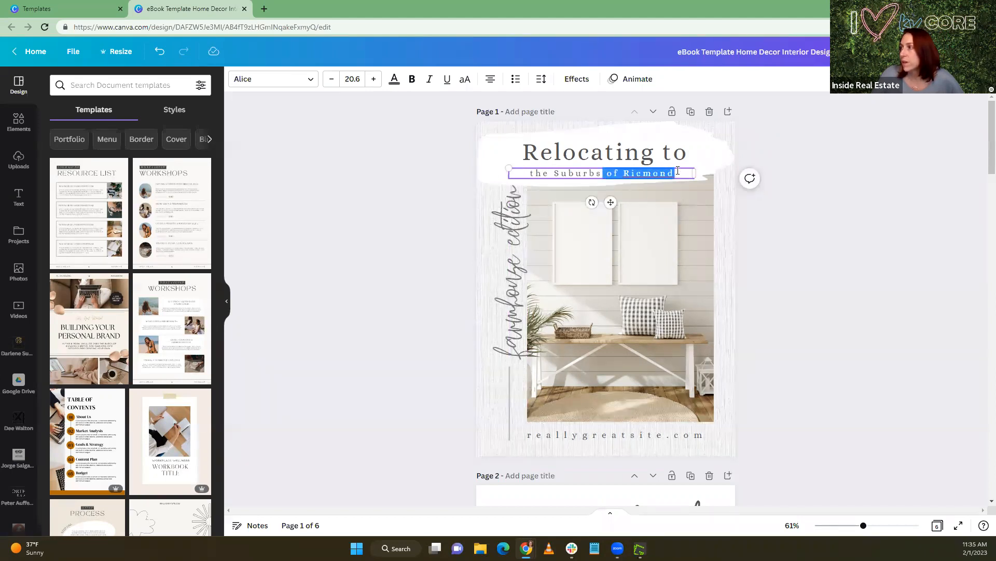
key("BackSpace")
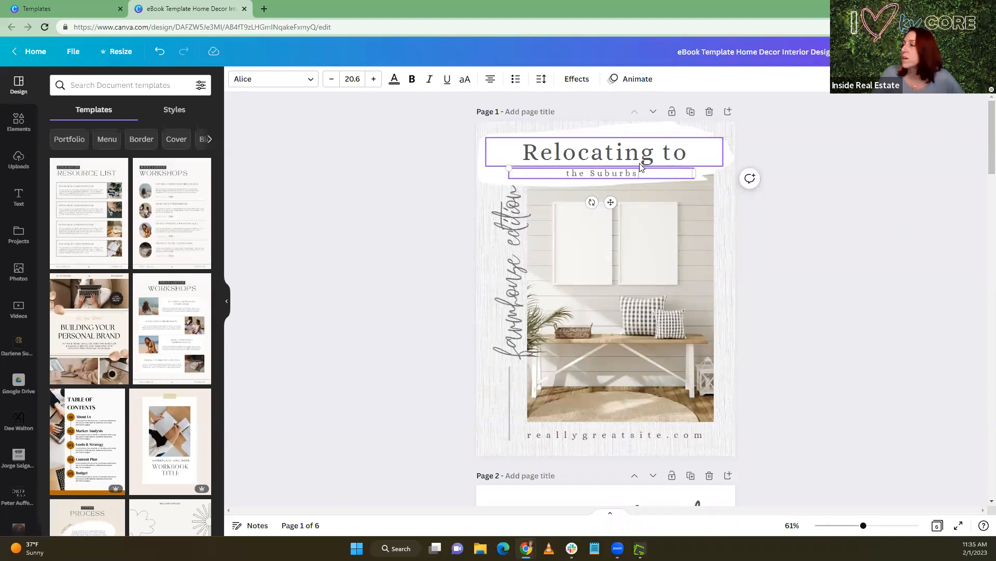
Enlarge the subtitle to font size 28.1 above the main title, and move the main title lower on the white brush stroke
left_click_drag(505, 165, 442, 138)
left_click_drag(578, 202, 621, 208)
Change the large main title on the cover to "the Suburbs"
left_click_drag(524, 168, 697, 145)
type("The")
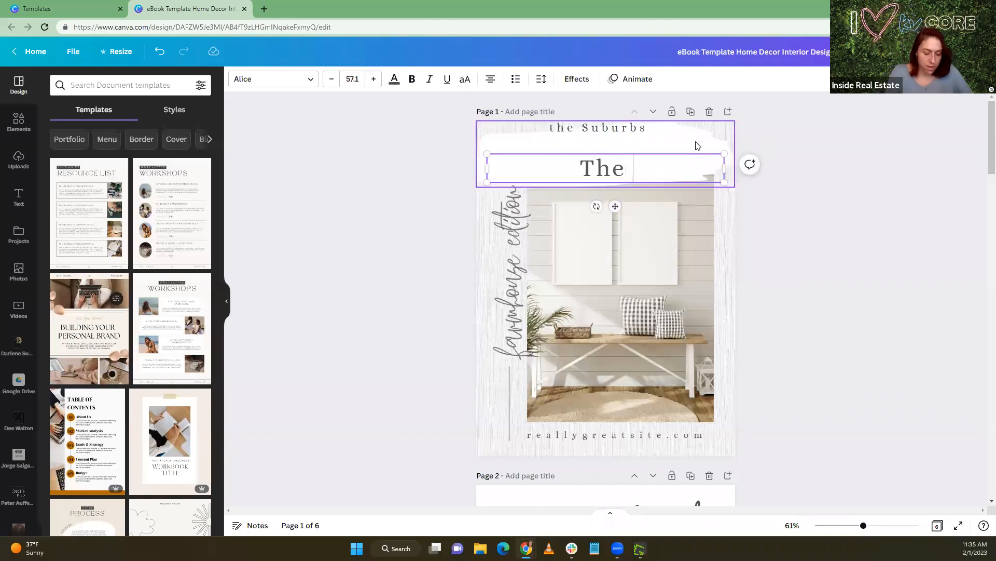
key("BackSpace")
key("BackSpace")
key("BackSpace")
type("the Suburbs")
Change the small line above the main title to "Relocating to" and move it down directly above the title
left_click(644, 130)
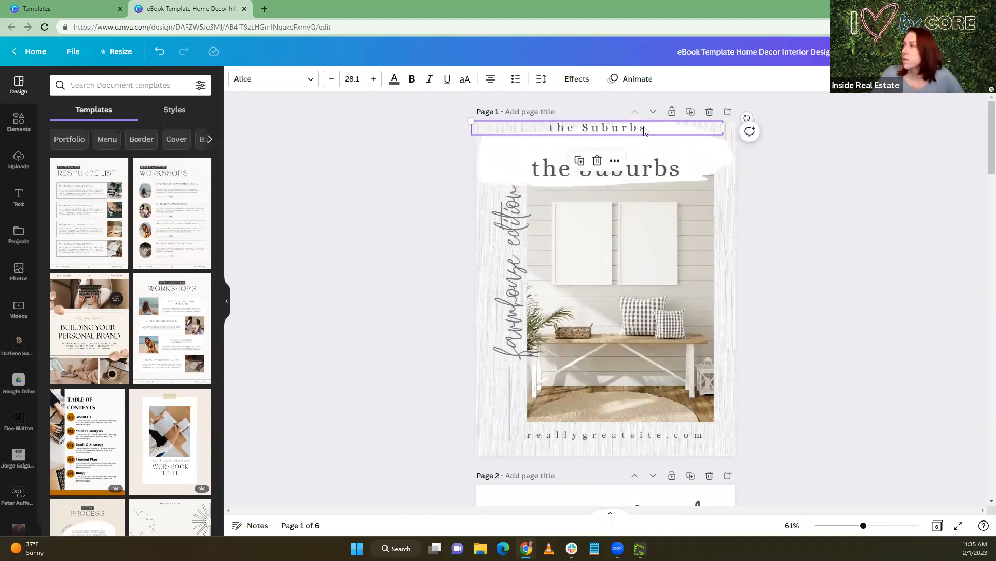
left_click_drag(648, 128, 551, 127)
type("R")
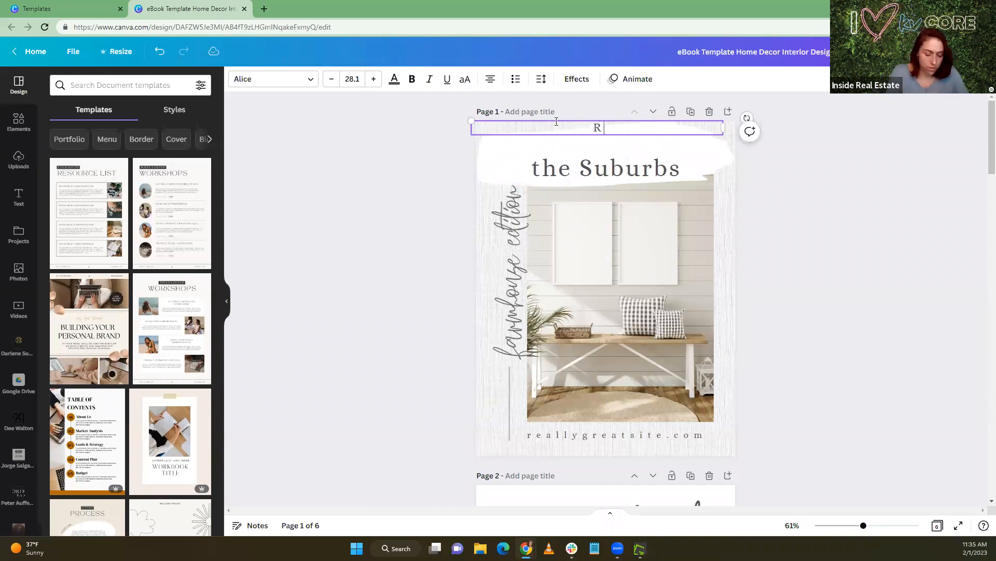
type("elocating to")
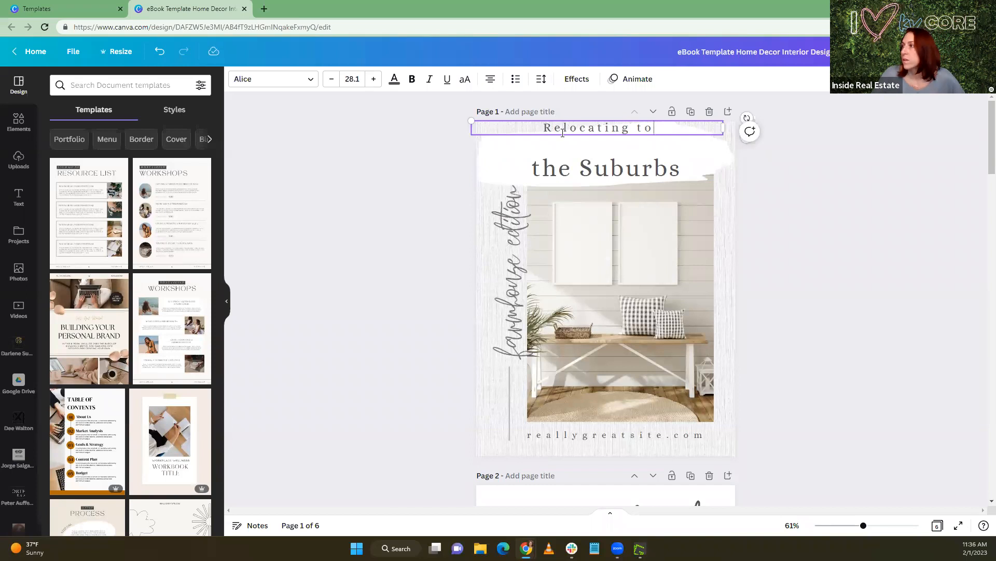
left_click_drag(556, 120, 563, 141)
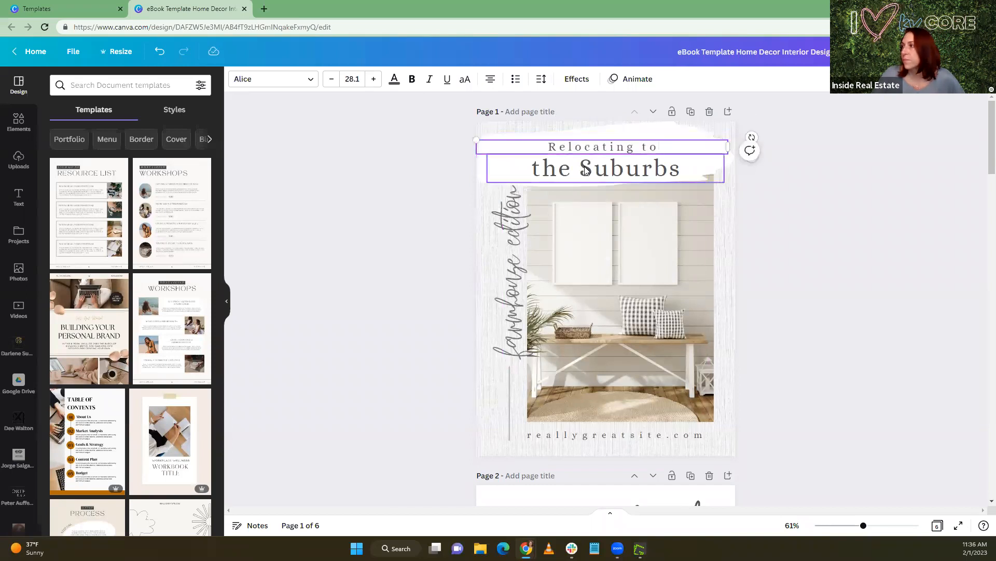
Replace the vertical "farmhouse edition" script text with "Richmond"
left_click(513, 353)
double_click(513, 353)
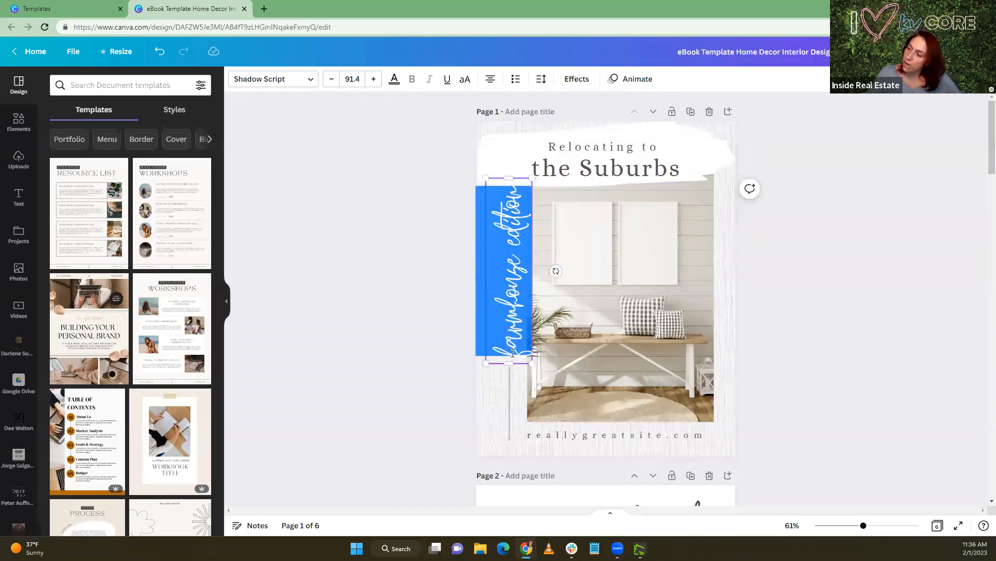
type("Rich")
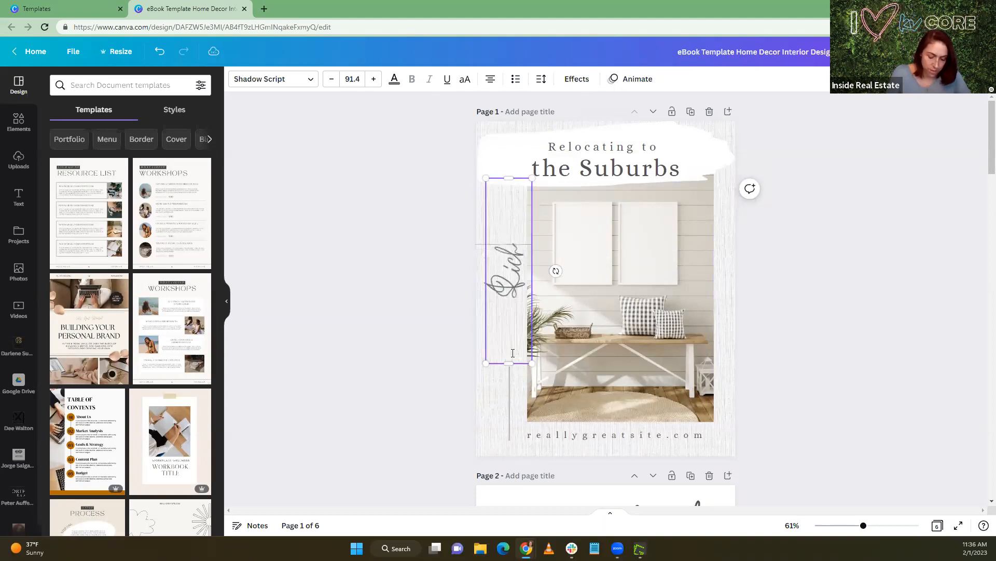
type("mond, VA")
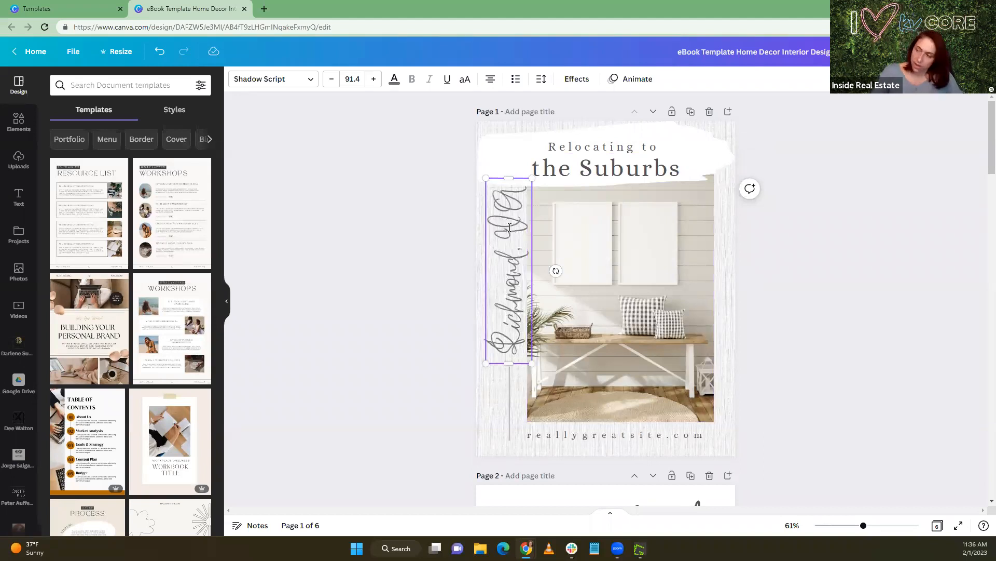
key("BackSpace")
key("BackSpace")
key("BackSpace")
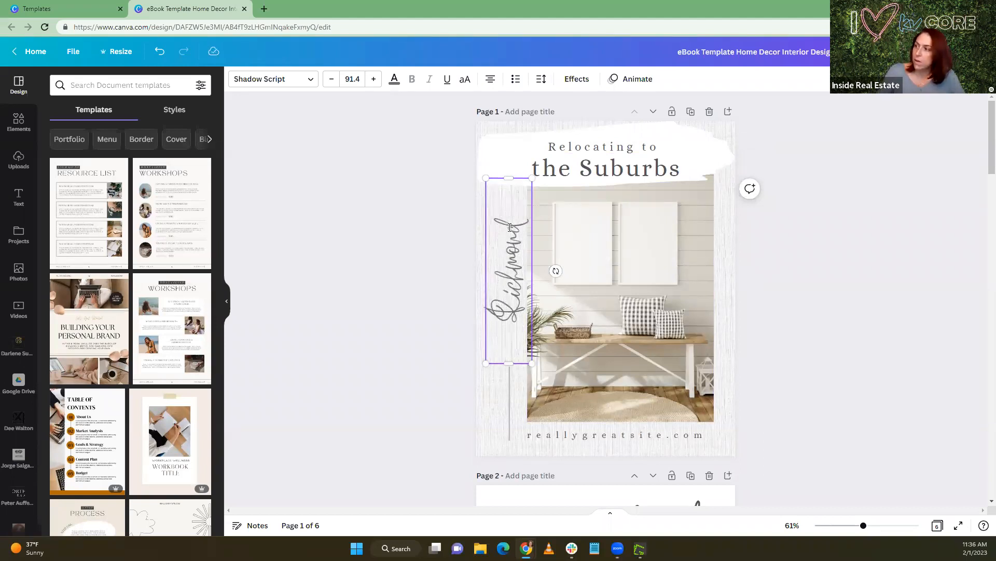
Lengthen the thin vertical line below the script text upward so it reaches close to the word "Richmond"
left_click(507, 384)
left_click_drag(508, 366, 508, 334)
left_click(489, 355)
Change the website text below the cover photo to "live inrichmond.com"
left_click(534, 433)
double_click(533, 434)
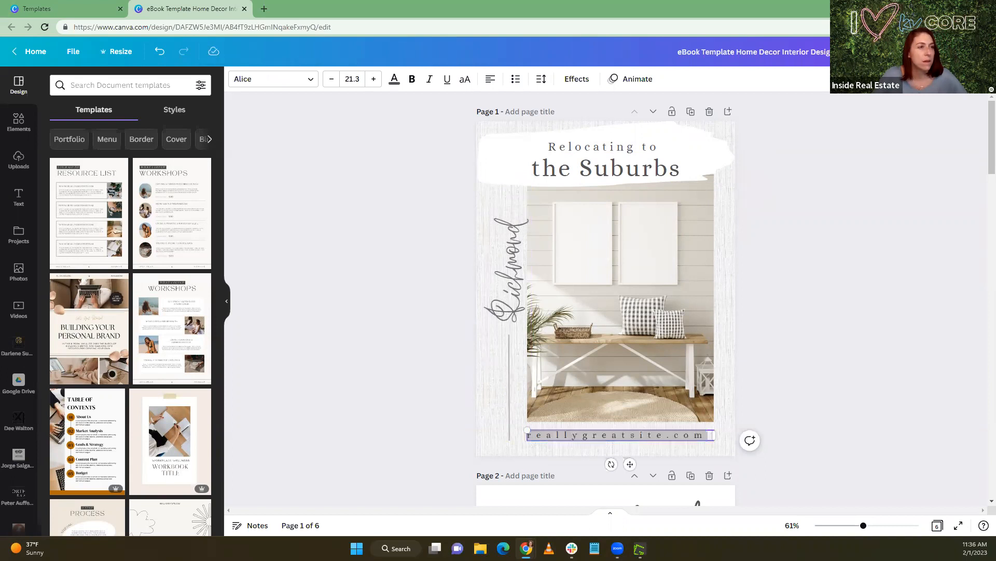
left_click(640, 437)
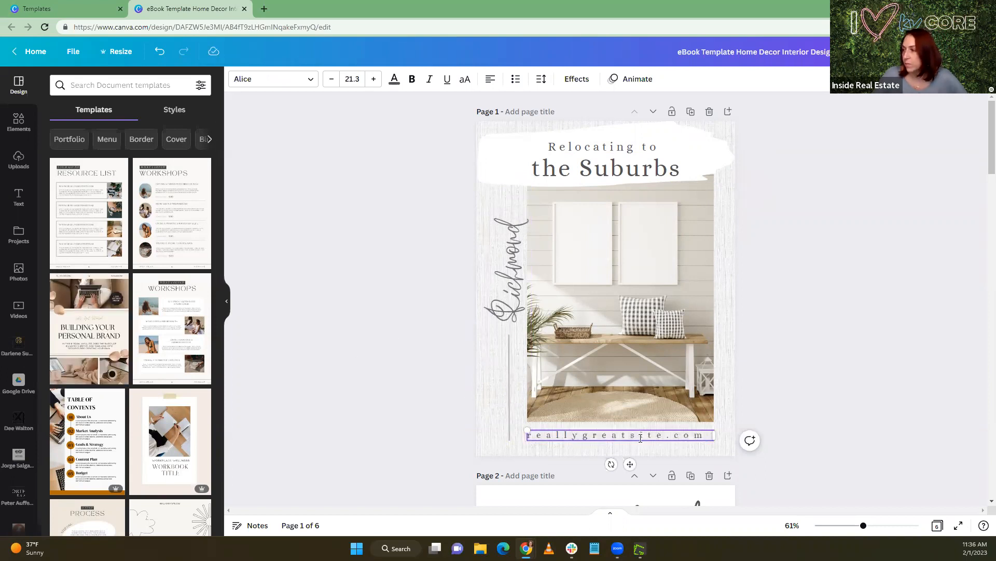
left_click_drag(657, 434, 533, 434)
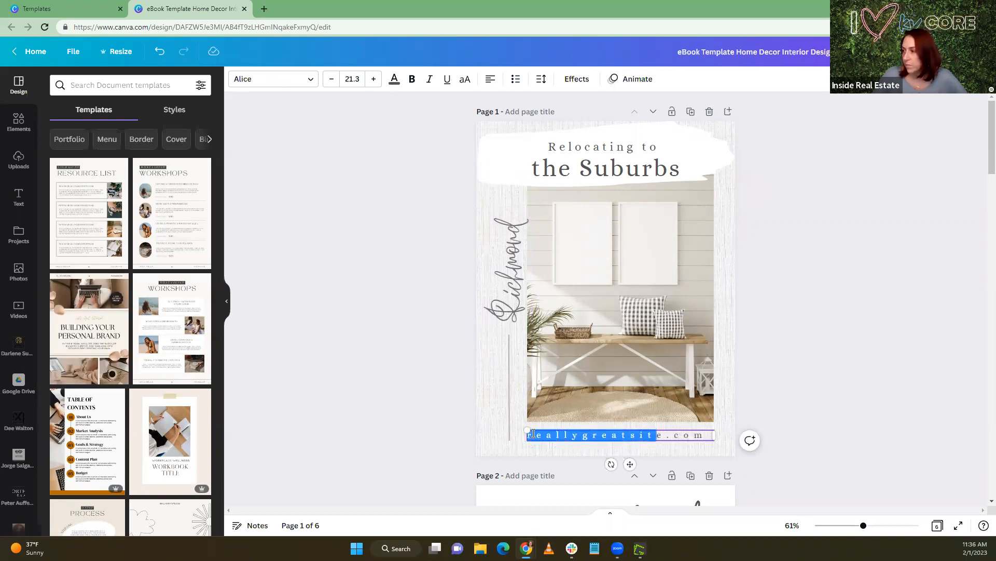
type("live in")
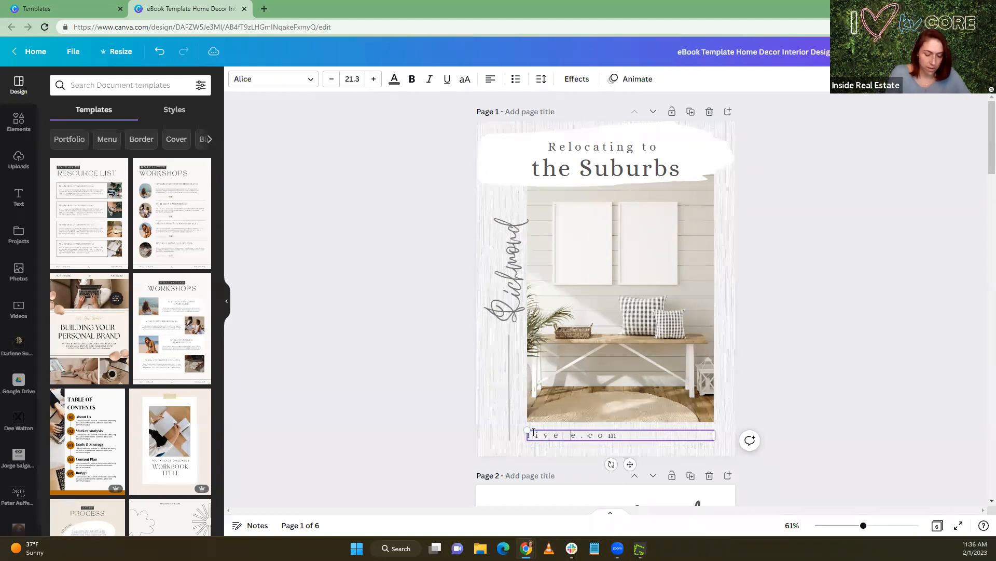
type("ric")
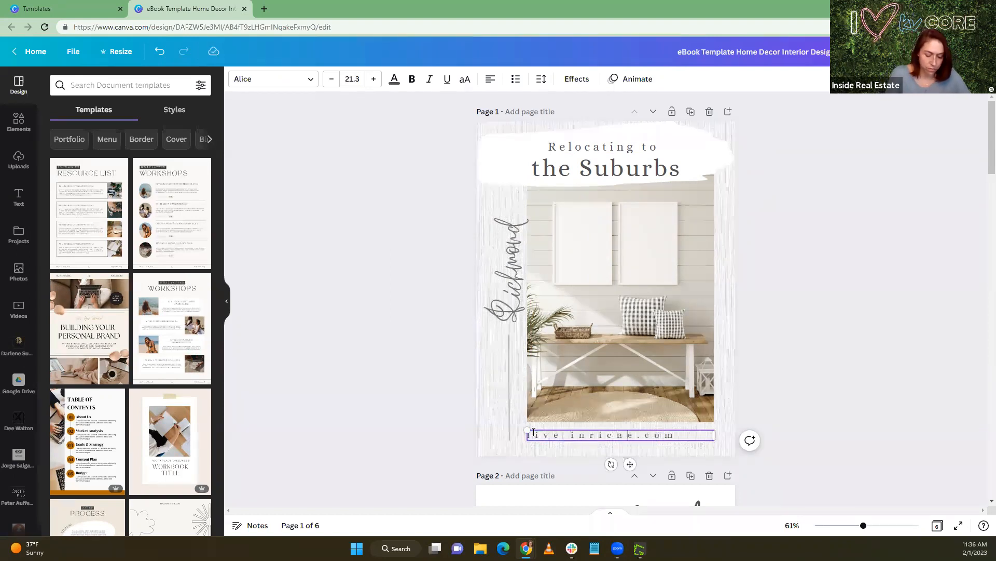
type("hmond")
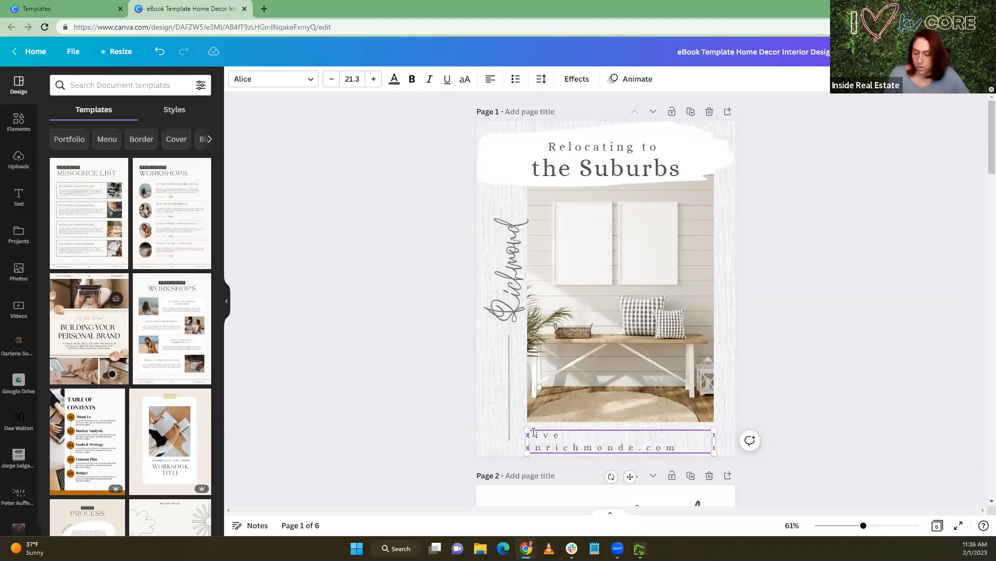
key("Delete")
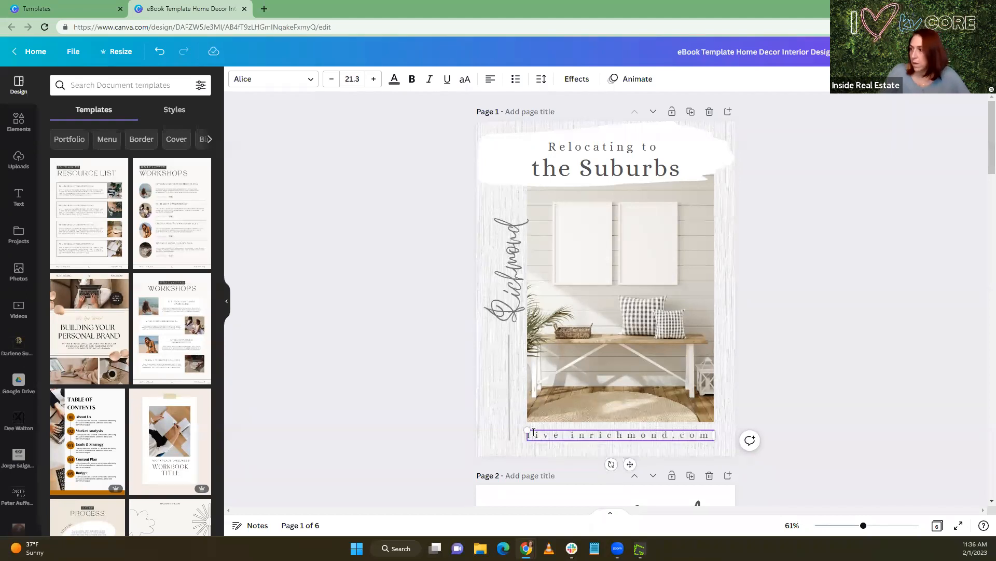
left_click(790, 378)
left_click(591, 444)
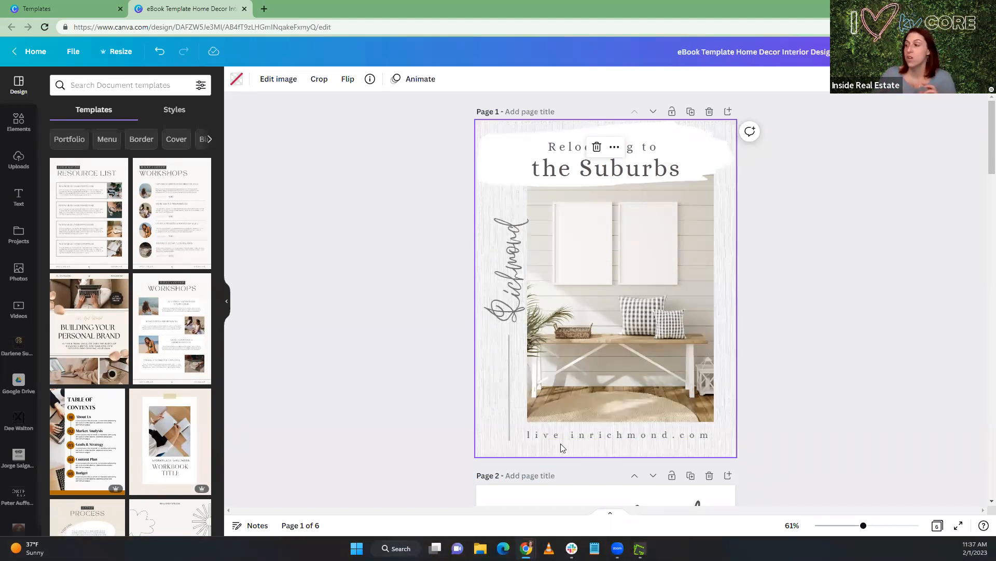
left_click(530, 438)
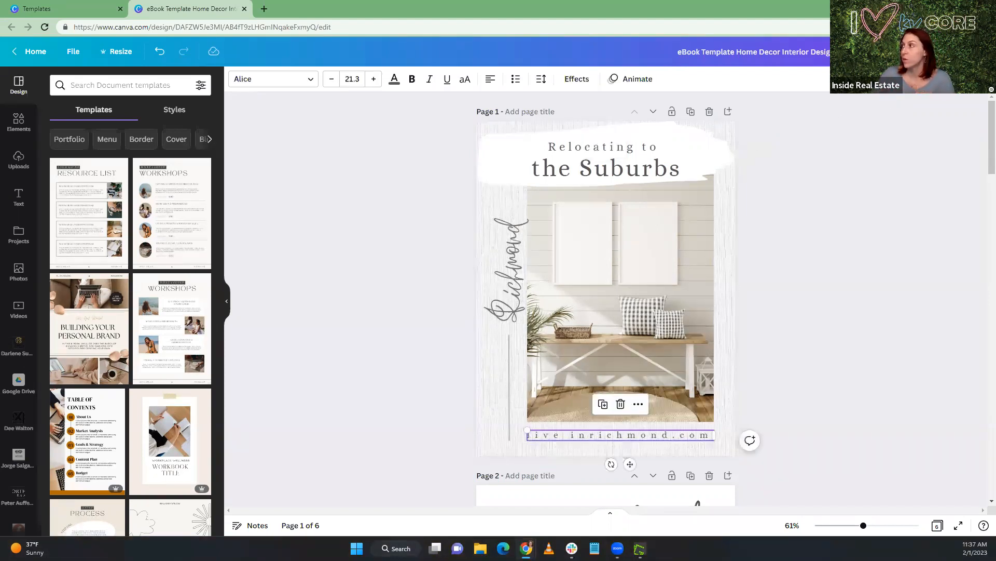
key("ctrl+k")
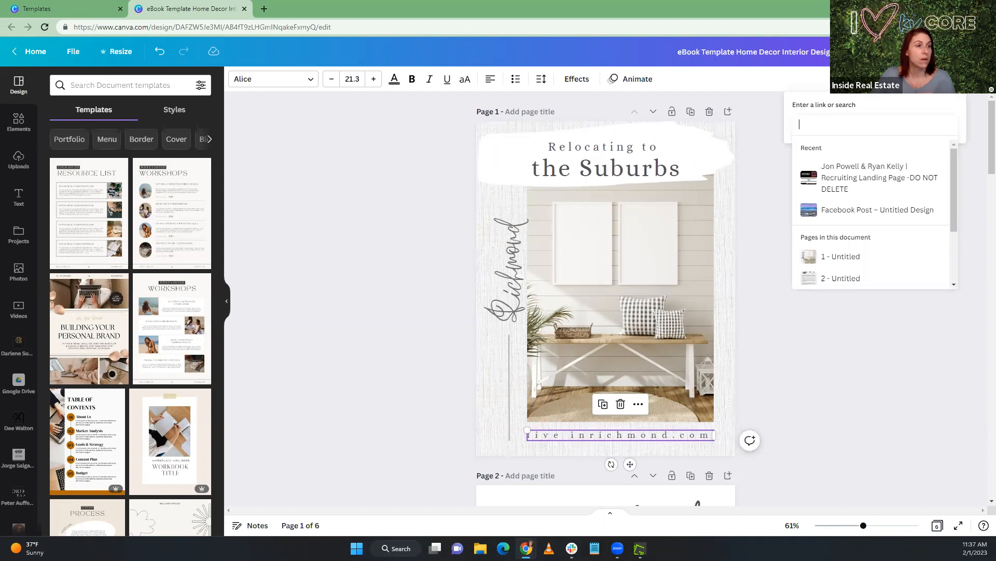
key("Escape")
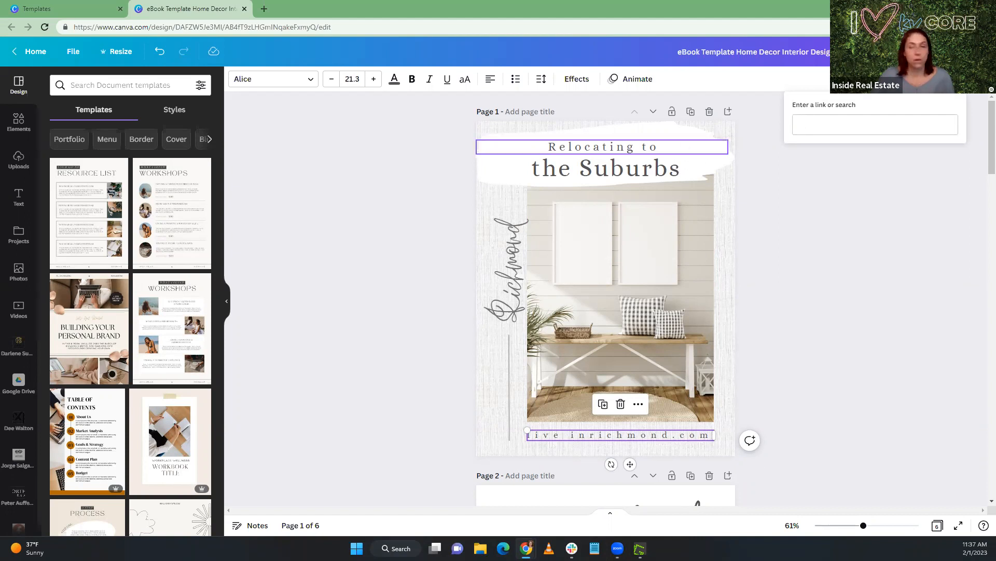
left_click(886, 123)
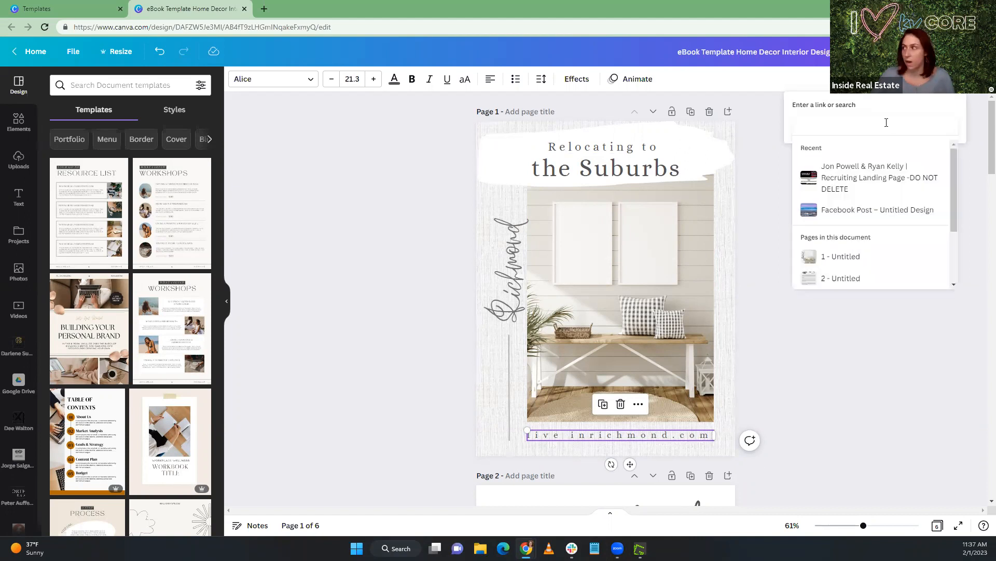
type("https://www.officialiredemoaccount.com/")
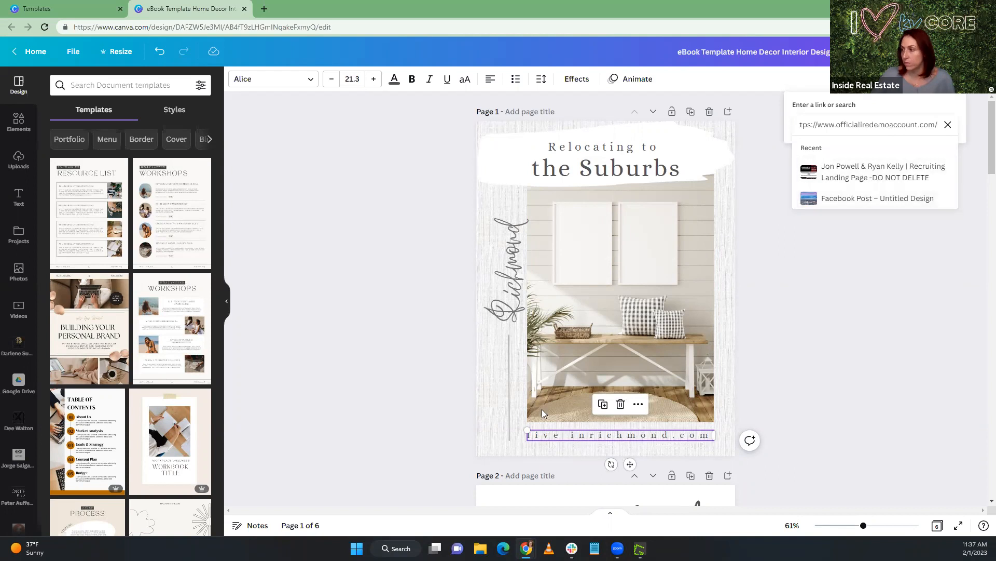
key("Return")
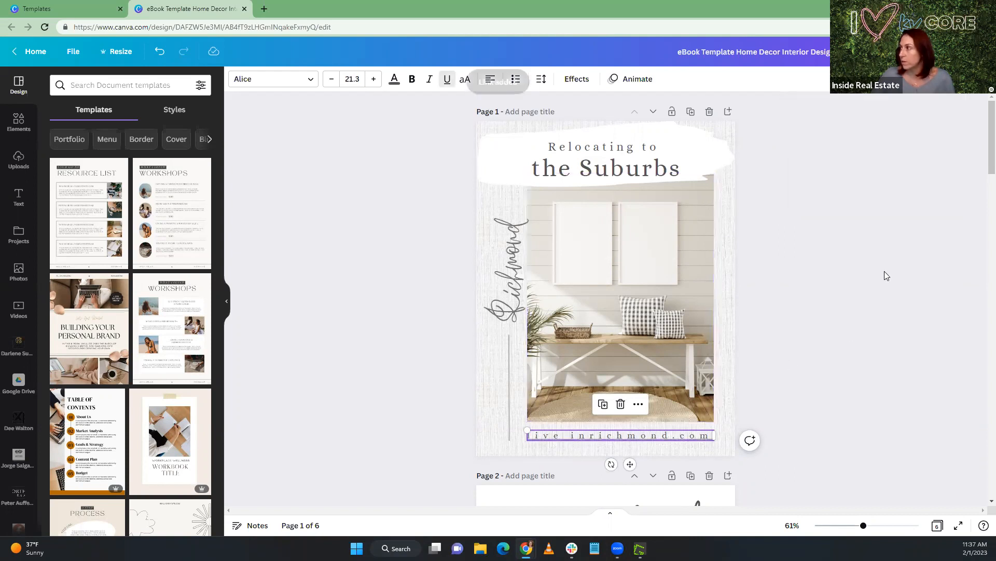
Remove the space in the cover's website text so it reads "liveinrichmond.com"
left_click(569, 432)
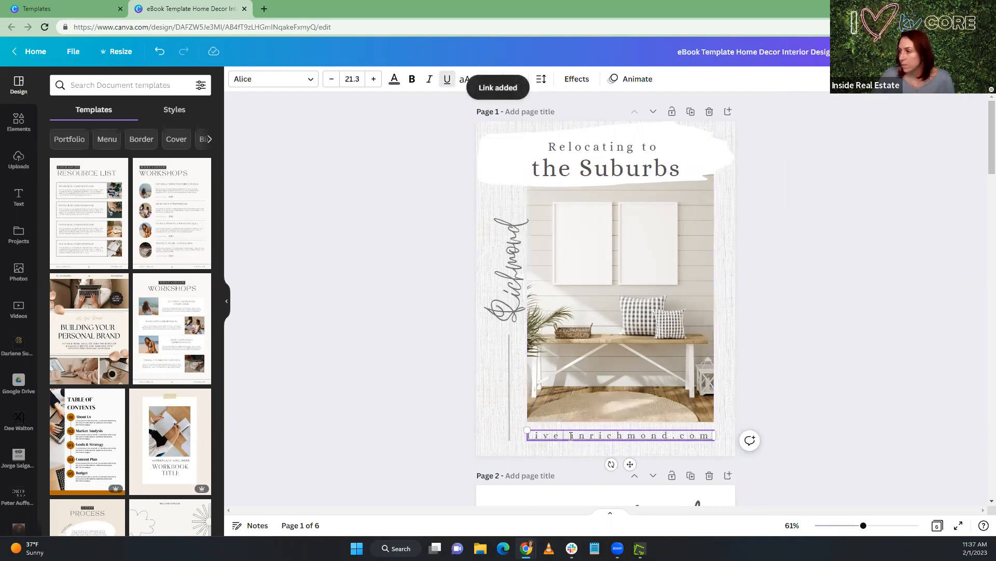
key("BackSpace")
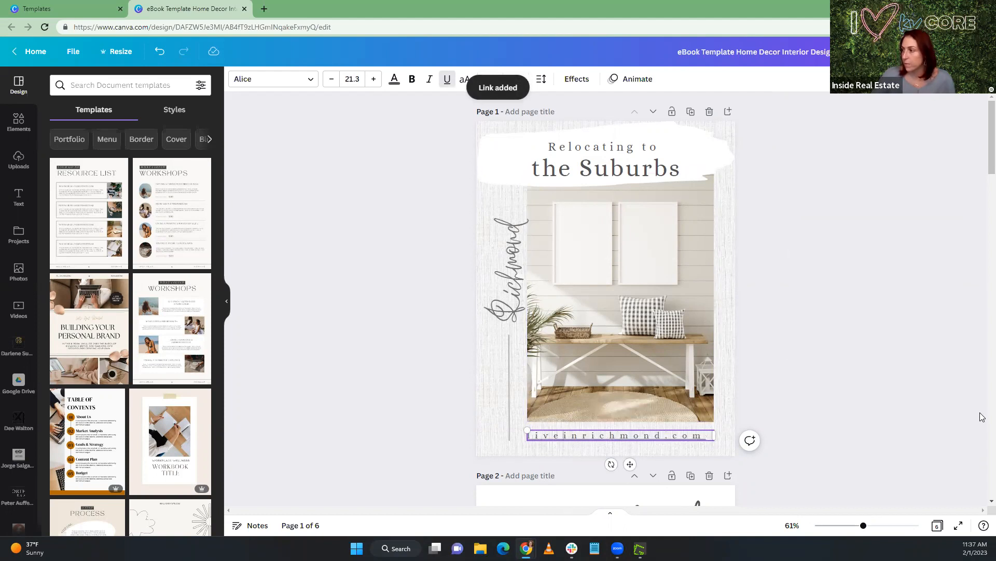
left_click(828, 396)
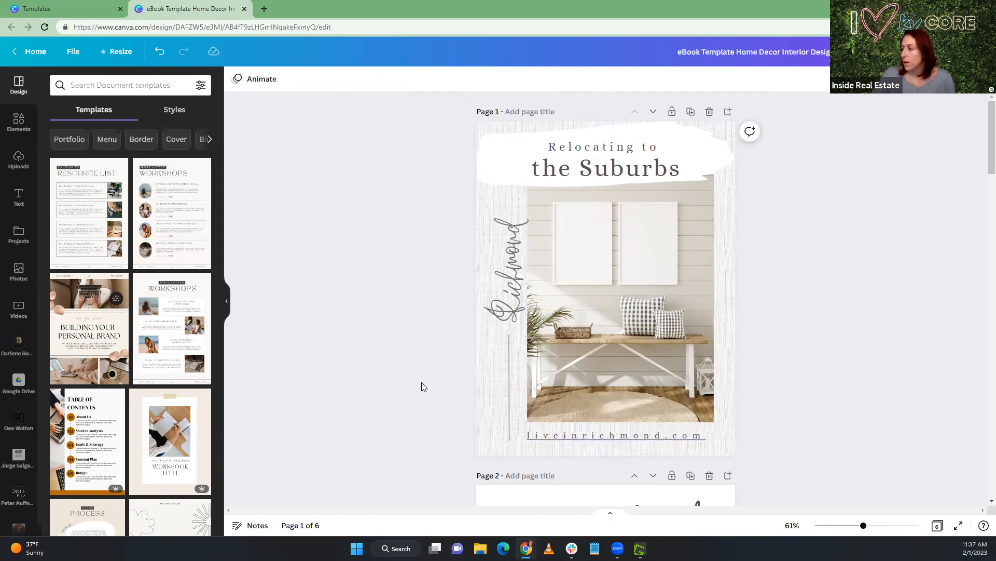
Delete the "about me" page that follows the cover
scroll(423, 386, "down", 2)
scroll(421, 386, "down", 4)
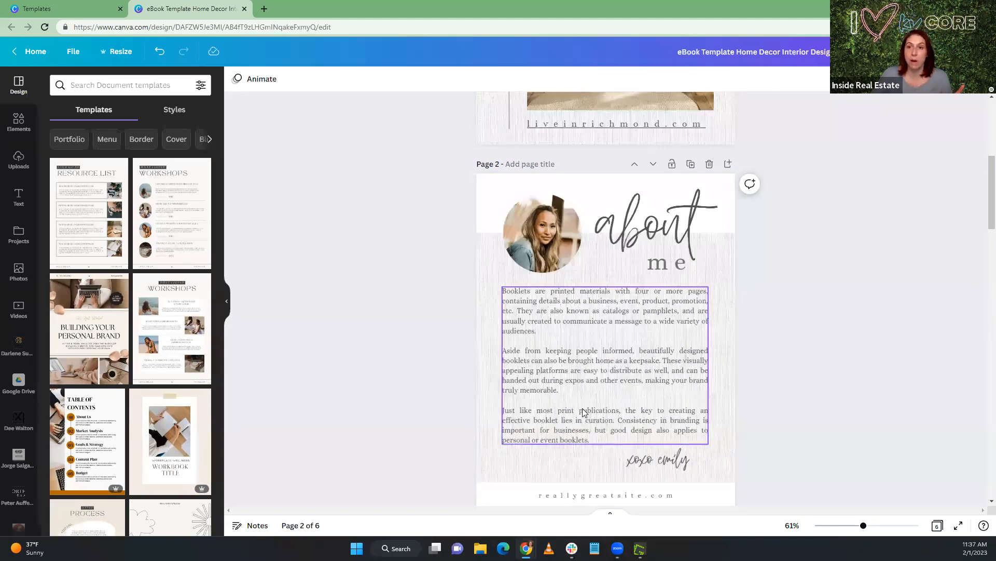
scroll(545, 373, "down", 3)
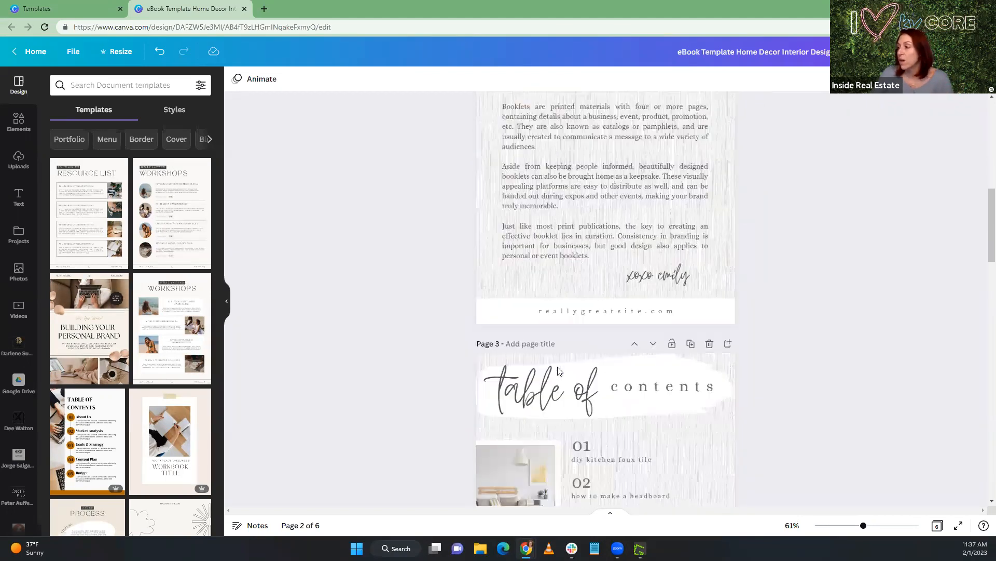
scroll(561, 358, "up", 3)
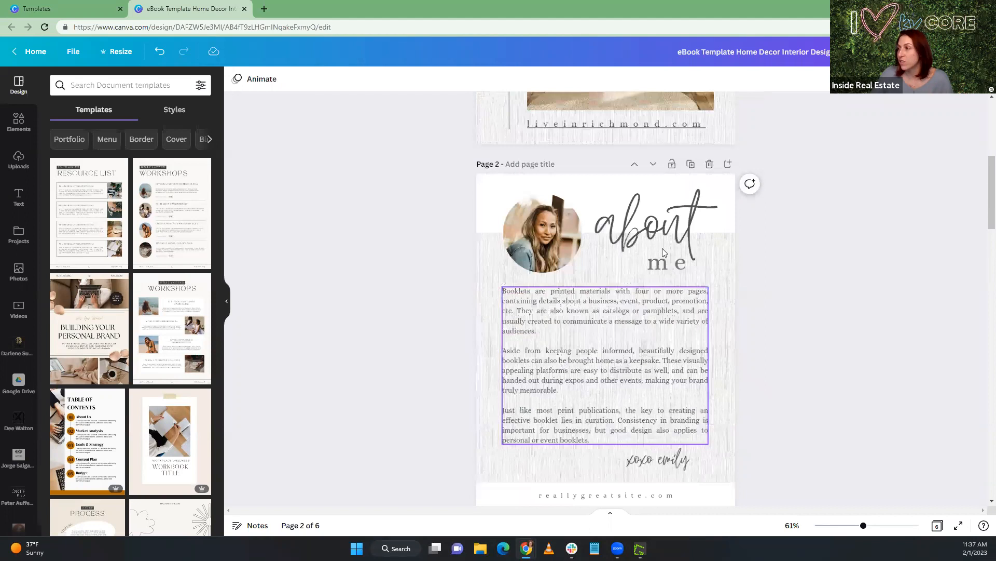
left_click(710, 165)
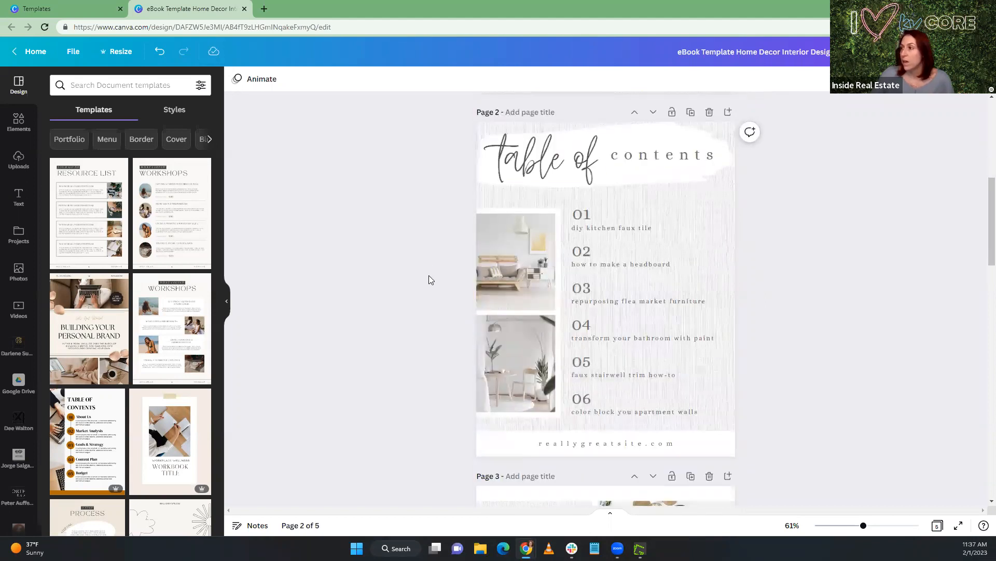
Replace the script text "table of" in the contents page heading with "Top Suburbs"
left_click(598, 279)
left_click(500, 212)
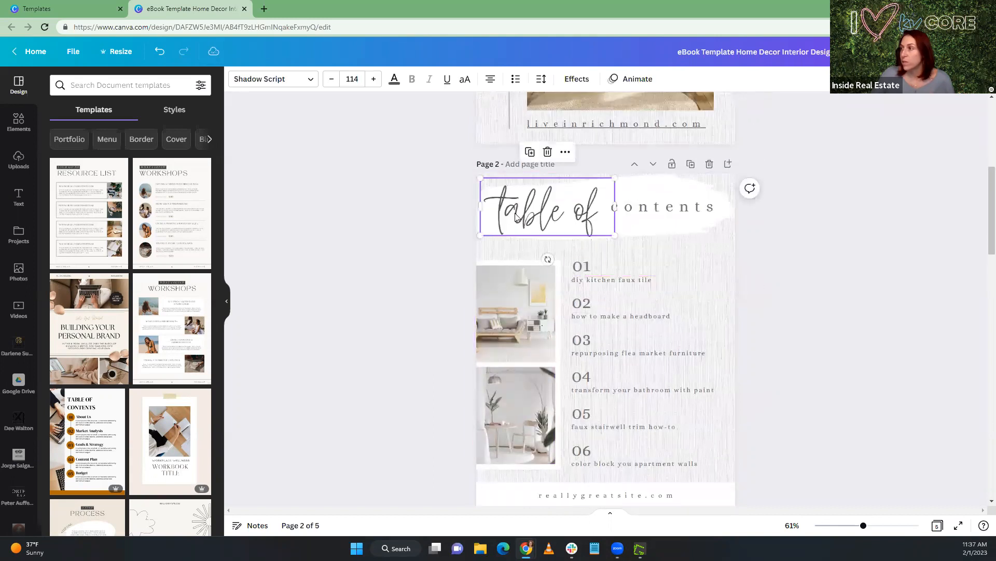
double_click(499, 212)
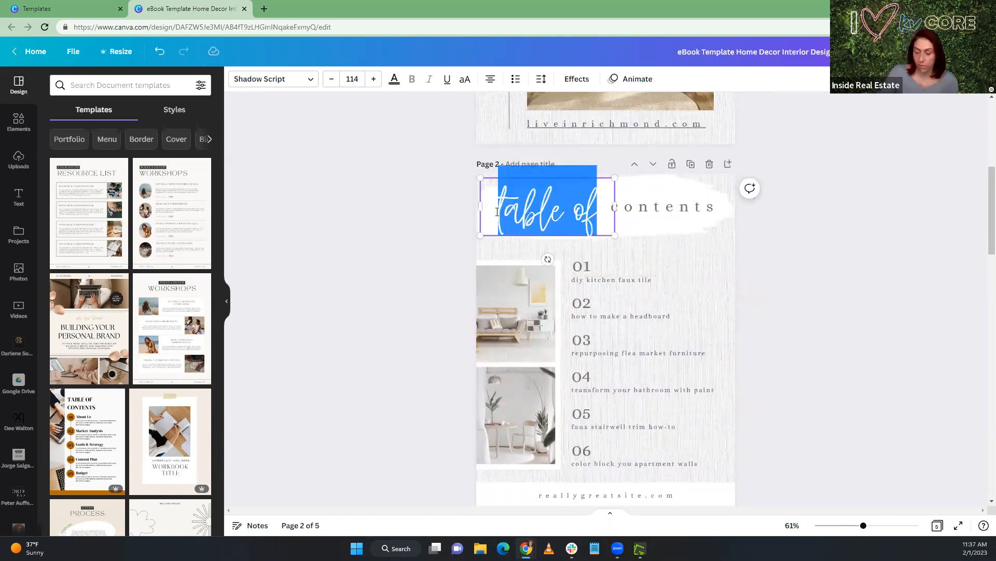
type("Richmo")
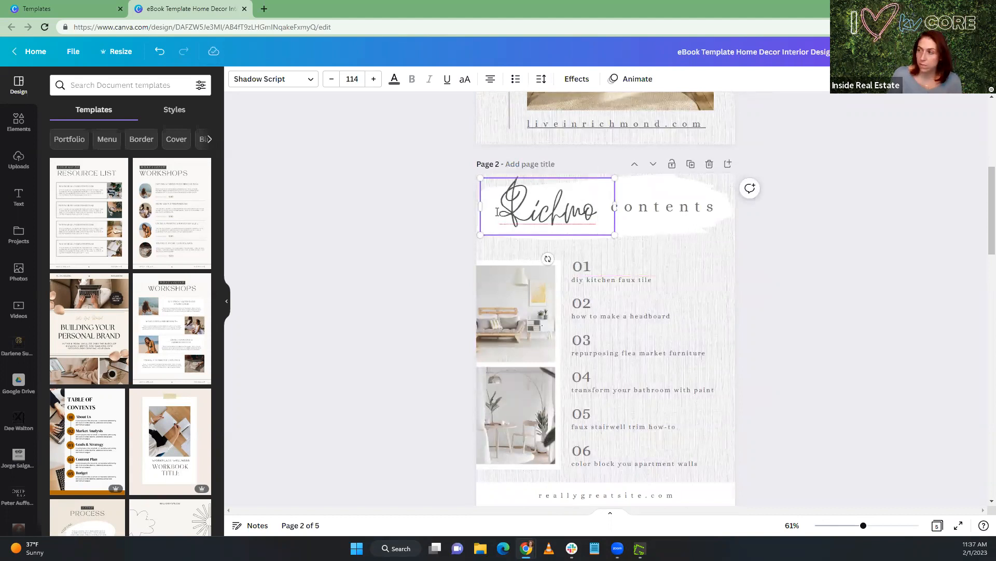
key("BackSpace")
key("BackSpace")
key("BackSpace")
key("BackSpace")
key("BackSpace")
key("BackSpace")
type("Top")
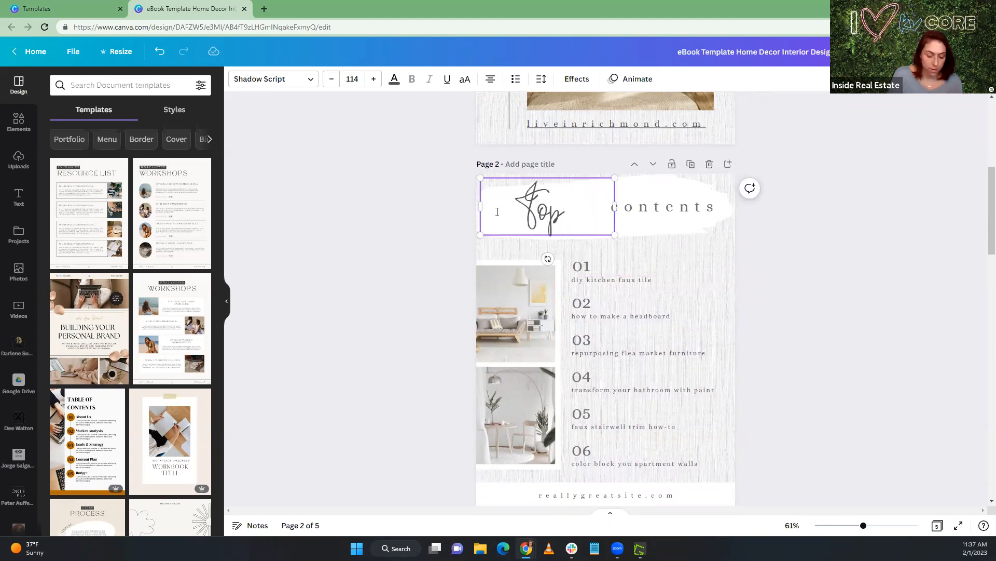
type(" Suburbs")
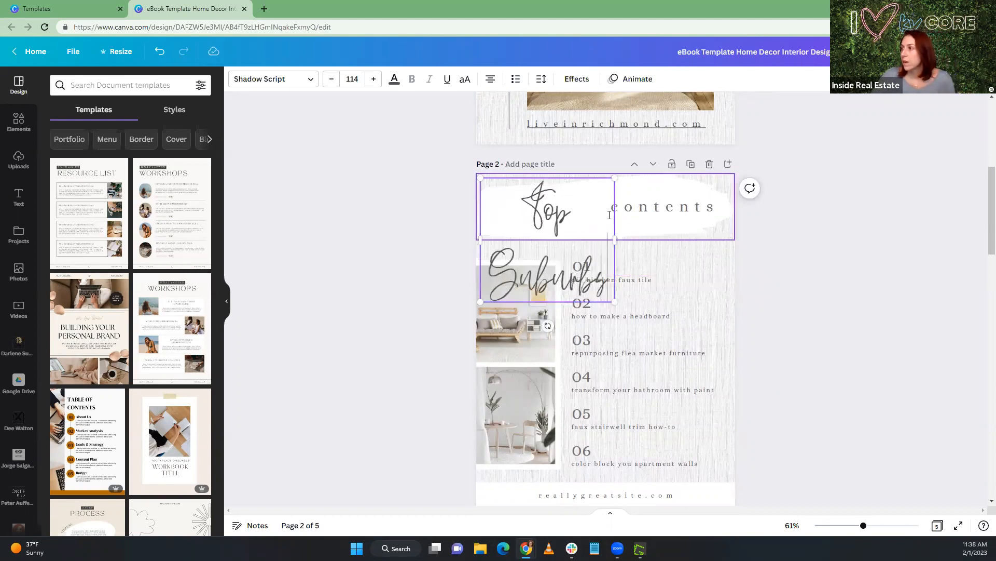
Widen the "Top Suburbs" text box so it fits on one line, and move it up clear of the word "contents"
left_click_drag(612, 242, 736, 237)
left_click(612, 209)
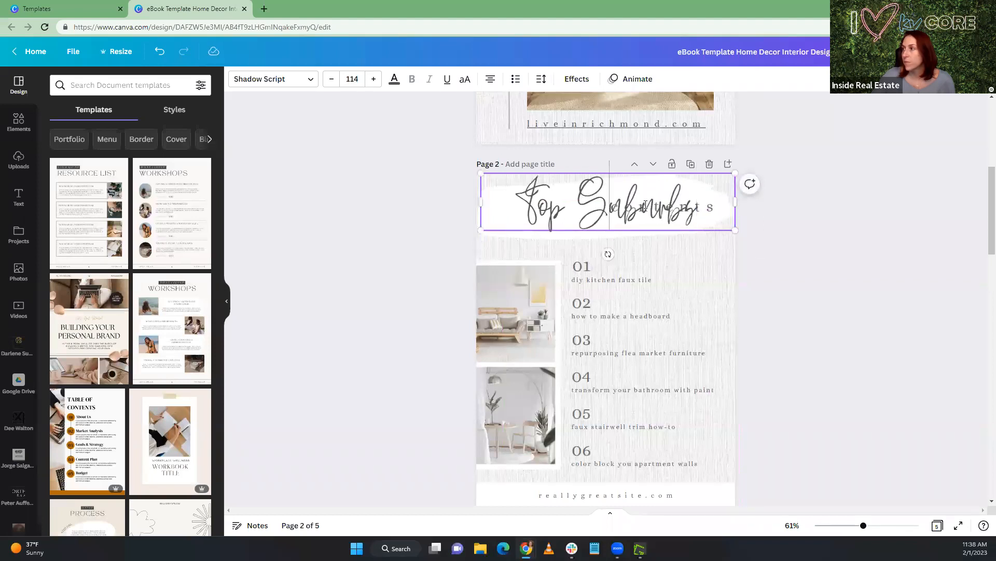
left_click_drag(654, 198, 653, 159)
Replace "contents" with "of Richmond" and fit it on a single line centered on the white brush stroke
left_click(625, 224)
double_click(614, 229)
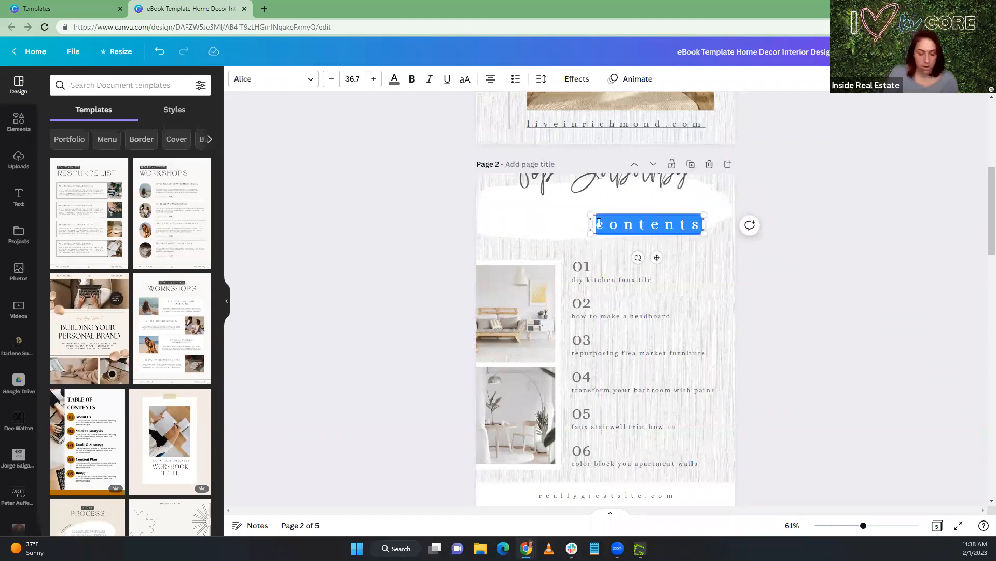
type("of Richmond")
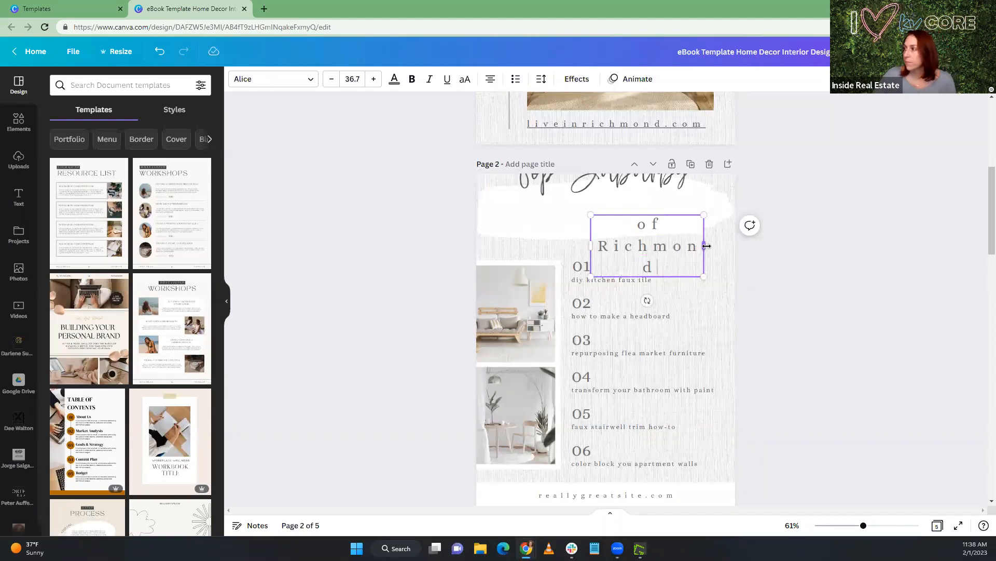
left_click_drag(705, 244, 749, 244)
left_click_drag(679, 258, 612, 254)
Move the "Top Suburbs" script text back down onto the brush stroke, close above "of Richmond"
left_click(664, 190)
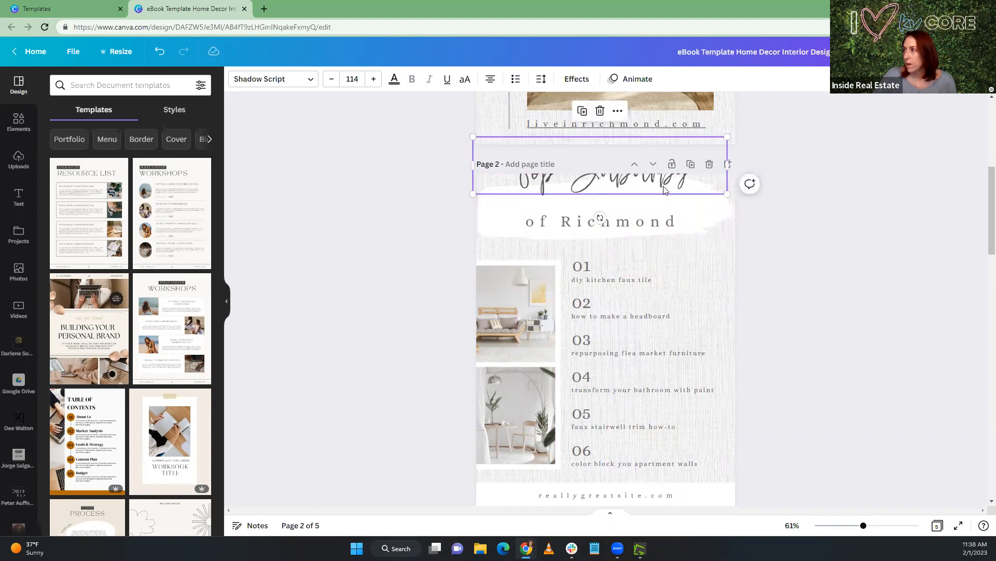
left_click_drag(664, 189, 662, 224)
left_click(704, 281)
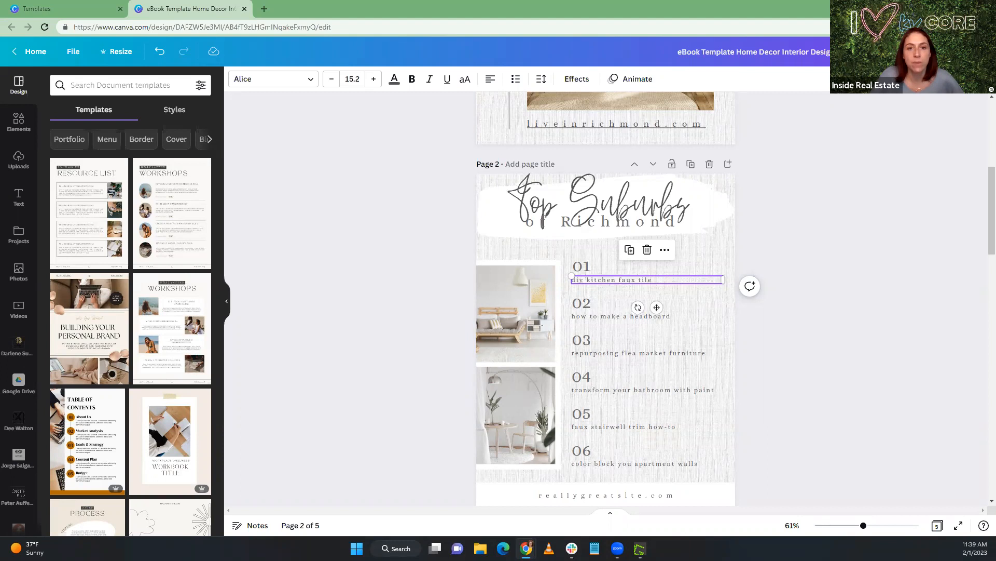
Return to the Canva templates page, search for "ebook templates" and look through the available designs
left_click(37, 6)
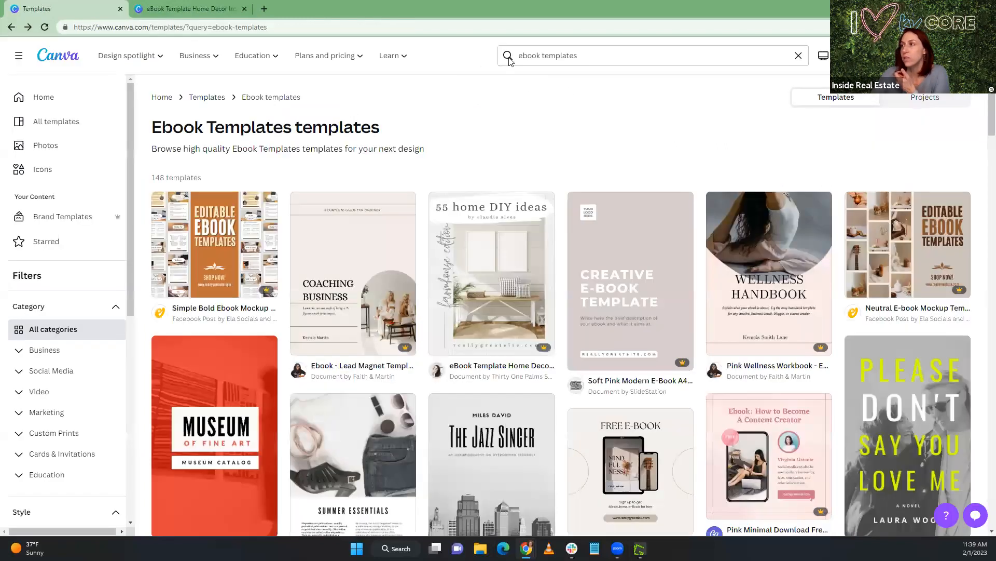
left_click(594, 60)
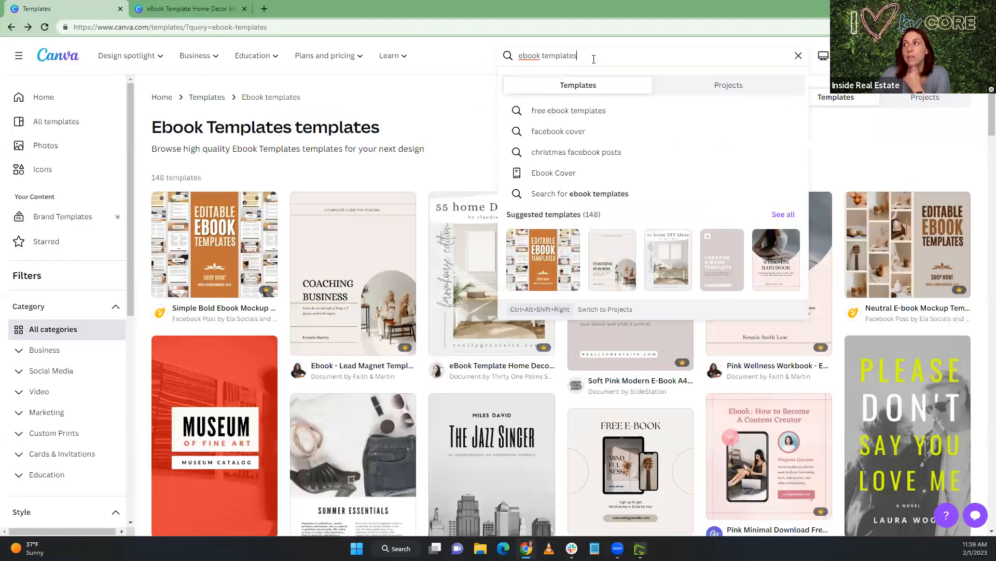
key("Return")
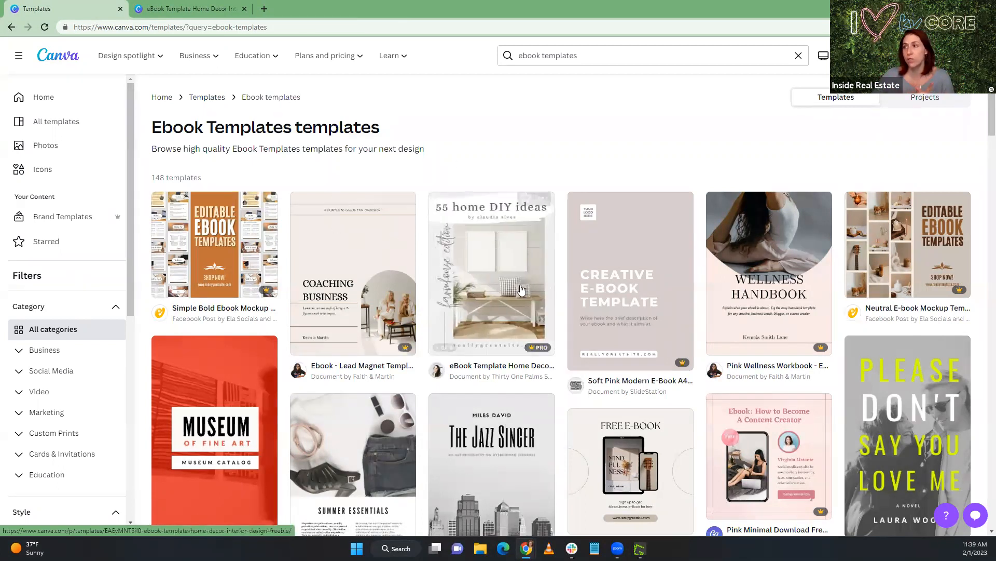
scroll(483, 311, "down", 1)
scroll(482, 310, "down", 2)
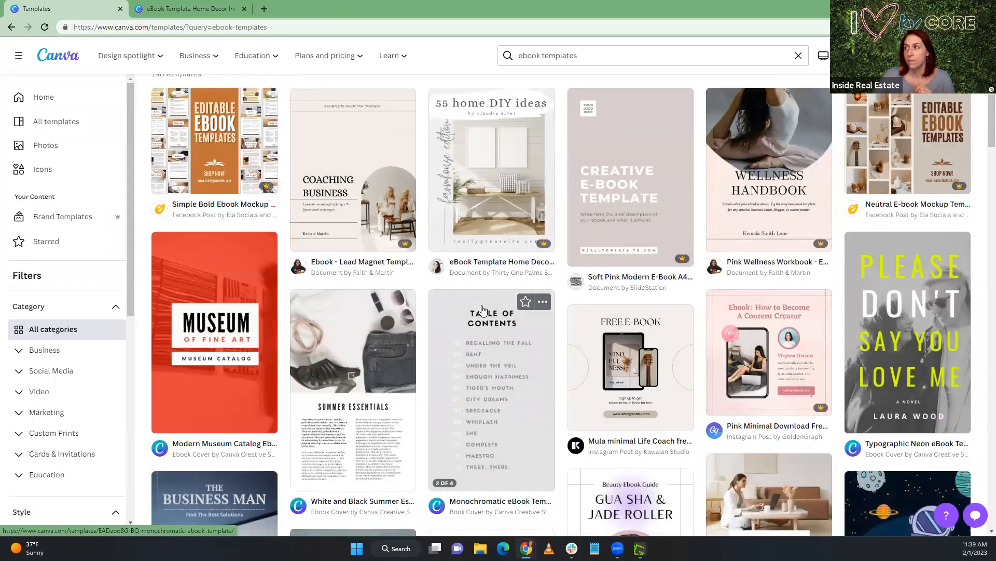
scroll(483, 311, "down", 2)
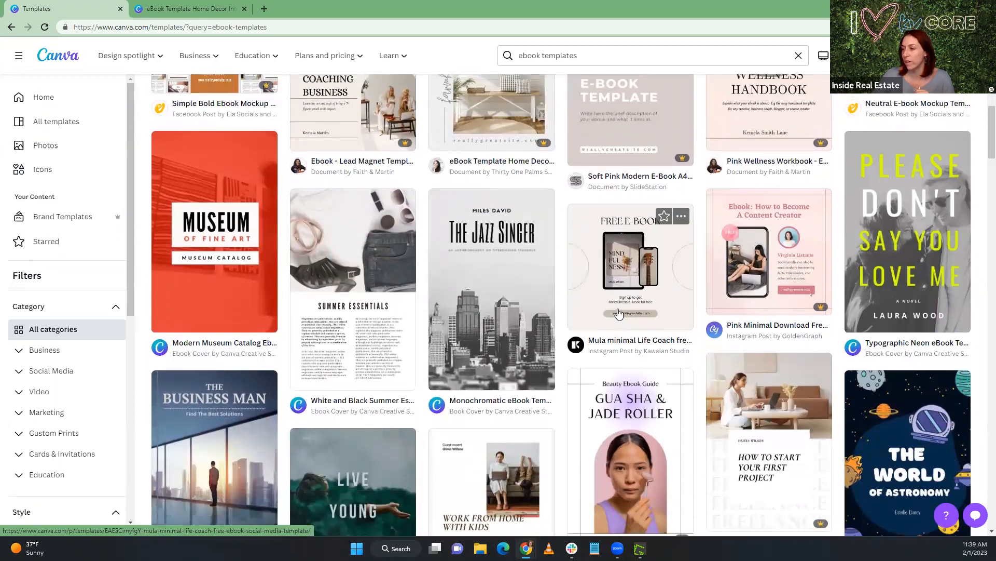
scroll(670, 218, "down", 3)
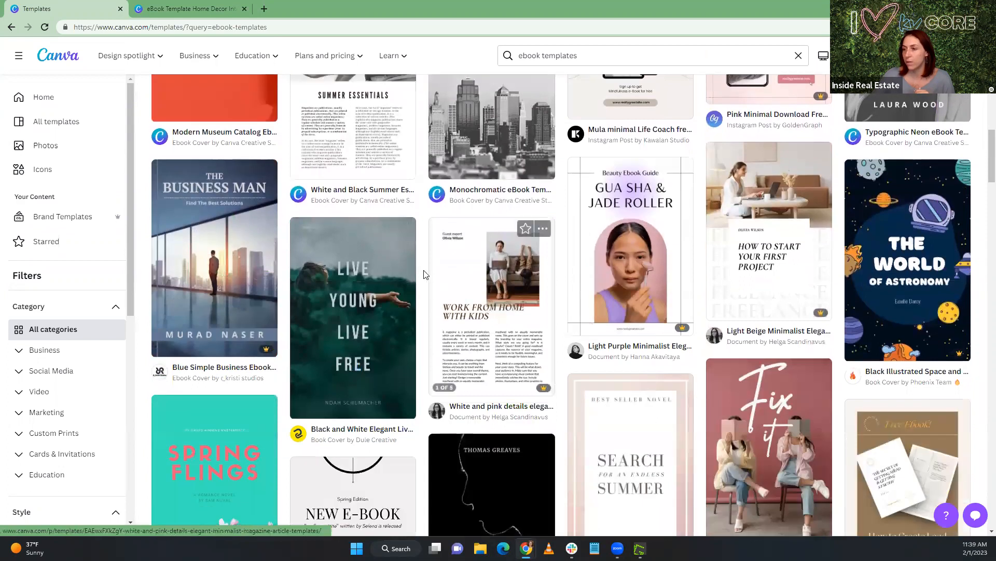
scroll(404, 192, "up", 2)
scroll(405, 192, "up", 5)
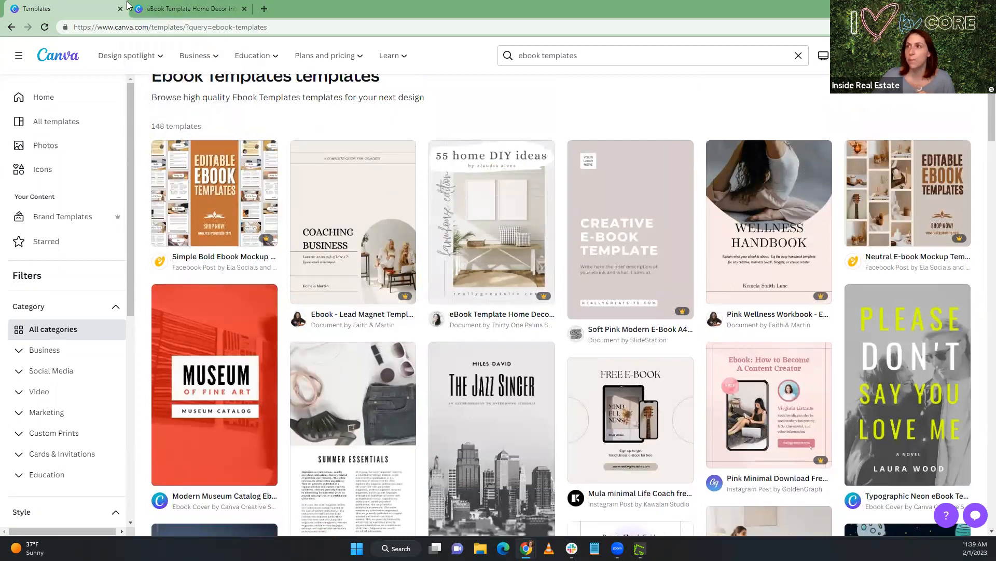
Go back to the eBook design and shift the "Top Suburbs" script text slightly to the right
left_click(187, 9)
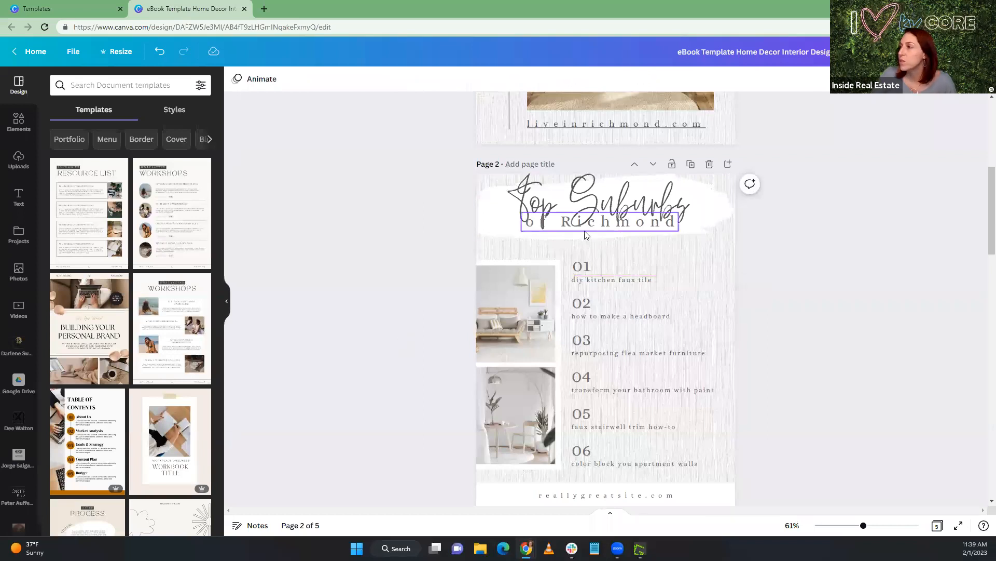
left_click_drag(588, 190, 595, 190)
left_click(583, 267)
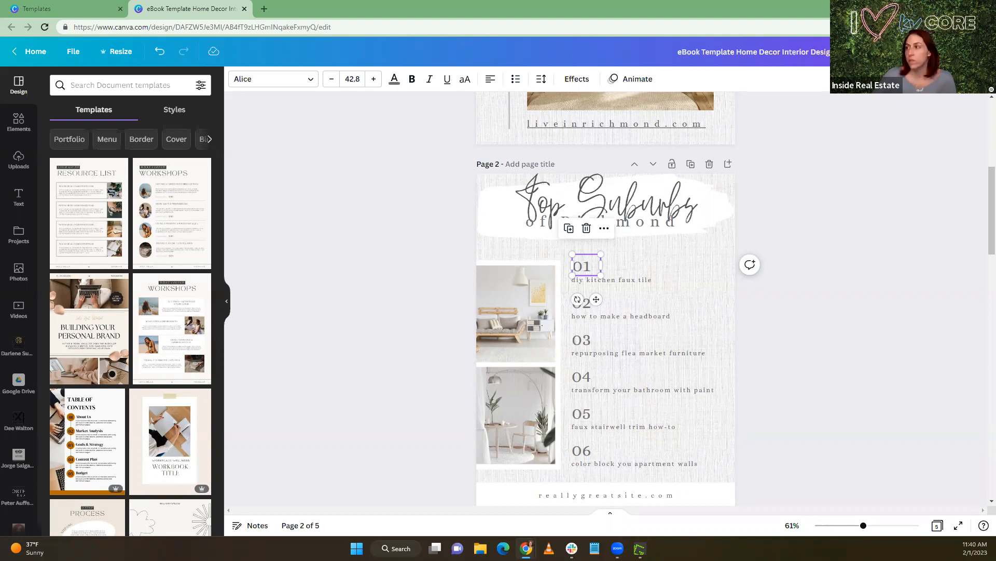
Copy "Glen Allen" from the Richmond Burbs Google Doc and replace the text under 01 on page 2 of the eBook with it
key("alt+Tab")
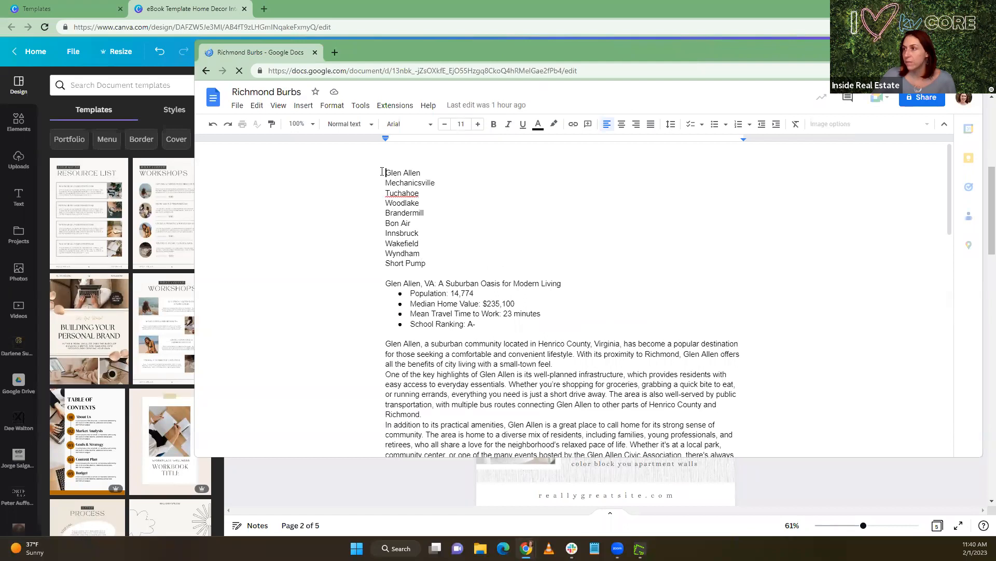
left_click_drag(403, 171, 437, 172)
key("ctrl+c")
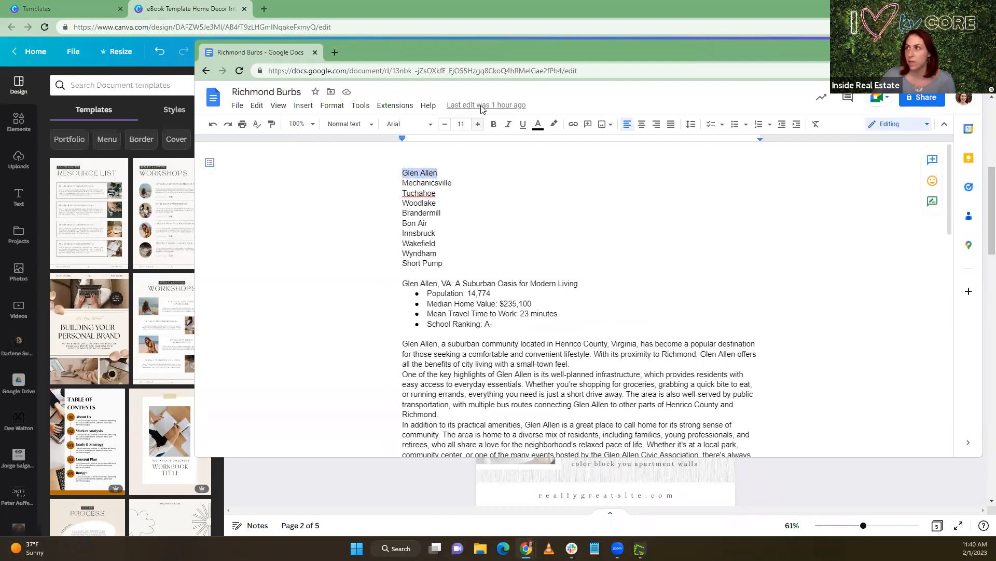
key("alt+Tab")
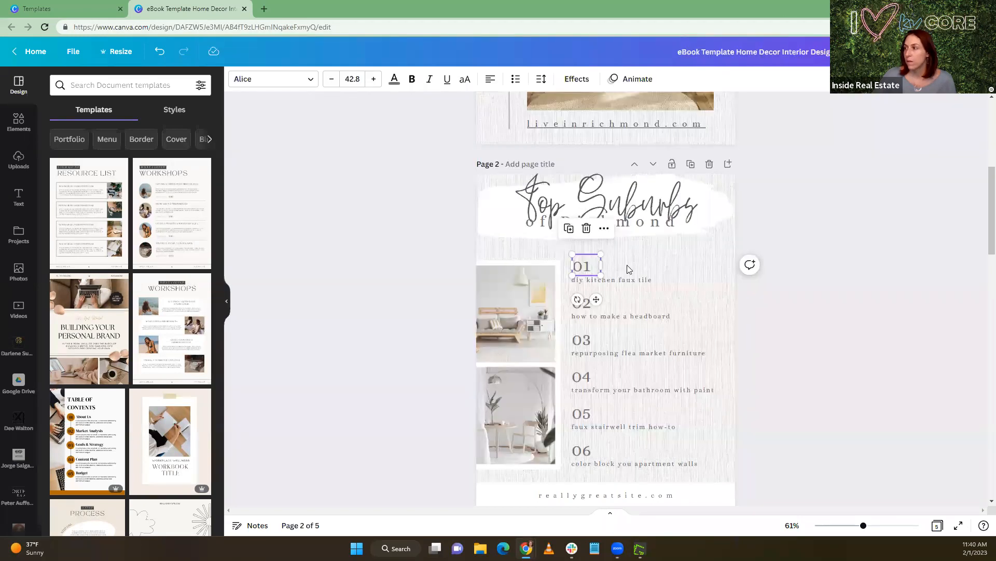
left_click(655, 280)
left_click(656, 280)
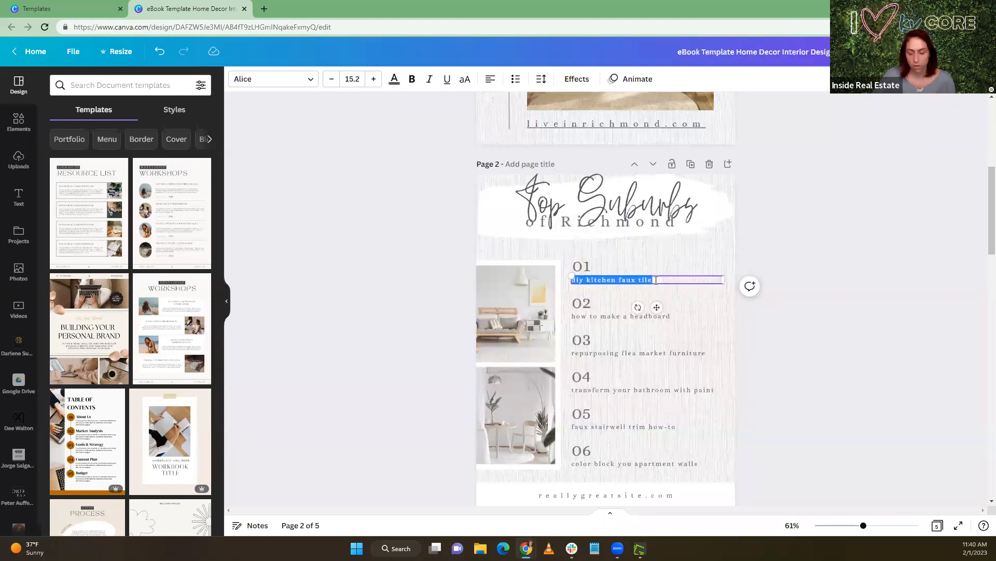
key("ctrl+v")
left_click(618, 272)
Replace the text under 02 in the suburbs list with "Mechanicsville"
left_click(599, 308)
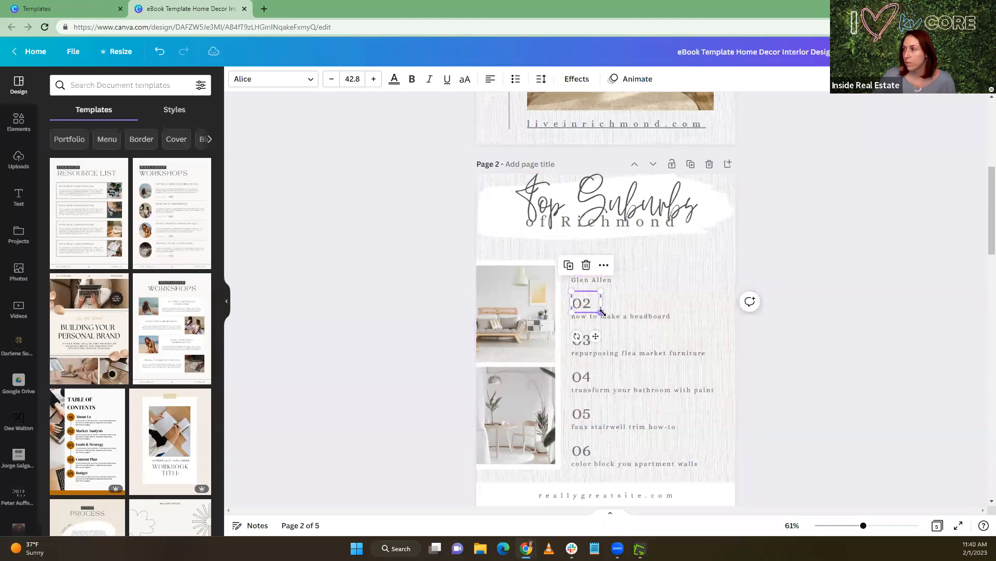
left_click(651, 317)
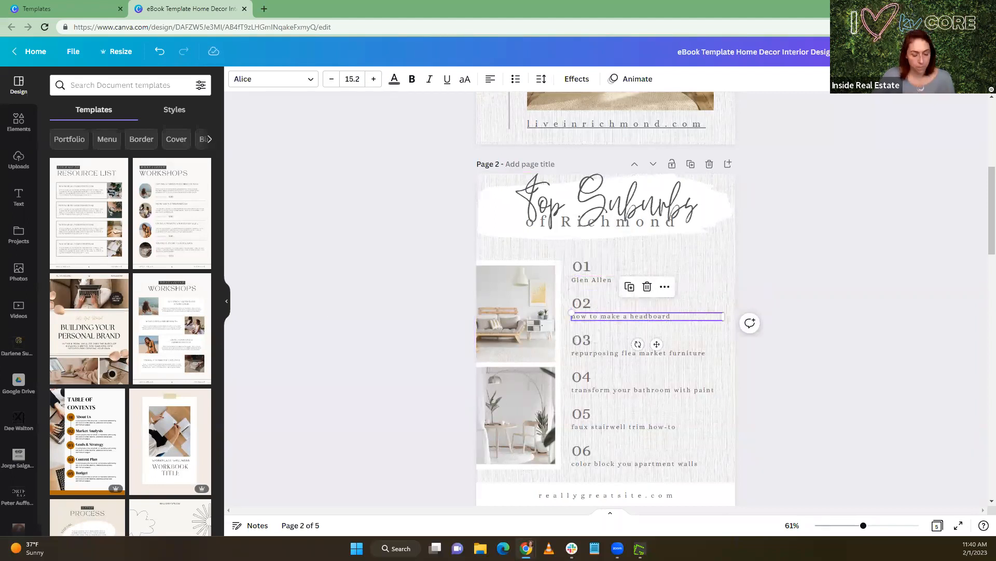
double_click(674, 315)
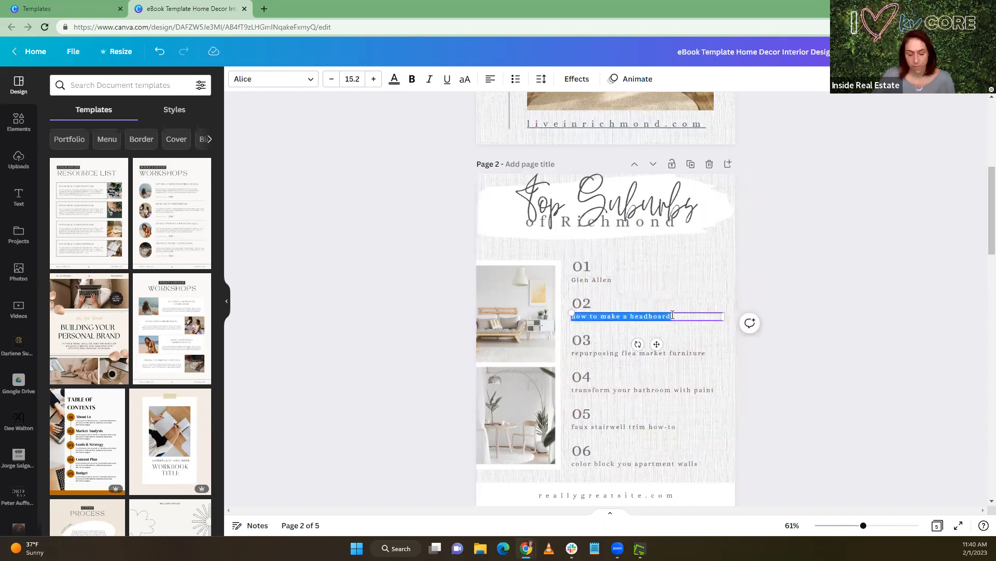
type("Mechanicsville")
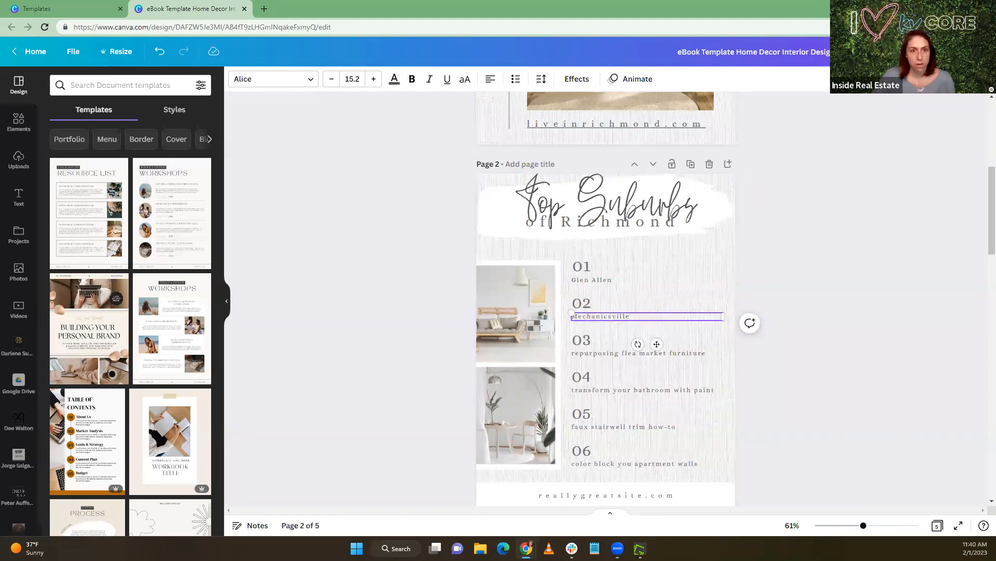
Replace the text under 03 in the suburbs list with "Tuckahoe", correcting its spelling
left_click(710, 354)
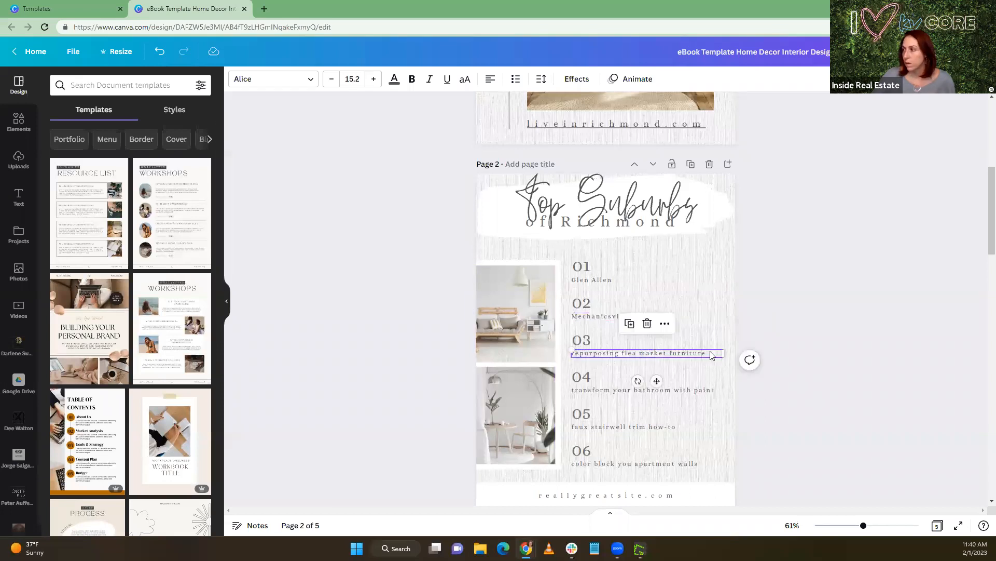
double_click(711, 352)
type("Tuckahoe")
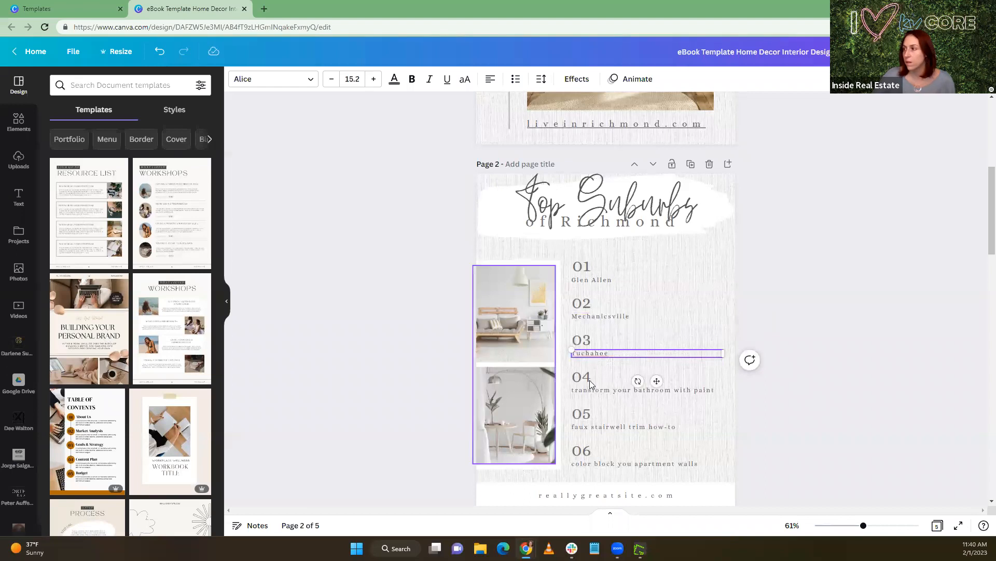
left_click(591, 354)
left_click(590, 353)
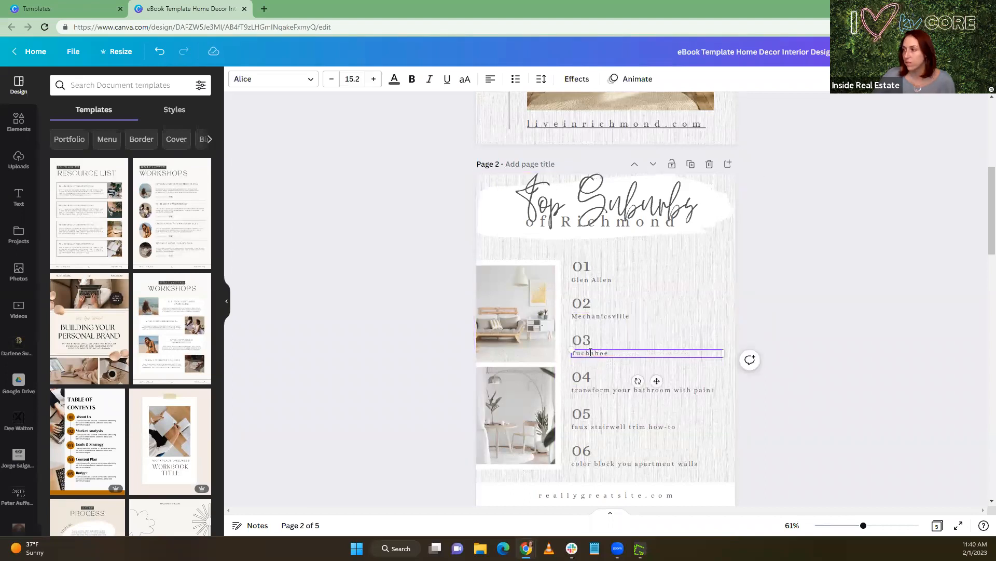
key("BackSpace")
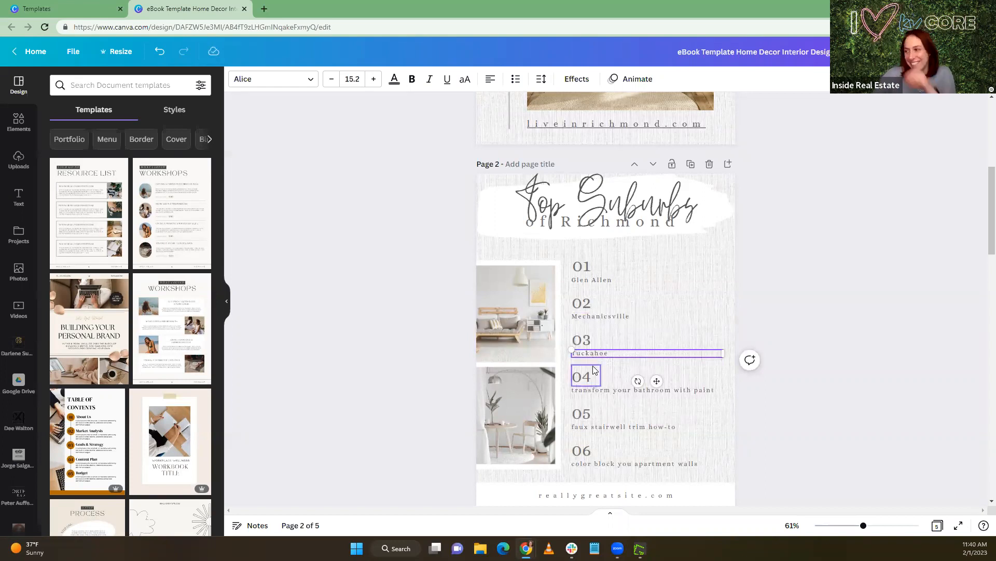
left_click(671, 383)
left_click(673, 386)
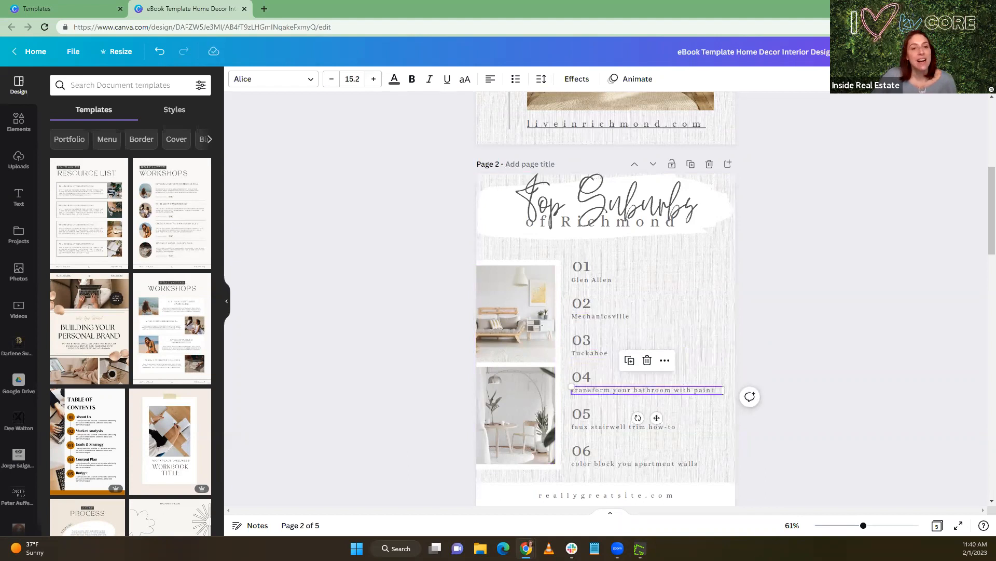
double_click(609, 391)
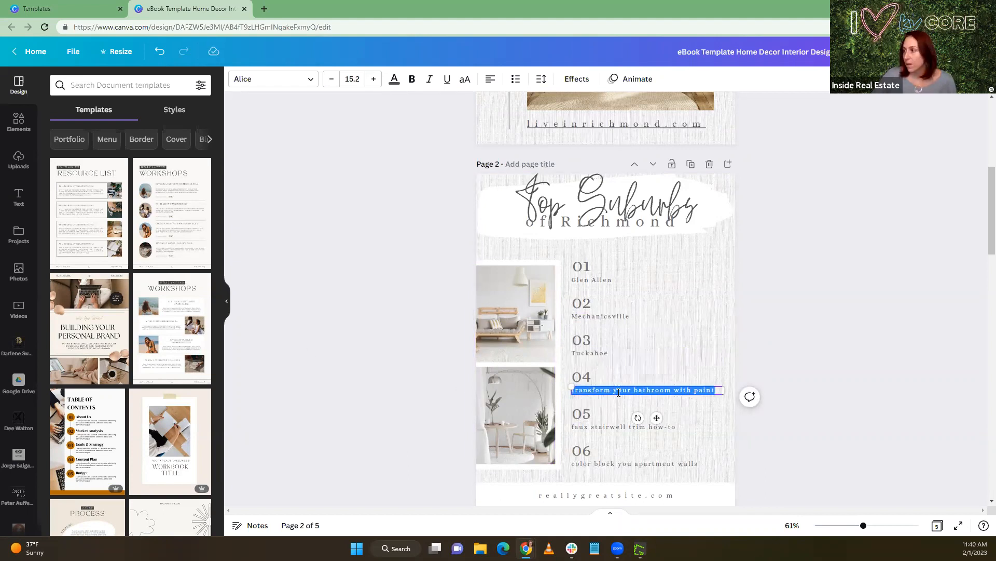
left_click(565, 391)
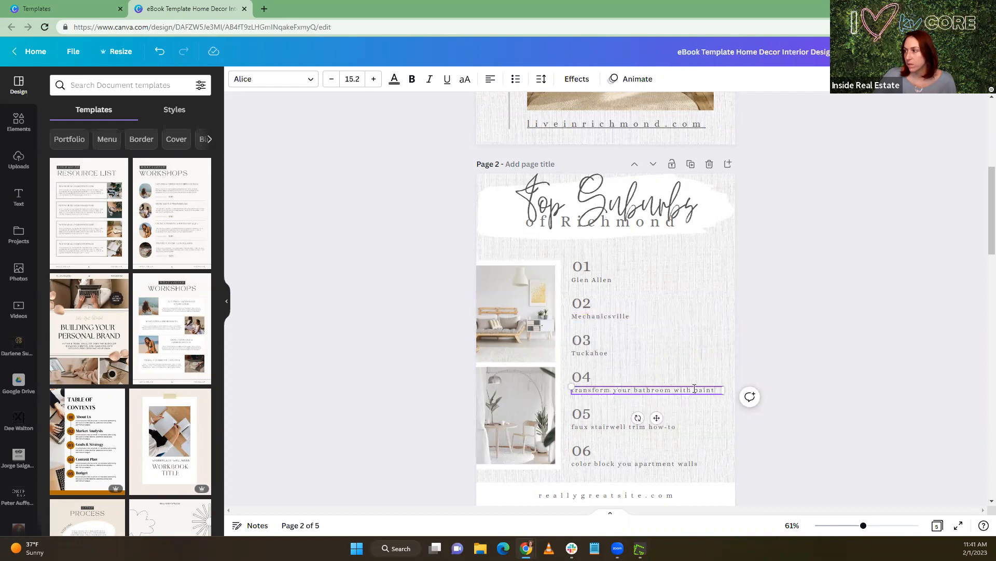
left_click_drag(716, 389, 563, 390)
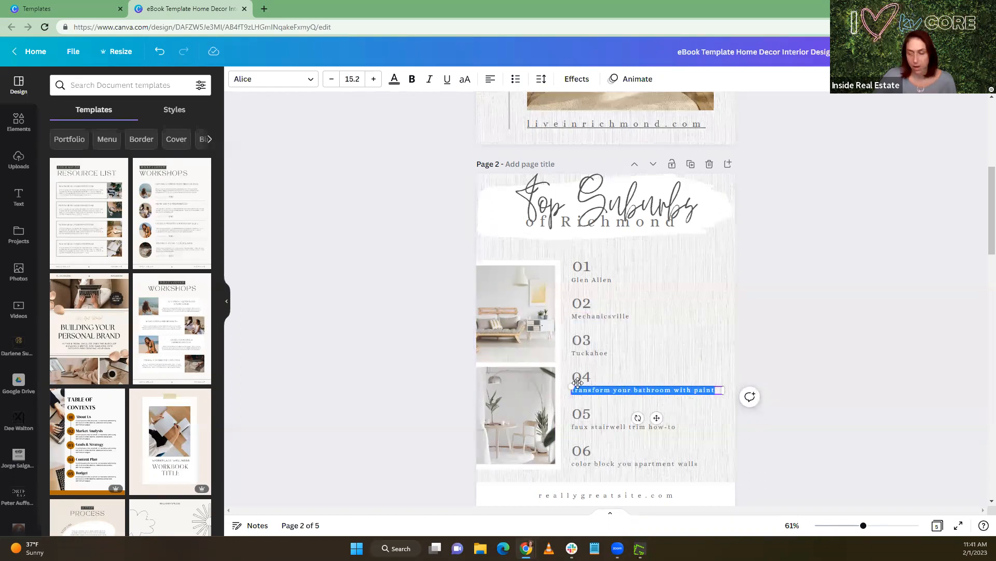
left_click(653, 389)
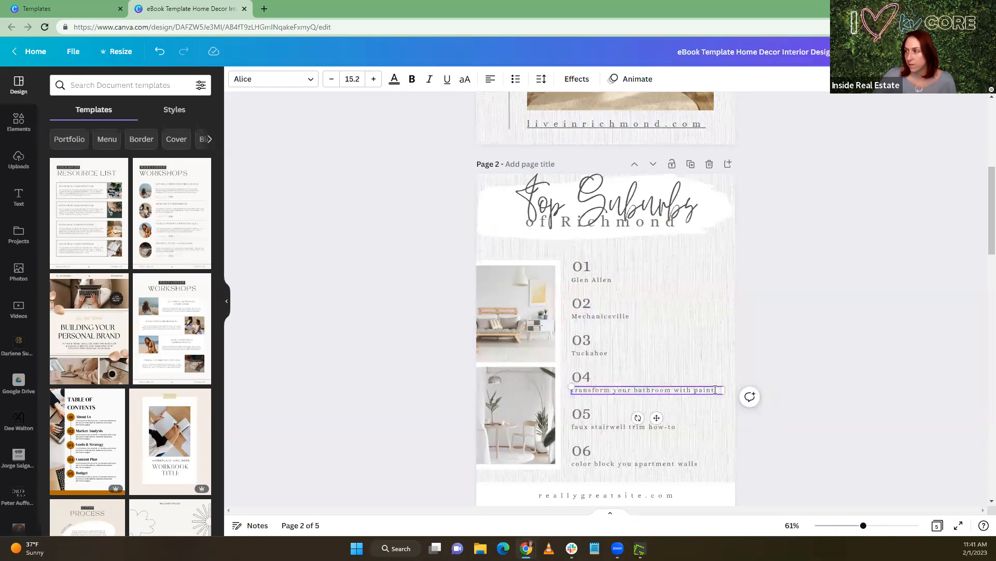
left_click_drag(716, 389, 570, 389)
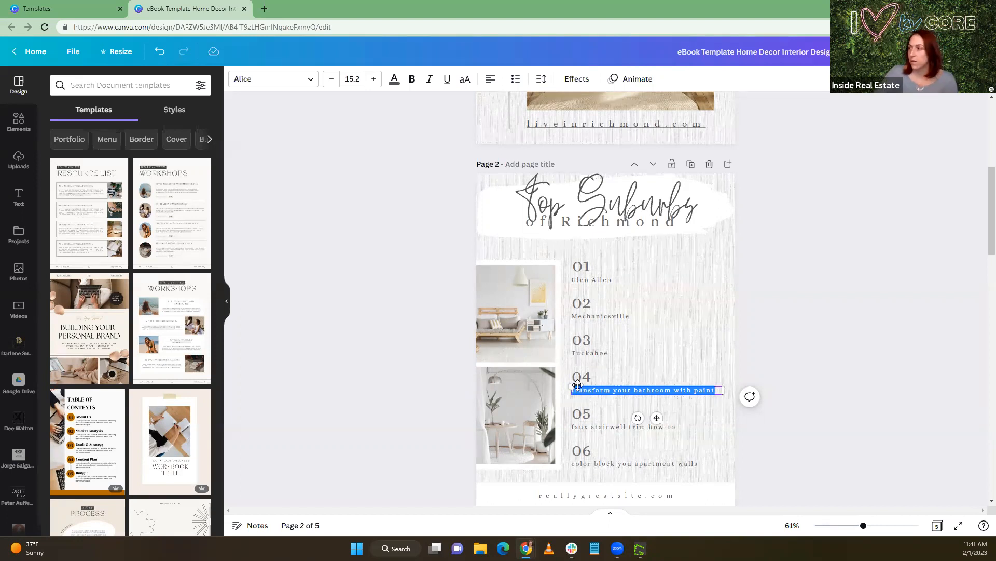
left_click(581, 385)
double_click(583, 390)
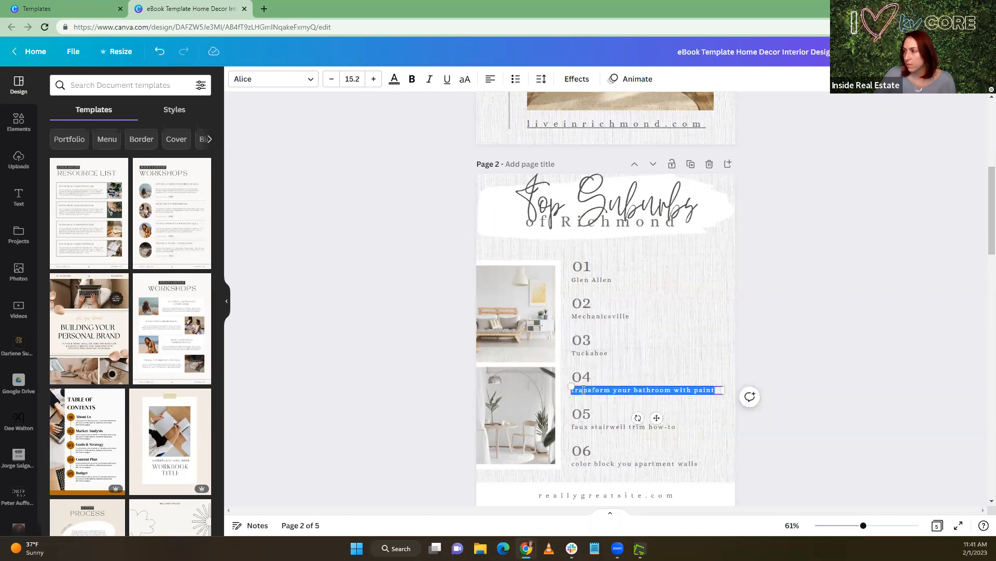
left_click(693, 337)
left_click(654, 390)
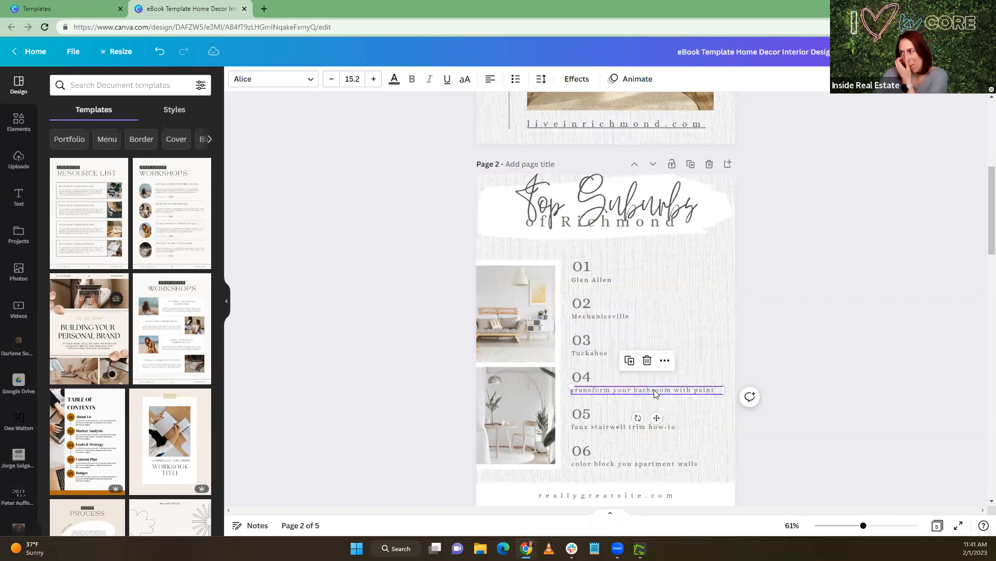
double_click(655, 390)
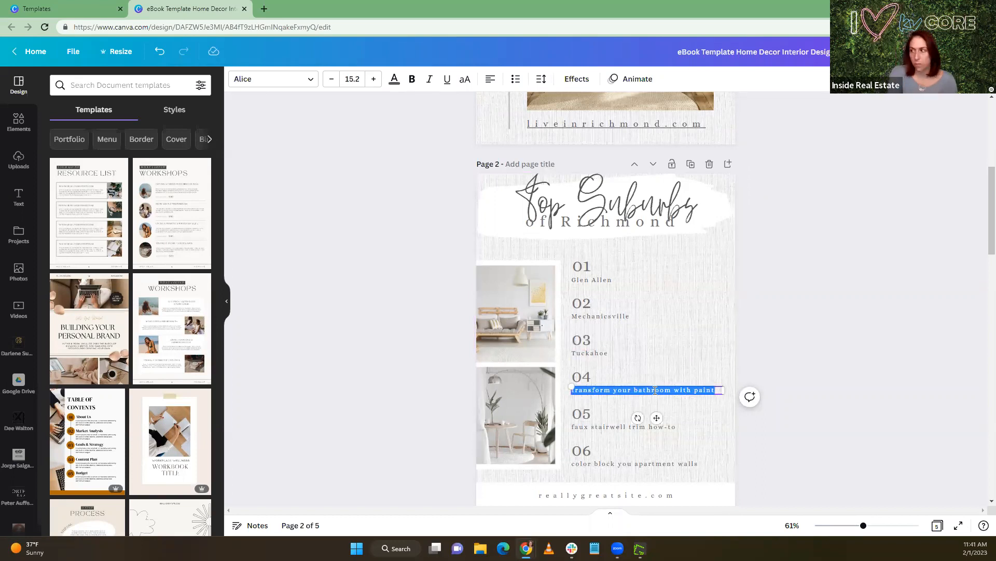
left_click(636, 410)
left_click(625, 428)
double_click(676, 426)
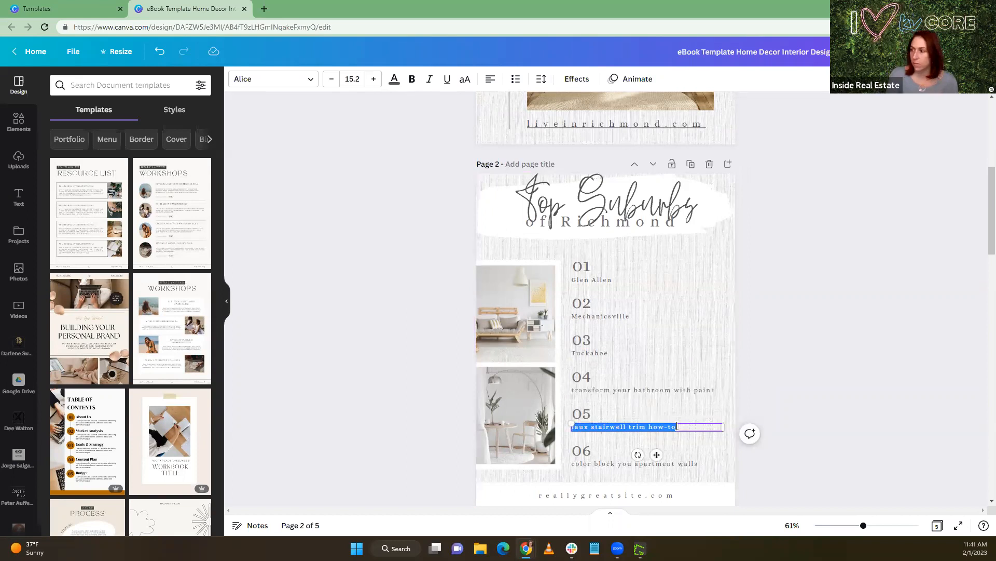
left_click(691, 248)
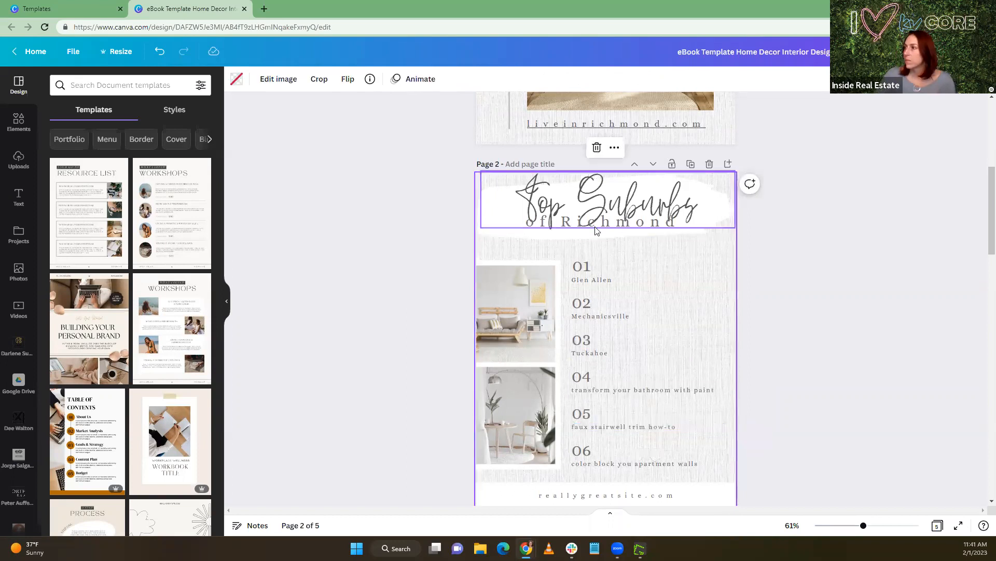
Move the "of Richmond" line slightly down on the brush stroke, away from the "Top Suburbs" script
left_click(608, 231)
left_click_drag(609, 231, 609, 238)
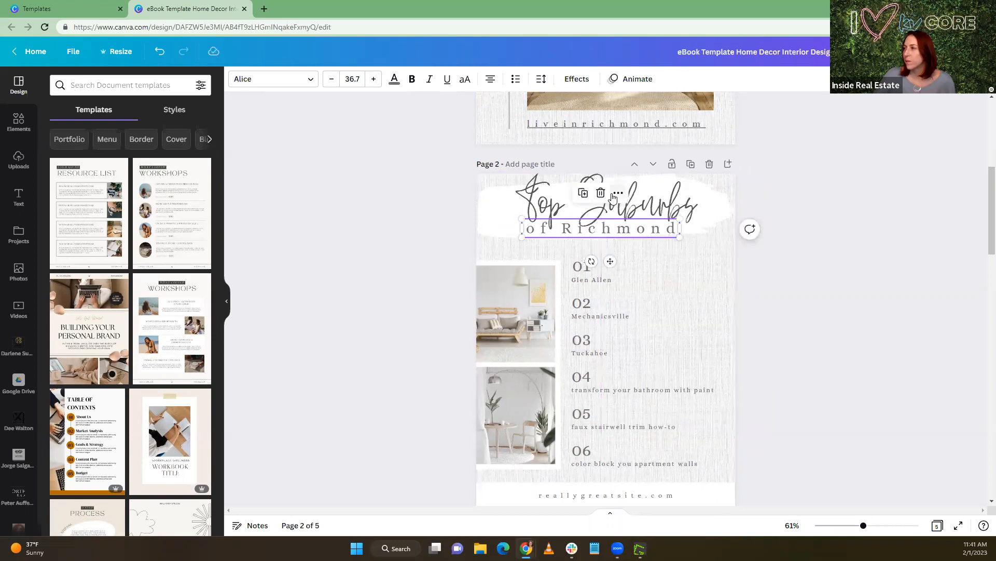
left_click(672, 287)
scroll(662, 296, "down", 2)
left_click(620, 284)
double_click(620, 285)
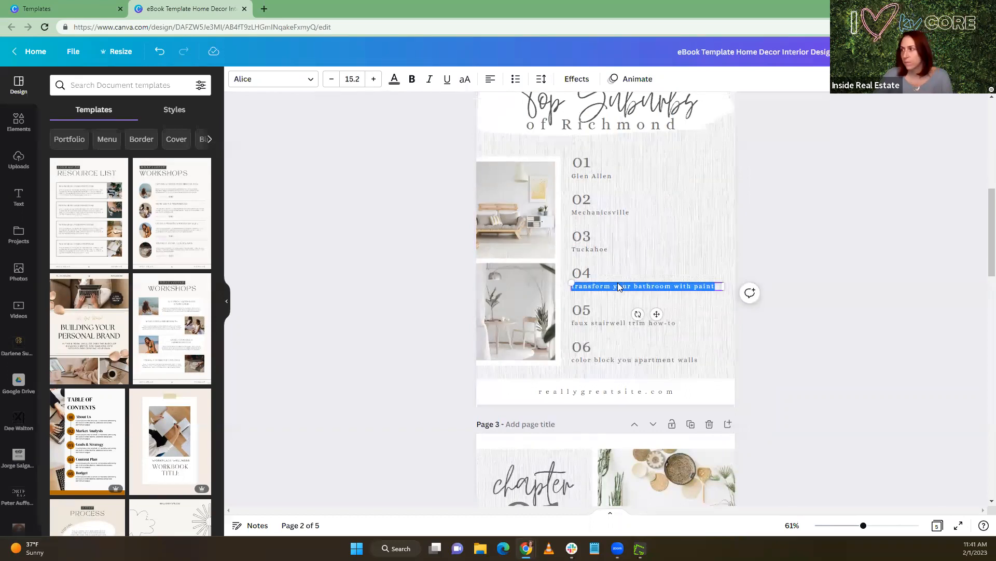
left_click(612, 269)
left_click(600, 249)
left_click(620, 290)
left_click(620, 285)
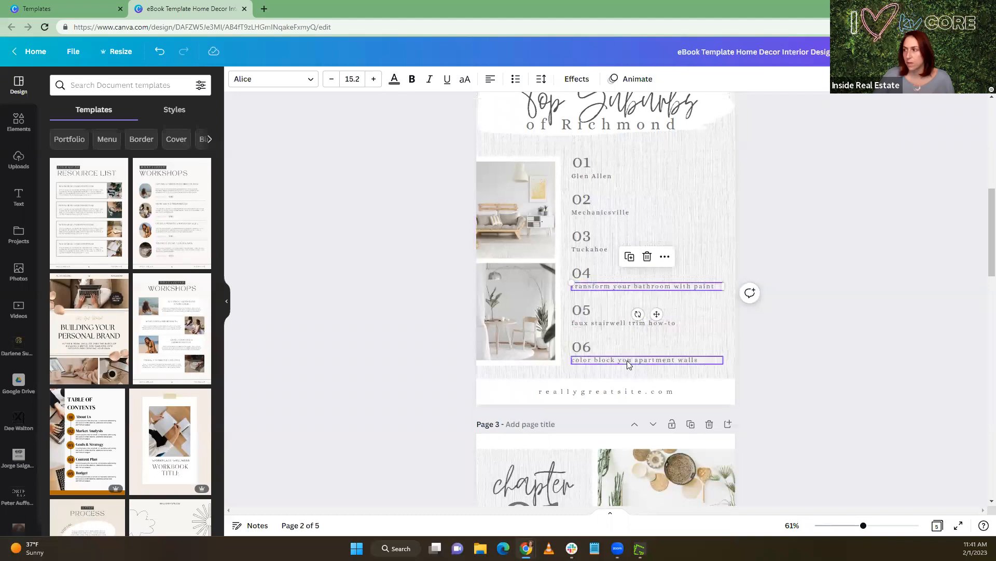
scroll(629, 381, "up", 6)
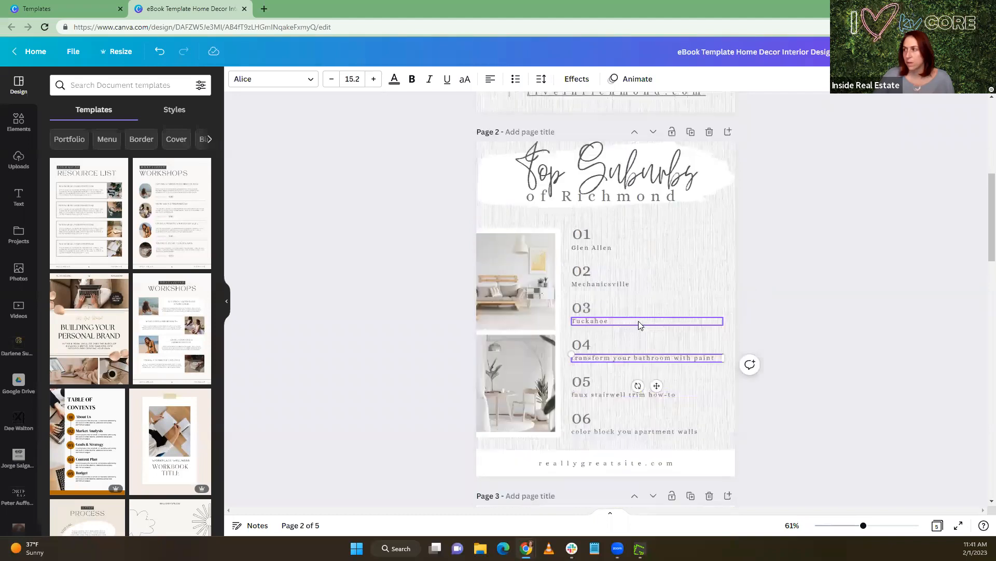
left_click(625, 383)
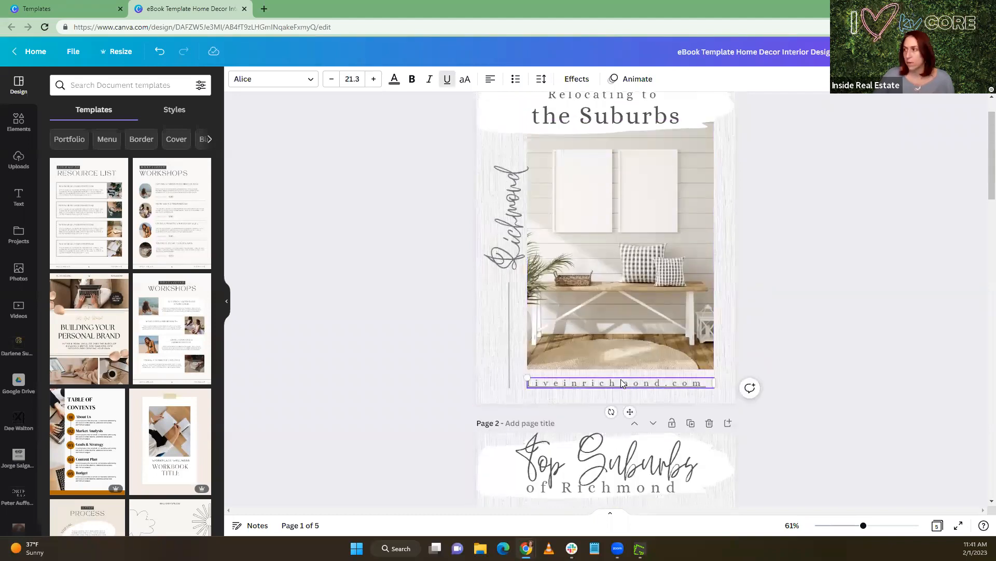
scroll(621, 378, "down", 6)
left_click(605, 339)
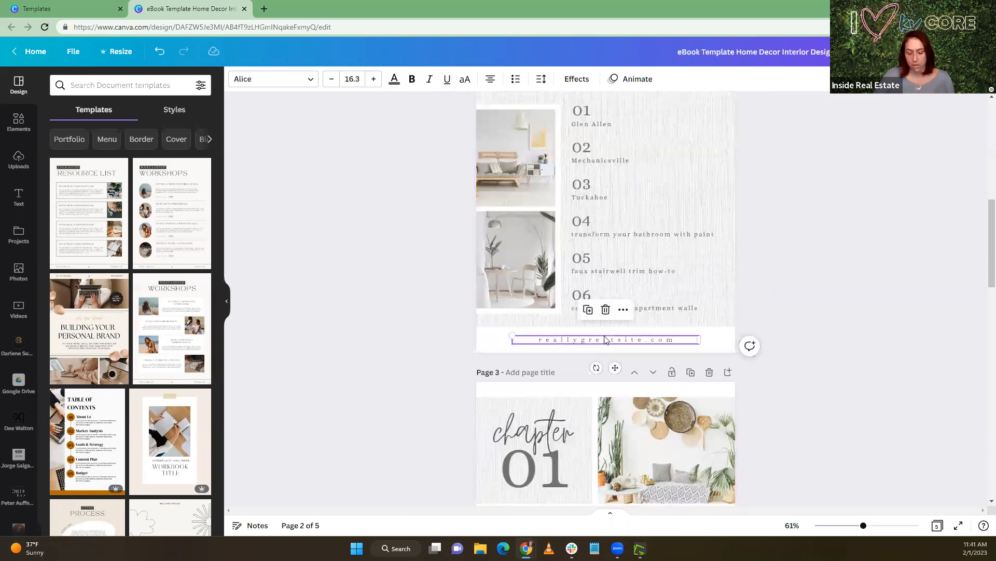
left_click(667, 340)
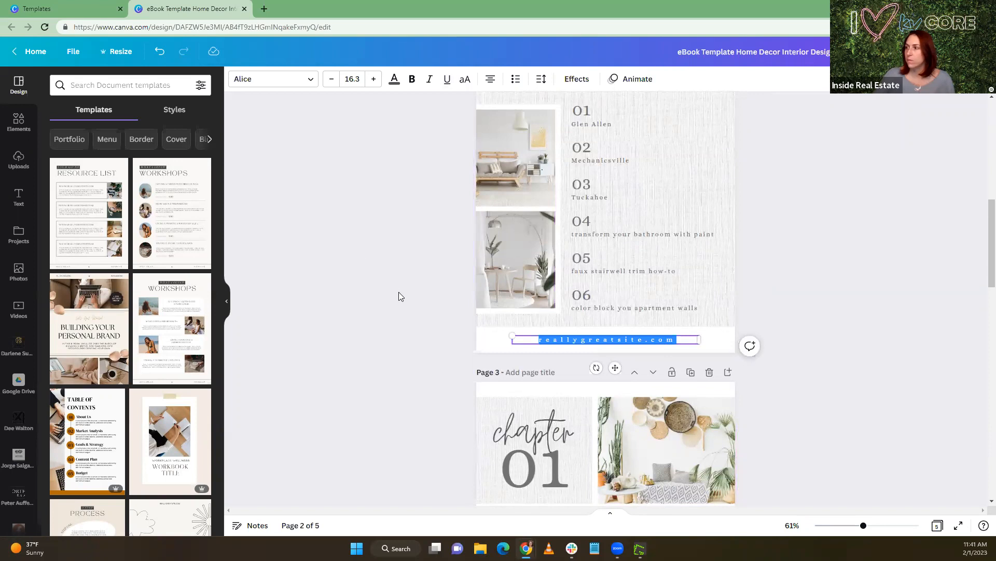
left_click(334, 259)
scroll(332, 251, "up", 10)
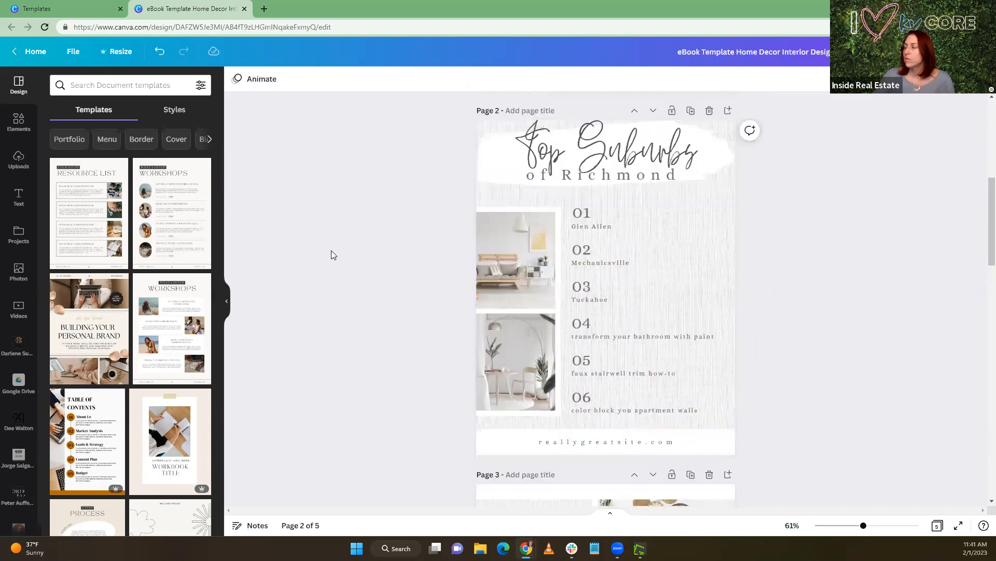
Search the photo library for "richmond virginia" and replace the cover's interior image with the cloudy dusk skyline photo reflected in the river
left_click(650, 330)
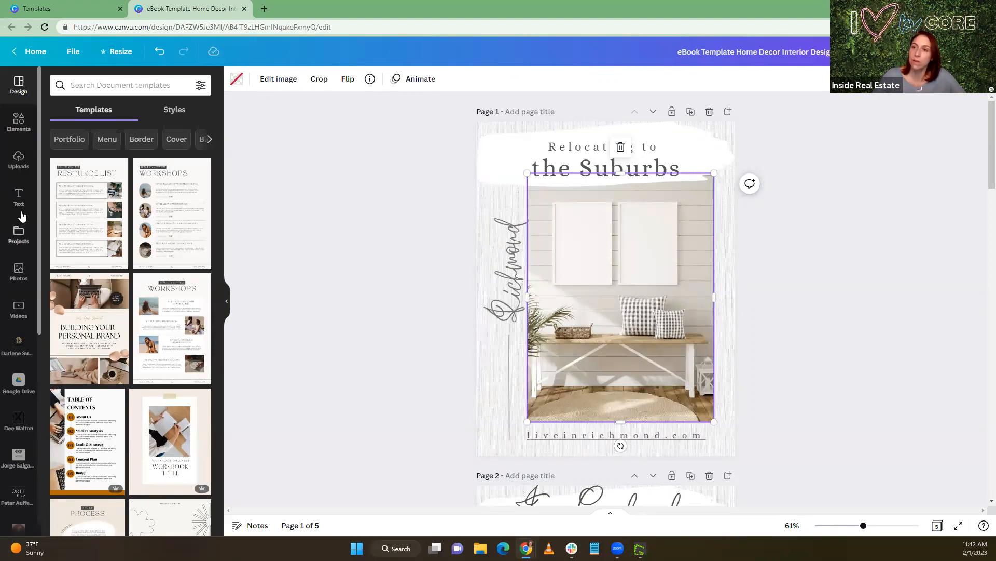
scroll(20, 212, "down", 1)
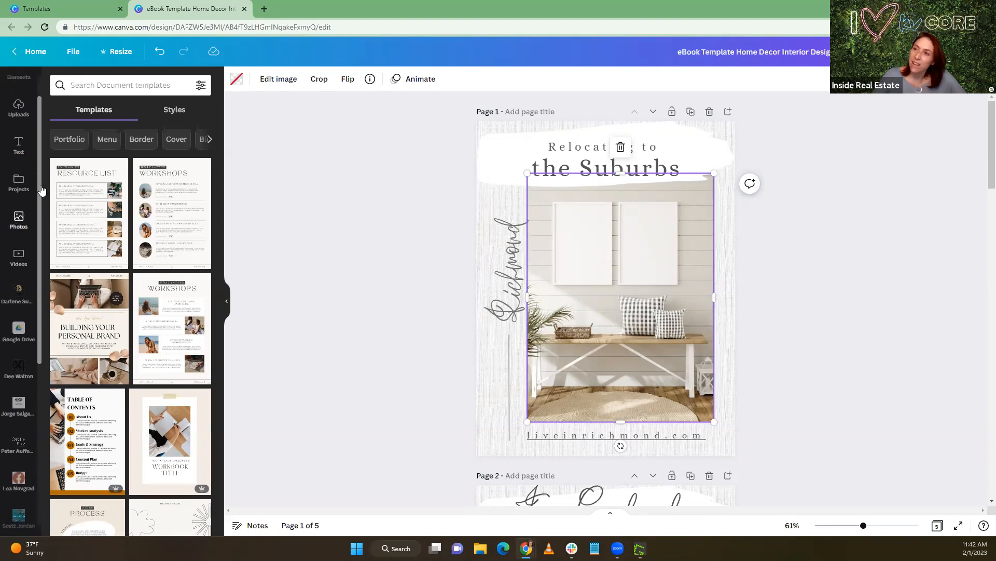
left_click(19, 219)
left_click(89, 87)
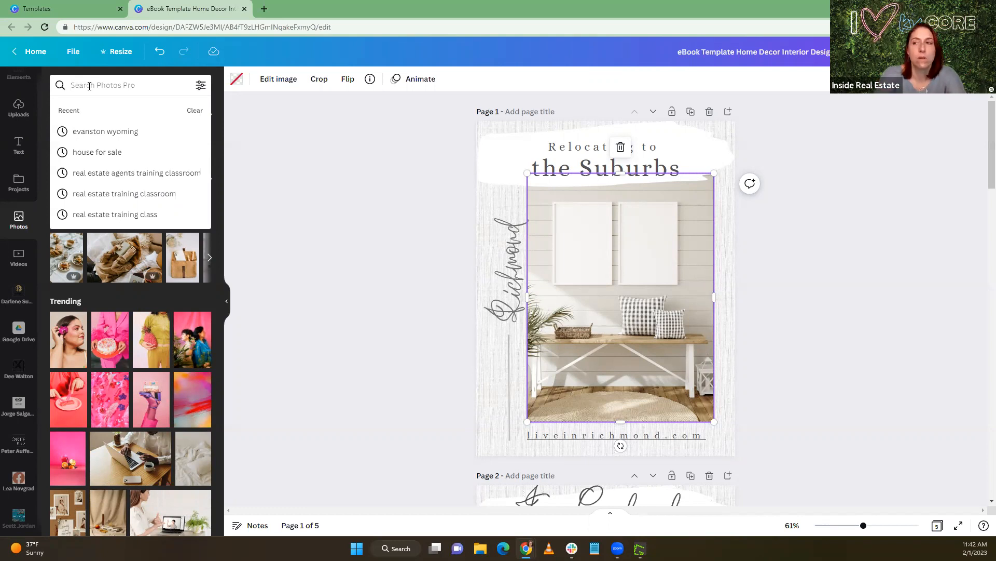
type("ri")
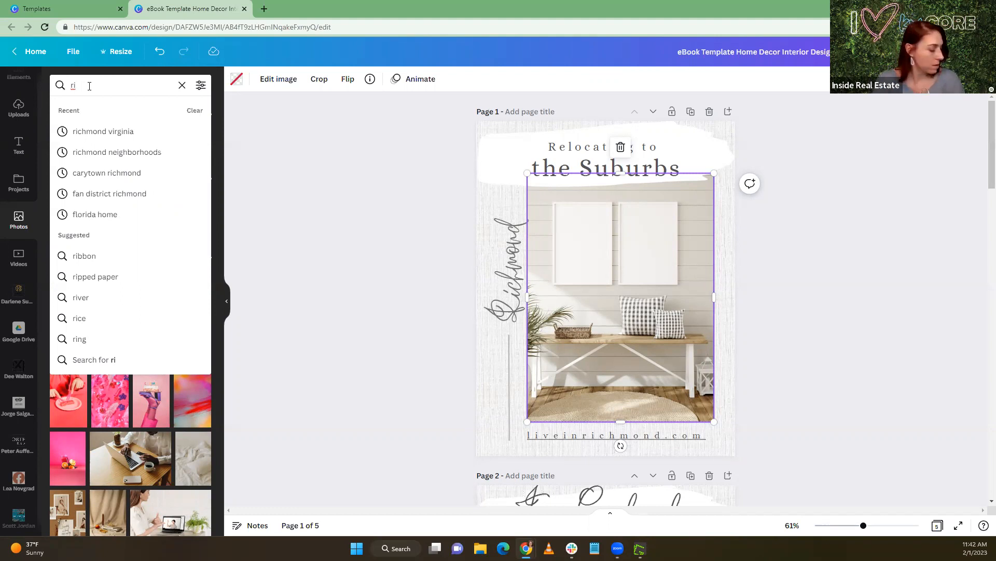
type("ch")
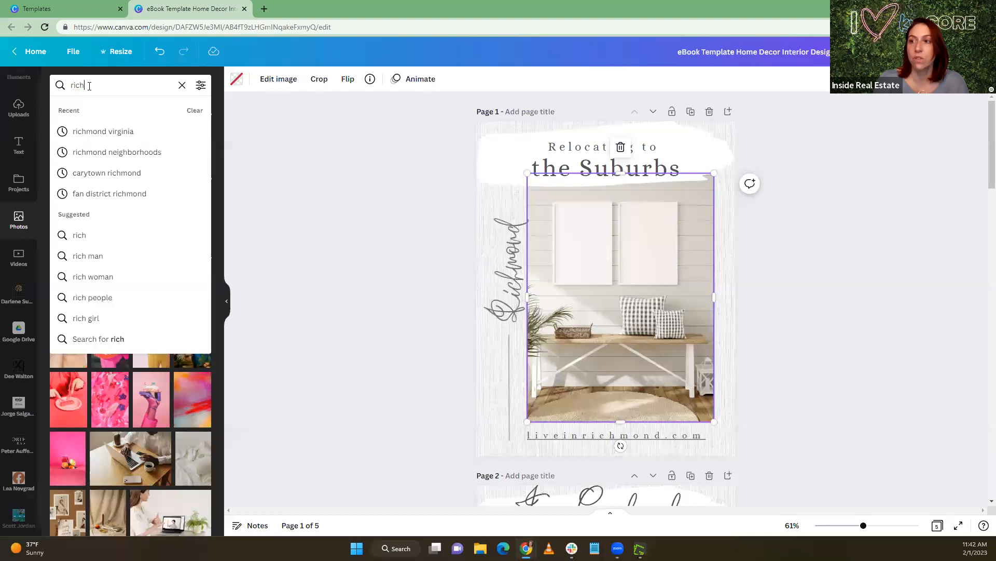
left_click(97, 140)
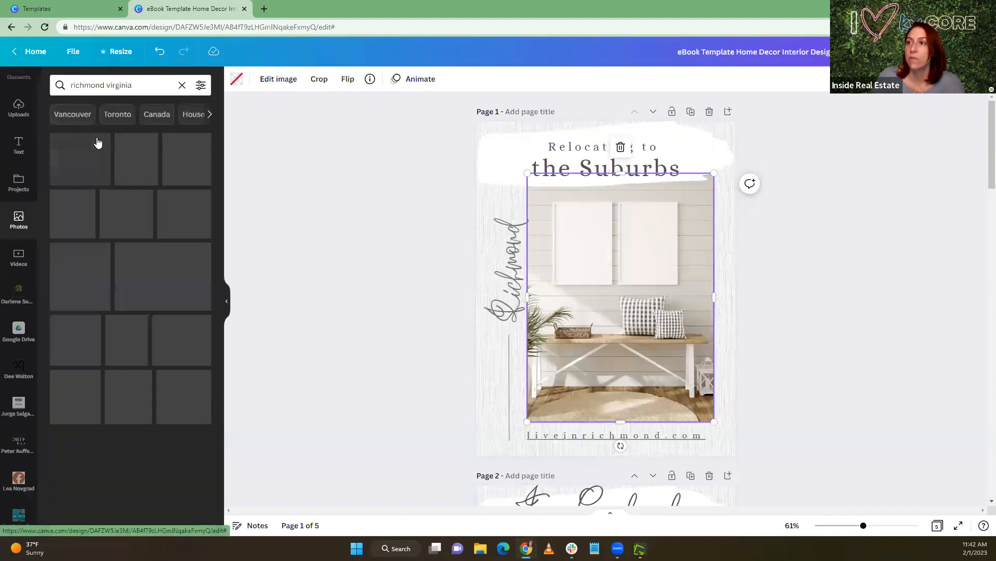
left_click_drag(89, 161, 102, 195)
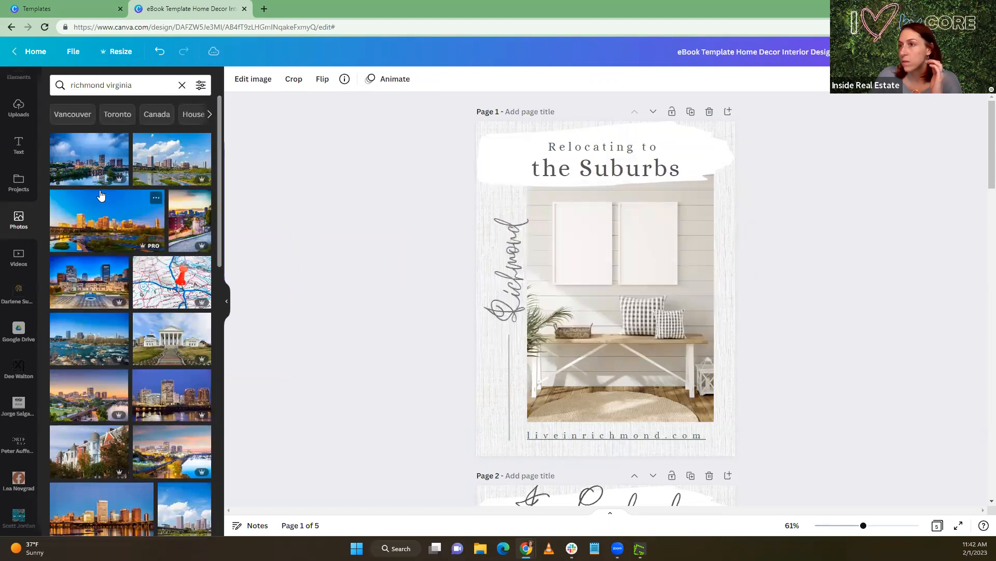
left_click_drag(89, 161, 612, 271)
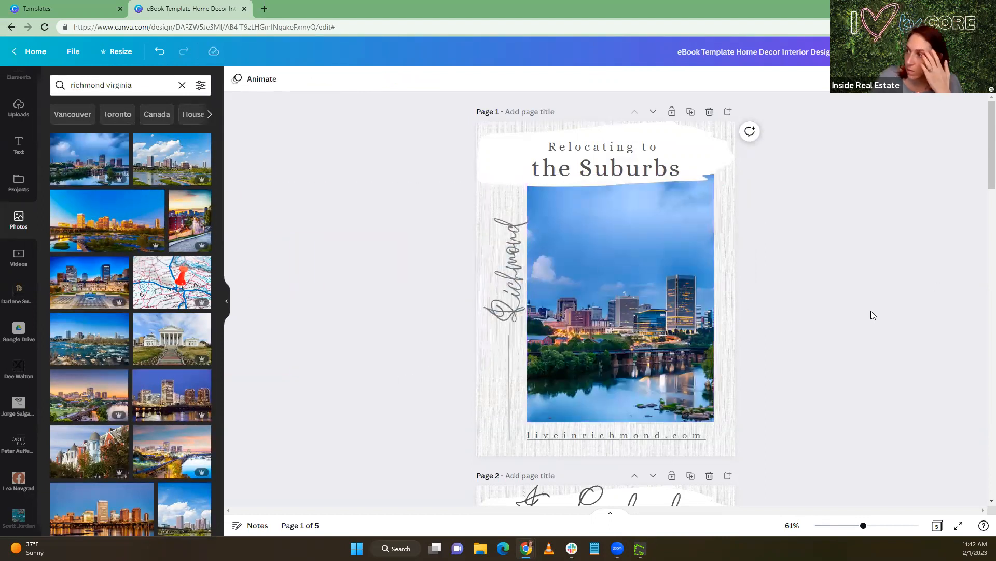
Replace the text under 04 in the page 2 suburbs list with "Woodlake"
scroll(370, 351, "down", 8)
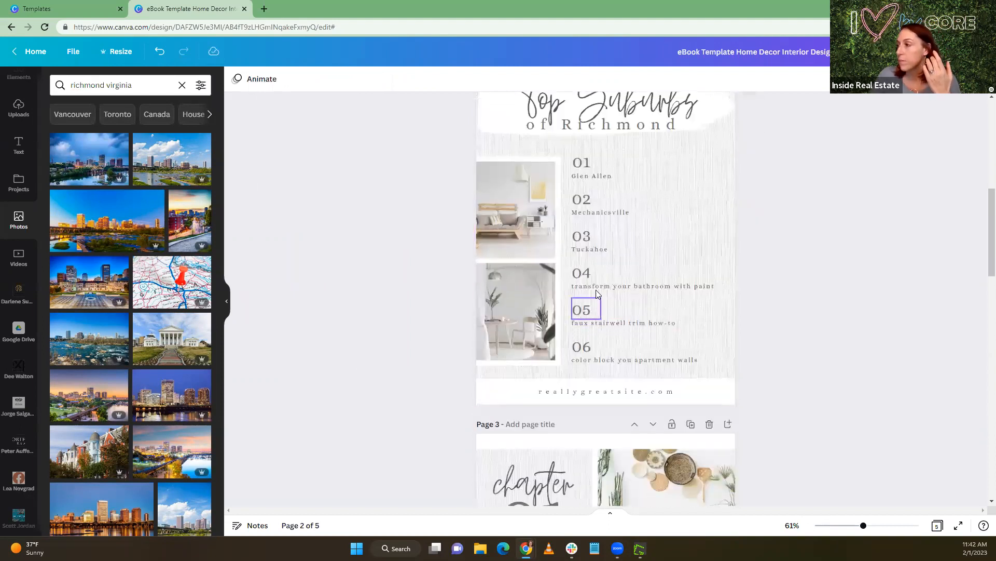
left_click(579, 289)
left_click(580, 289)
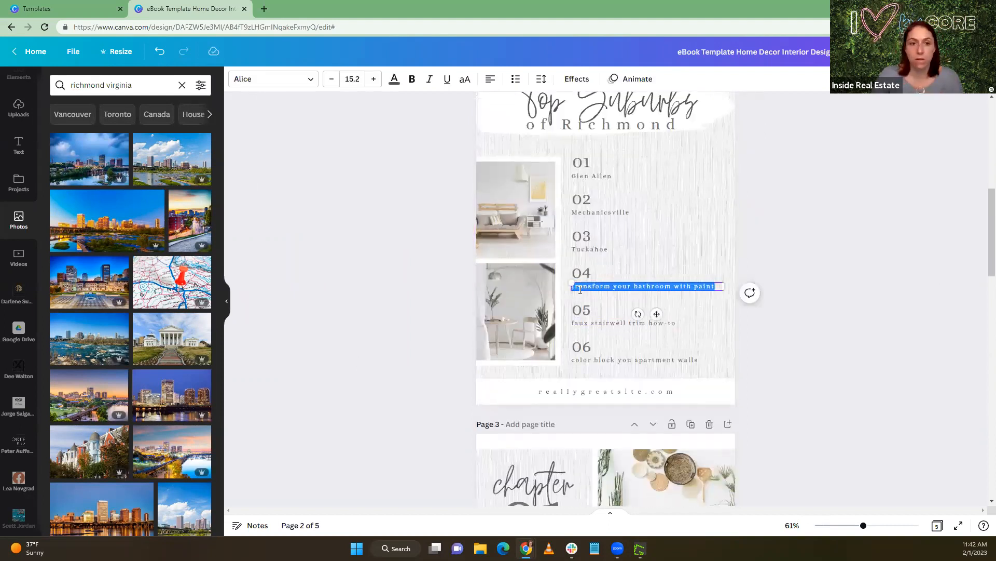
key("BackSpace")
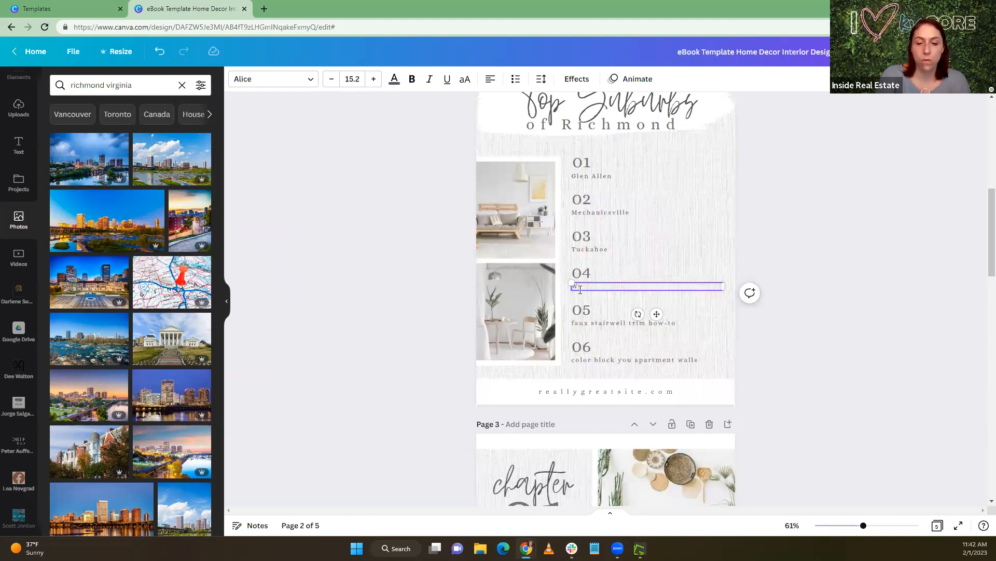
type("Woodlake")
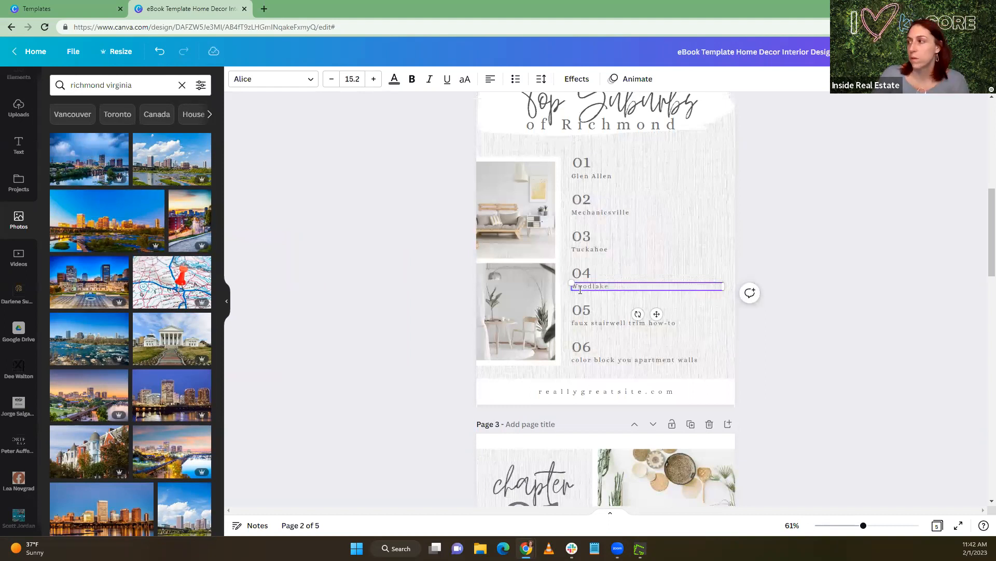
Replace the text under 05 in the suburbs list with "Bon Air"
left_click(683, 322)
left_click(685, 322)
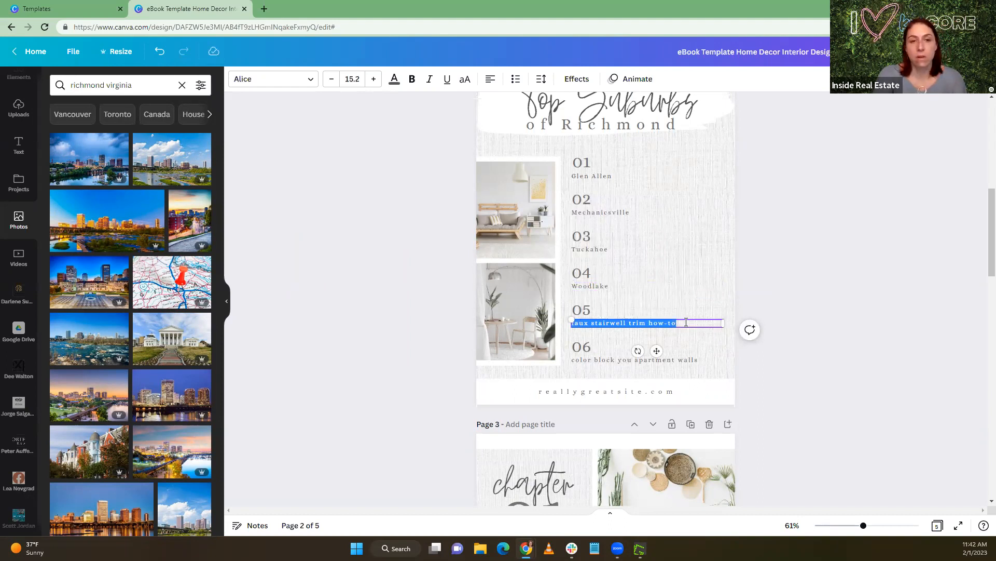
type("Bon Air")
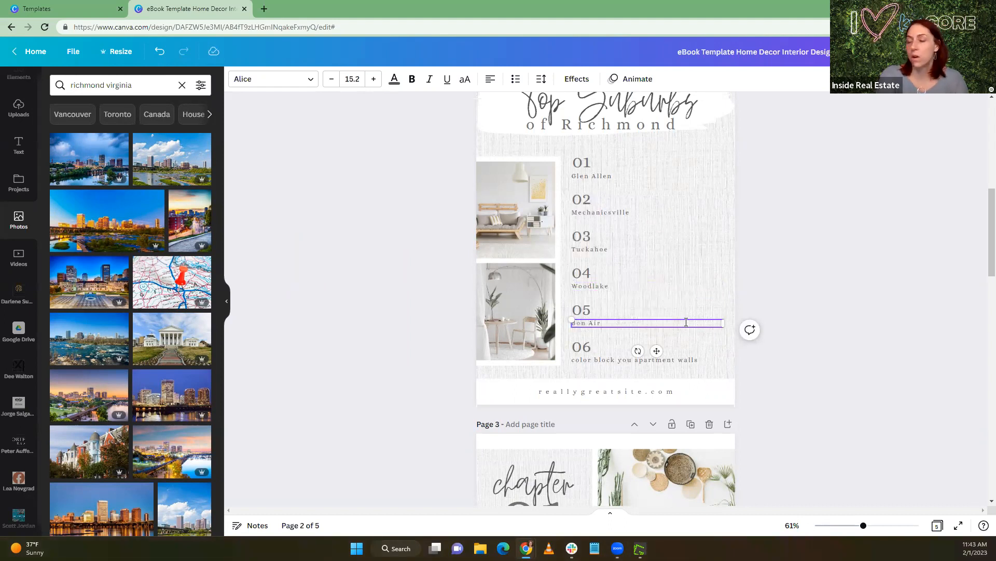
Replace the text under 06 in the suburbs list with "Brandermill"
left_click(657, 358)
double_click(657, 358)
type("Br")
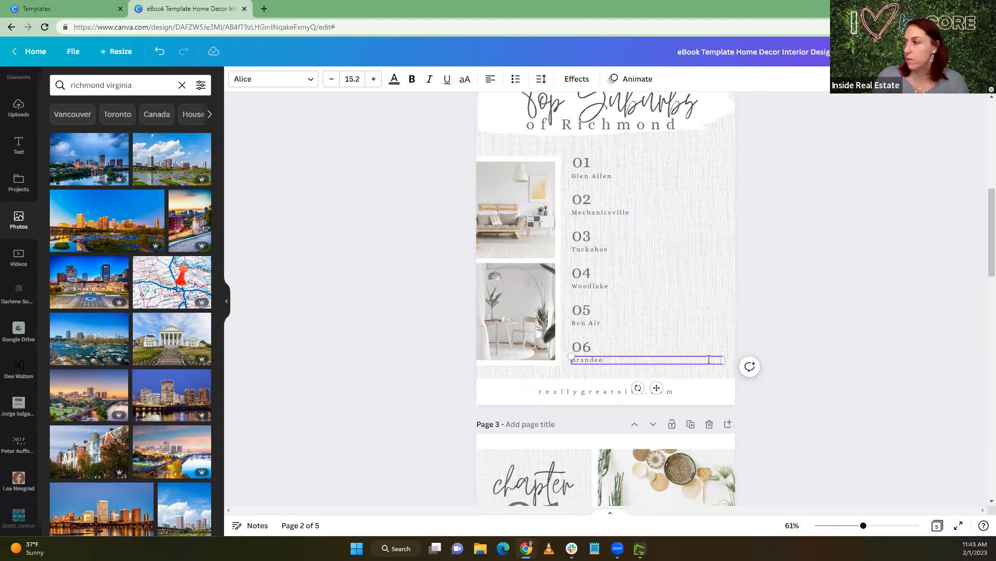
type("andermill")
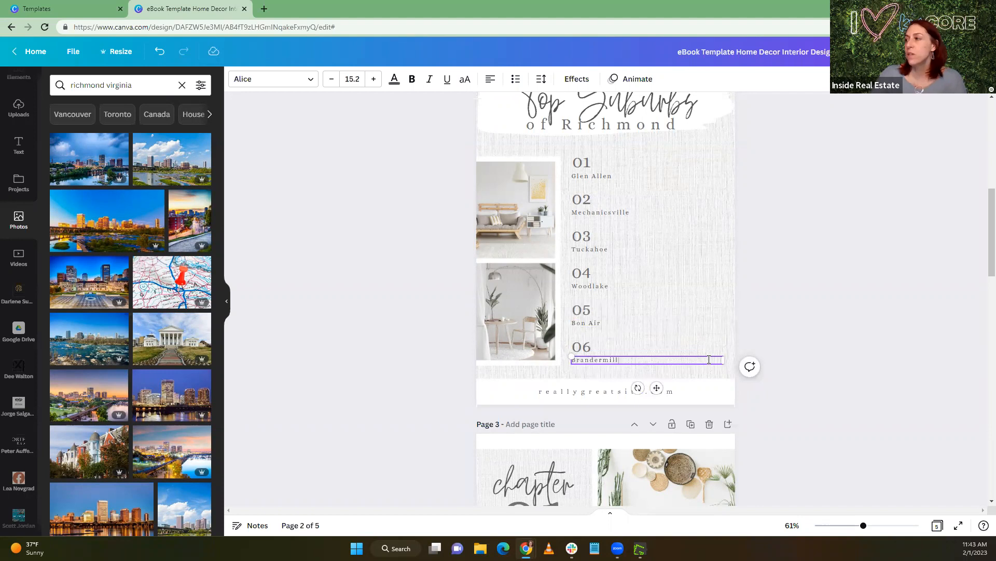
left_click(729, 324)
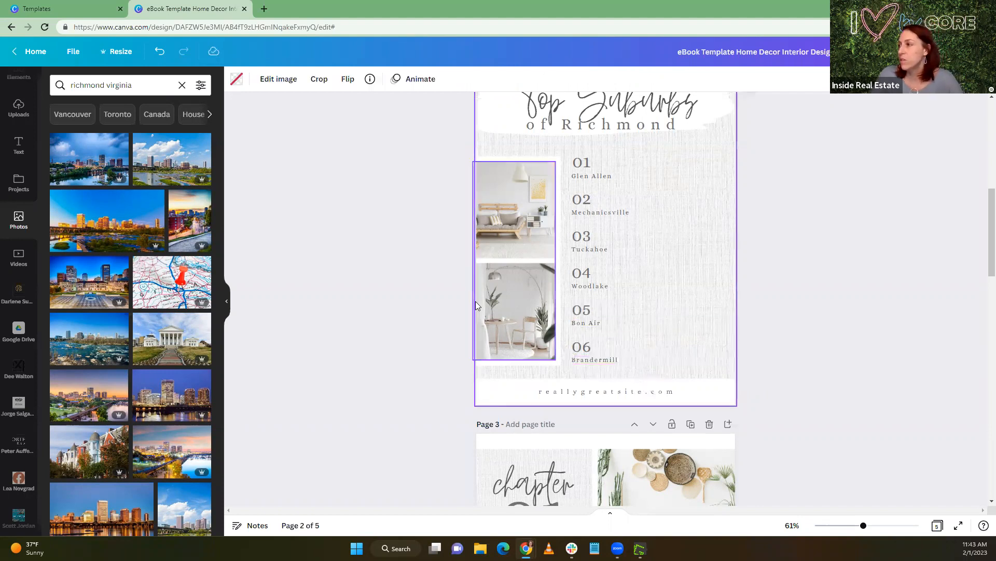
left_click(921, 323)
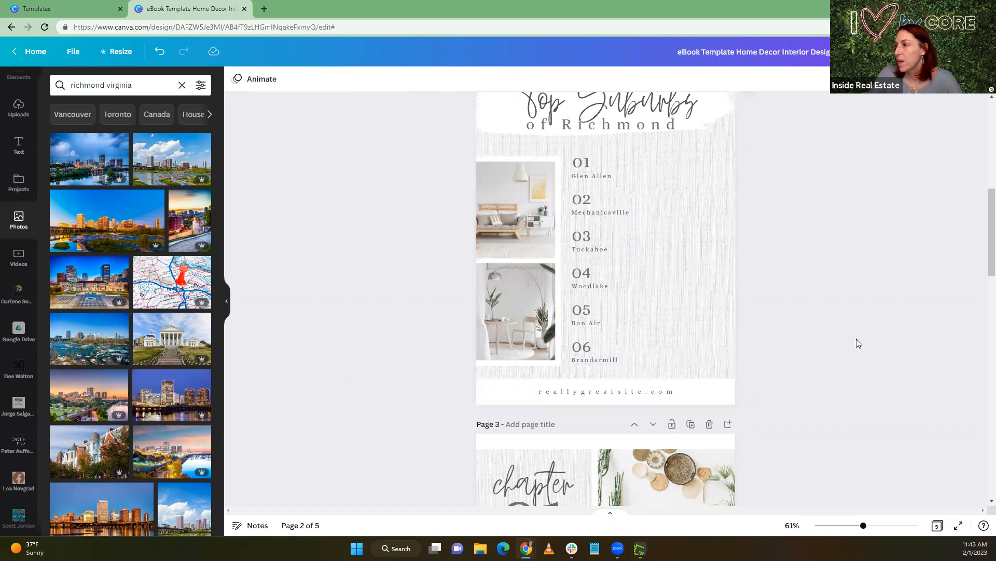
Duplicate the numbered suburbs list, without the Brandermill line, and place the copy as a second column beside the original
left_click_drag(799, 349, 582, 164)
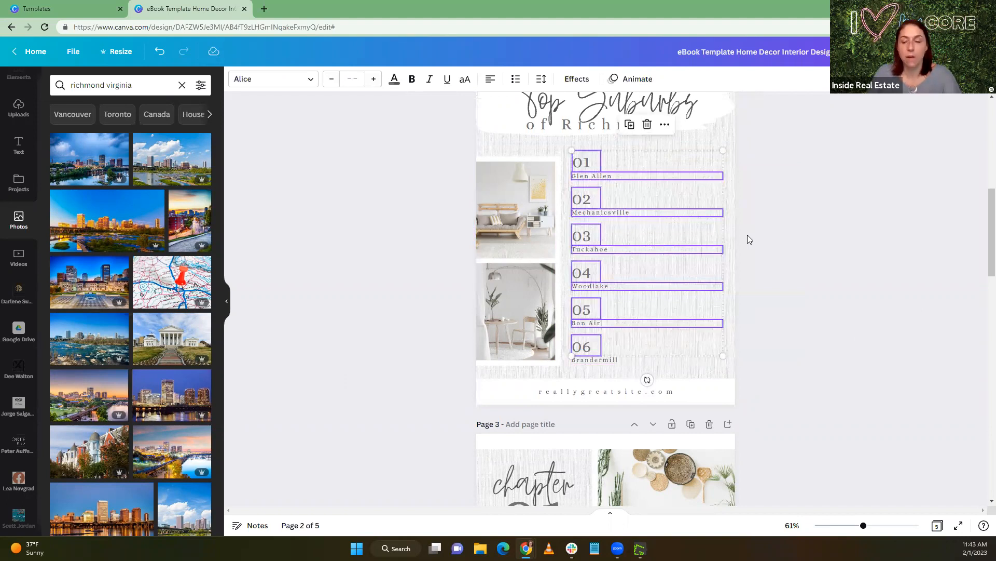
right_click(639, 178)
left_click(652, 193)
left_click(655, 189)
right_click(655, 189)
left_click(690, 225)
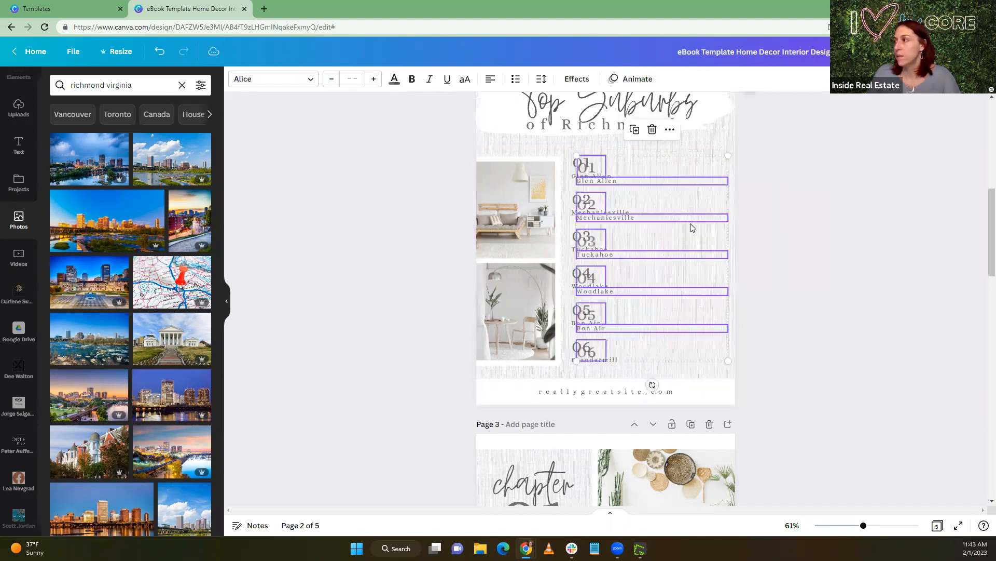
left_click_drag(667, 161, 740, 160)
left_click(689, 175)
Renumber the first entry of the copied suburbs column as 07
left_click(670, 169)
double_click(669, 168)
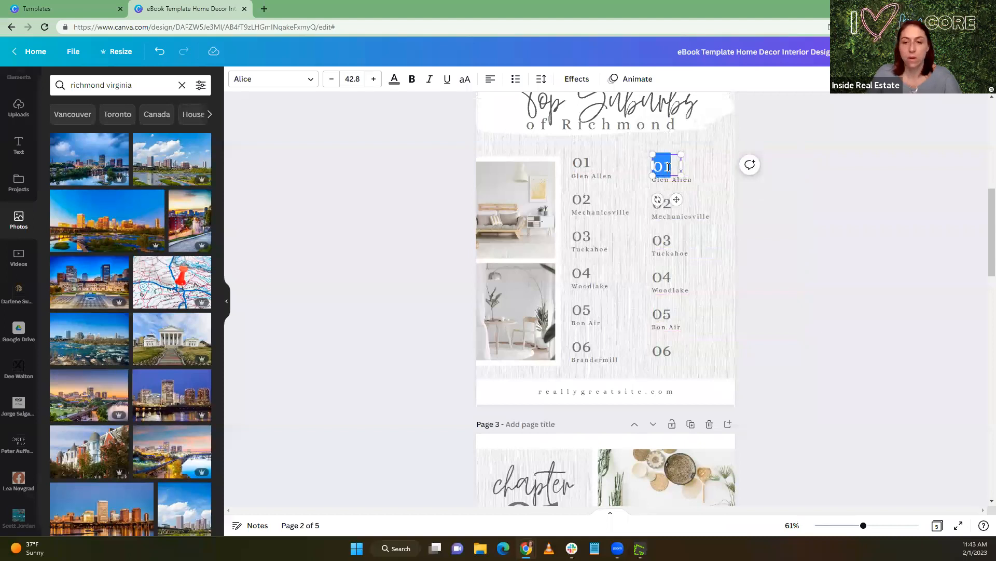
type("0")
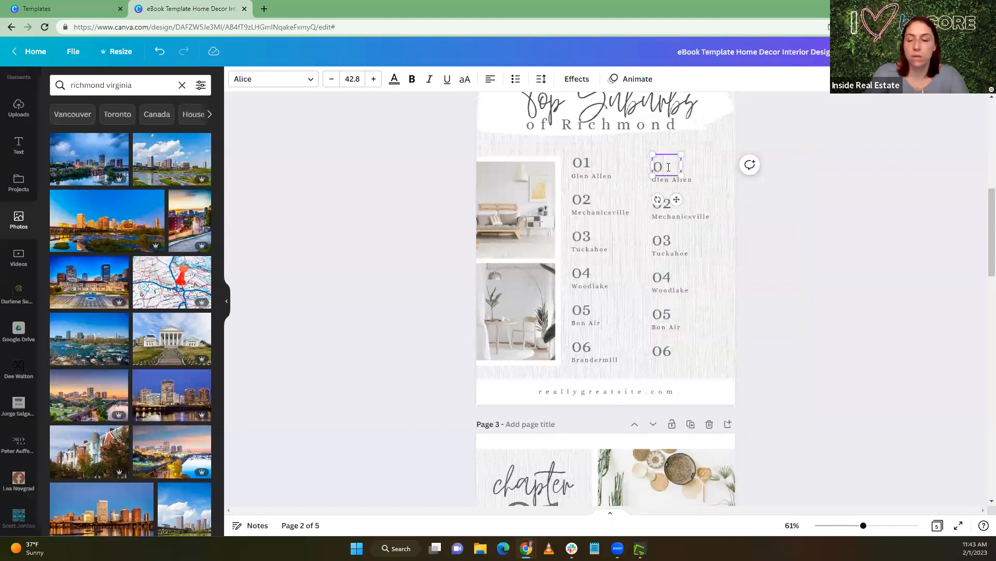
type("7")
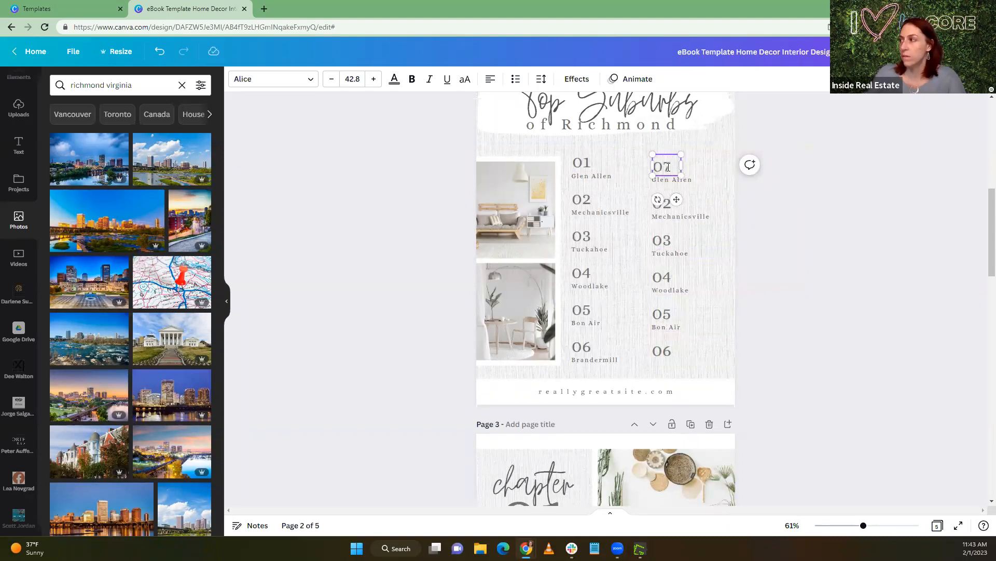
Renumber the second entry of the copied suburbs column as 08
left_click(670, 203)
double_click(672, 203)
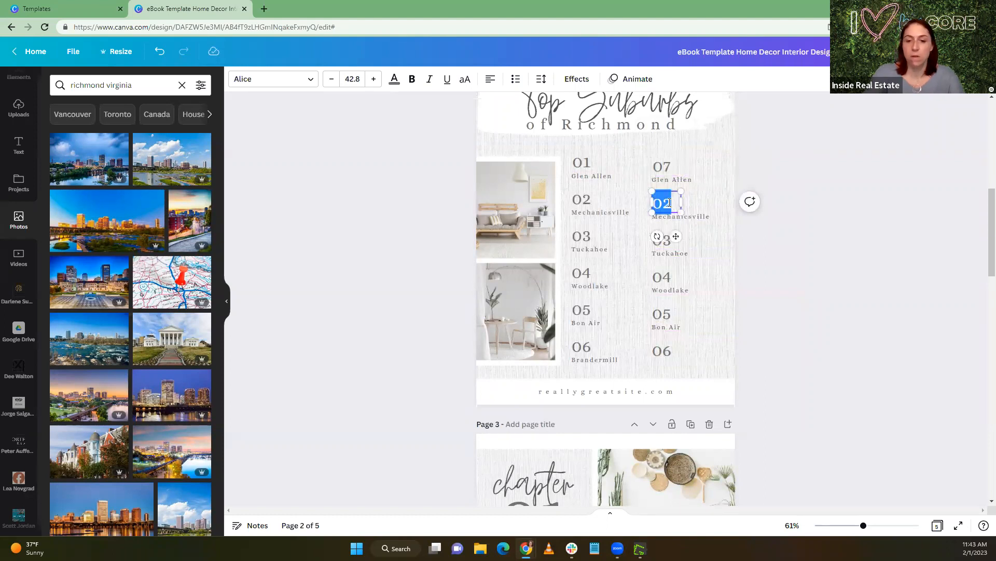
type("08")
left_click(655, 240)
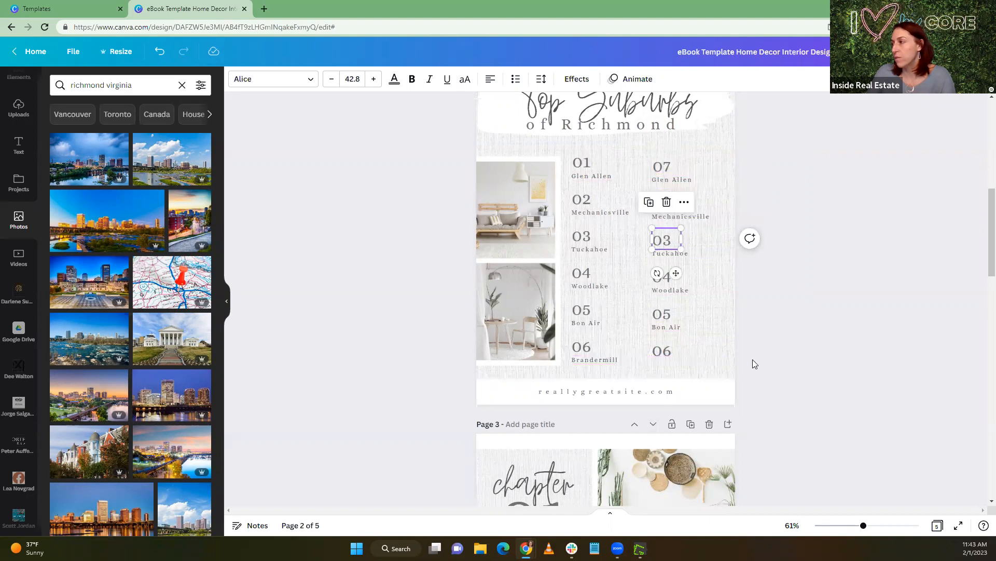
left_click(812, 358)
left_click_drag(805, 358, 838, 272)
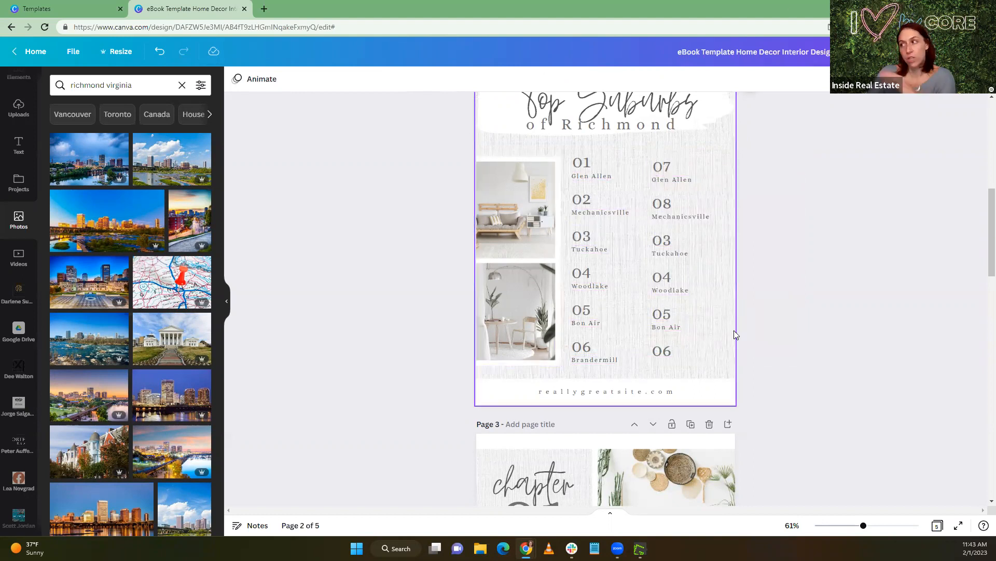
scroll(830, 351, "down", 3)
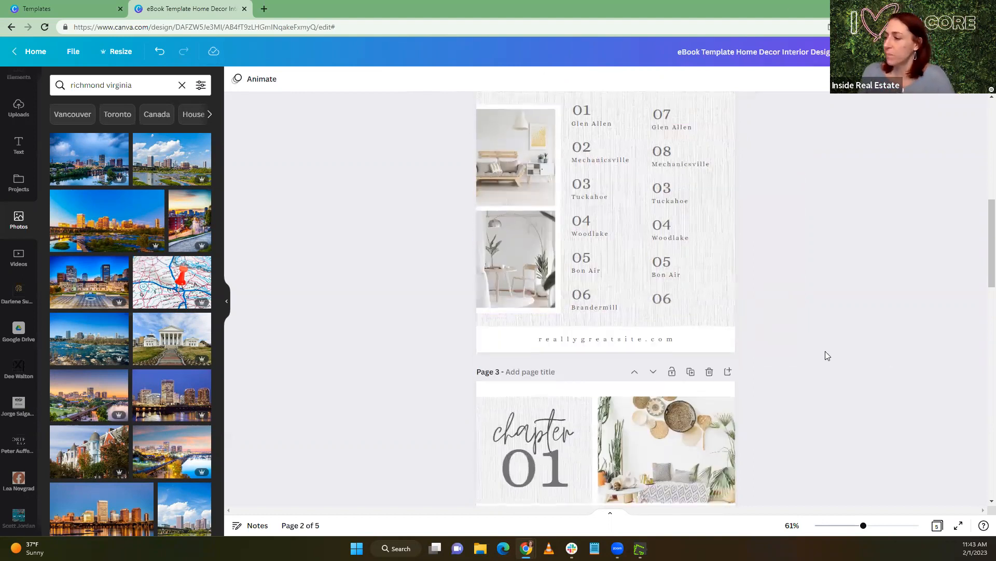
left_click(527, 328)
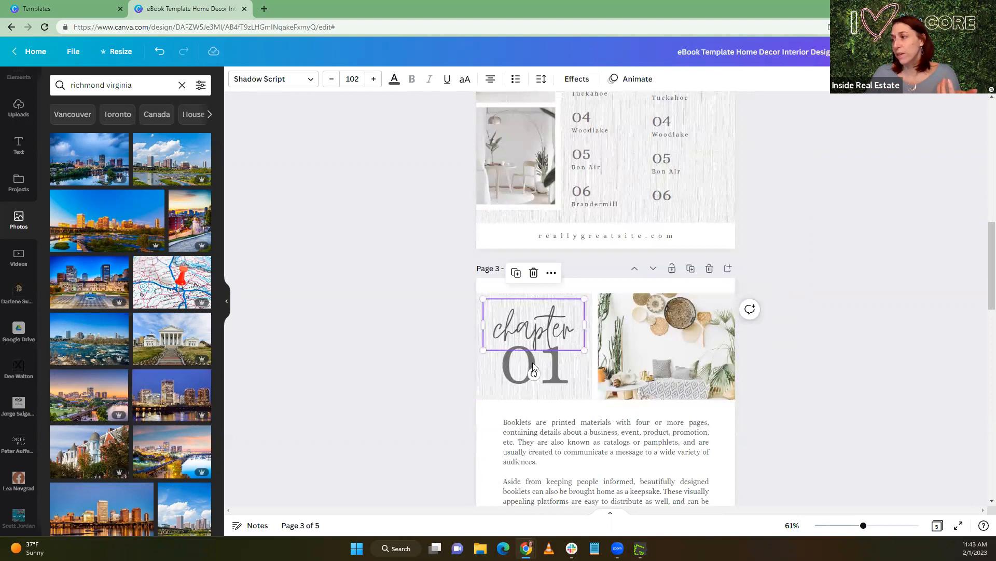
left_click(529, 330)
left_click(529, 326)
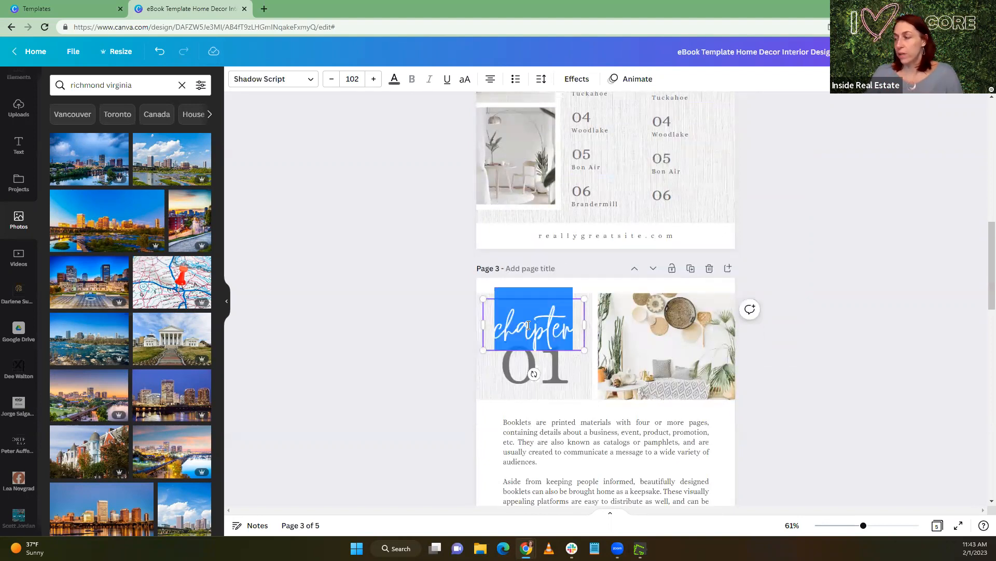
scroll(515, 297, "up", 2)
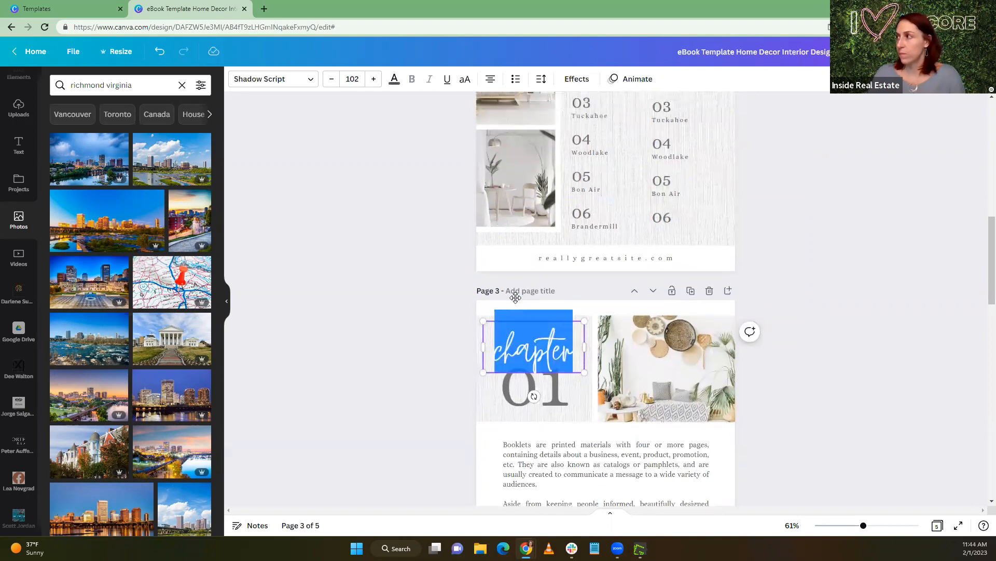
scroll(515, 297, "down", 2)
type("Glan")
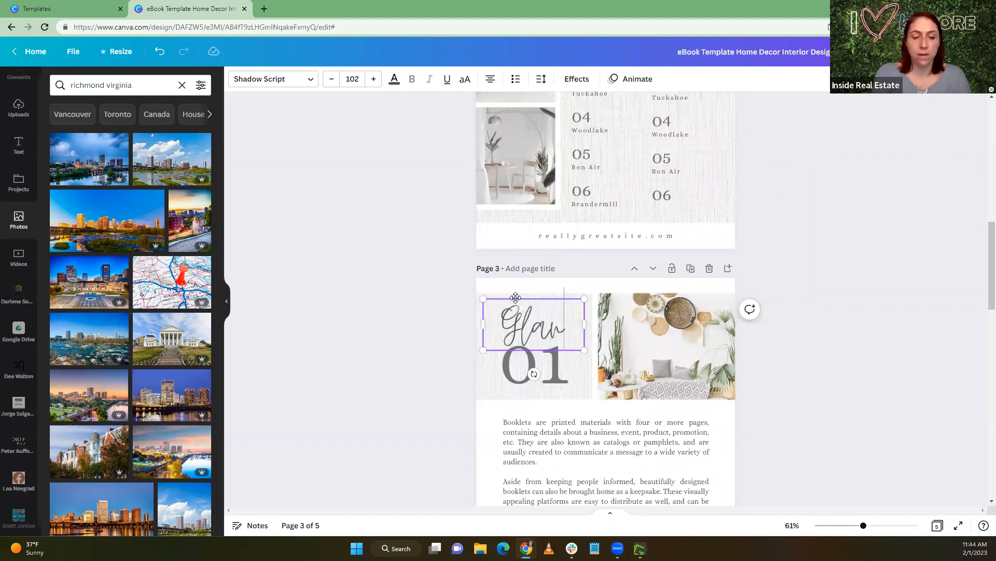
key("Return")
type("Allen")
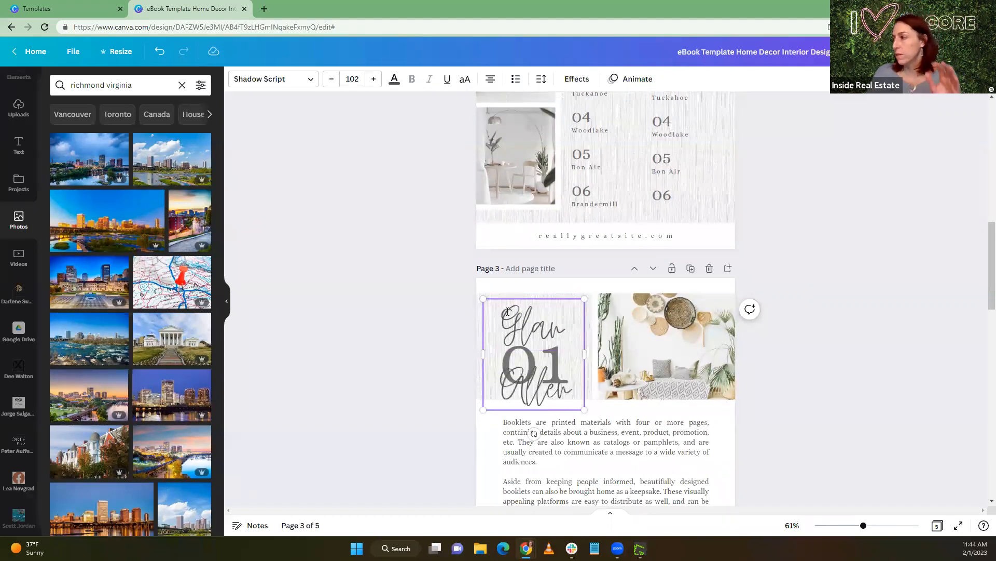
left_click_drag(585, 354, 676, 331)
left_click_drag(534, 298, 651, 326)
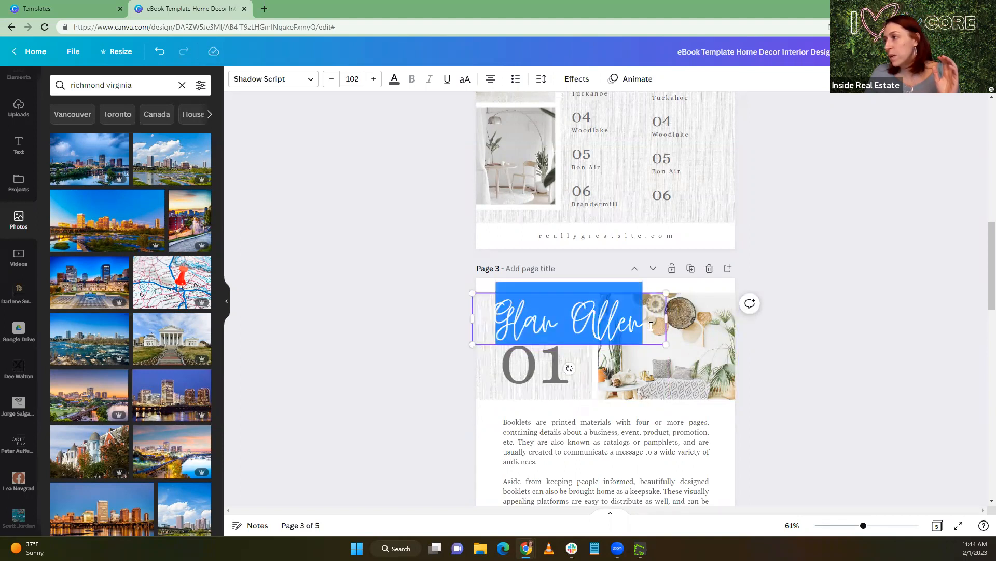
Search the fonts for "scrip" and change the page 3 suburb heading to Euphoria Script
left_click(310, 83)
left_click(117, 86)
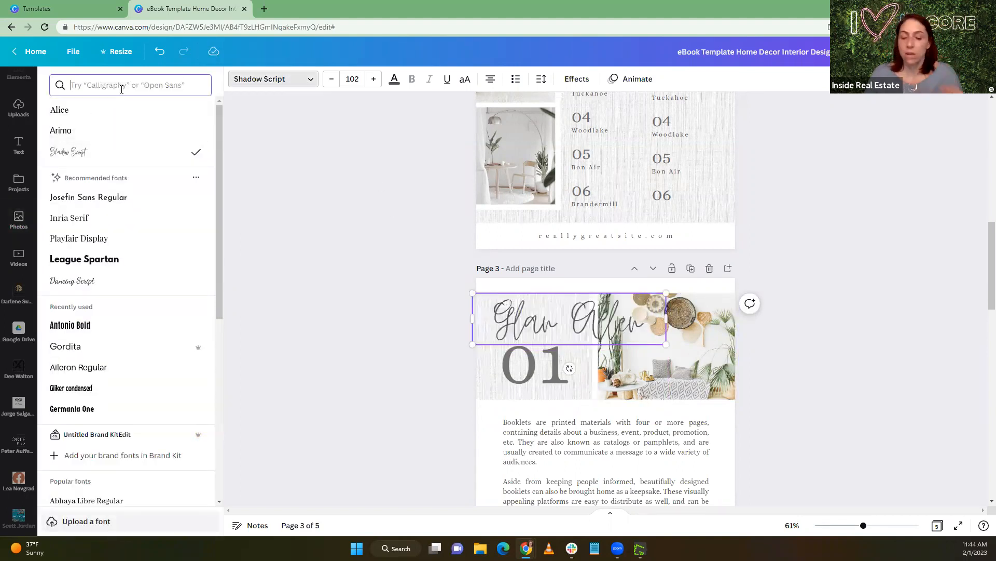
type("scrip")
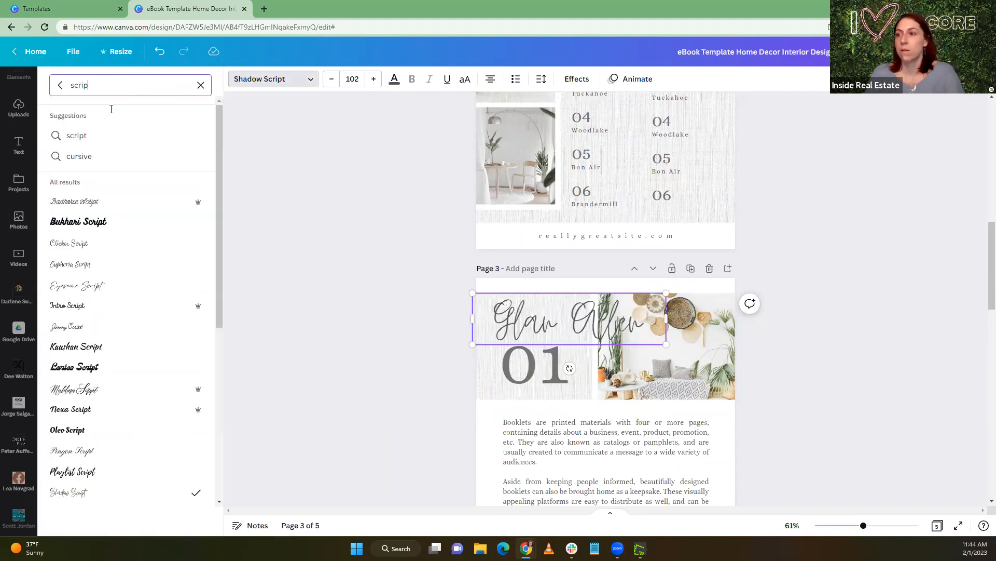
left_click(78, 265)
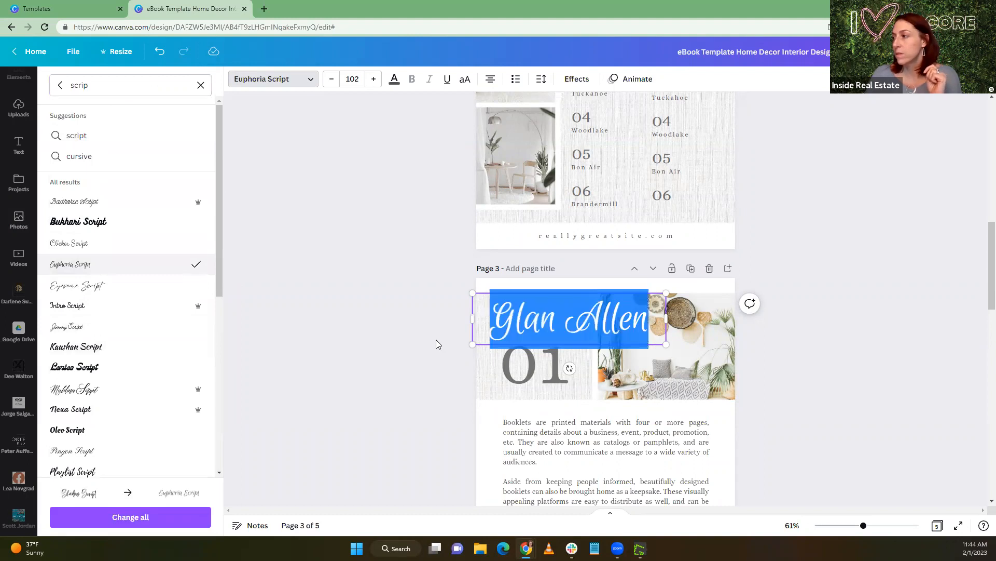
Correct the page 3 heading to "Glen Allen" and shrink it to about size 58.6, fitting it above 01 inside the textured panel
left_click(517, 325)
left_click(538, 314)
key("BackSpace")
type("e")
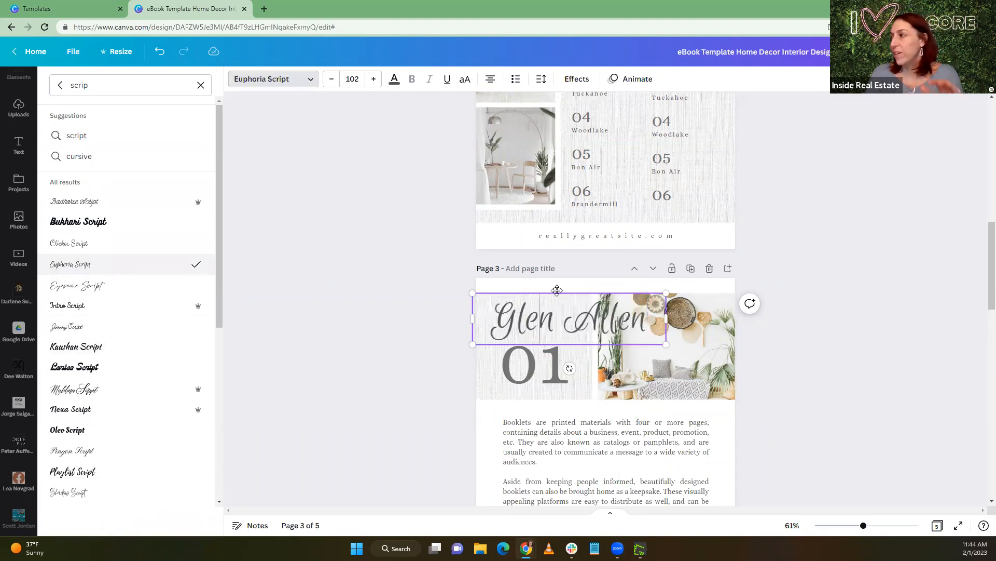
left_click_drag(575, 308, 584, 311)
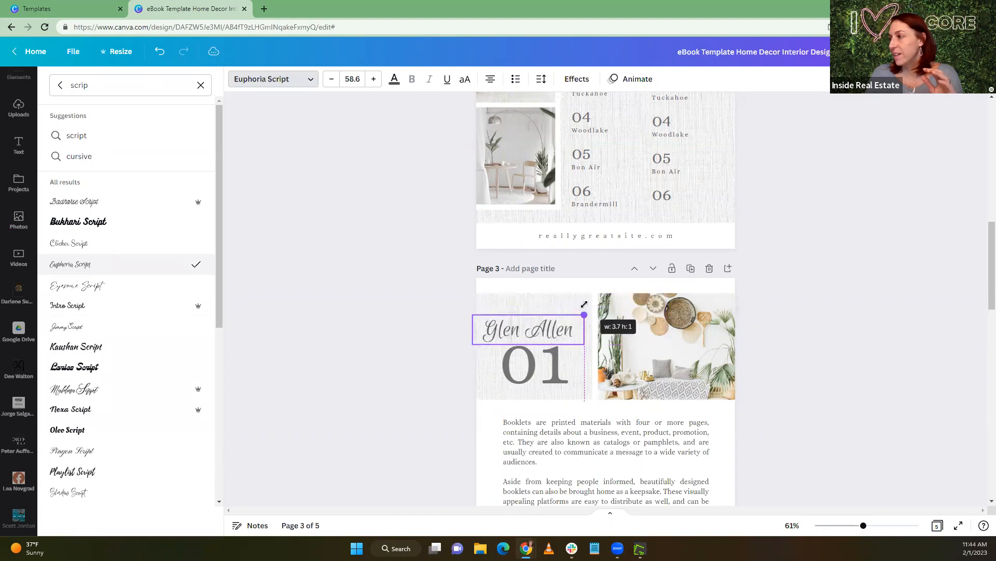
left_click_drag(537, 367, 546, 361)
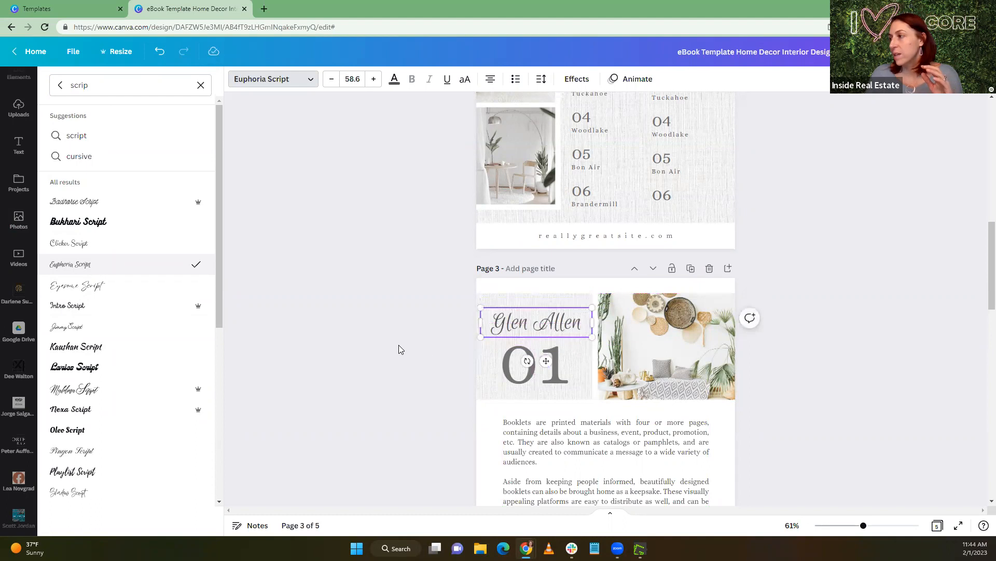
Change the "Top Suburbs" title on page 2 to Euphoria Script and shift it slightly left
scroll(592, 252, "up", 4)
scroll(593, 252, "up", 2)
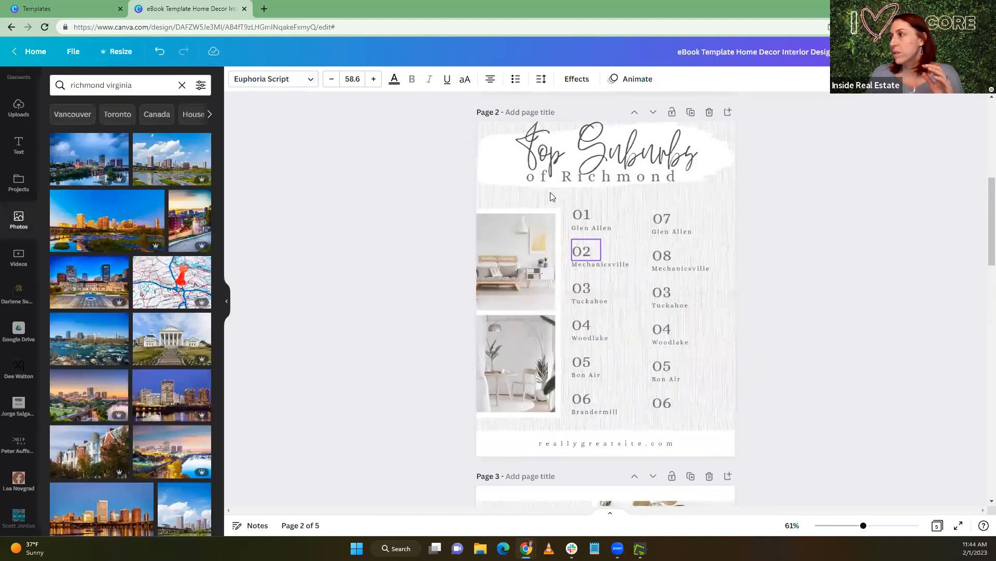
left_click(552, 196)
left_click(256, 79)
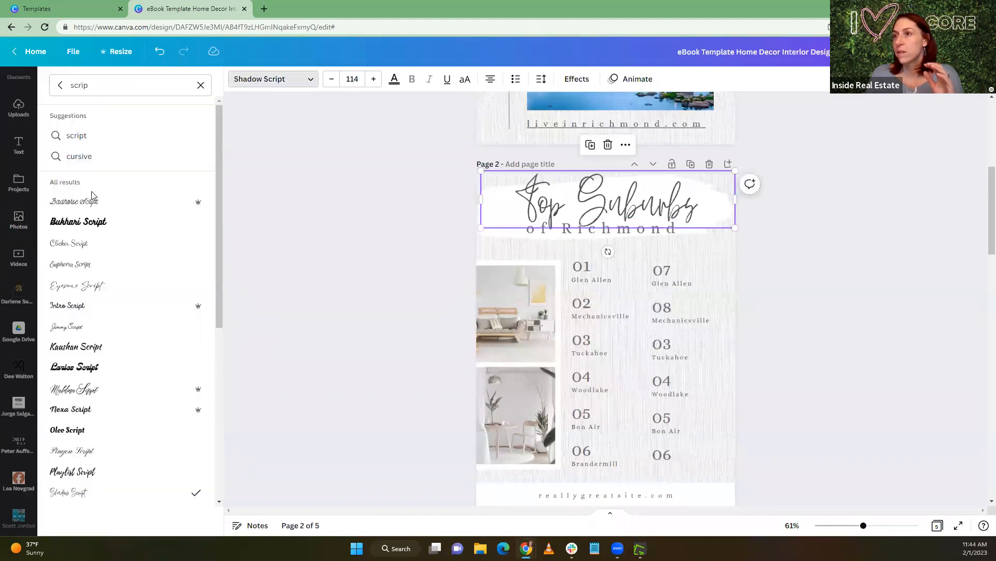
left_click(103, 266)
scroll(539, 223, "down", 2)
scroll(539, 223, "down", 2)
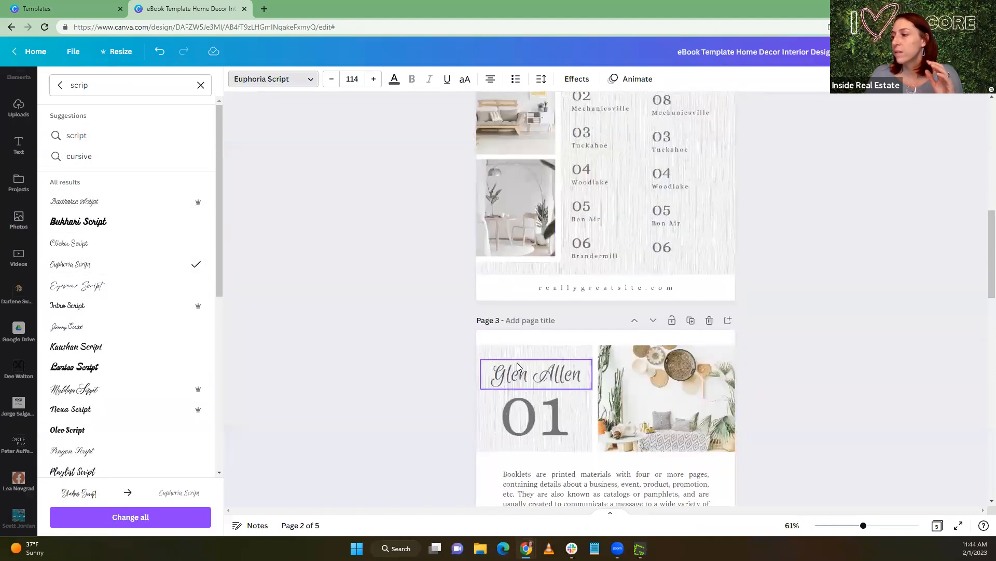
left_click(531, 384)
scroll(431, 289, "up", 5)
left_click_drag(569, 249, 563, 251)
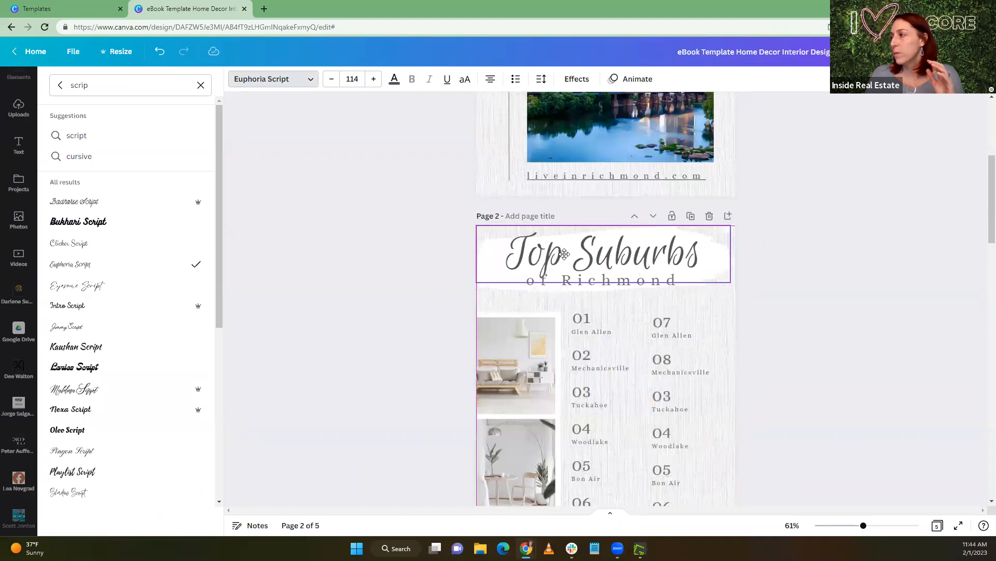
left_click(382, 300)
Change the vertical "Richmond" text on the cover to Euphoria Script
scroll(380, 292, "up", 5)
left_click(517, 283)
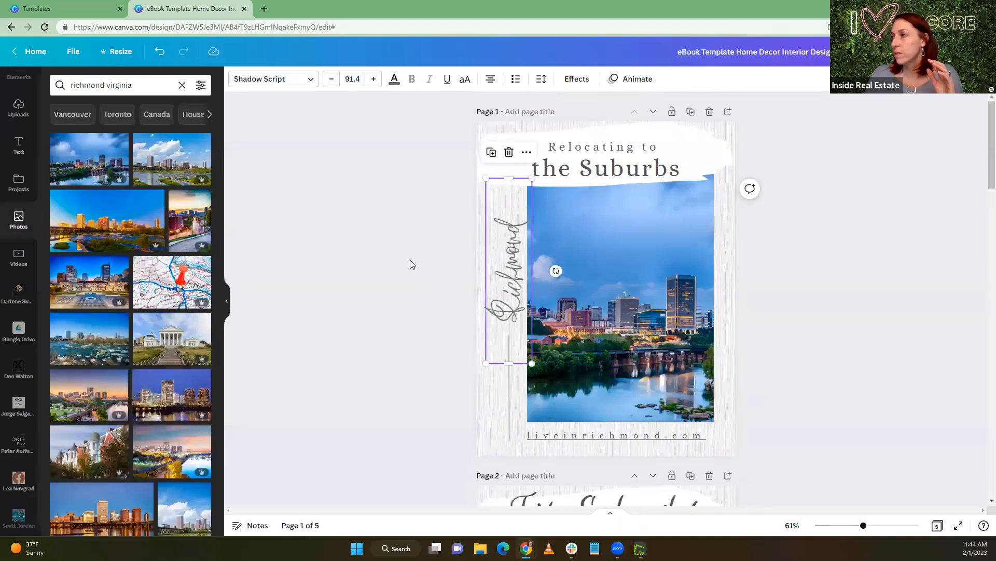
left_click(262, 83)
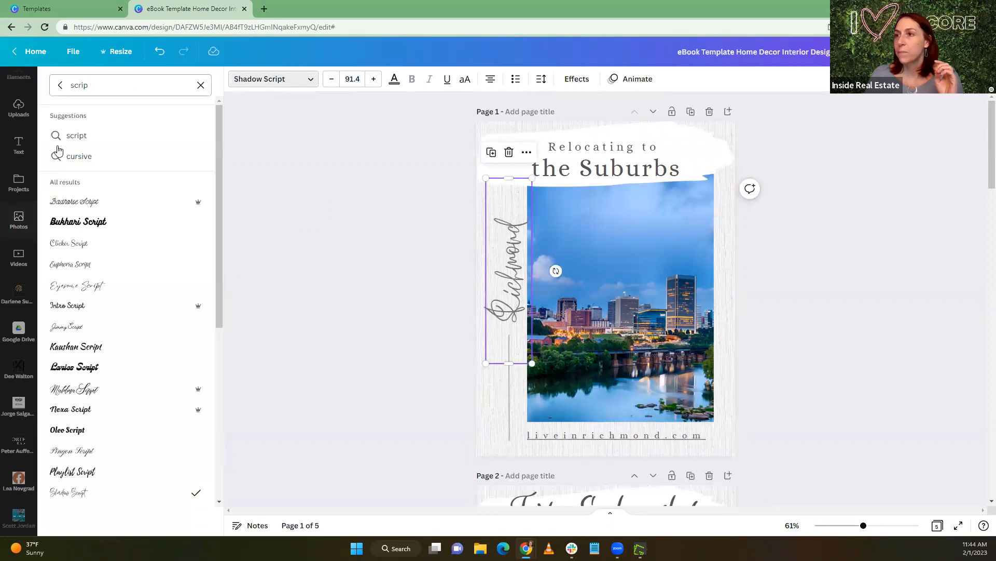
left_click(107, 264)
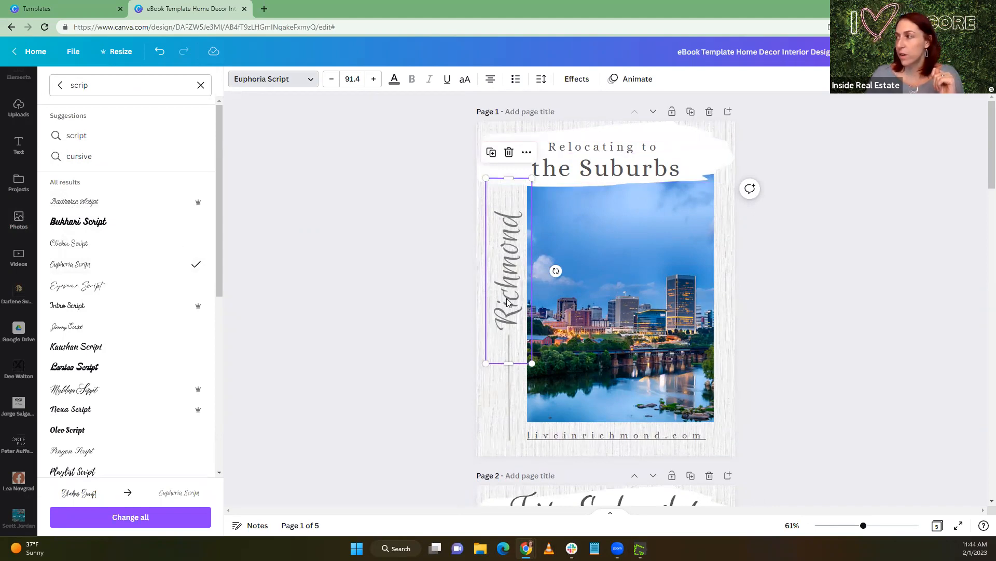
left_click(302, 270)
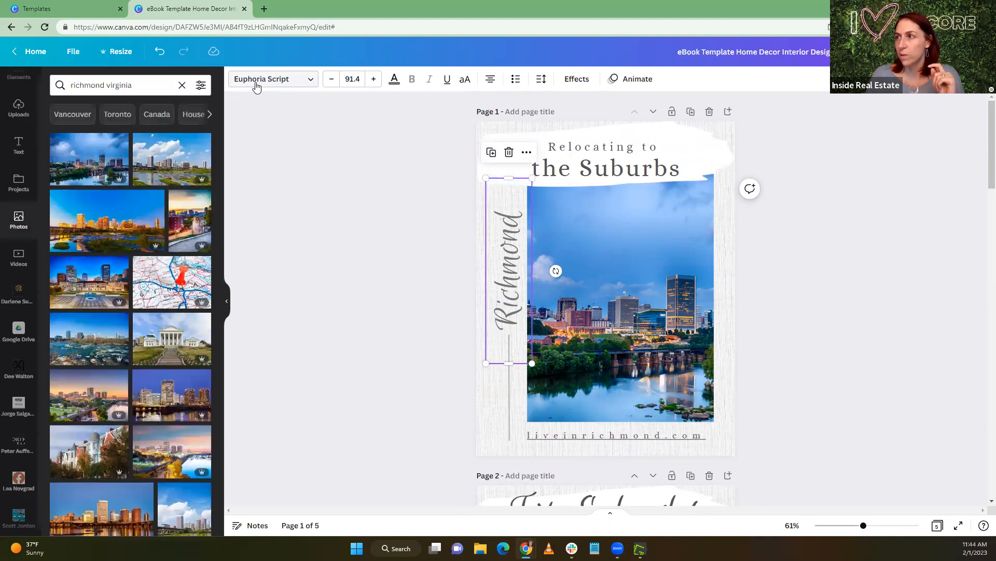
left_click(257, 84)
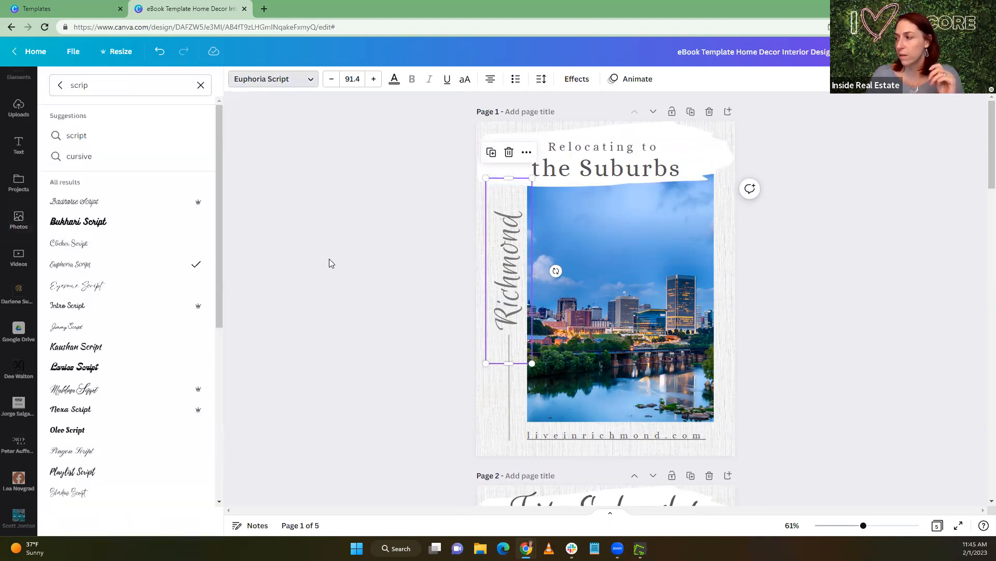
left_click(329, 259)
Switch to the Richmond Burbs Google Doc and copy Glen Allen's bullets for population, home value, travel time and school ranking
scroll(367, 272, "down", 7)
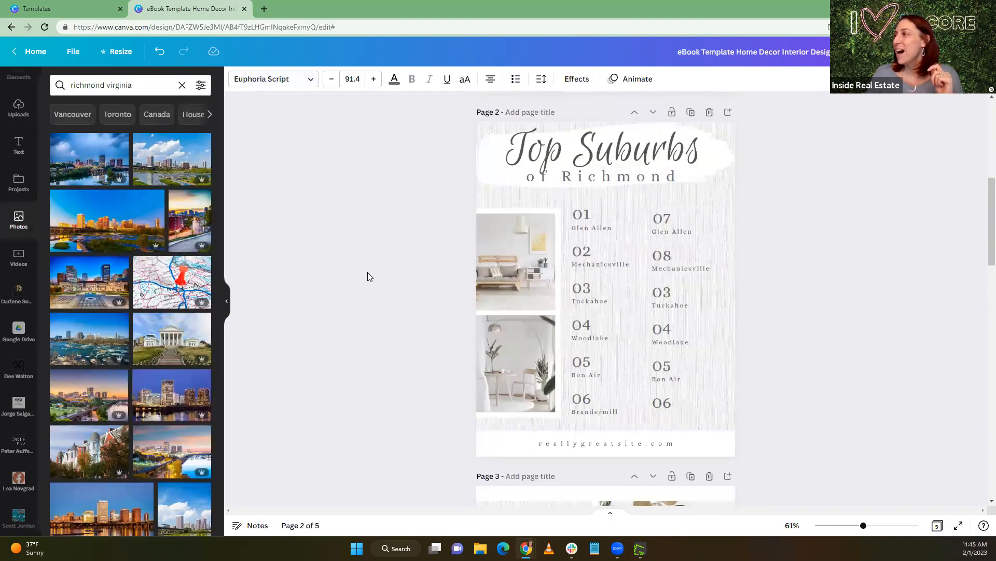
scroll(367, 272, "down", 6)
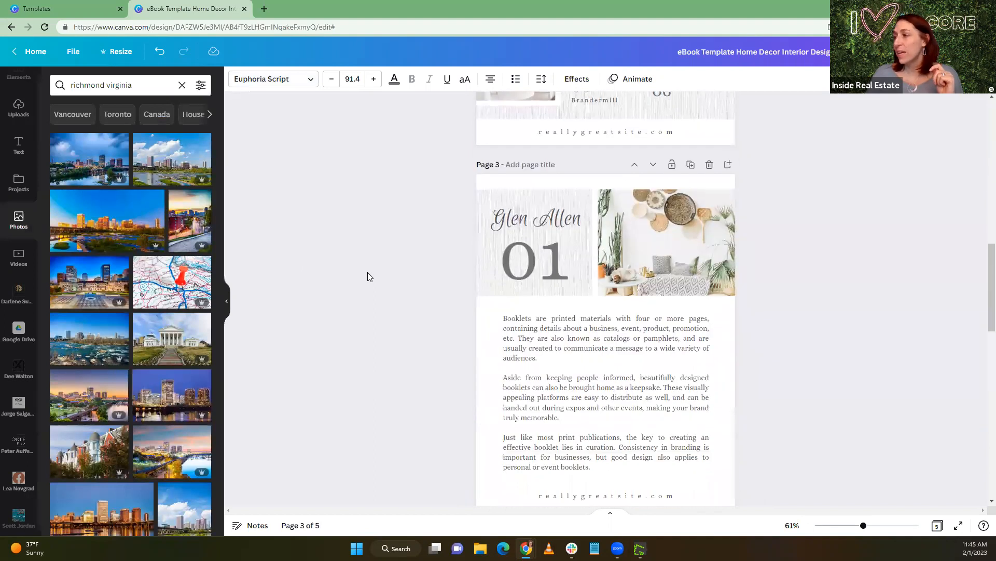
scroll(556, 422, "down", 3)
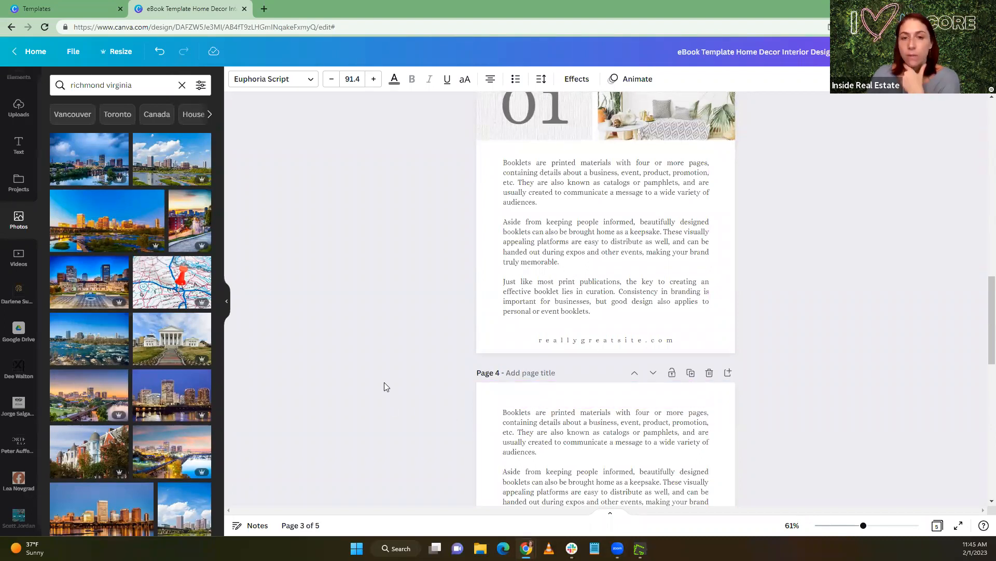
scroll(423, 358, "up", 10)
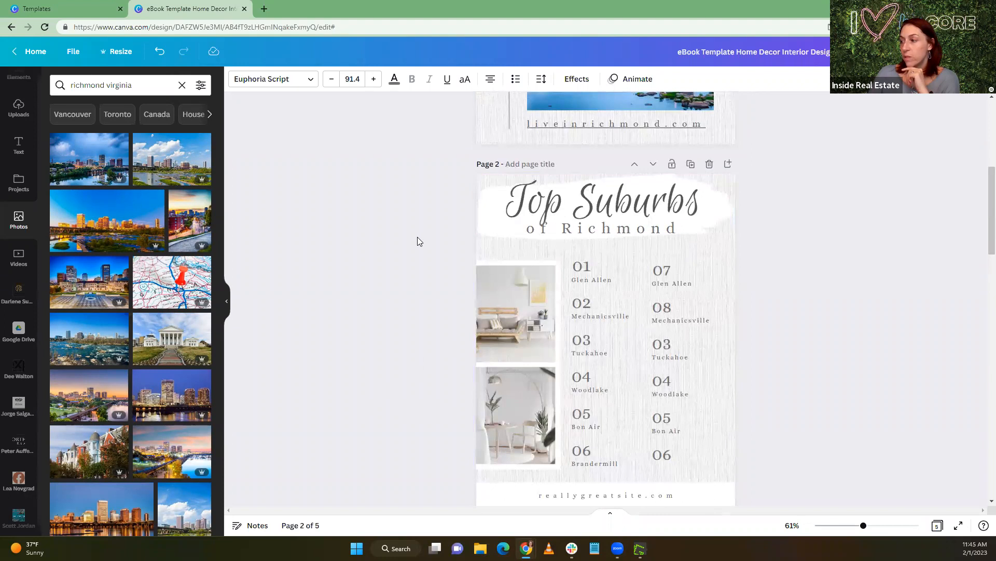
scroll(417, 239, "down", 8)
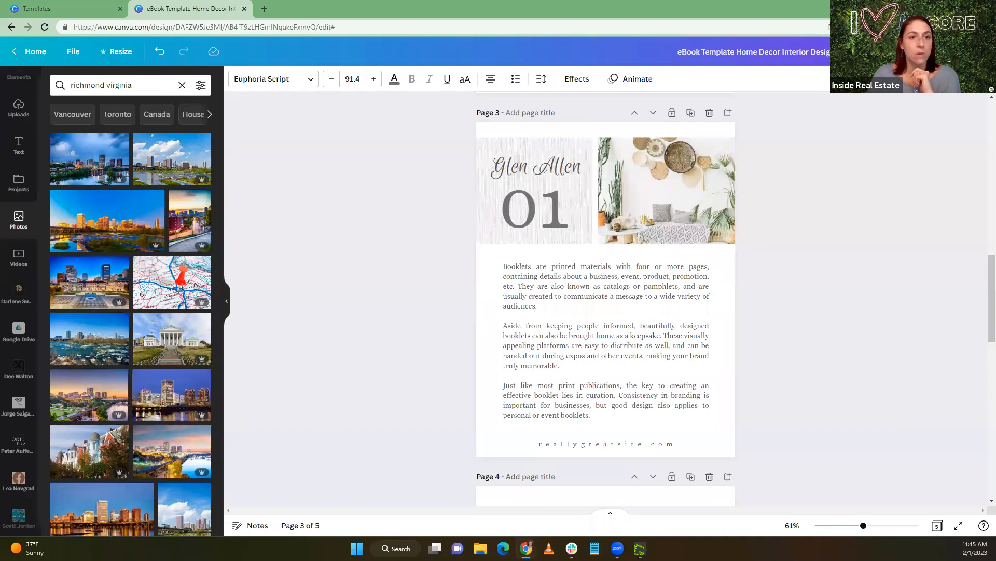
key("alt+Tab")
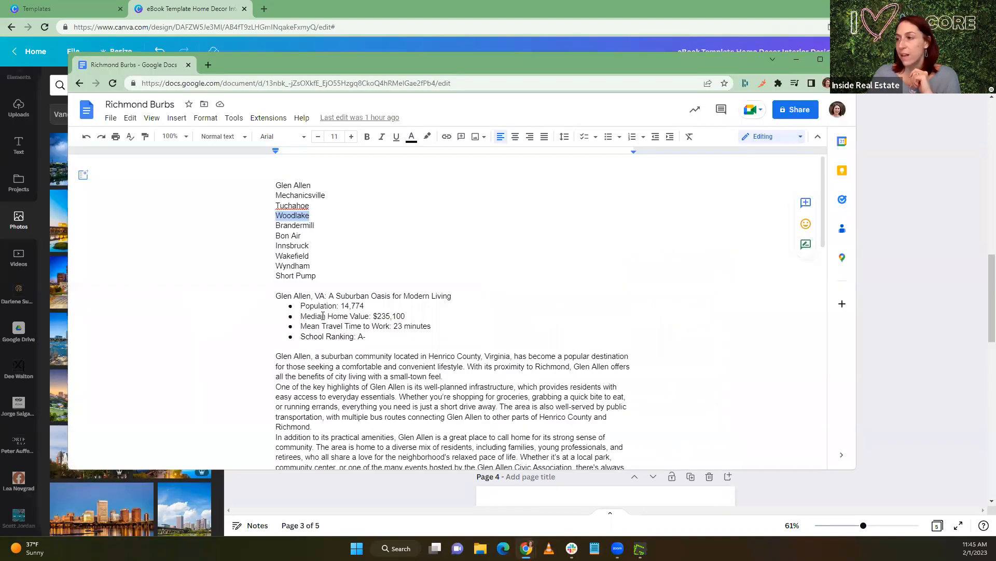
left_click(288, 305)
left_click_drag(288, 306, 370, 336)
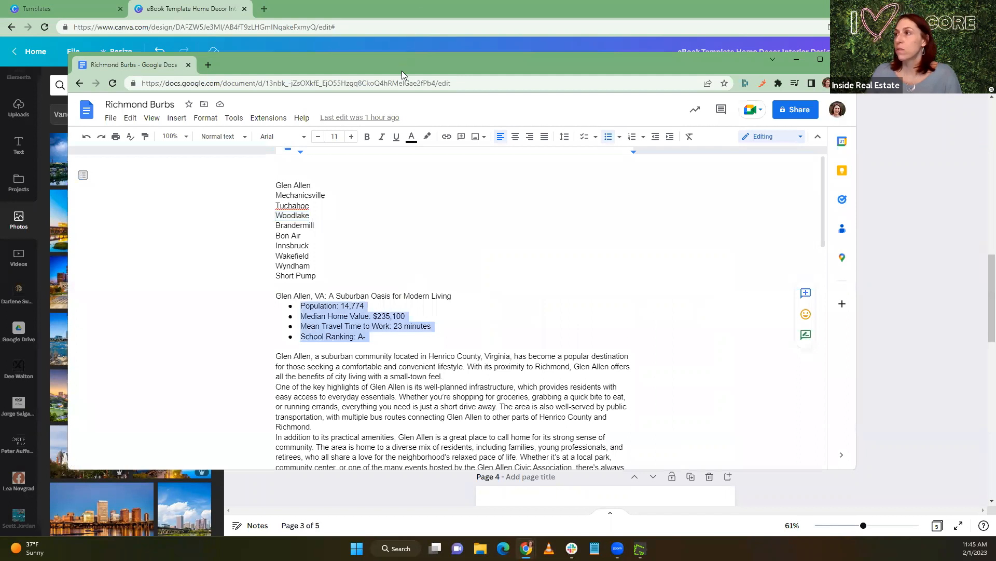
Return to the Canva design and delete the large 01 under the Glen Allen heading on page 3
key("alt+Tab")
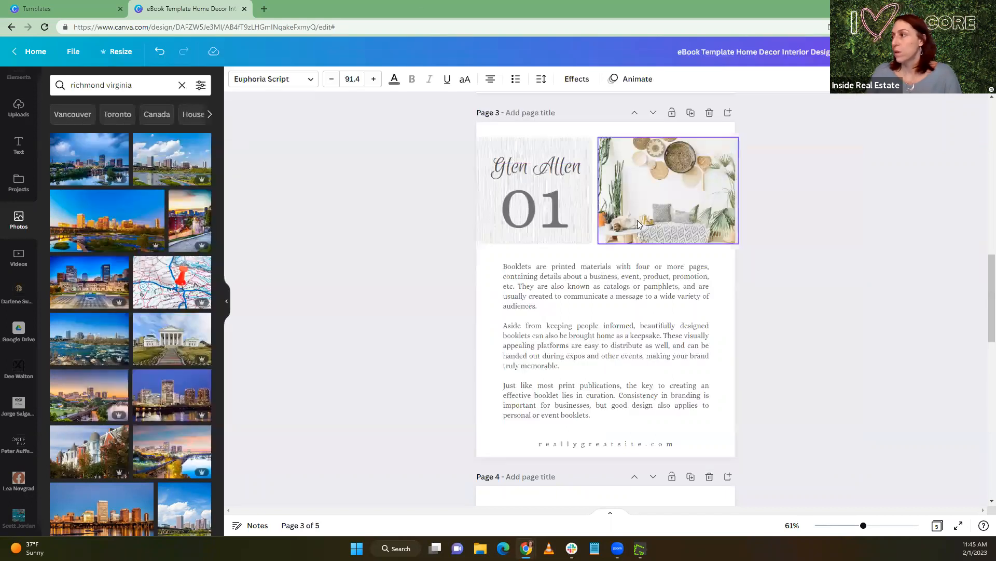
left_click(641, 202)
left_click(545, 212)
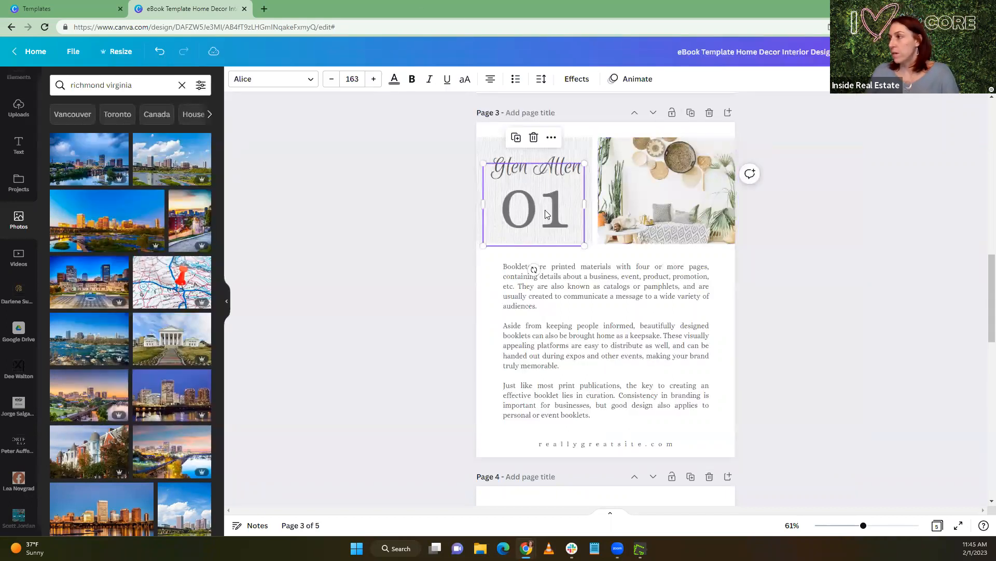
key("Delete")
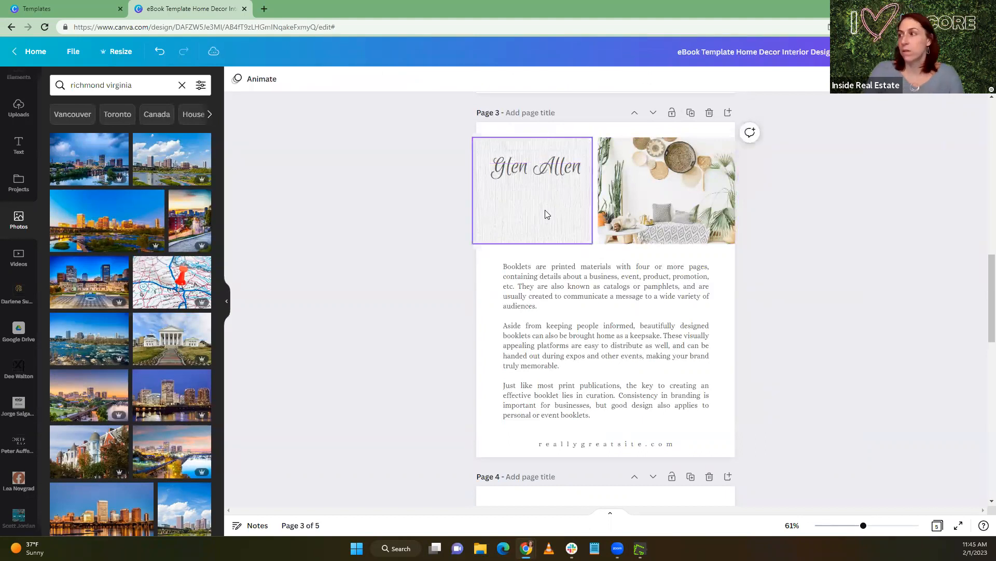
Add a heading text box on page 3 and paste the copied Glen Allen bullet list into it
left_click(514, 193)
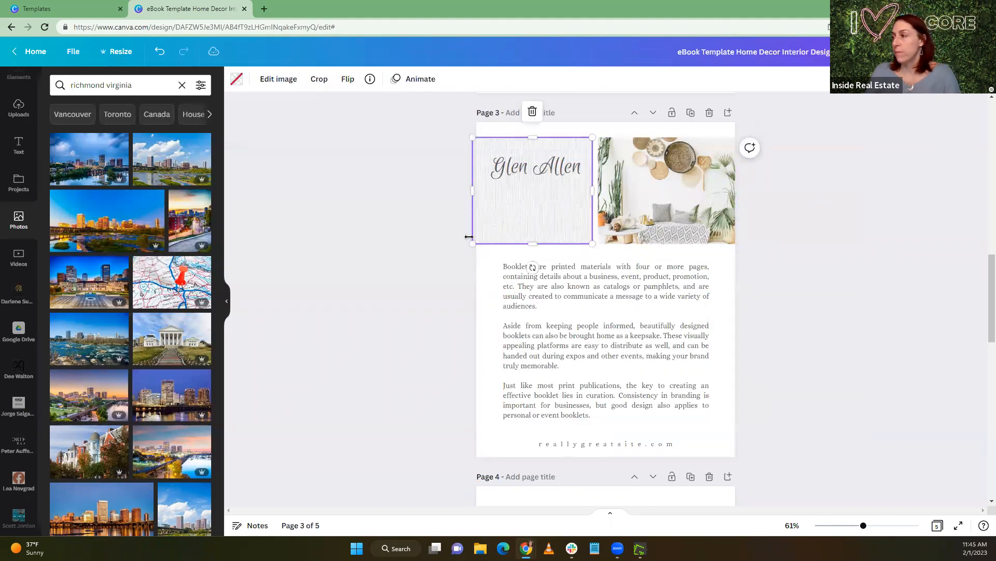
left_click(18, 145)
left_click(124, 165)
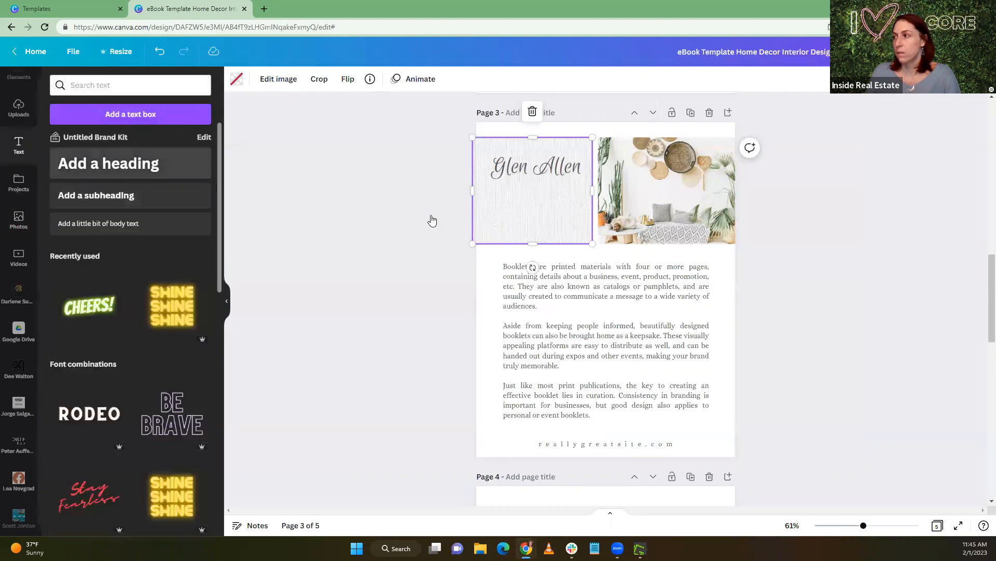
key("ctrl+v")
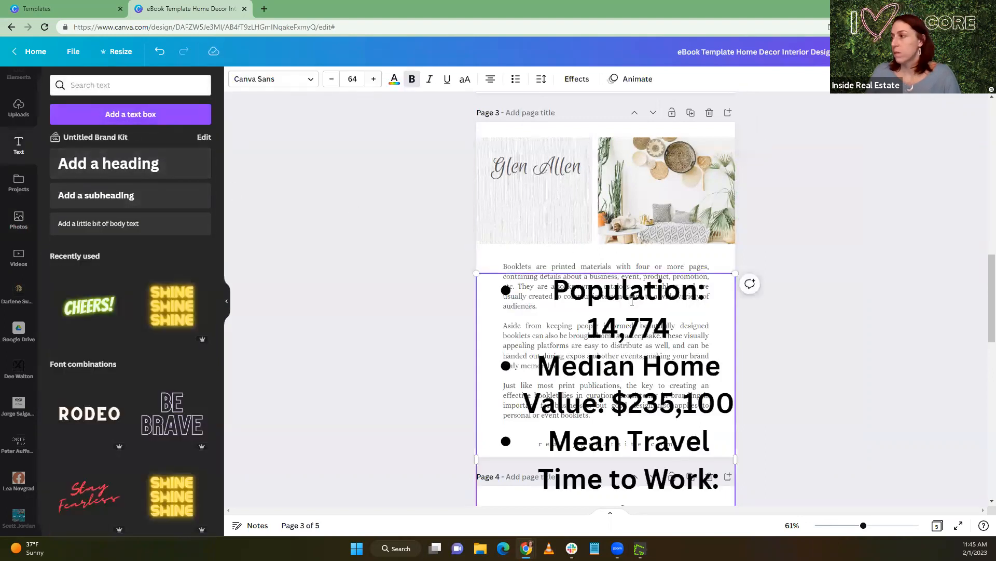
Check which font the page 3 body paragraphs use and search the fonts for "ali"
left_click(518, 264)
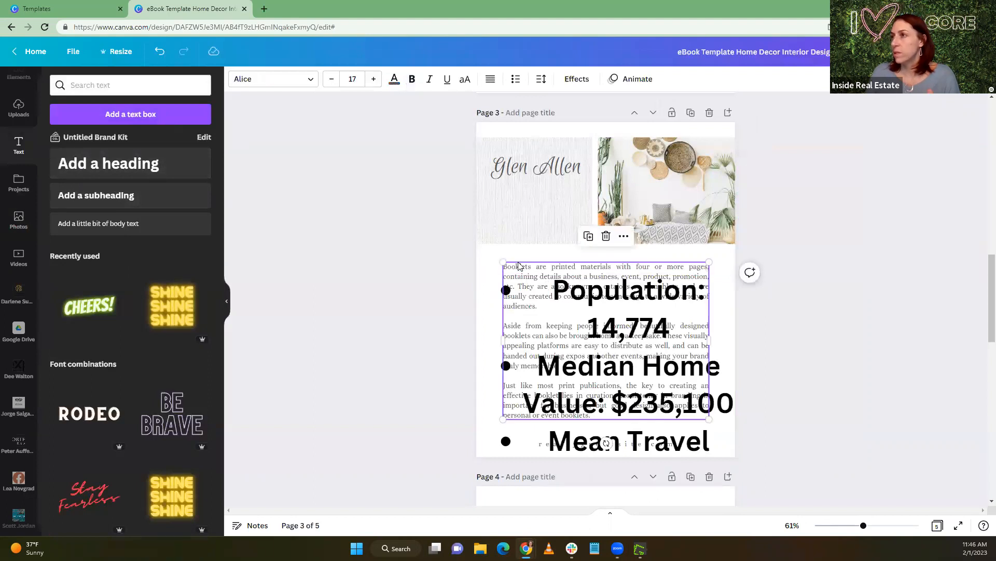
left_click(256, 79)
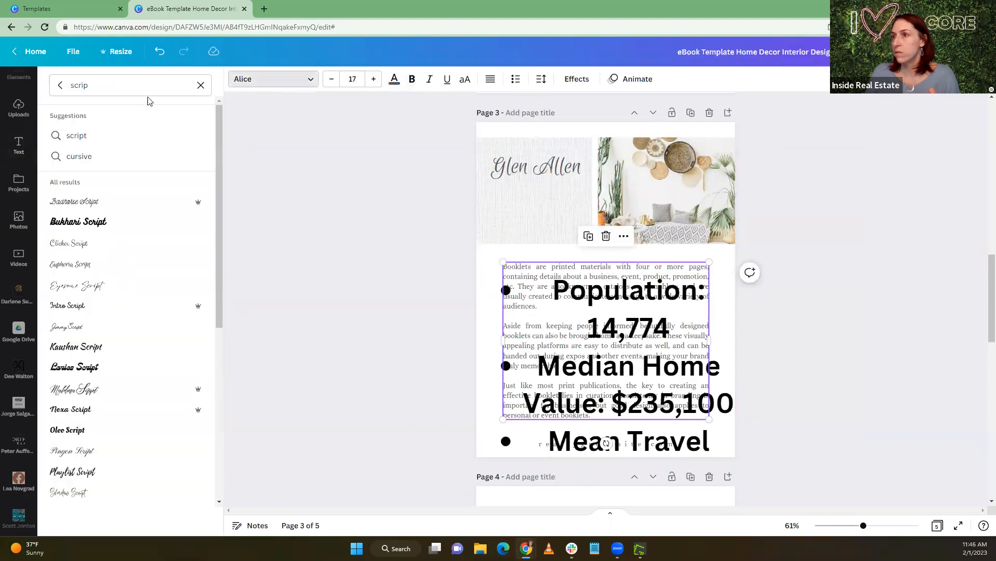
double_click(51, 85)
type("aloce")
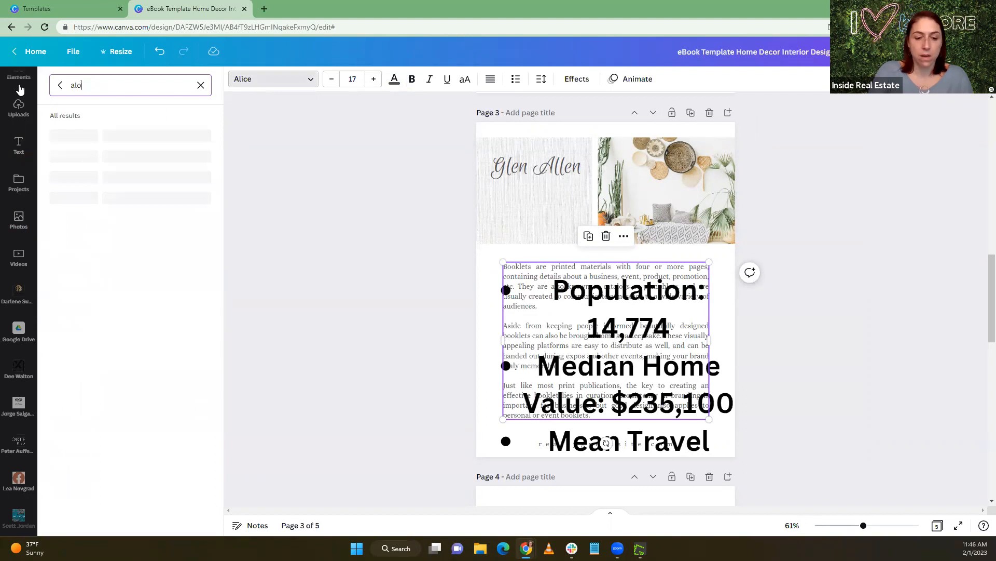
key("BackSpace")
key("BackSpace")
key("BackSpace")
type("l")
key("BackSpace")
type("i")
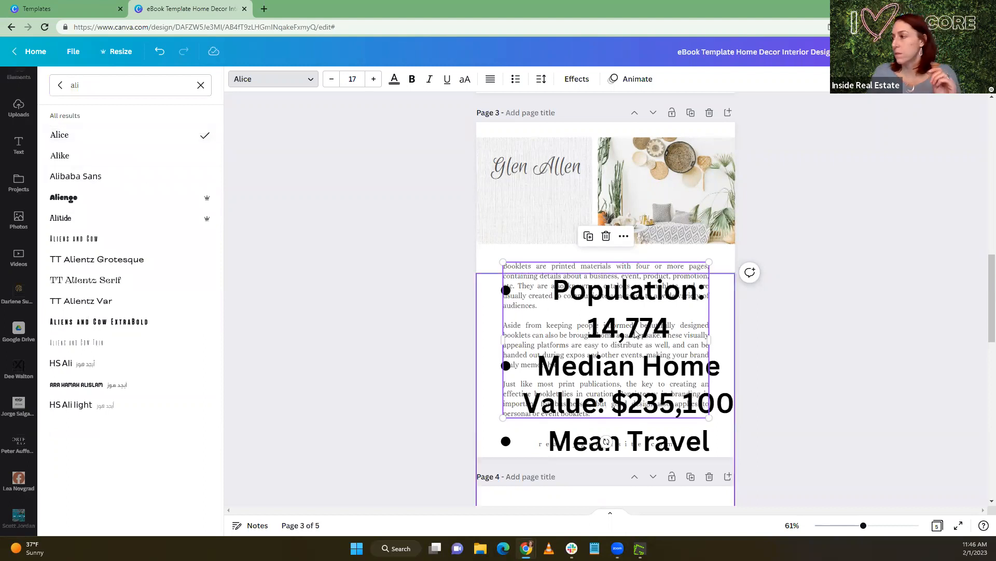
Set the font size of the pasted Glen Allen bullet list to 20
left_click(736, 325)
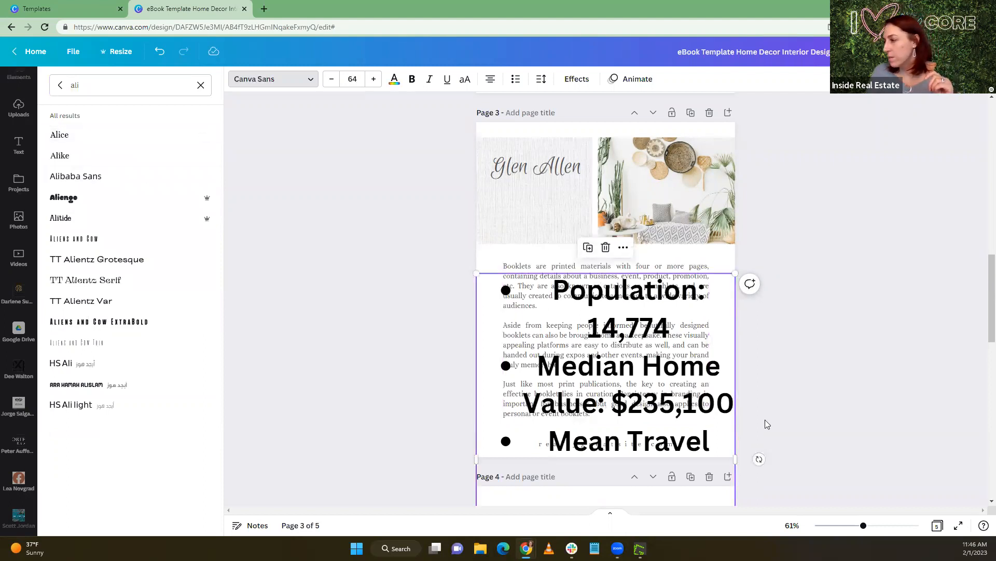
scroll(765, 422, "down", 3)
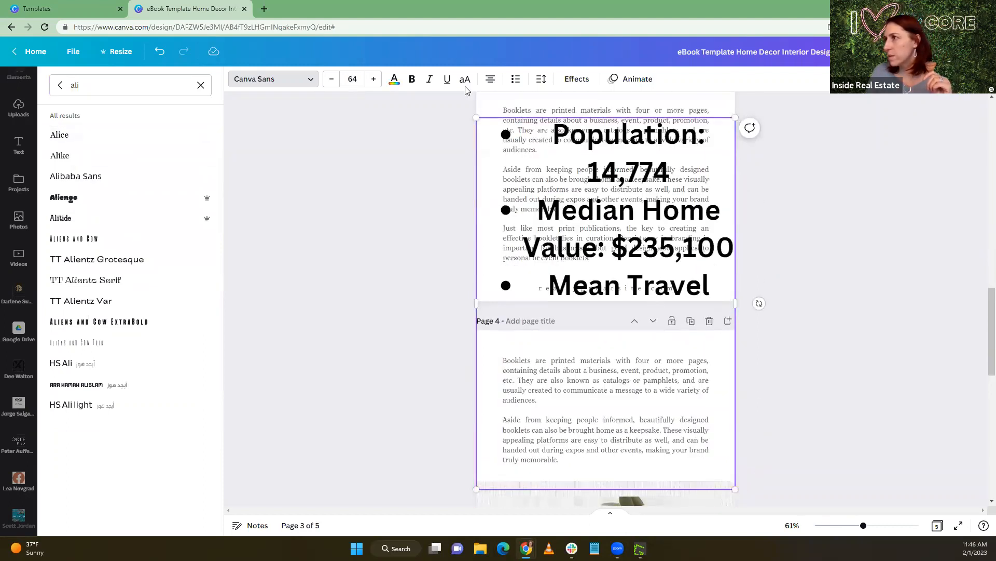
left_click(355, 79)
type("20")
key("Return")
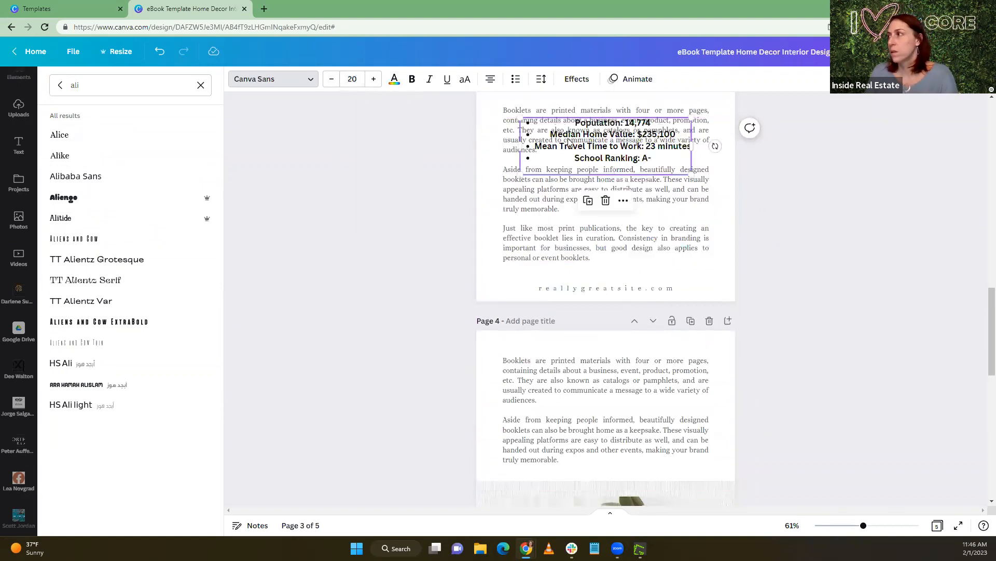
Fit the bullet list into the textured panel under the Glen Allen heading on page 3, narrowing its box and shifting both texts up
scroll(628, 264, "up", 3)
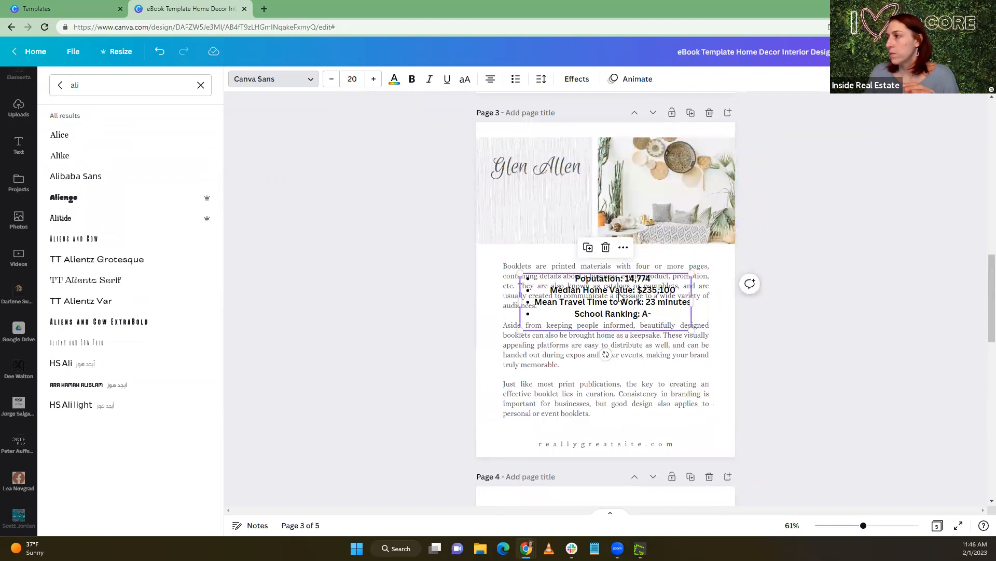
left_click_drag(589, 267, 548, 175)
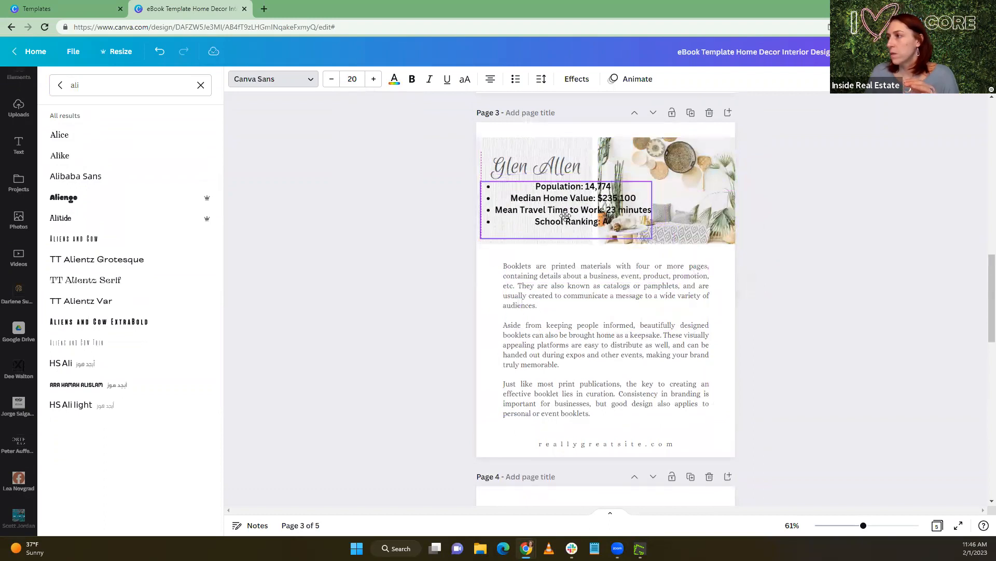
left_click_drag(653, 209, 596, 210)
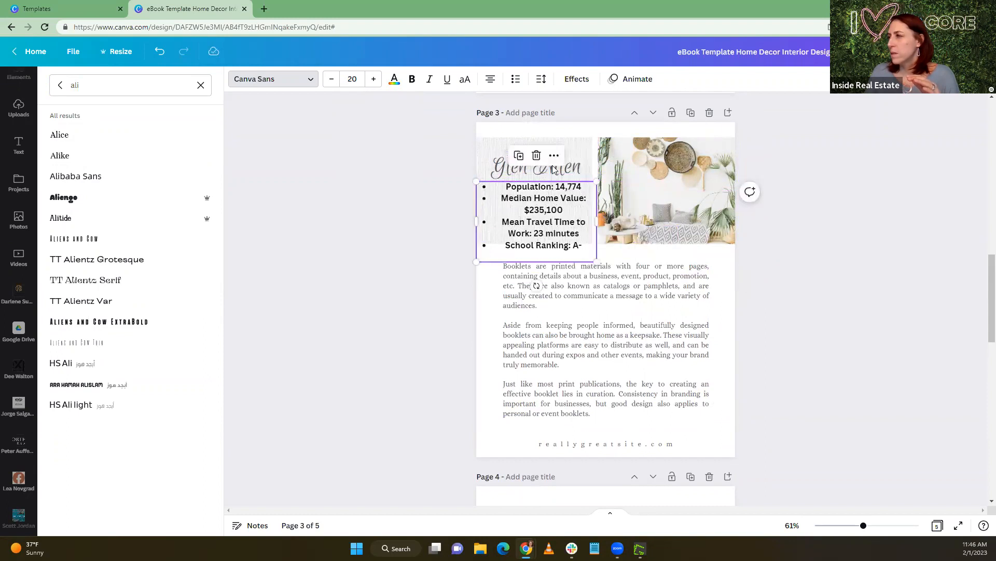
left_click(578, 168)
left_click_drag(578, 168, 577, 152)
left_click_drag(548, 210, 548, 197)
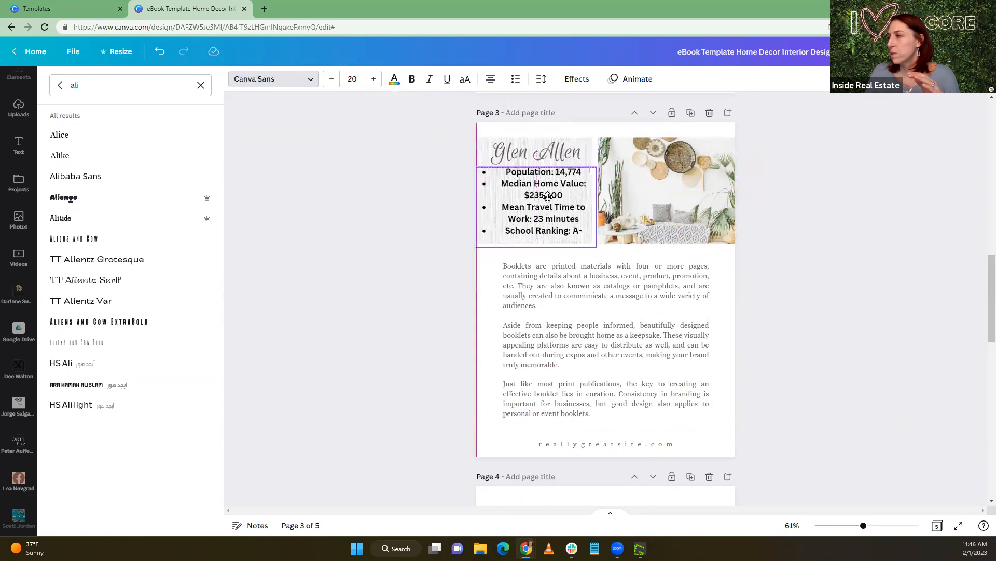
Left-align the Glen Allen bullet list and narrow its text box to fit within the textured panel
left_click(489, 81)
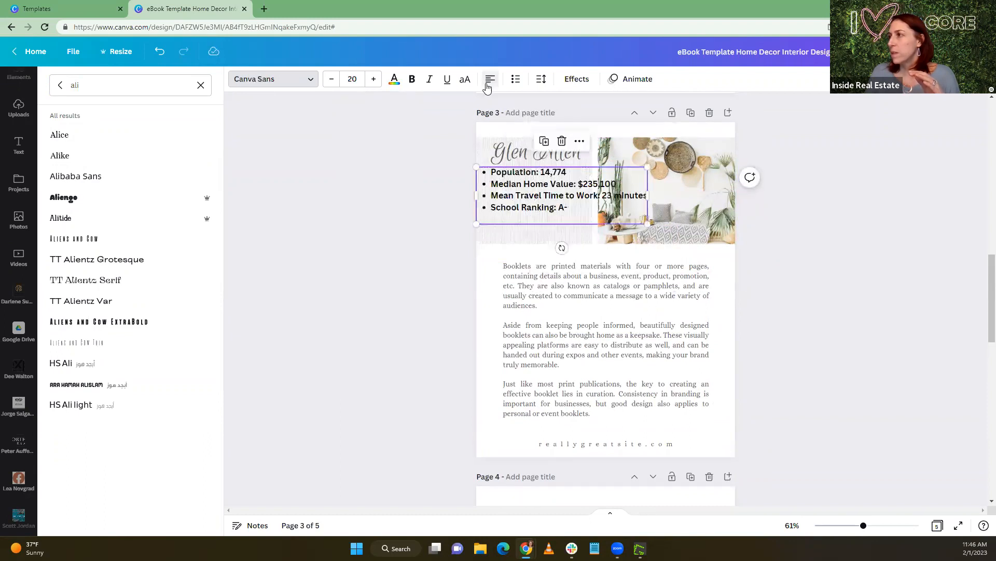
left_click_drag(536, 201, 541, 204)
left_click_drag(653, 199, 569, 182)
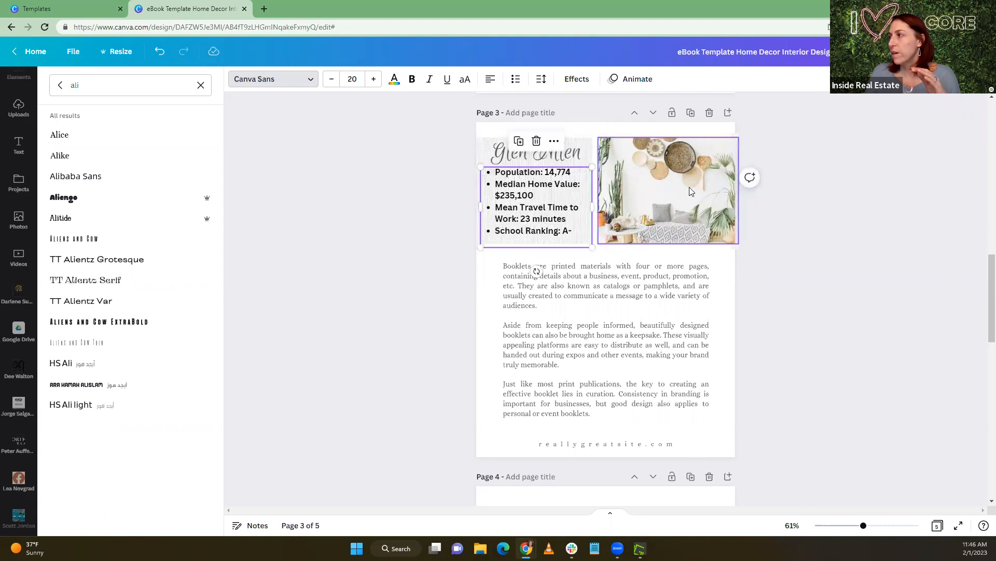
Search the photos for "house" and replace page 3's interior photo with the white house with a garden path
left_click(689, 187)
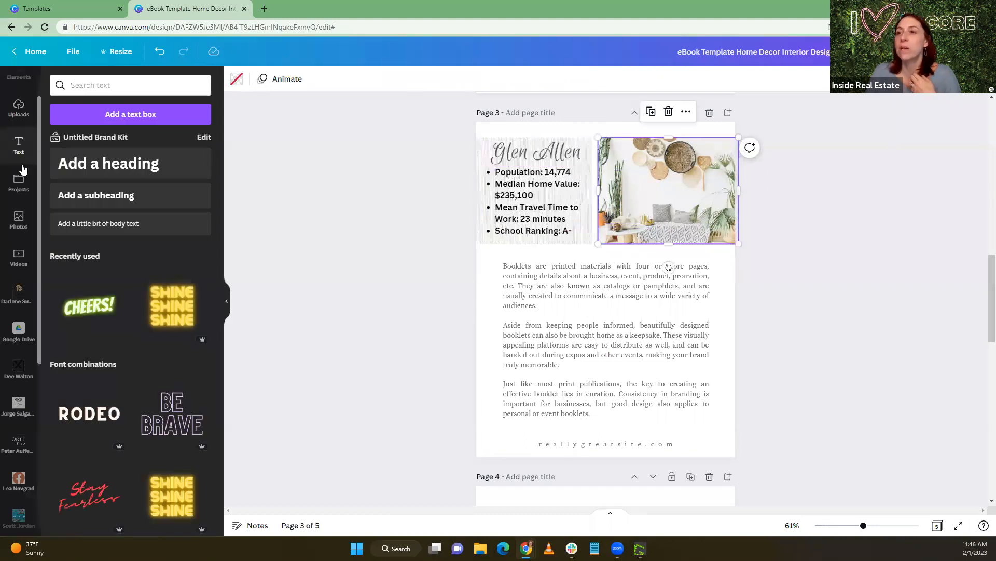
left_click(19, 220)
left_click(101, 85)
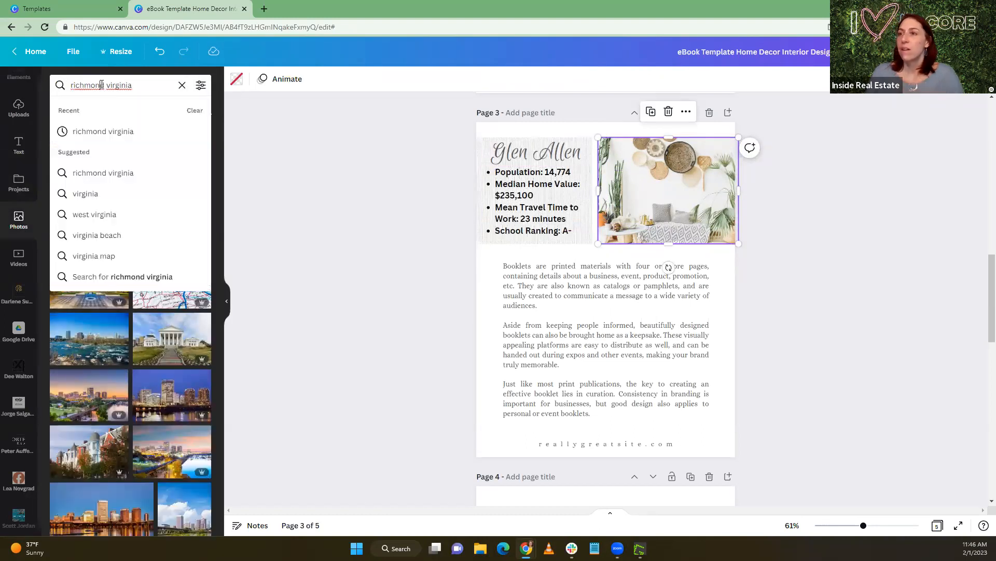
left_click_drag(133, 87, 48, 87)
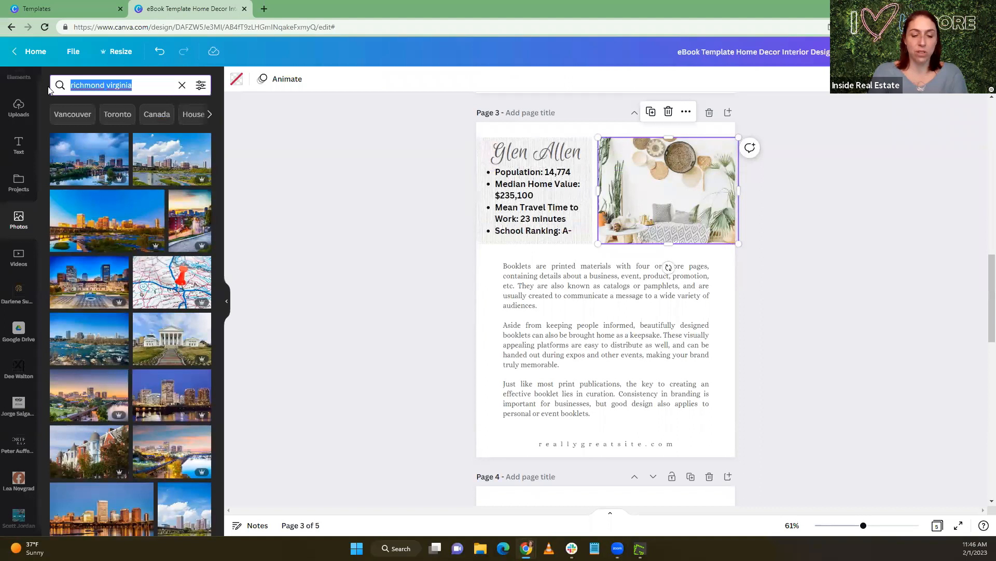
type("house")
key("Return")
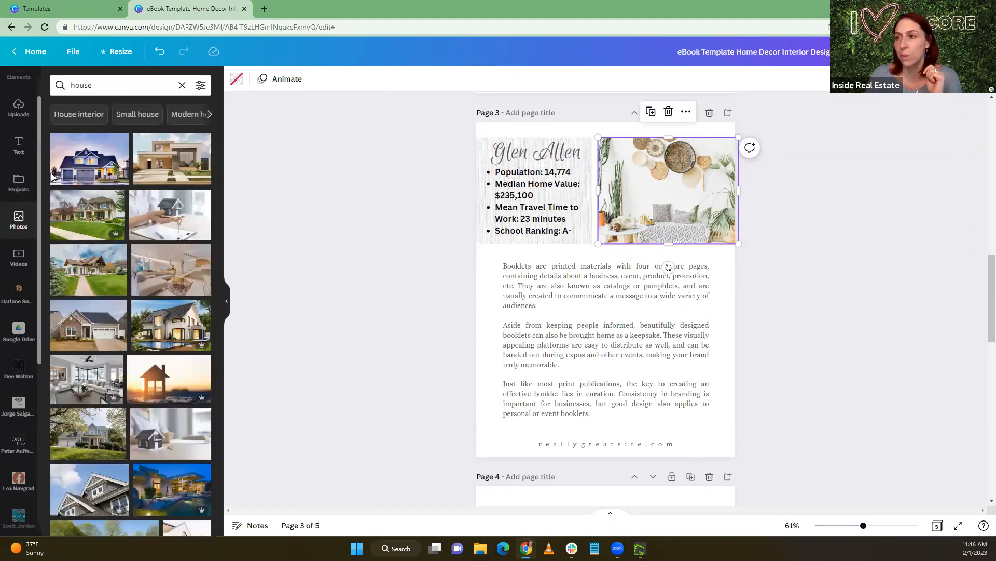
left_click_drag(80, 280, 610, 188)
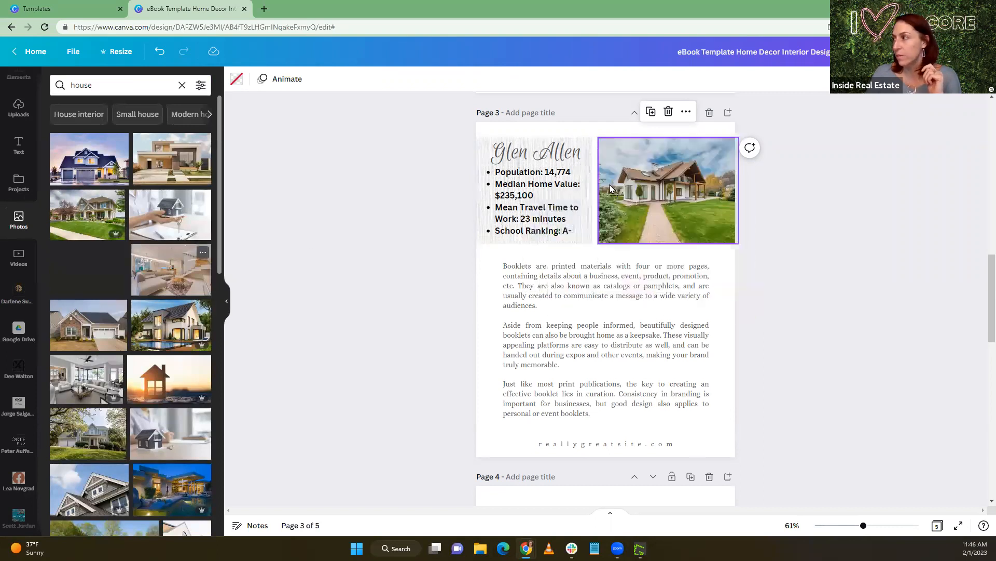
left_click_drag(721, 205, 723, 207)
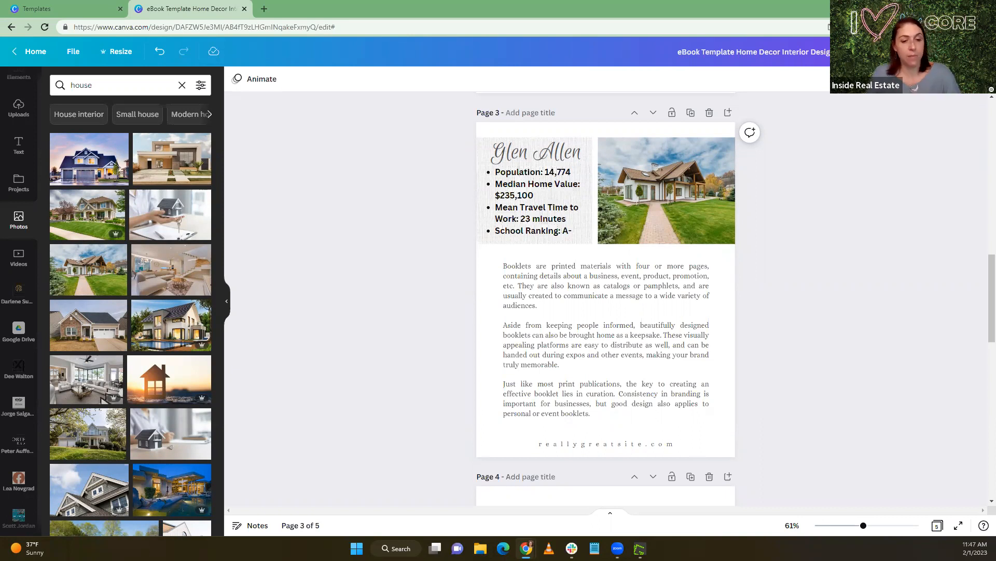
Replace the placeholder body paragraphs on page 3 with the copied Glen Allen article
left_click(507, 270)
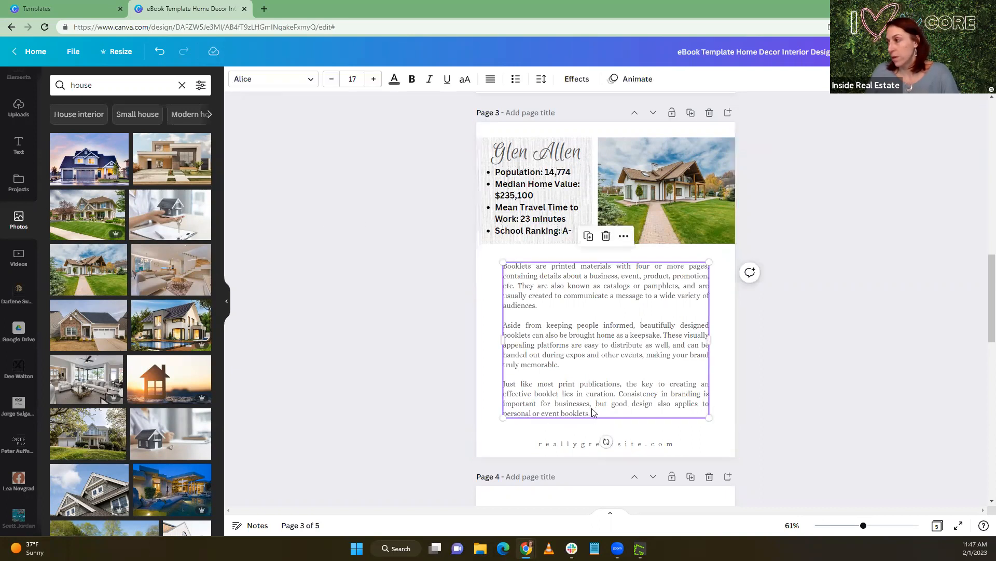
double_click(553, 367)
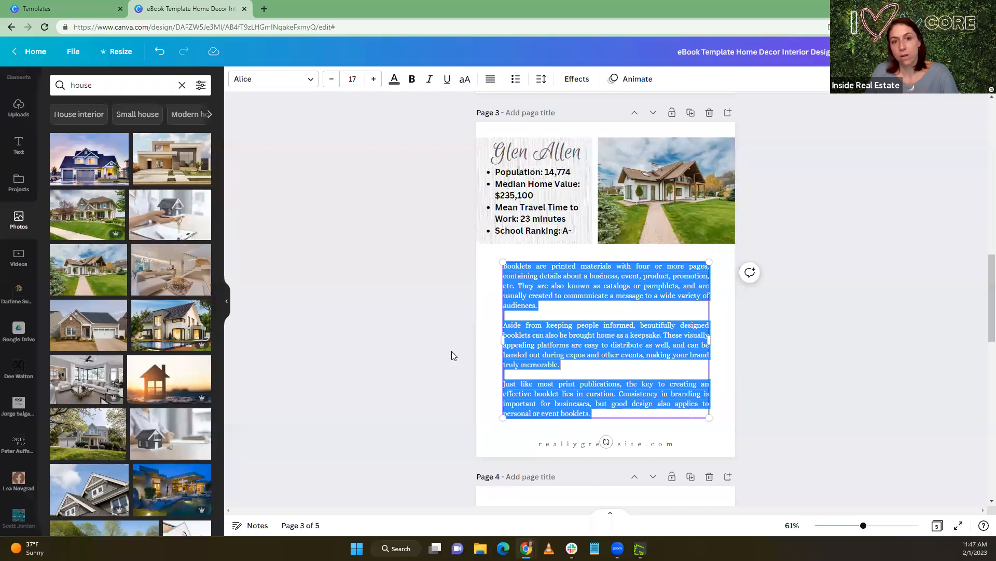
key("ctrl+v")
scroll(556, 348, "down", 4)
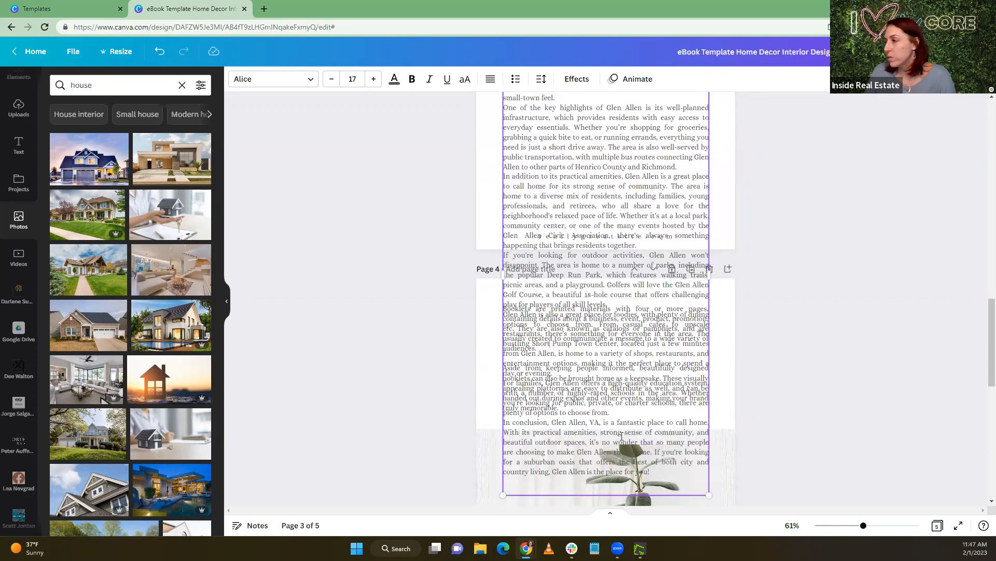
Move the article text from "Whether it's at a local park" onward into page 4's body text box, replacing its placeholder paragraphs
left_click_drag(667, 471, 623, 216)
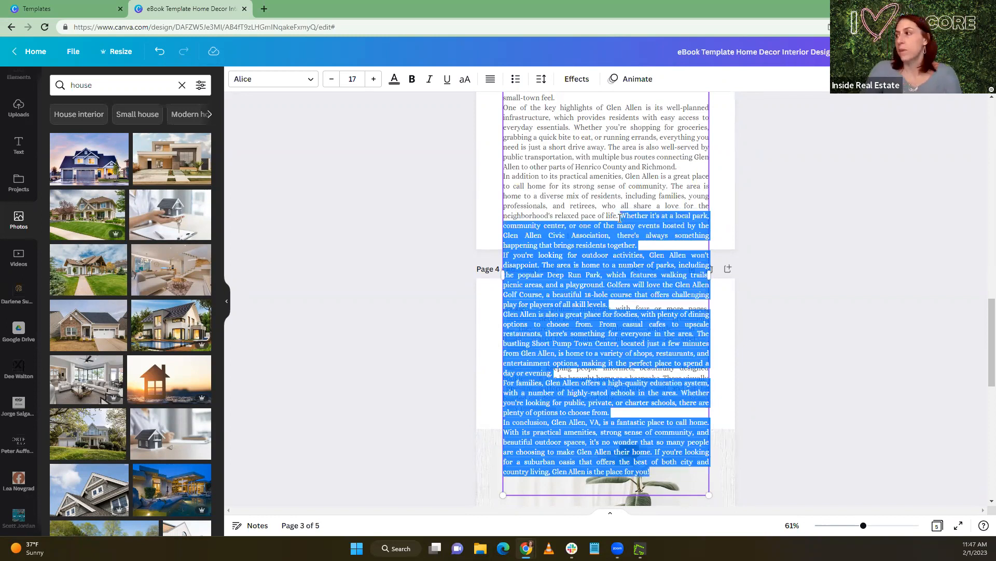
key("BackSpace")
left_click(510, 310)
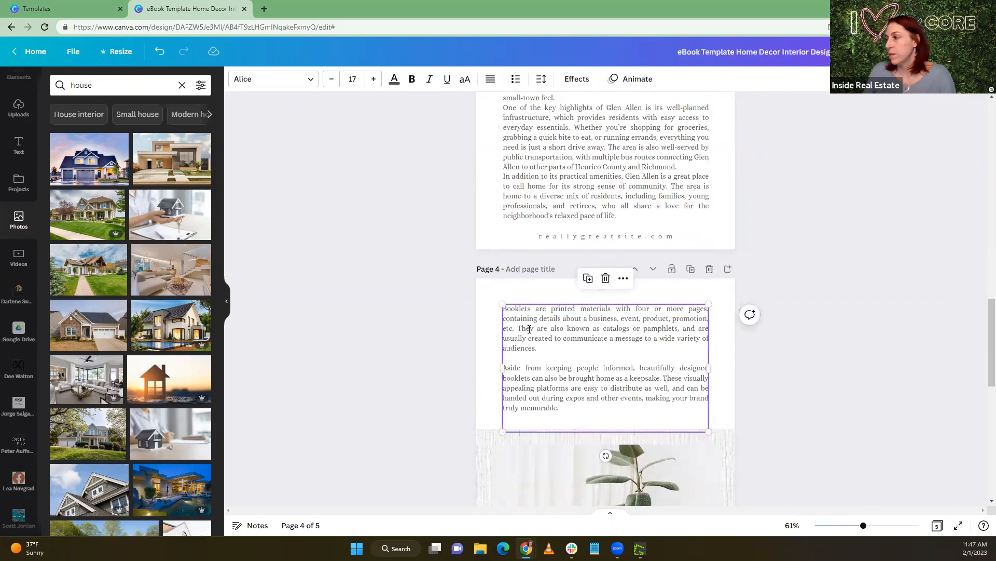
left_click_drag(518, 313, 582, 414)
key("ctrl+v")
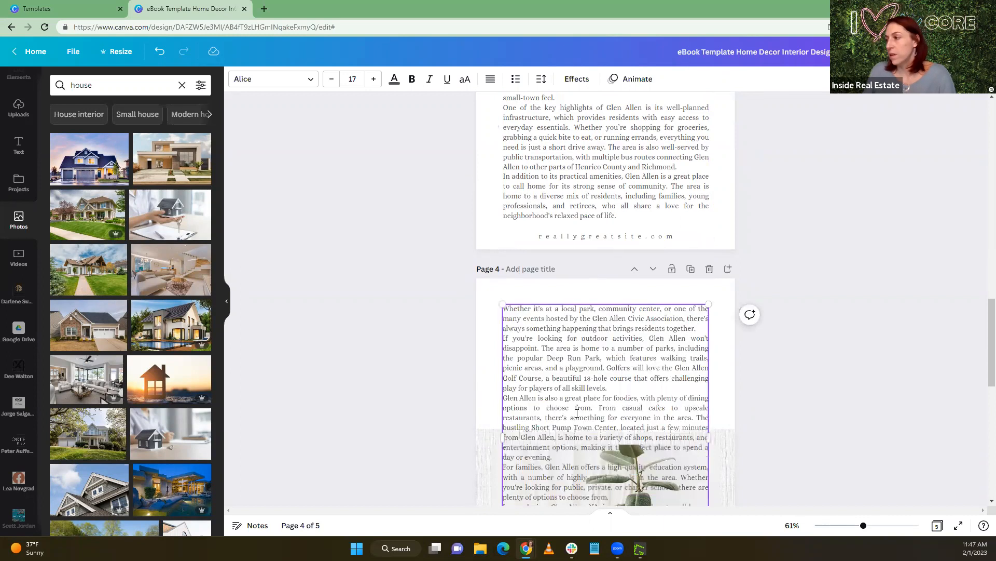
left_click(488, 303)
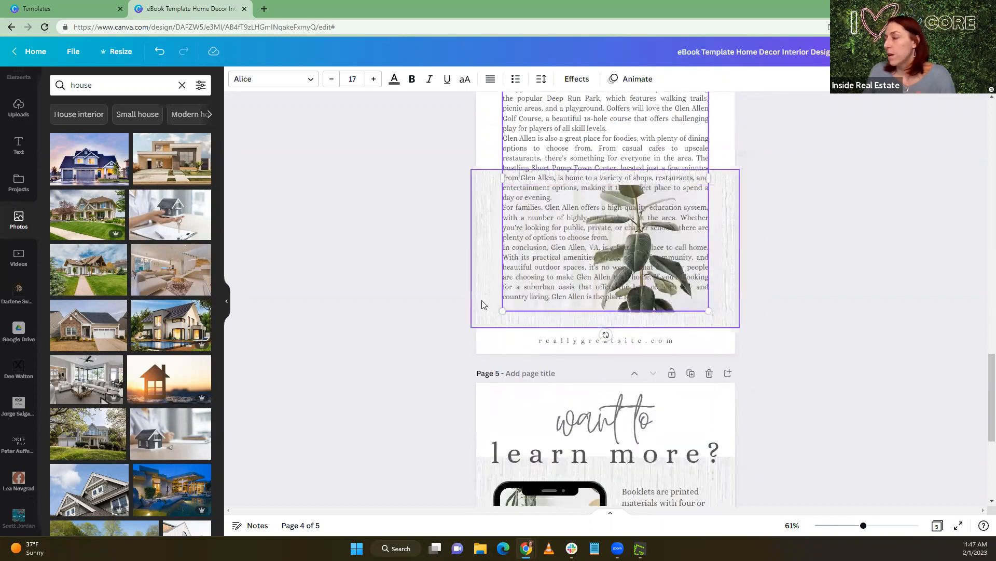
Delete the plant photo and its empty frame behind the text on page 4
left_click(714, 220)
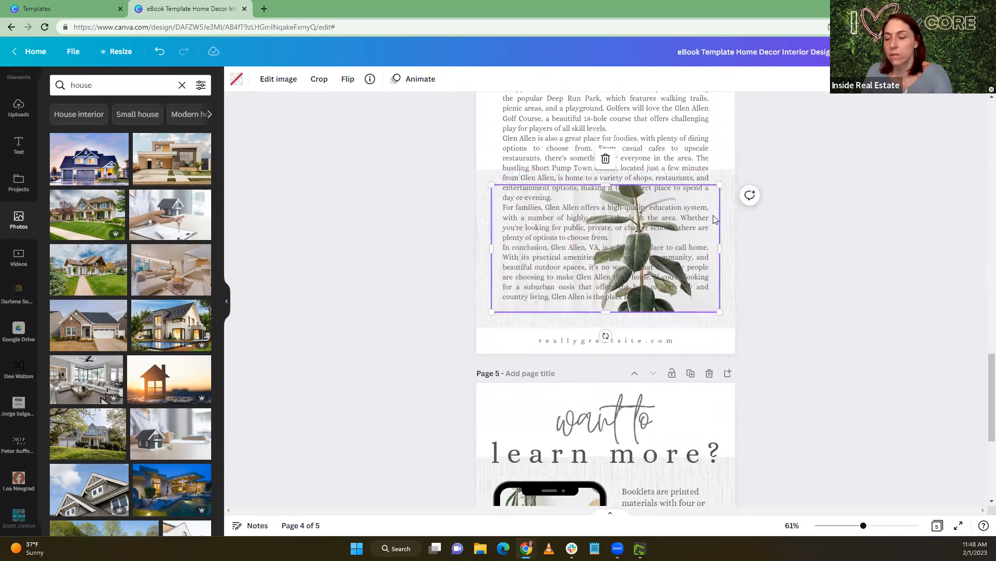
key("Delete")
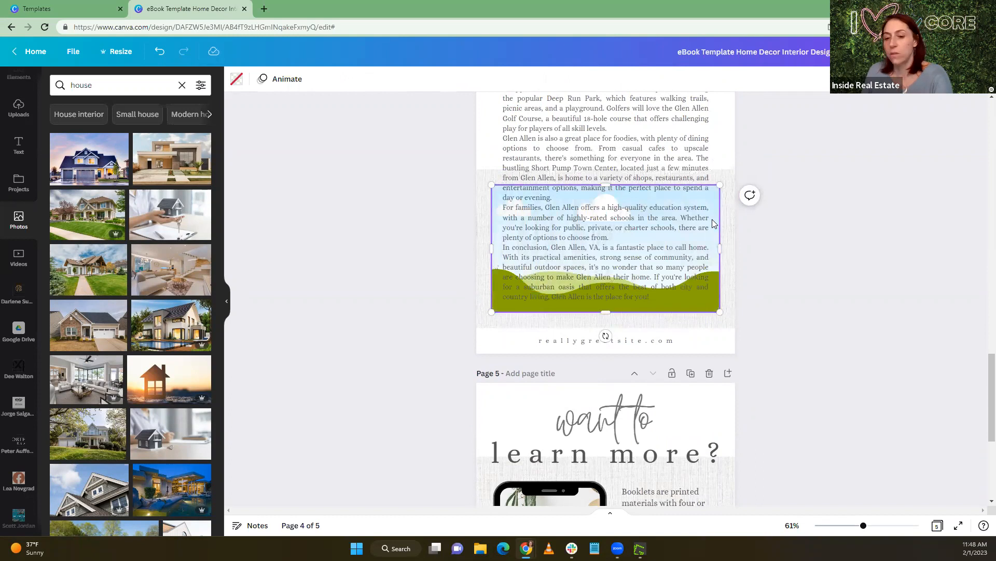
key("Delete")
Review the Glen Allen text across pages 3 and 4 and move page 4's text box slightly up
scroll(805, 232, "up", 4)
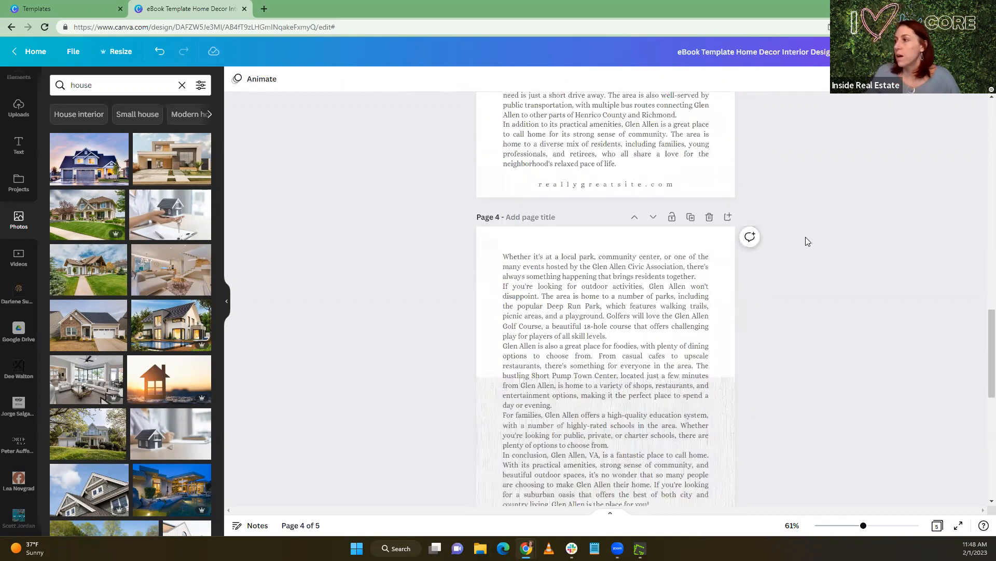
scroll(802, 243, "up", 8)
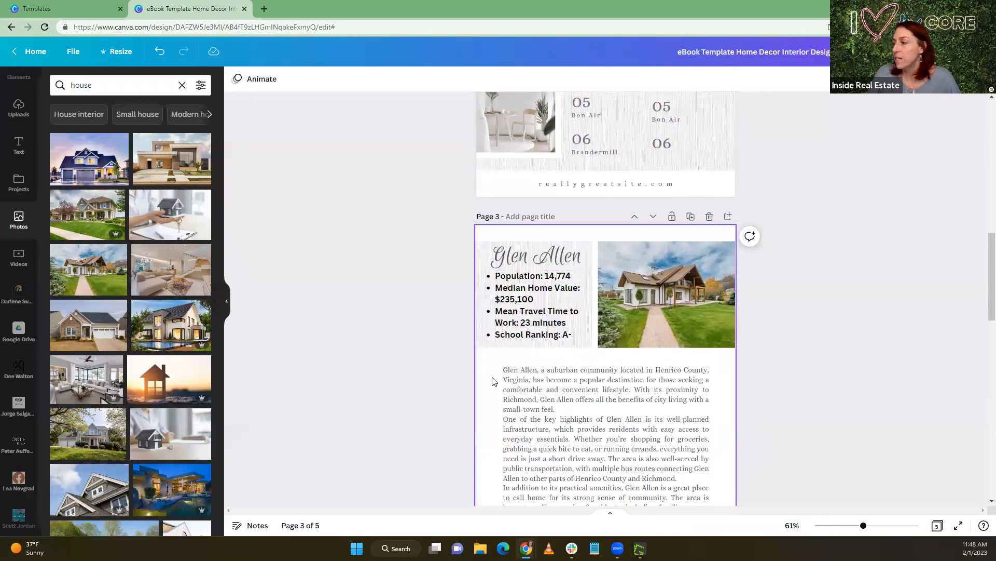
scroll(493, 382, "down", 1)
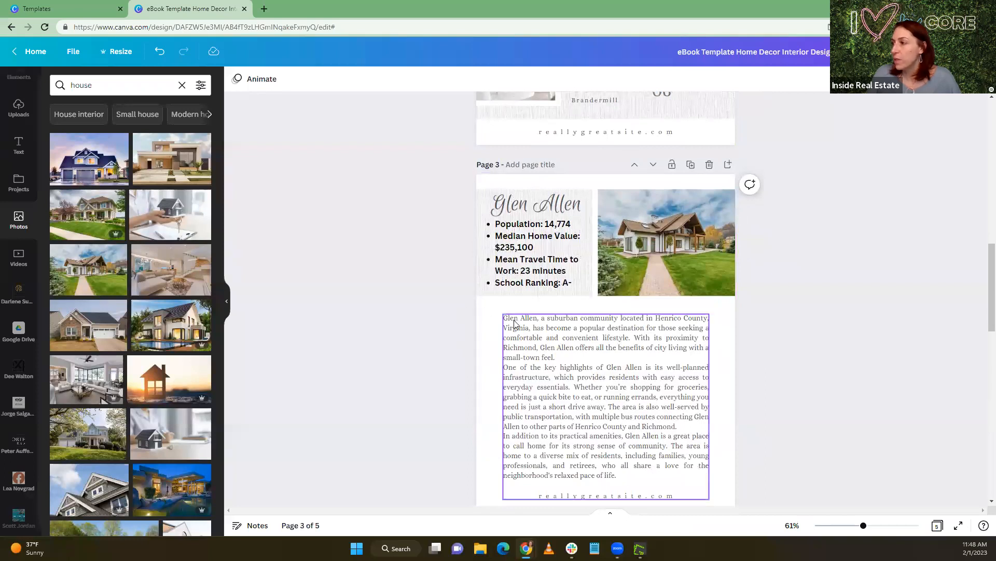
scroll(515, 323, "up", 1)
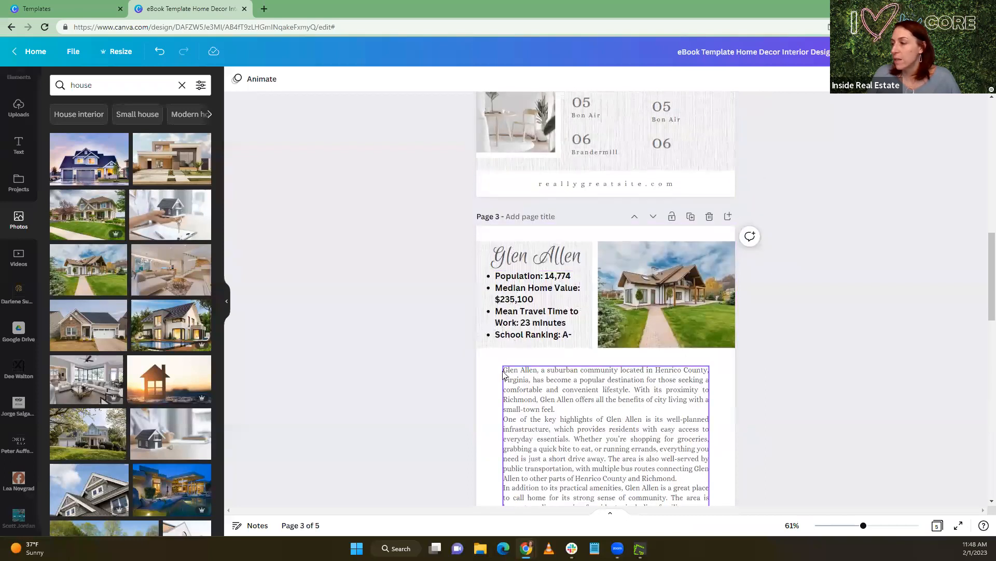
scroll(536, 366, "down", 8)
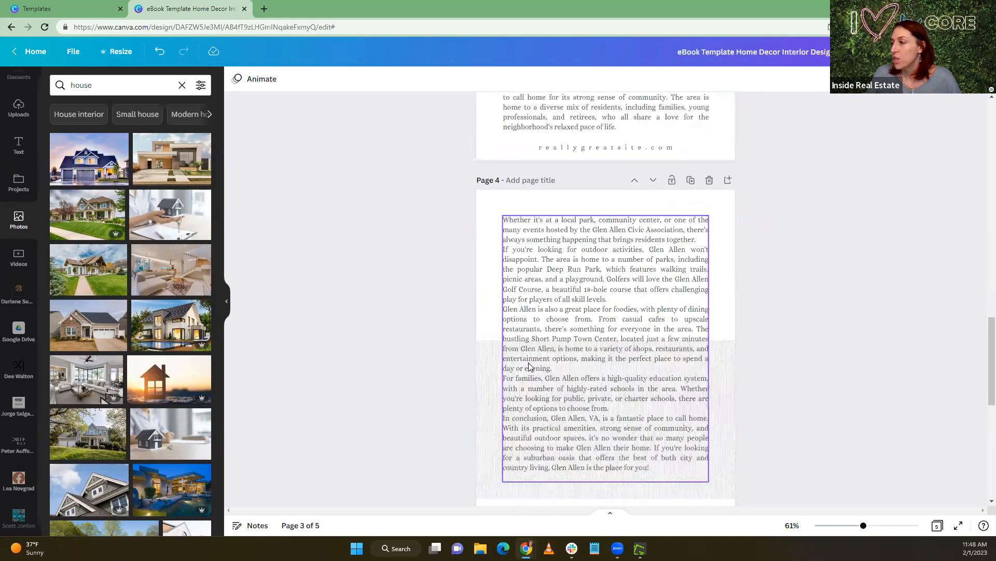
scroll(529, 366, "down", 3)
left_click_drag(599, 257, 602, 244)
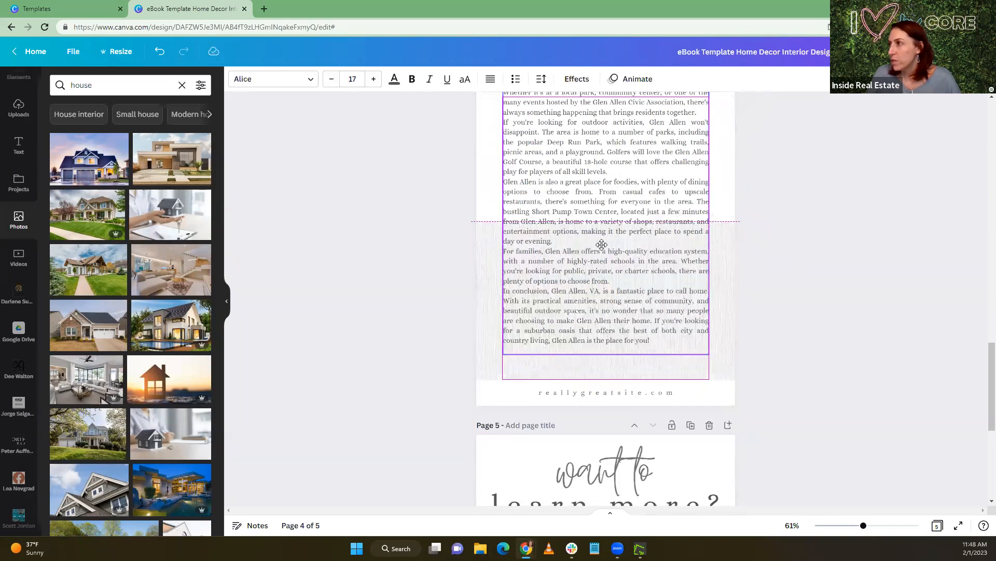
Search the design elements for "button"
scroll(899, 255, "up", 3)
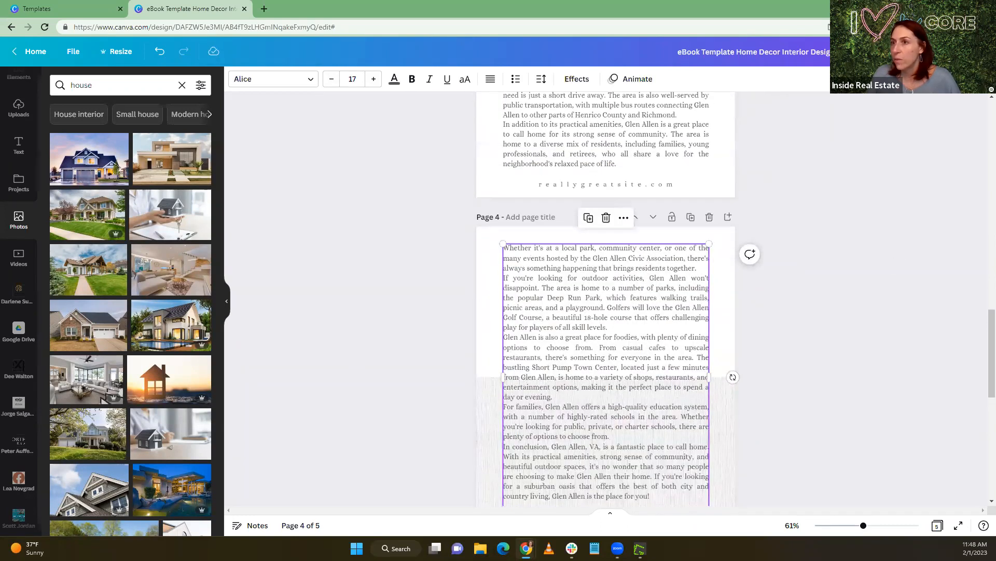
scroll(19, 127, "up", 2)
left_click(20, 125)
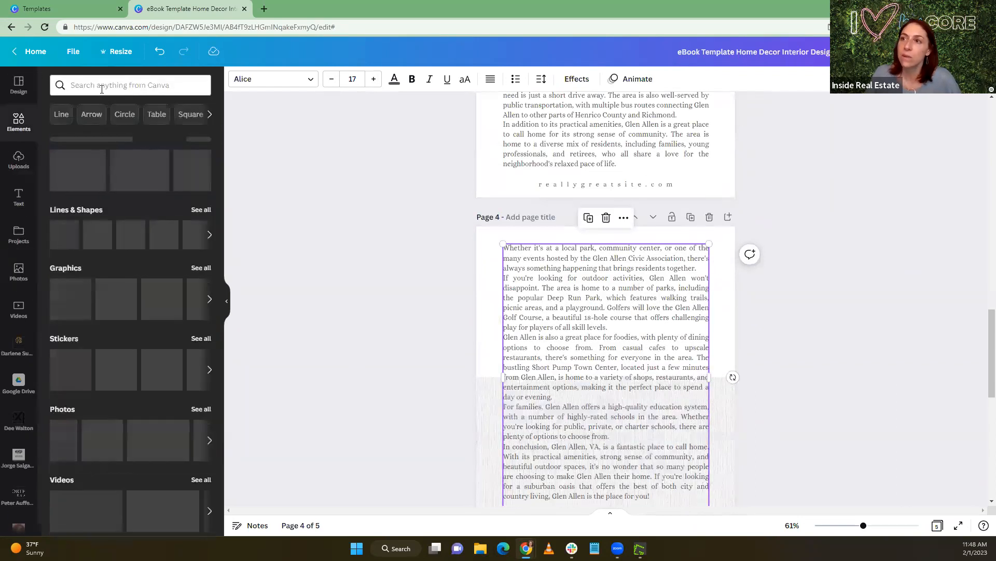
left_click(102, 86)
type("button")
key("Return")
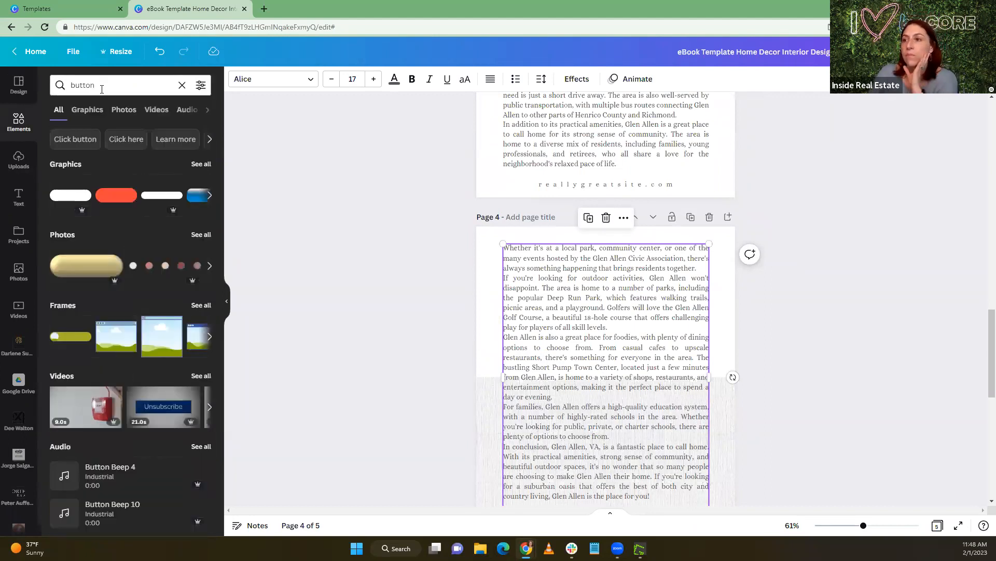
left_click(70, 196)
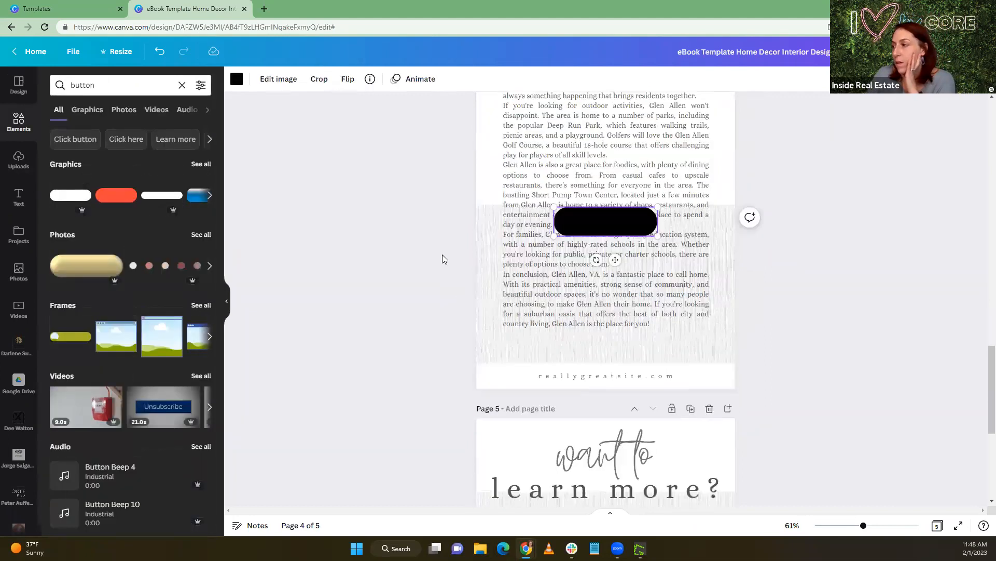
left_click_drag(608, 182, 604, 305)
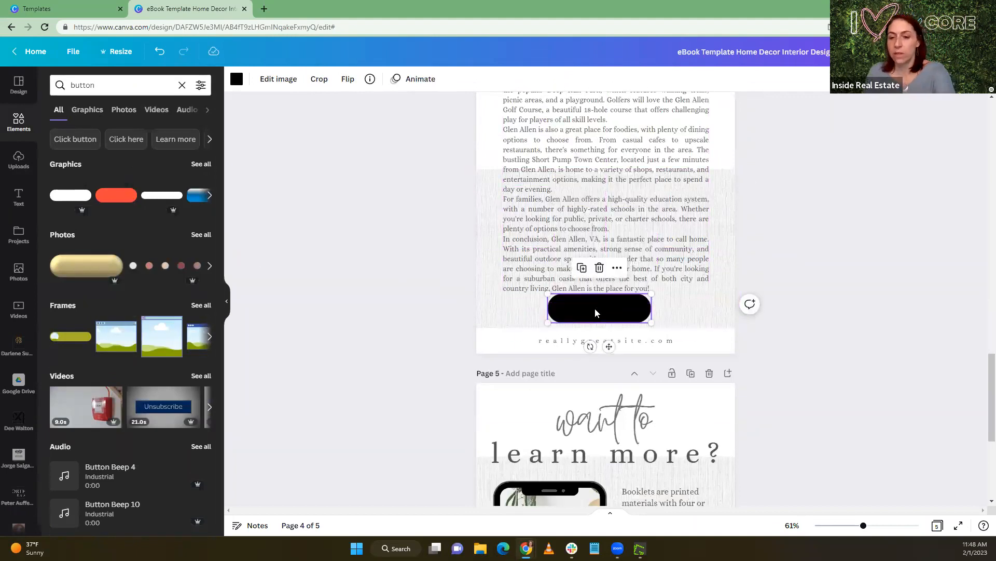
key("Delete")
left_click(113, 195)
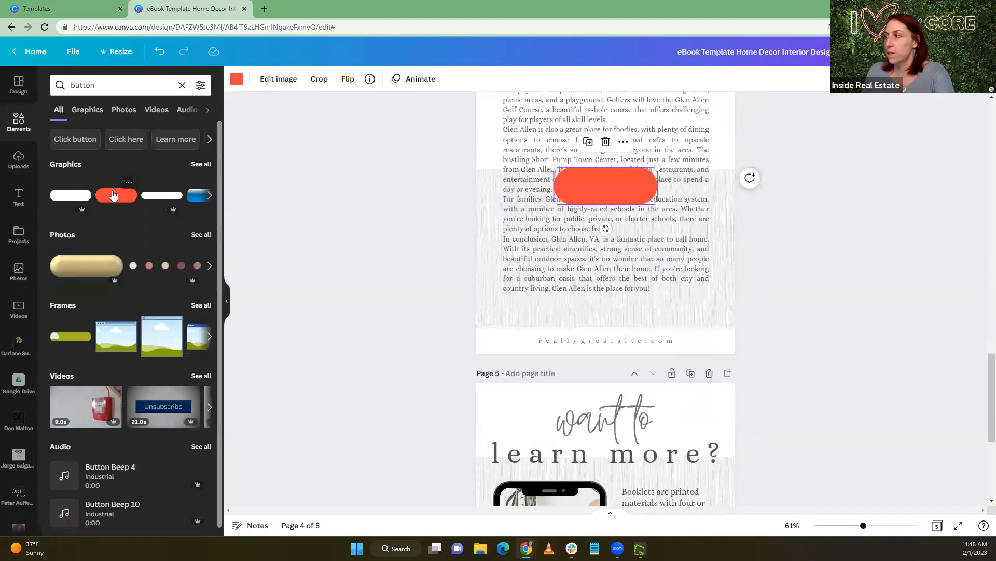
mouse_move(554, 204)
left_mouse_down()
mouse_move(575, 195)
mouse_move(540, 208)
left_mouse_up()
key("Delete")
left_click(156, 201)
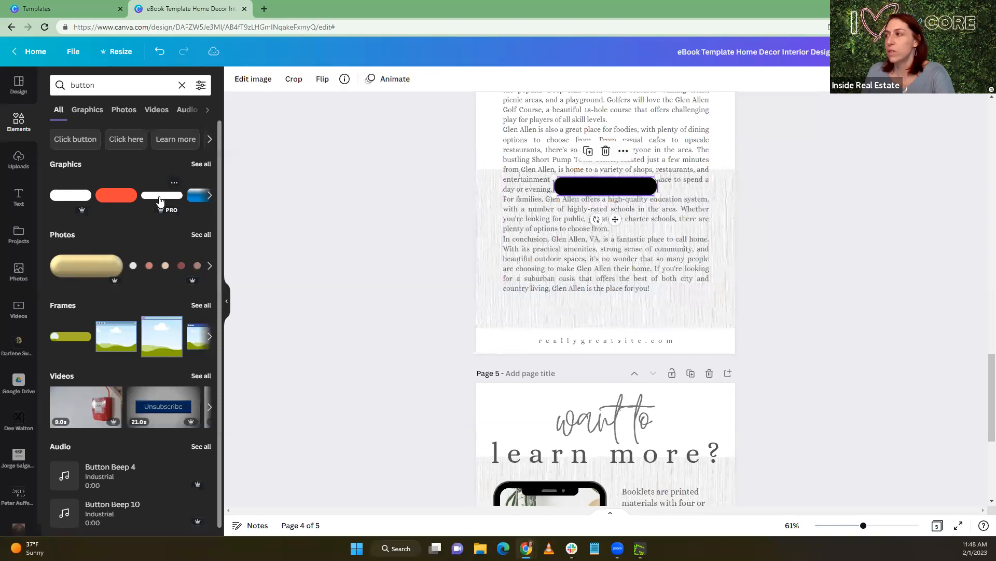
key("Delete")
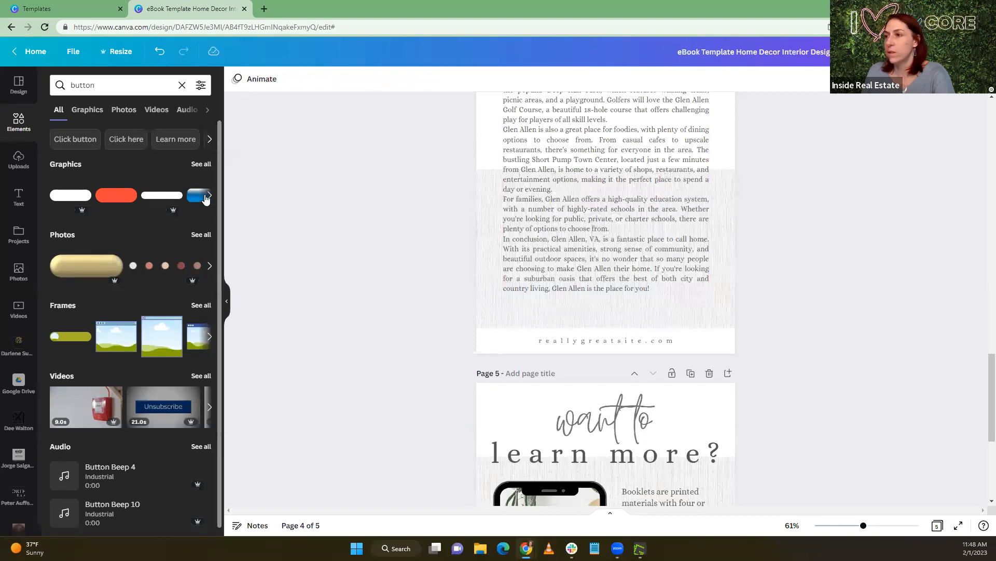
left_click(209, 195)
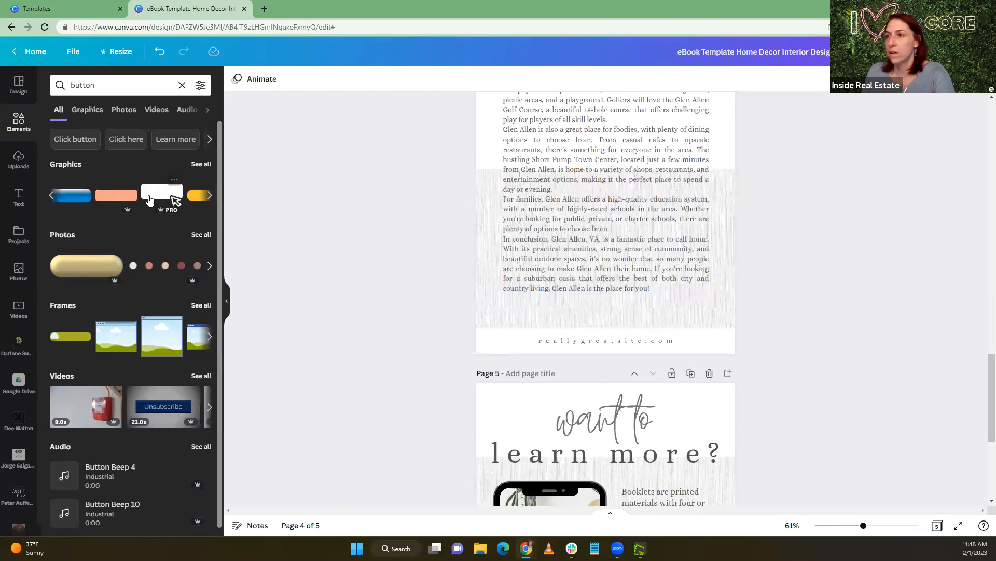
left_click(121, 197)
key("Delete")
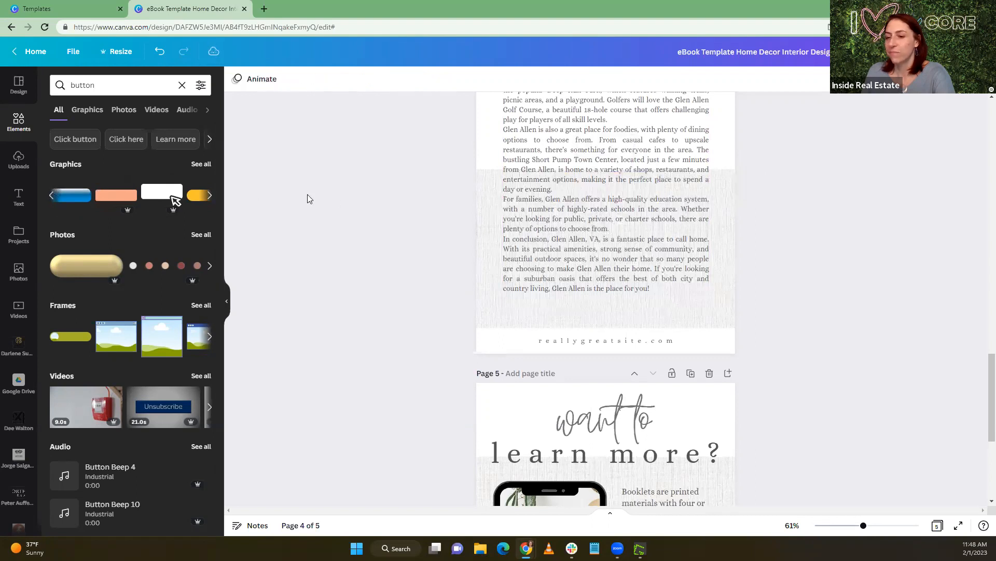
left_click(193, 197)
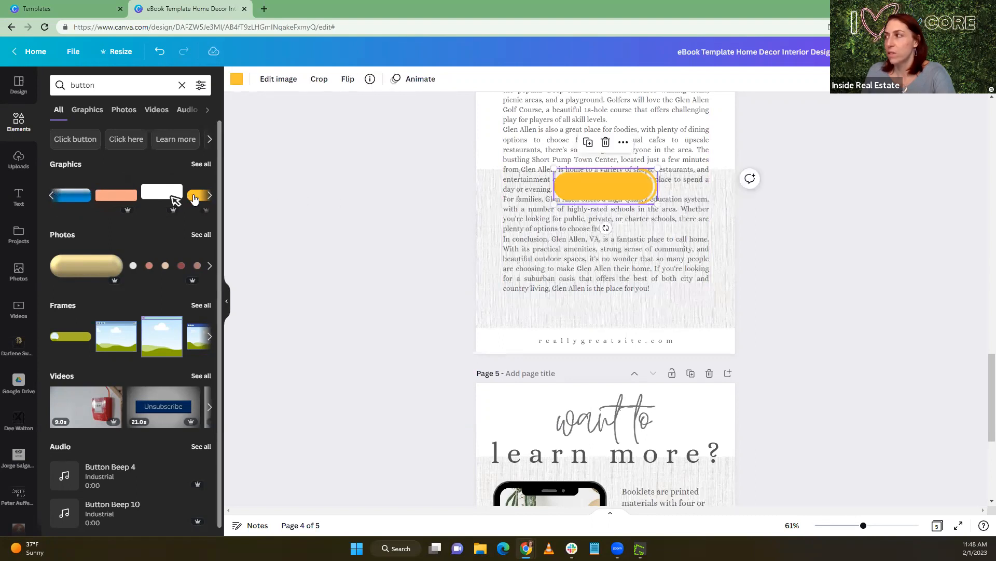
key("Delete")
Add the black-outlined rounded button graphic to page 4 and place it just below the last article paragraph
scroll(184, 205, "down", 1)
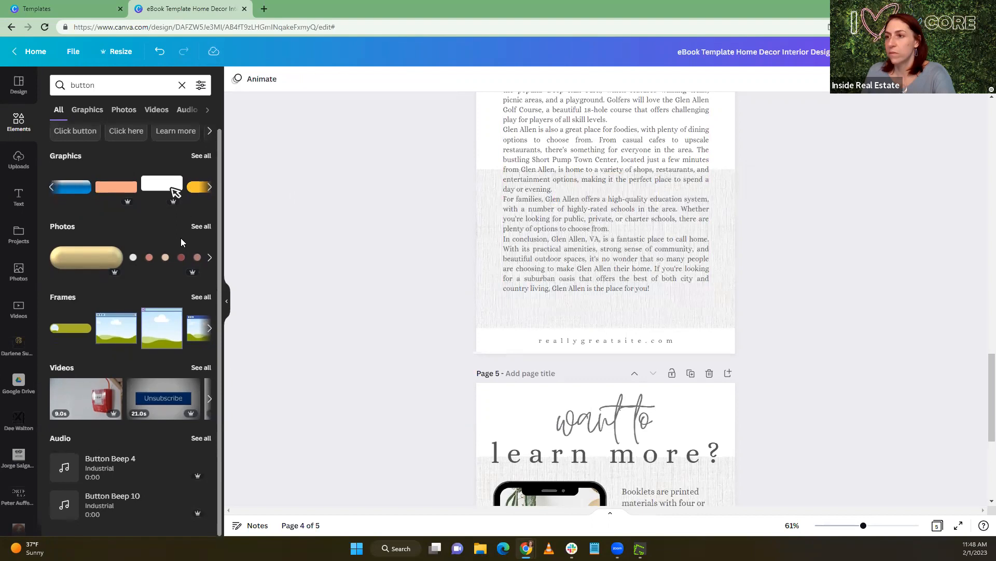
left_click(209, 187)
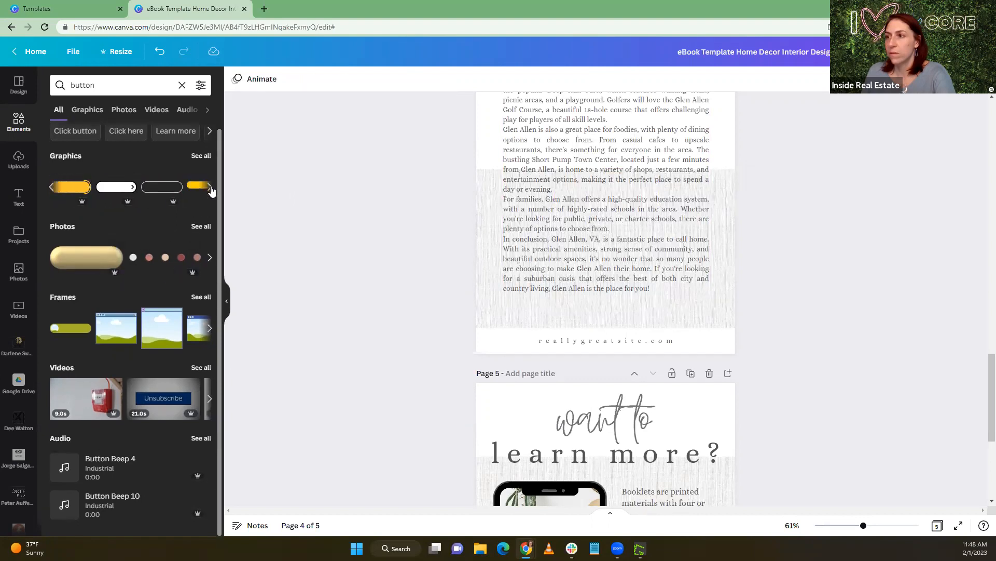
left_click(103, 193)
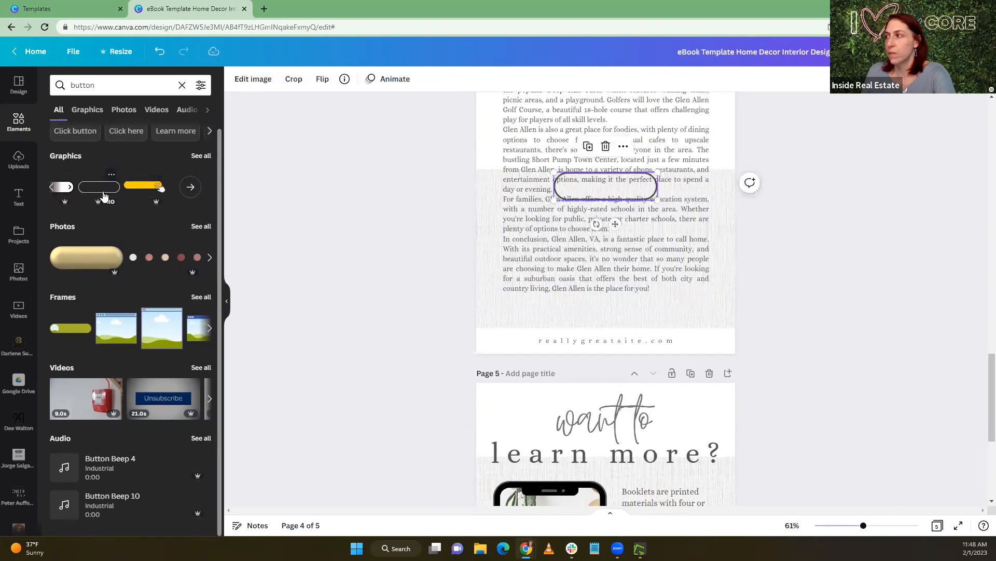
left_click_drag(606, 185, 597, 306)
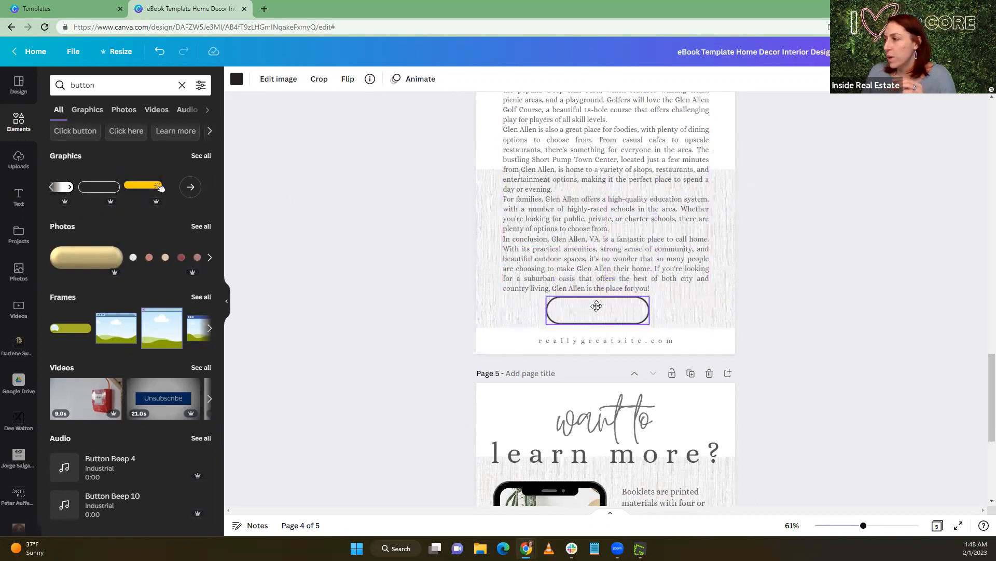
left_click(678, 312)
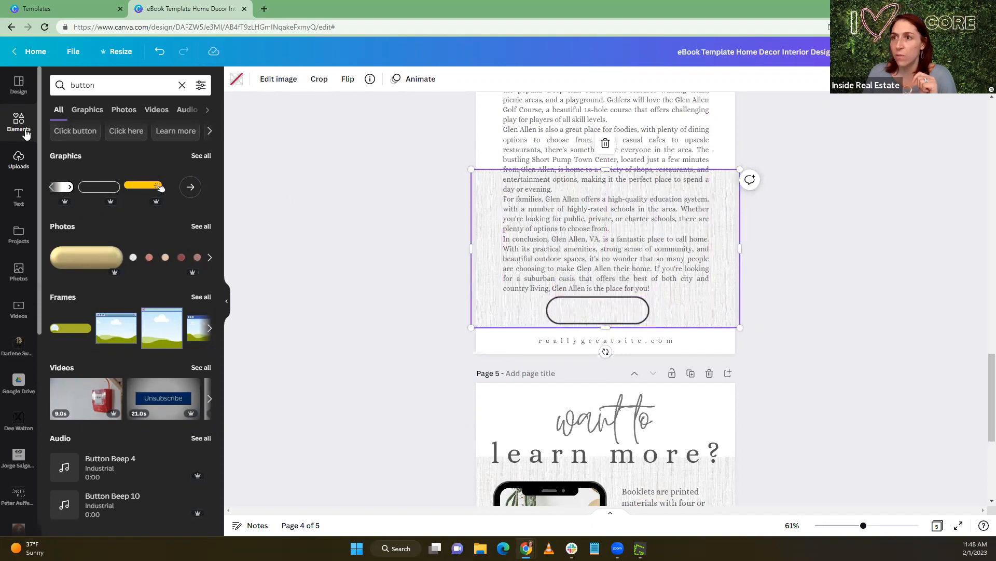
Add a heading to page 4 reading "Browse Glen Allen Homes", wrapped onto two lines after "Glen"
left_click(19, 196)
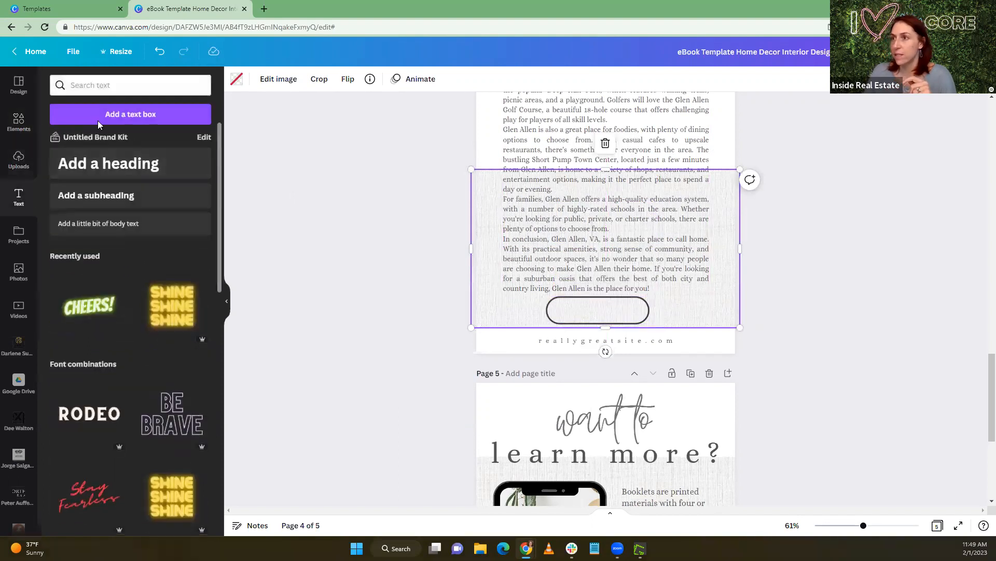
left_click(123, 168)
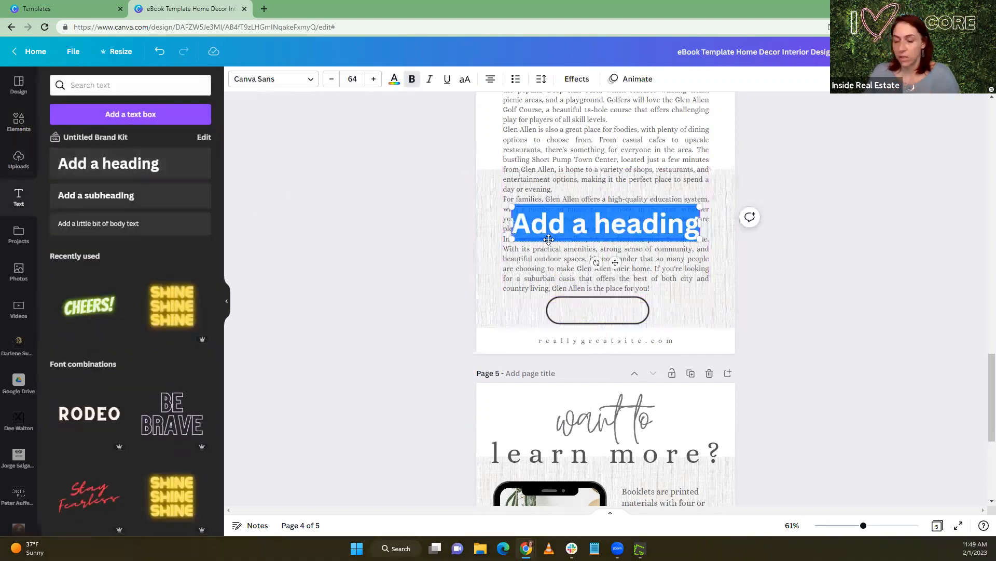
type("SE")
key("BackSpace")
key("BackSpace")
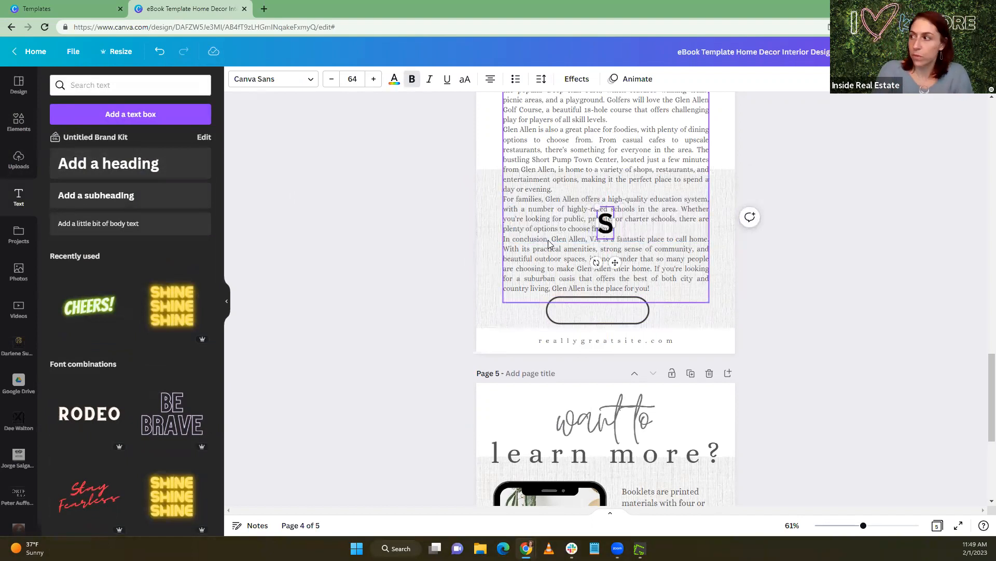
type("Browse")
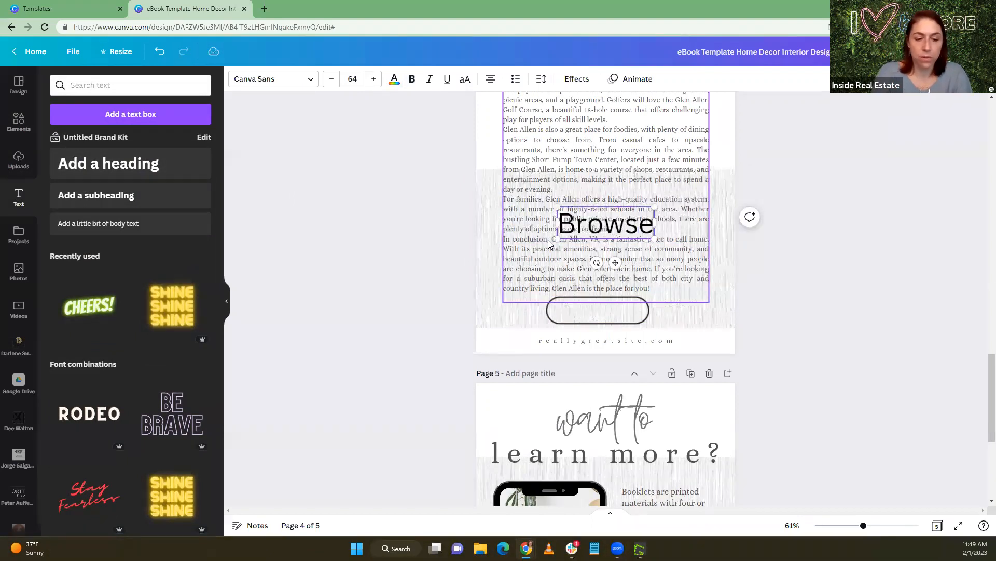
type(" Gen Ale")
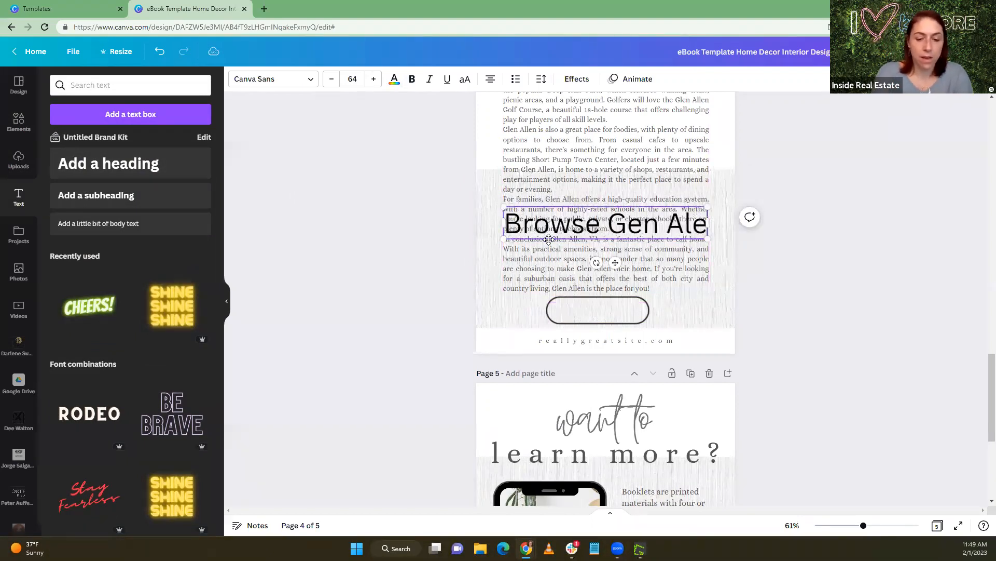
type("en Homes")
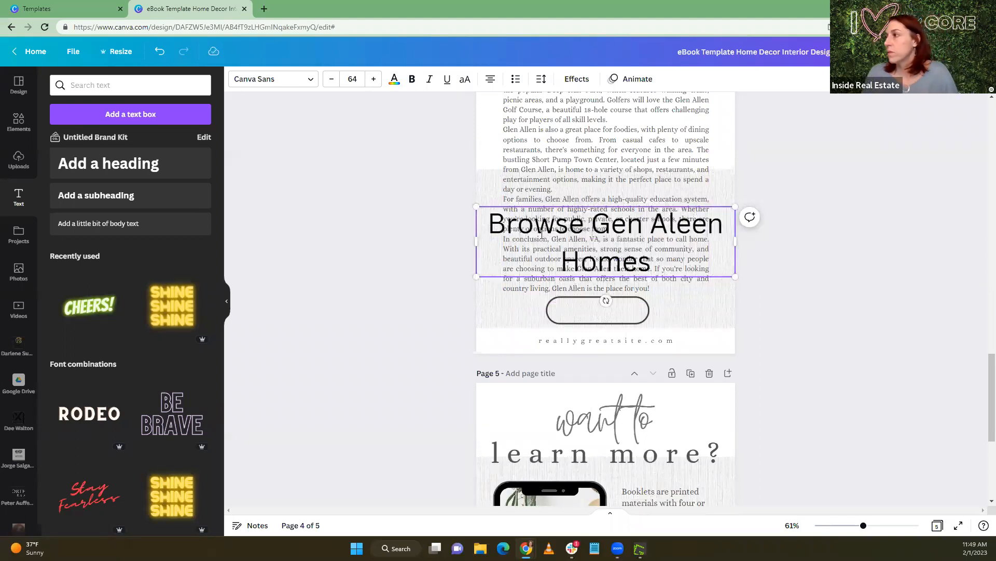
left_click(612, 224)
type("l")
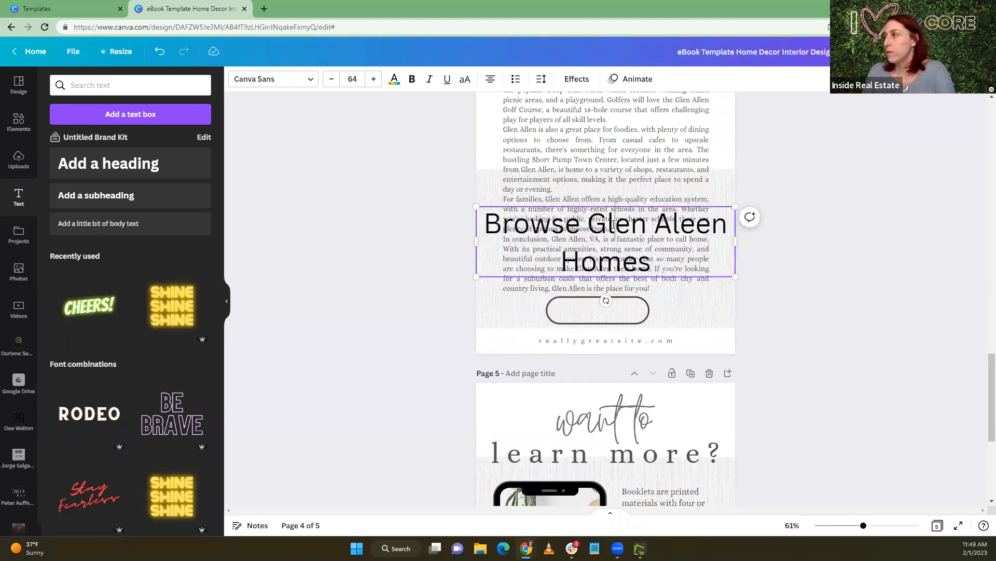
left_click(697, 222)
key("BackSpace")
type("l")
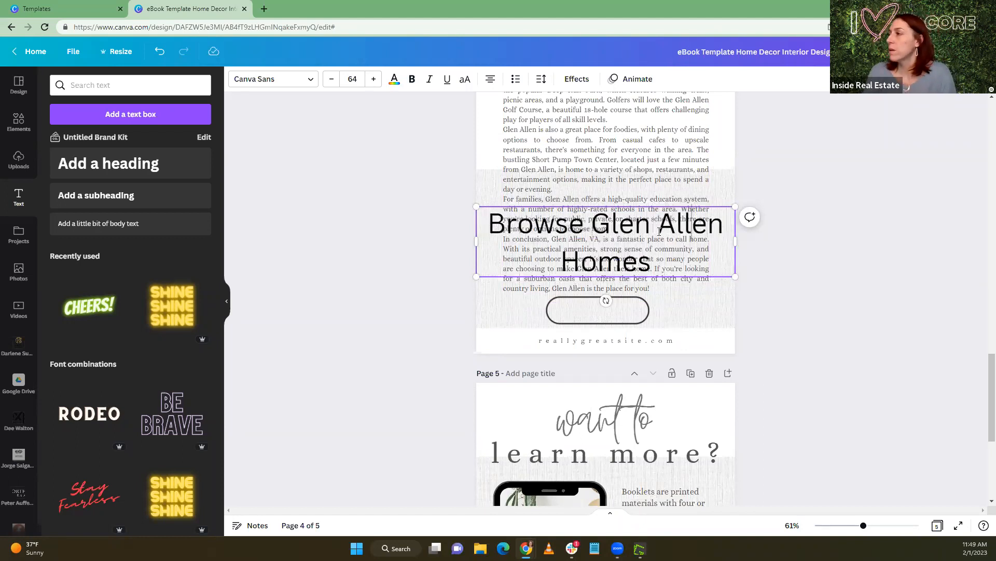
key("Return")
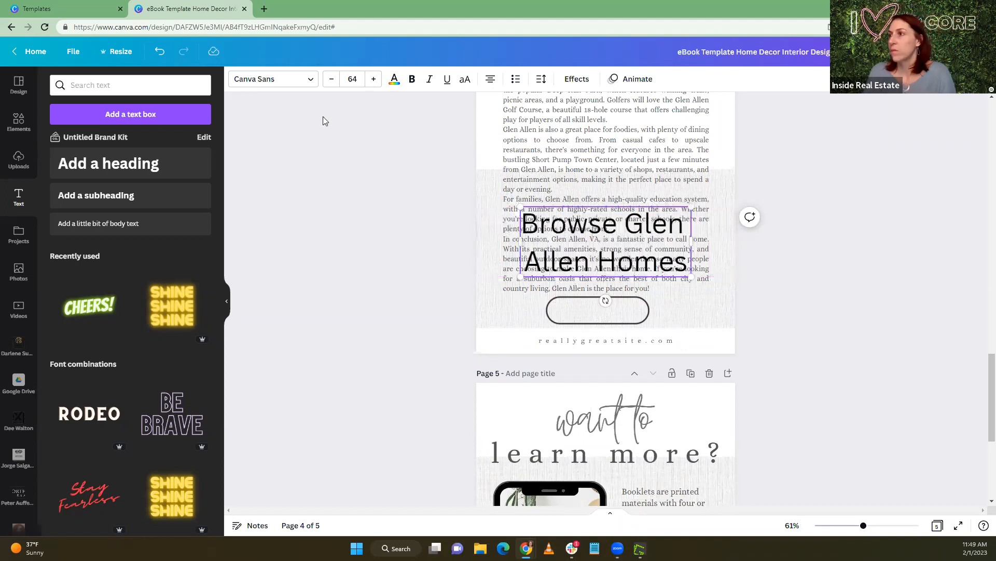
key("Escape")
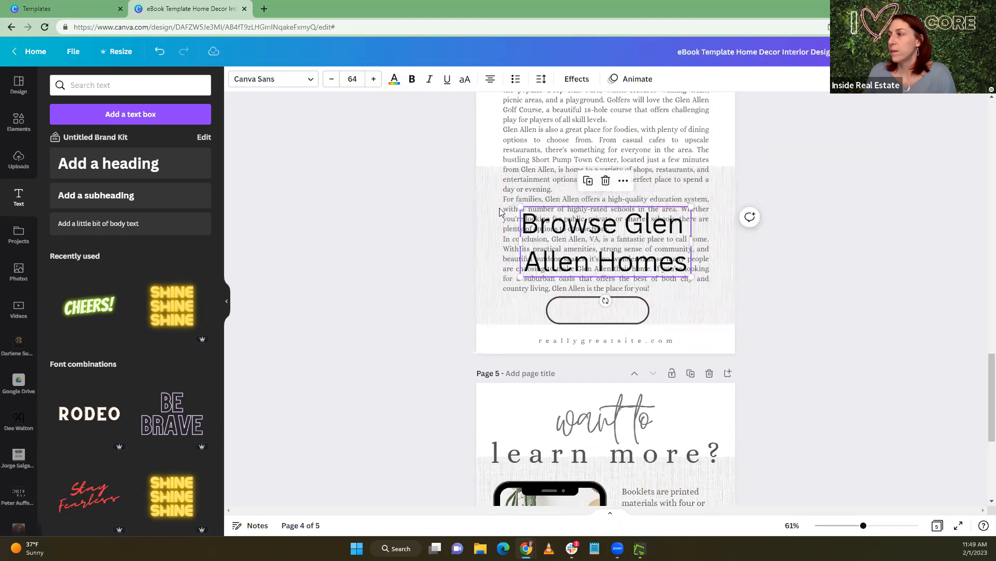
Set the "Browse Glen Allen Homes" heading in the Alice font and tighten its line spacing
left_click(264, 83)
left_click(66, 136)
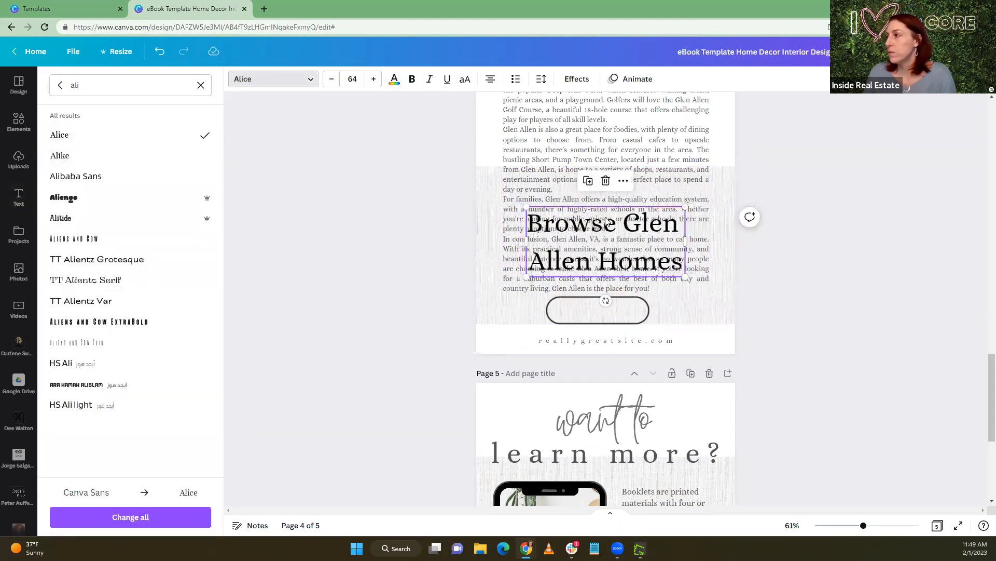
left_click(547, 83)
left_click_drag(602, 153, 581, 153)
left_click(522, 306)
left_click(559, 234)
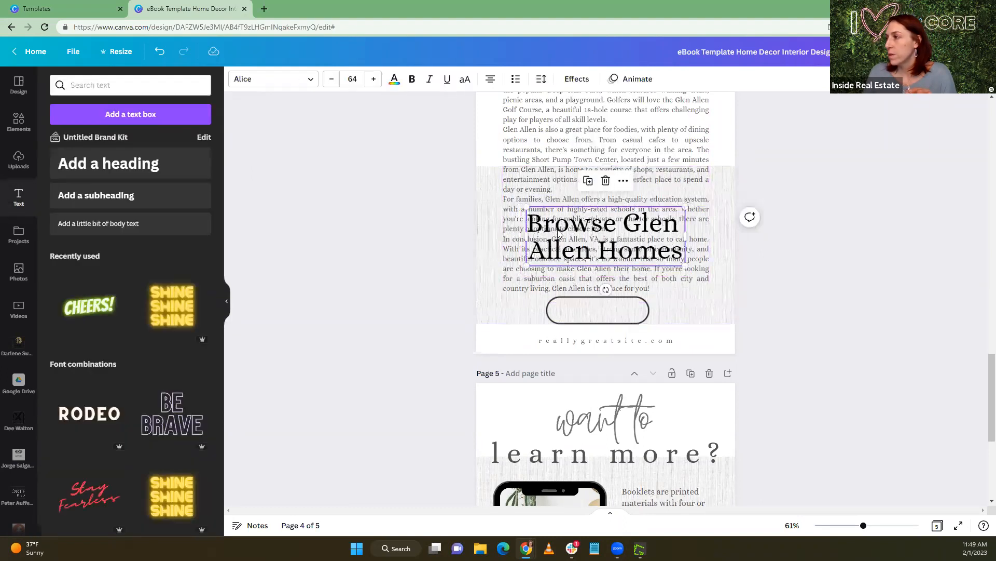
Shrink the "Browse Glen Allen Homes" text to about size 25.4 and center it inside the outlined button
left_click_drag(527, 207, 623, 242)
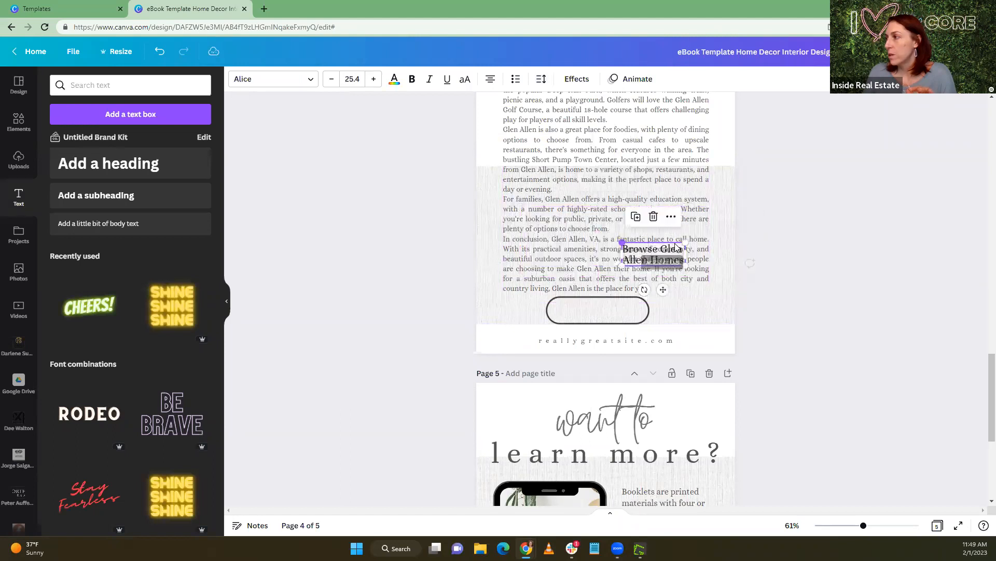
left_click_drag(663, 289, 608, 342)
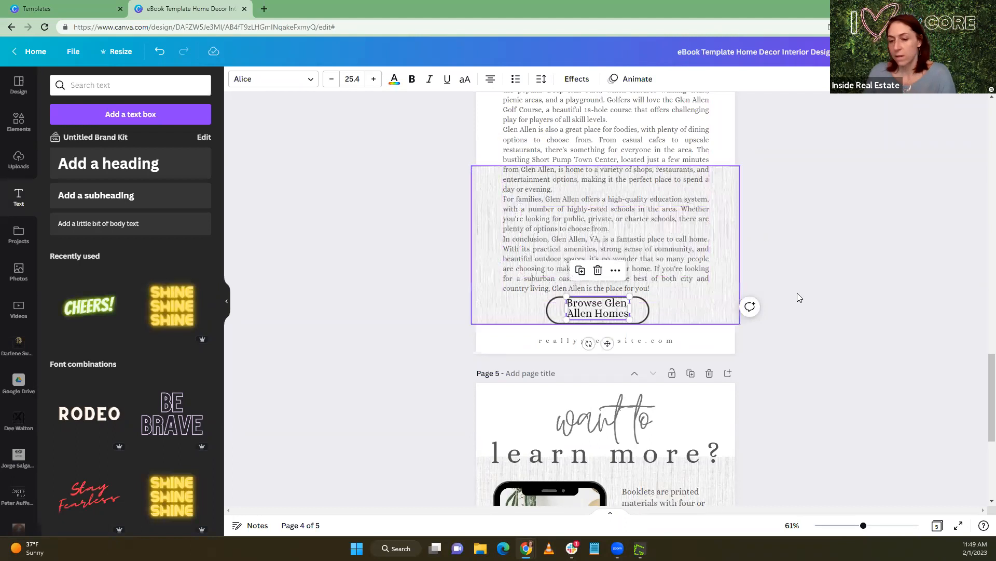
left_click(821, 283)
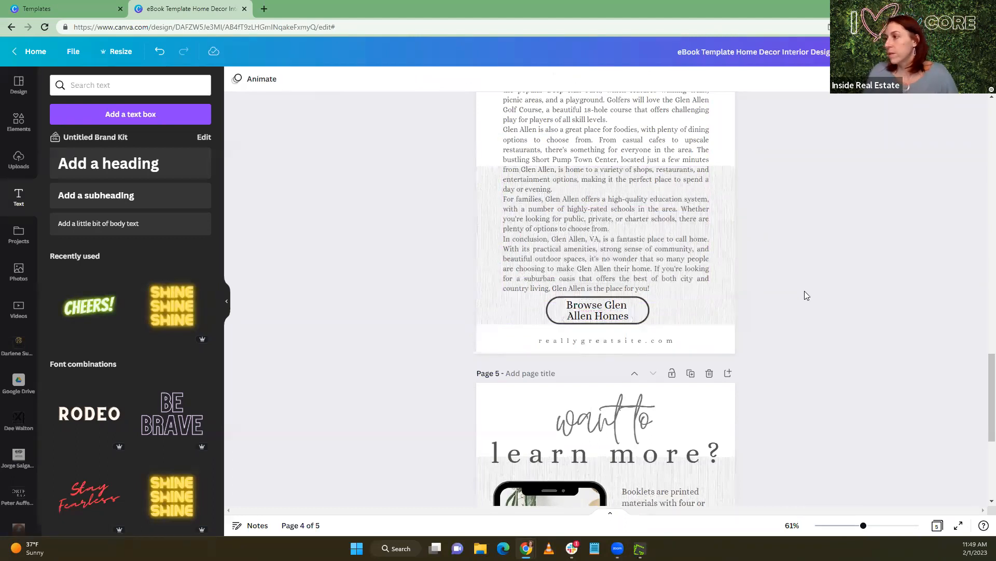
left_click_drag(458, 303, 583, 319)
left_click(363, 319)
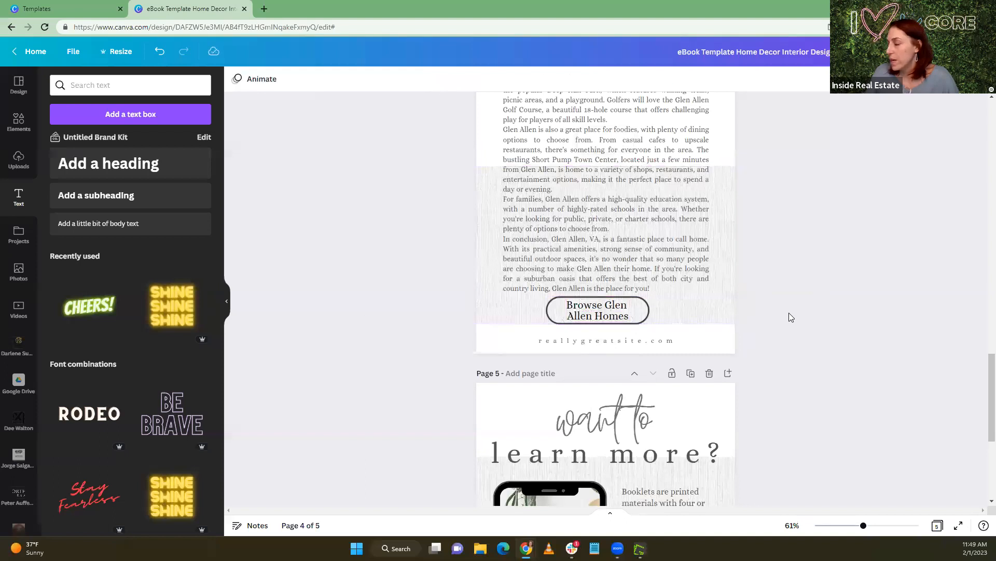
Delete the textured background image and its empty frame behind page 4's text, and select the button's label
left_click(733, 302)
key("Delete")
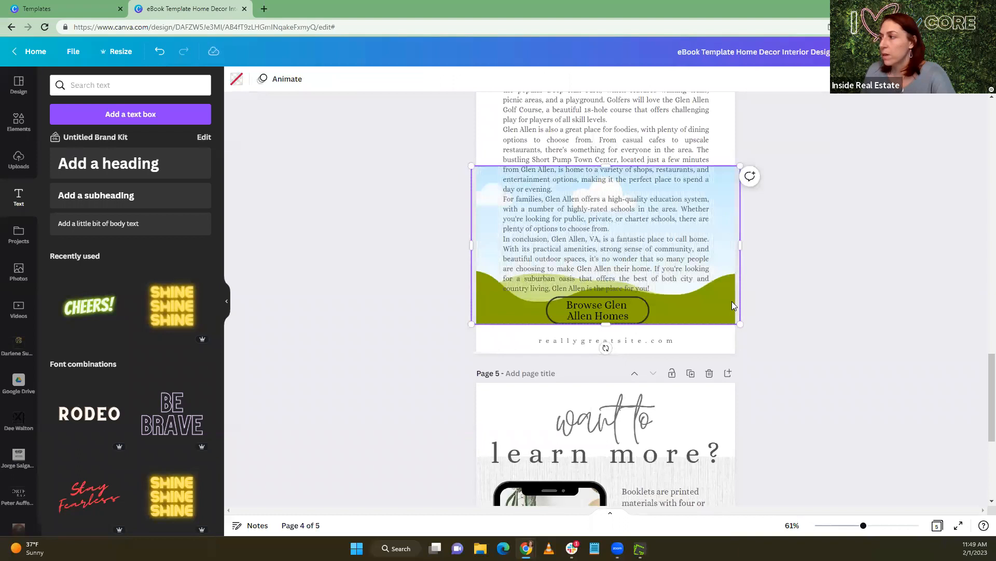
key("Delete")
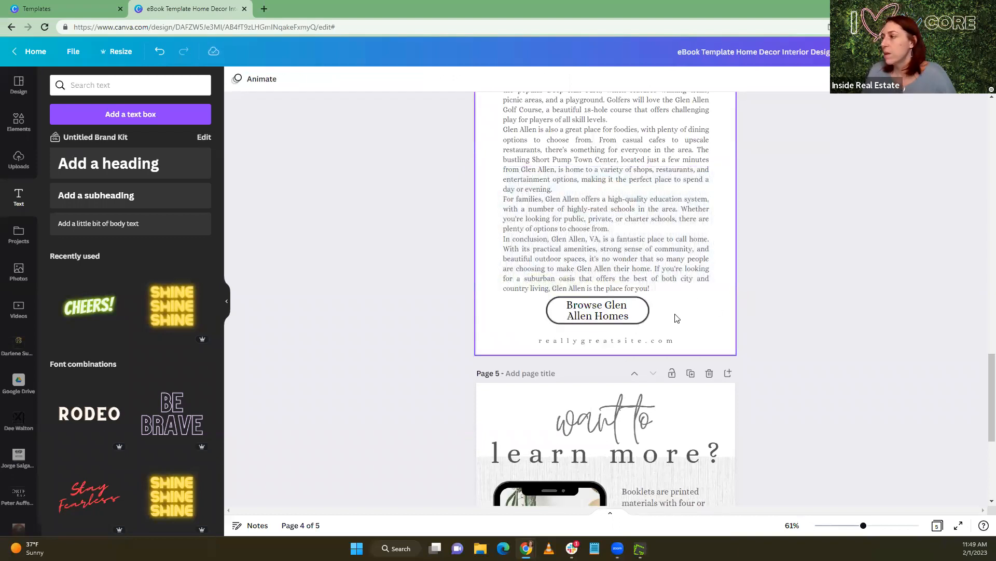
left_click(566, 318)
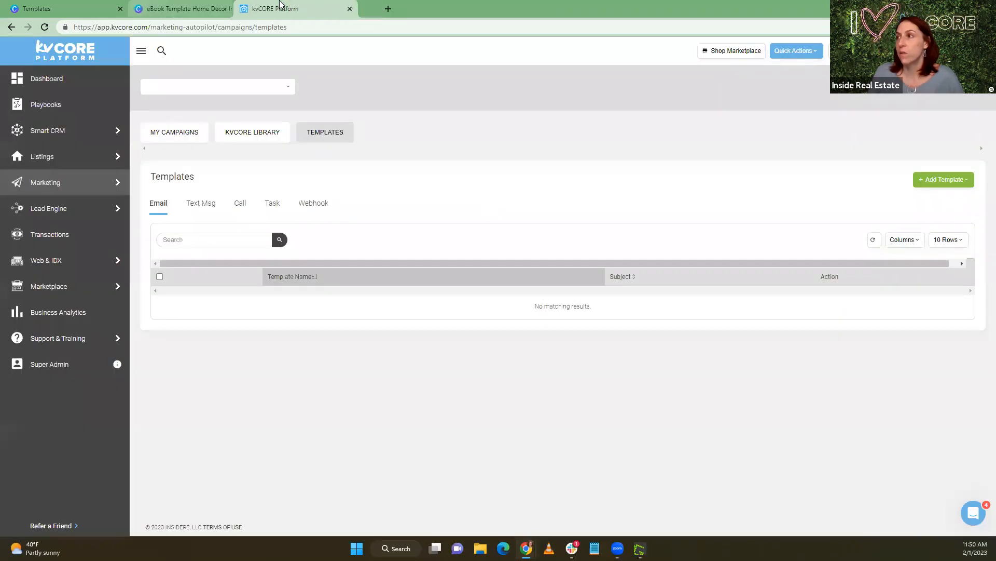
Try to open the squeeze page builder among kvCORE's lead engine tools, and close the kvCORE tab to return to the eBook design
mouse_move(51, 263)
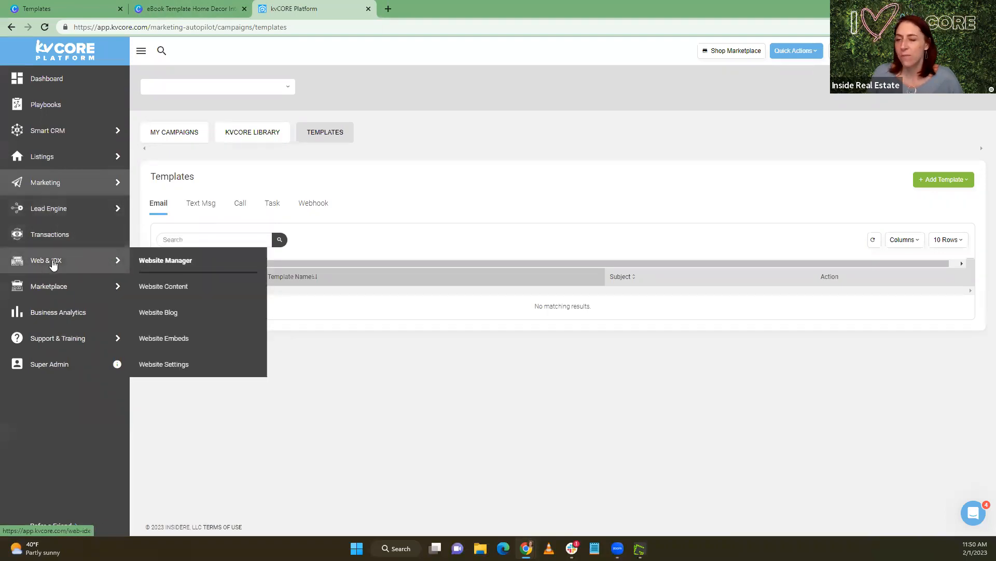
mouse_move(47, 210)
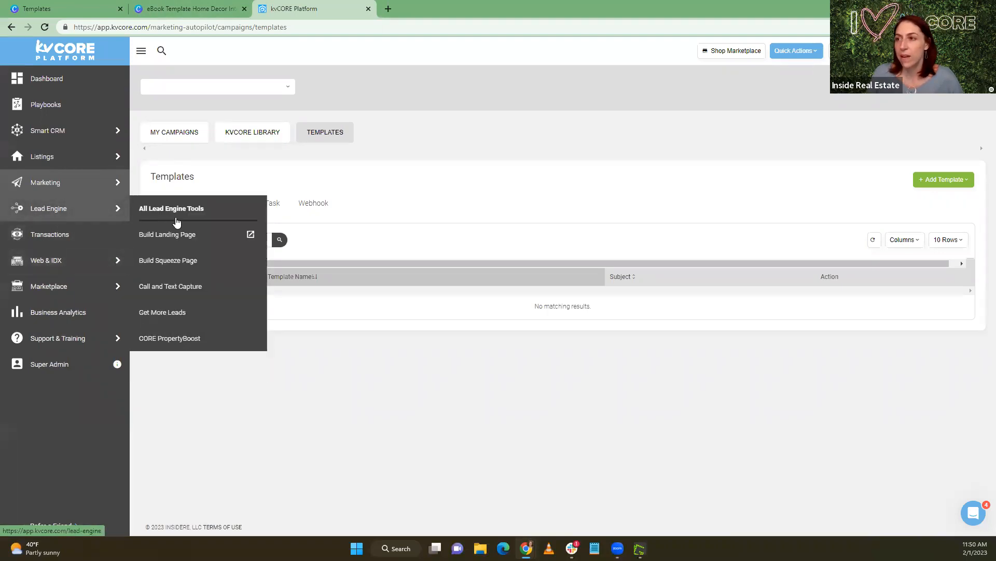
left_click(186, 259)
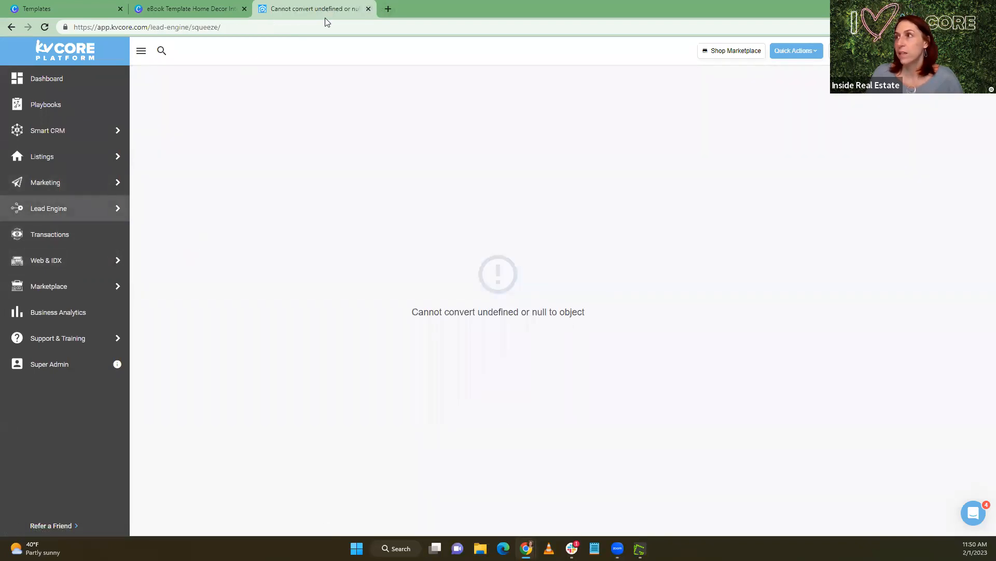
key("ctrl+w")
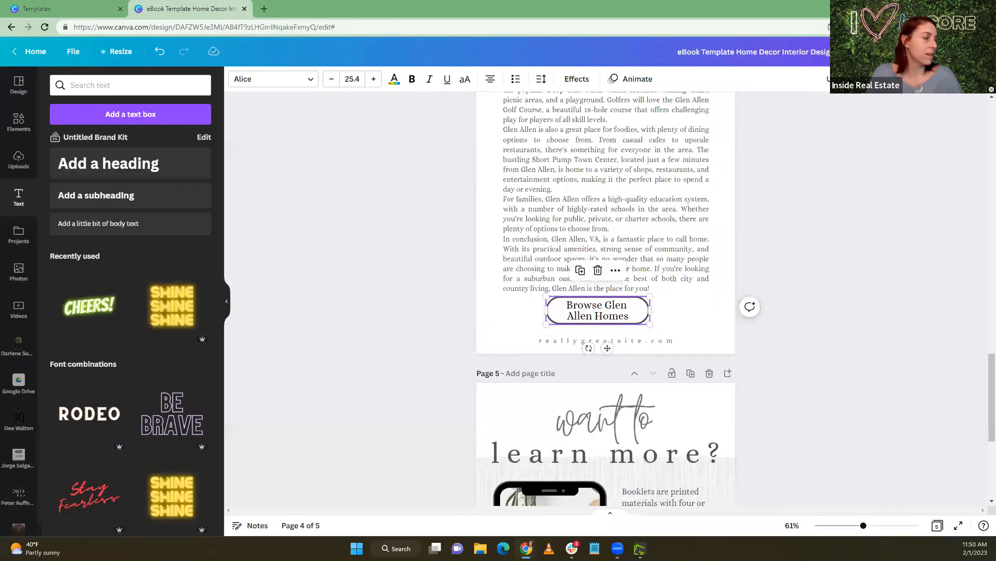
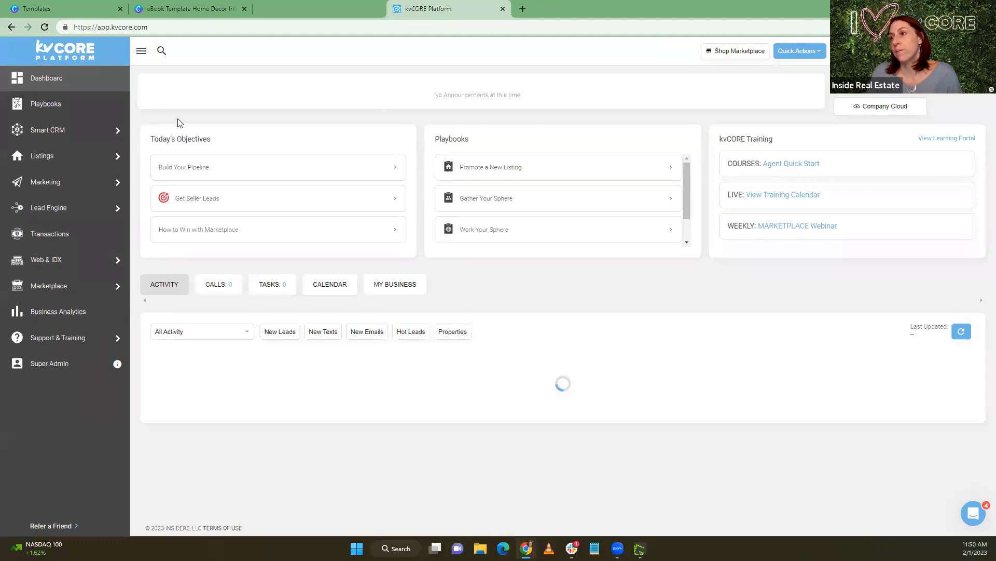
Open kvCORE's squeeze page builder and set the multi-property search location to the city of Glen Allen, VA
mouse_move(66, 289)
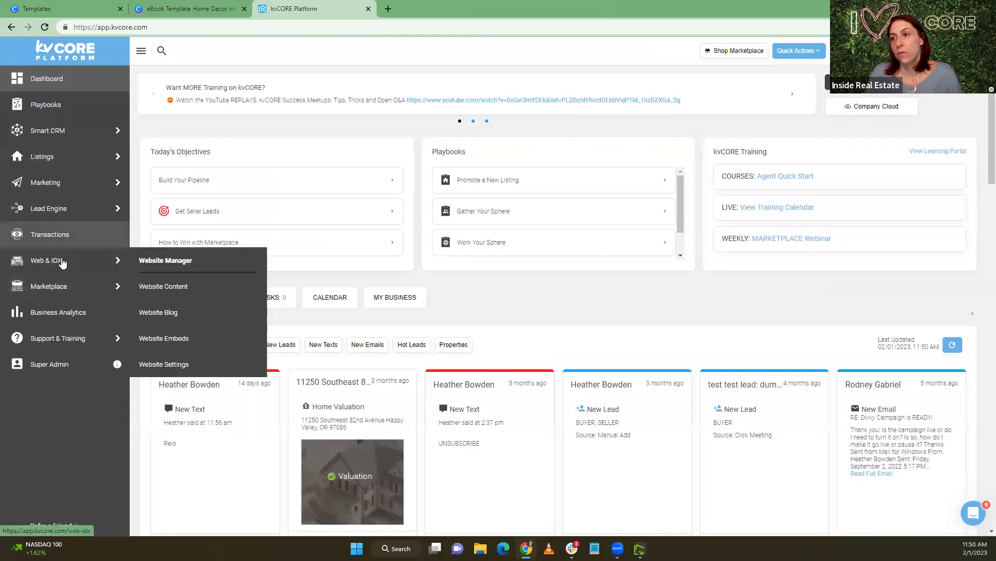
mouse_move(69, 212)
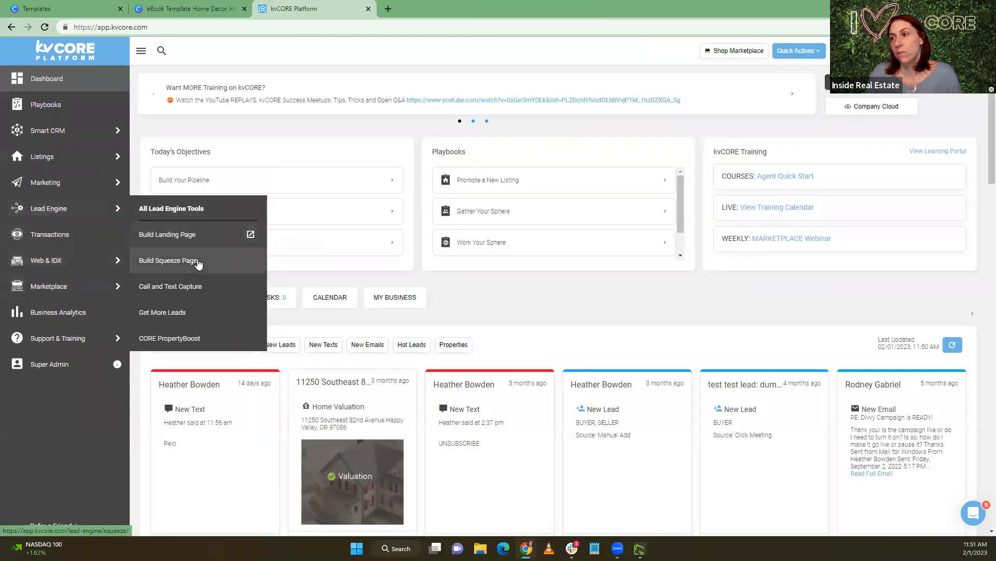
left_click(196, 260)
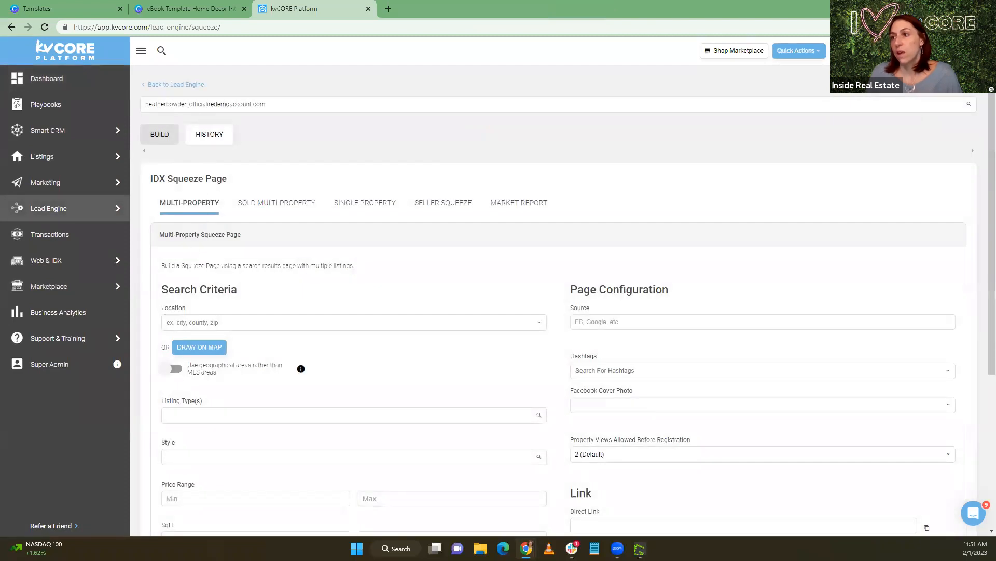
left_click(193, 321)
type("Glen alle")
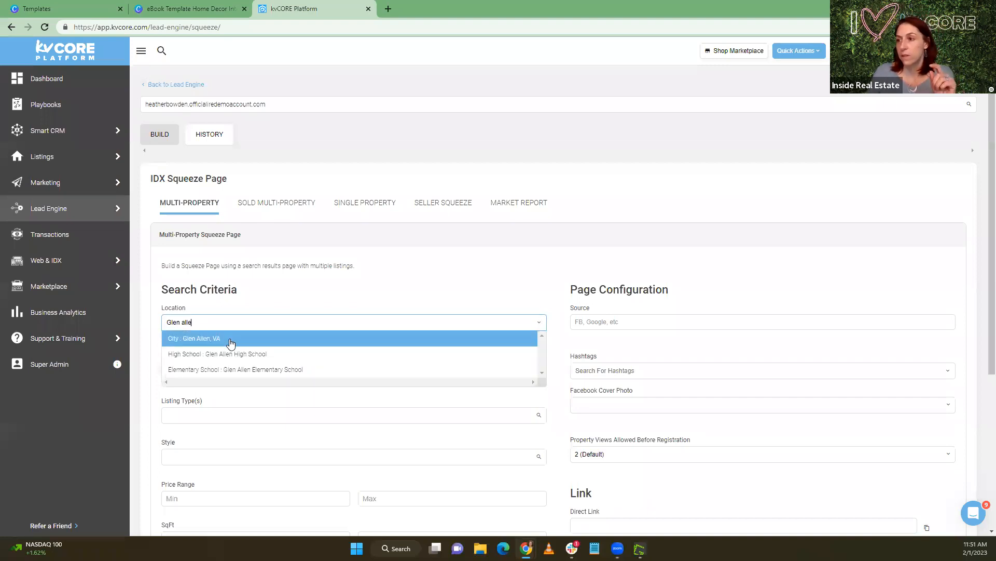
left_click(231, 340)
Add Single Family and Townhouse as the listing types in the squeeze page's search criteria
scroll(237, 271, "down", 3)
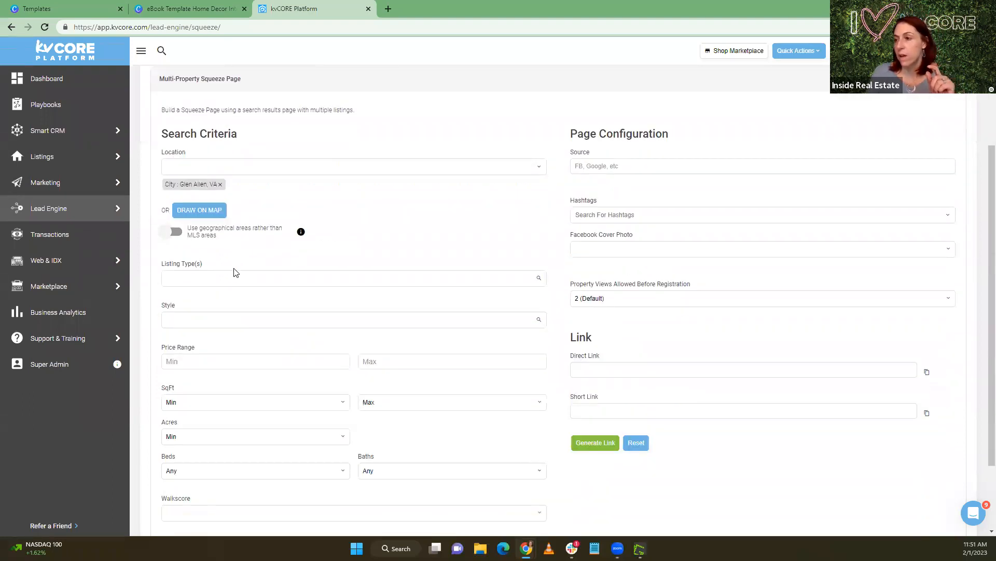
scroll(233, 271, "down", 1)
left_click(224, 227)
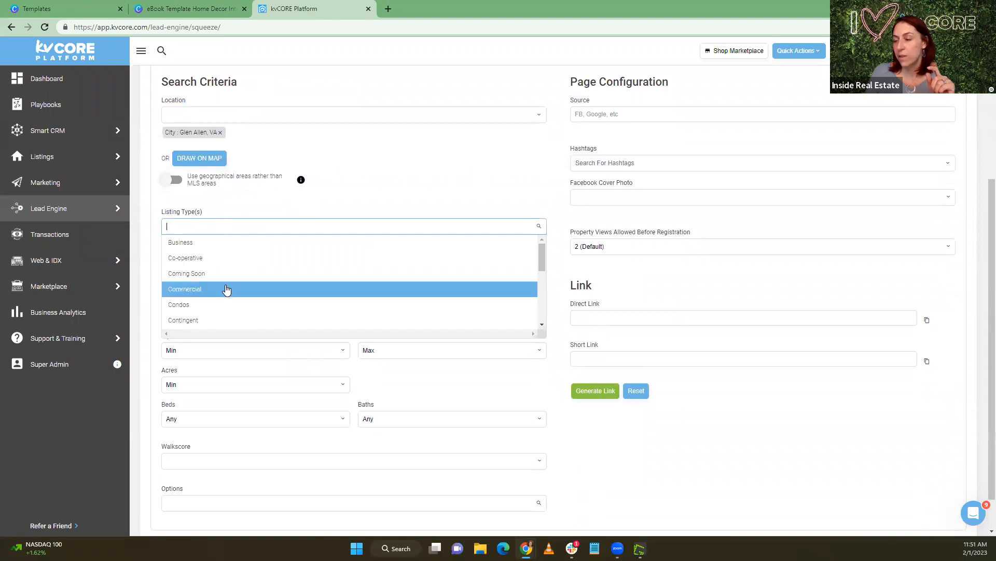
scroll(225, 305, "down", 5)
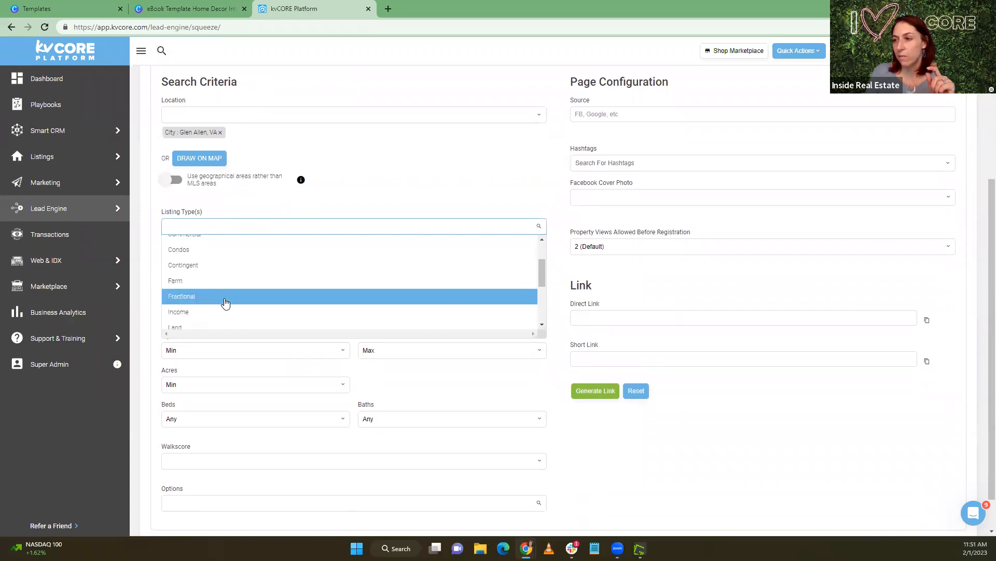
scroll(221, 282, "down", 1)
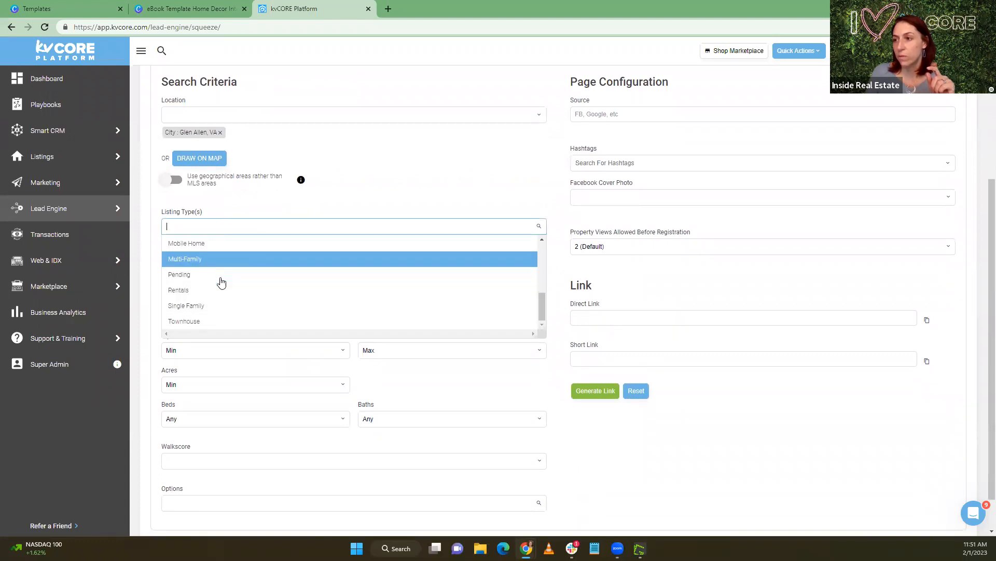
left_click(224, 309)
left_click(233, 227)
scroll(220, 330, "down", 5)
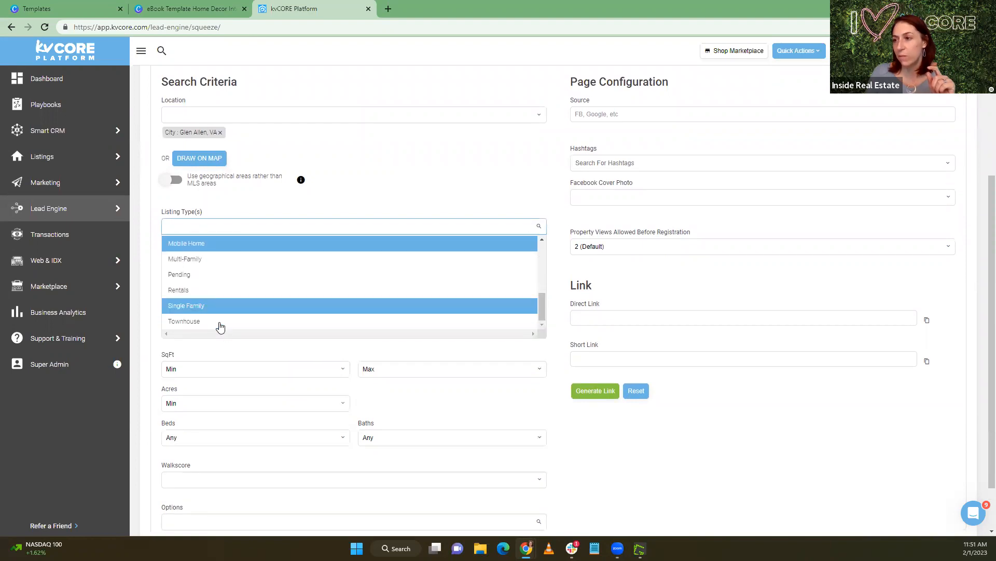
left_click(218, 319)
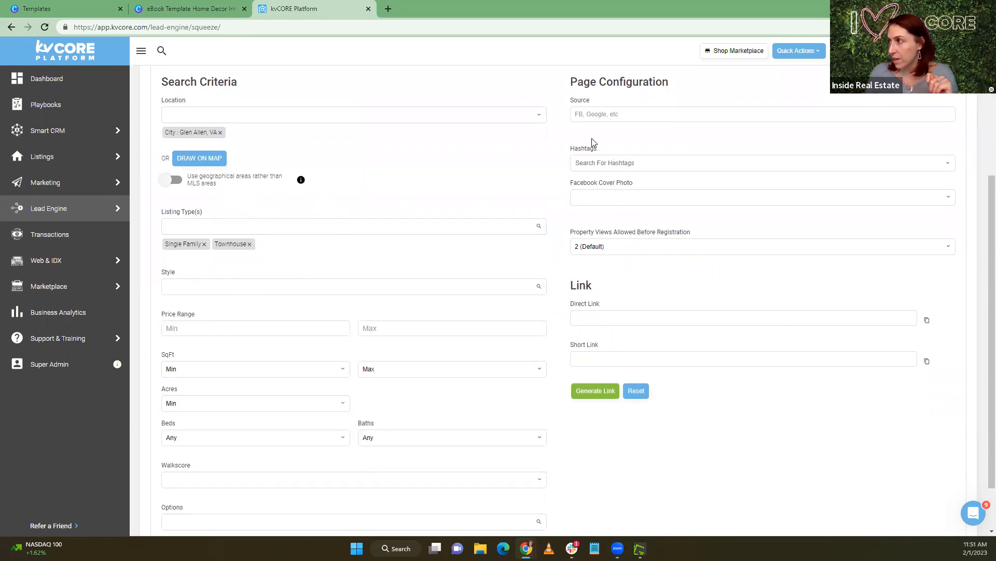
Try setting the property views allowed before registration to Never
left_click(590, 114)
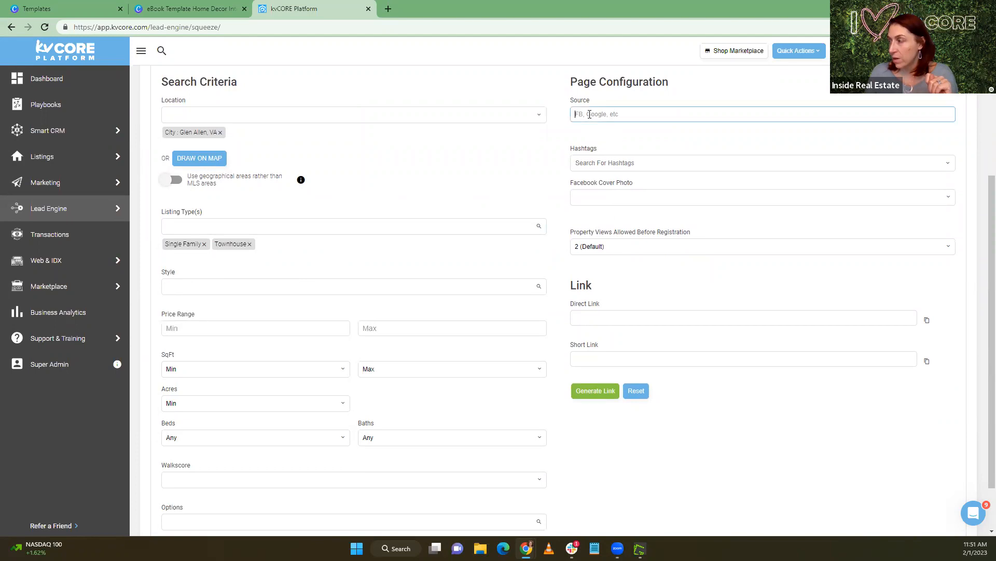
left_click(558, 267)
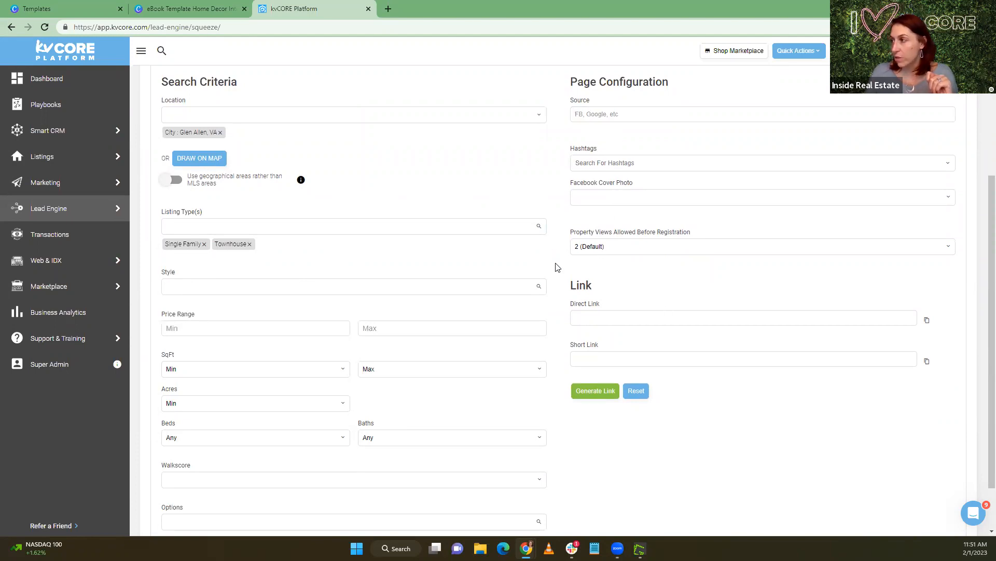
left_click(608, 246)
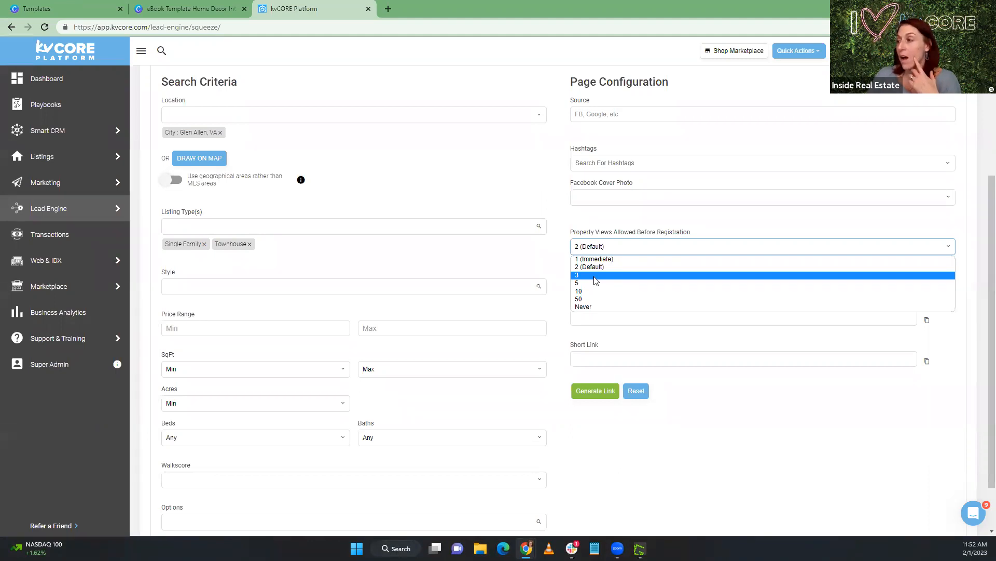
left_click(599, 307)
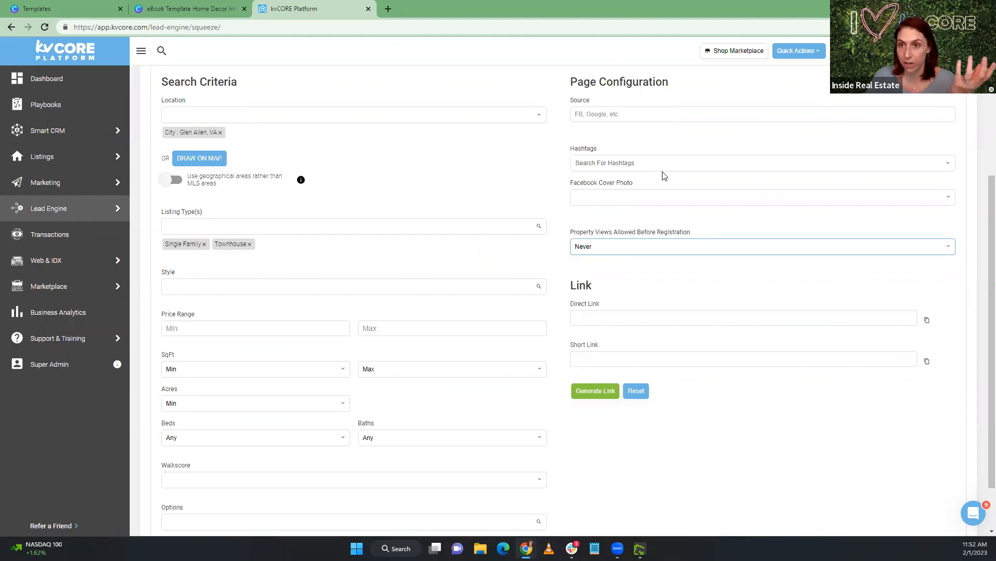
Set the property views allowed before registration to 1 (Immediate) and enter "Suburbs Guide" as the source
left_click(617, 249)
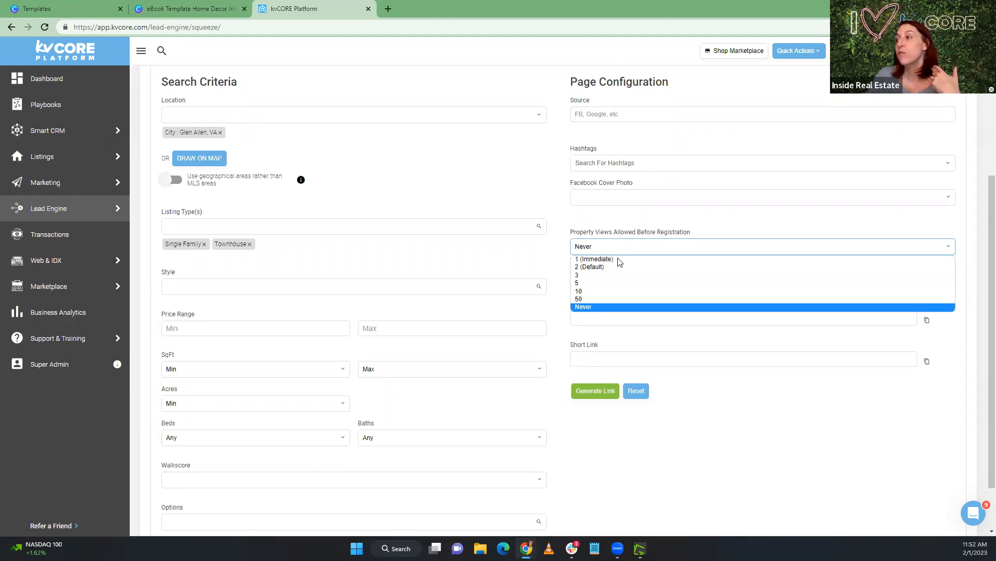
left_click(618, 260)
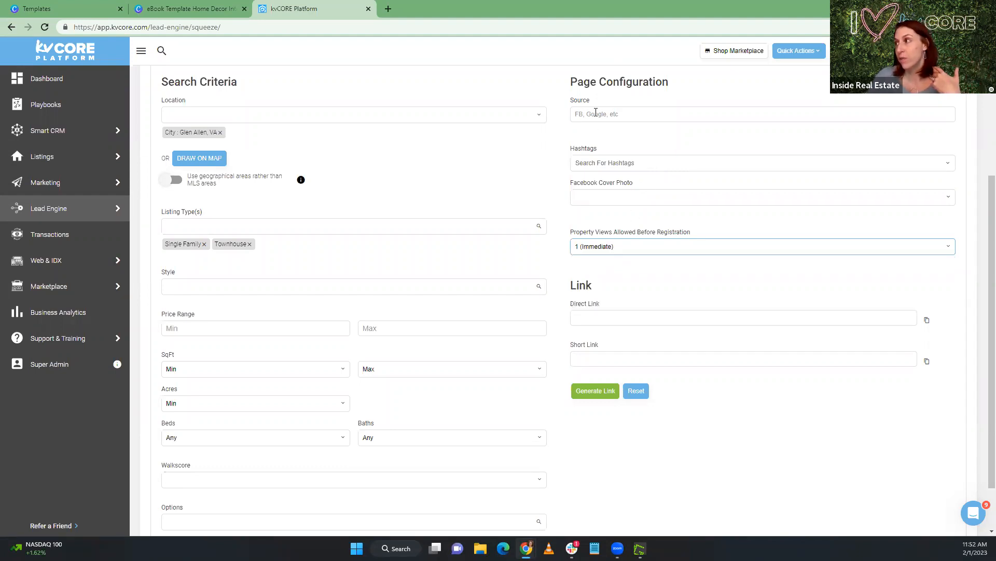
left_click(581, 114)
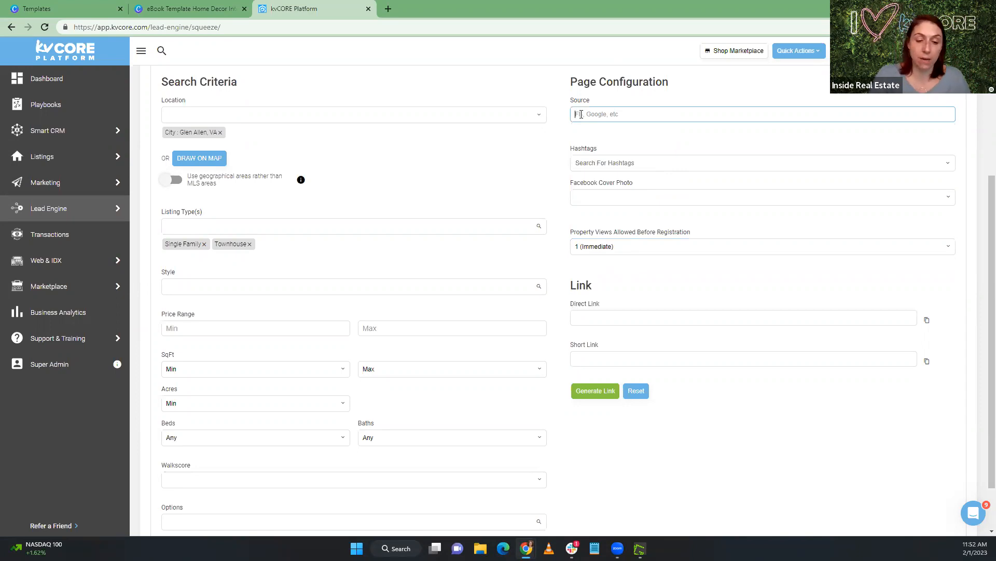
type("N")
key("BackSpace")
type("Suburbs Guide")
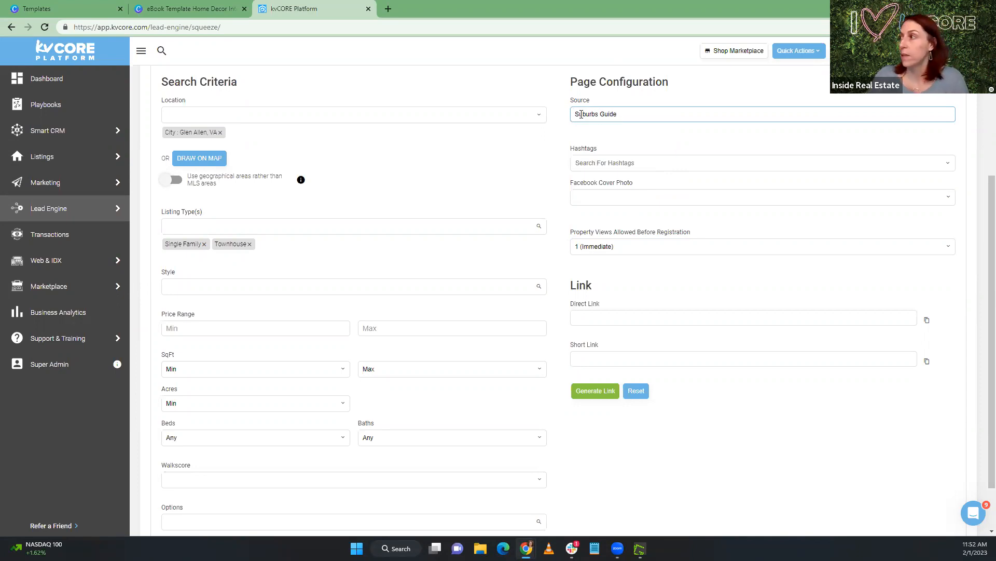
Add the hashtag "RichmondBurbs" to the squeeze page configuration
left_click(623, 164)
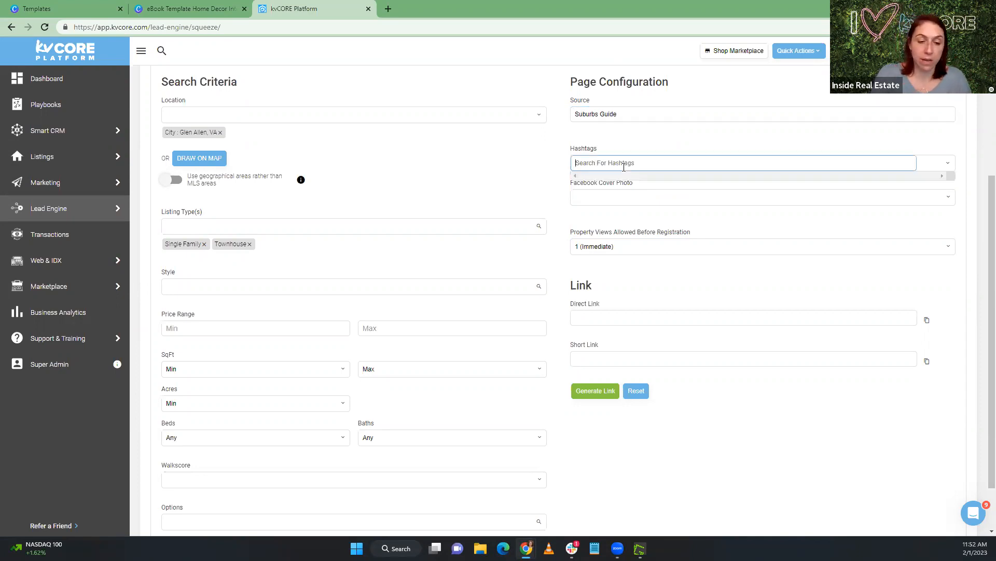
type("RichmondBurn")
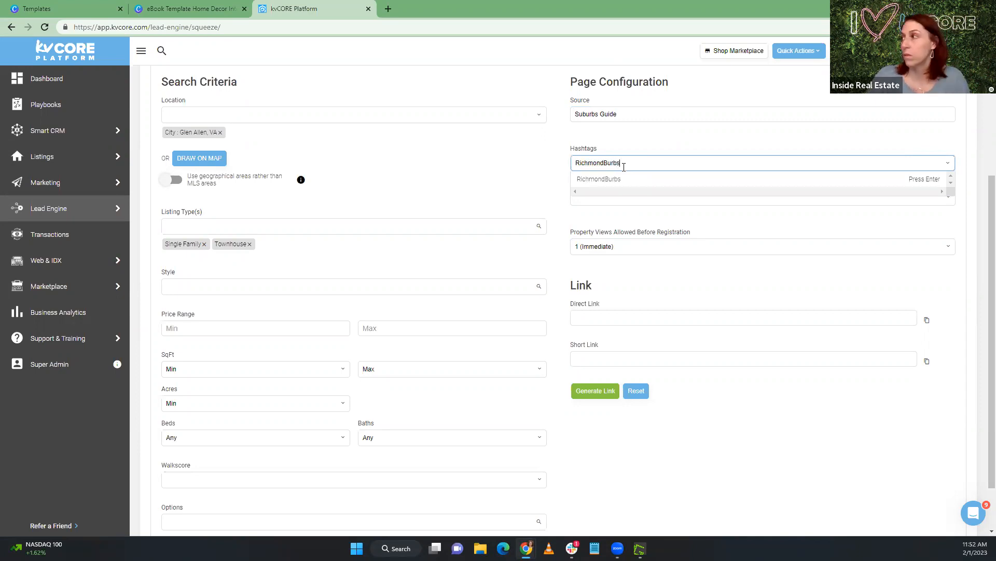
left_click(611, 180)
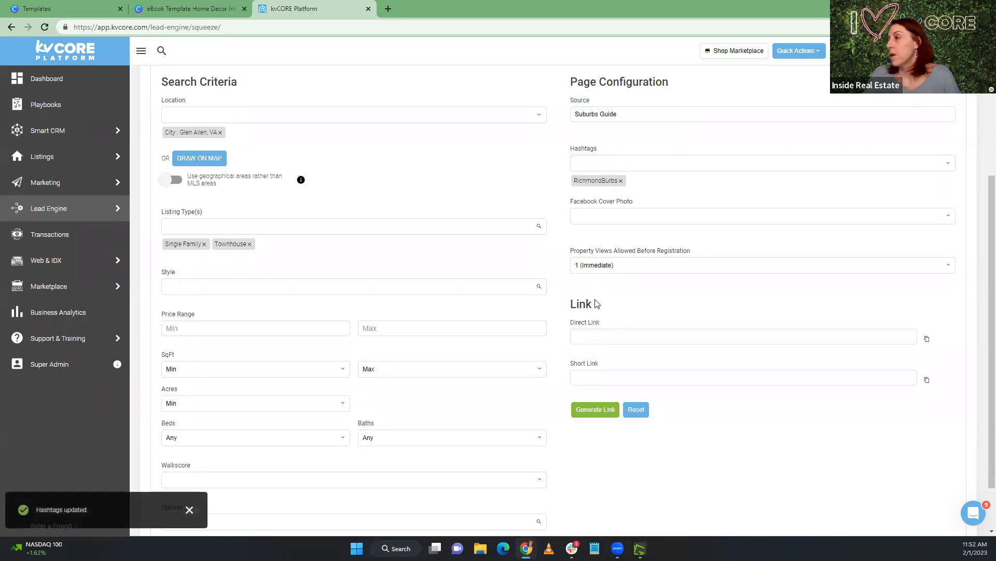
Generate the squeeze page link and attach its short link to the "Browse Glen Allen Homes" label in the Canva eBook
left_click(608, 414)
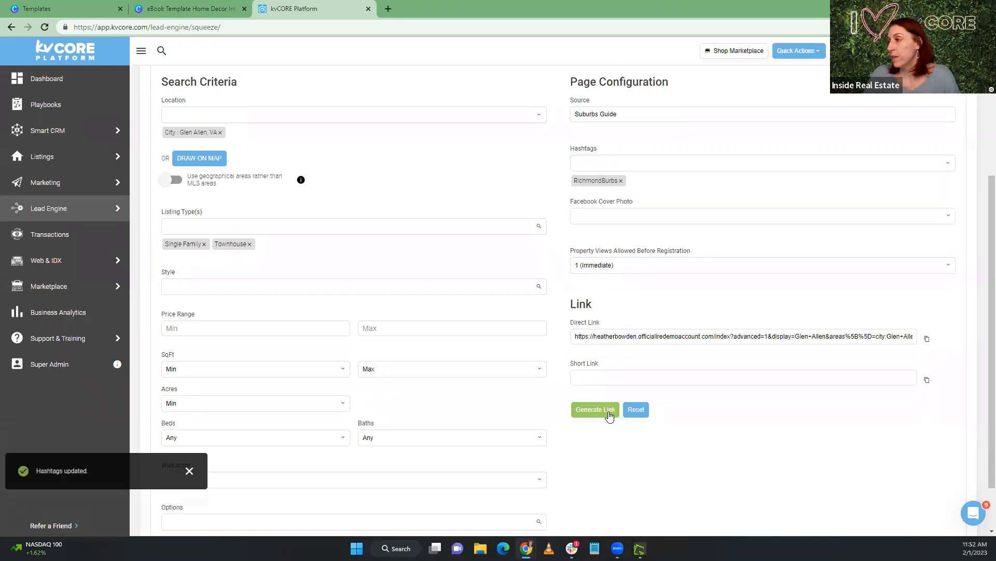
left_click(927, 379)
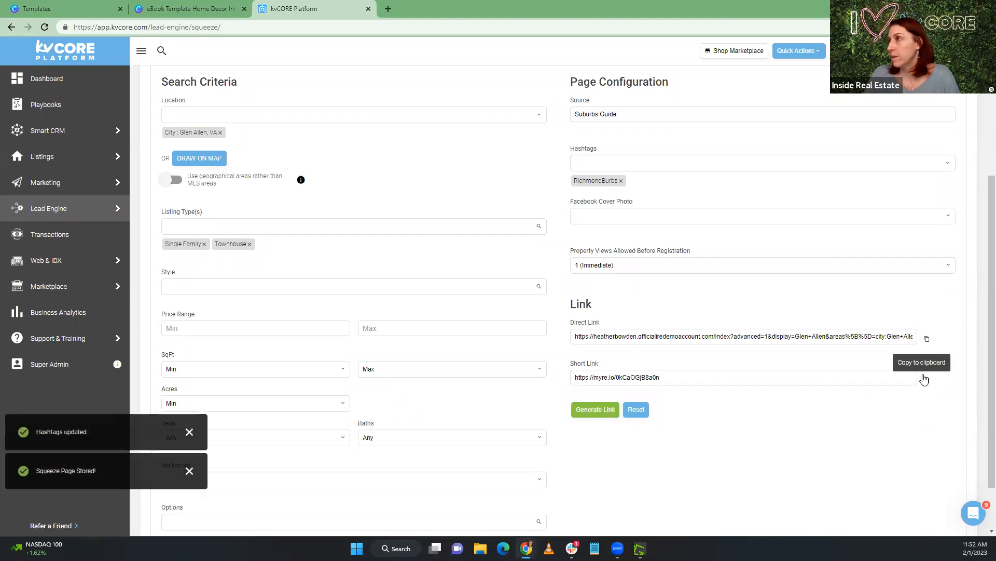
left_click(208, 8)
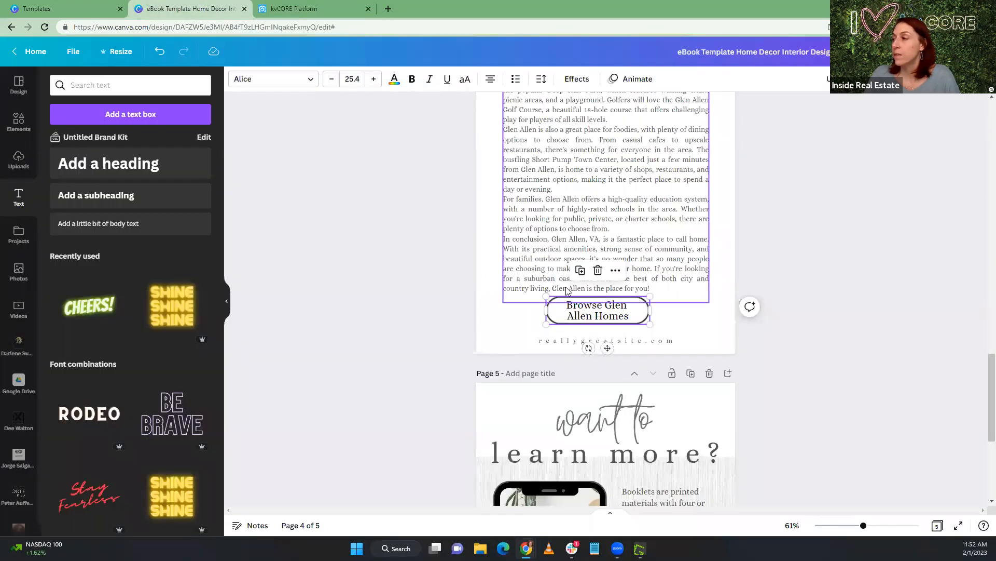
left_click(958, 79)
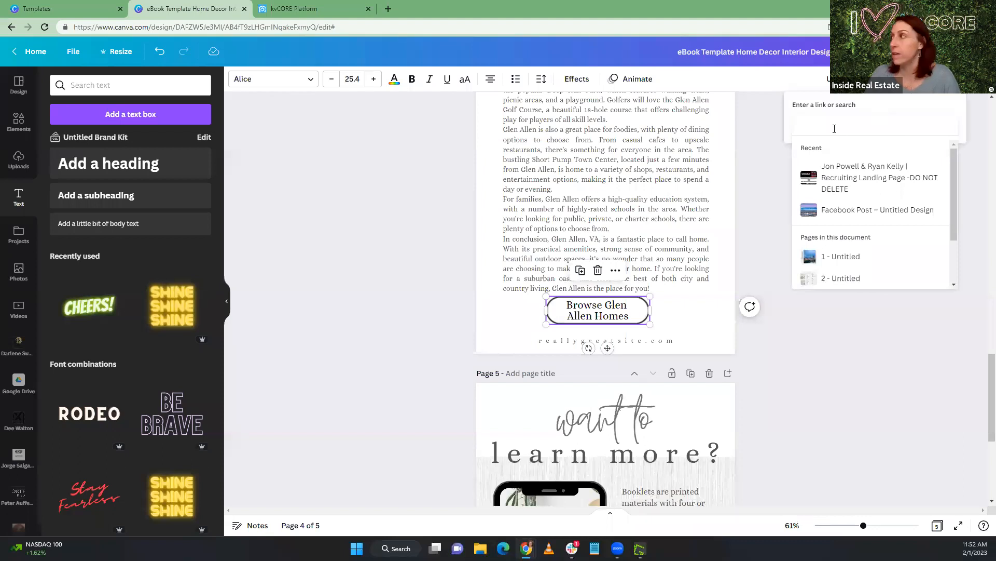
key("ctrl+v")
key("Return")
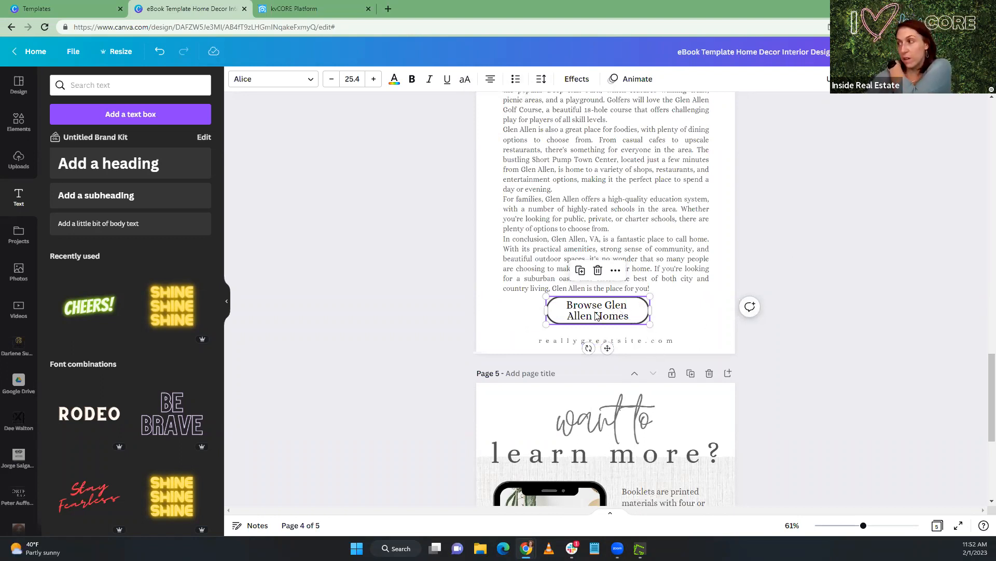
Delete the "want to learn more?" page at the end of the eBook
scroll(716, 318, "down", 3)
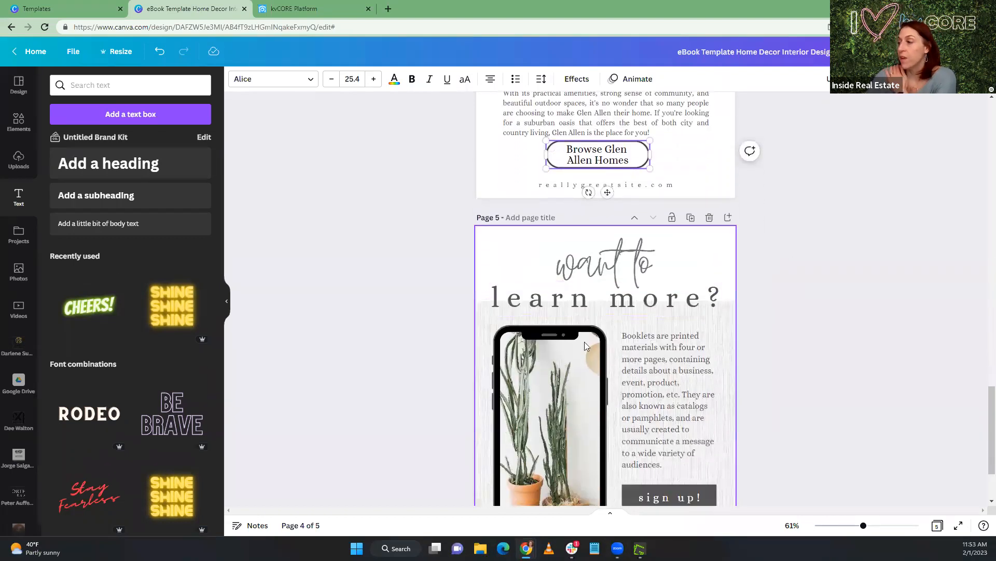
scroll(469, 347, "down", 2)
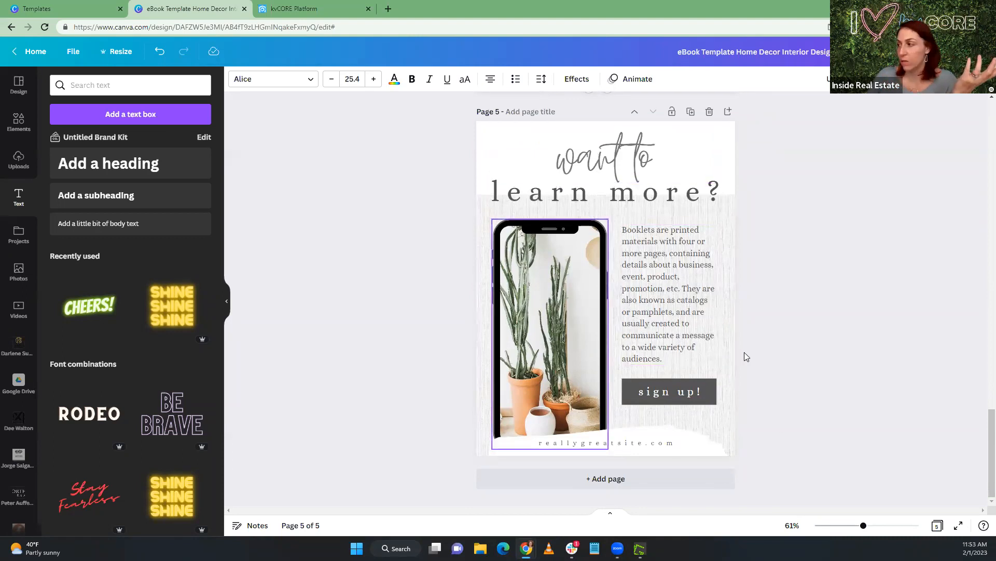
scroll(746, 356, "up", 3)
scroll(745, 356, "down", 2)
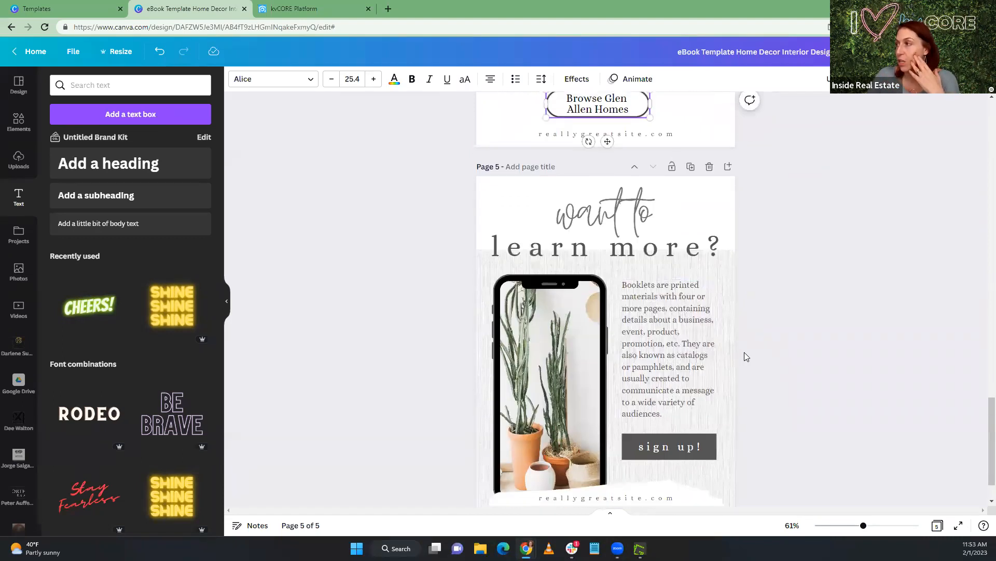
scroll(744, 351, "up", 2)
left_click(709, 269)
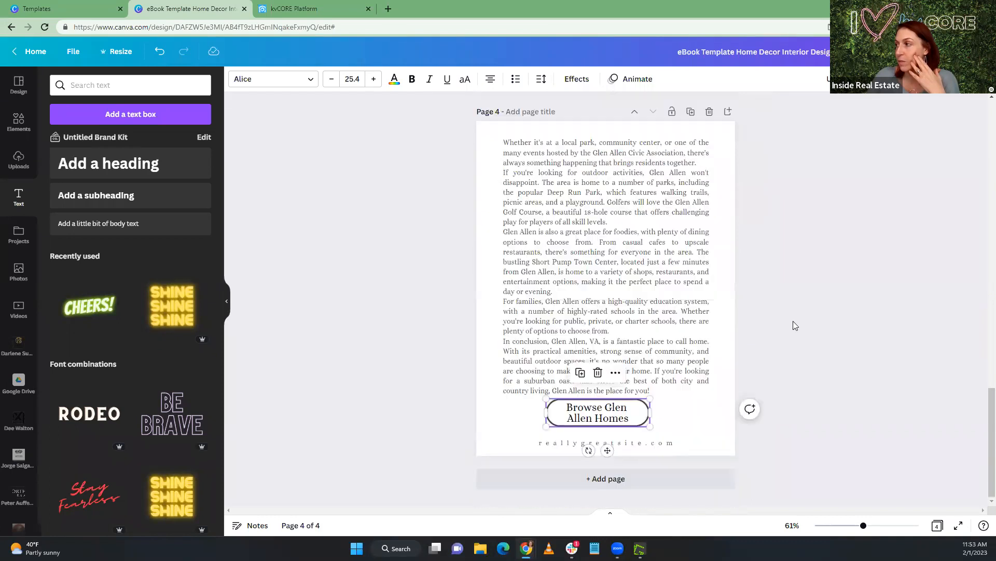
Duplicate both Glen Allen pages: the stats page with the house photo and the article page with the browse button
scroll(795, 319, "up", 5)
scroll(796, 319, "up", 4)
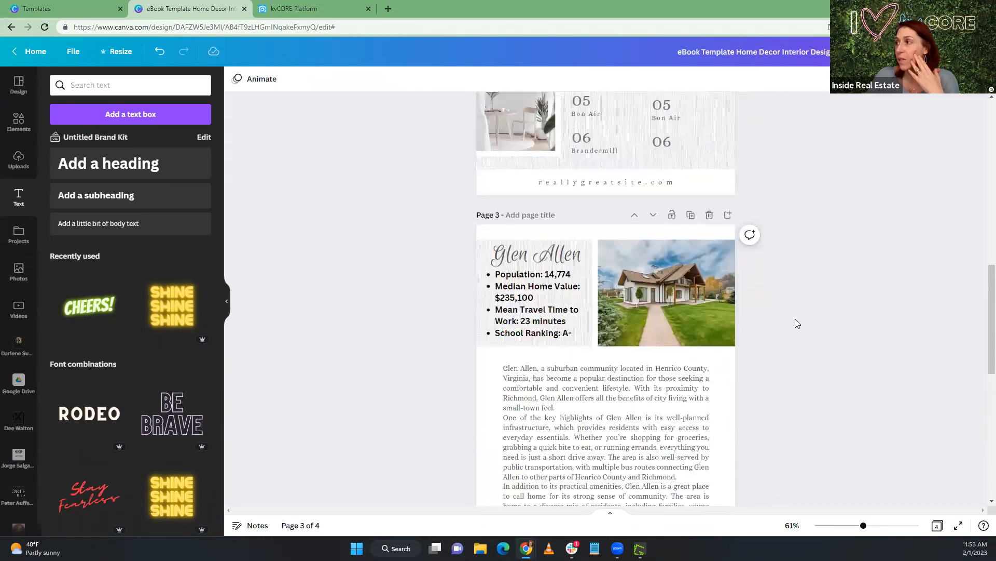
scroll(795, 320, "down", 1)
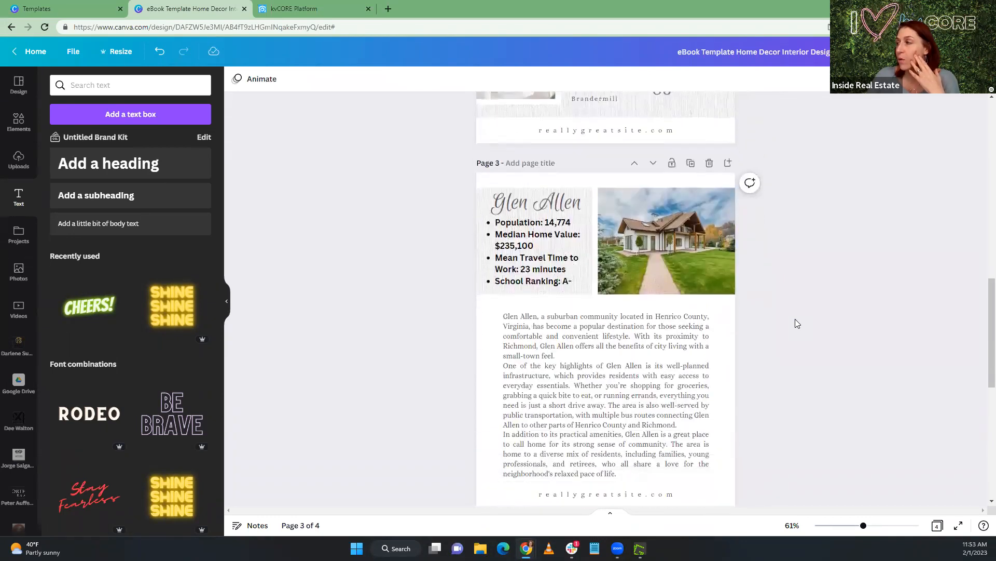
left_click(690, 163)
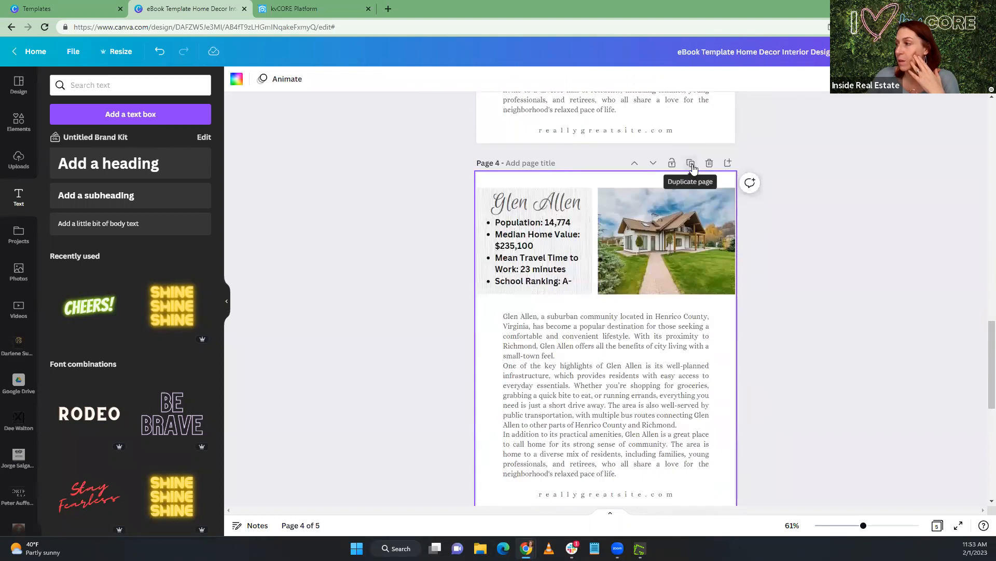
scroll(693, 164, "up", 5)
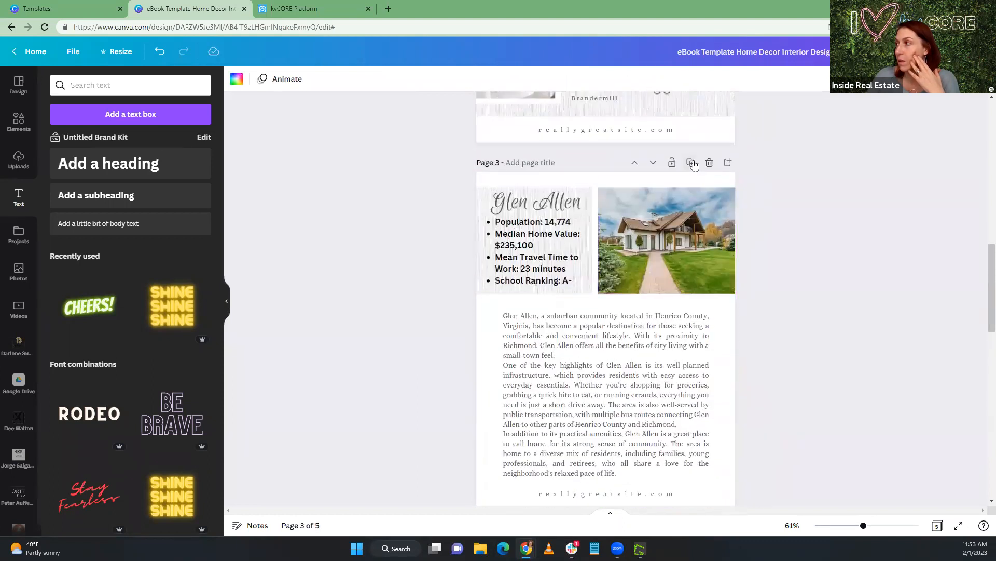
scroll(742, 233, "down", 10)
left_click(691, 163)
scroll(762, 229, "up", 10)
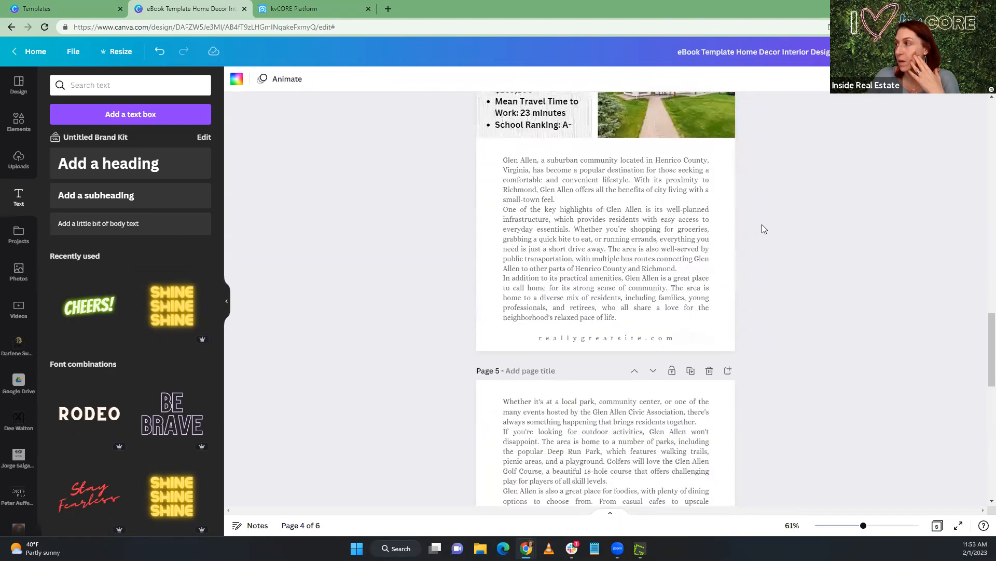
Move the duplicated Glen Allen stats page down one place so it follows the first article page
scroll(762, 229, "down", 5)
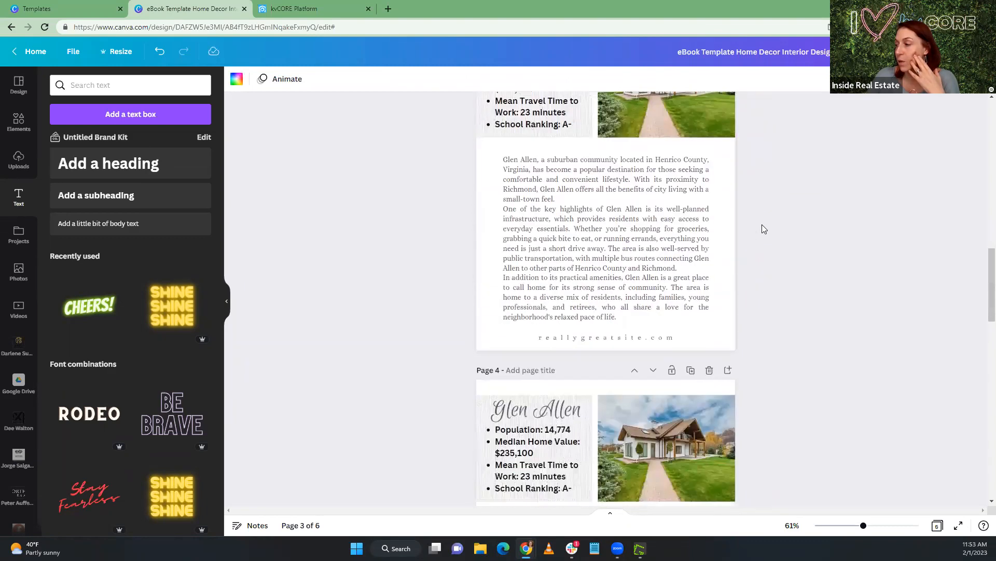
left_click(653, 215)
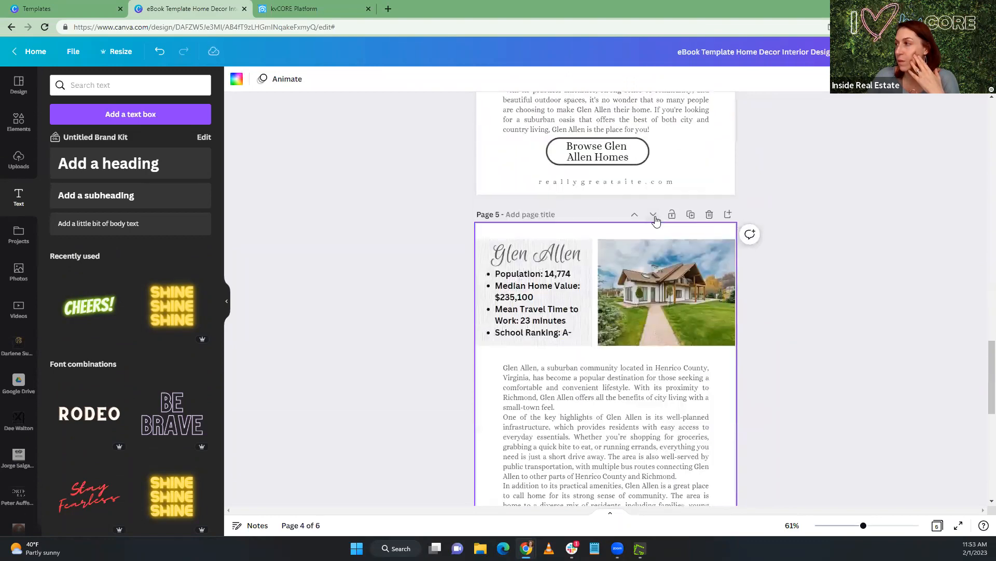
scroll(654, 222, "down", 9)
scroll(815, 284, "up", 14)
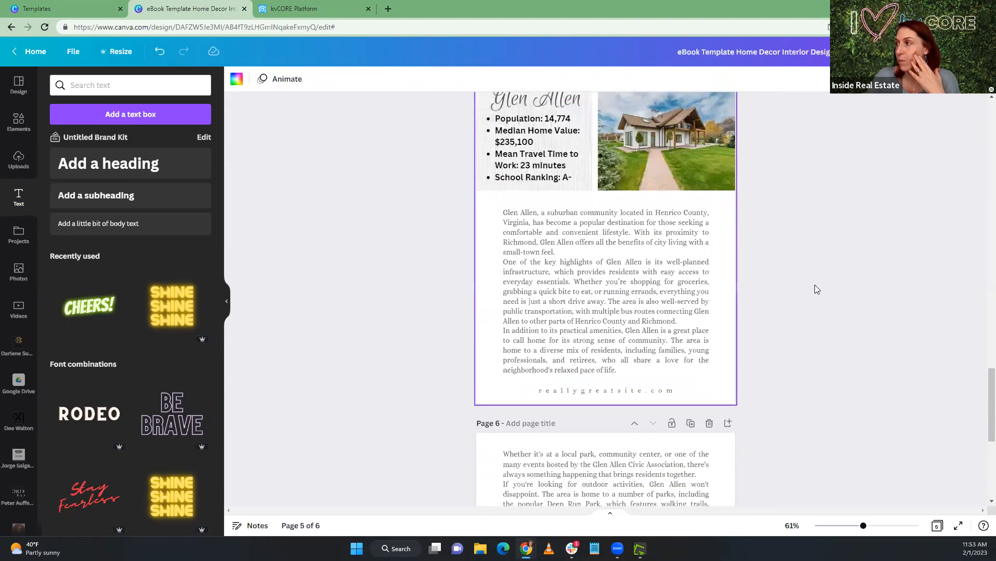
scroll(812, 282, "up", 7)
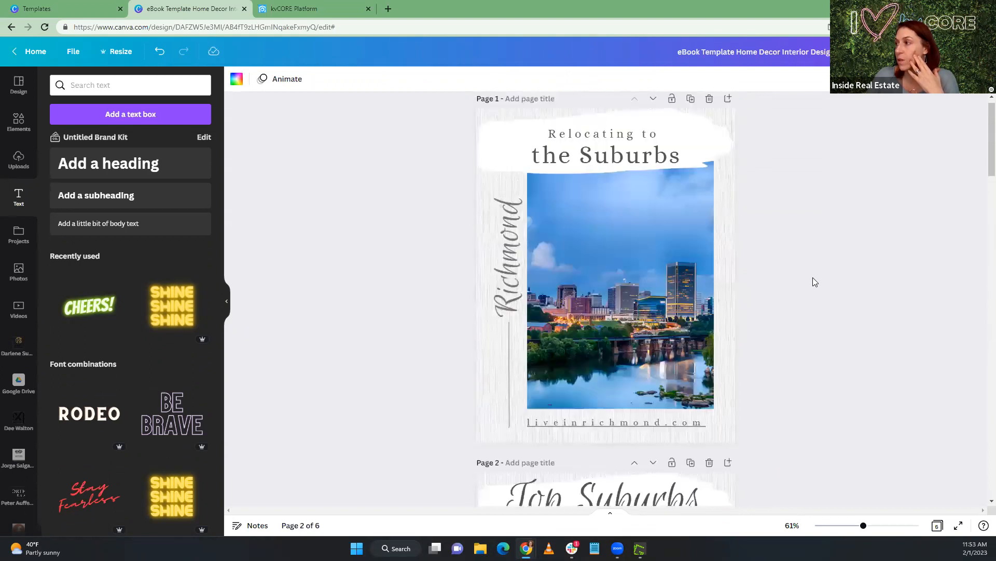
scroll(812, 282, "down", 4)
scroll(813, 282, "down", 12)
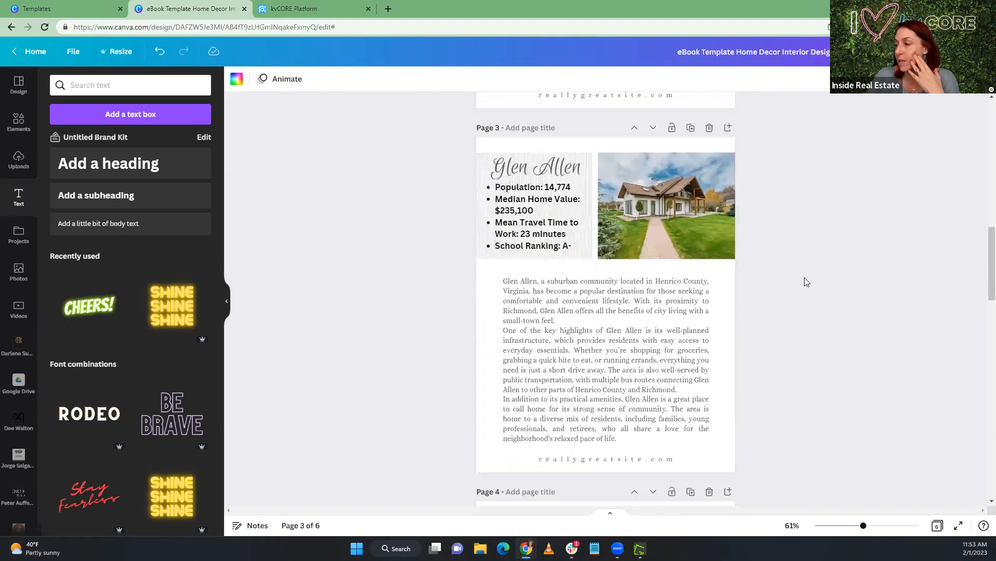
Change the "Glen Allen" heading on page 5 to "Mechanicsville"
left_click(503, 313)
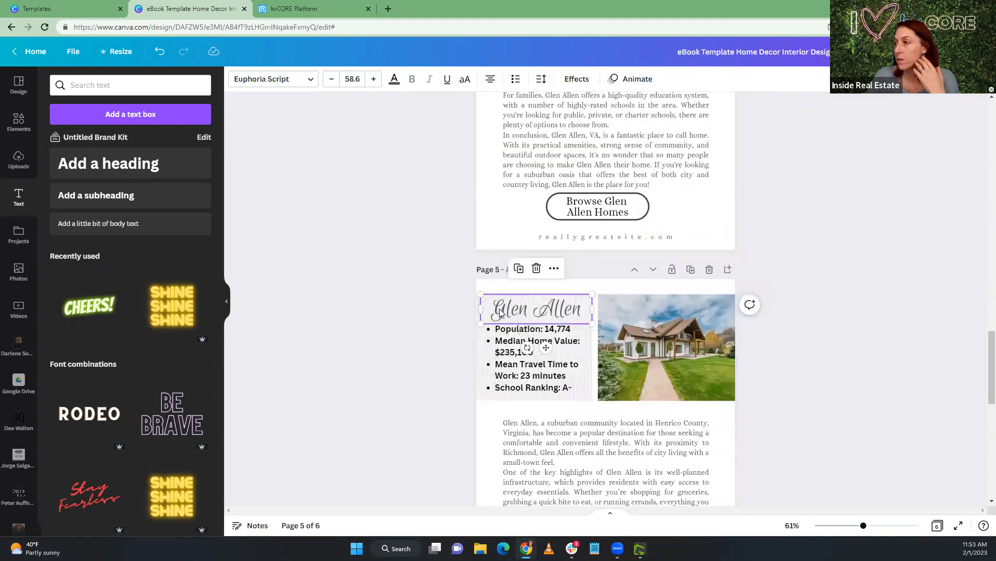
double_click(541, 310)
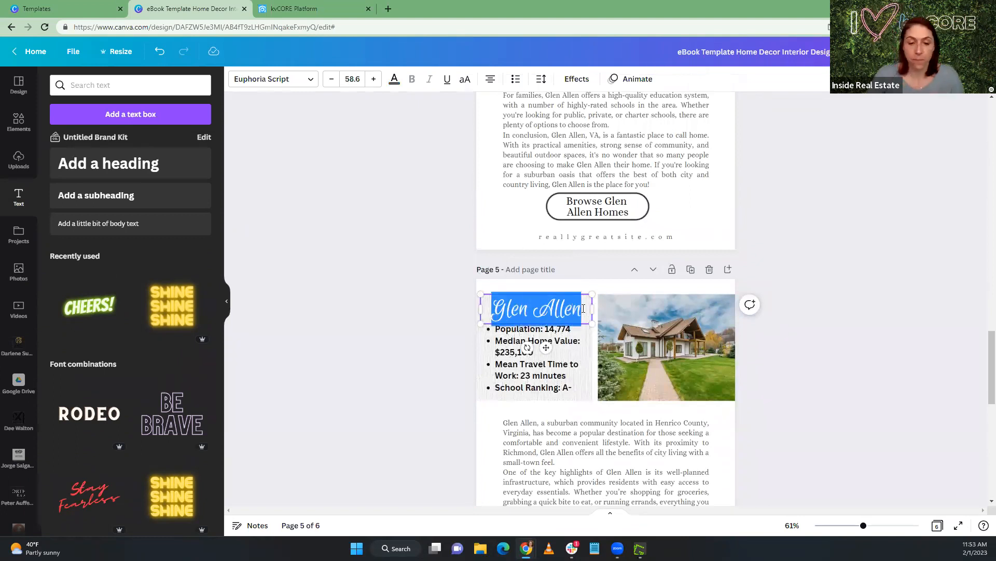
type("Mechani")
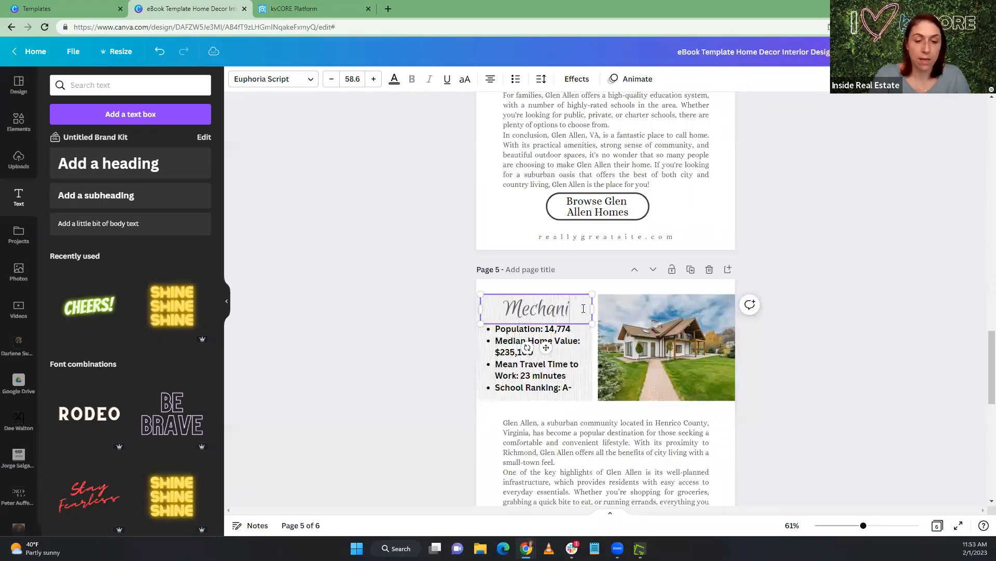
type("csville")
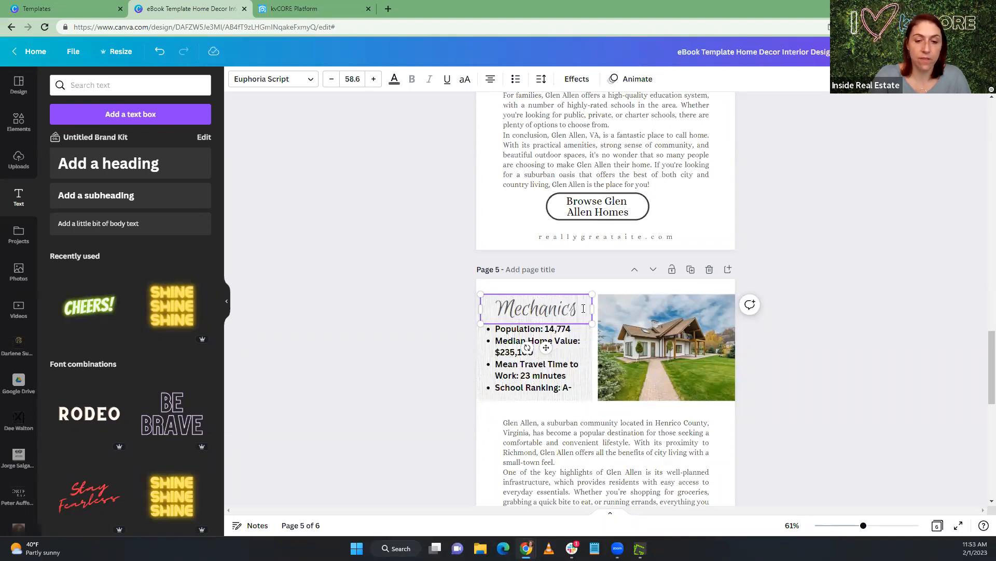
Replace page 5's bullets with the Richmond Burbs Google Doc's Mechanicsville stats: population 36,348, median home value $237,500, travel time 24 minutes, school ranking A-
left_click(561, 350)
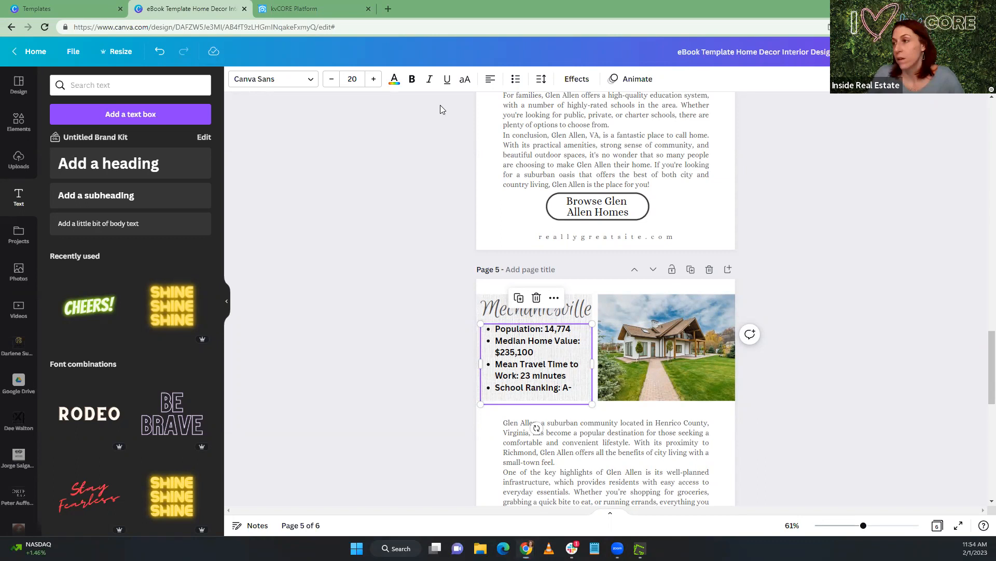
left_click_drag(440, 105, 466, 113)
scroll(466, 336, "down", 10)
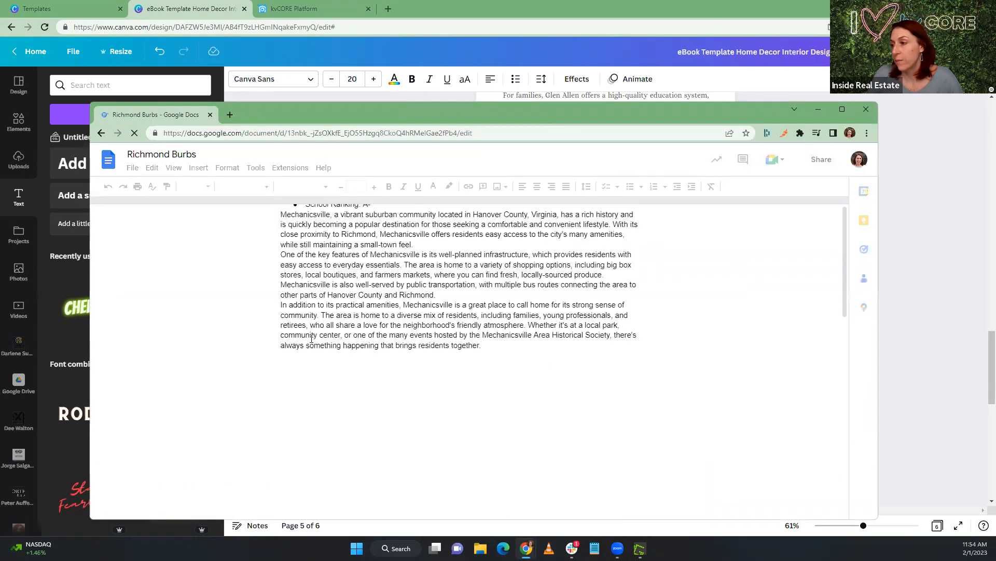
left_click(295, 325)
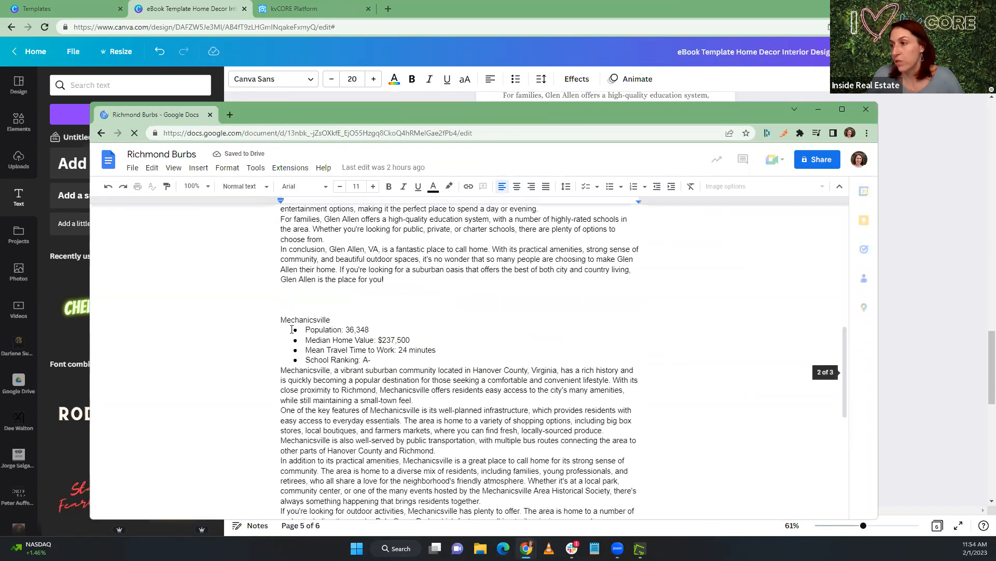
left_click(377, 359, "shift")
key("ctrl+c")
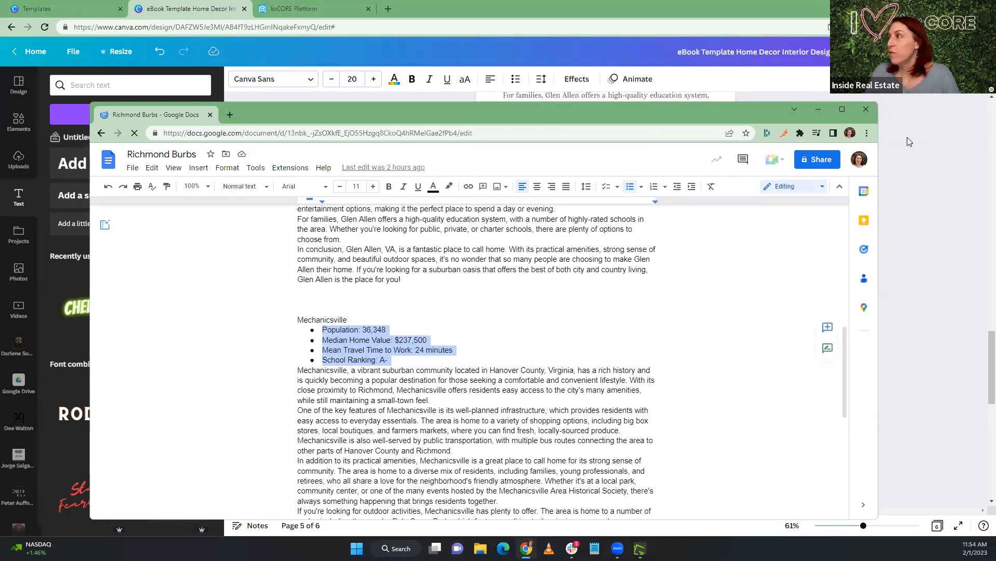
left_click(952, 194)
left_click(552, 362)
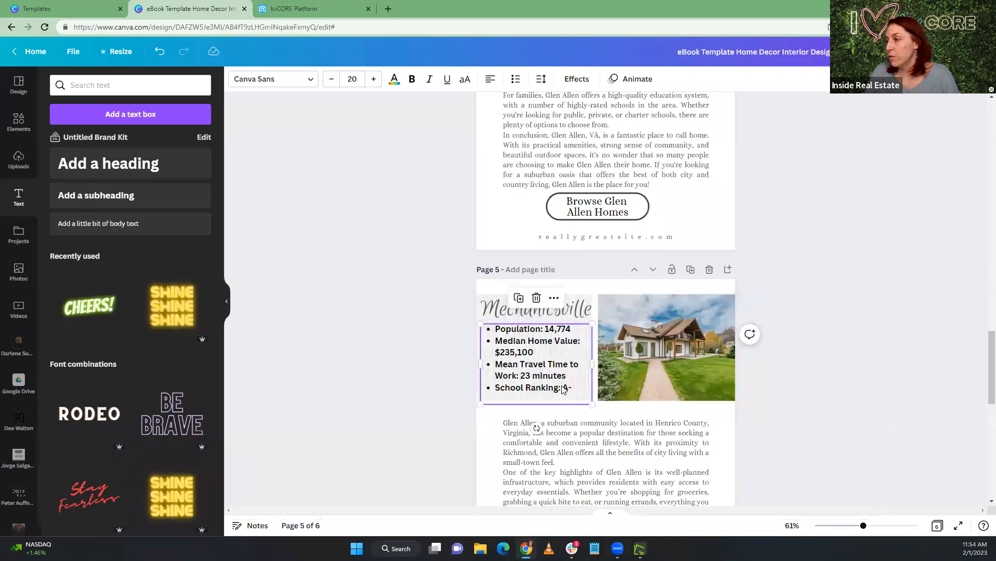
left_click_drag(571, 387, 493, 330)
key("ctrl+v")
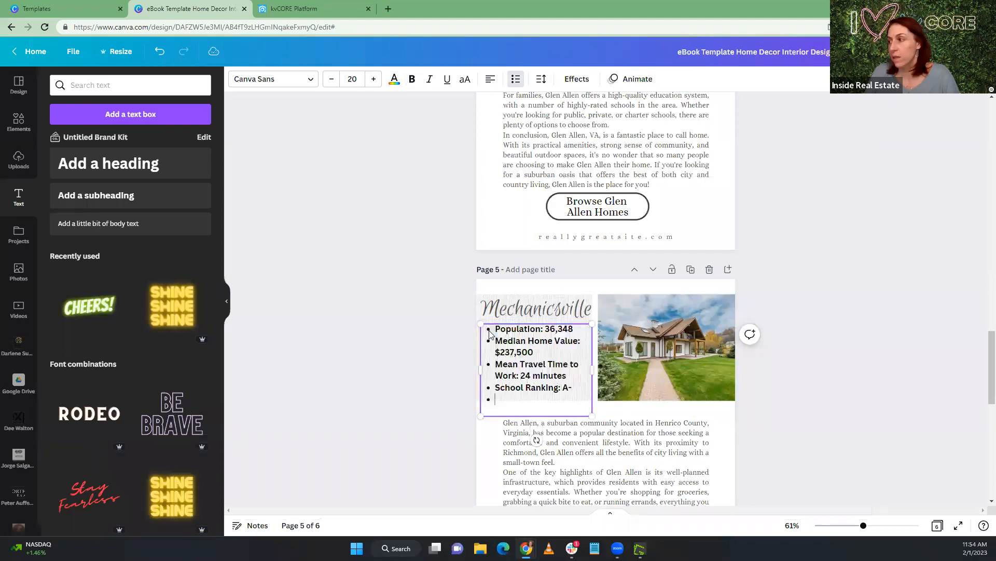
key("BackSpace")
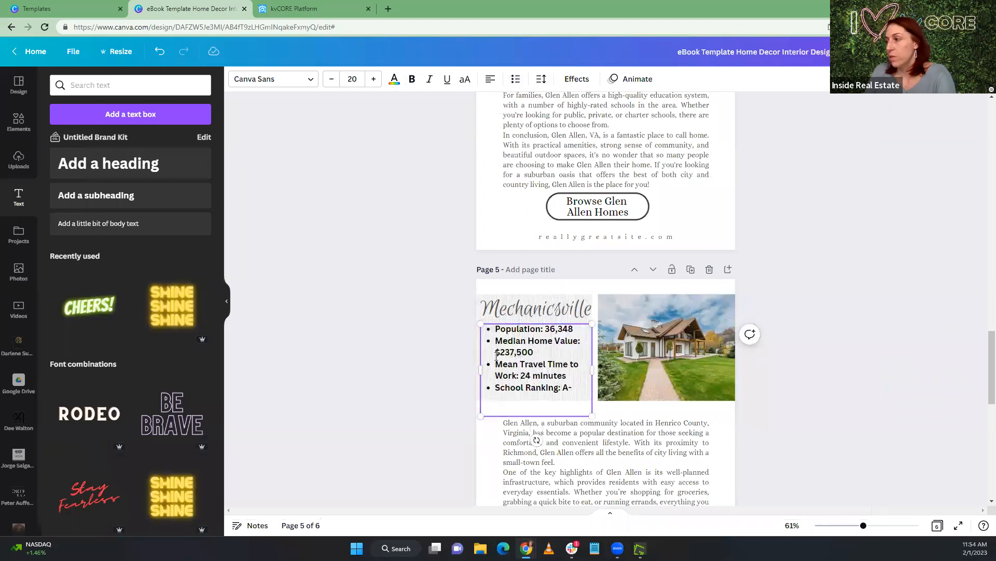
left_click(572, 386)
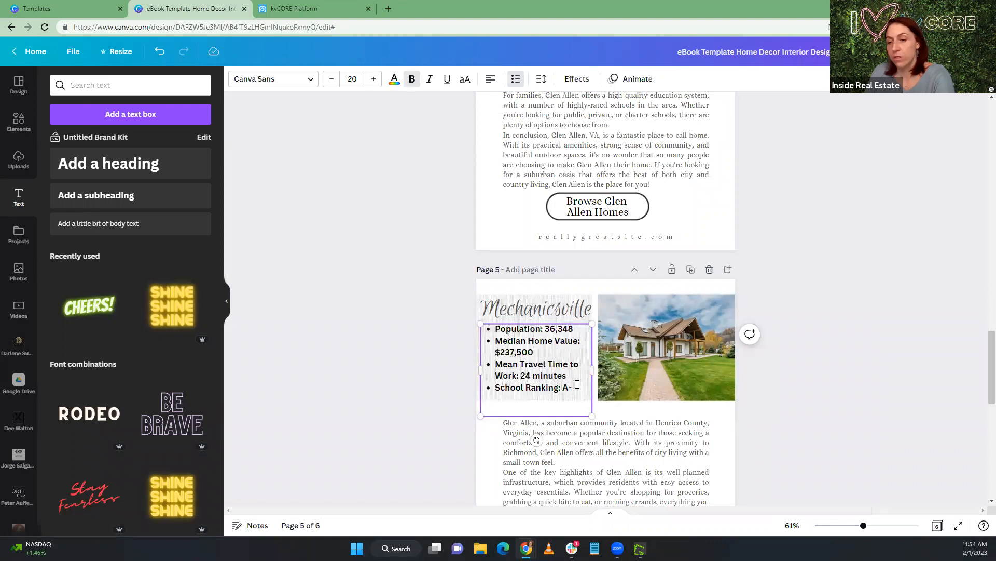
key("ctrl+shift+8")
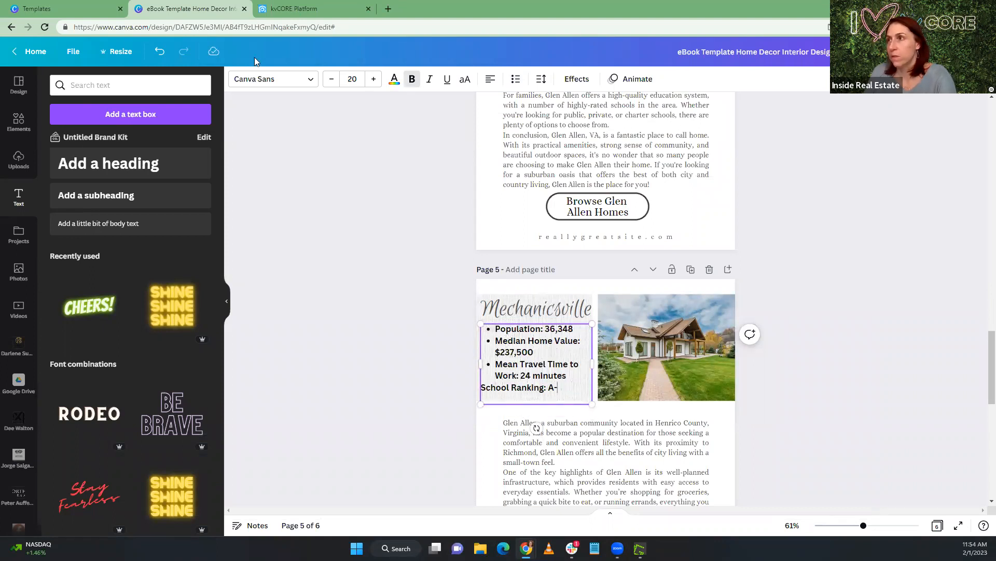
left_click(159, 50)
left_click(355, 326)
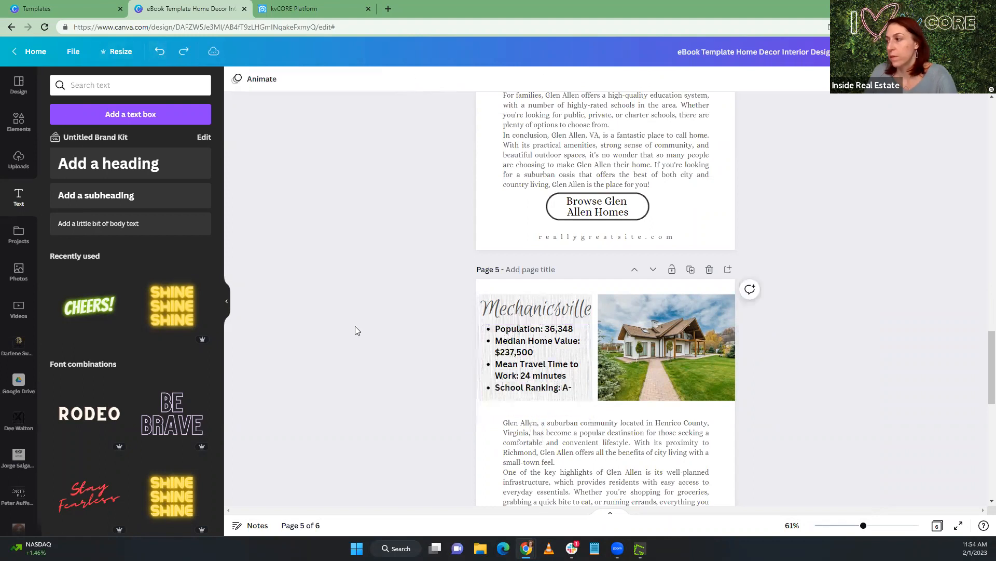
Copy the full Mechanicsville article below the stats in the Richmond Burbs Google Doc, through "Mechanicsville is the place for you!"
scroll(397, 382, "down", 3)
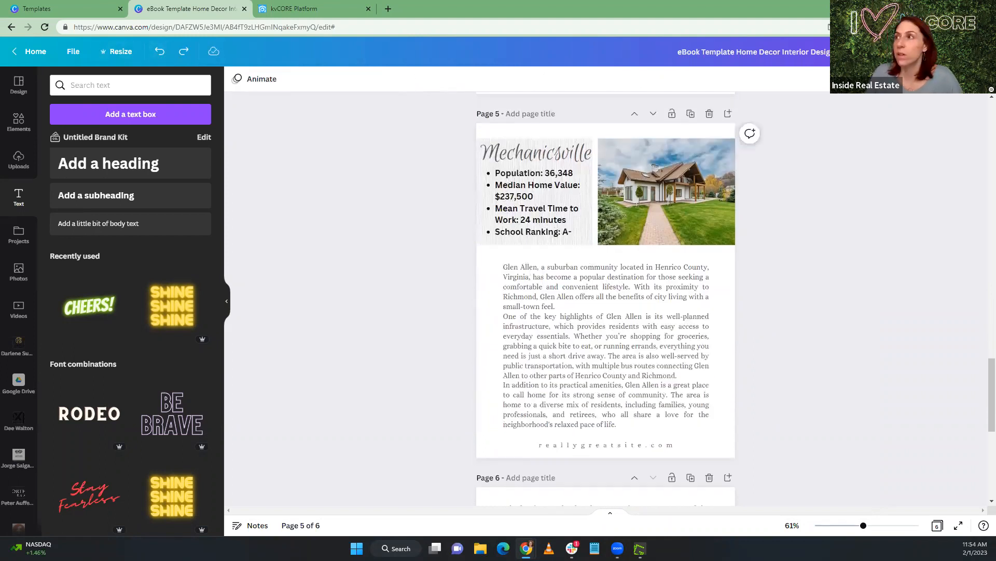
left_click(280, 9)
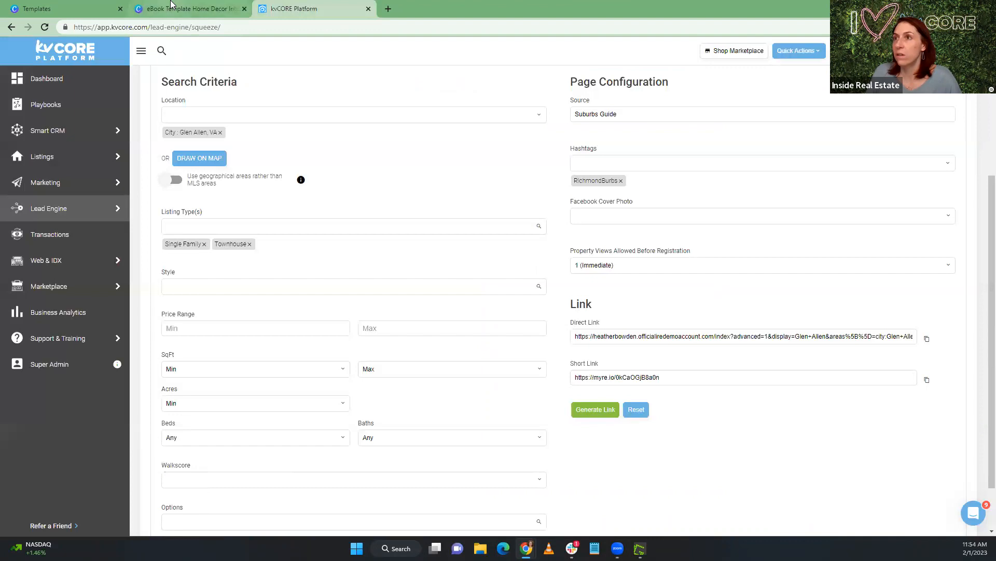
left_click(171, 6)
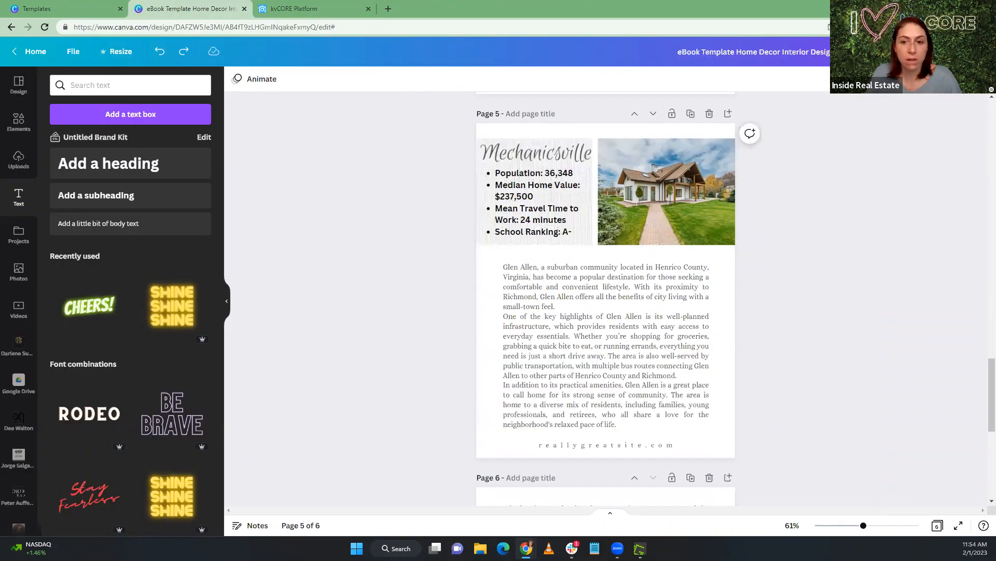
key("alt+Tab")
scroll(306, 276, "down", 2)
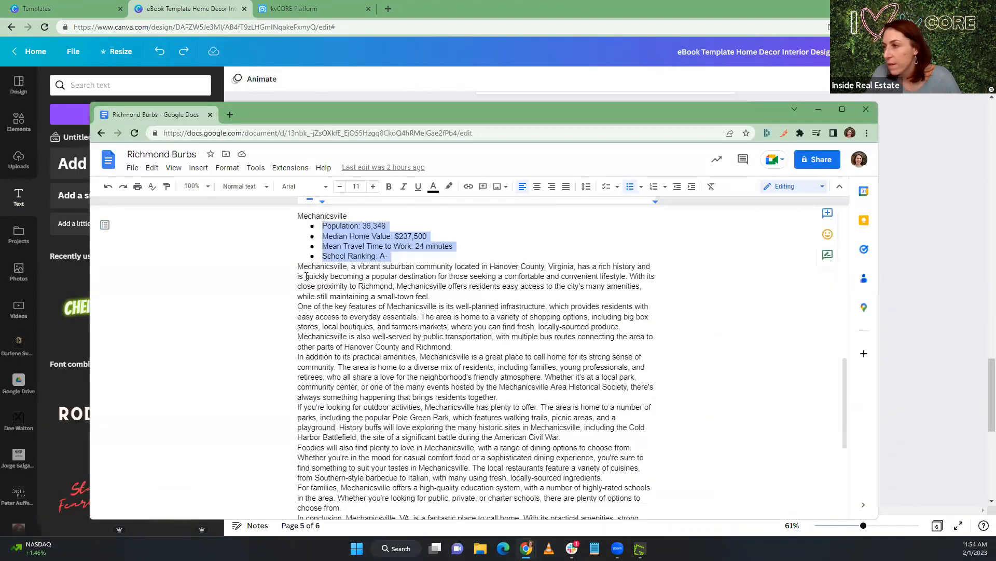
left_click_drag(296, 266, 420, 397)
key("ctrl+c")
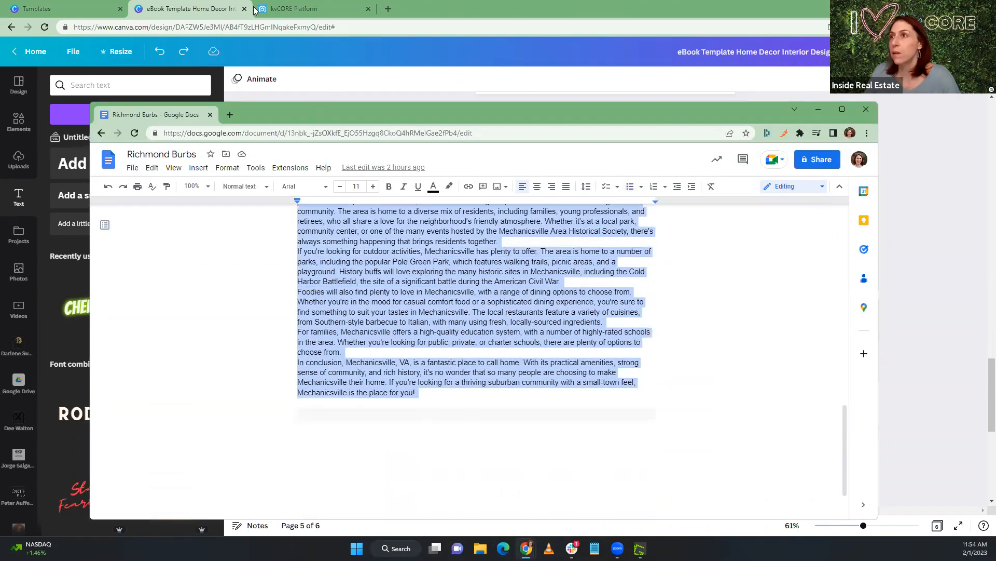
Replace the Glen Allen article text on page 5 of the Canva eBook with the copied Mechanicsville article
left_click(76, 5)
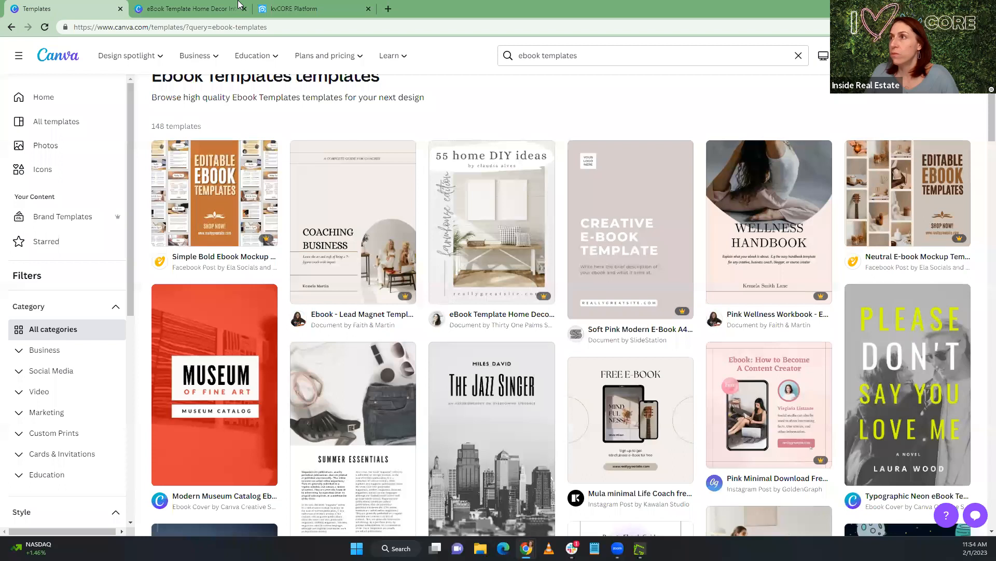
left_click(239, 8)
left_click(505, 268)
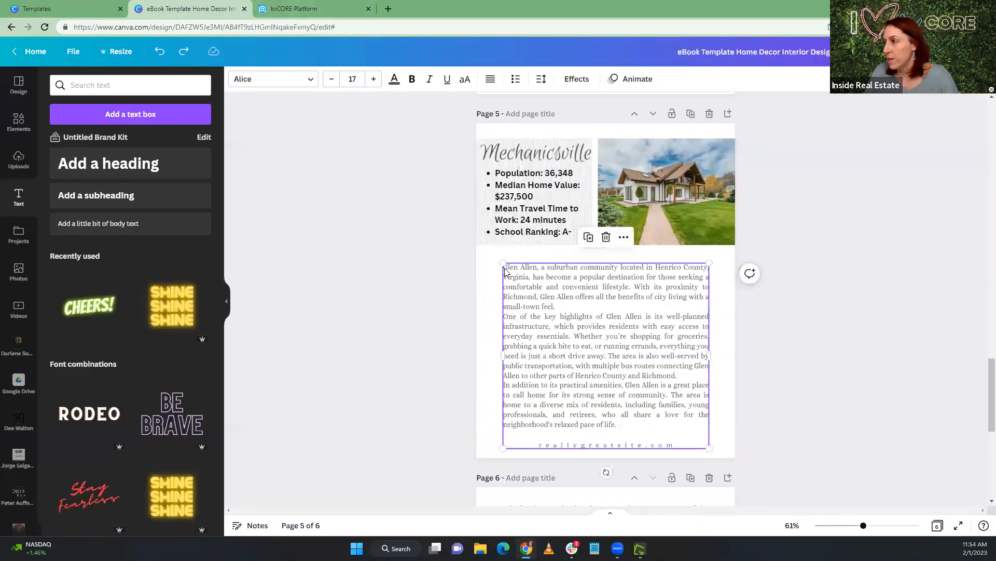
left_click_drag(504, 267, 643, 421)
key("ctrl+v")
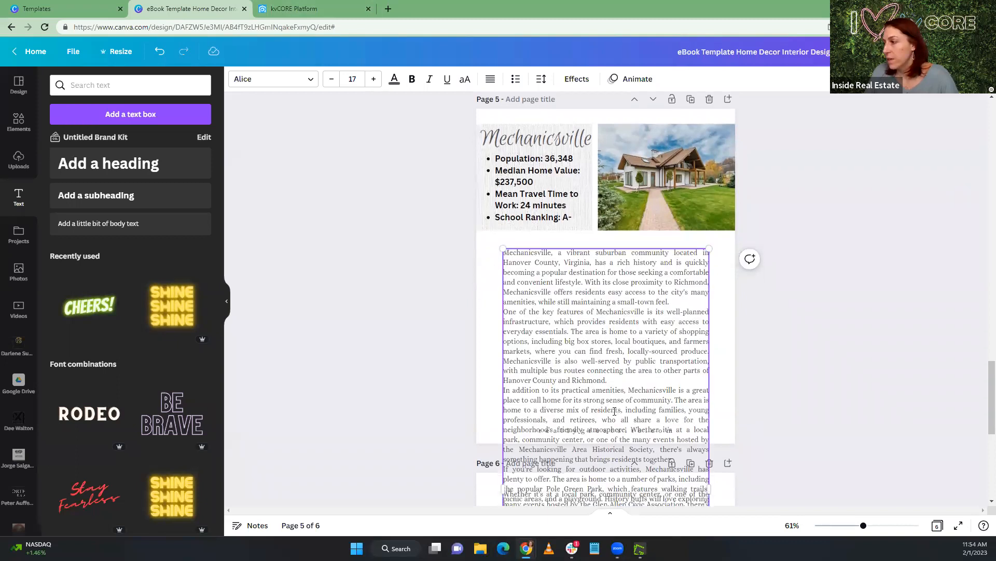
Move the overflowing text from "The area is home to a diverse mix" onto page 6, replacing its Glen Allen article, and delete the "In conclusion" paragraph
scroll(541, 383, "down", 1)
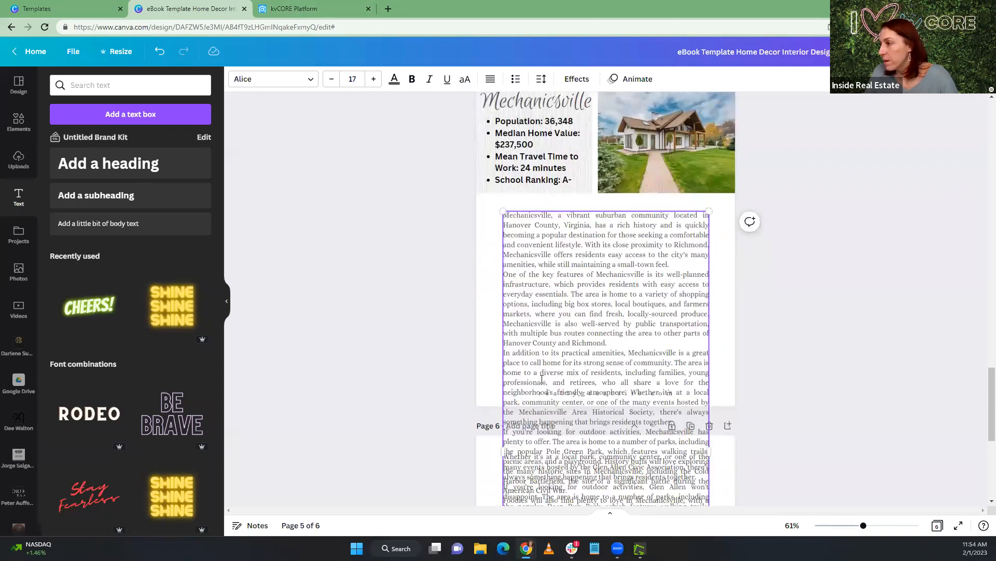
scroll(538, 366, "down", 1)
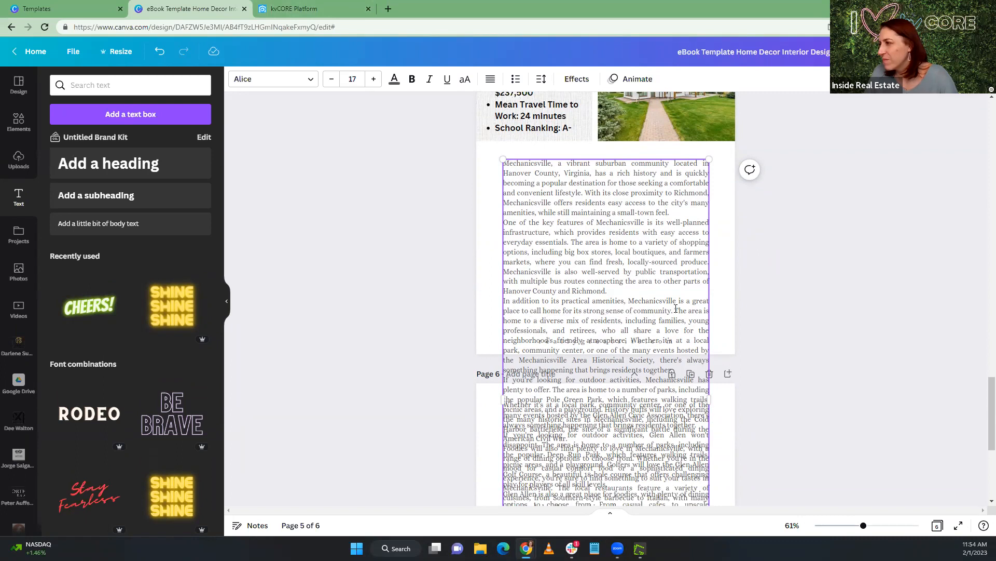
left_click_drag(676, 309, 677, 348)
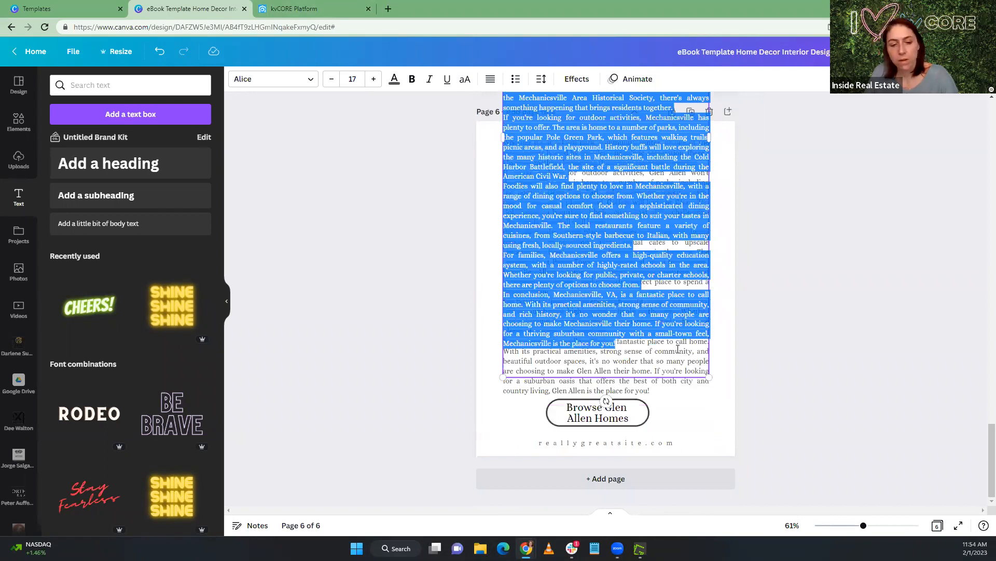
left_click(657, 389)
left_click(655, 389)
left_click_drag(655, 390, 477, 125)
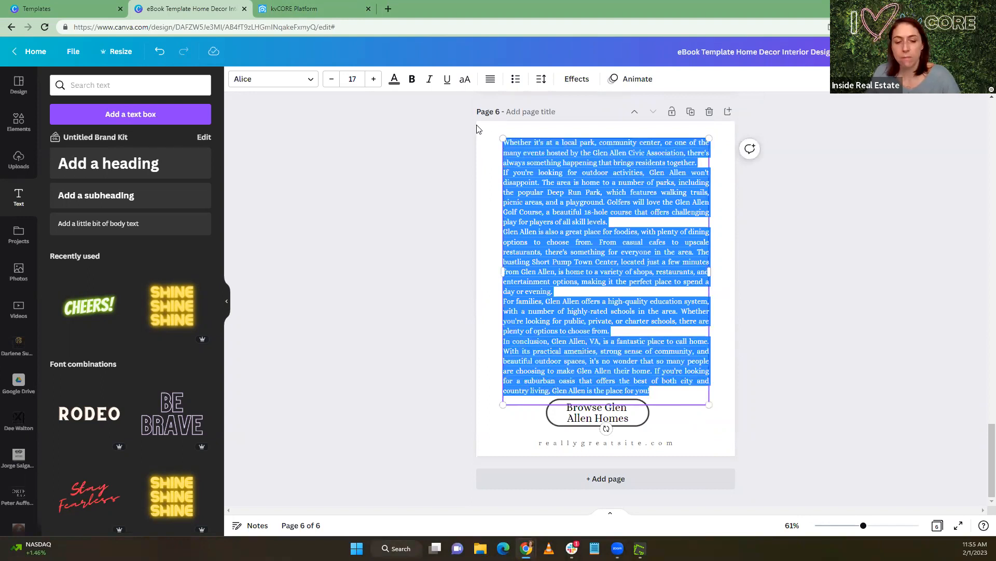
key("ctrl+v")
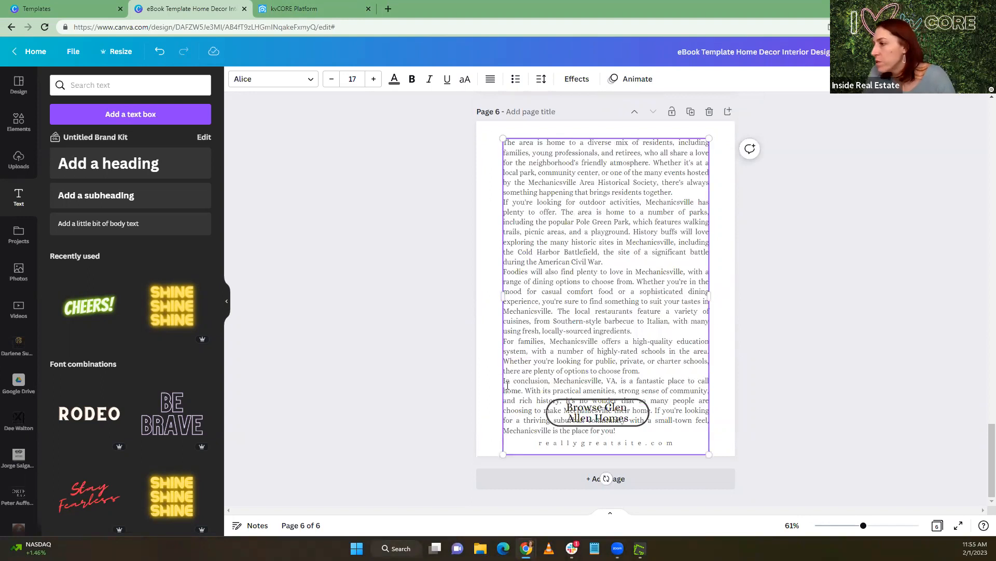
left_click_drag(504, 382, 639, 436)
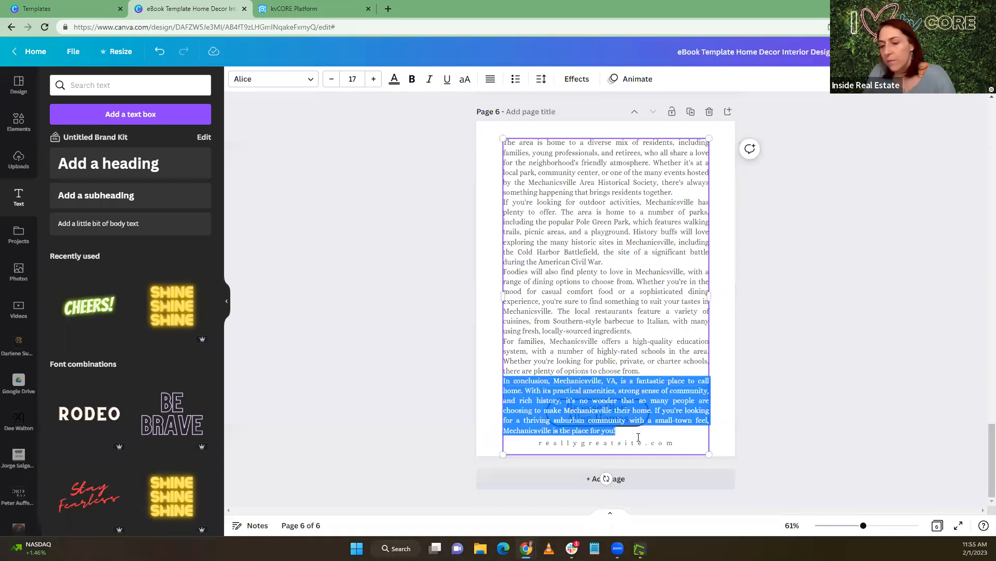
key("BackSpace")
Change the button label at the end of page 6 to "Browse Mechanicsville Homes"
left_click(596, 418)
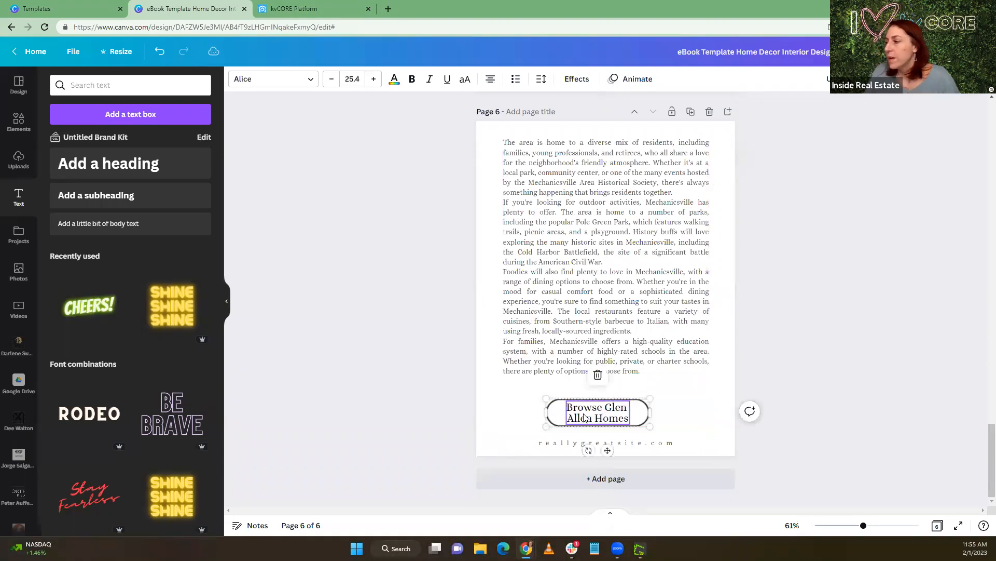
left_click(610, 417)
mouse_move(599, 418)
left_mouse_down()
mouse_move(623, 419)
mouse_move(592, 416)
left_mouse_up()
left_click(608, 407)
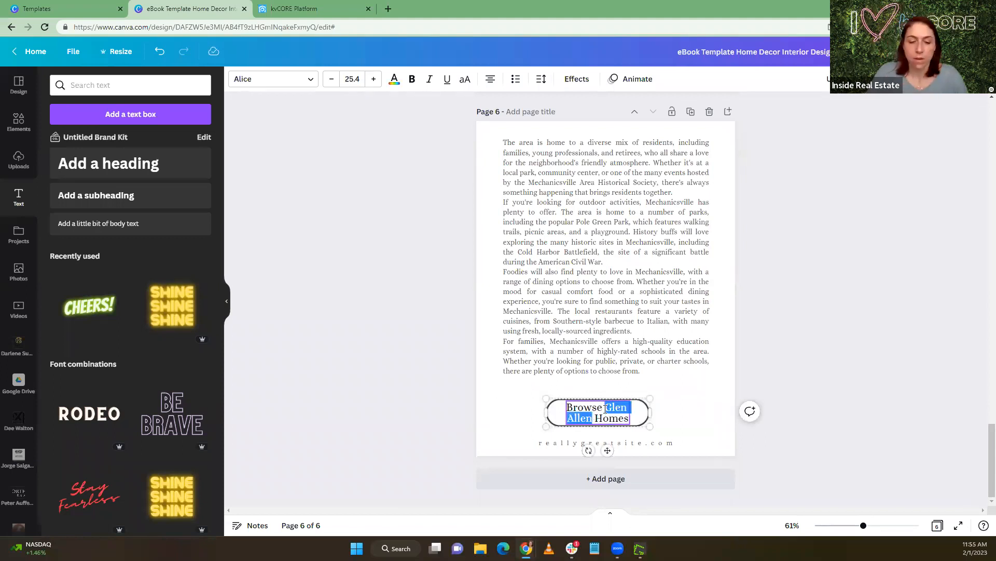
type("Mechanic")
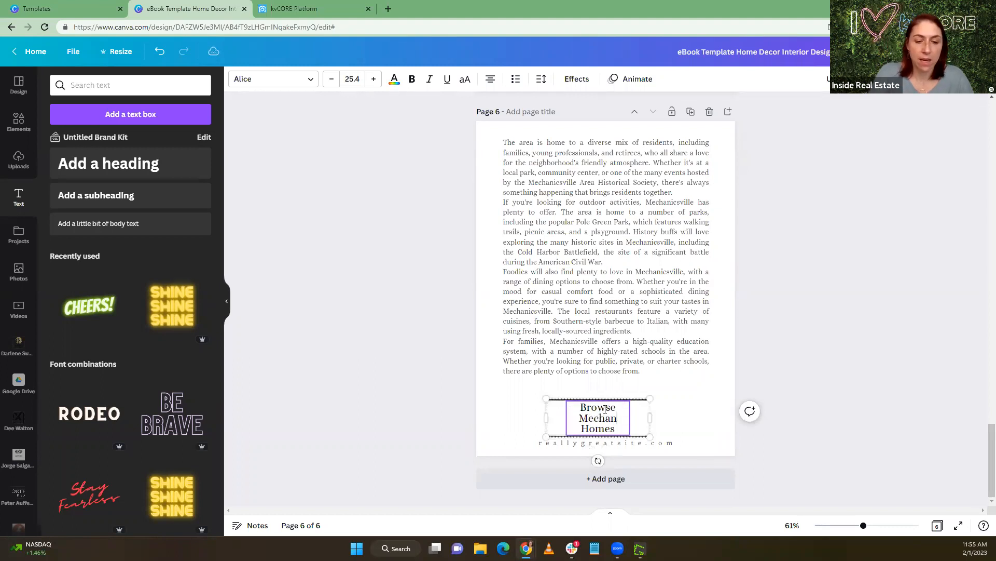
type("sville")
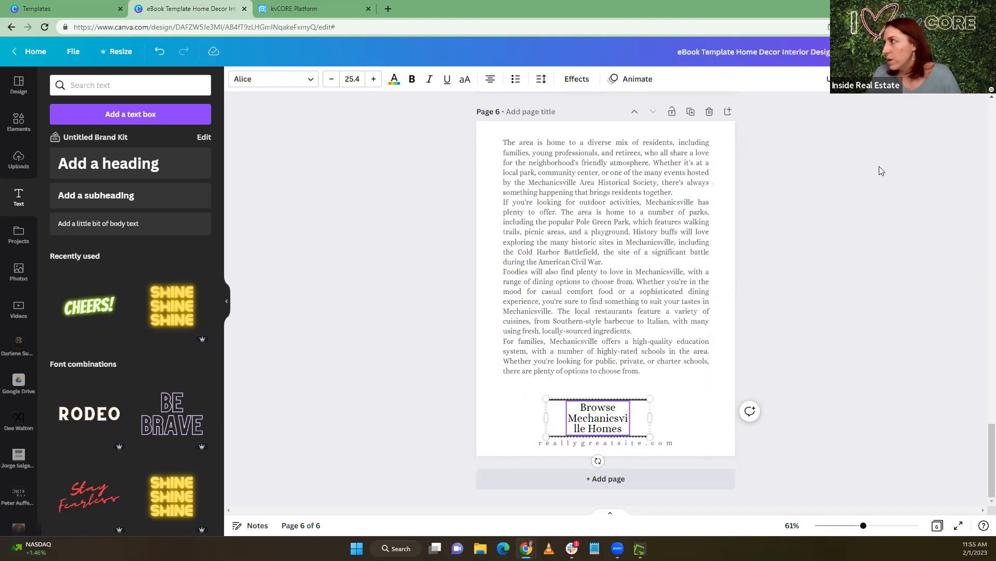
Widen and recentre the "Browse Mechanicsville Homes" label so "Mechanicsville" fits on one line, and delete the stretched button outline behind it
left_click(568, 424)
left_click_drag(565, 418, 543, 418)
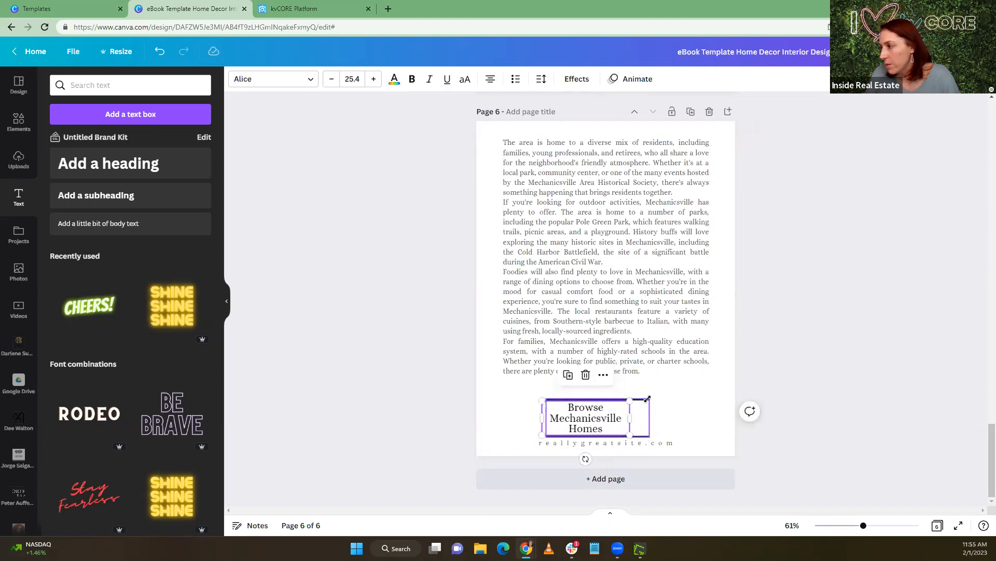
left_click(647, 398)
left_click_drag(661, 397, 691, 386)
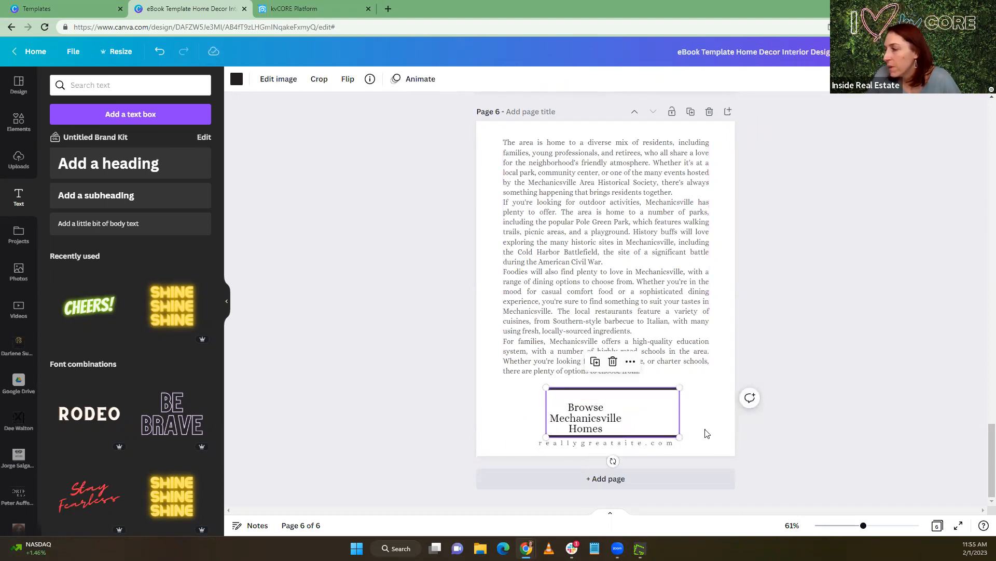
left_click(703, 432)
left_click(637, 431)
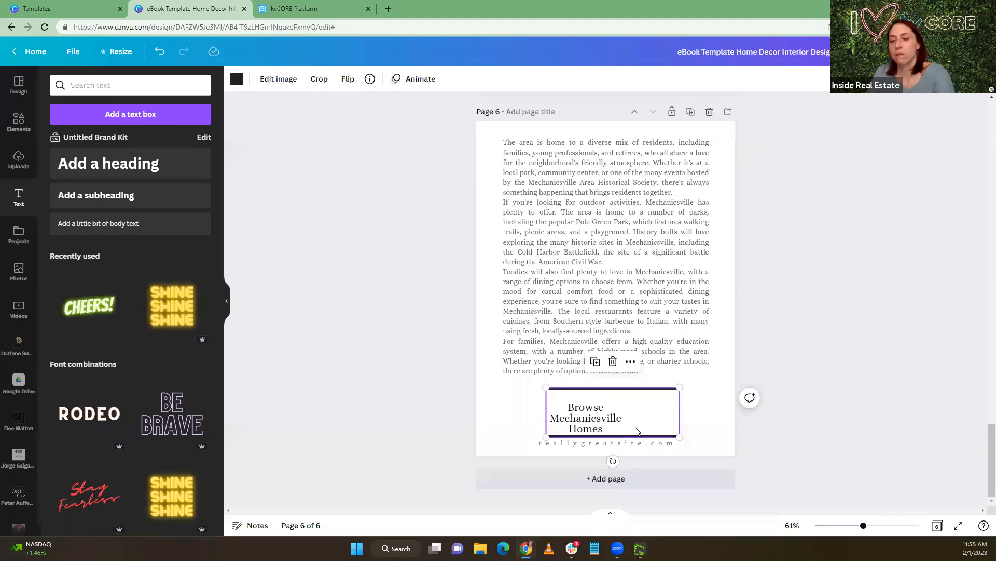
key("Delete")
left_click_drag(596, 411, 606, 408)
Copy the "Browse Glen Allen Homes" button from page 4 and paste it beneath the article on page 6
scroll(609, 296, "up", 10)
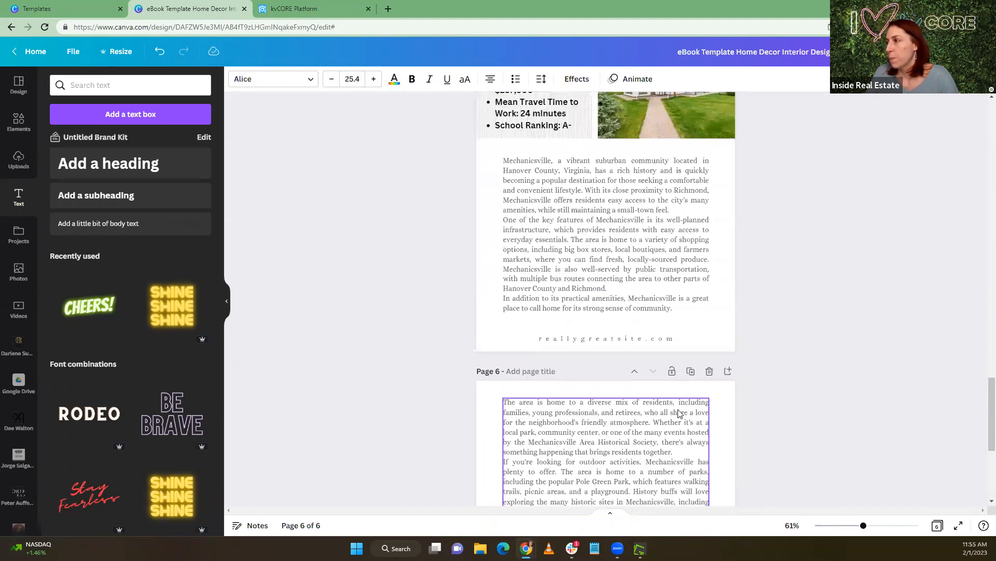
scroll(609, 296, "up", 1)
left_click(642, 266)
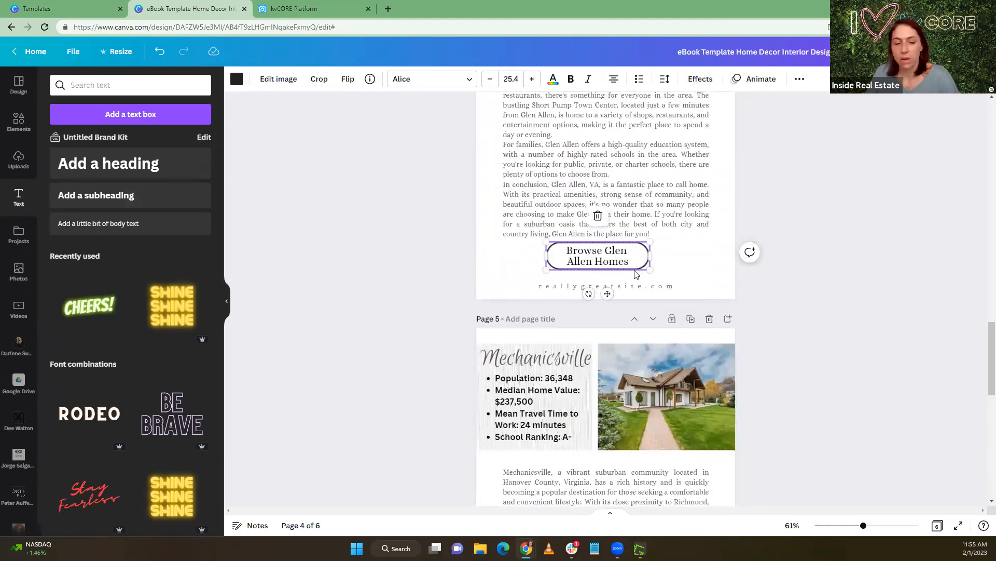
key("ctrl+v")
left_click_drag(636, 259, 672, 388)
scroll(644, 343, "down", 6)
scroll(652, 322, "down", 5)
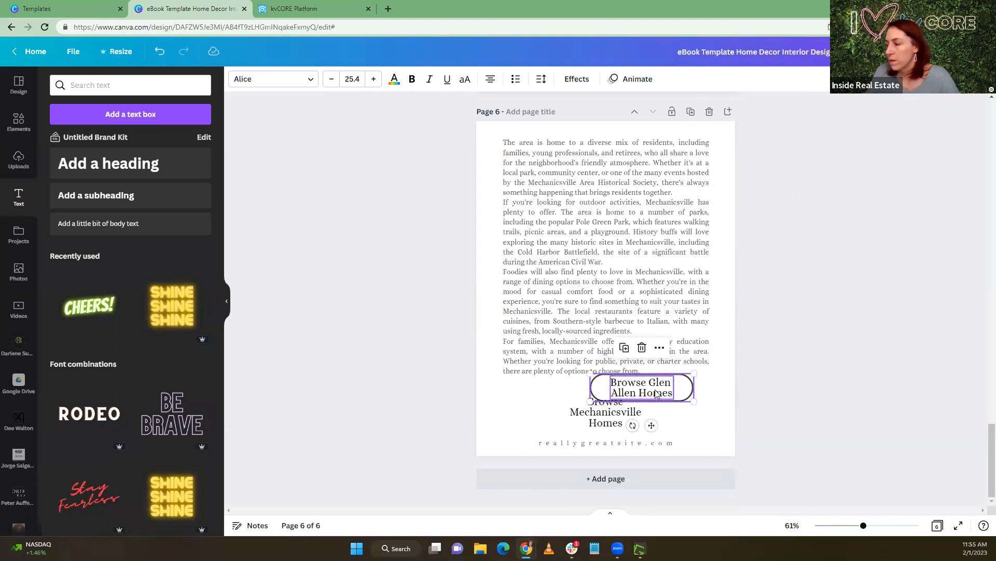
key("Delete")
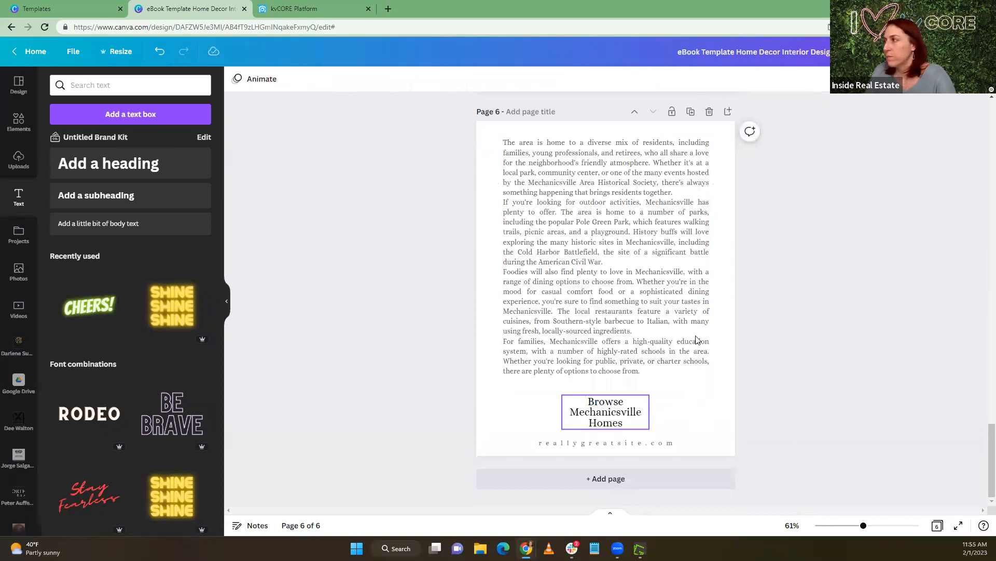
right_click(662, 393)
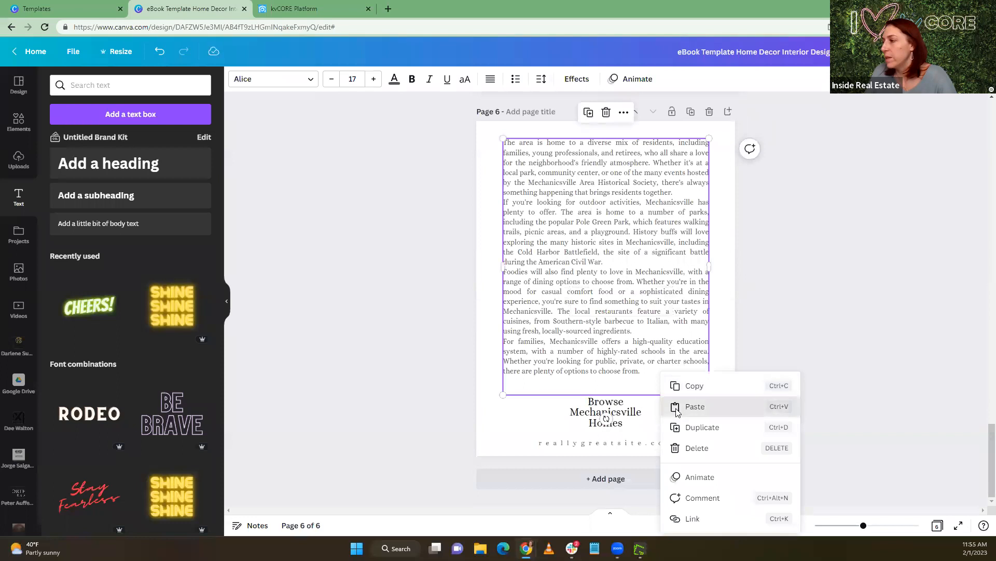
left_click(690, 407)
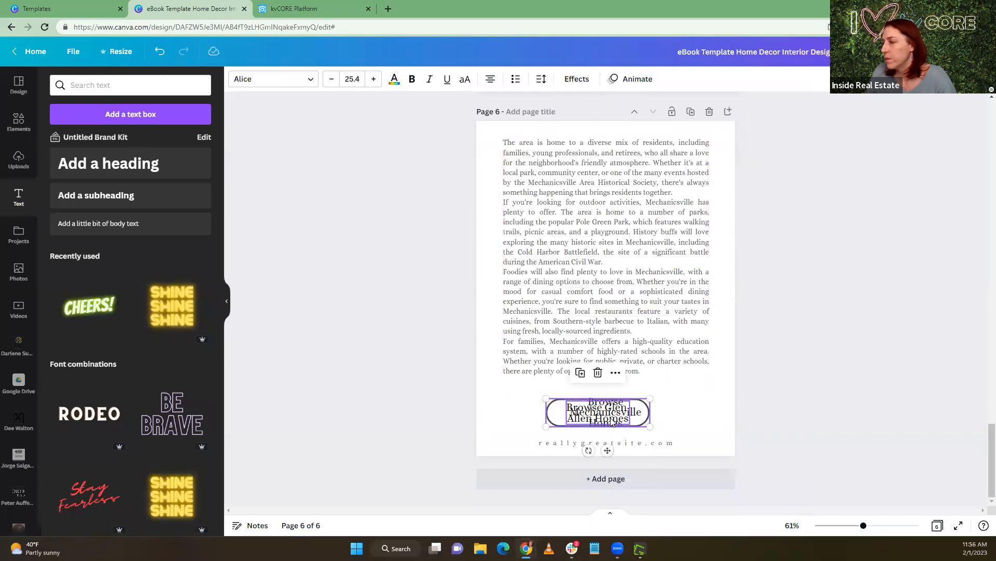
Separate the "Browse Glen Allen Homes" label from the pasted button on page 6 and delete it, keeping the outline
left_click(716, 421)
left_click_drag(592, 420, 684, 413)
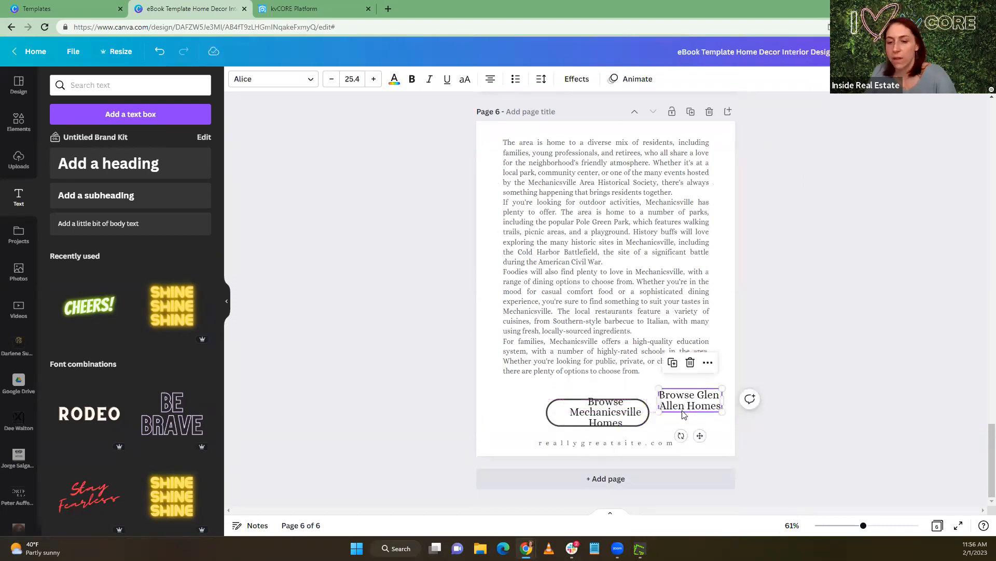
key("Delete")
Enlarge the rounded outline, widen the "Browse Mechanicsville Homes" label to two lines, and centre both as one button on page 6
left_click(557, 420)
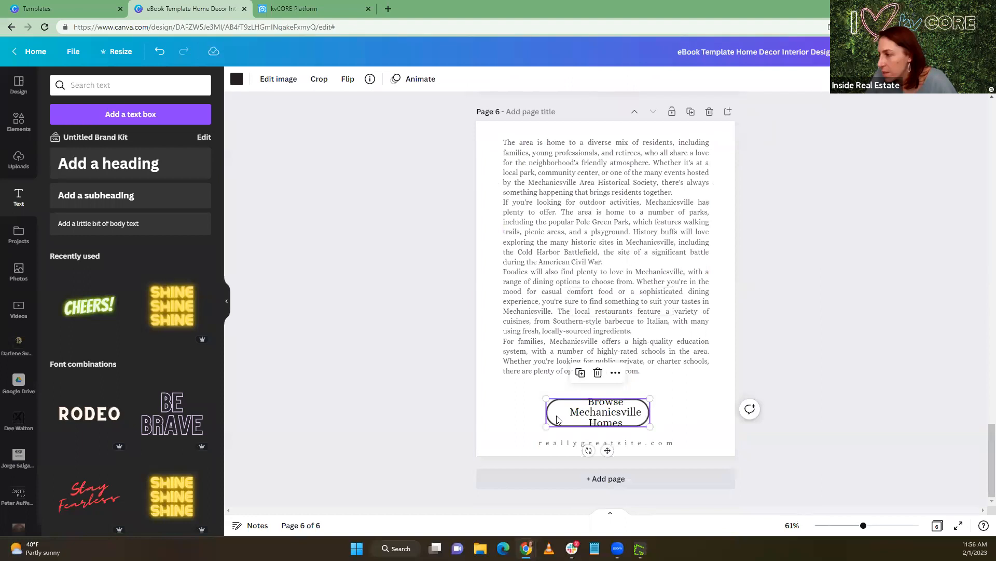
mouse_move(597, 418)
left_mouse_down()
mouse_move(638, 395)
mouse_move(592, 417)
left_mouse_up()
left_click_drag(519, 415, 482, 413)
mouse_move(576, 409)
left_mouse_down()
mouse_move(638, 415)
mouse_move(569, 420)
mouse_move(579, 428)
left_mouse_up()
left_click(617, 392)
left_click_drag(666, 402, 690, 400)
left_click(688, 409)
left_click_drag(613, 415, 613, 421)
left_click(712, 411)
left_click_drag(804, 425, 601, 404)
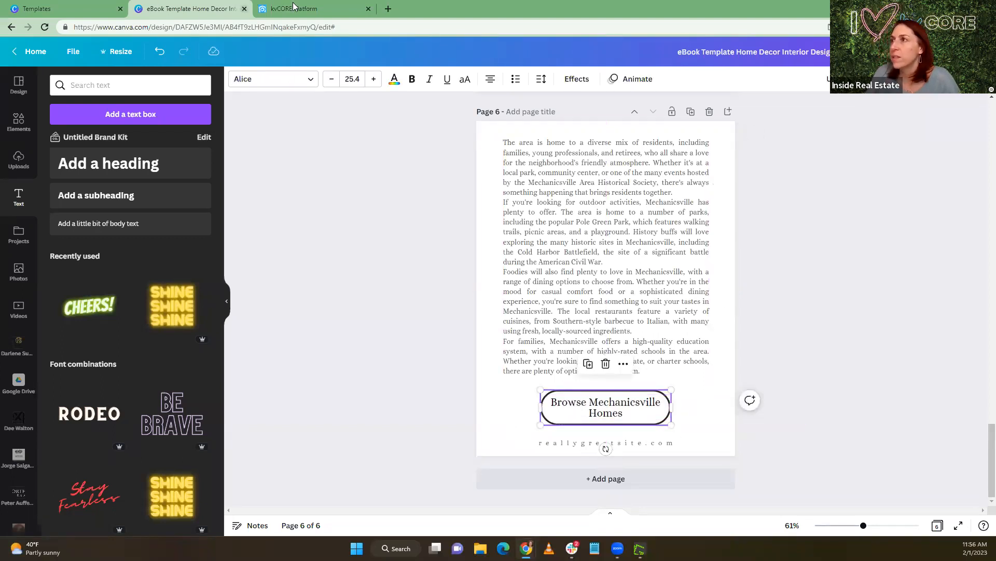
Switch to kvCORE and replace the squeeze page's Glen Allen location with City: Mechanicsville, VA
left_click(294, 9)
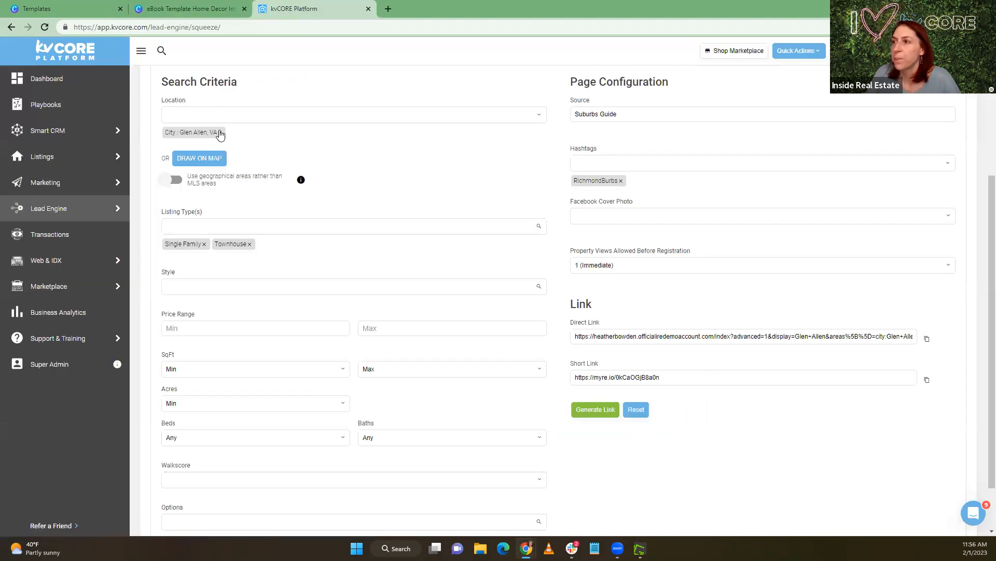
left_click(220, 132)
type("M")
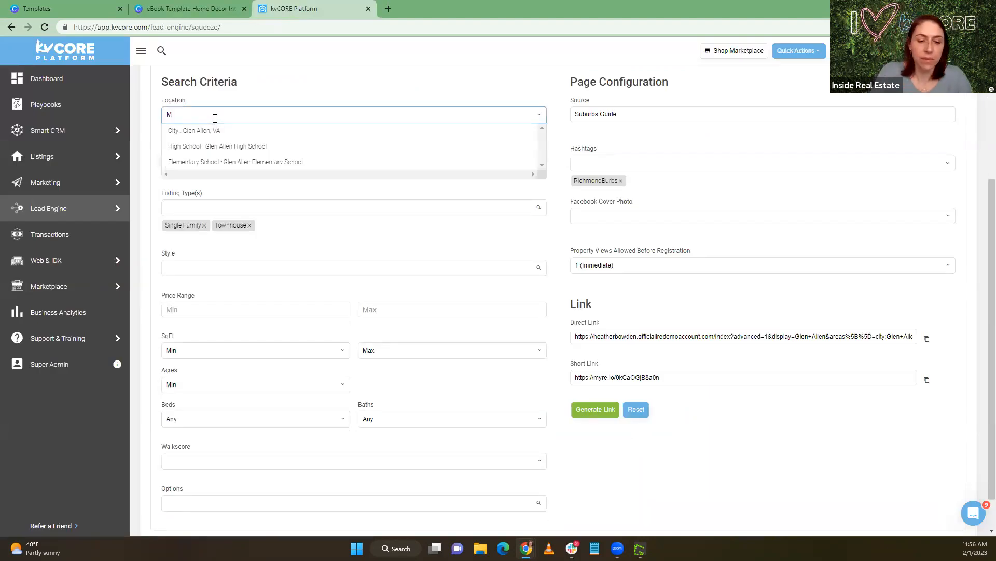
type("ech")
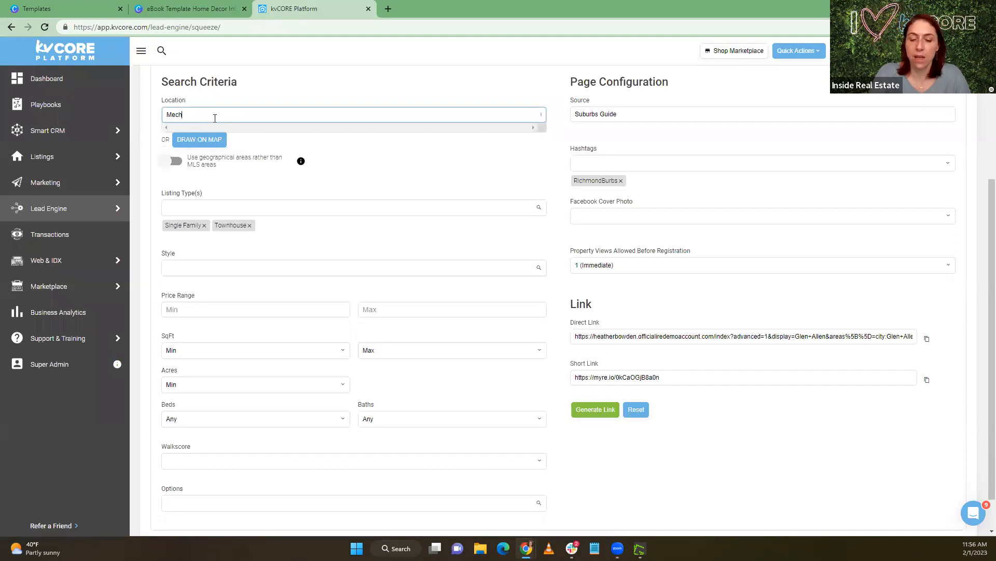
type("a")
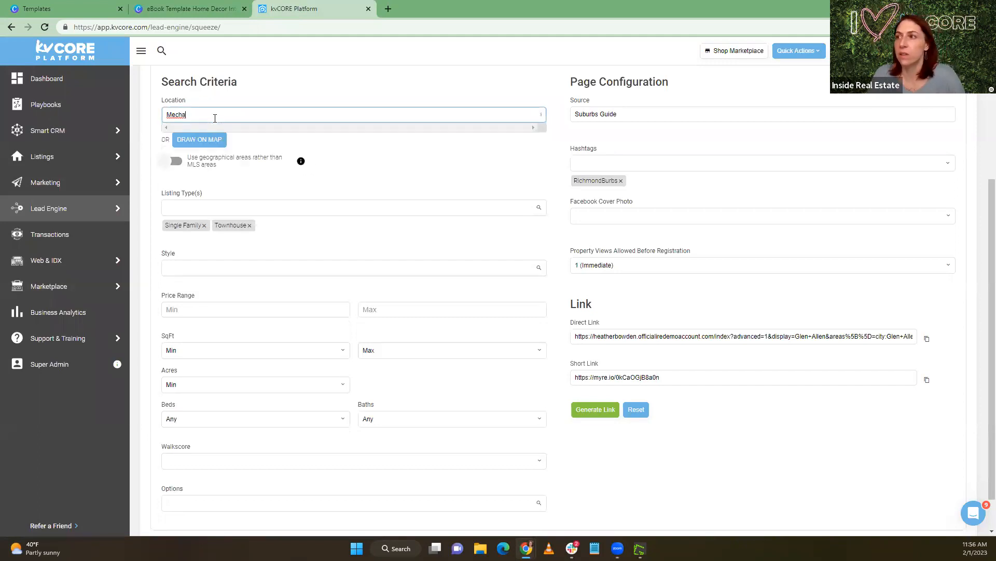
left_click(212, 132)
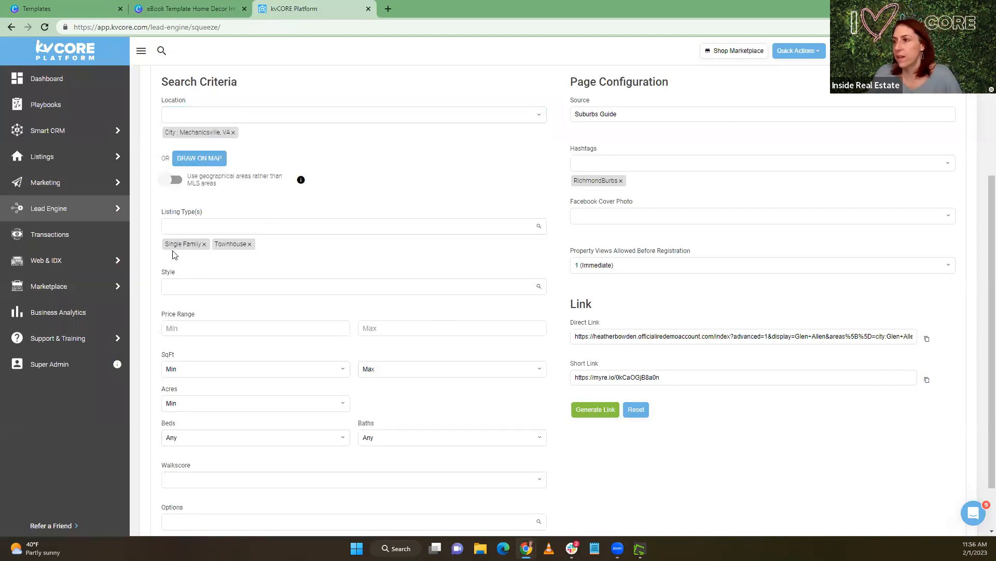
Generate the Mechanicsville squeeze page link and attach its short link to the "Browse Mechanicsville Homes" button on page 6 in Canva
left_click(602, 410)
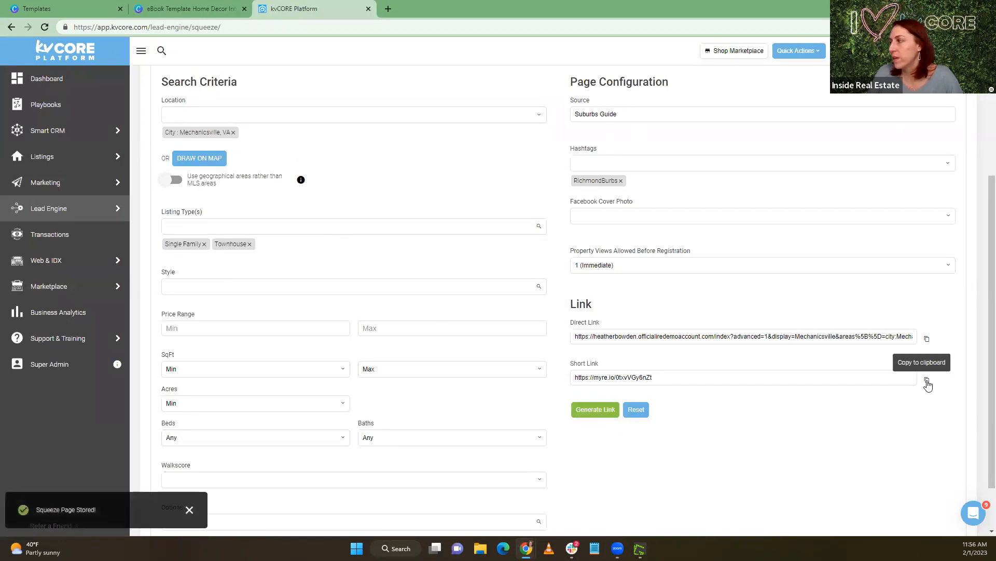
left_click(927, 380)
left_click(200, 8)
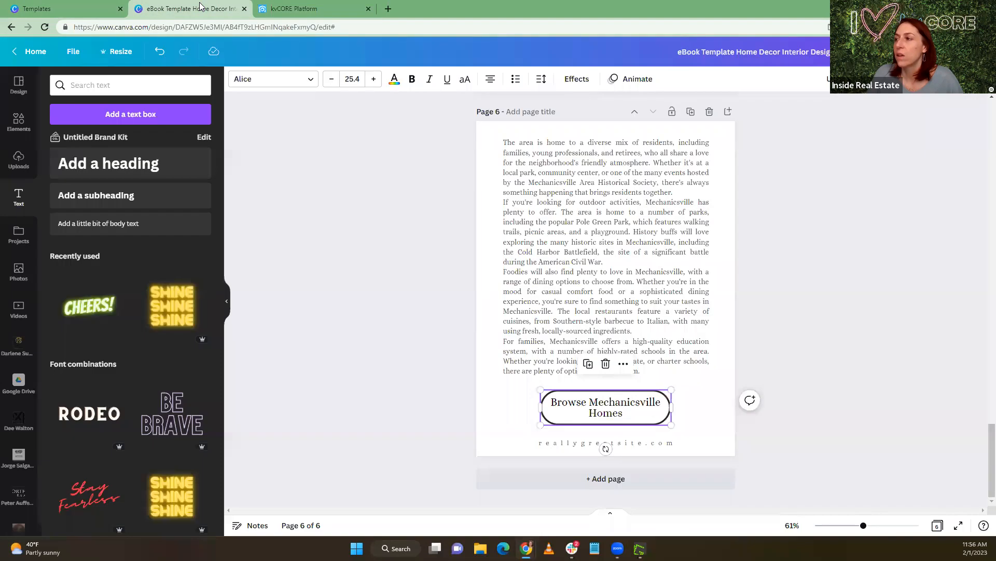
left_click(956, 79)
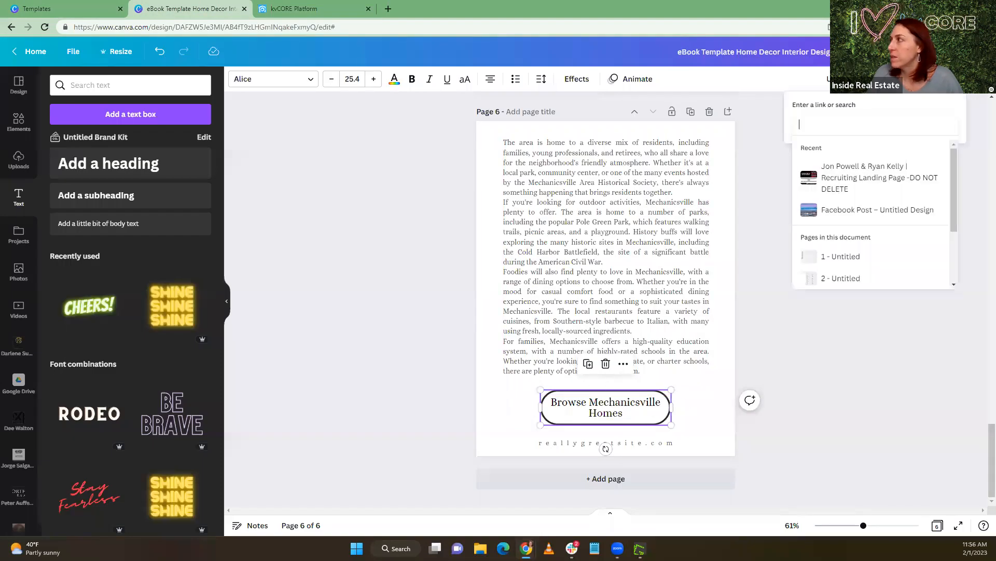
key("ctrl+v")
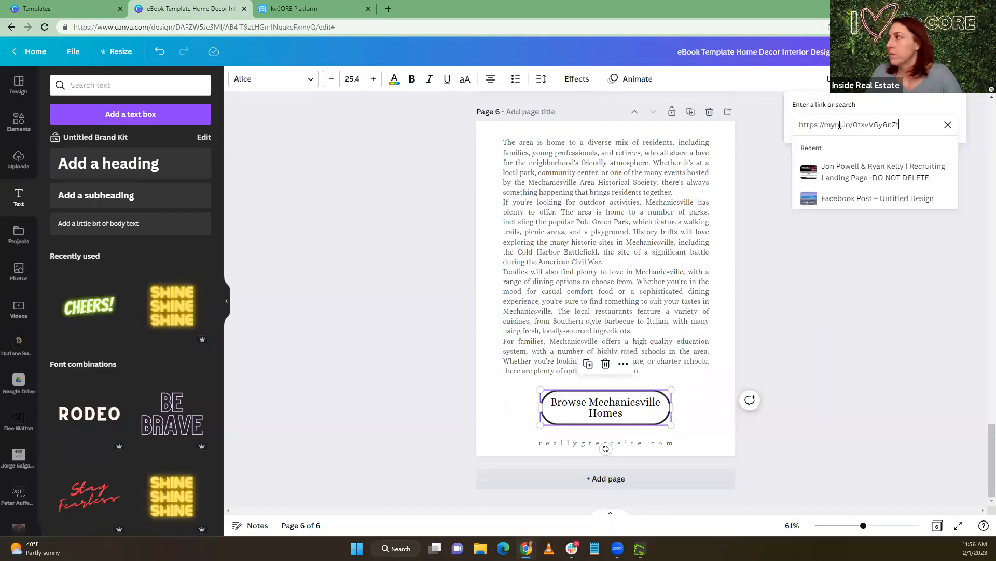
key("Return")
Download all 6 pages of the eBook as a PDF Standard file and dismiss the download notice
scroll(865, 339, "up", 15)
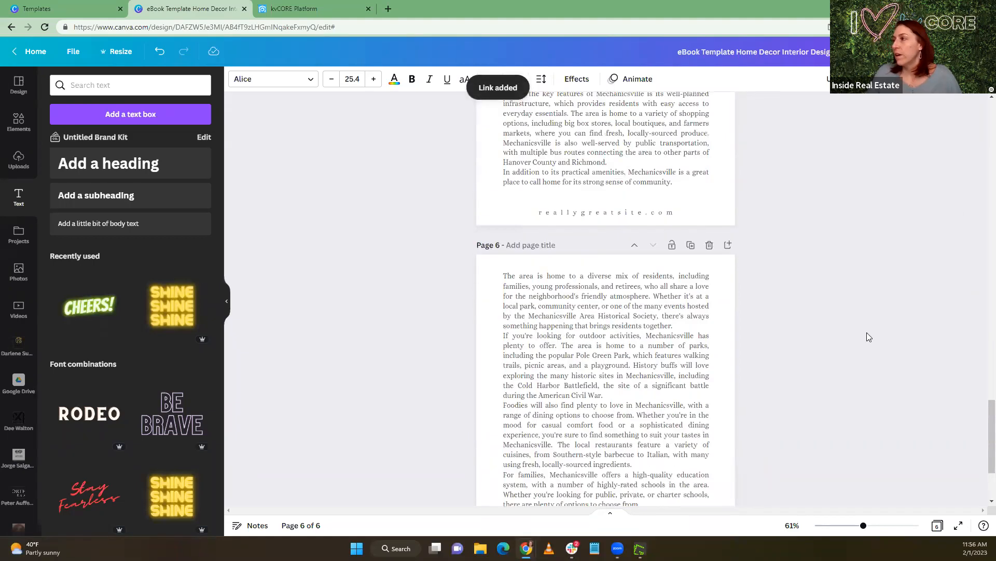
scroll(864, 334, "up", 12)
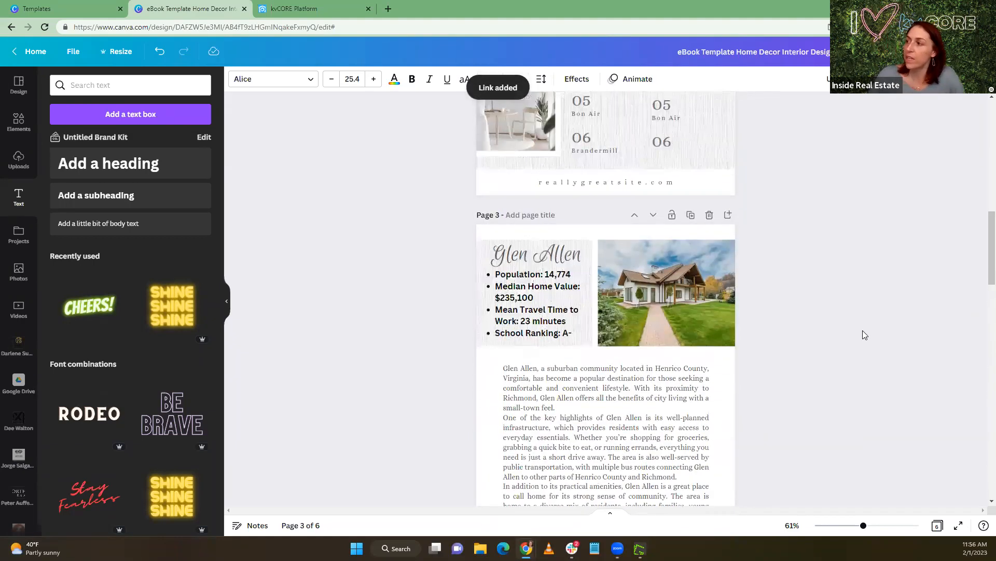
scroll(815, 338, "up", 5)
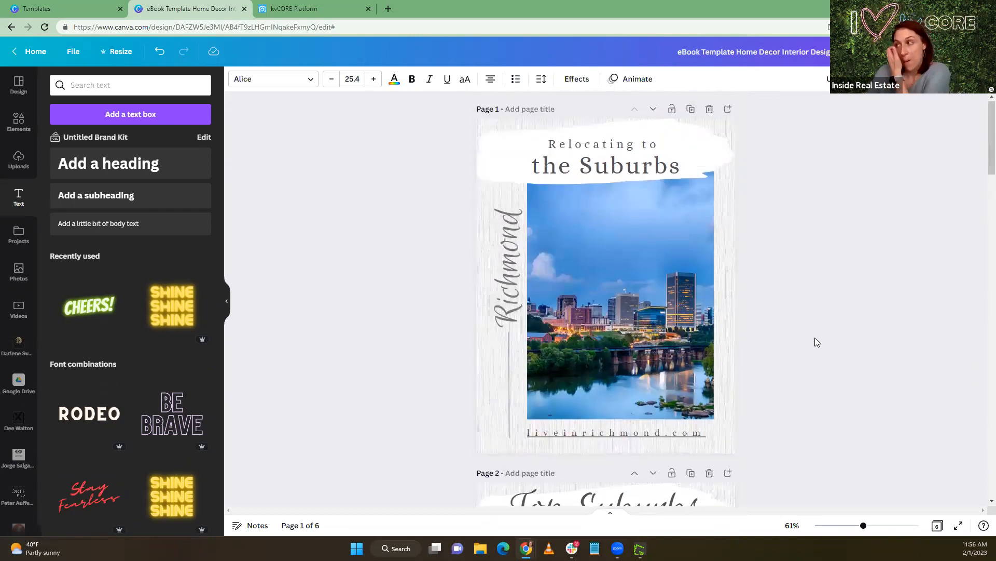
scroll(810, 339, "down", 1)
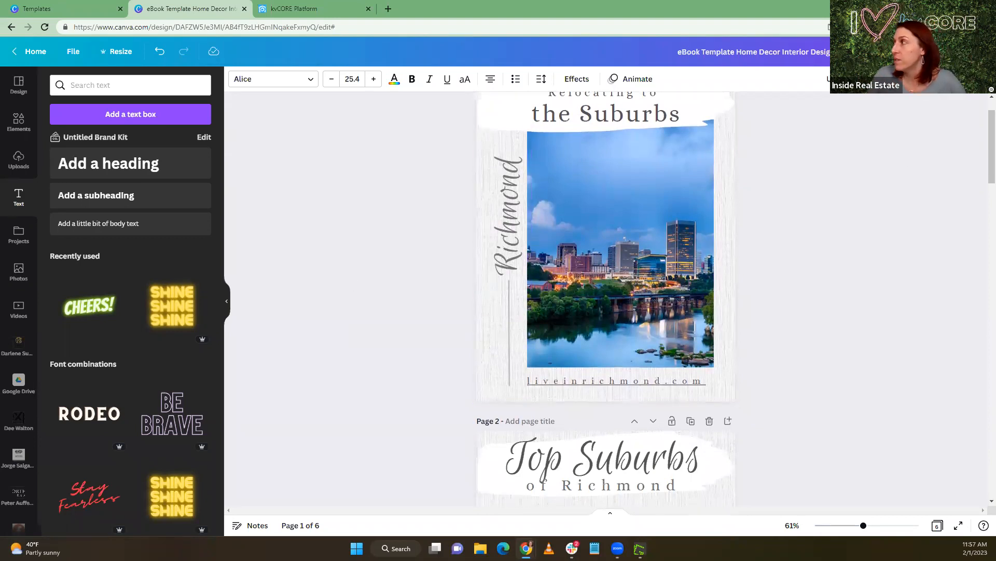
left_click(965, 51)
left_click(812, 307)
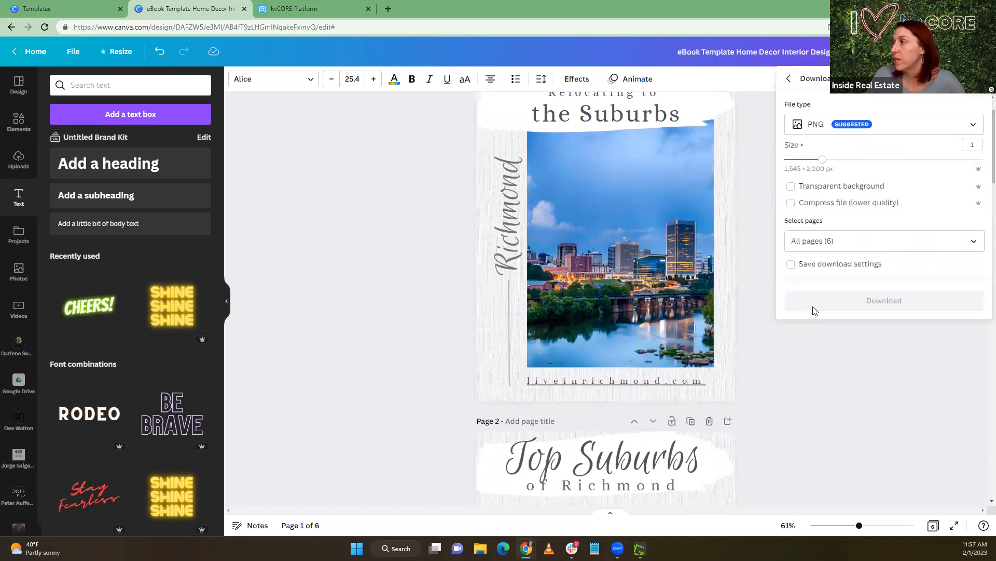
left_click(817, 128)
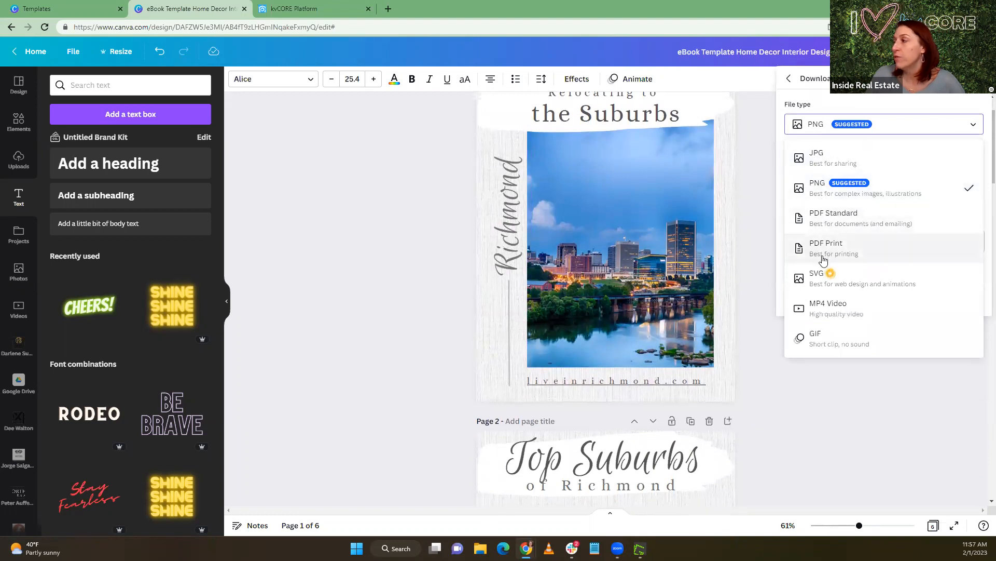
left_click(827, 227)
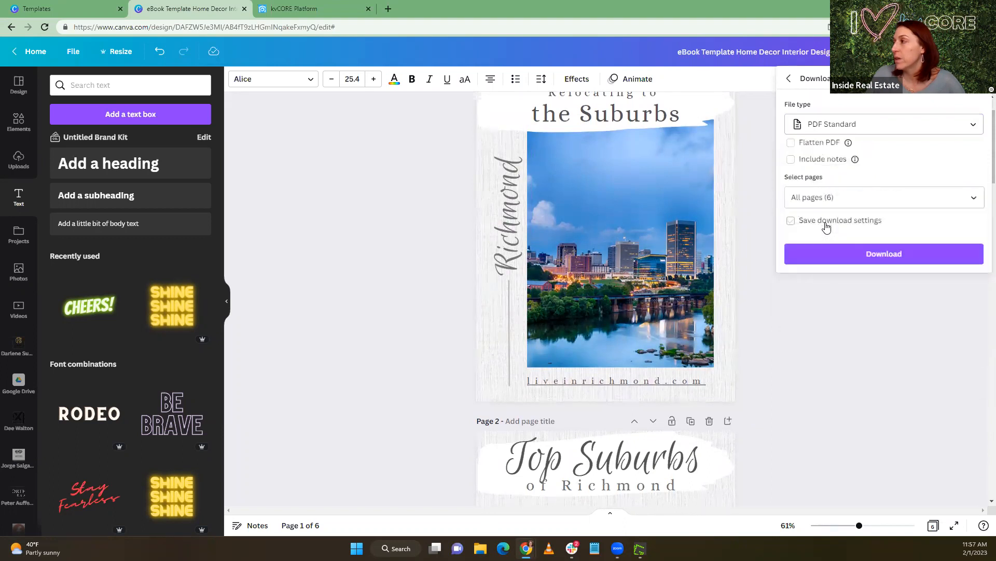
left_click(833, 262)
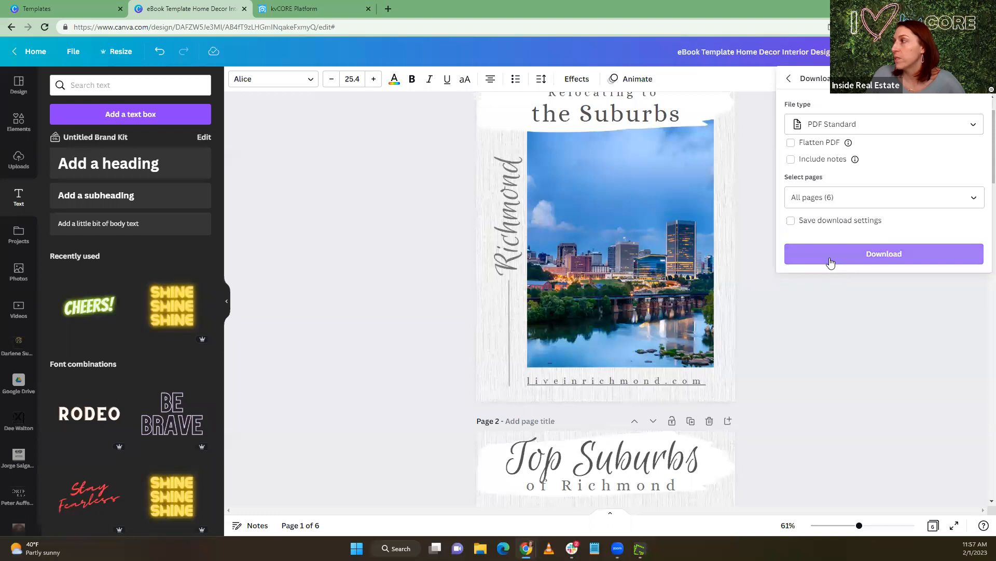
left_click(828, 261)
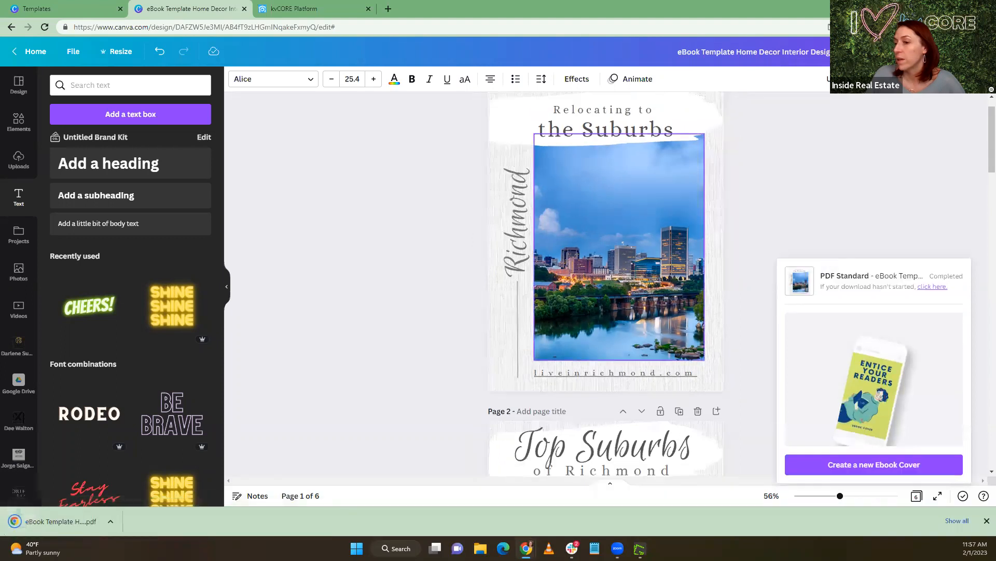
left_click(430, 367)
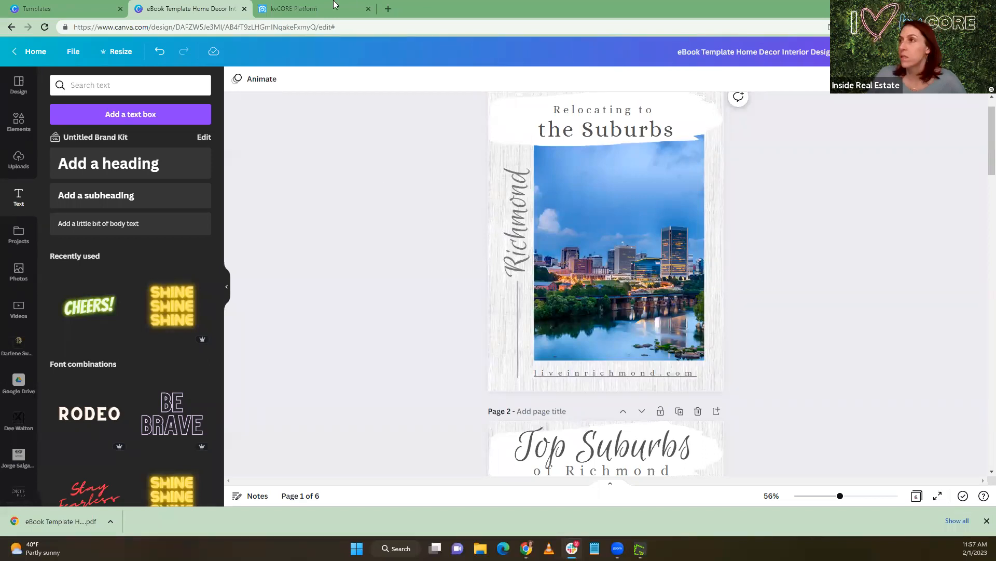
Create a new custom-size Canva design measuring 2460 × 1000 px from the templates page
left_click(46, 7)
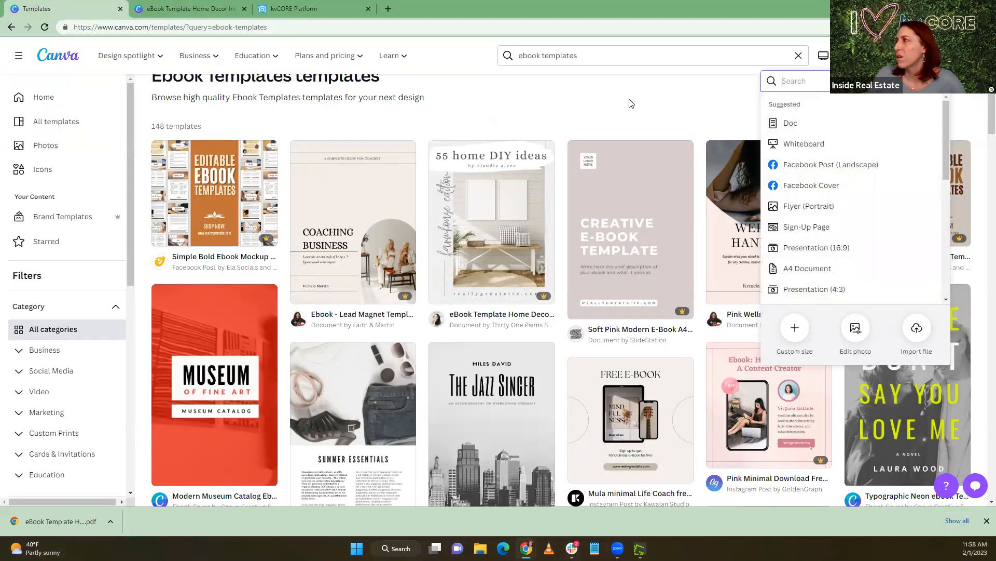
left_click(611, 100)
left_click(909, 56)
left_click(799, 335)
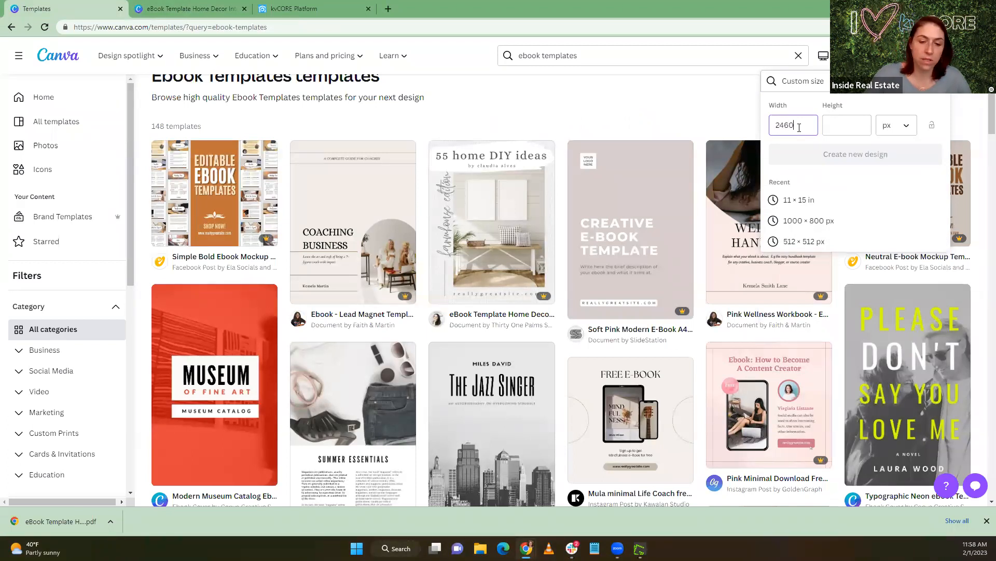
left_click(835, 125)
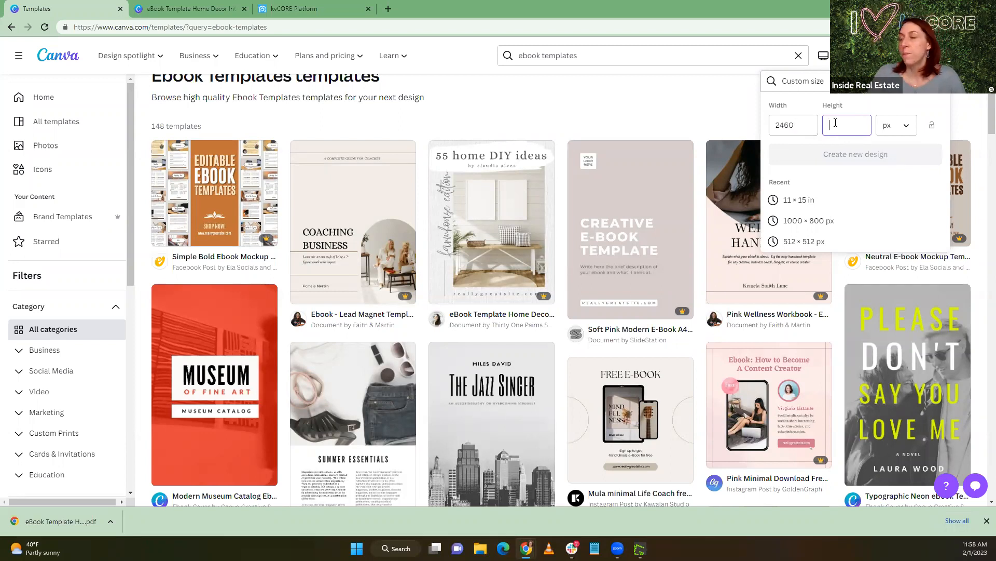
type("16")
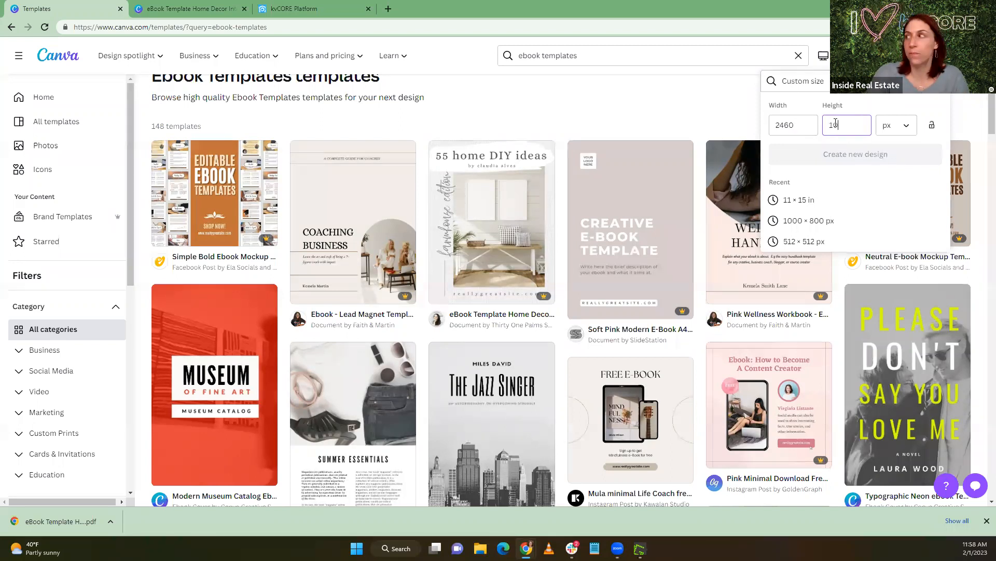
type("00")
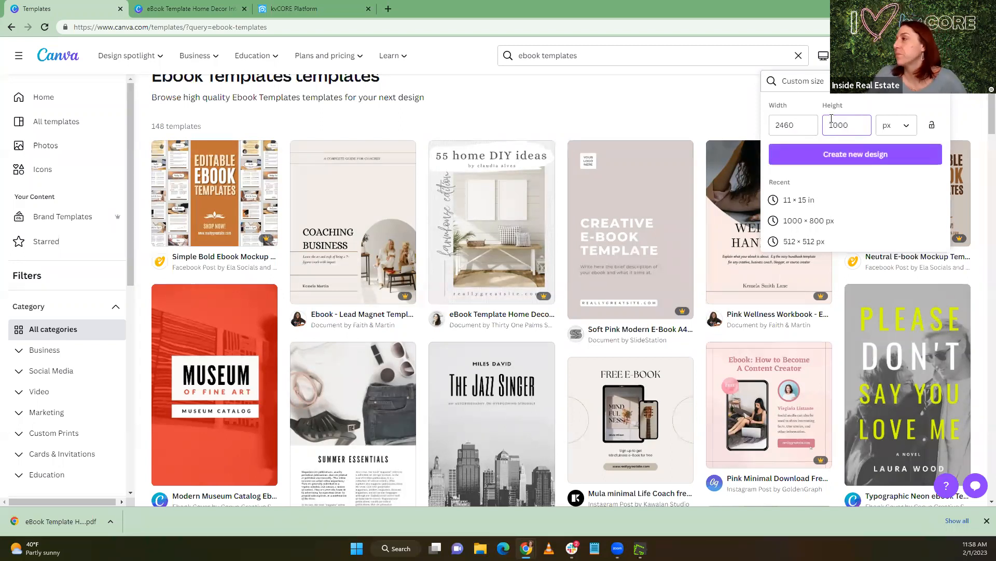
left_click(834, 154)
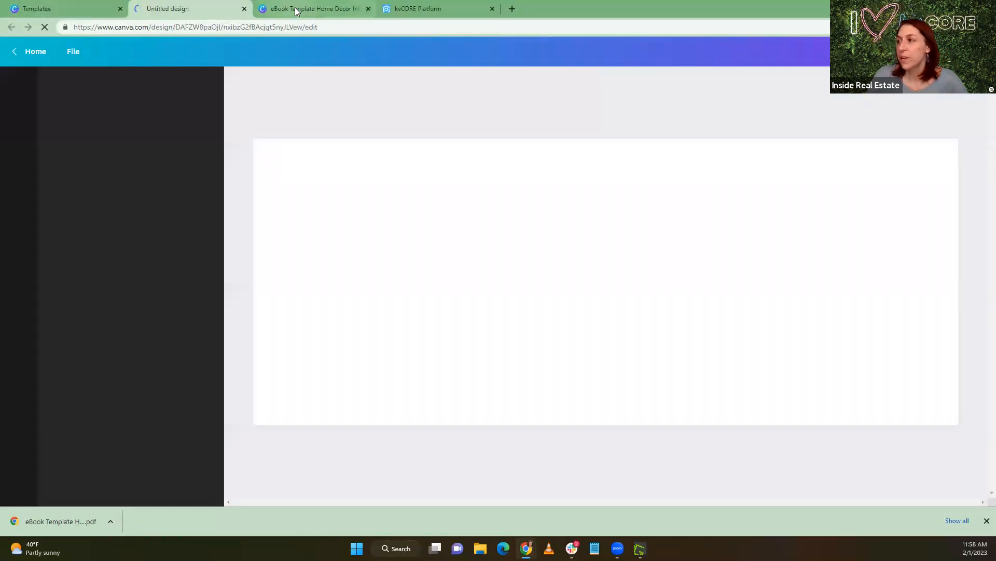
Try to reuse the eBook cover's textured background in the blank 2460 × 1000 px design
left_click(296, 9)
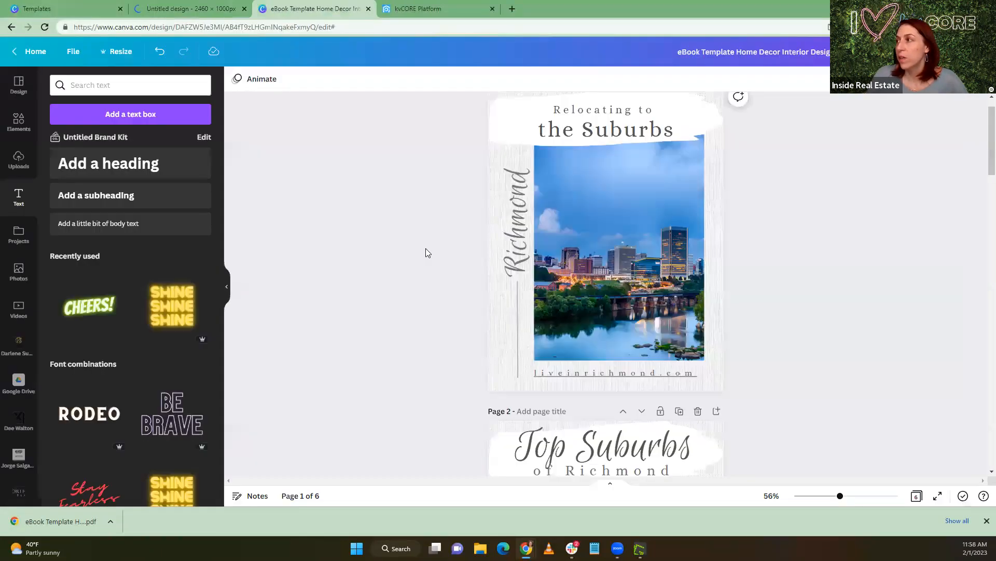
right_click(499, 328)
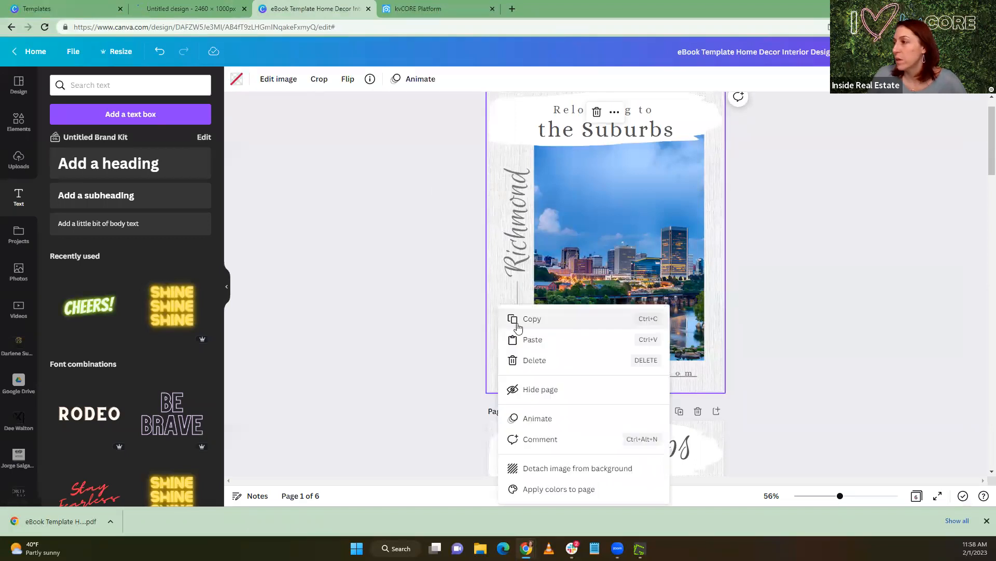
left_click(518, 321)
left_click(182, 16)
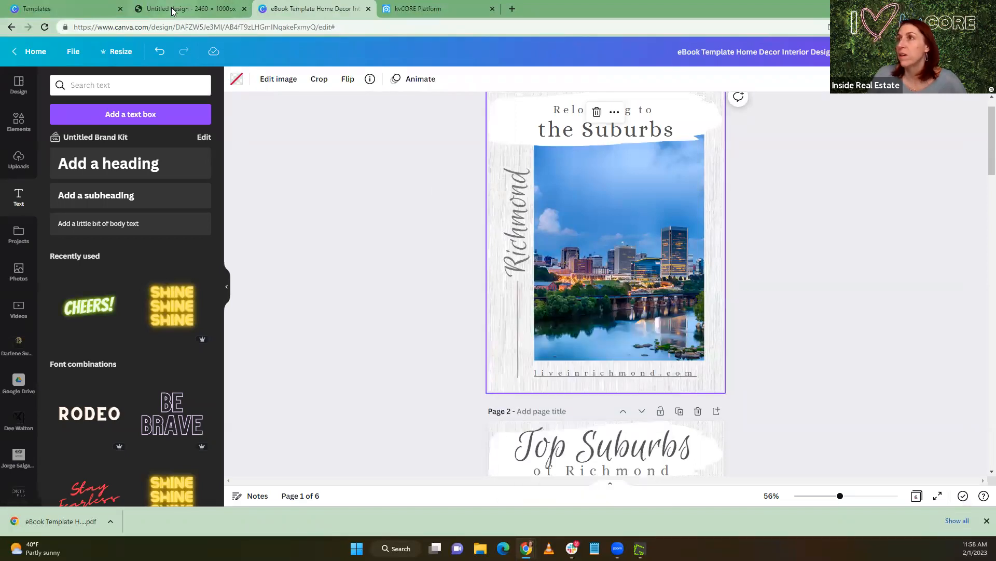
right_click(398, 237)
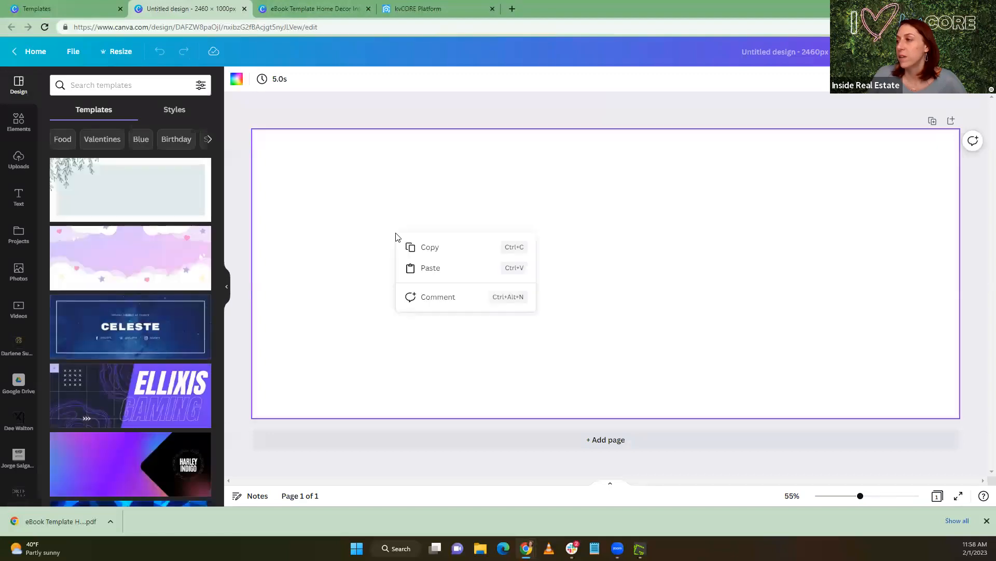
left_click(410, 267)
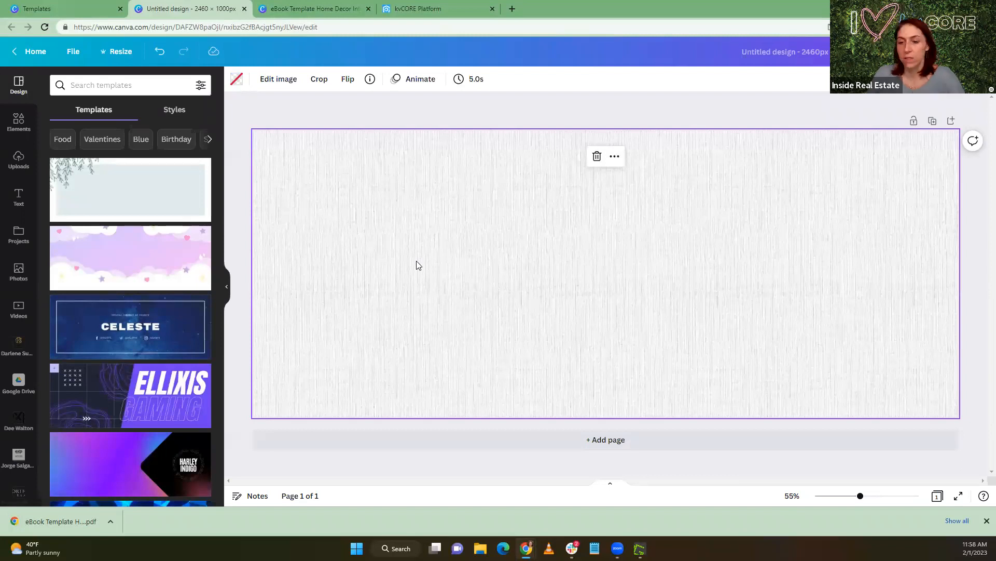
key("Delete")
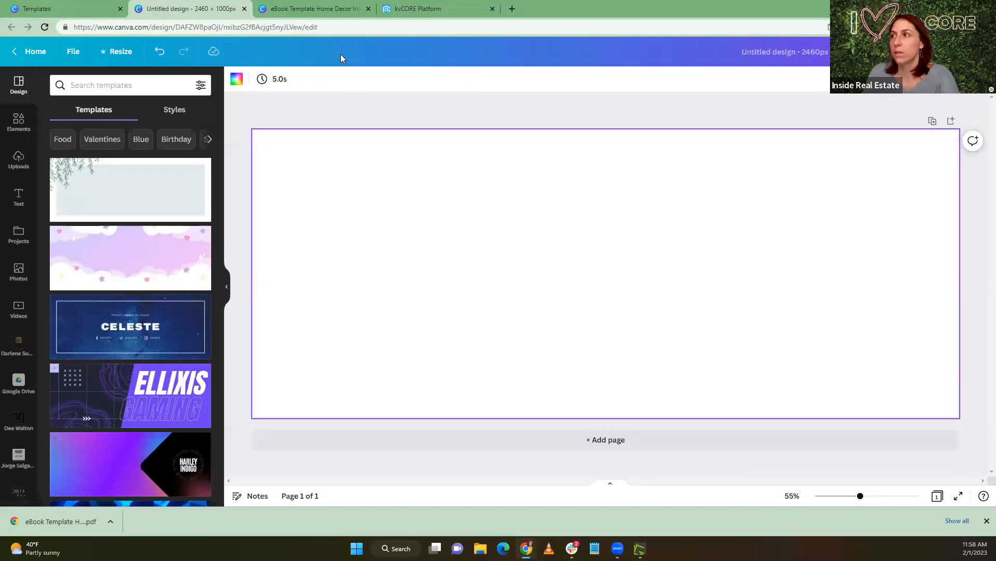
Copy all title texts, shapes and the photo from the eBook's cover page into the blank 2460 × 1000 px design
left_click(288, 5)
left_click_drag(382, 381, 720, 107)
right_click(649, 229)
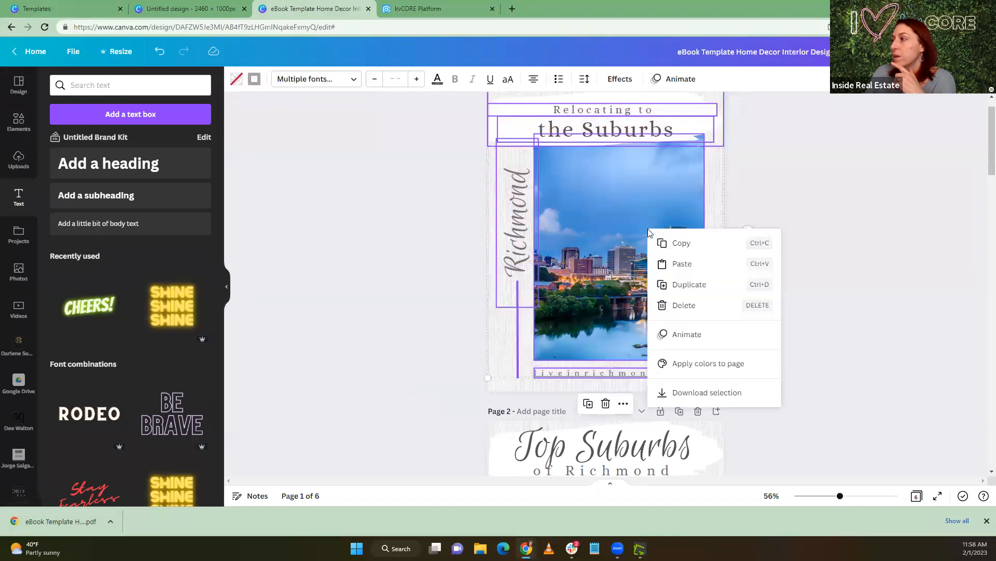
left_click(663, 252)
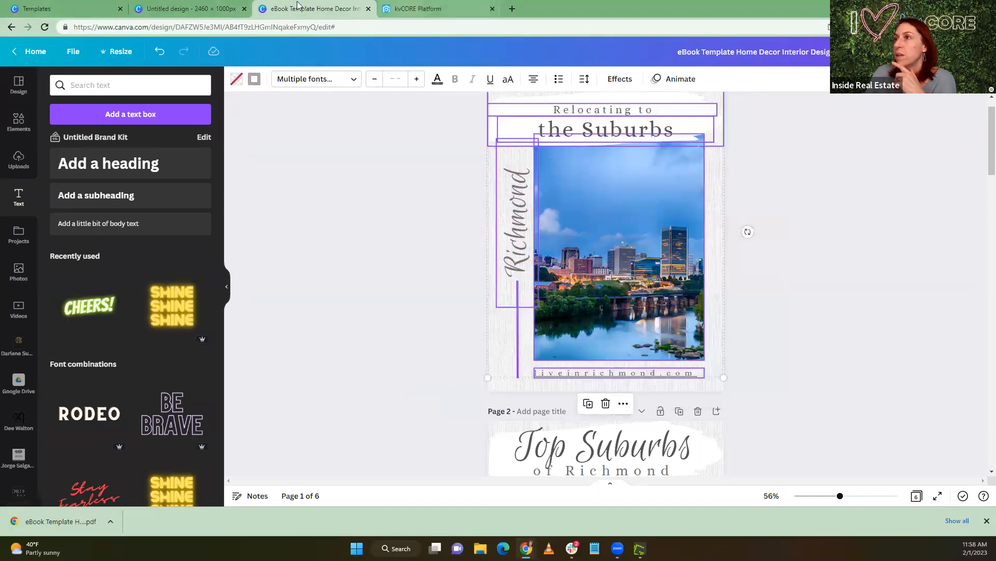
left_click(189, 6)
right_click(411, 238)
left_click(436, 280)
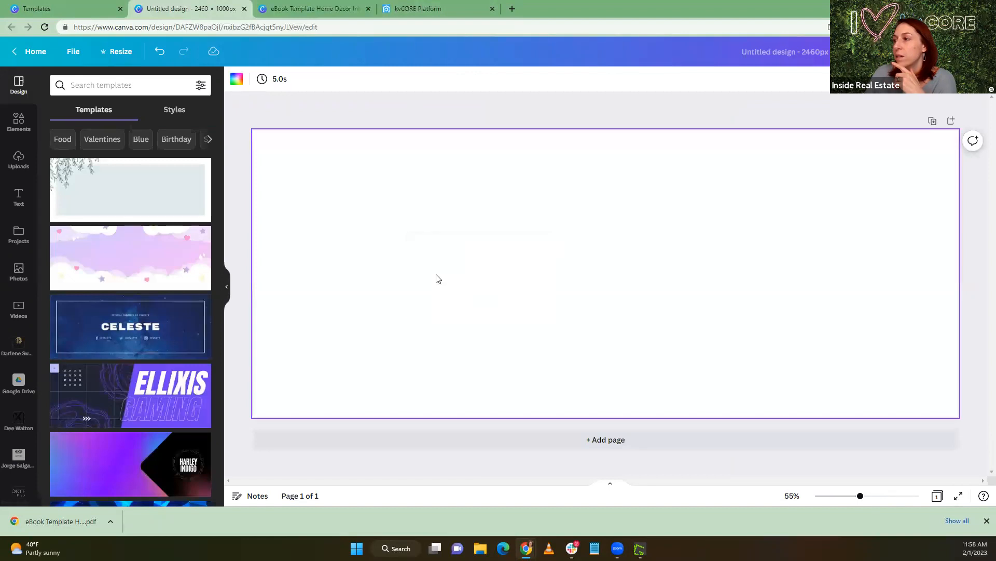
left_click(574, 279)
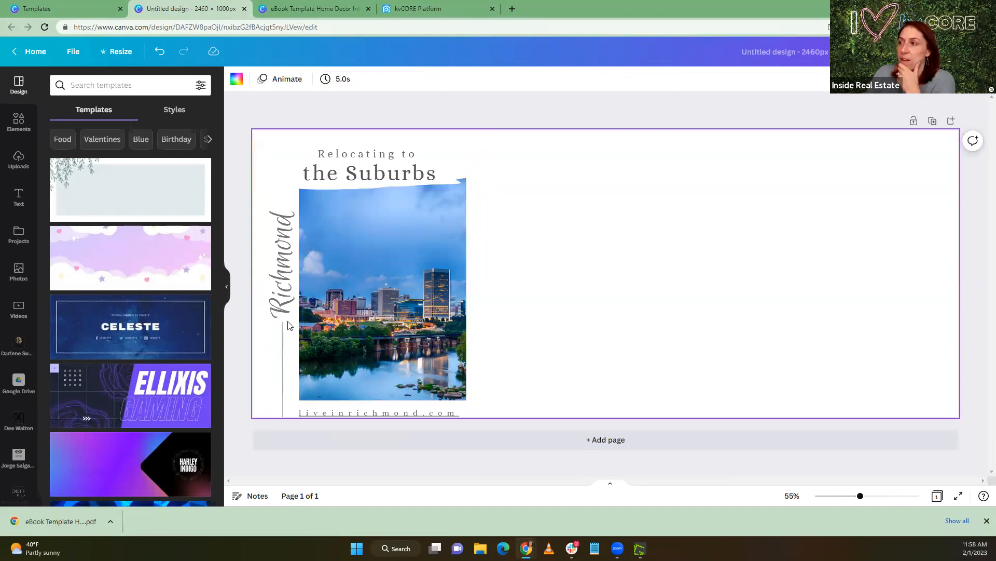
Delete the liveinrichmond.com text, the skyline photo and its empty frame from the new banner design
left_click(372, 412)
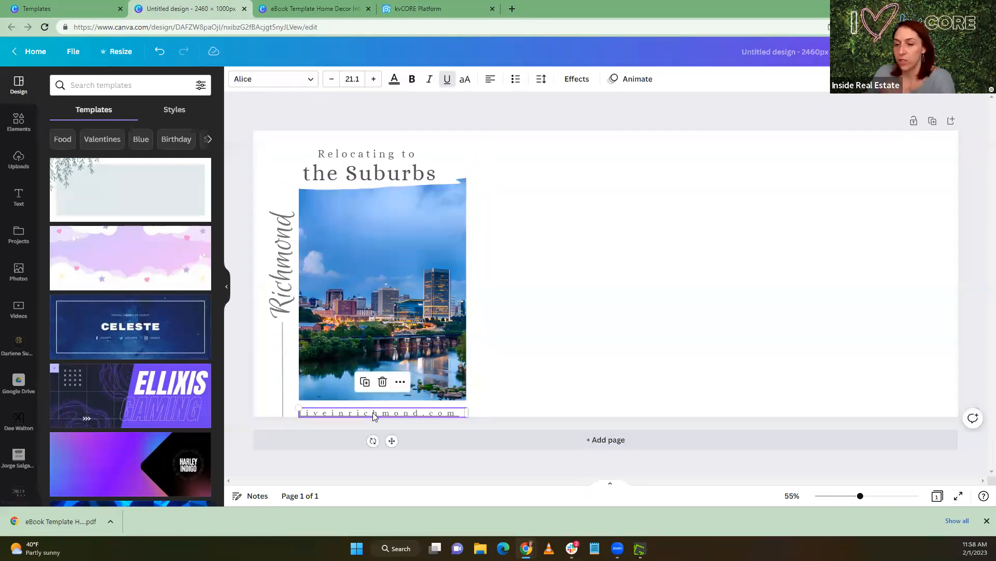
key("Escape")
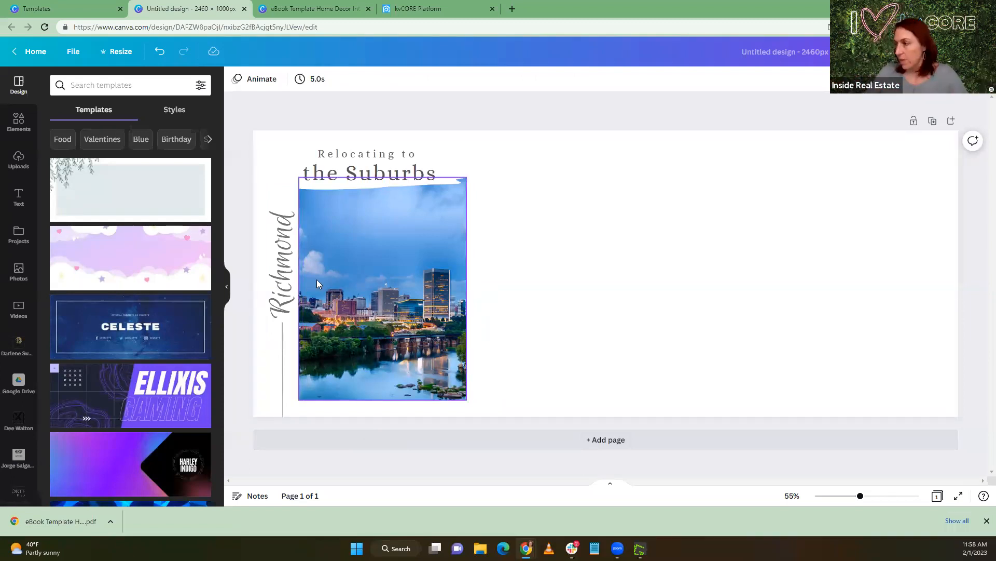
left_click(426, 328)
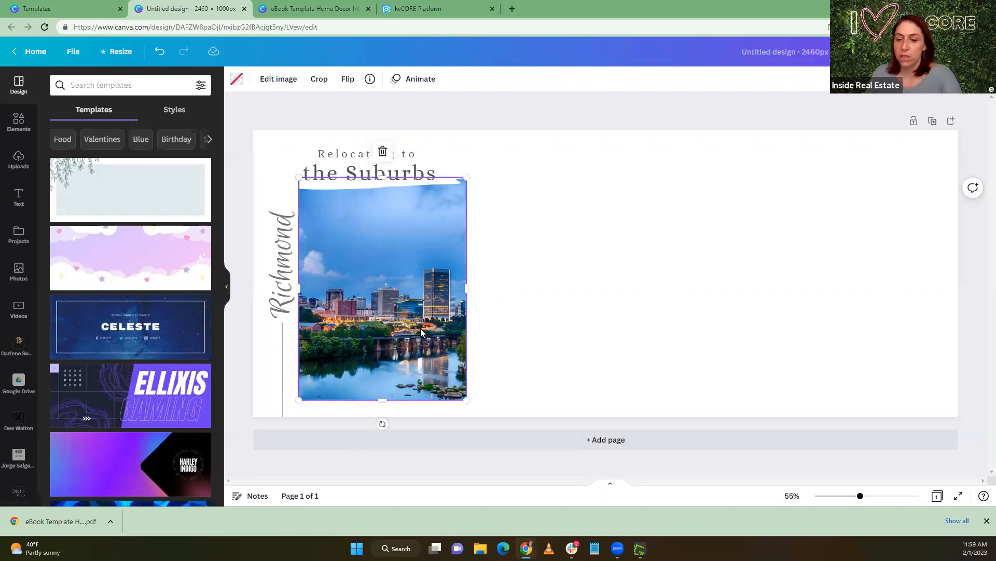
key("Delete")
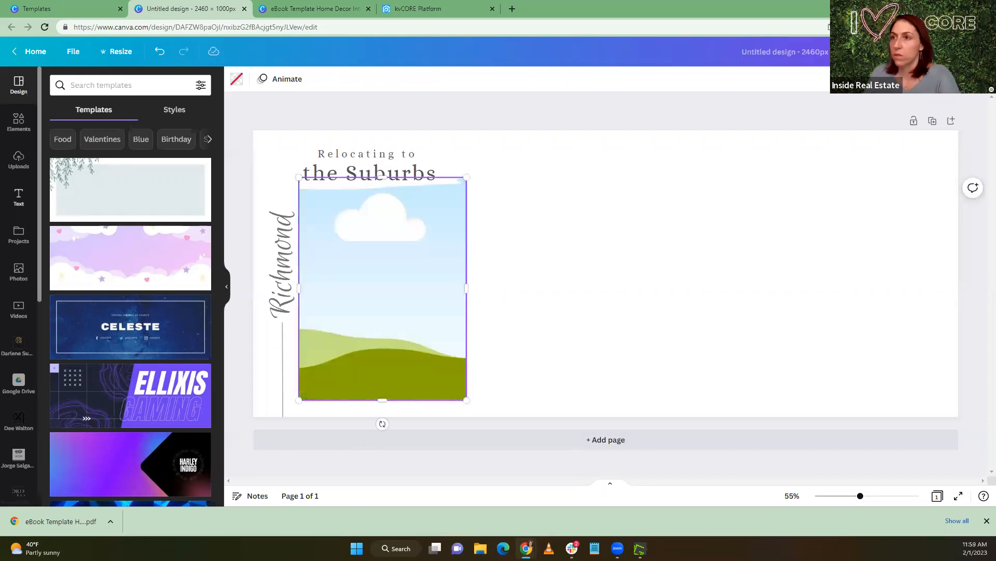
key("Delete")
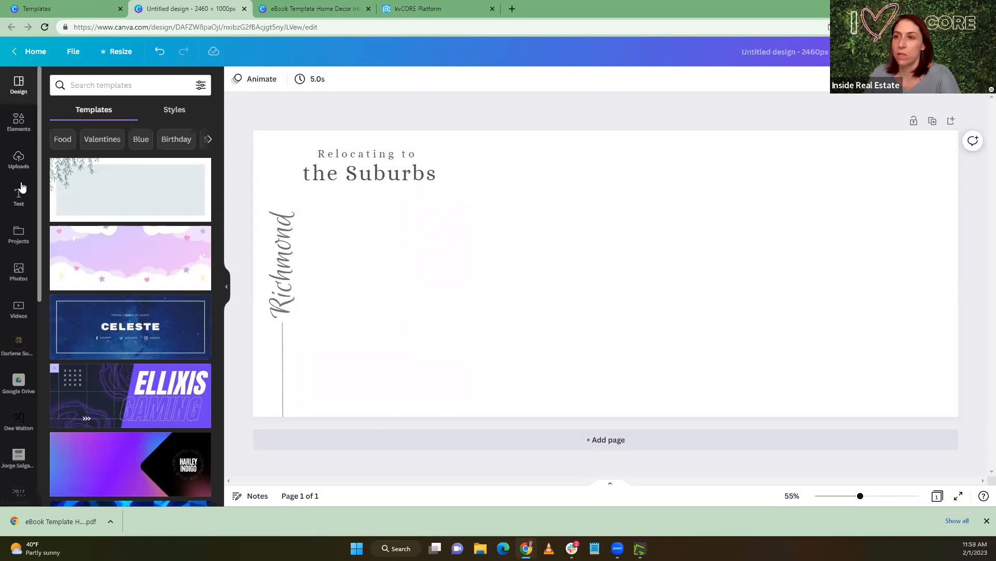
Search the photos for "richmond virginia" and set the wide sunset skyline over the river as the banner background
left_click(21, 272)
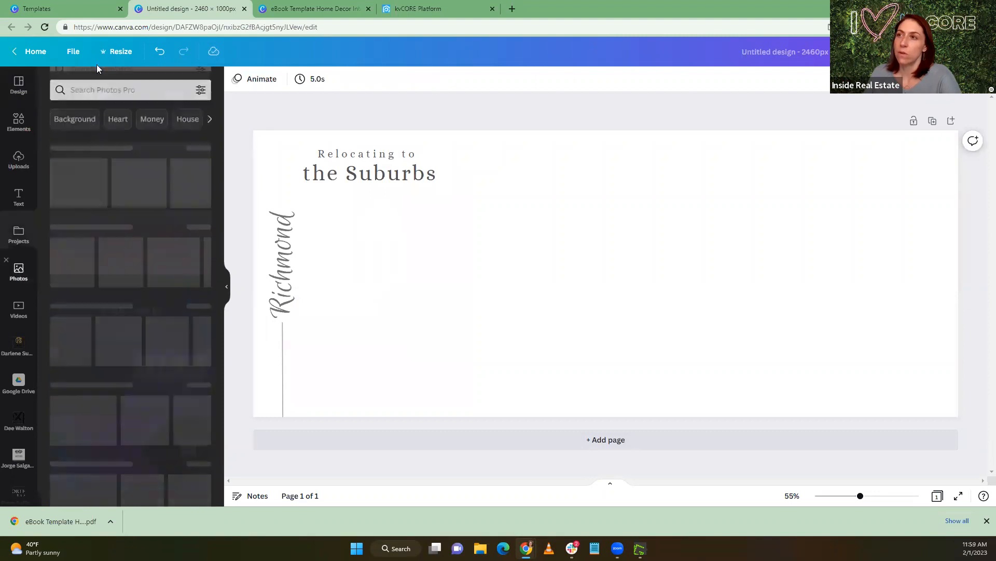
left_click(112, 86)
type("richm")
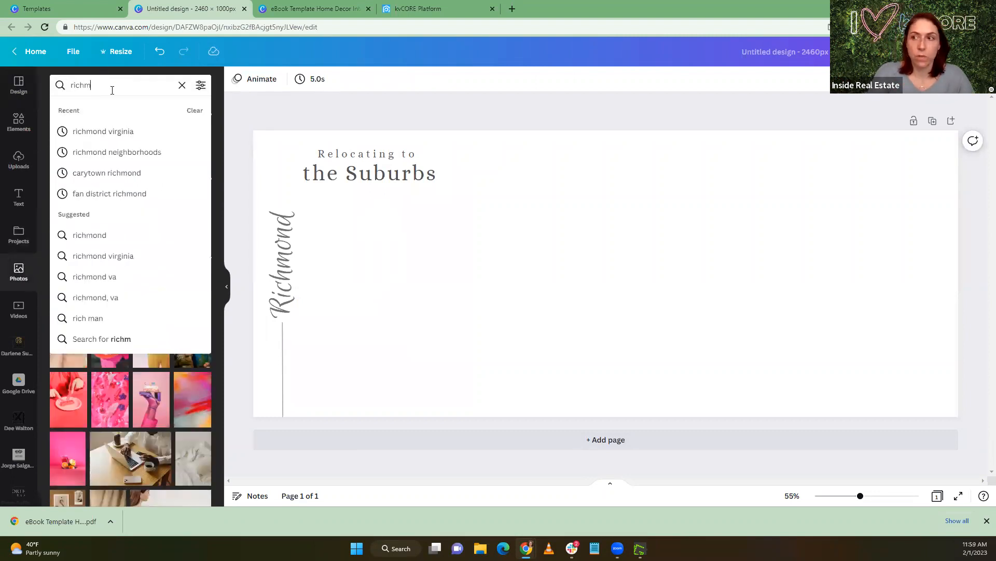
left_click(104, 131)
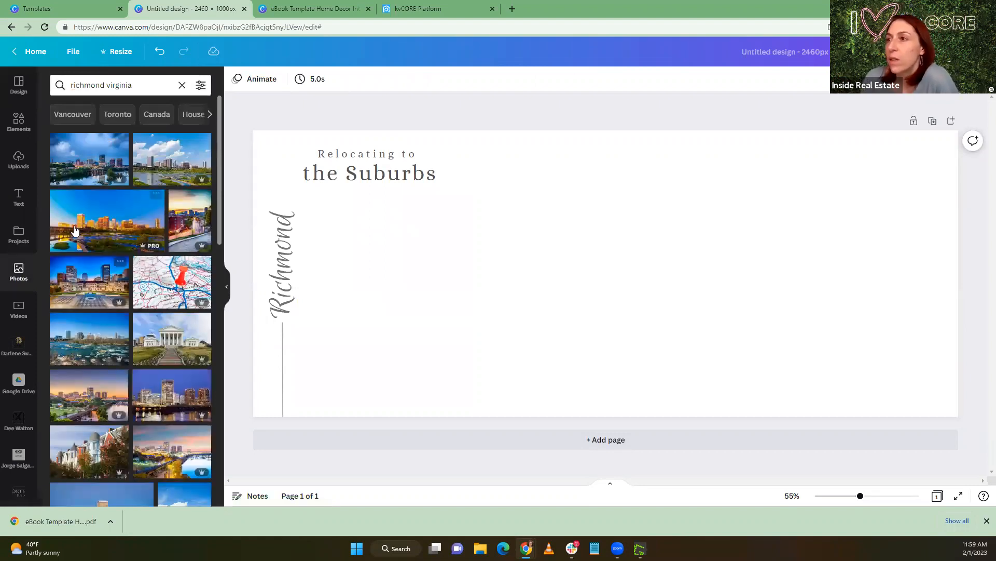
left_click_drag(75, 228, 255, 212)
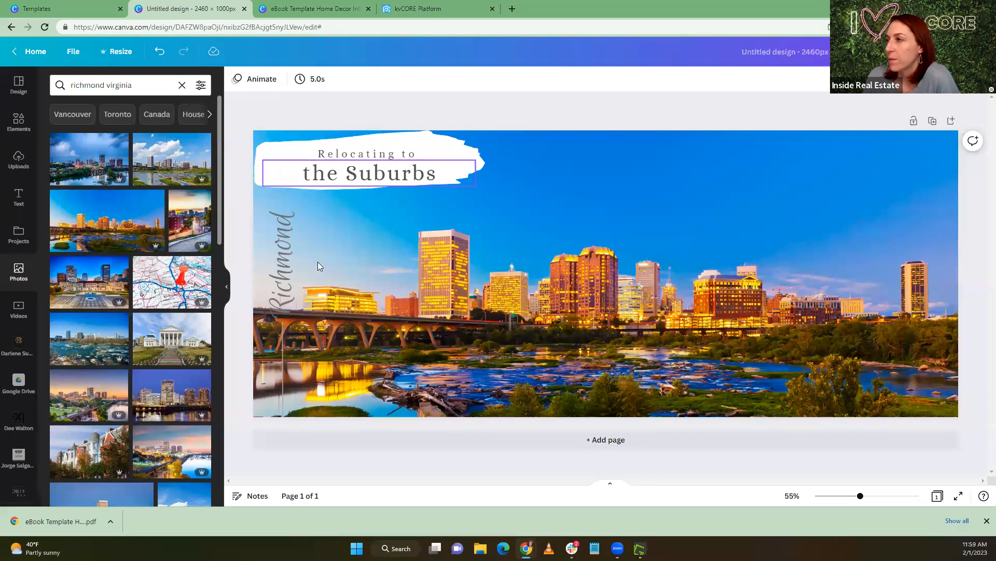
Rotate the vertical "Richmond" text to horizontal and place it beneath "the Suburbs"
left_click(284, 261)
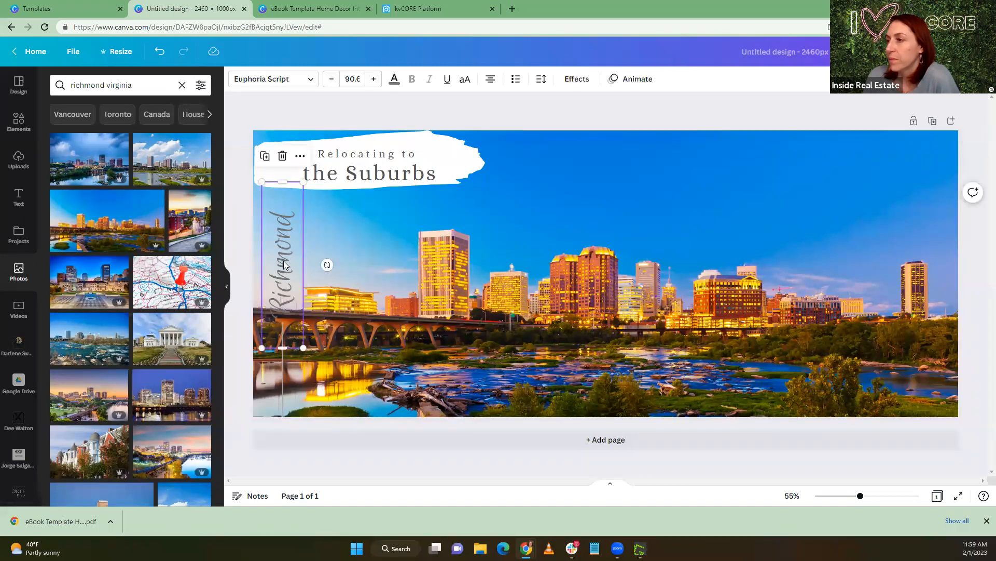
left_click_drag(324, 265, 283, 300)
left_click_drag(300, 263, 383, 206)
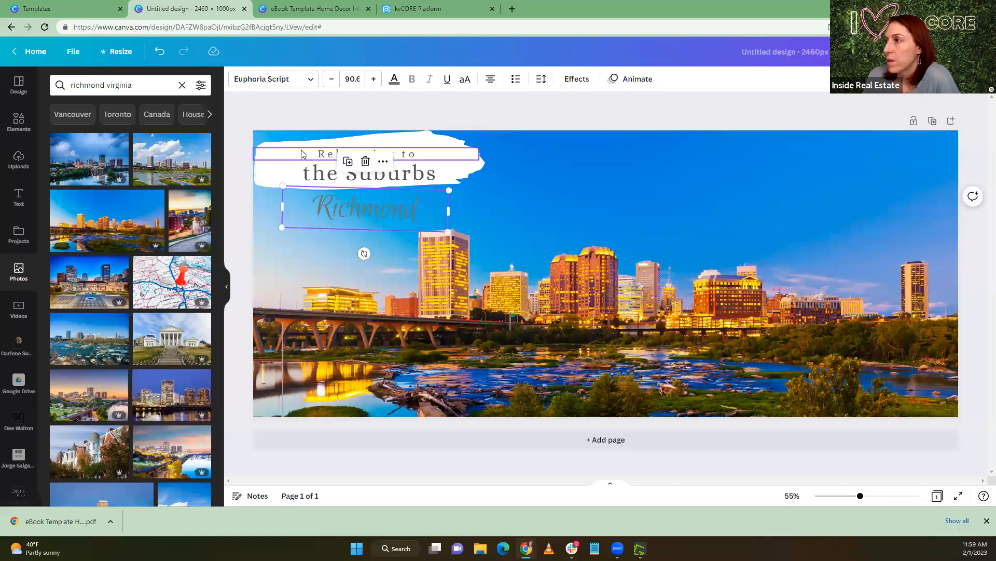
Enlarge the white brush stroke behind the title texts
left_click(341, 153)
left_click(437, 138)
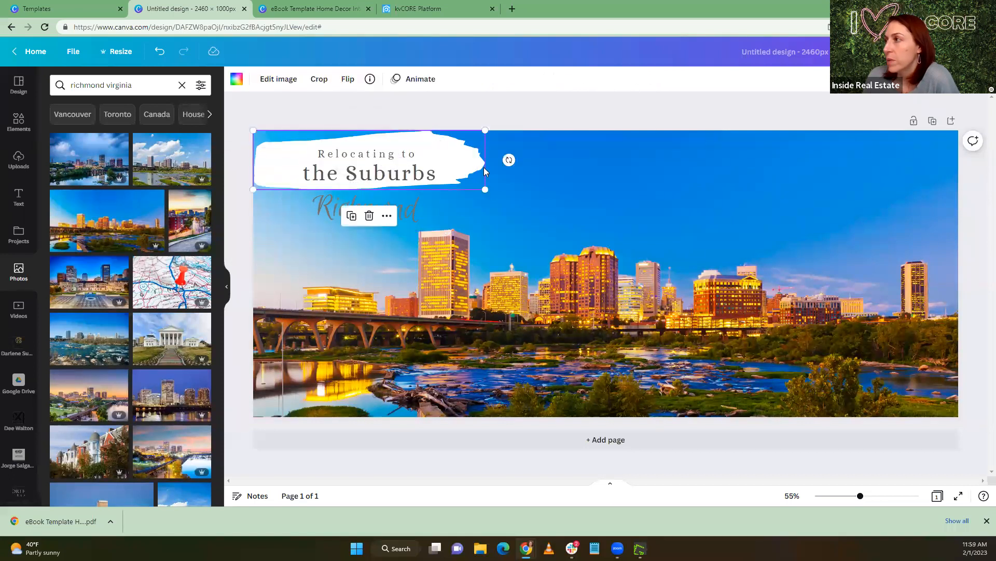
mouse_move(484, 191)
left_mouse_down()
mouse_move(559, 277)
mouse_move(706, 339)
mouse_move(625, 294)
mouse_move(556, 280)
left_mouse_up()
Move "Richmond" up and "Relocating to" down so both sit close to "the Suburbs"
left_click(363, 205)
left_click_drag(363, 204, 363, 195)
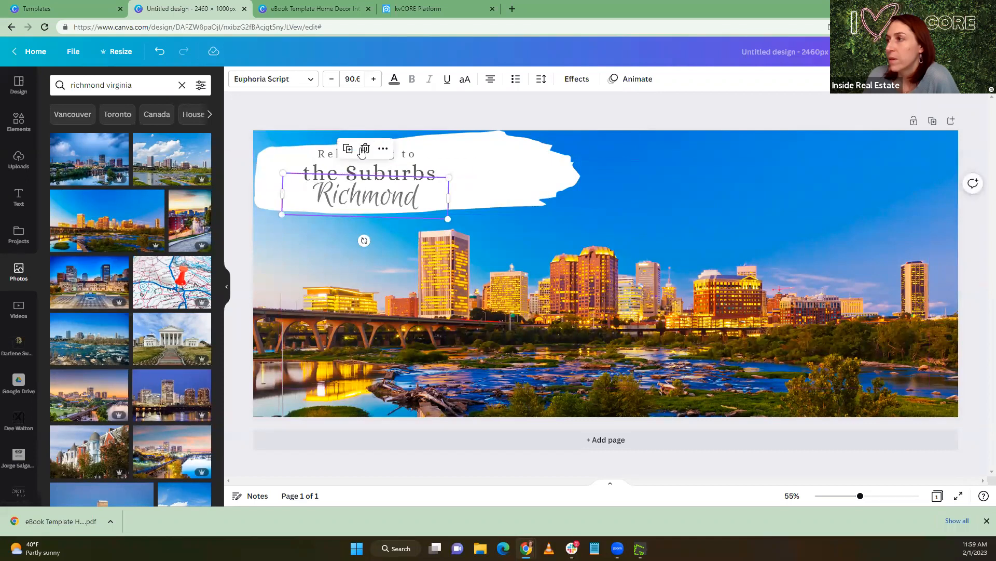
left_click(408, 157)
left_click_drag(404, 158, 408, 159)
Delete the white brush stroke, and slightly enlarge and reposition the three title lines together in the banner's upper-left sky area
left_click(512, 193)
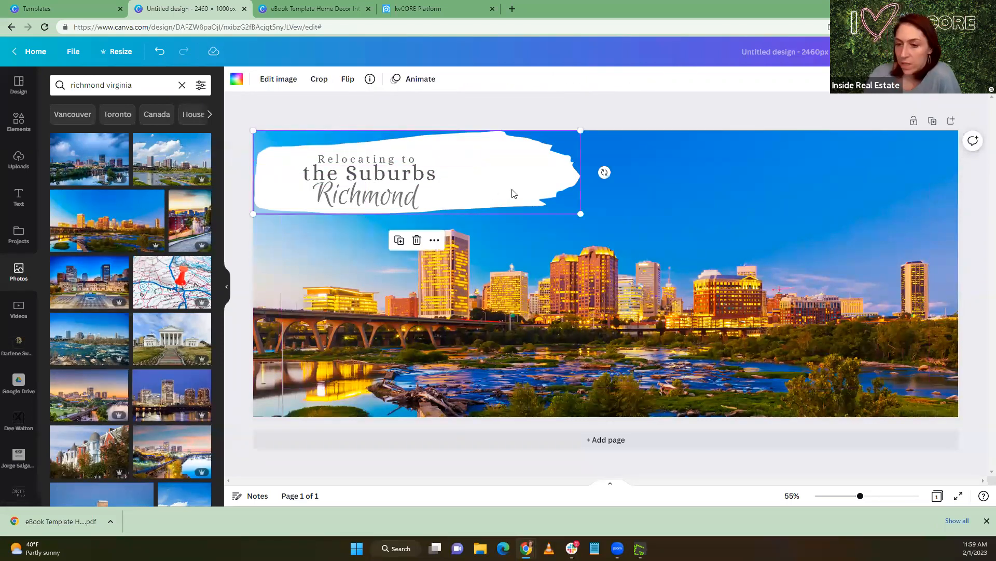
key("Delete")
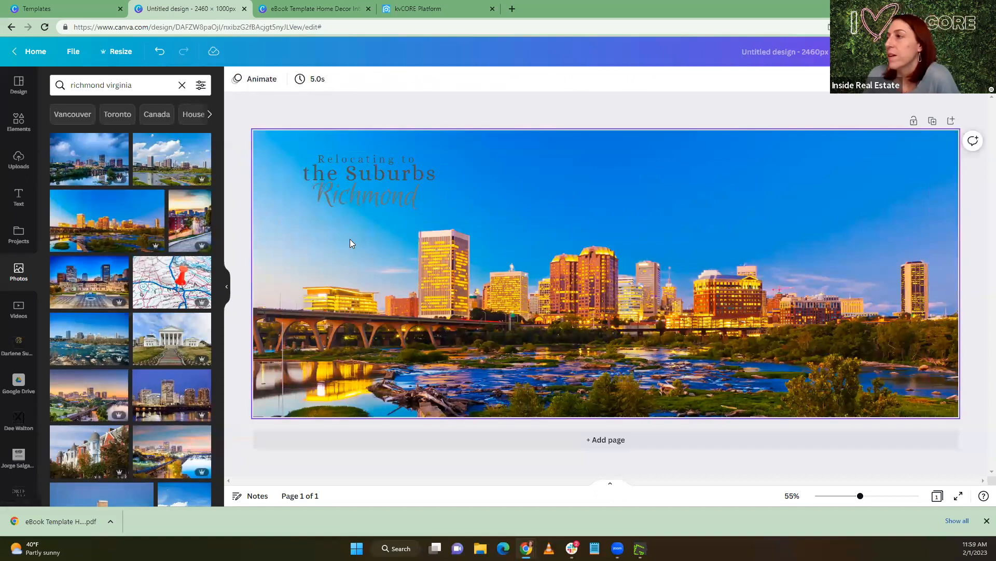
left_click_drag(279, 242, 421, 138)
left_click_drag(375, 174, 361, 160)
left_click_drag(466, 205, 498, 215)
left_click_drag(382, 169, 378, 168)
left_click(336, 263)
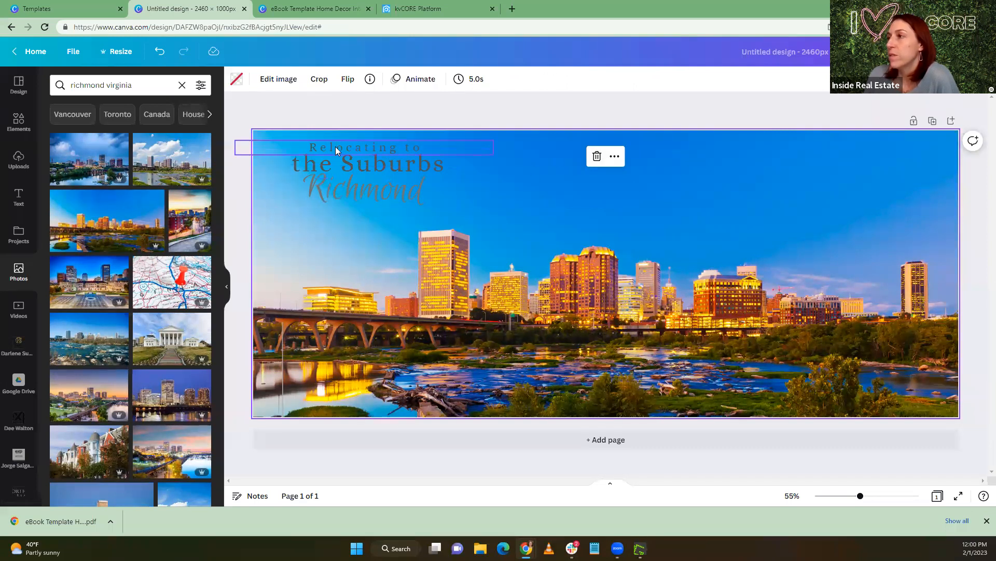
Adjust the rotation of the "Richmond" text slightly to straighten it under "the Suburbs"
left_click(369, 195)
left_click_drag(363, 233, 362, 232)
left_click(311, 262)
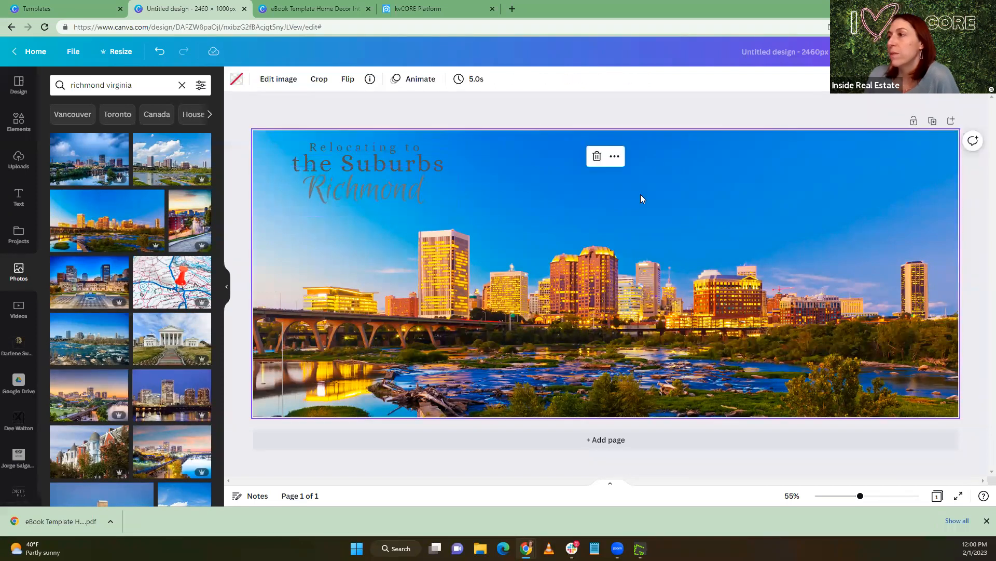
Download the Richmond banner as a PNG at 2460 × 1000 px
left_click(563, 127)
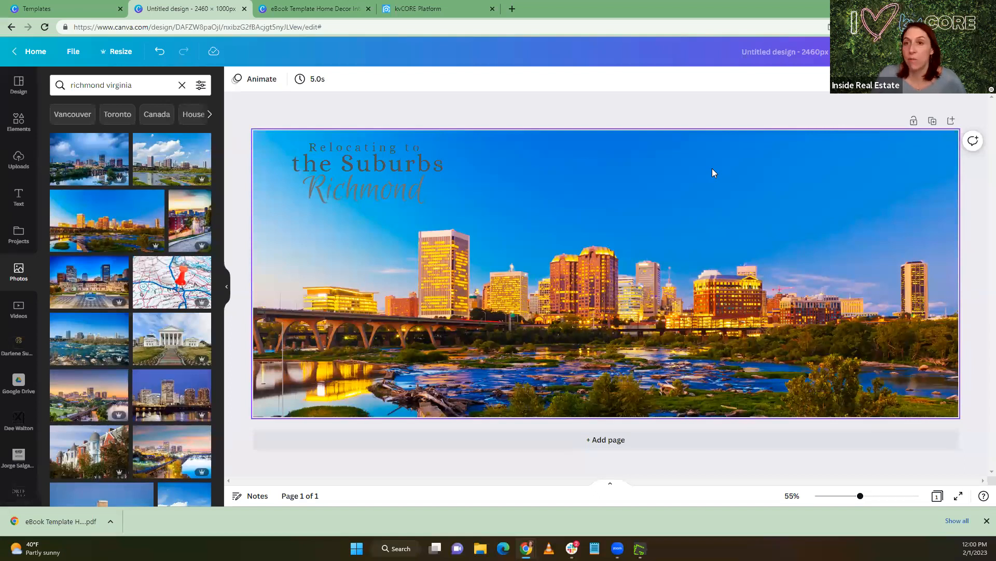
left_click(967, 52)
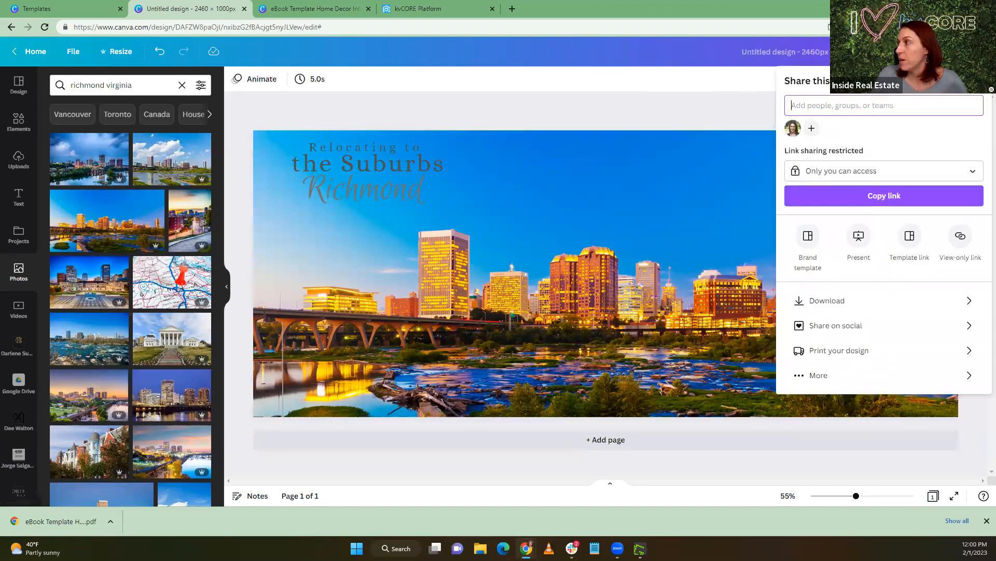
left_click(820, 301)
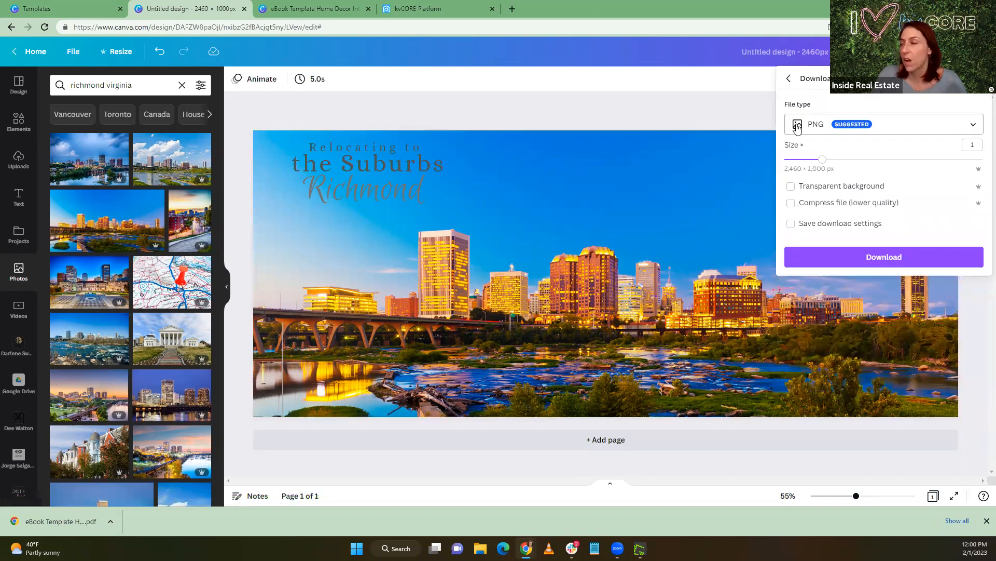
left_click(841, 260)
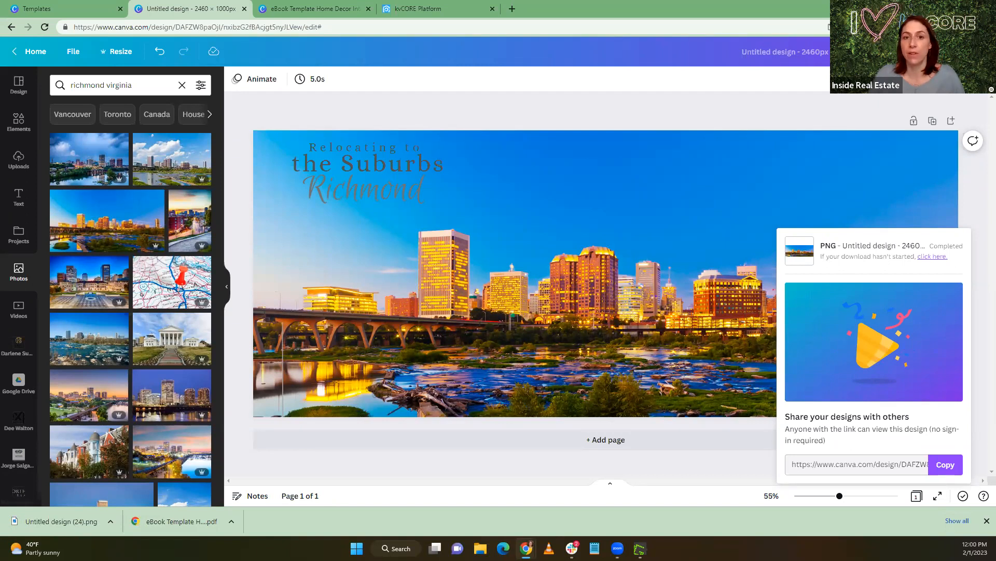
Switch to kvCORE and open the Lead Engine's landing page builder
left_click(415, 9)
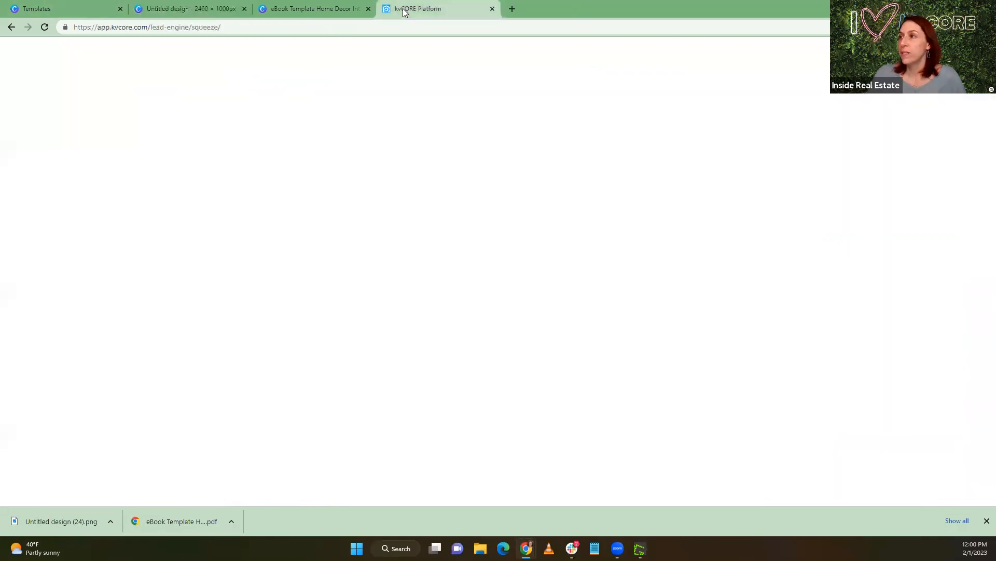
mouse_move(76, 229)
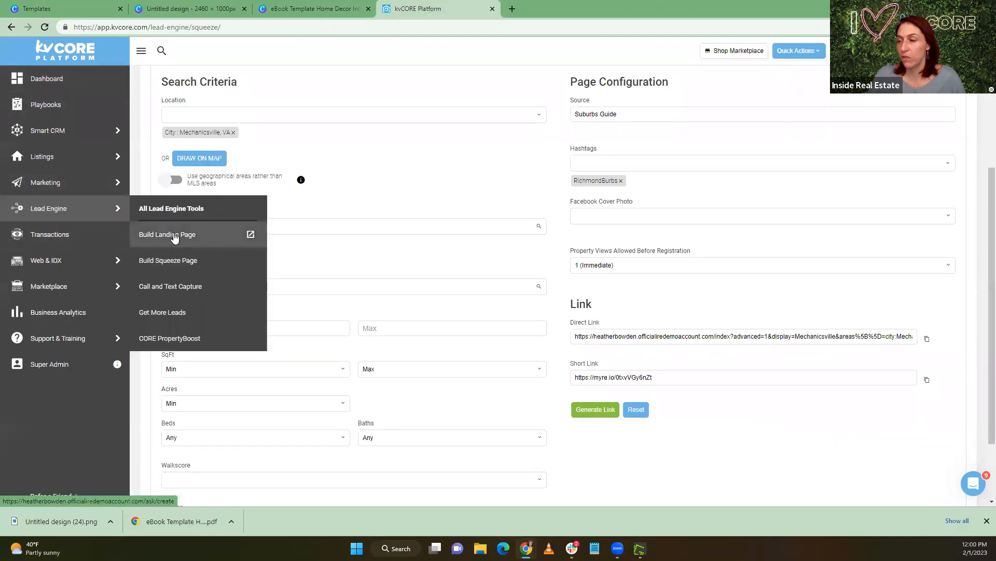
left_click(175, 237)
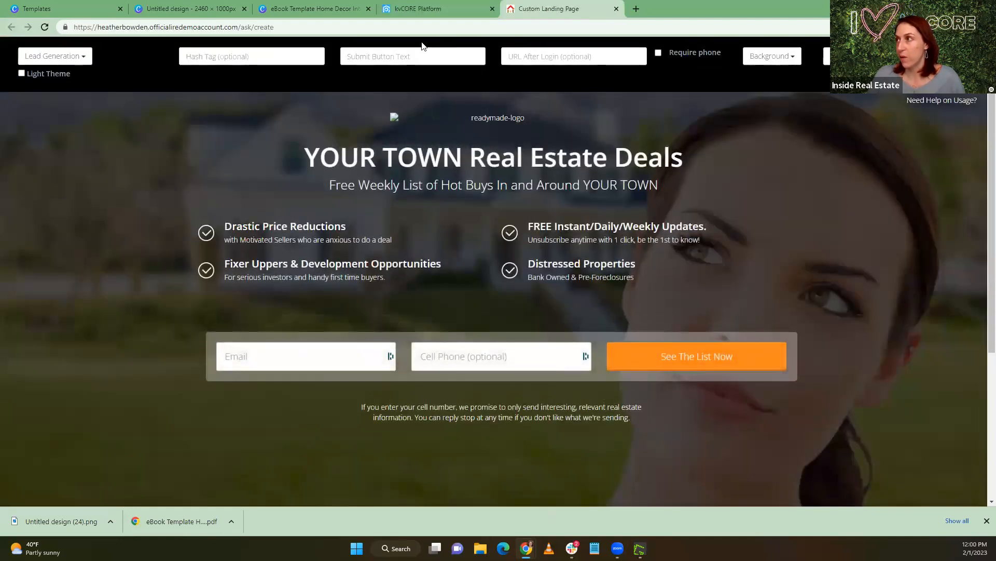
Return to the main kvCORE page, go to the website's blog posts, and start a new post
left_click(425, 9)
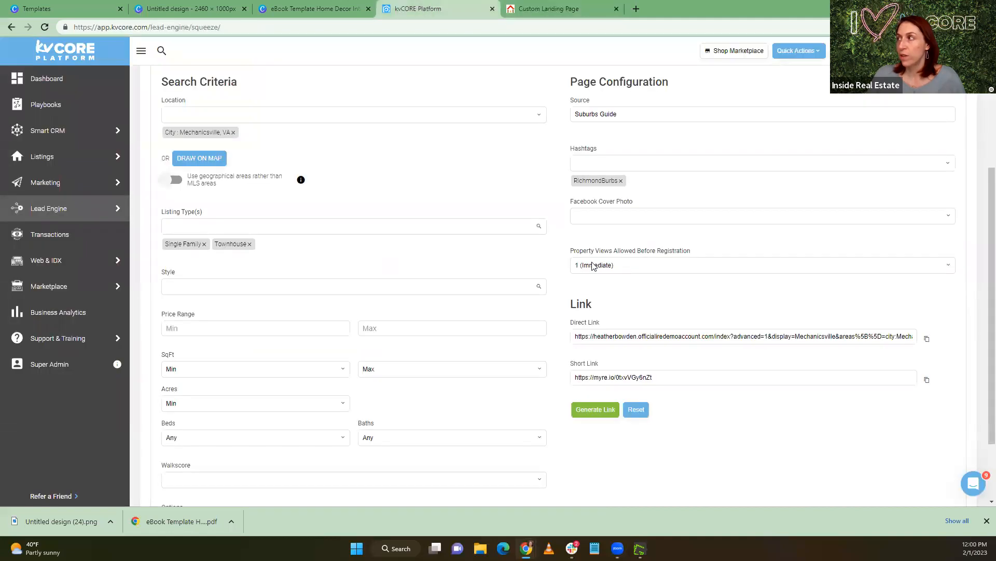
scroll(593, 266, "up", 3)
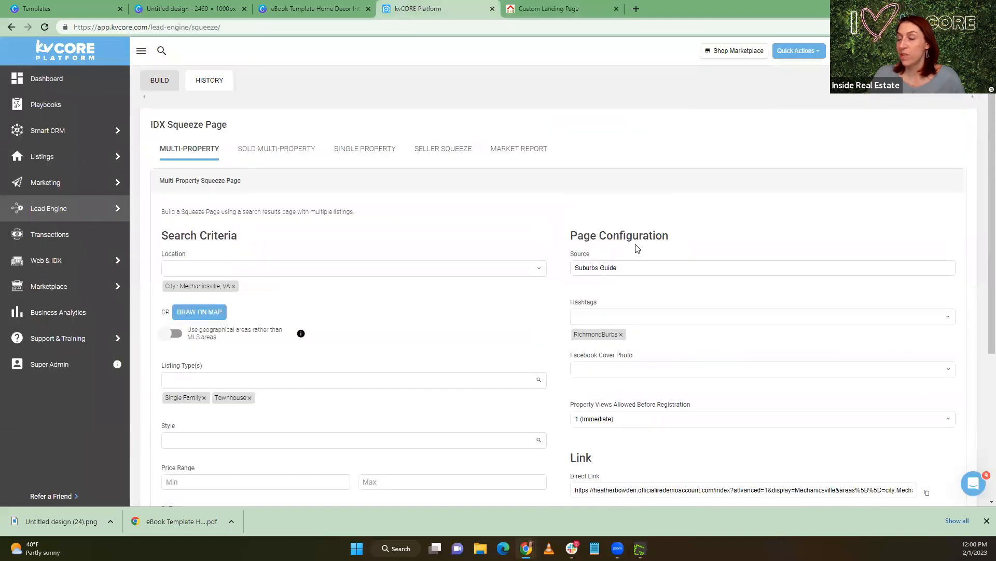
left_click(797, 52)
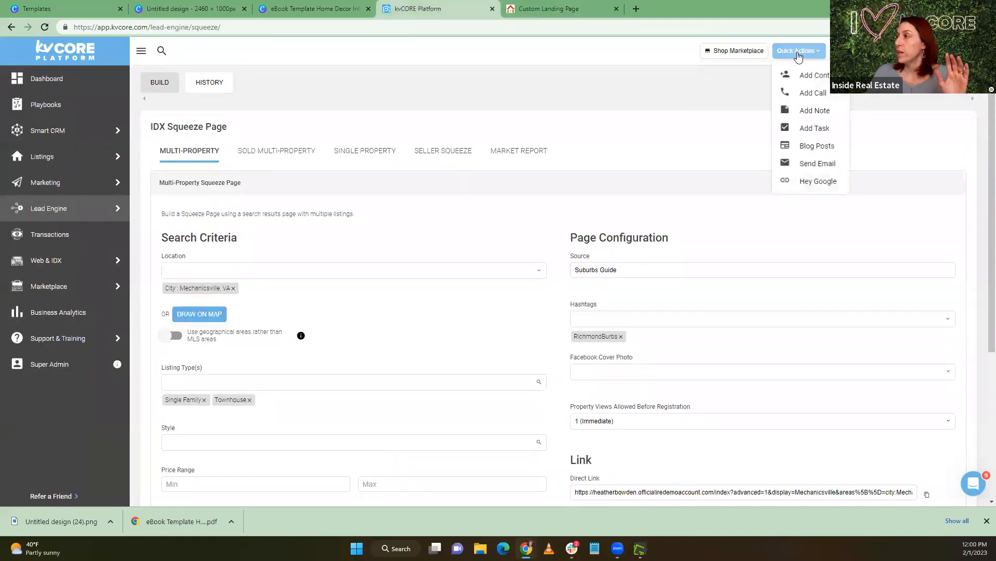
left_click(807, 150)
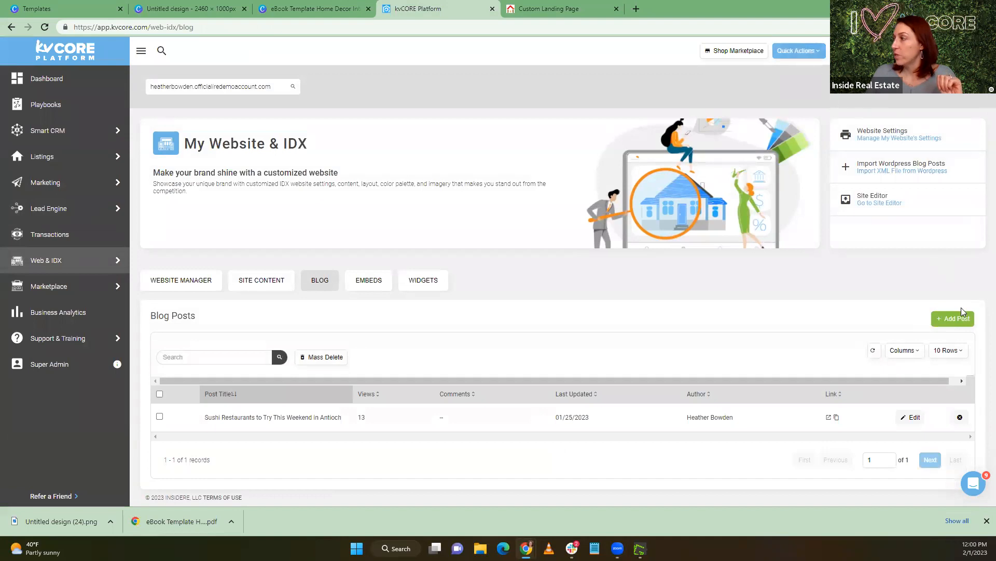
left_click(956, 319)
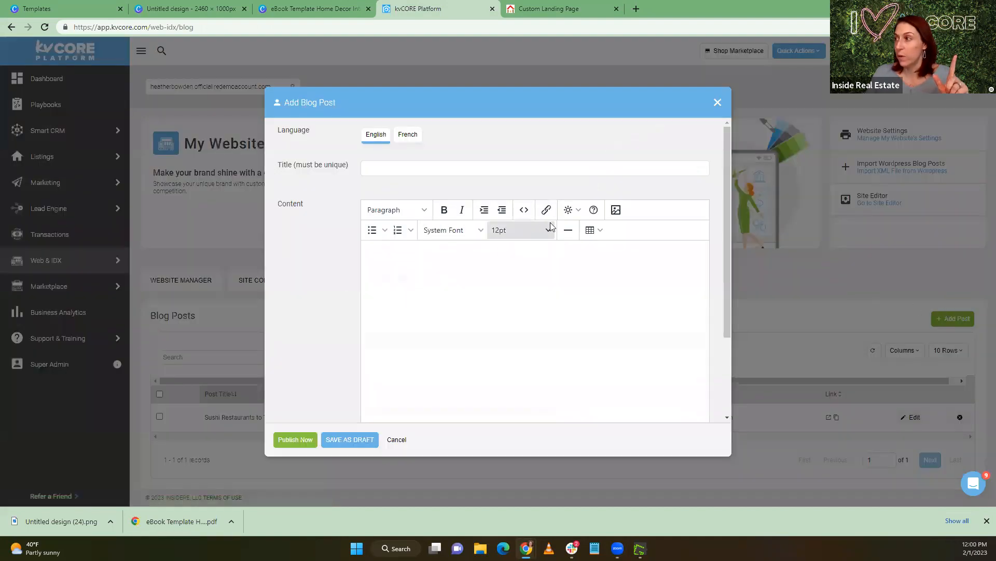
Try to upload the downloaded full-size banner as an image in the blog post's content
left_click(615, 210)
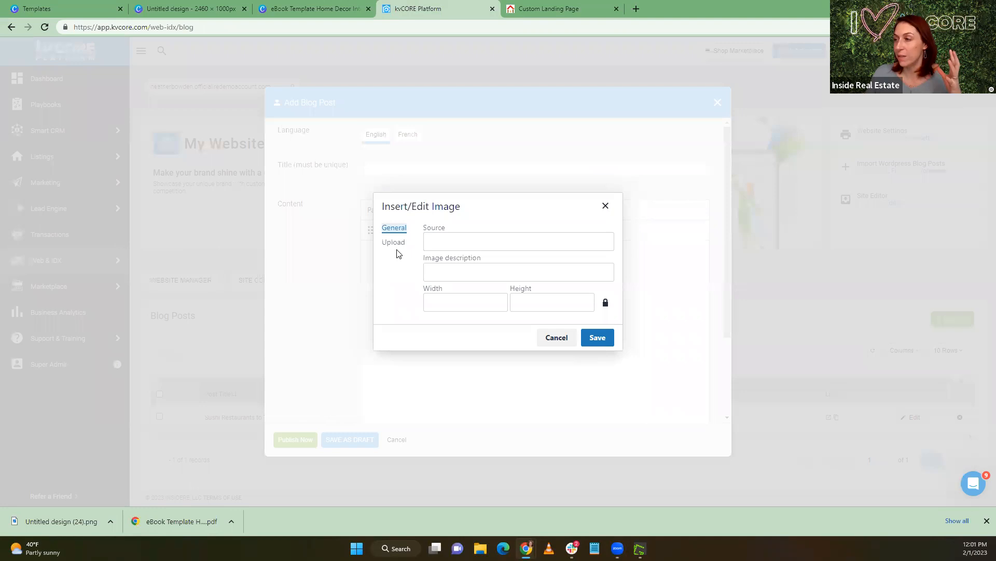
left_click(396, 244)
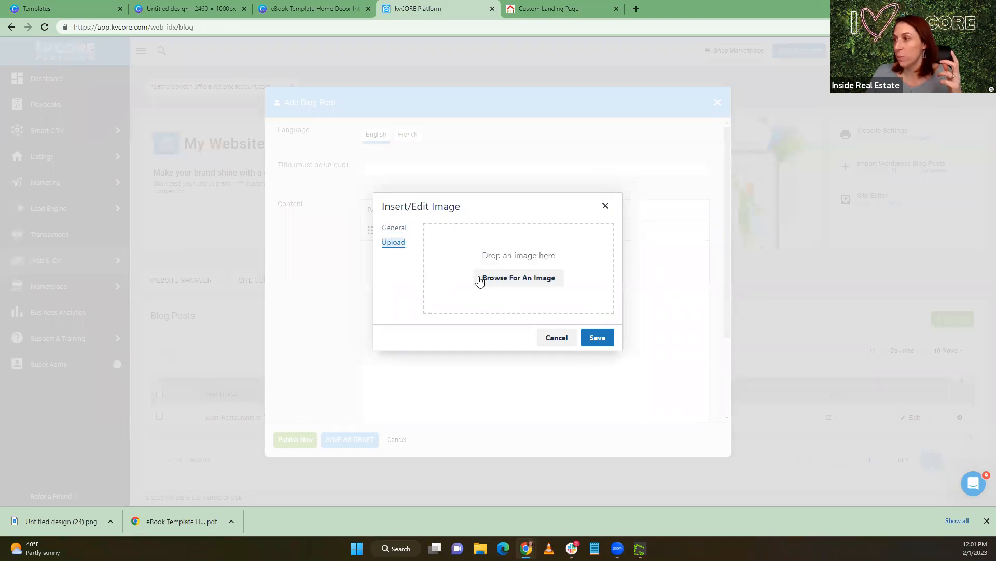
left_click(487, 278)
left_click(213, 182)
left_click(626, 323)
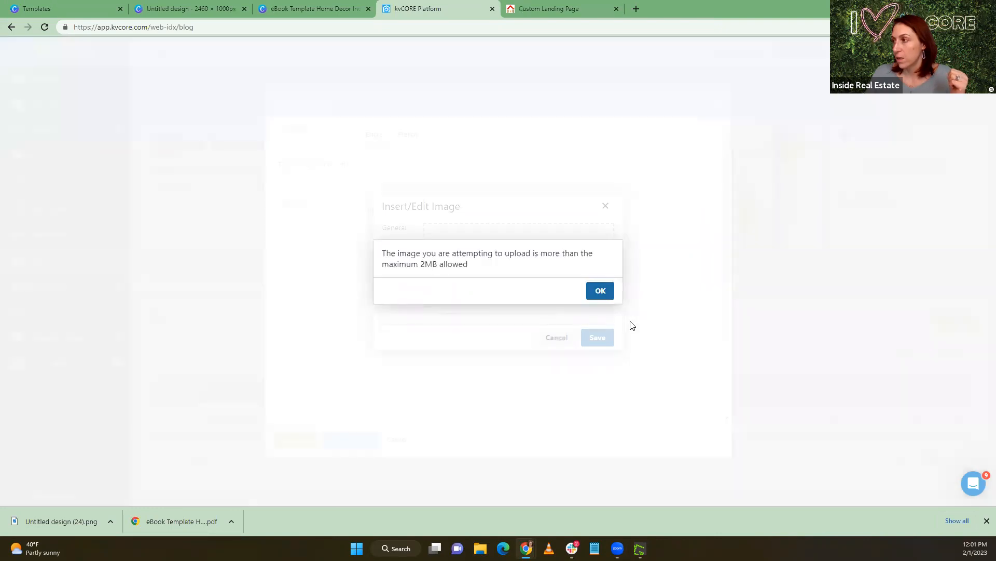
left_click(600, 292)
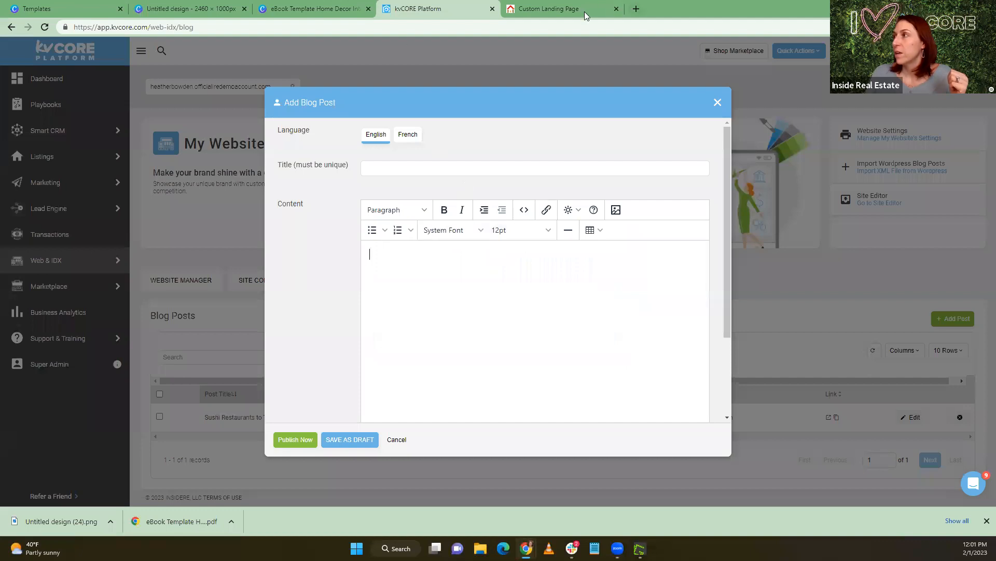
Switch back to the Canva banner design and create a resized copy at 1230 × 500 px
left_click(157, 9)
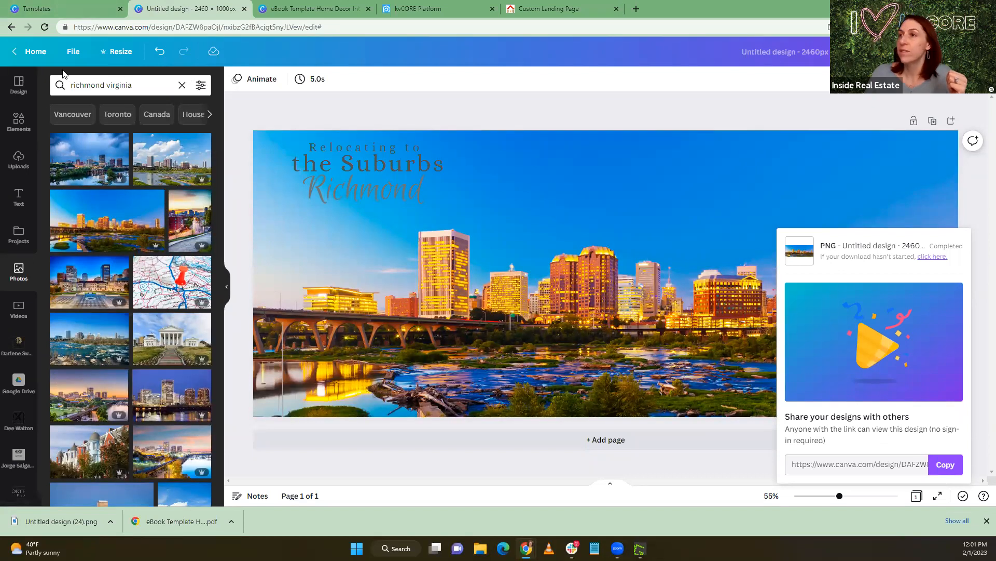
left_click(109, 52)
left_click(117, 136)
left_click_drag(147, 136, 114, 137)
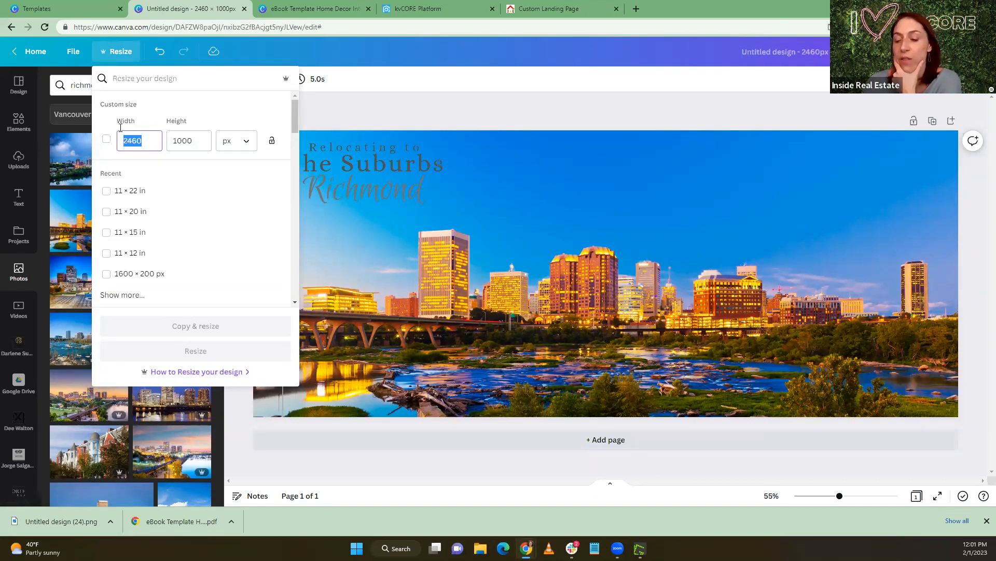
type("1230")
left_click(182, 145)
left_click_drag(185, 141, 165, 138)
type("500")
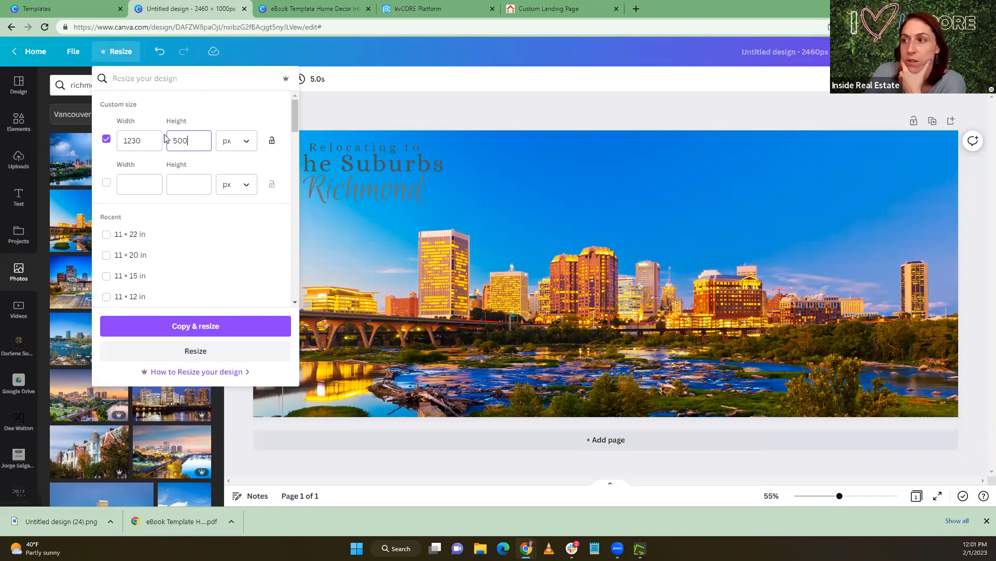
left_click(217, 326)
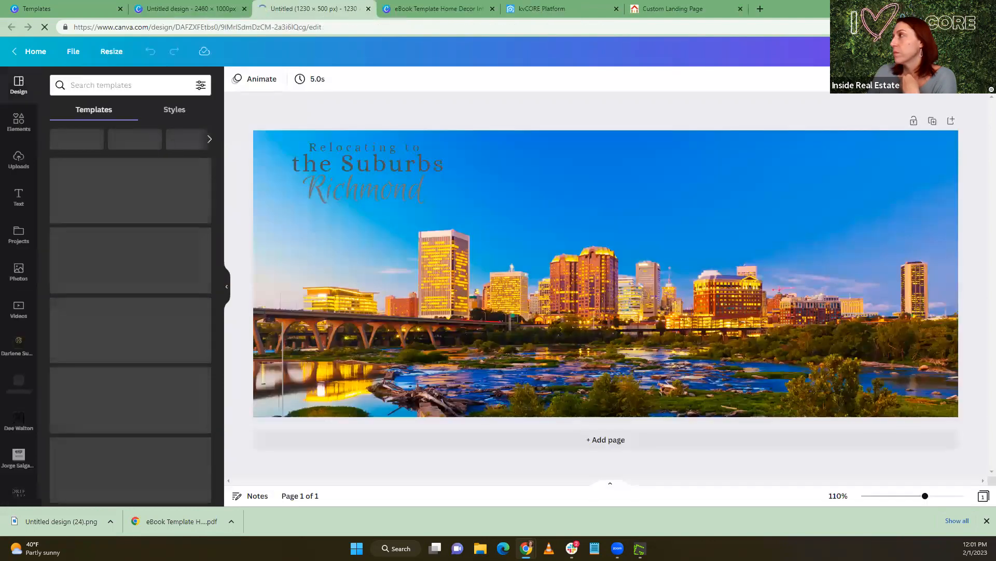
Download the resized banner copy as a PNG at 1230 × 500 px
left_click(968, 52)
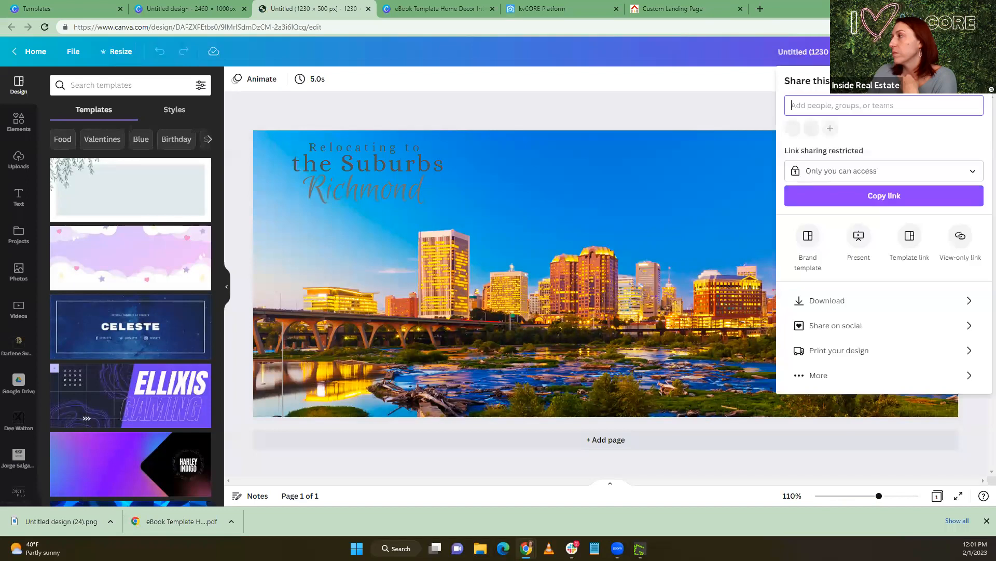
left_click(828, 301)
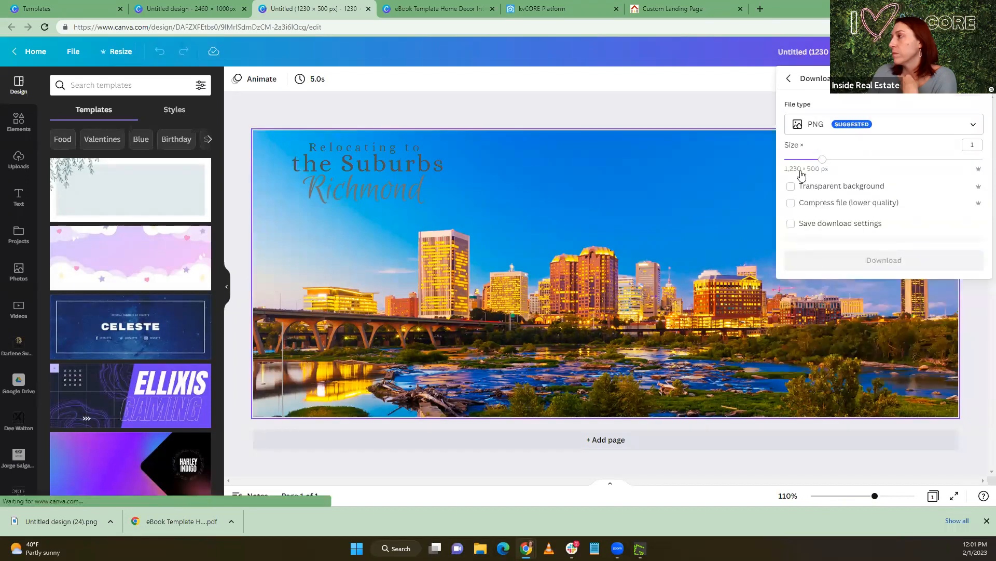
left_click(830, 265)
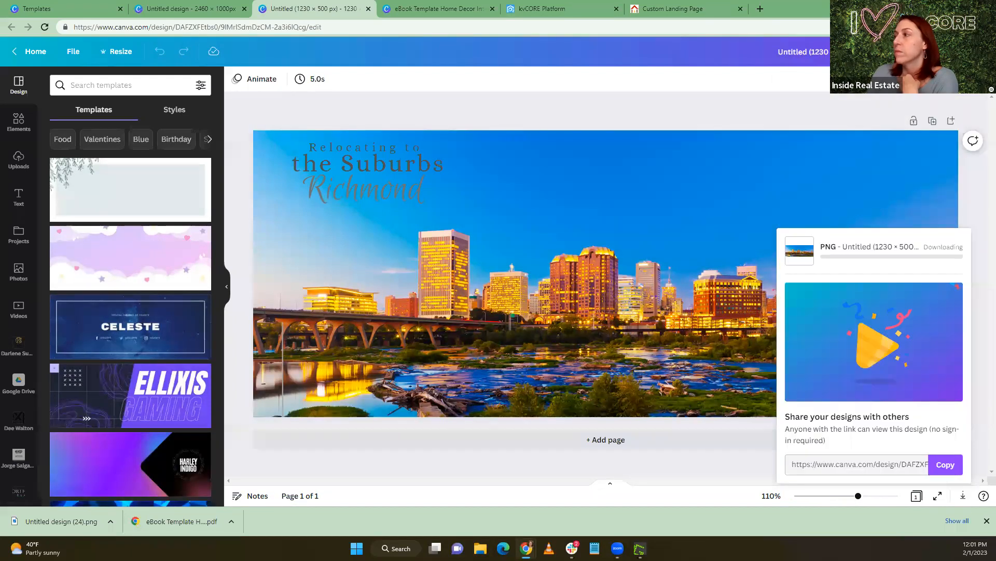
Switch to kvCORE and upload "Untitled (1230 × 500 px).png" as an image for the new blog post
left_click(545, 10)
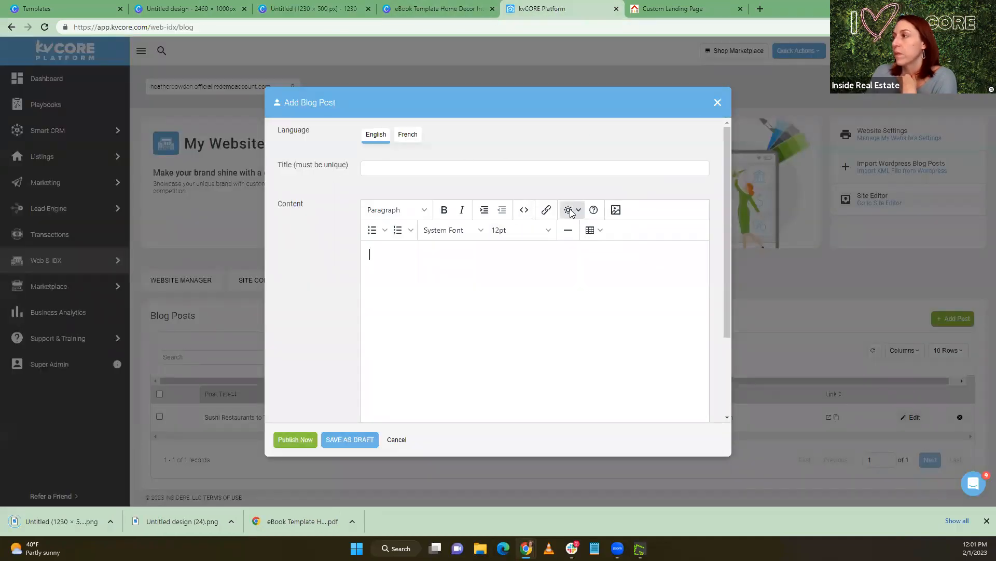
left_click(616, 210)
left_click(399, 246)
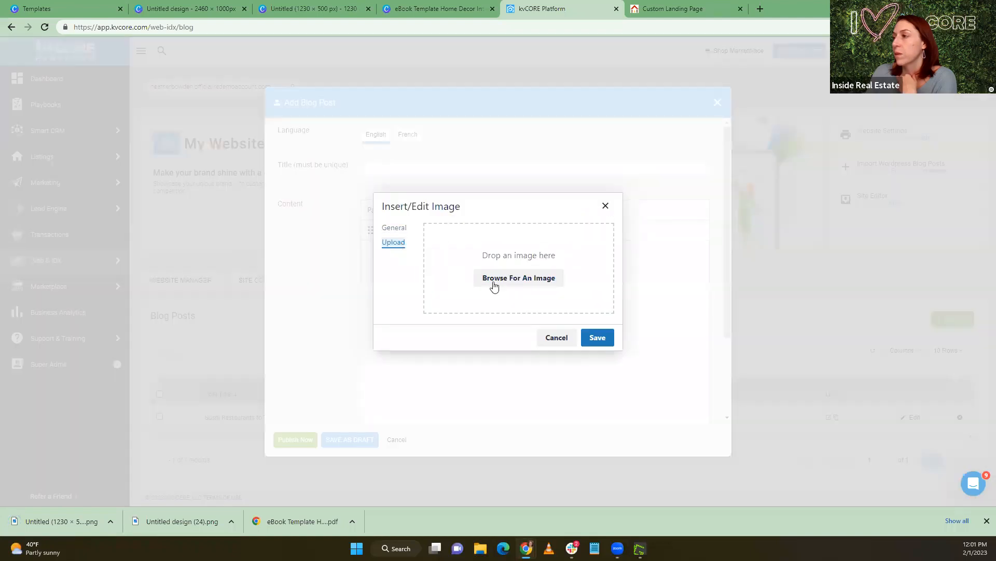
left_click(512, 280)
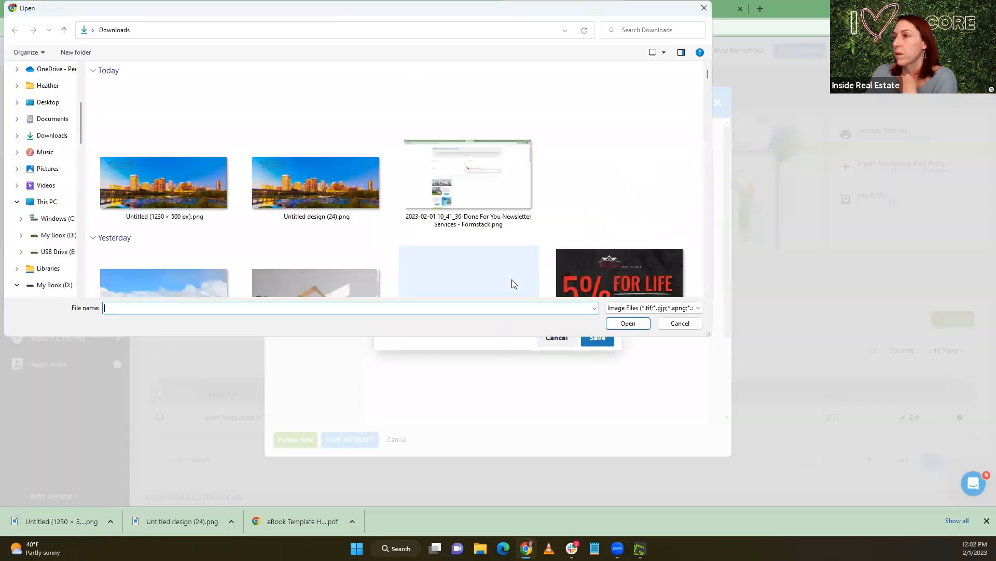
left_click(153, 192)
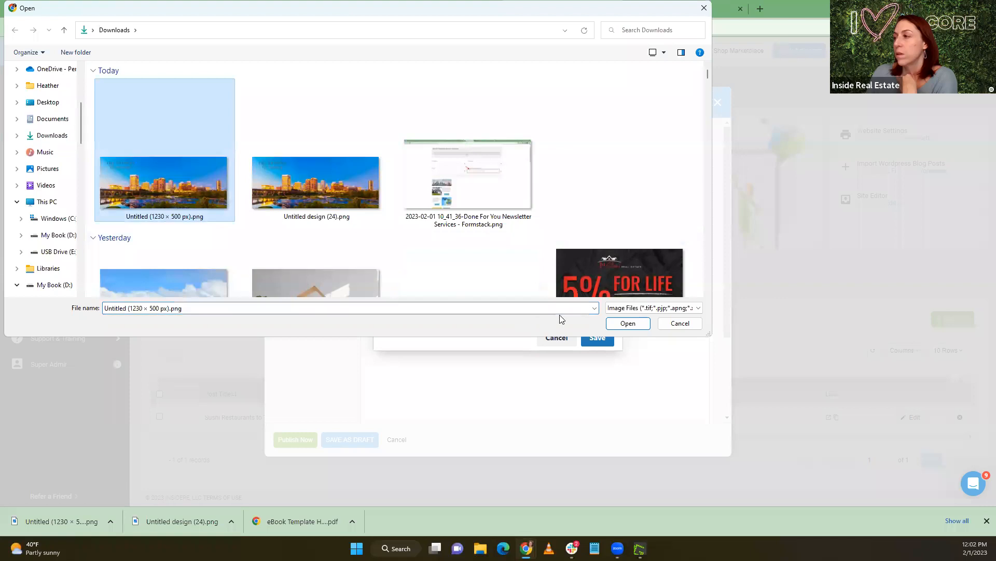
left_click(627, 323)
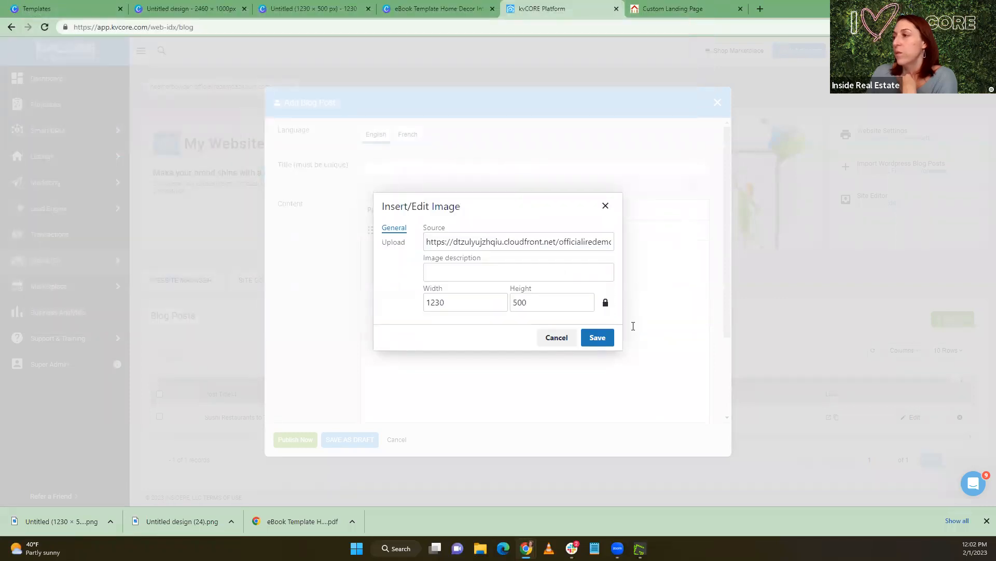
Try to copy the uploaded banner's source URL, and cancel the image insertion
left_click_drag(427, 242, 645, 250)
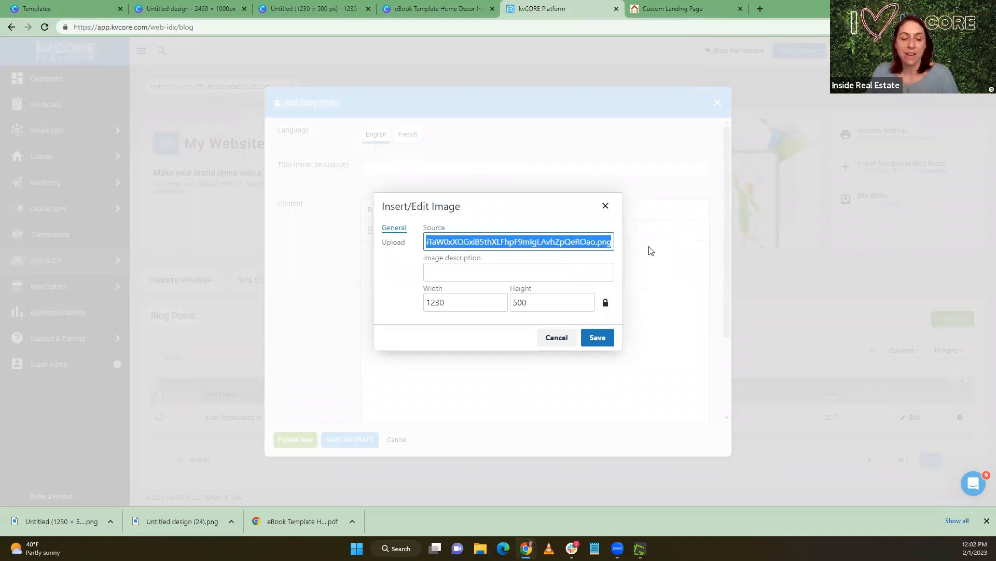
key("ctrl+v")
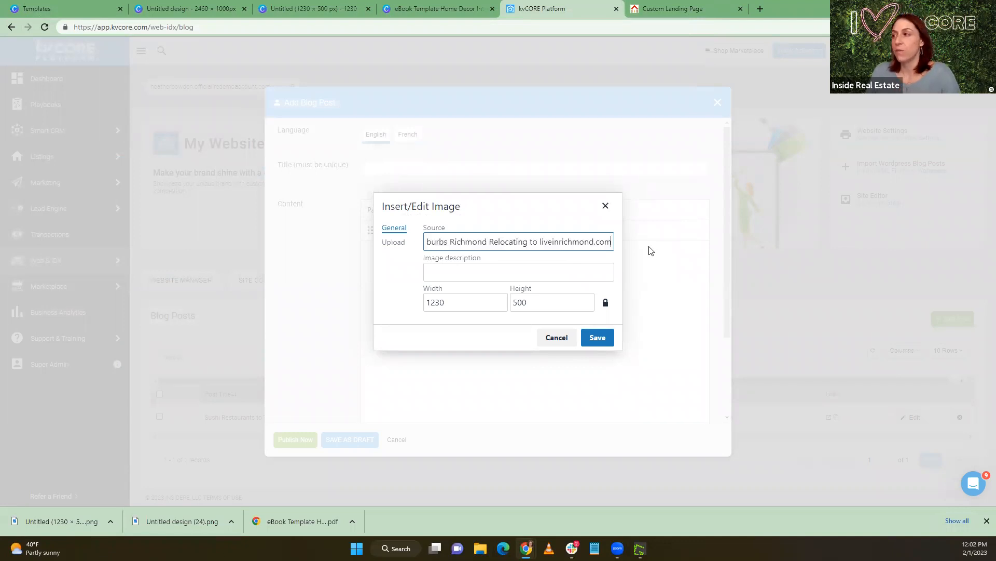
left_click_drag(612, 244, 351, 248)
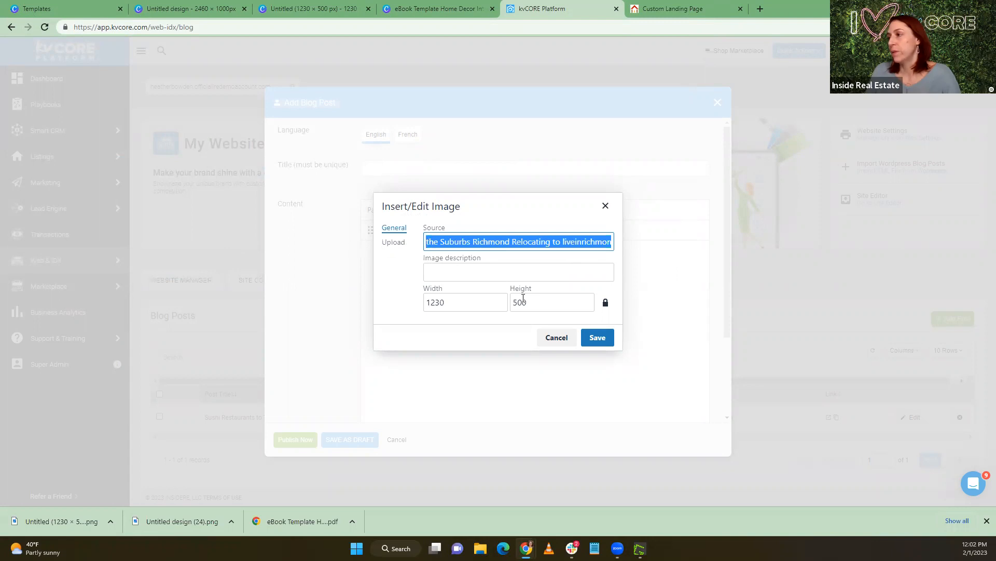
left_click(558, 339)
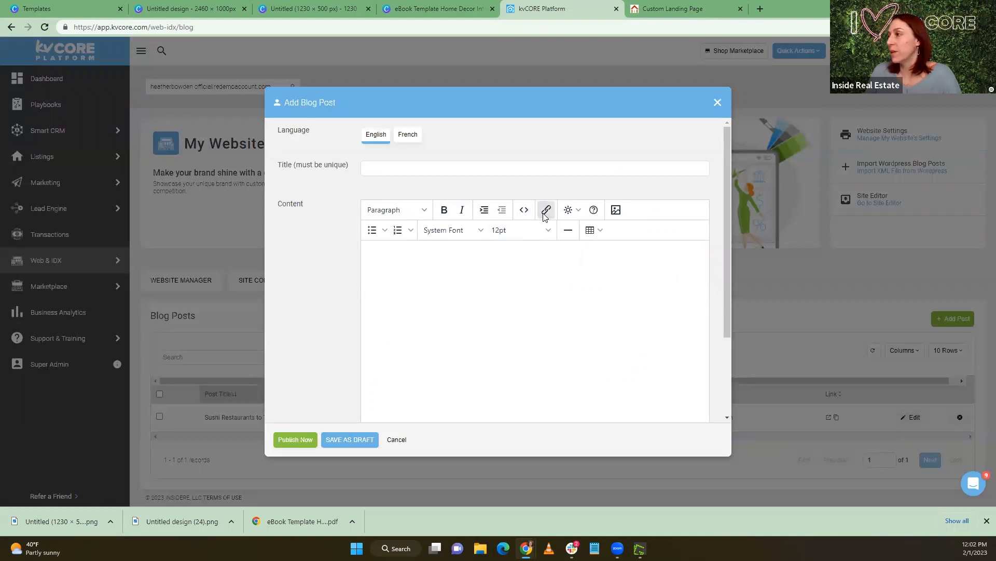
Upload "Untitled (1230 × 500 px).png" to the blog post's image settings again to regenerate its source URL
left_click(616, 210)
left_click(400, 244)
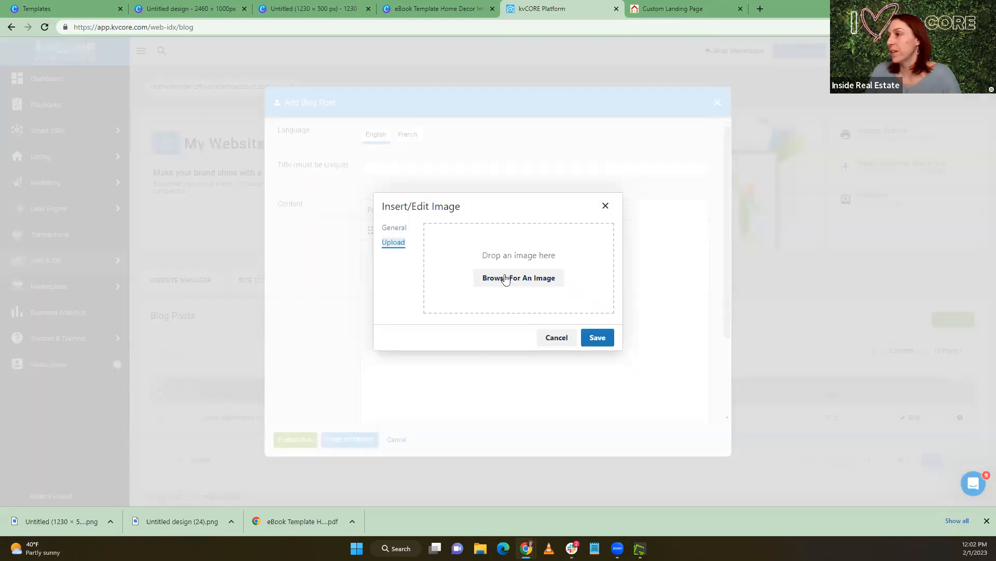
left_click(430, 241)
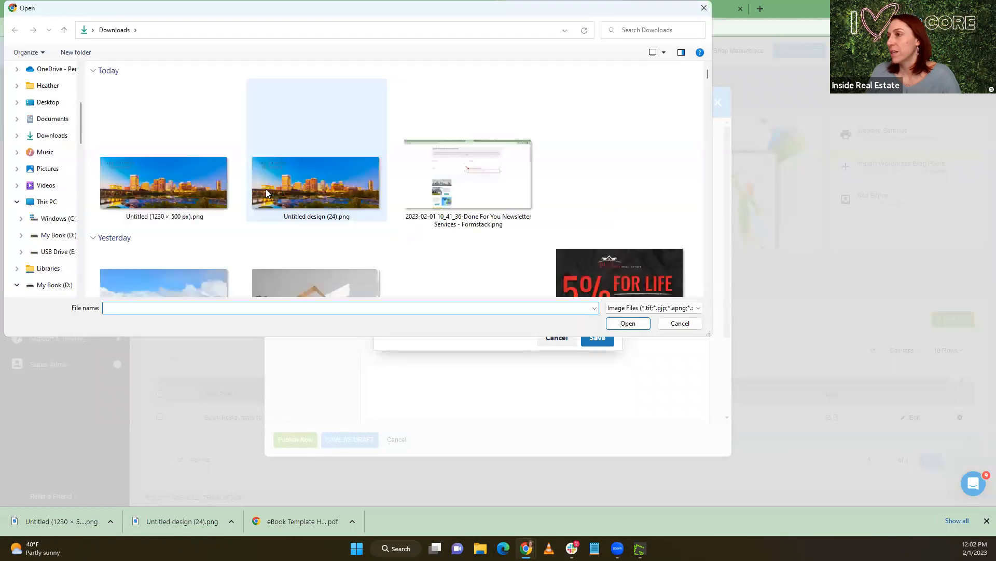
left_click(163, 182)
left_click(645, 324)
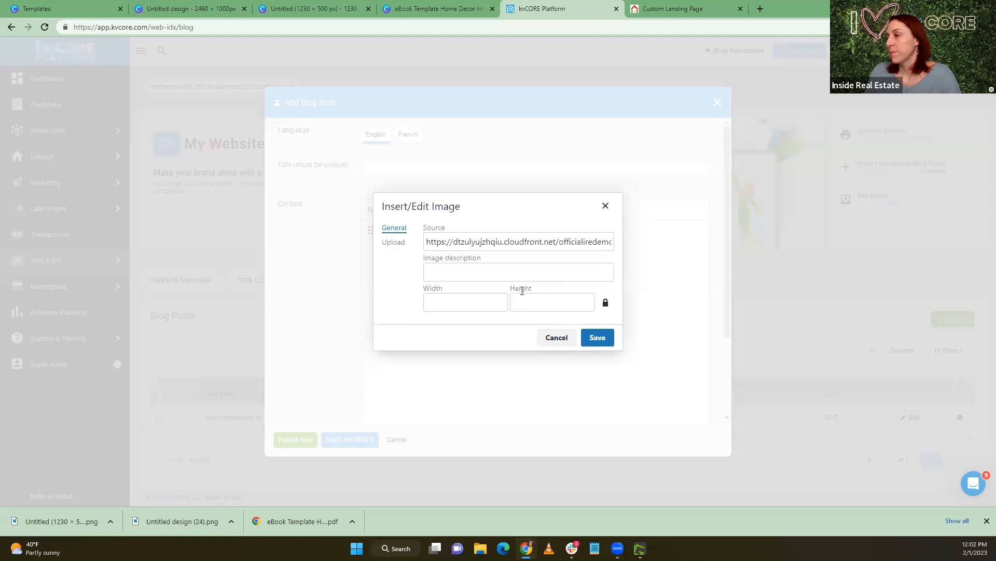
Copy the uploaded banner's source URL and insert the 1230 × 500 image into the blog post content
left_click_drag(428, 240, 864, 234)
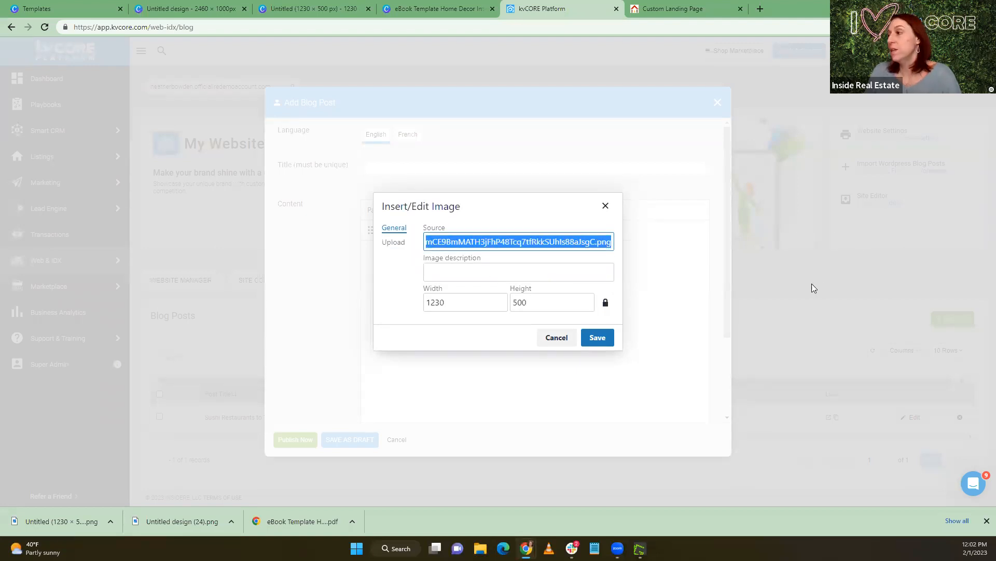
left_click(593, 337)
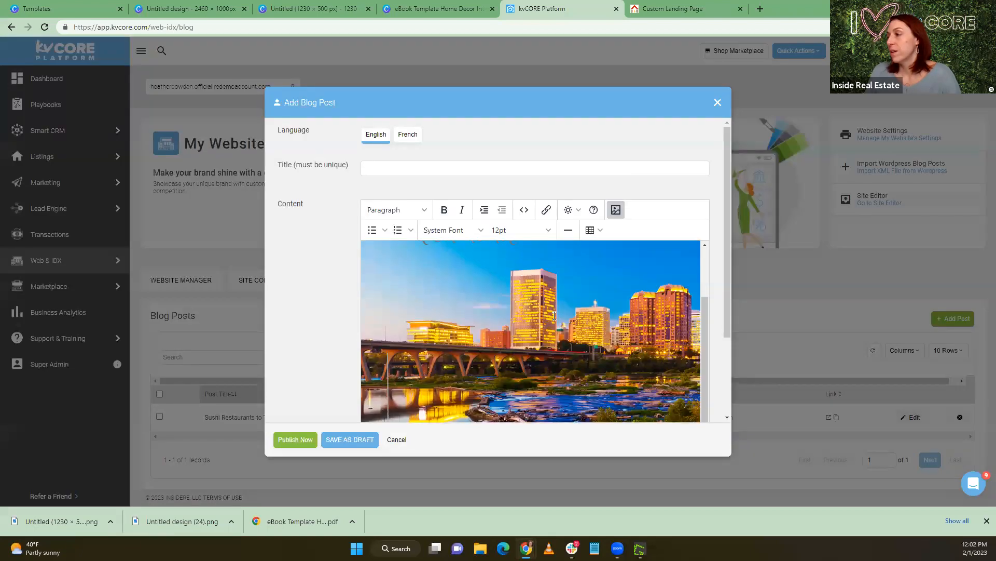
scroll(471, 295, "down", 3)
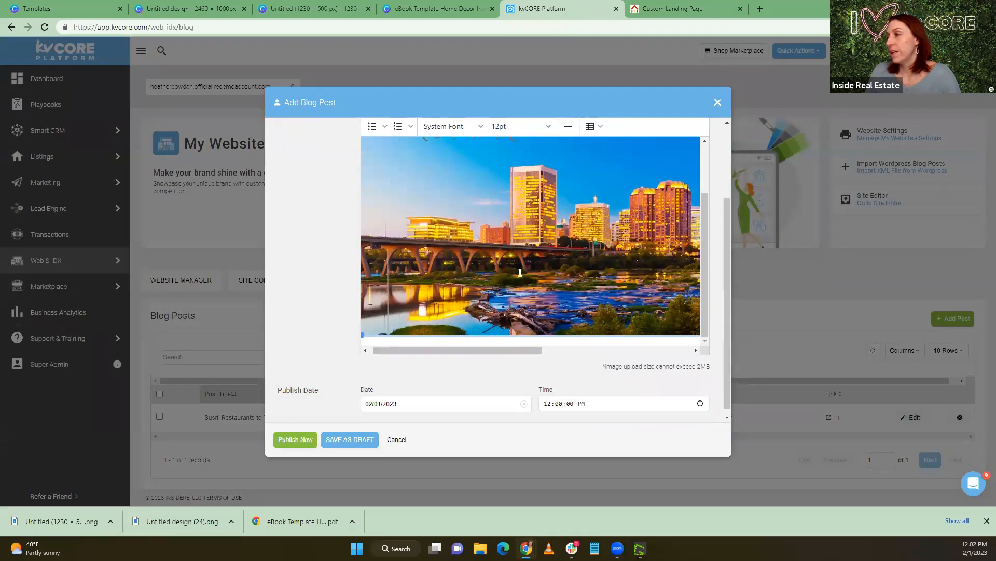
scroll(501, 274, "up", 5)
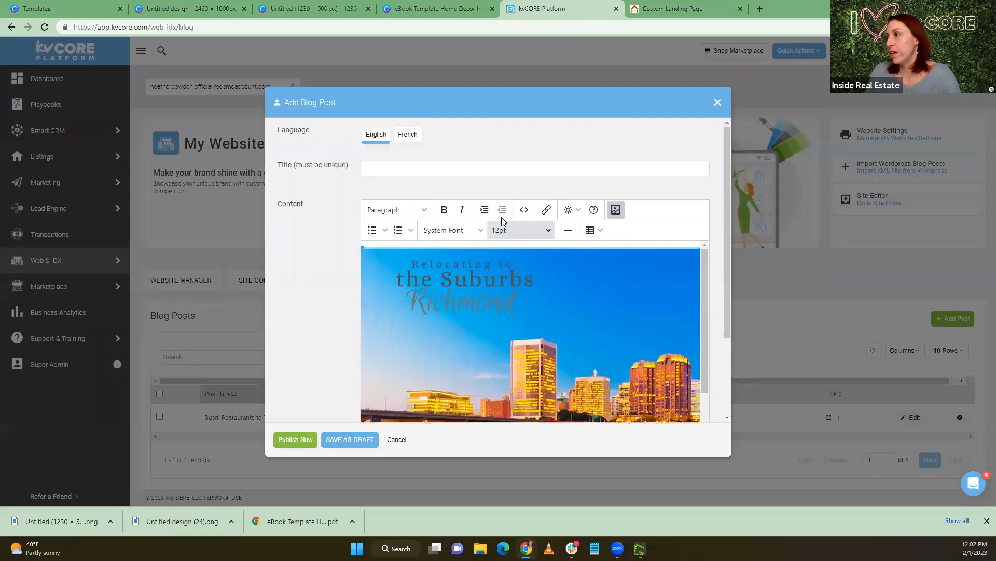
Copy the banner's image URL from the post's source code, and close the blog post without saving it
left_click(526, 211)
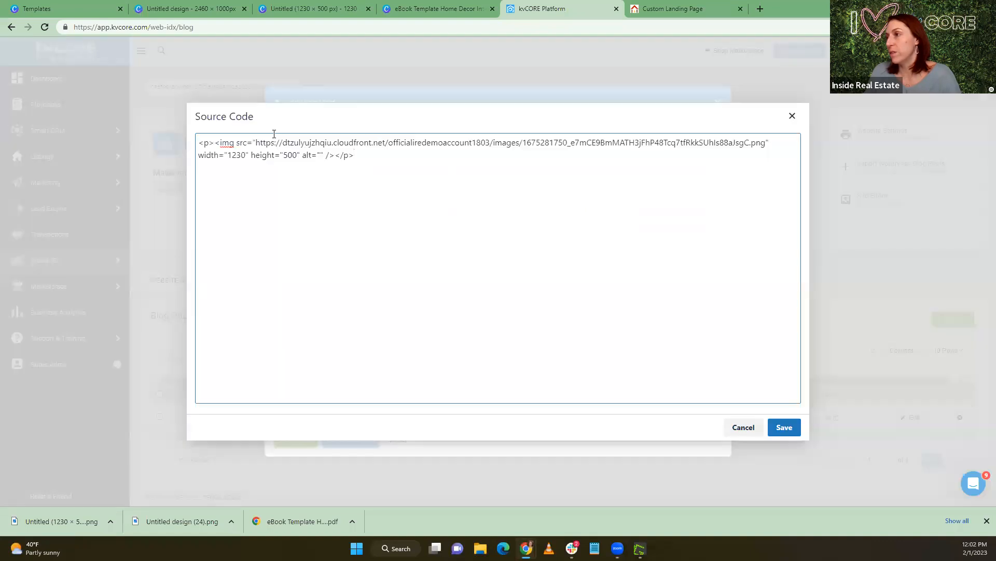
left_click_drag(256, 143, 762, 144)
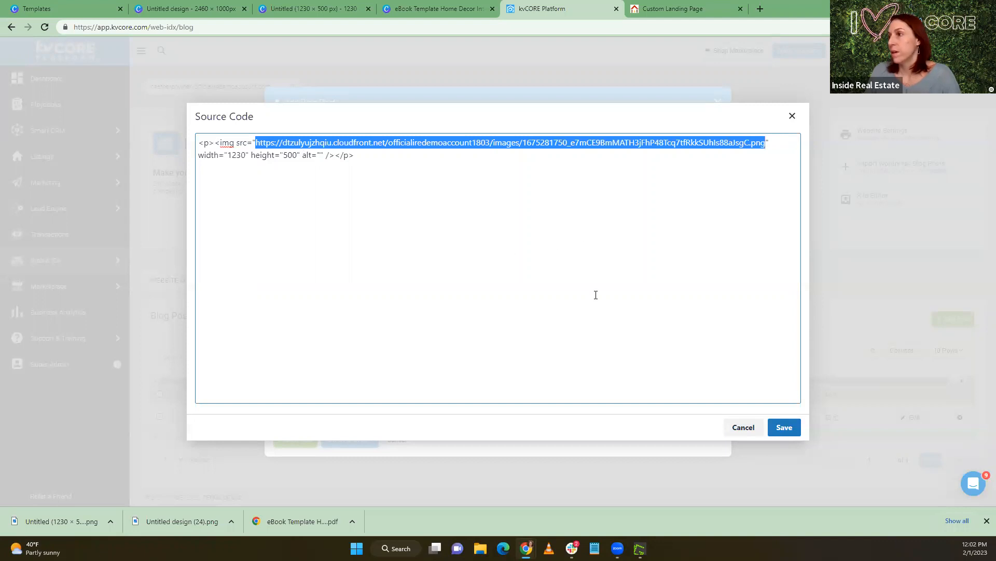
left_click(781, 428)
scroll(516, 285, "down", 3)
scroll(516, 285, "up", 1)
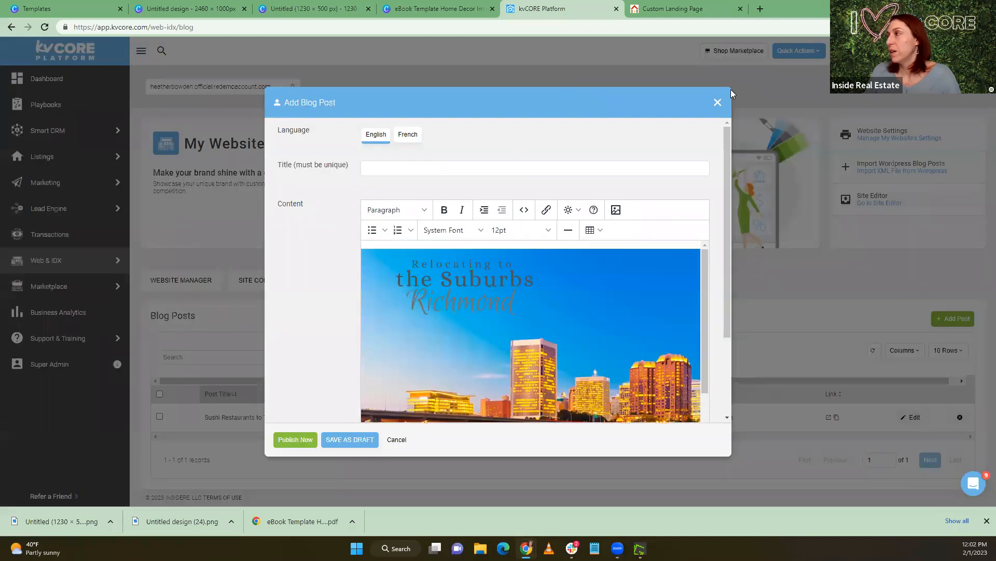
left_click(717, 101)
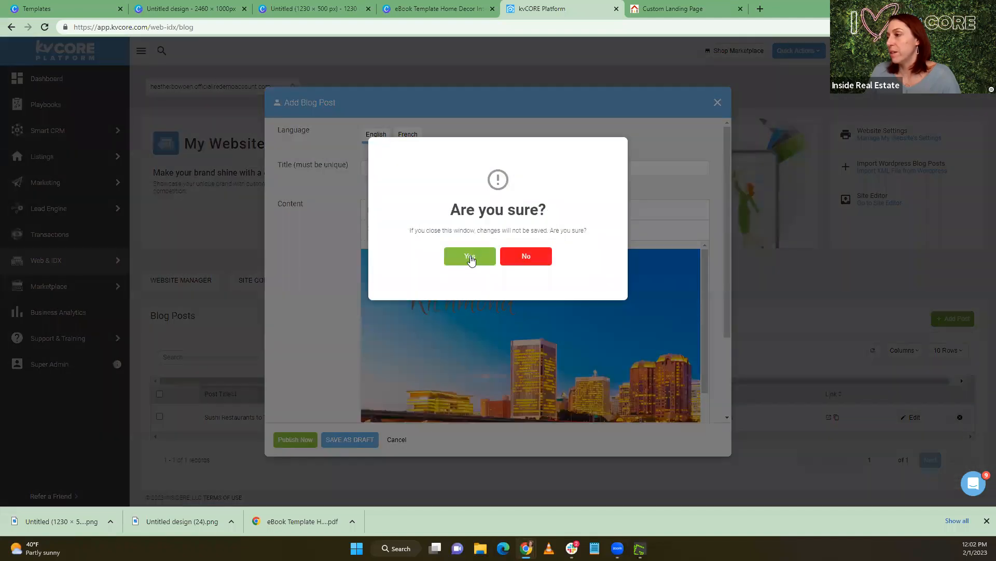
left_click(471, 256)
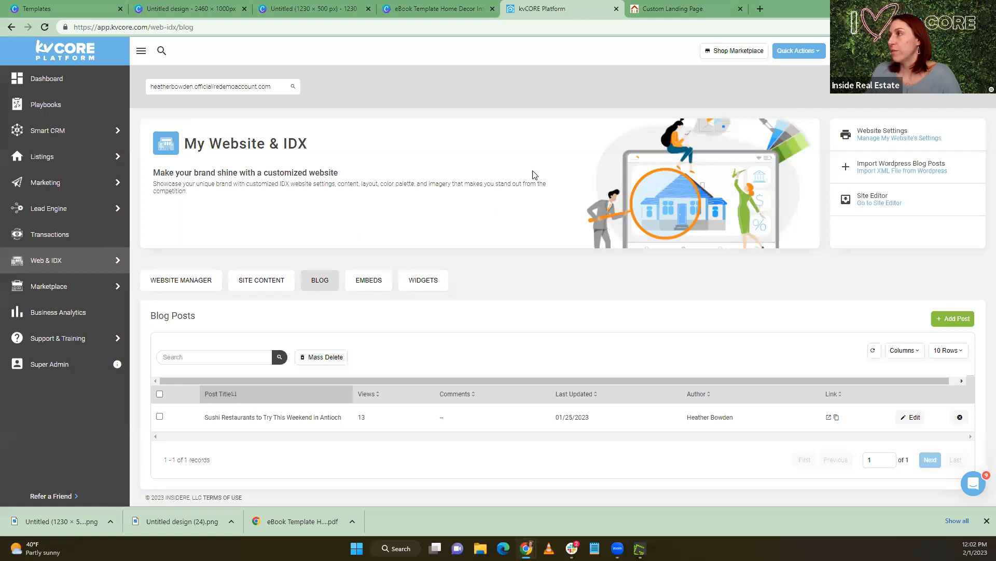
Switch to the Custom Landing Page and set its custom background to the copied banner image URL
left_click(653, 7)
left_click(768, 56)
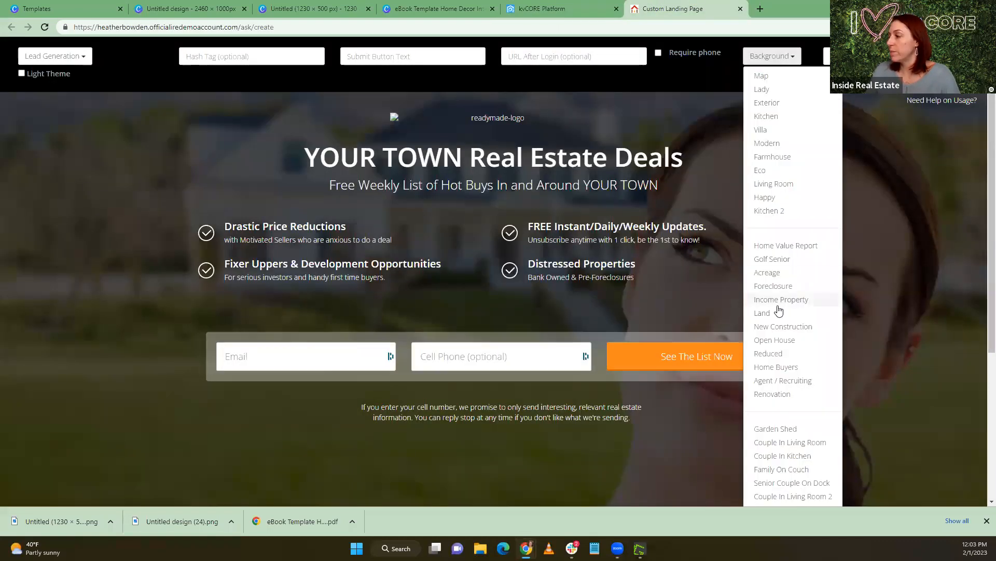
scroll(778, 310, "down", 5)
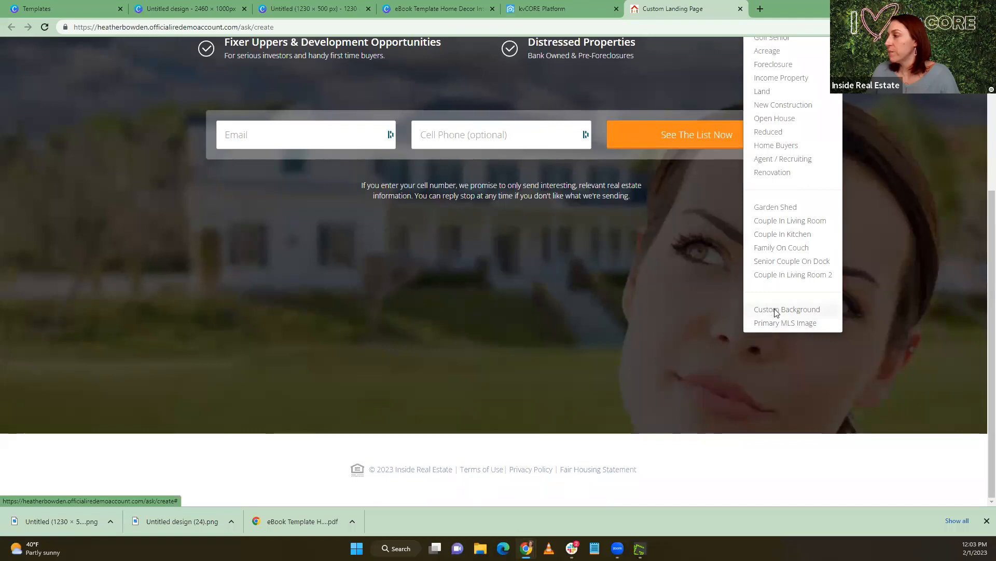
left_click(776, 311)
left_click(396, 120)
key("ctrl+v")
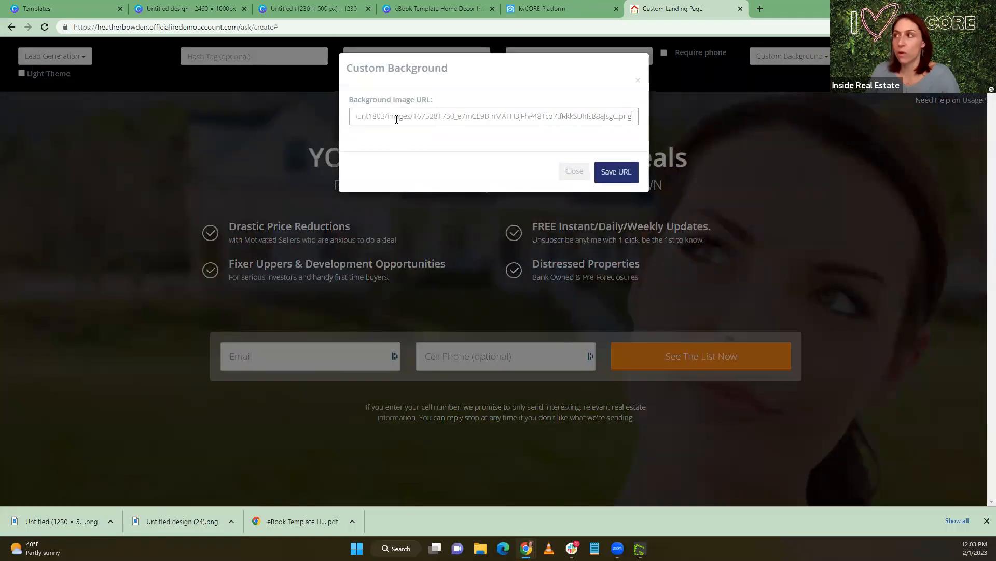
left_click(627, 180)
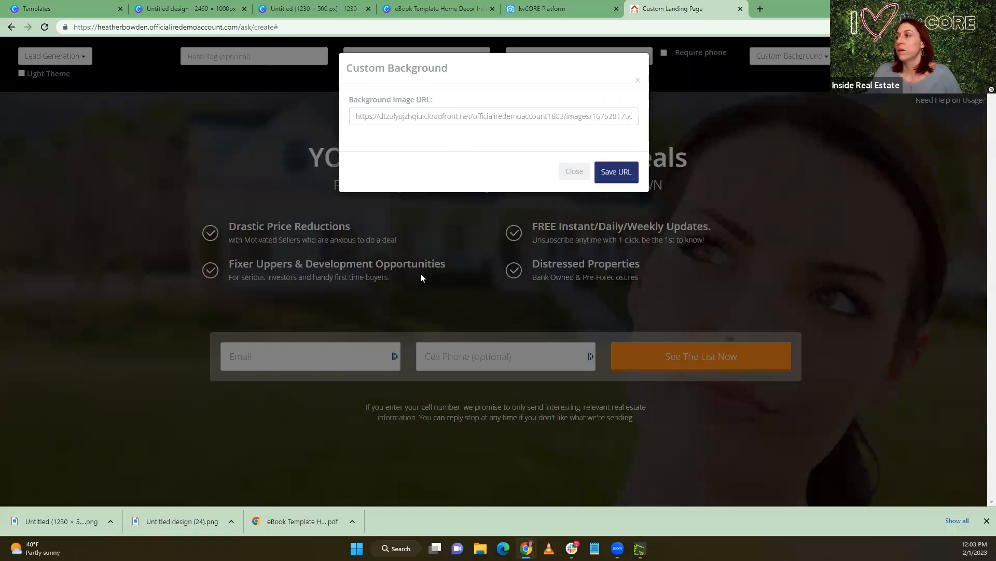
left_click(612, 176)
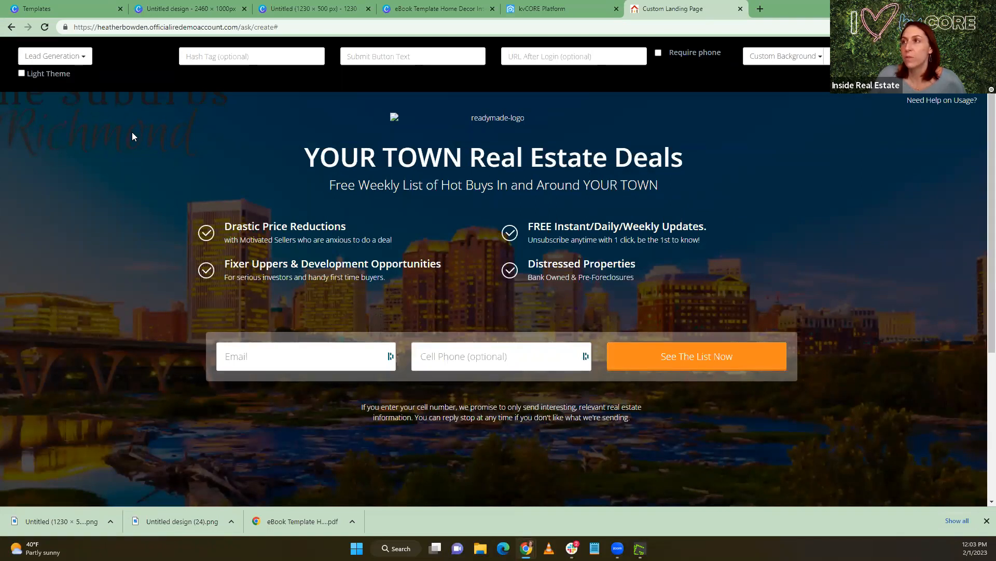
Switch to the 1230 × 500 px banner in Canva and delete the "Relocating to the Suburbs Richmond" text group
left_click(420, 12)
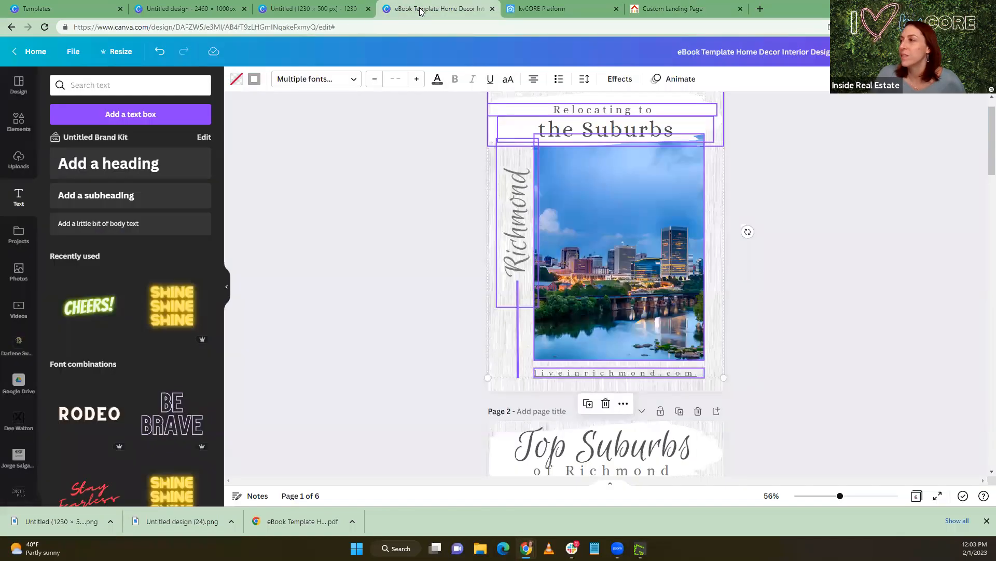
left_click(286, 9)
left_click(385, 185)
left_click(284, 113)
left_click_drag(285, 113, 394, 213)
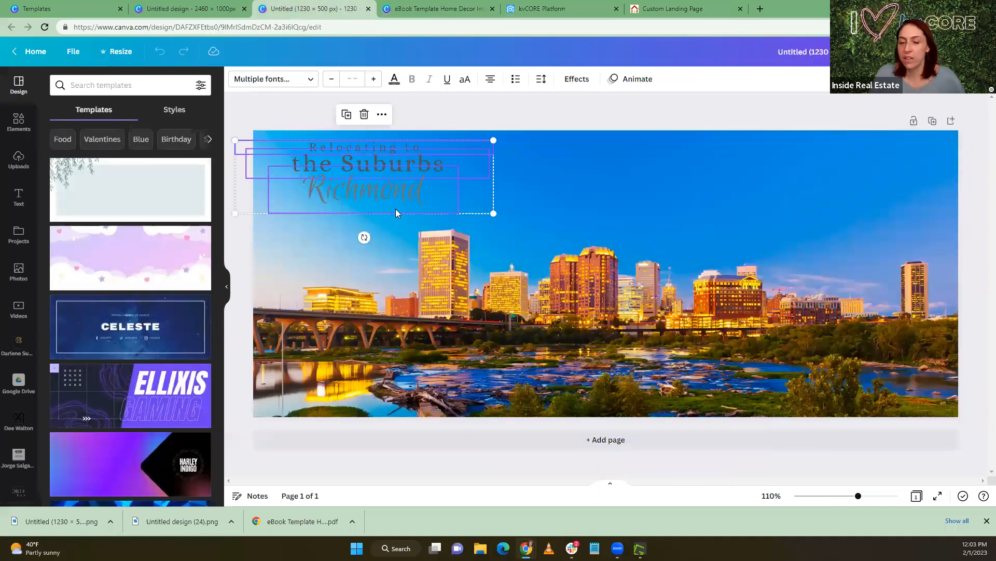
key("Delete")
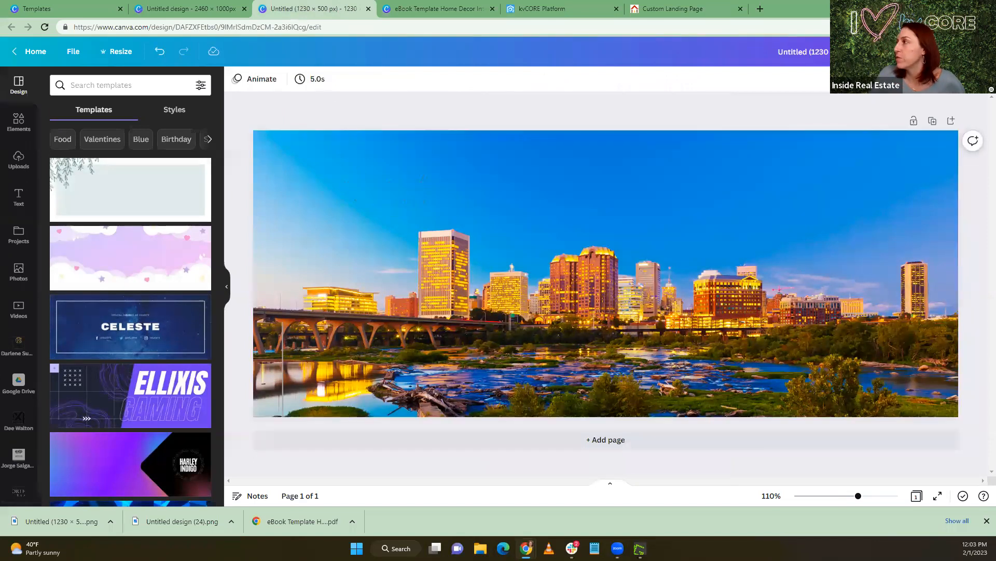
Download the text-free banner as a PNG at 1230 × 500 px
left_click(965, 51)
left_click(842, 302)
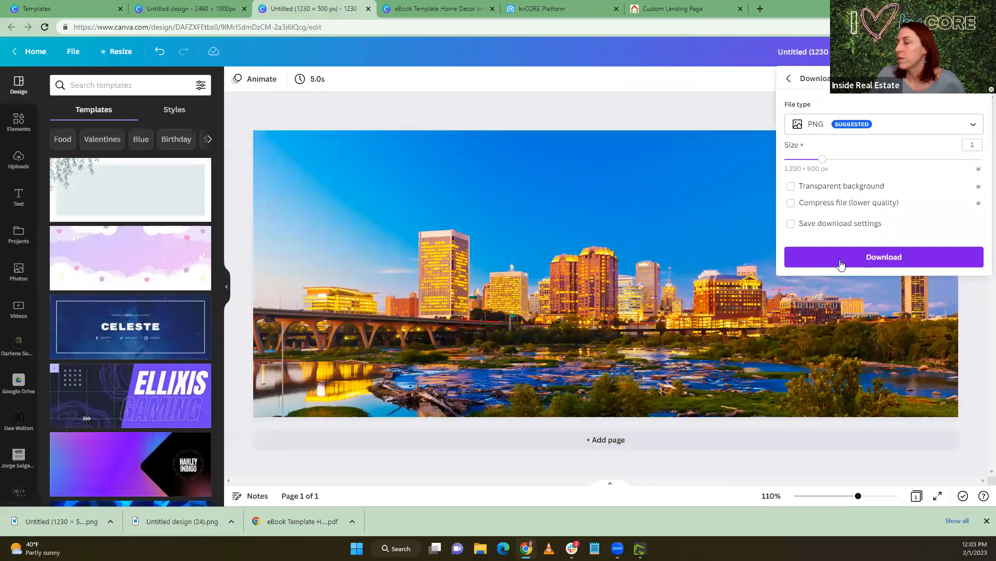
left_click(841, 258)
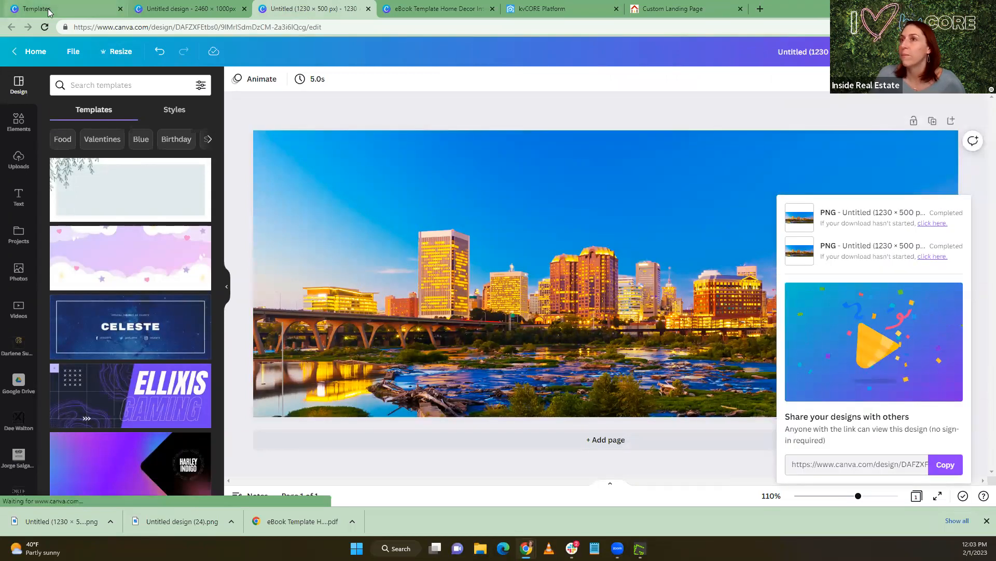
Switch to kvCORE, start a new blog post and upload the text-free banner PNG in its image settings
left_click(542, 9)
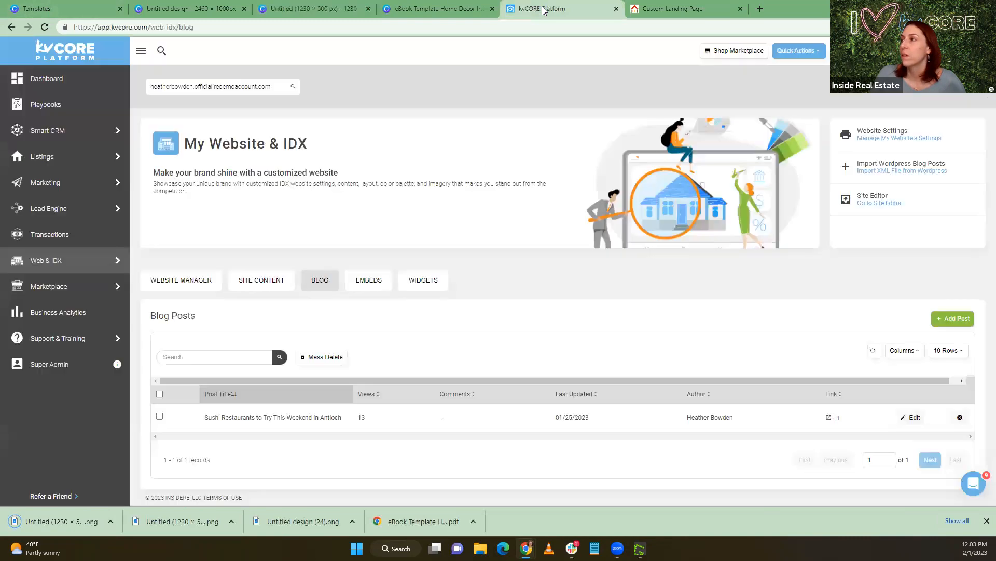
left_click(953, 319)
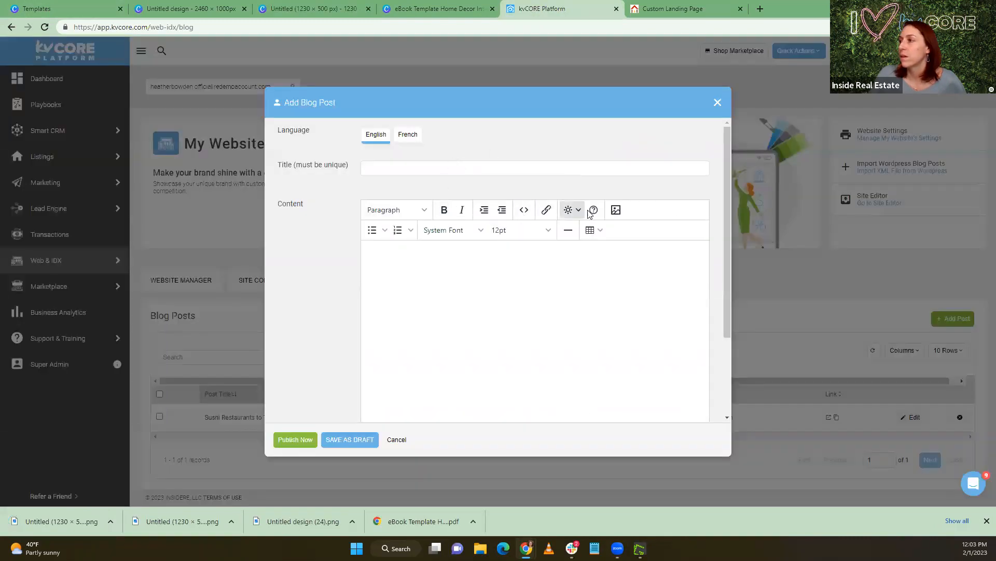
left_click(616, 210)
left_click(400, 242)
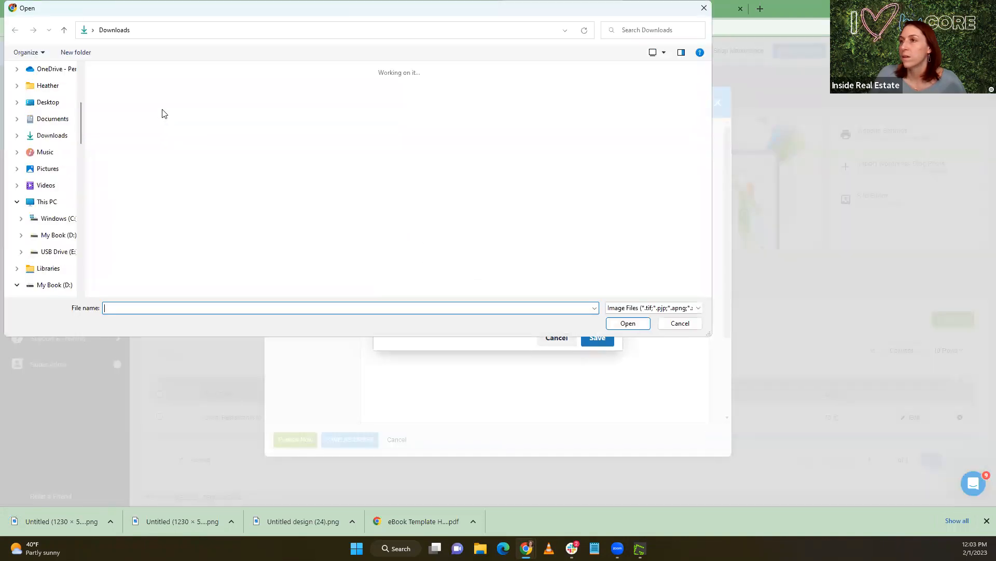
left_click(625, 323)
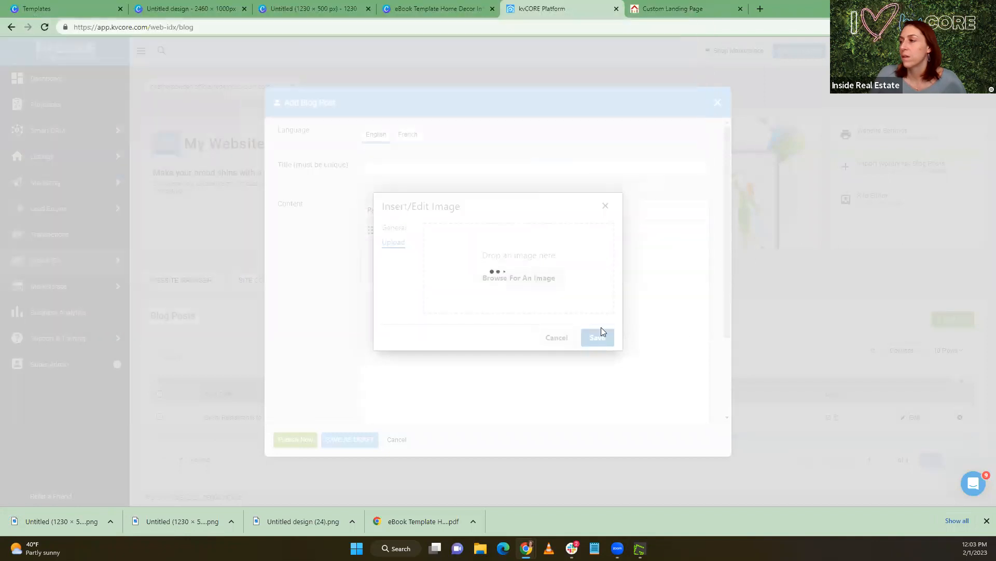
Copy the text-free banner's source URL and return to the Custom Landing Page
left_click_drag(427, 241, 936, 261)
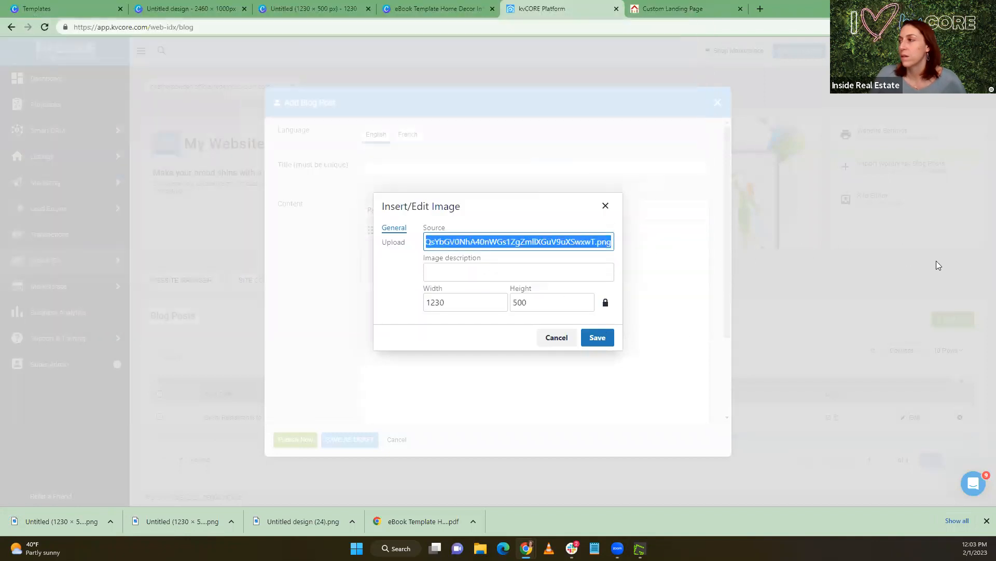
left_click(696, 5)
left_click(781, 56)
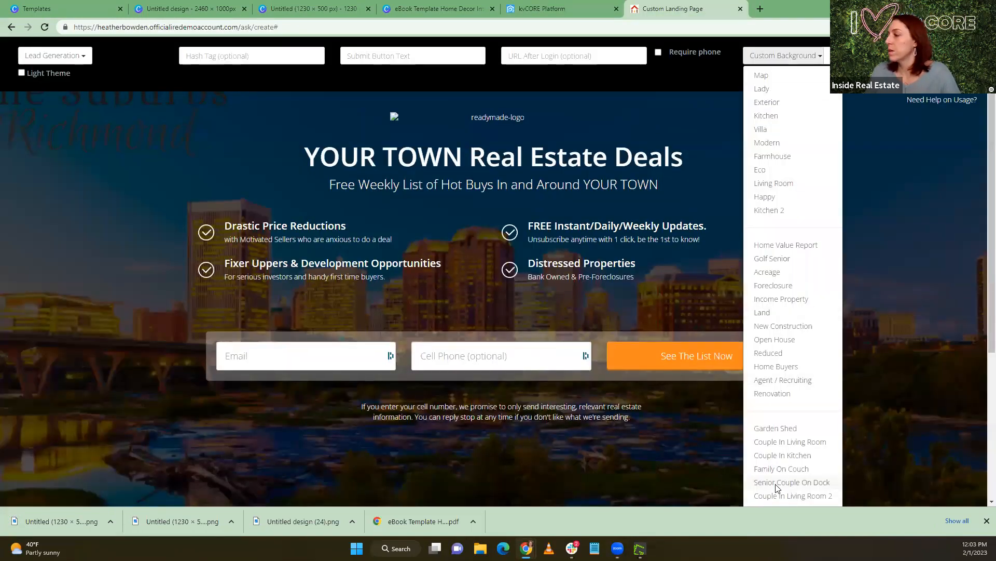
scroll(787, 441, "down", 4)
left_click(770, 315)
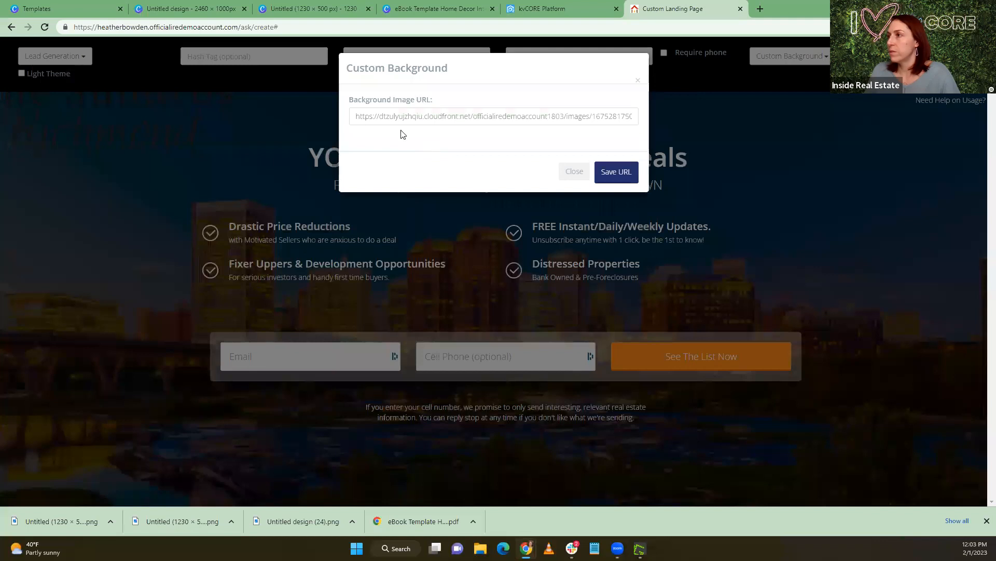
left_click_drag(358, 119, 979, 109)
left_click(979, 109)
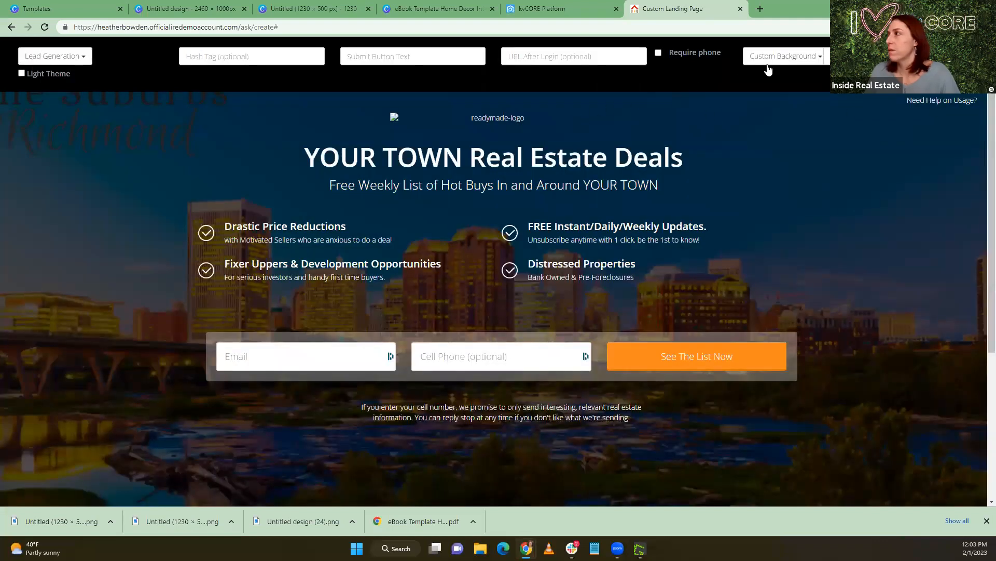
Replace the landing page's custom background image URL with the text-free banner's URL and save it
left_click(781, 56)
scroll(785, 474, "down", 4)
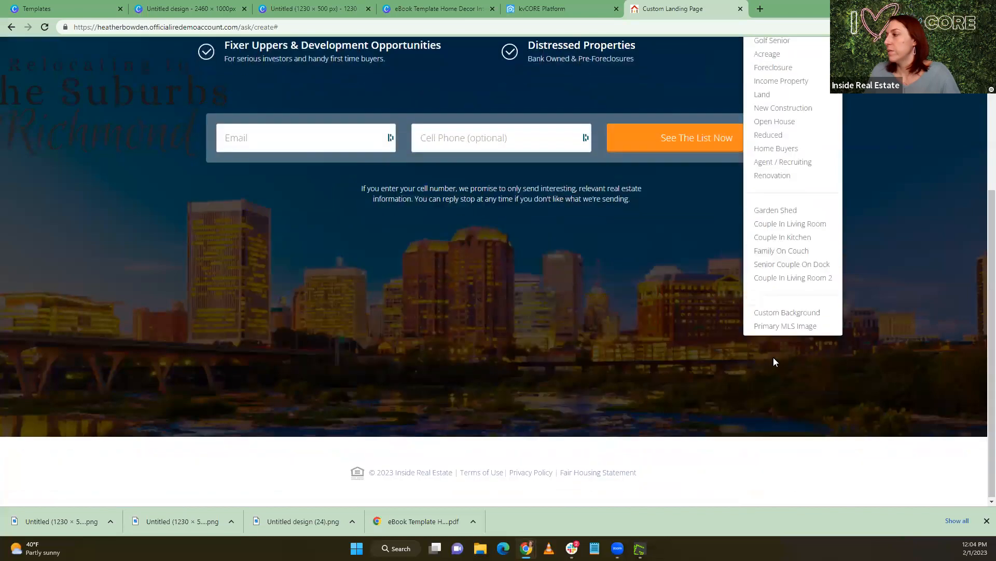
left_click(781, 310)
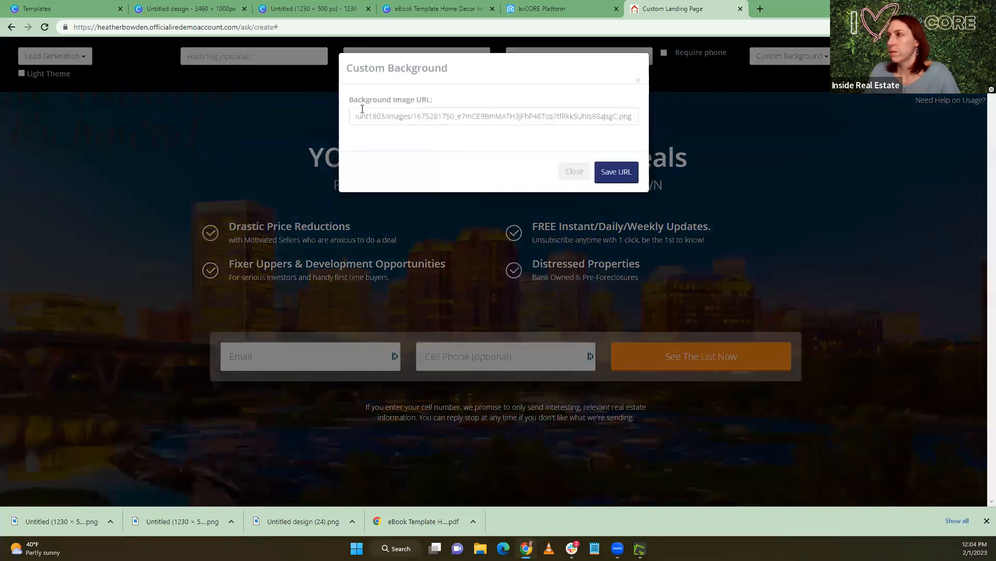
left_click_drag(632, 118, 422, 118)
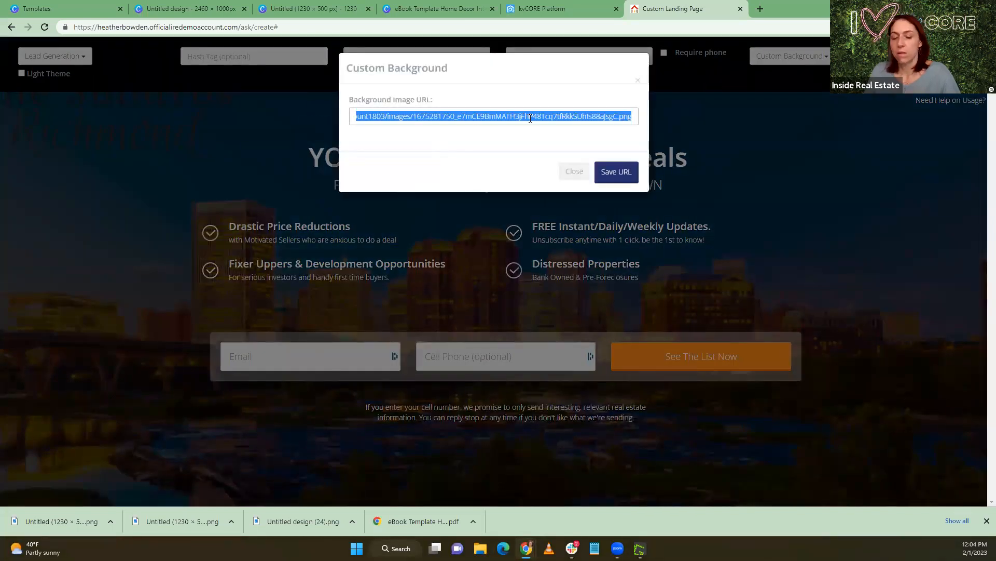
left_click(607, 172)
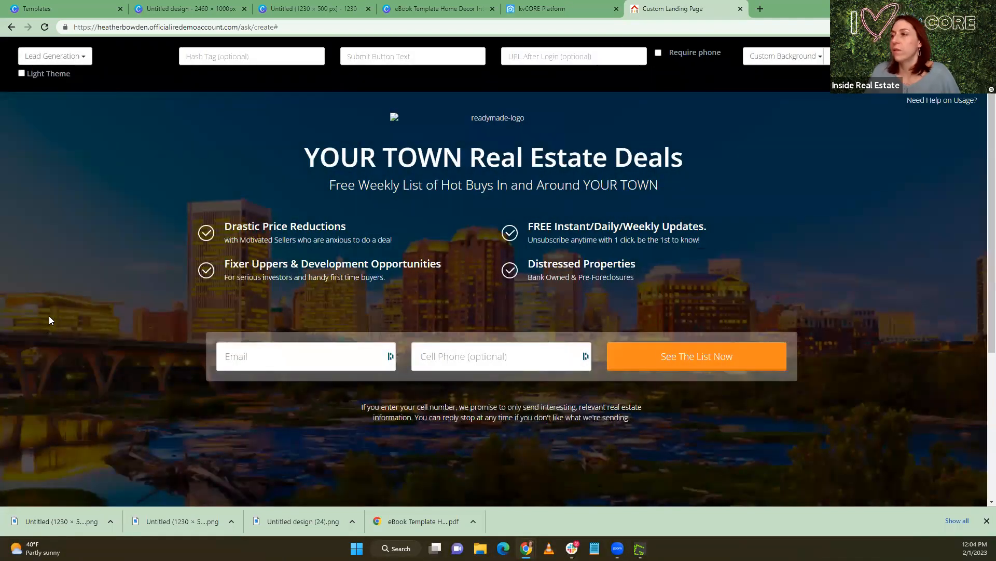
Enable the light theme and change the landing page's main headline to "Moving to the Burbs?"
left_click(21, 73)
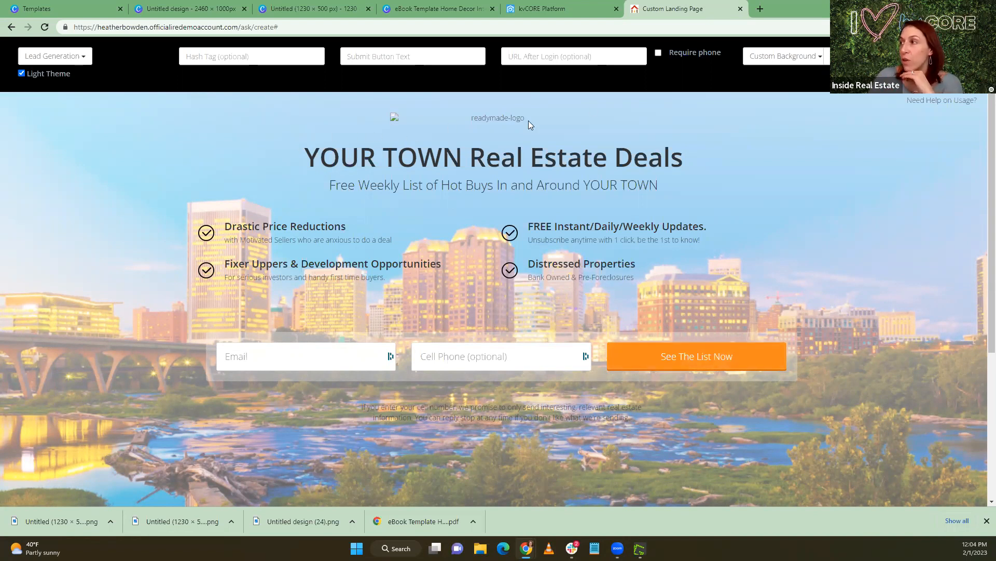
left_click(367, 158)
left_click_drag(306, 157, 681, 161)
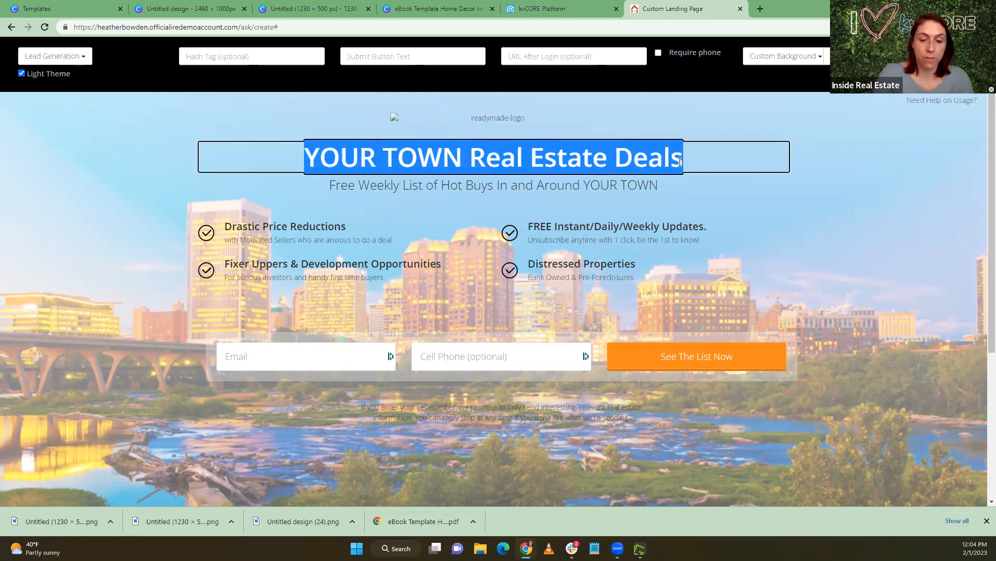
type("Moving to the Burbs")
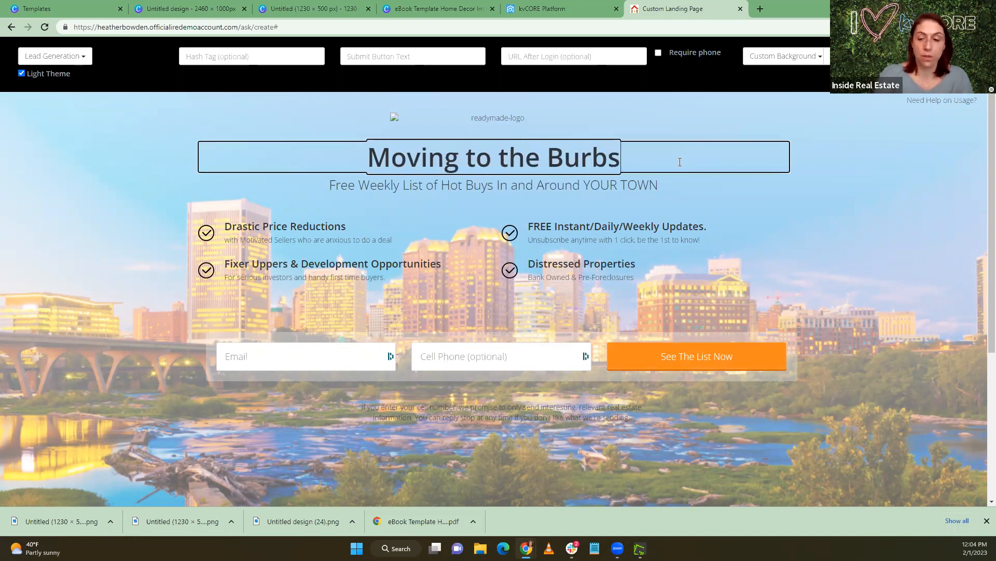
type("?")
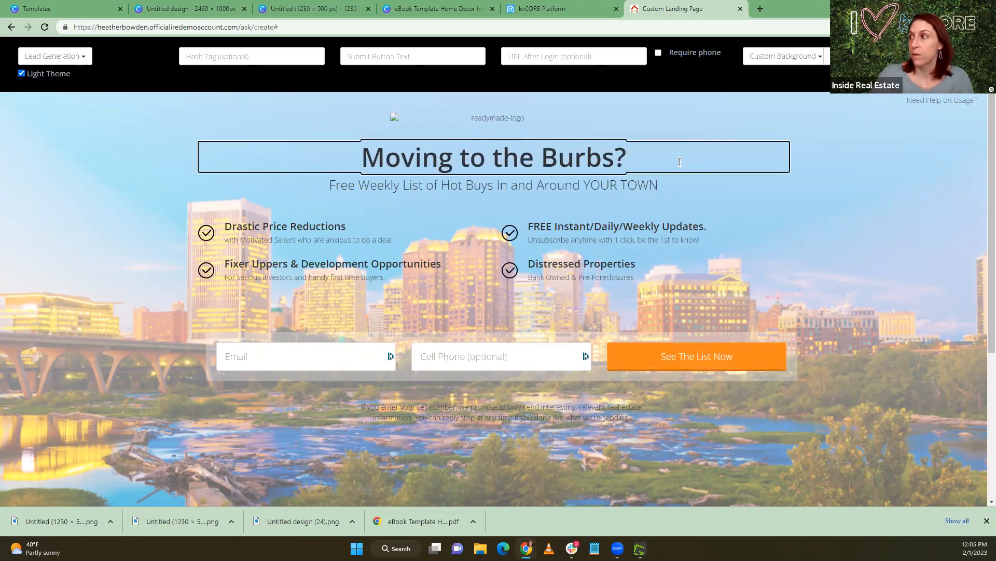
Replace the subheadline beneath "Moving to the Burbs?" with "Free Detailed Guide to the the BEST Richmond Suburbs"
left_click(333, 184)
left_click_drag(330, 186, 693, 184)
type("Fr")
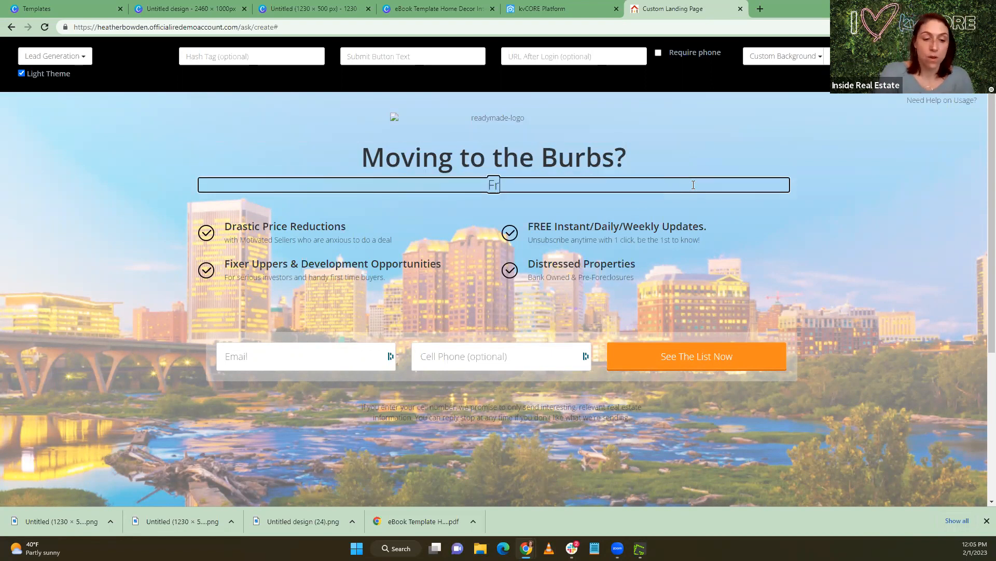
type("ee Detail")
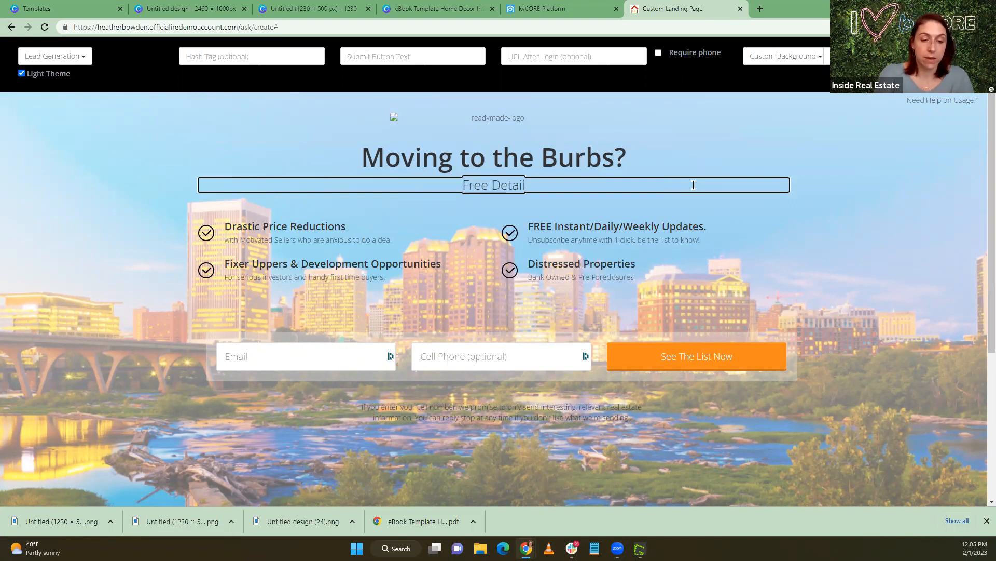
type("ed Guide to the")
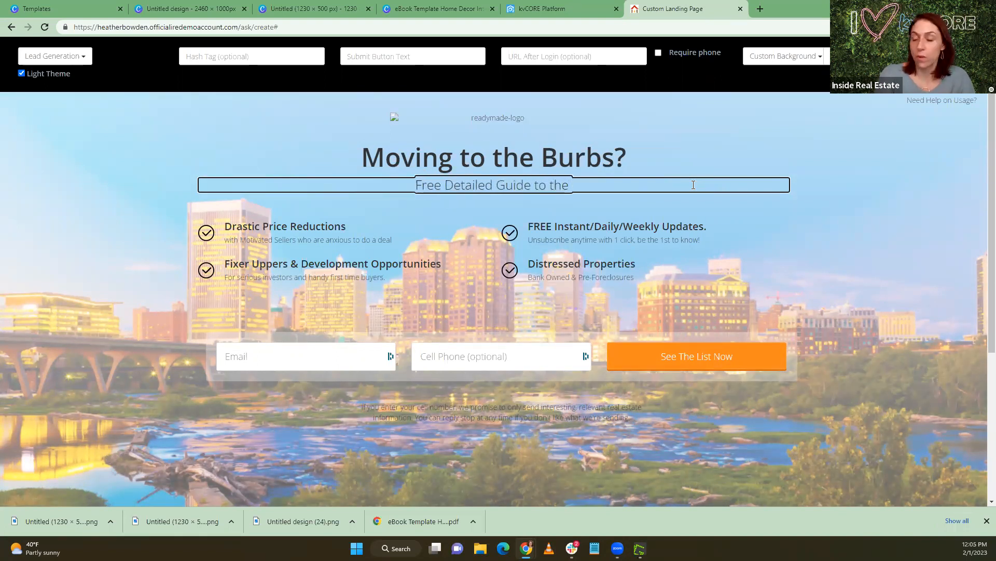
type(" the BES")
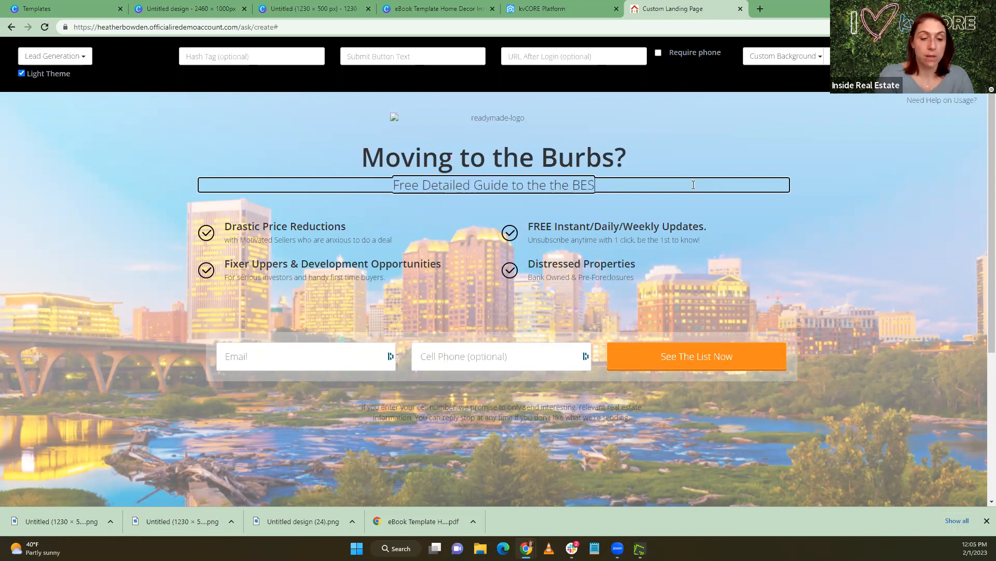
type("T Ri")
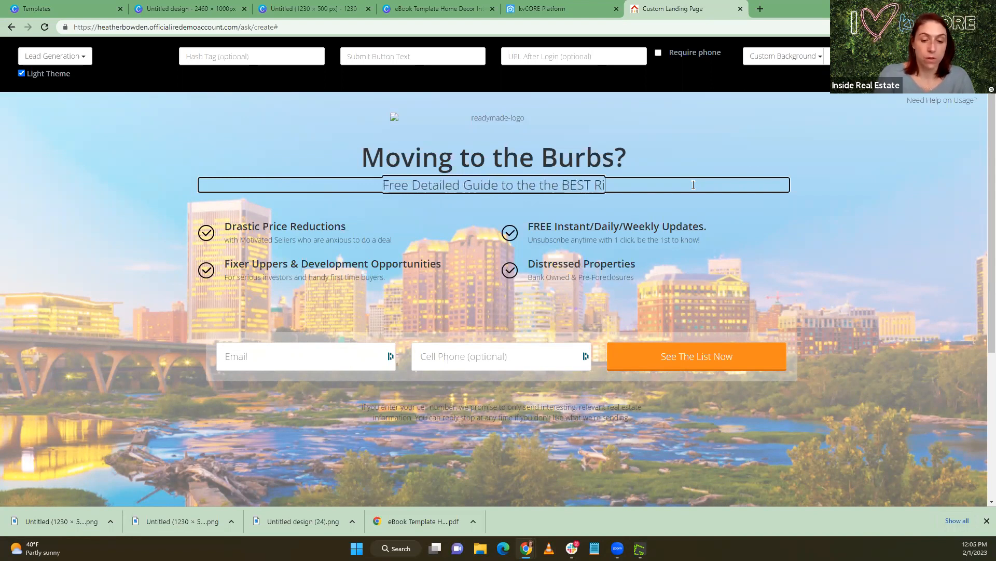
type("chmond")
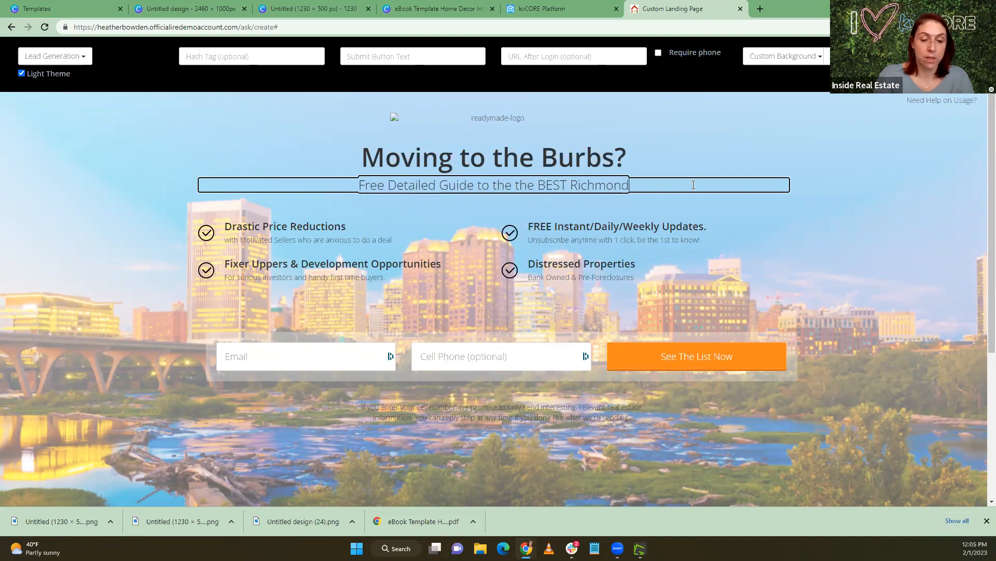
type(" Suburbs")
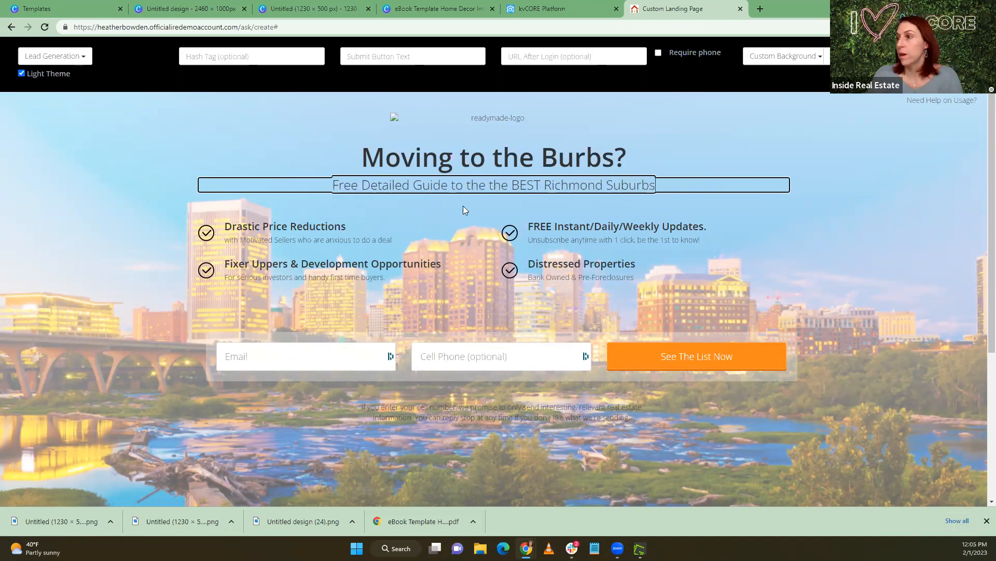
Change the "Drastic Price Reductions" feature heading to "School Ratings"
left_click(337, 225)
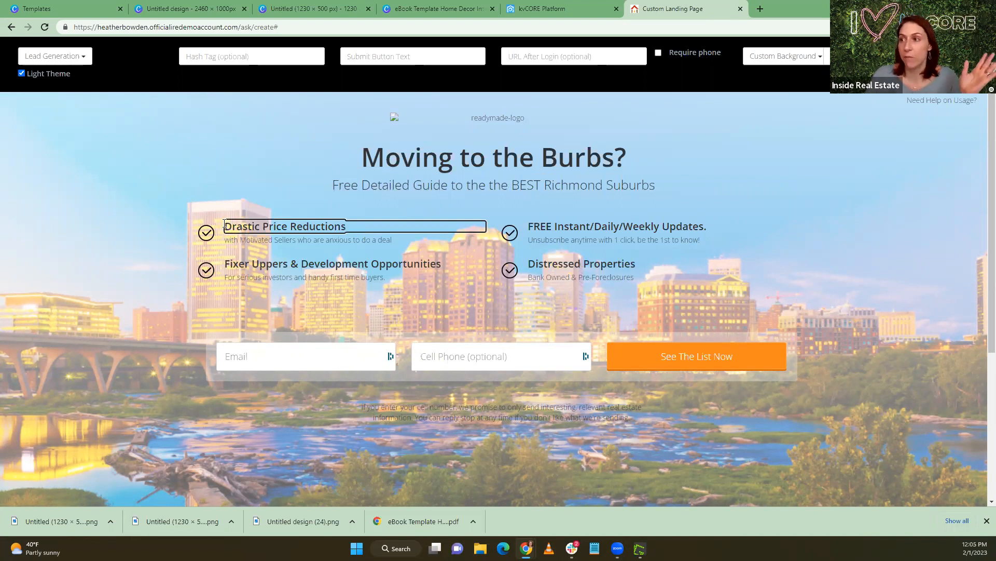
left_click_drag(225, 225, 344, 228)
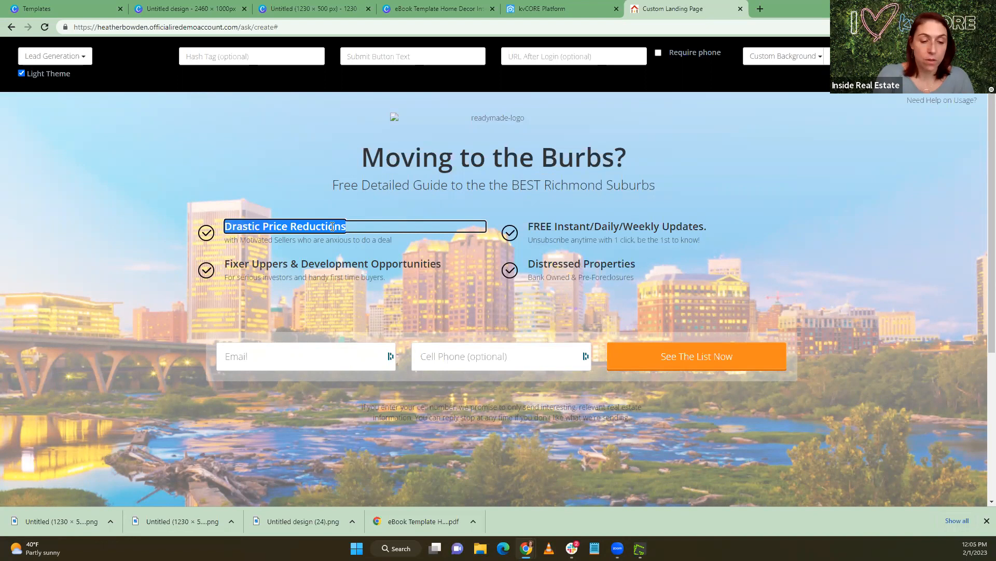
type("School")
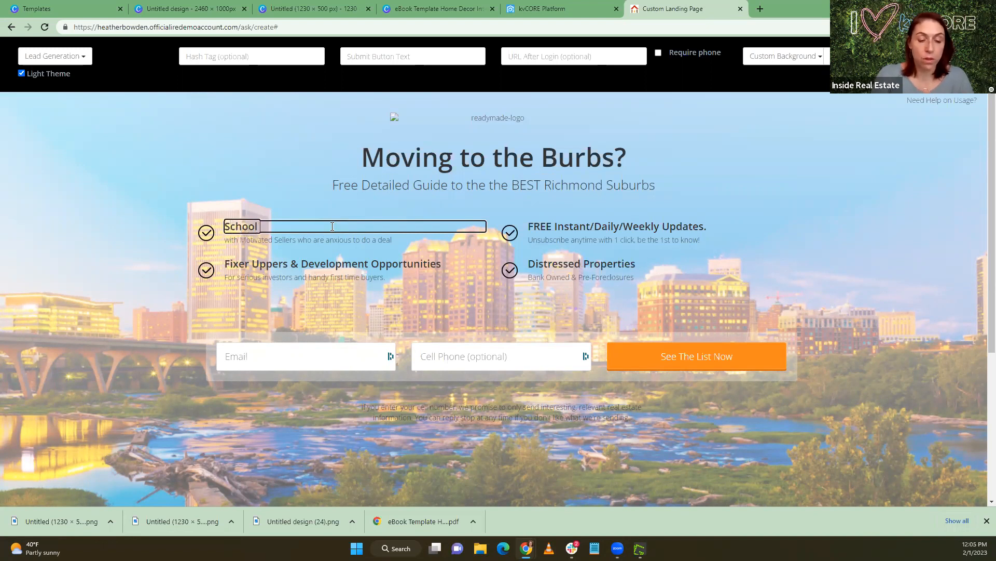
type(" Reatin")
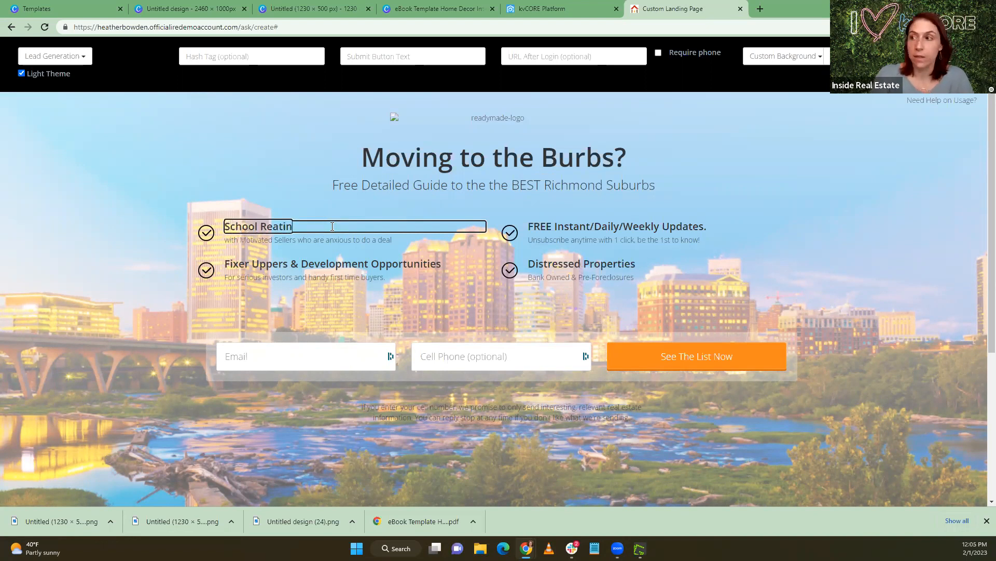
key("BackSpace")
key("BackSpace")
key("BackSpace")
key("BackSpace")
key("BackSpace")
type("ating")
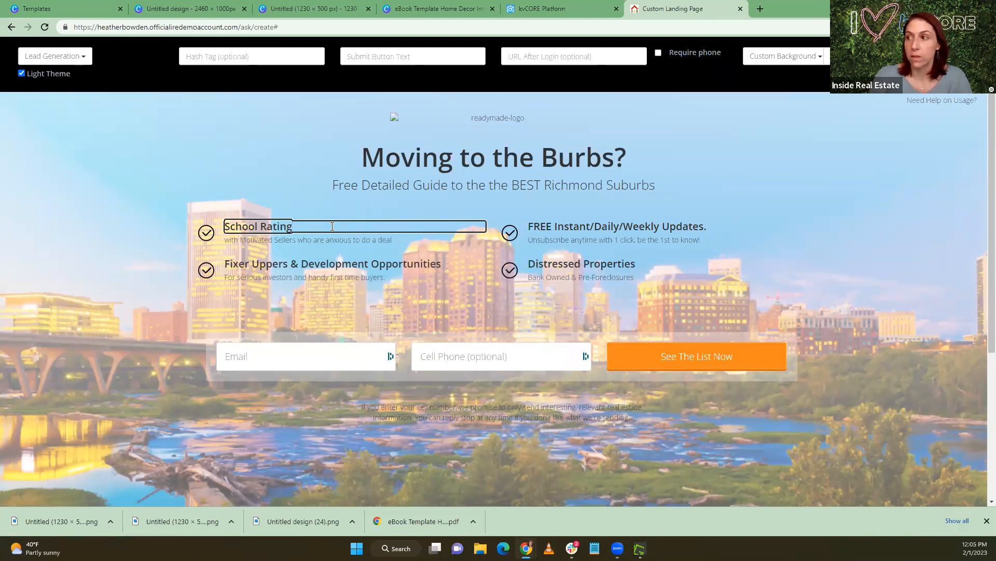
type("s")
Replace the description under School Ratings with "find the perfect education opportunities"
left_click_drag(393, 242, 227, 244)
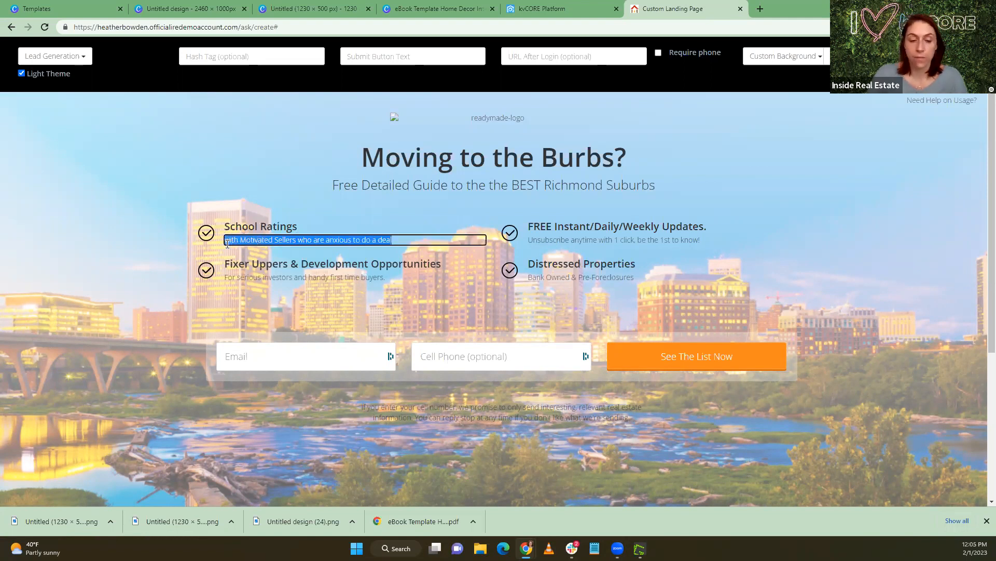
key("BackSpace")
type("Find the perf")
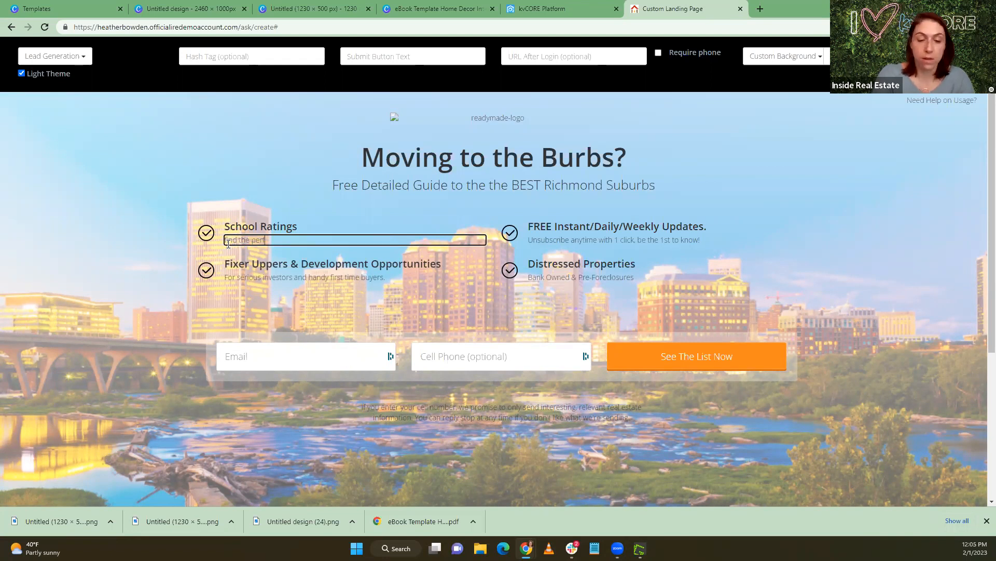
type("ec")
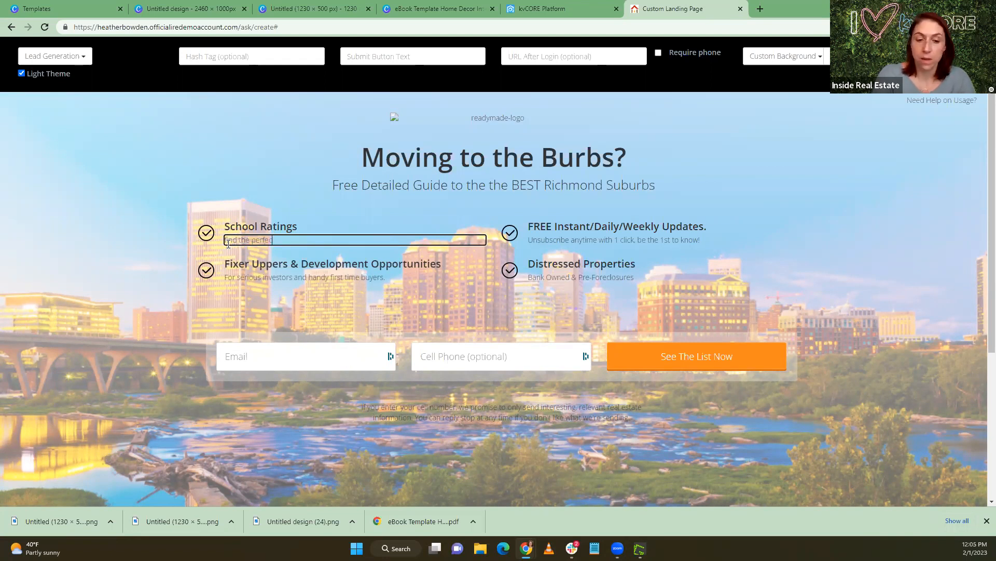
type("t educat")
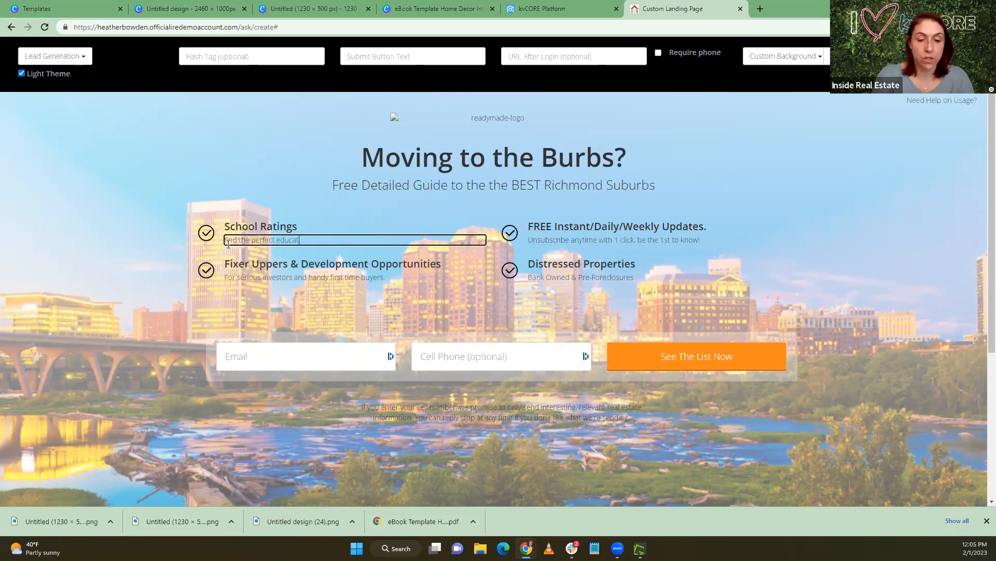
type("ion opportu")
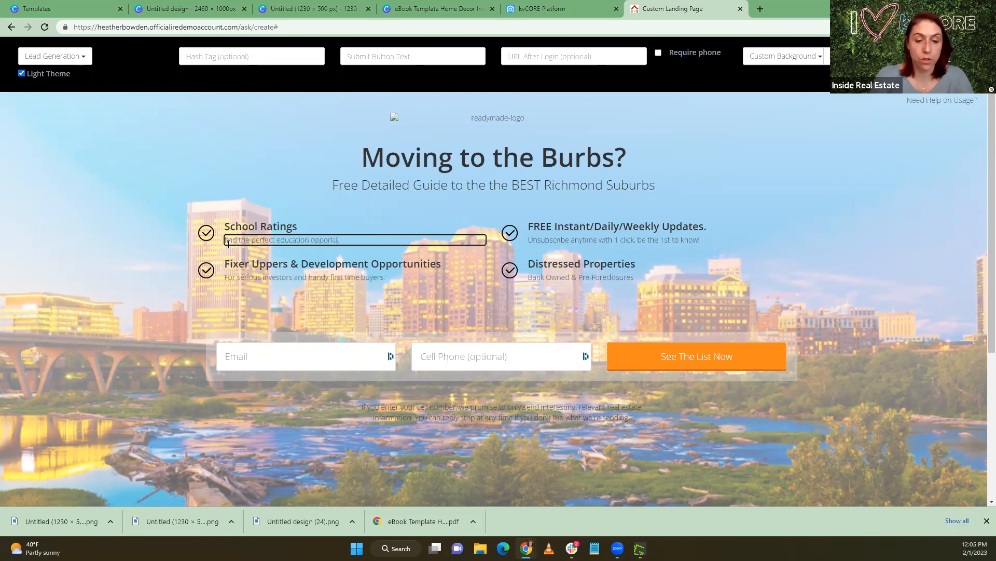
type("nities")
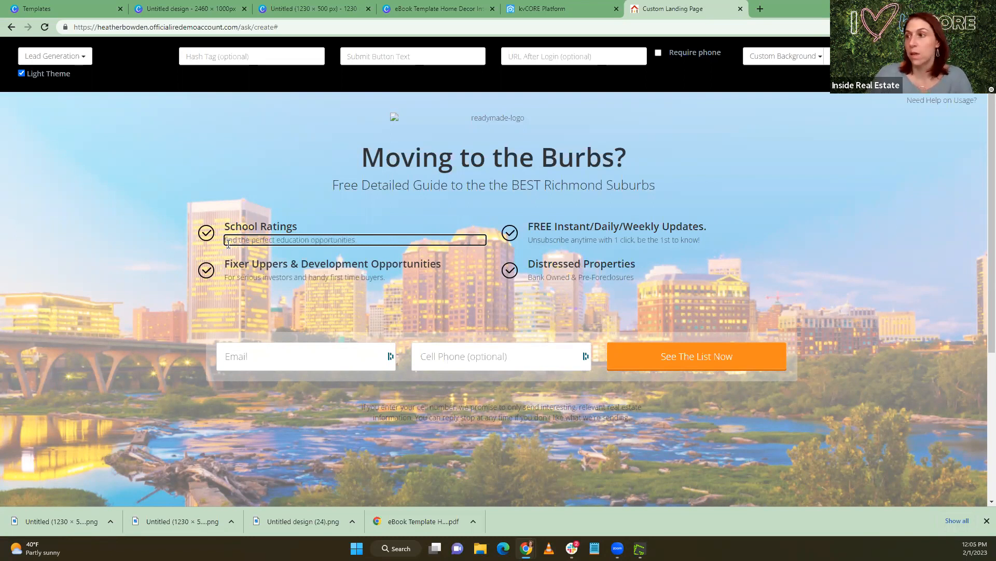
Change the "FREE Instant/Daily/Weekly Updates." feature heading to "Social Scenes"
left_click(530, 226)
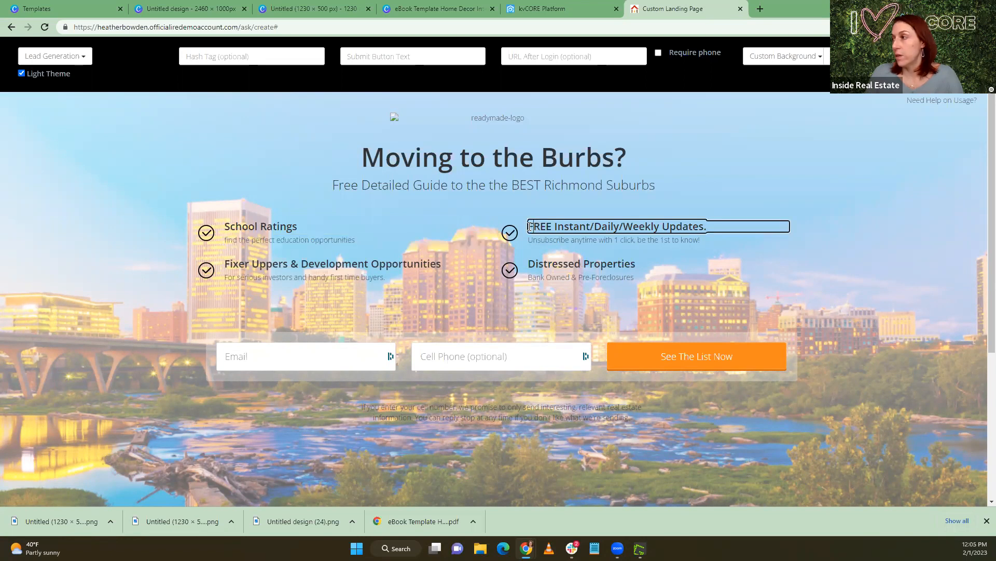
left_click_drag(530, 227, 709, 228)
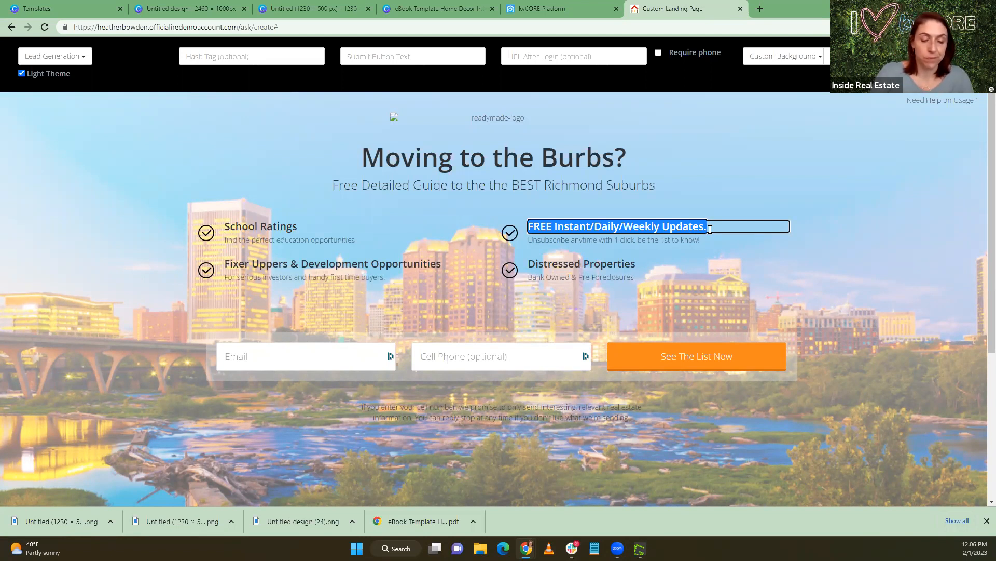
type("Soc")
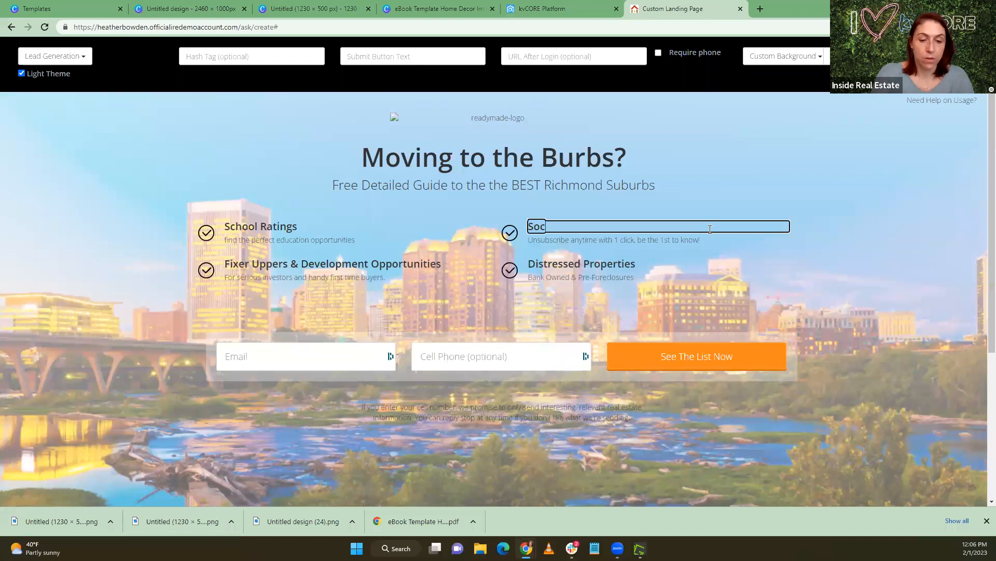
type("ial Scenes")
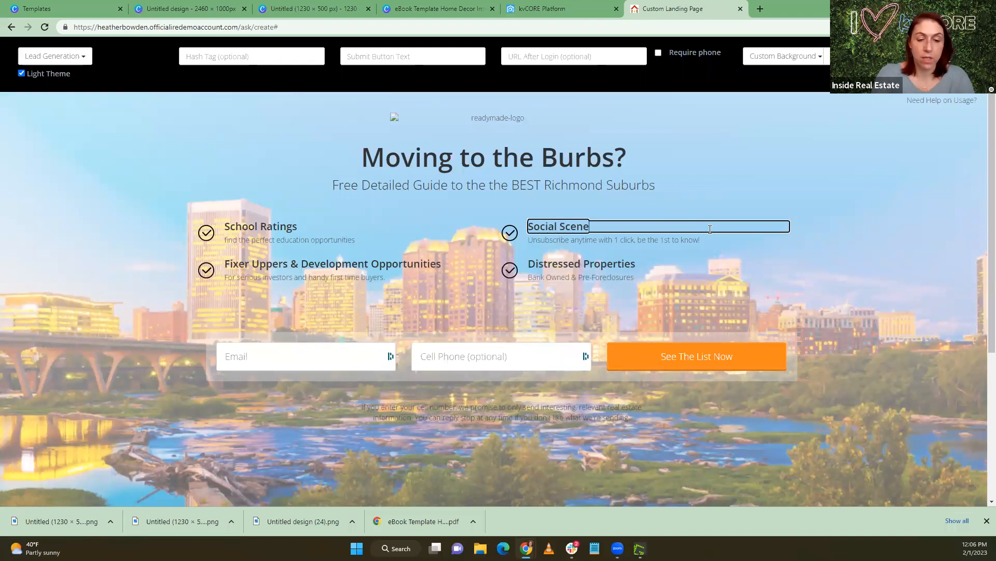
Replace the description under Social Scenes with "Find out what each area has to offer Restaurants and Activities", correcting the spelling of "Restaurants"
left_click(703, 240)
left_click_drag(703, 239, 530, 240)
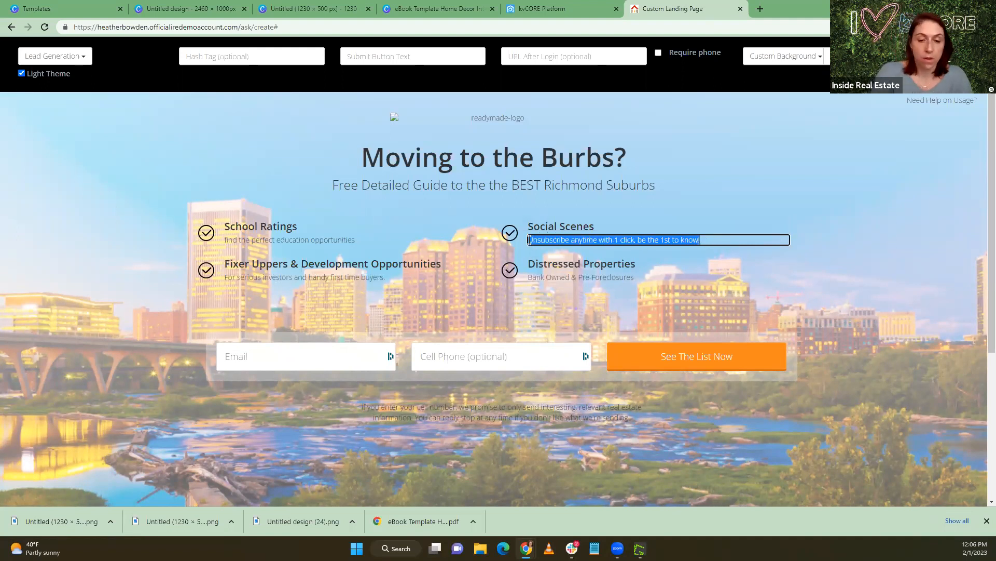
type("find out what each area has to offer for")
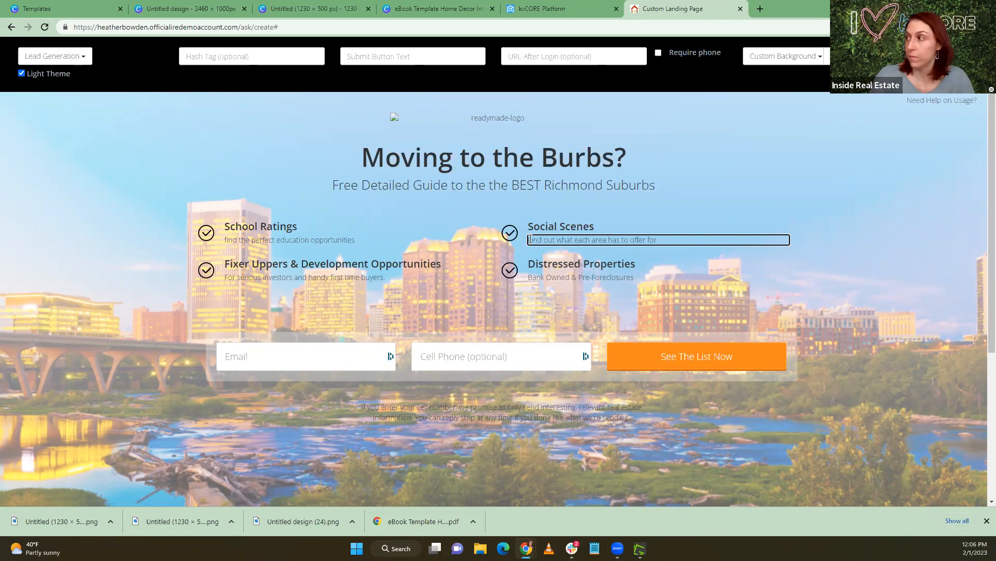
key("BackSpace")
key("BackSpace")
key("BackSpace")
type("Restaraunts and")
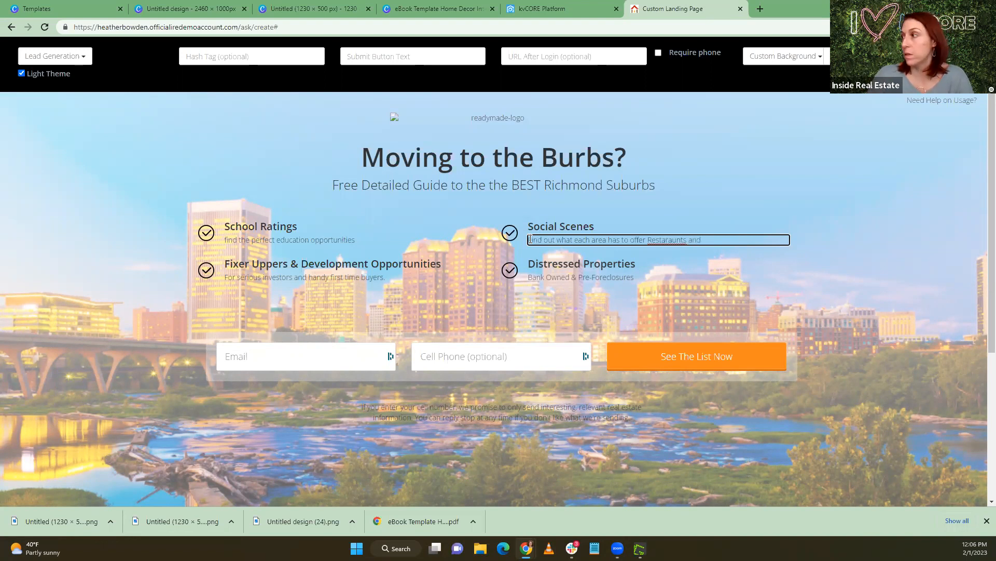
right_click(647, 240)
left_click(666, 252)
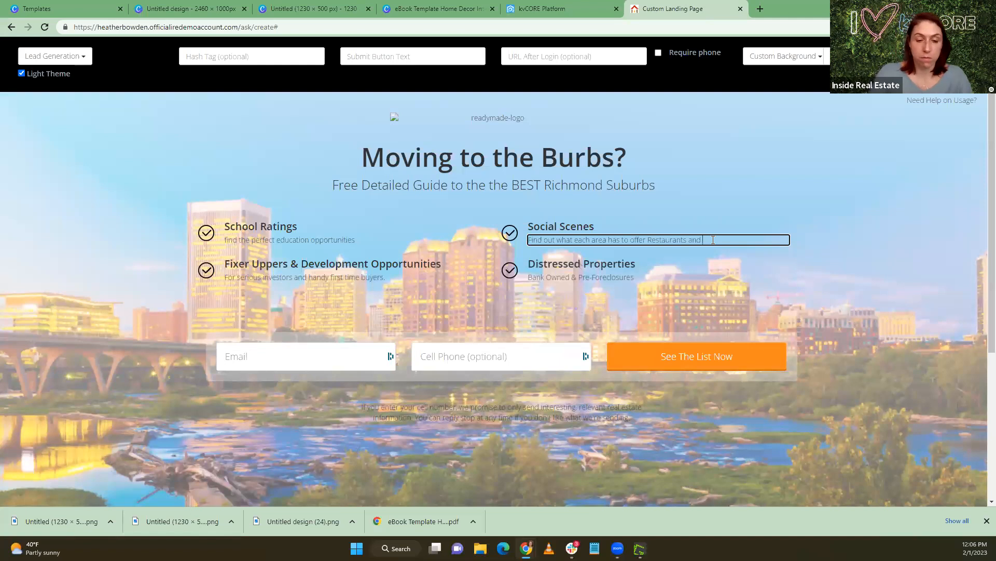
type("Activit")
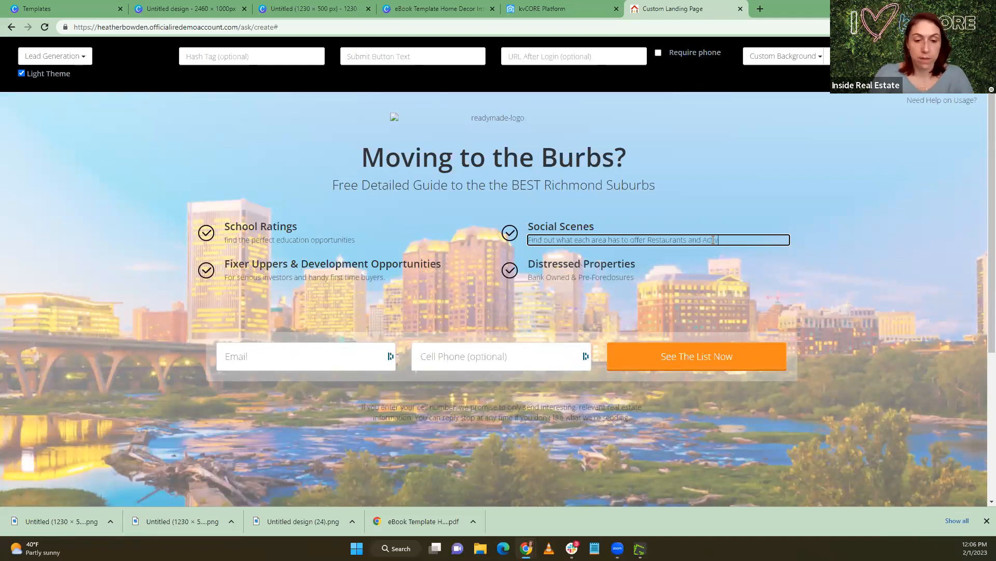
type("ies")
Replace the "Fixer Uppers & Development Opportunities" feature heading with "Out Door Activies"
left_click(258, 261)
left_click_drag(227, 264, 447, 266)
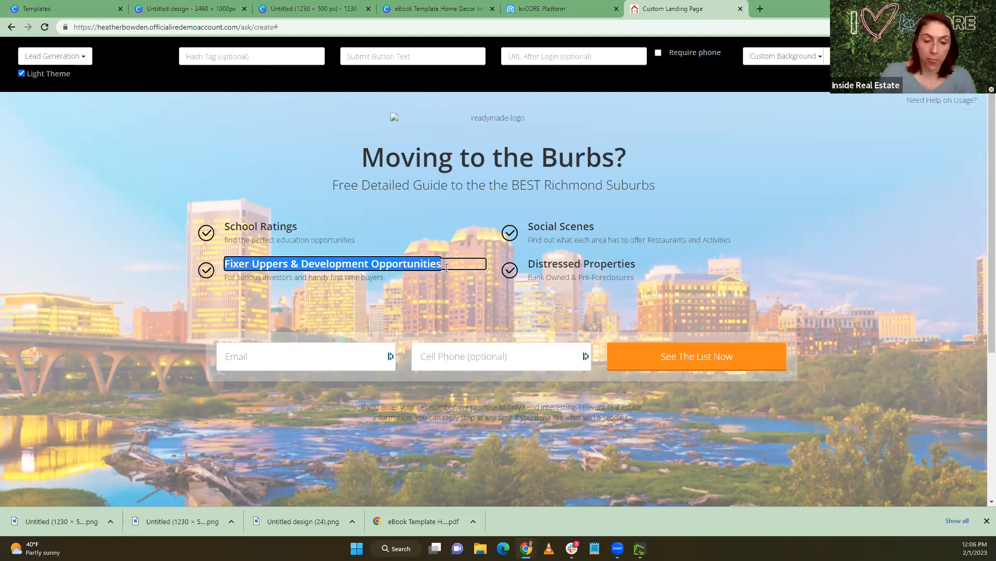
type("Ou")
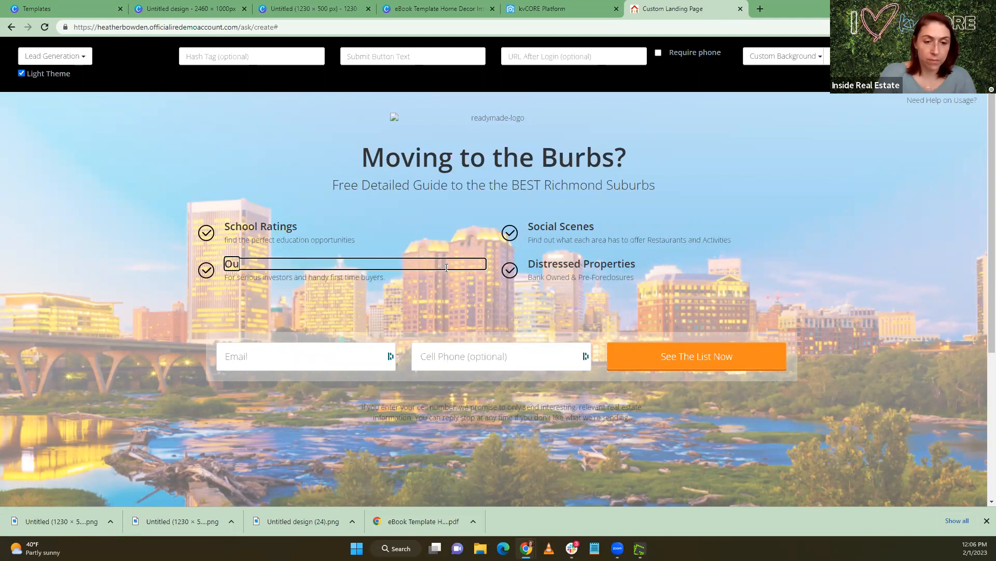
type("t Door")
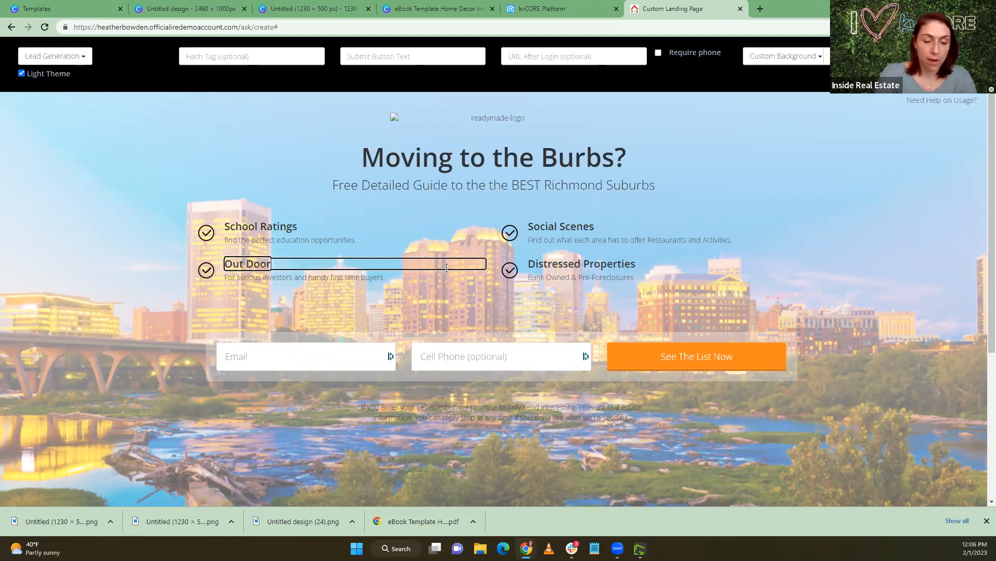
type(" Activies")
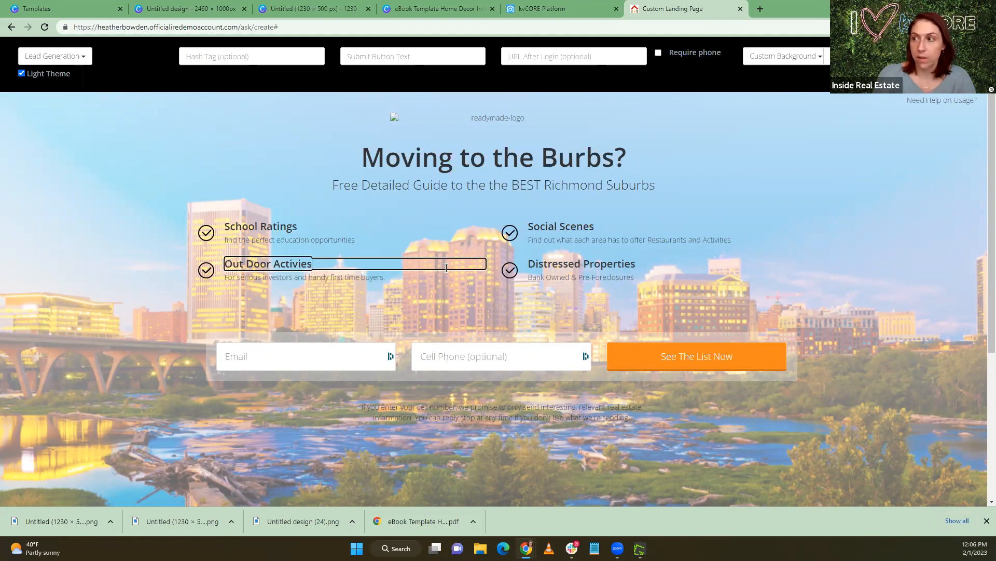
Correct the spelling of the last word in the "Out Door" feature heading to "Activities"
double_click(293, 264)
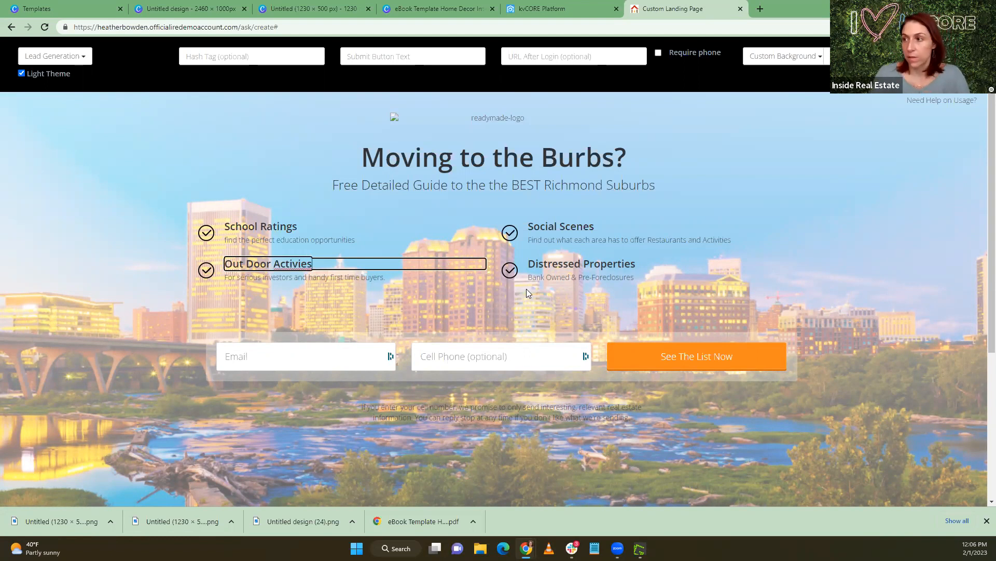
right_click(278, 264)
left_click(306, 273)
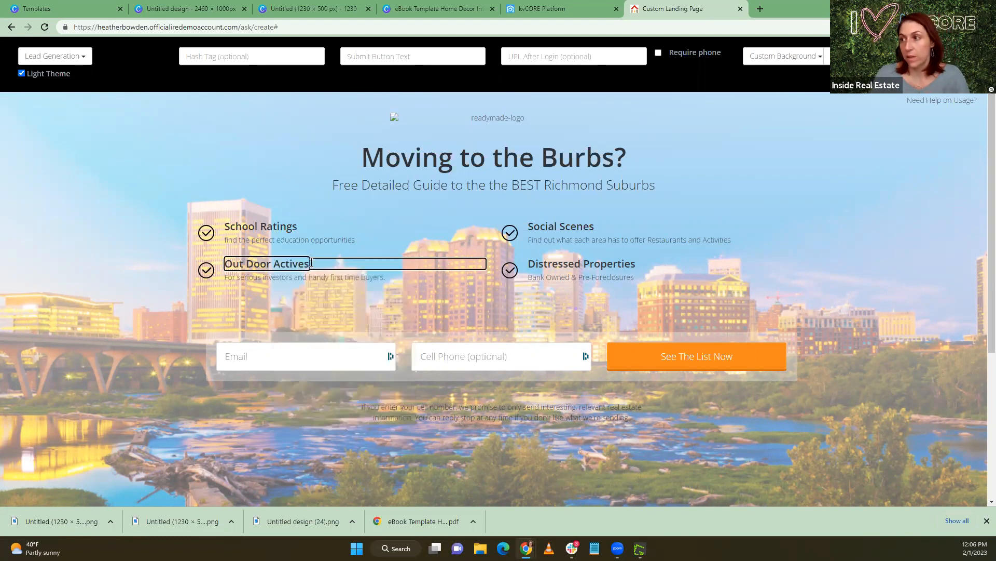
left_click_drag(300, 263, 299, 262)
type("ite")
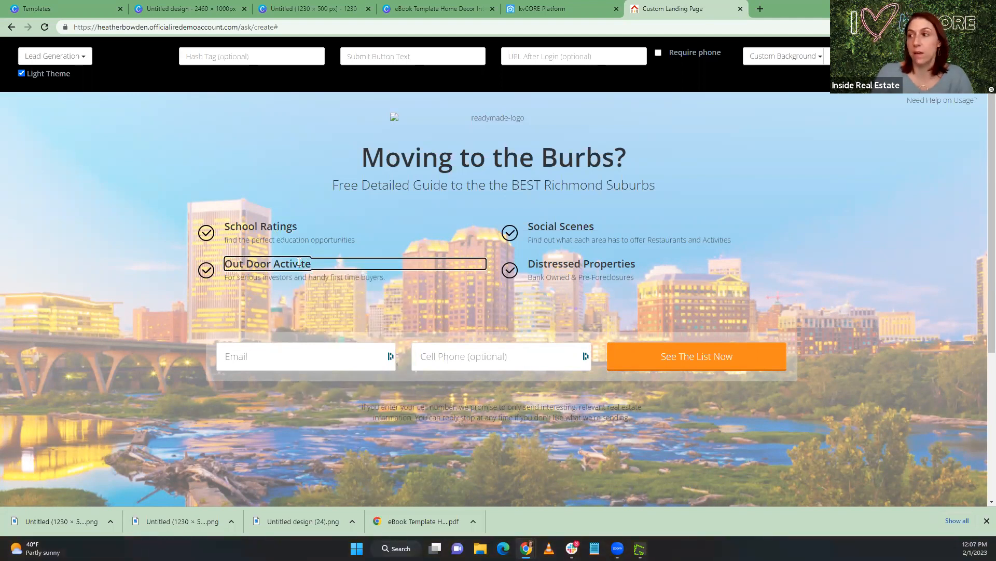
key("BackSpace")
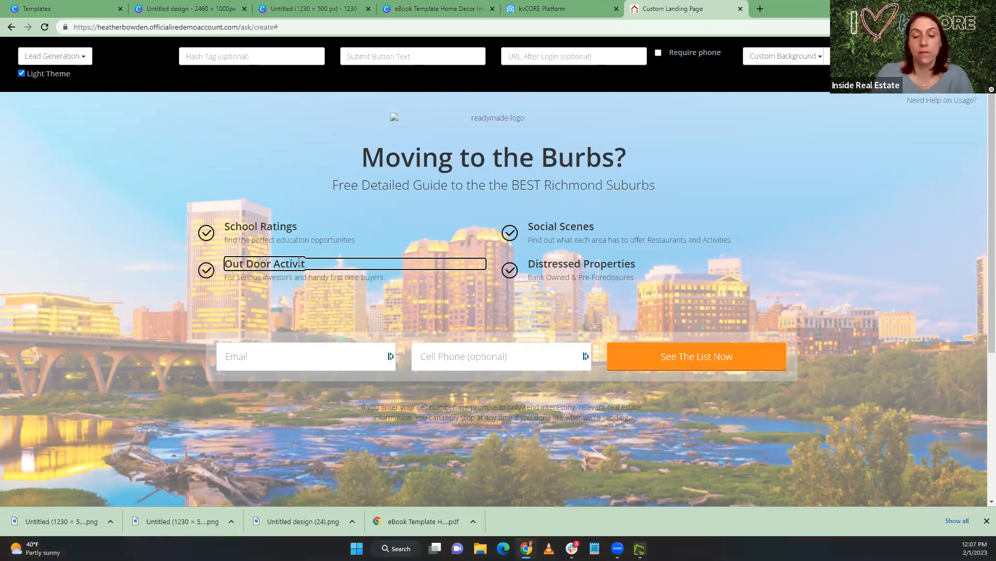
type("es")
right_click(299, 262)
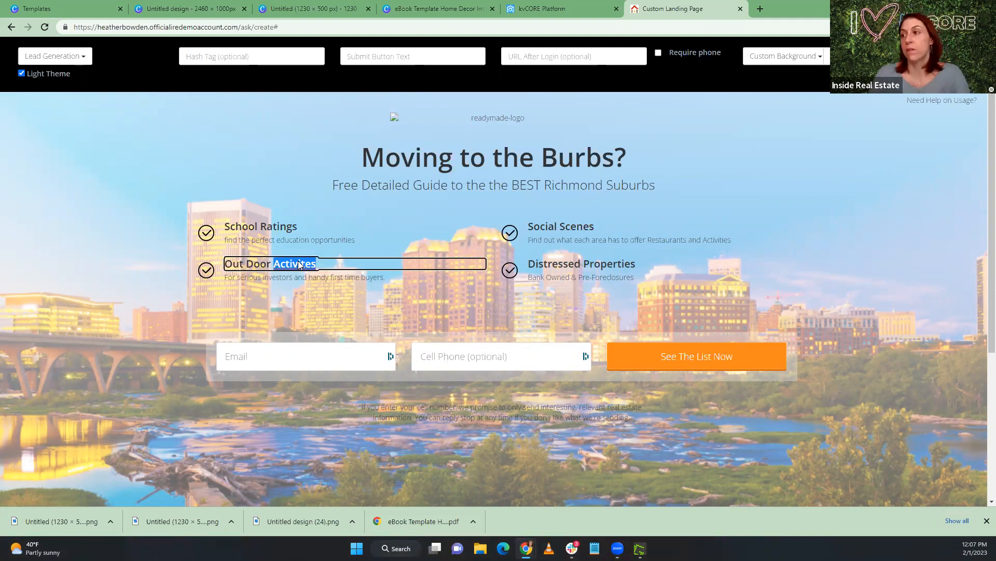
left_click(320, 284)
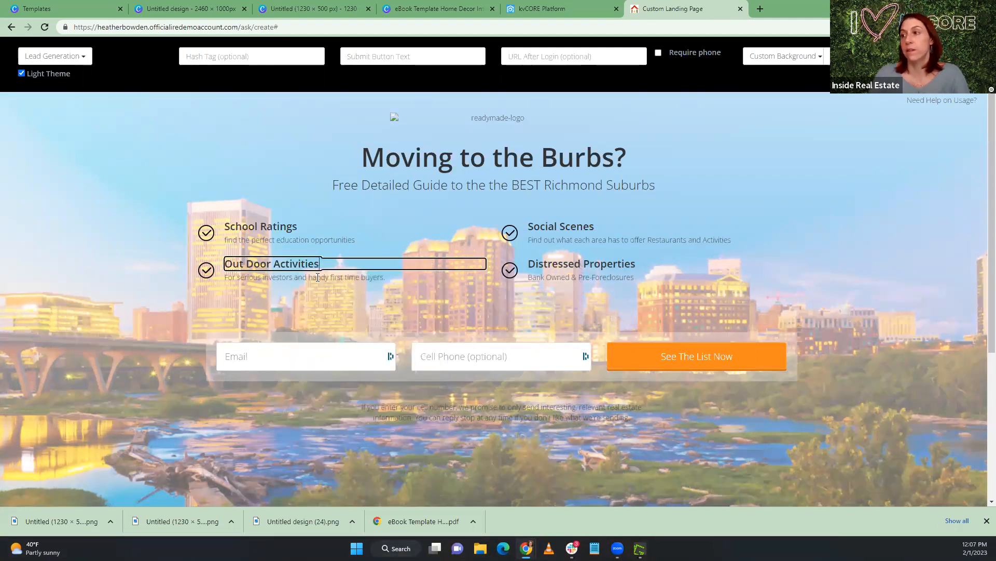
Join "Out Door" into the single word "Outdoor" in the activities feature heading
left_click(369, 276)
left_click_drag(393, 277, 211, 282)
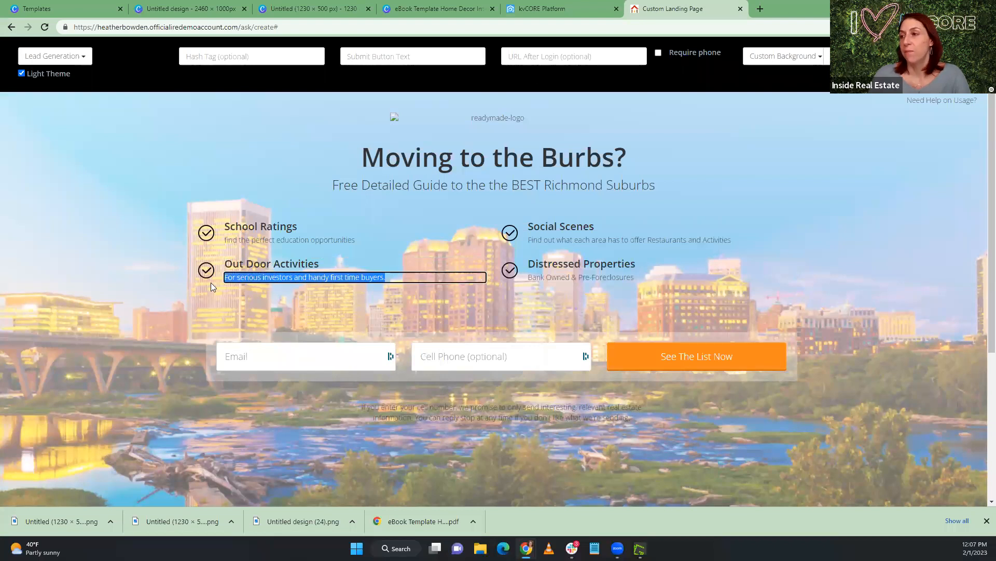
left_click(249, 263)
key("BackSpace")
key("BackSpace")
type("d")
Replace the description under Outdoor Activities with "Guide to the area parks and recreation"
left_click(283, 277)
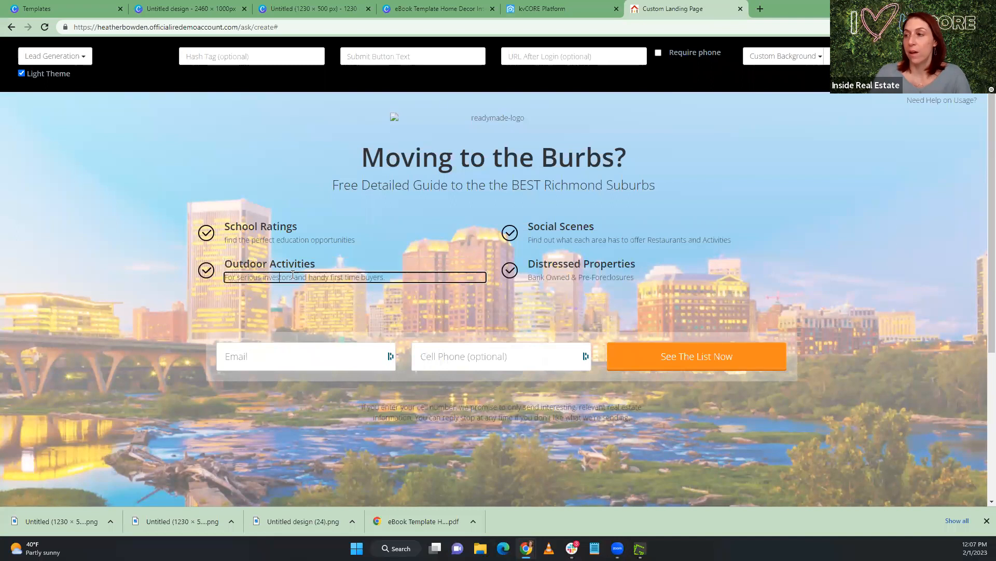
left_click_drag(389, 278, 224, 268)
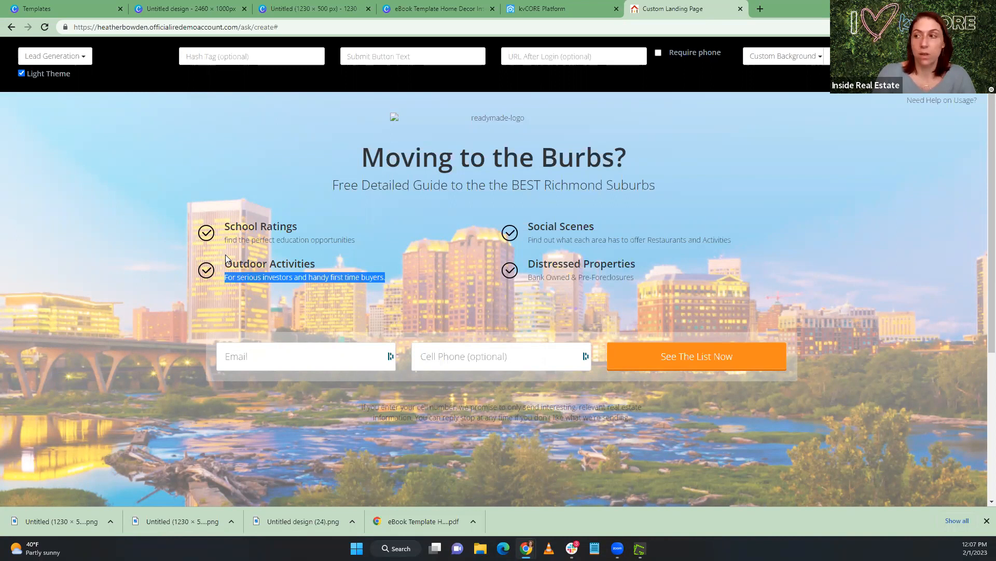
left_click(371, 274)
left_click(386, 276)
left_click_drag(385, 276, 226, 274)
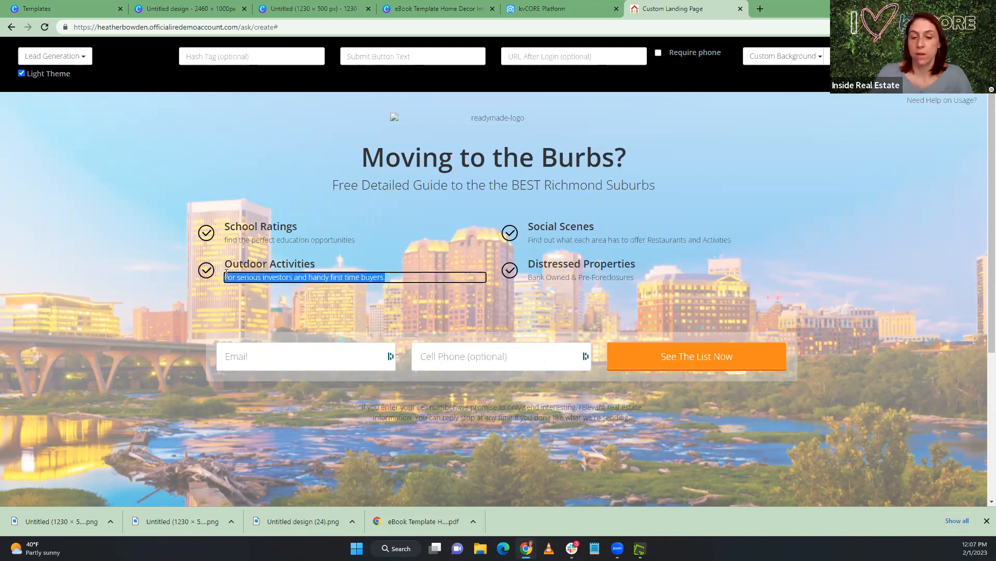
key("BackSpace")
type("Guide")
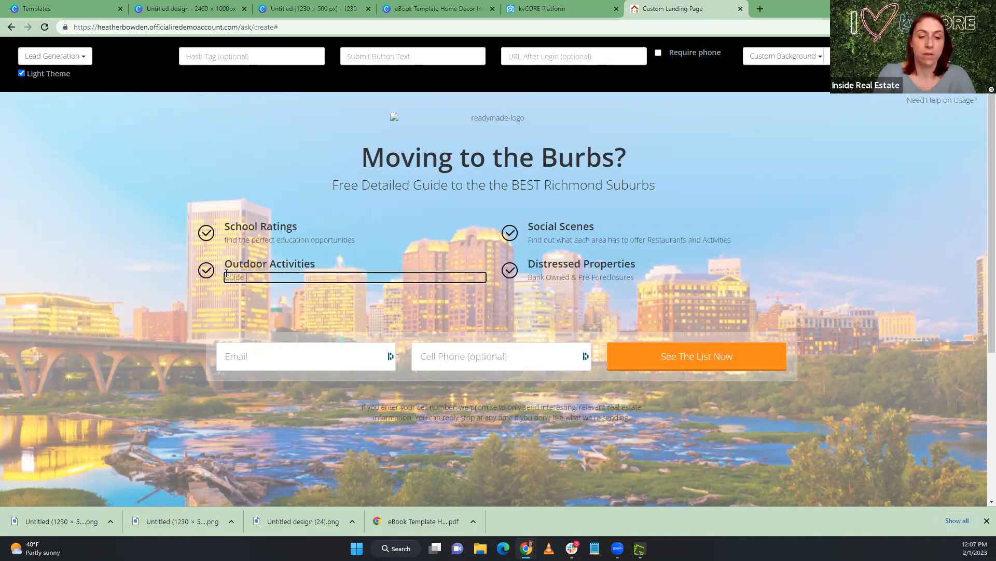
type(" to the area")
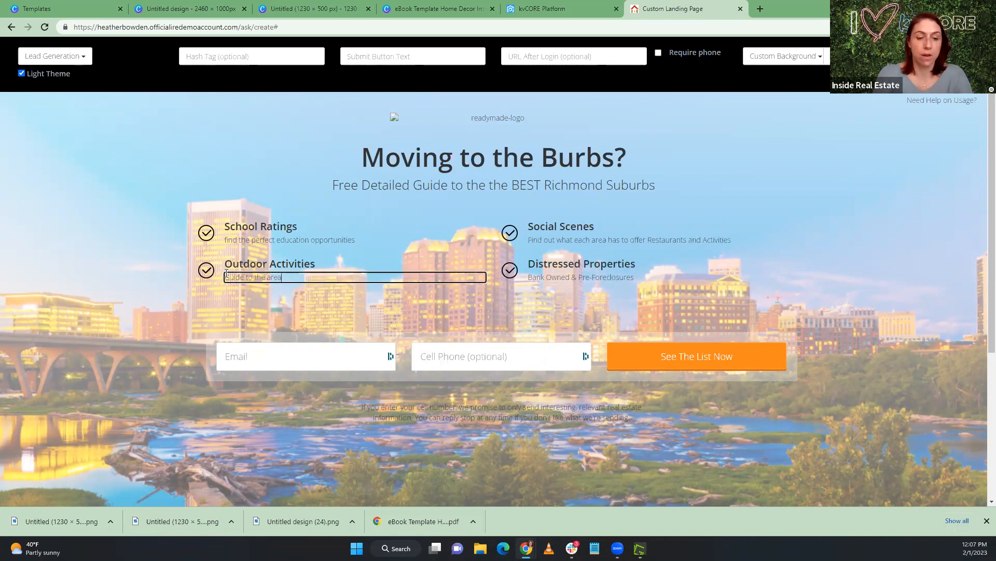
type(" parks")
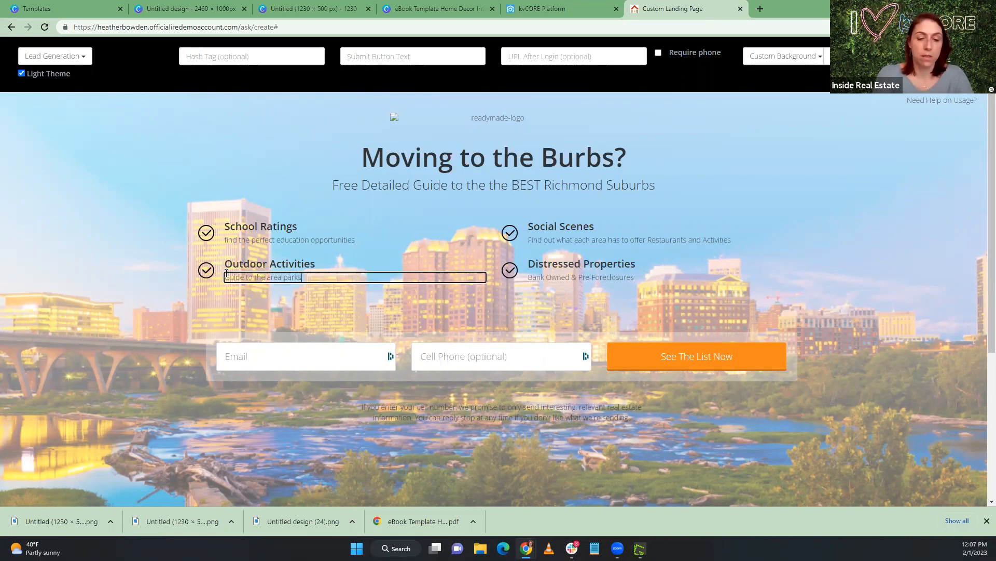
type(" and recrea")
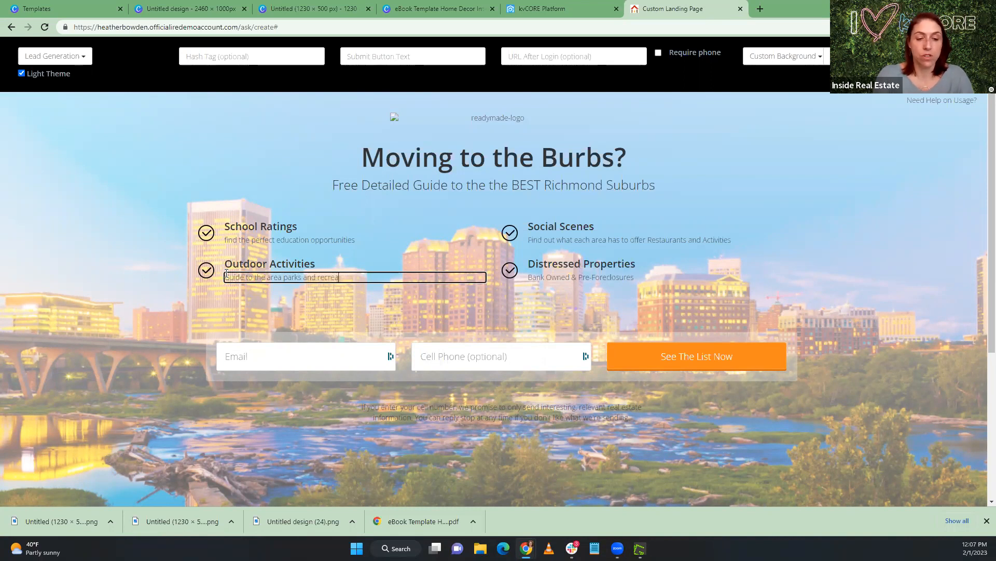
type("tion")
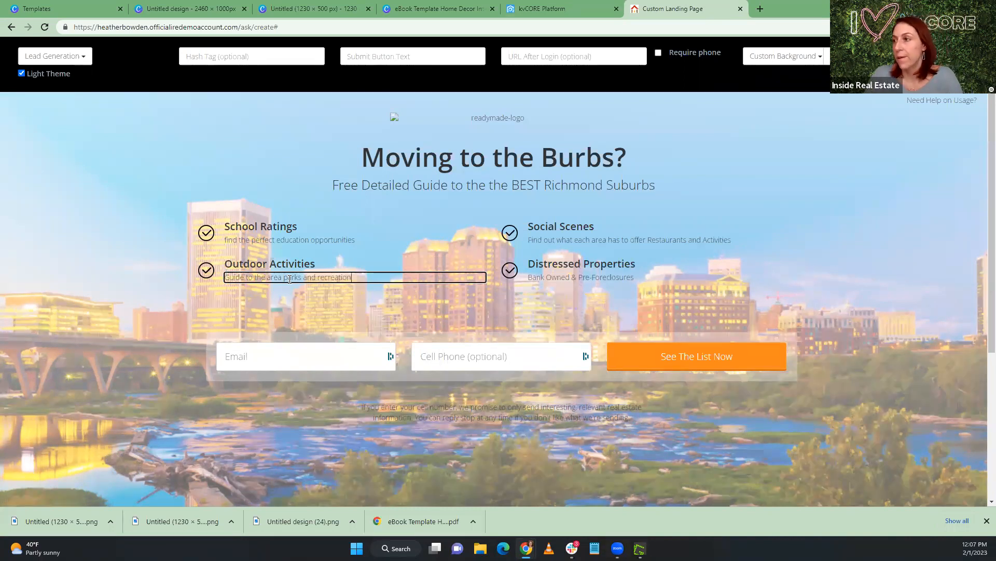
Review the Mechanicsville write-up in the Richmond Burbs Google Doc and the Canva relocation guide for another feature topic
left_click(547, 278)
left_click(548, 264)
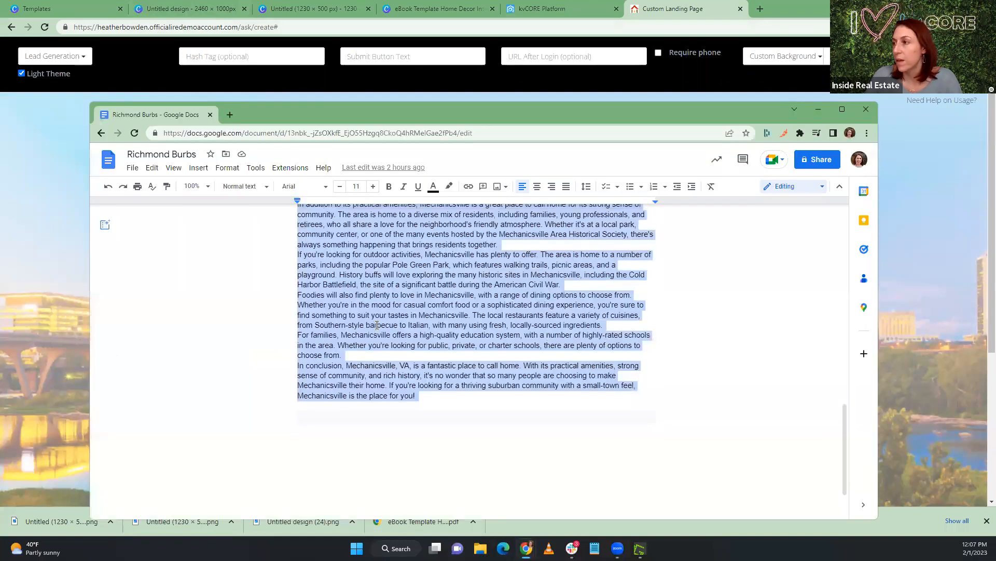
scroll(377, 324, "up", 2)
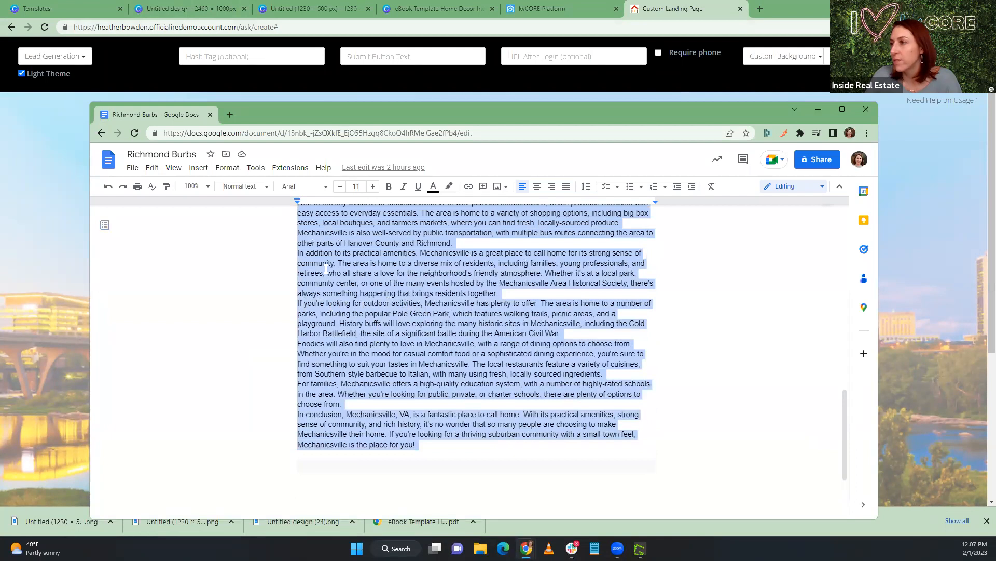
scroll(319, 277, "up", 2)
scroll(478, 318, "up", 2)
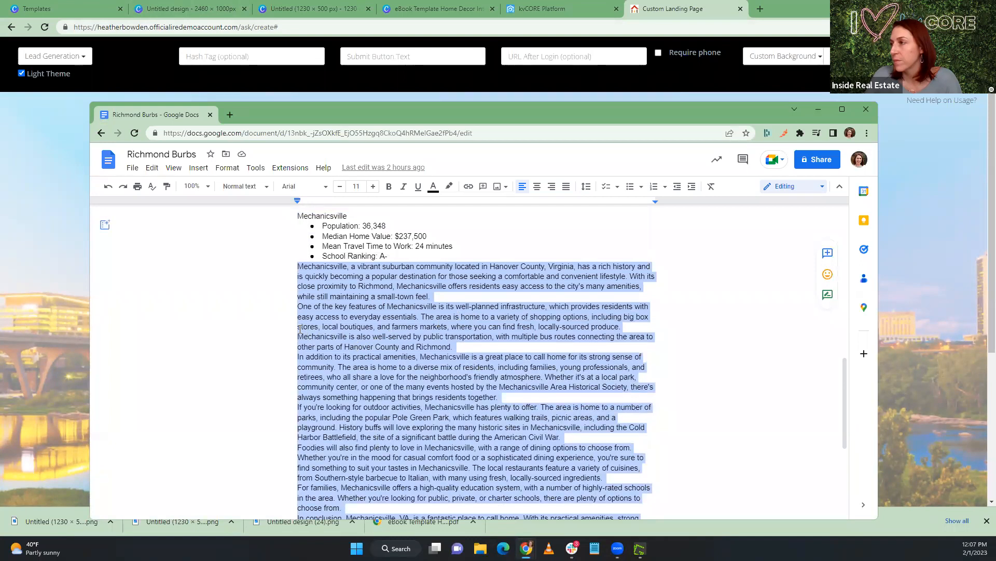
left_click(533, 10)
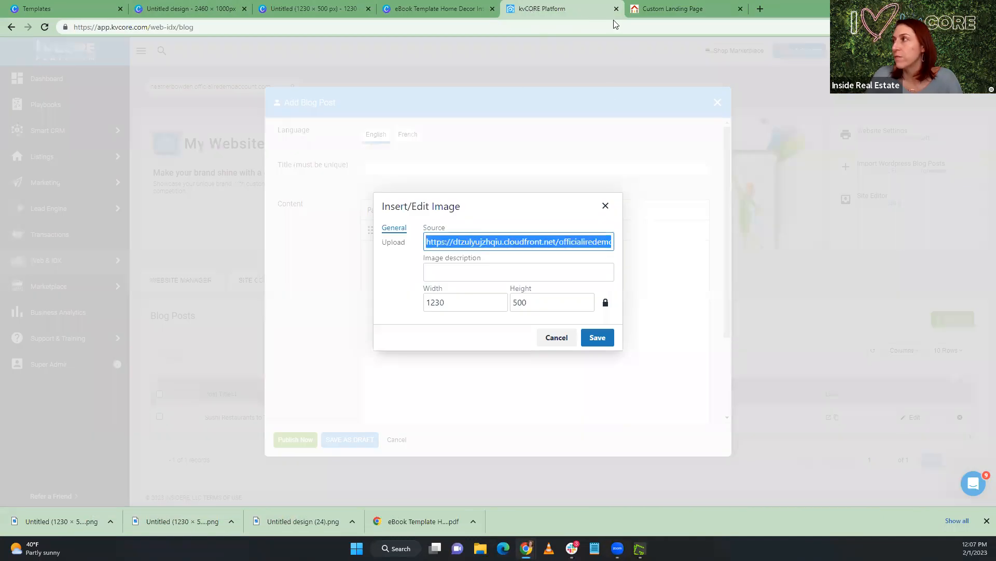
left_click(441, 8)
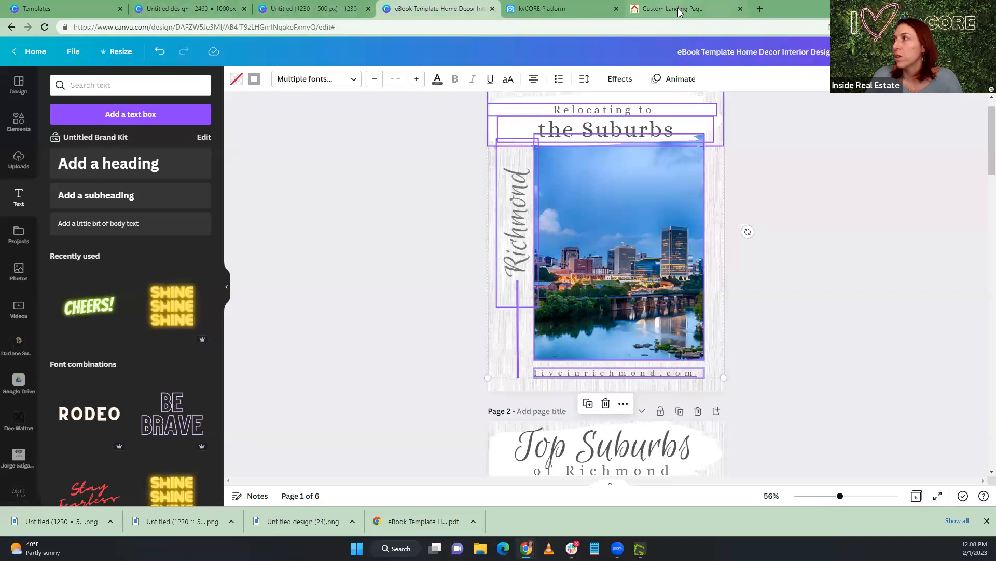
Return to the custom landing page and change the "Distressed Properties" feature heading to "Community Features"
left_click(679, 10)
left_click_drag(532, 261, 635, 262)
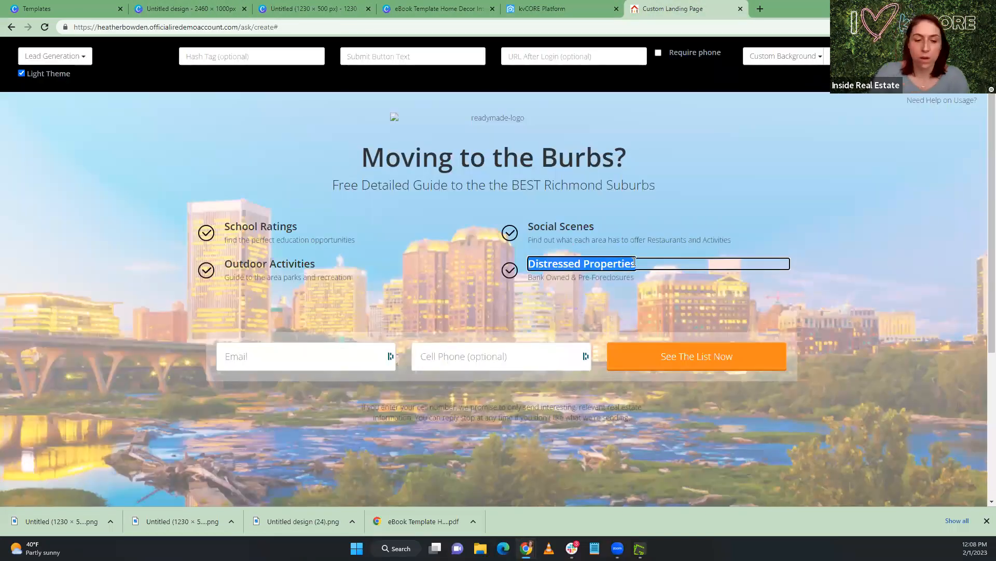
type("Community Feature")
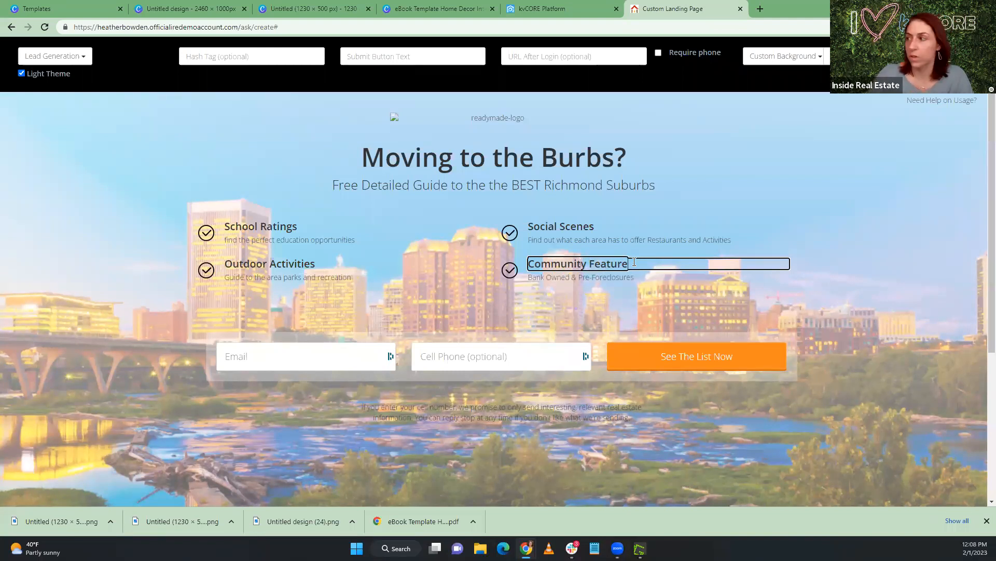
type("s")
Select the description under Community Features, then review the Mechanicsville write-up in the Richmond Burbs Google Doc for replacement wording
left_click(634, 277)
left_click_drag(634, 277, 532, 274)
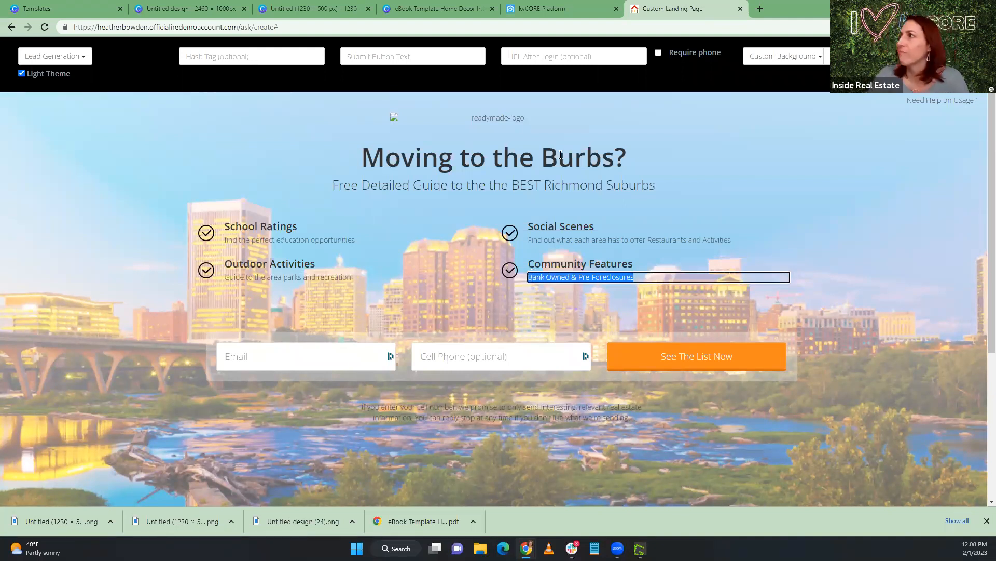
left_click(594, 549)
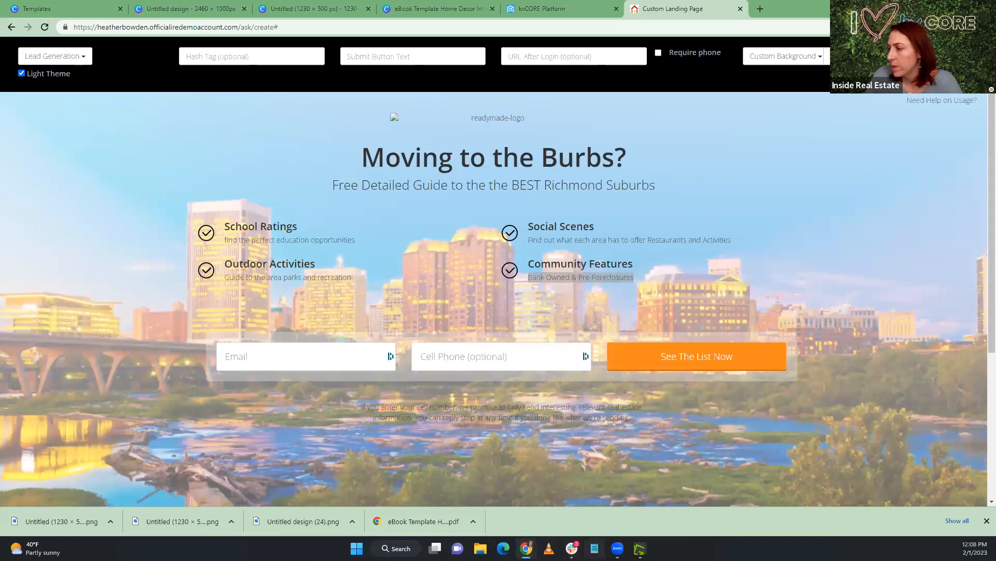
mouse_move(526, 548)
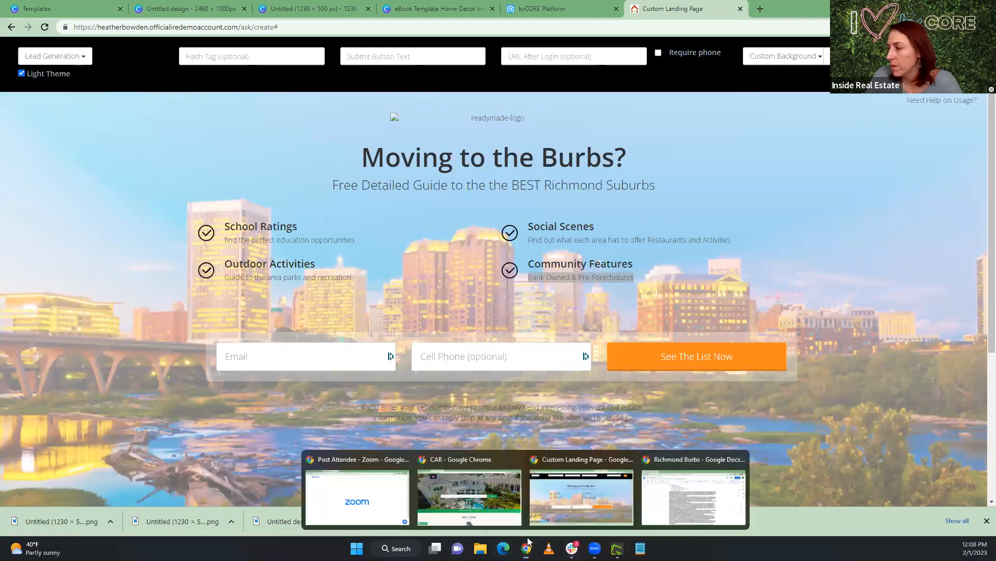
left_click(655, 508)
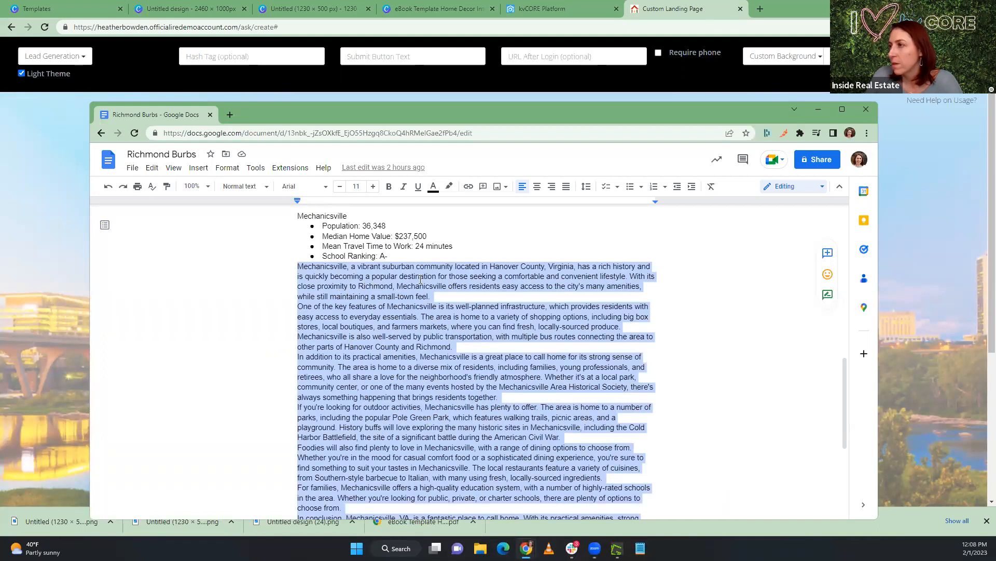
scroll(354, 281, "down", 2)
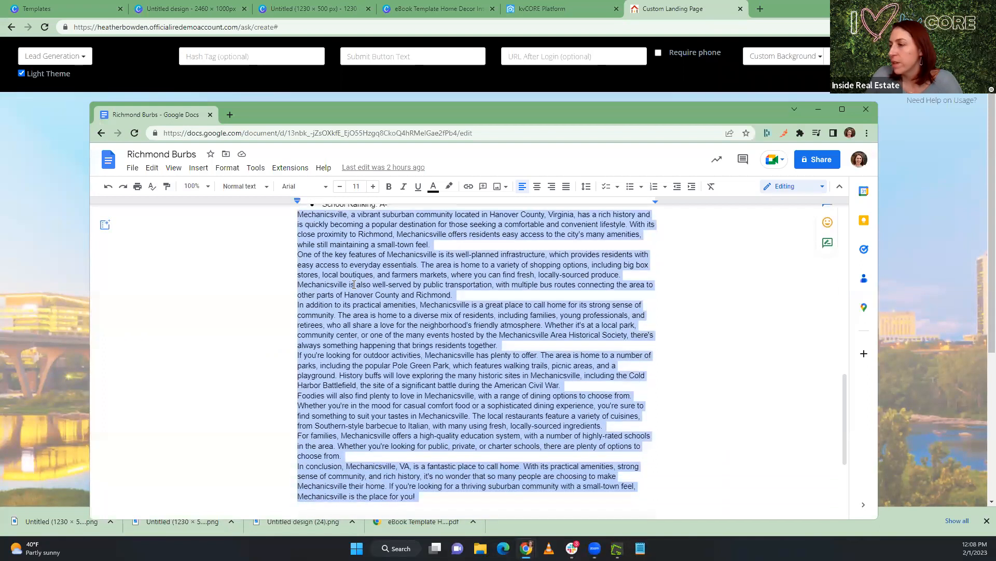
scroll(402, 376, "down", 1)
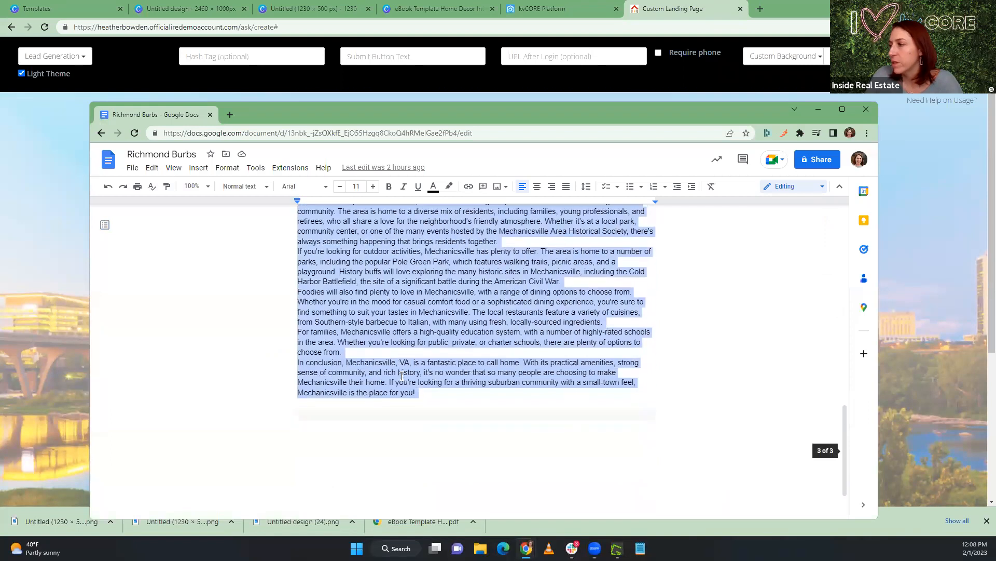
Return to the custom landing page and replace the description under Community Features with "History, Lifestyles and Amenities"
left_click(559, 5)
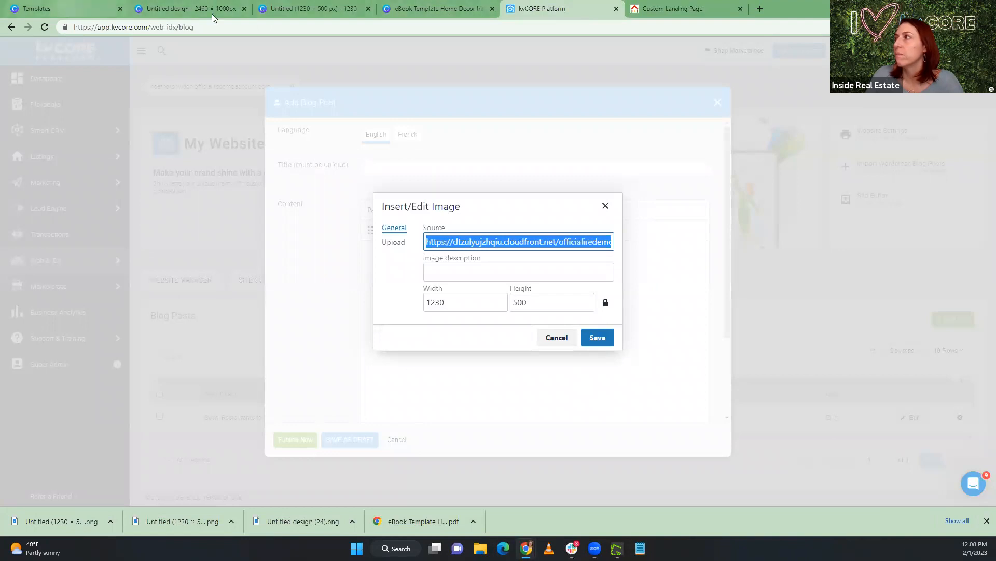
left_click(695, 8)
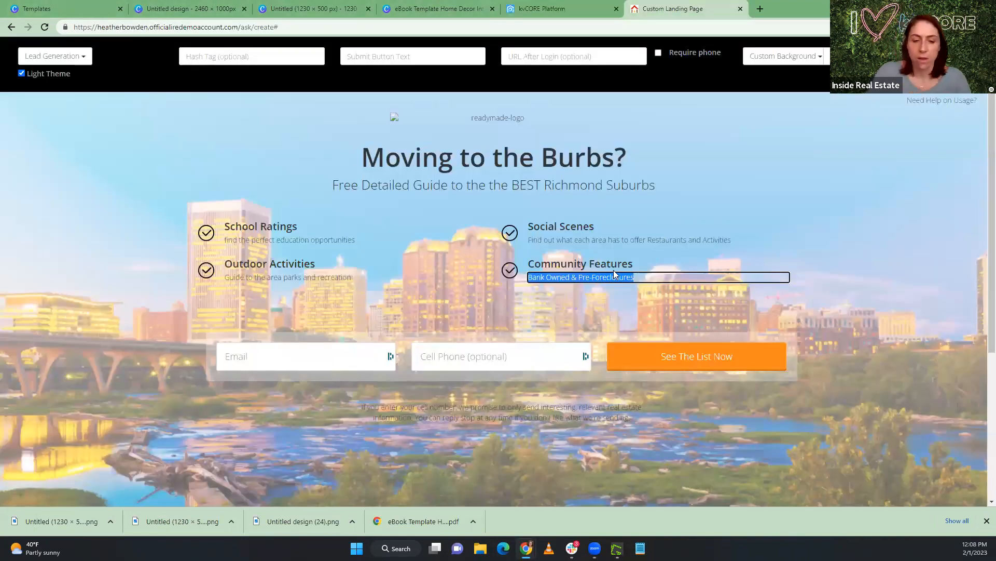
type("History")
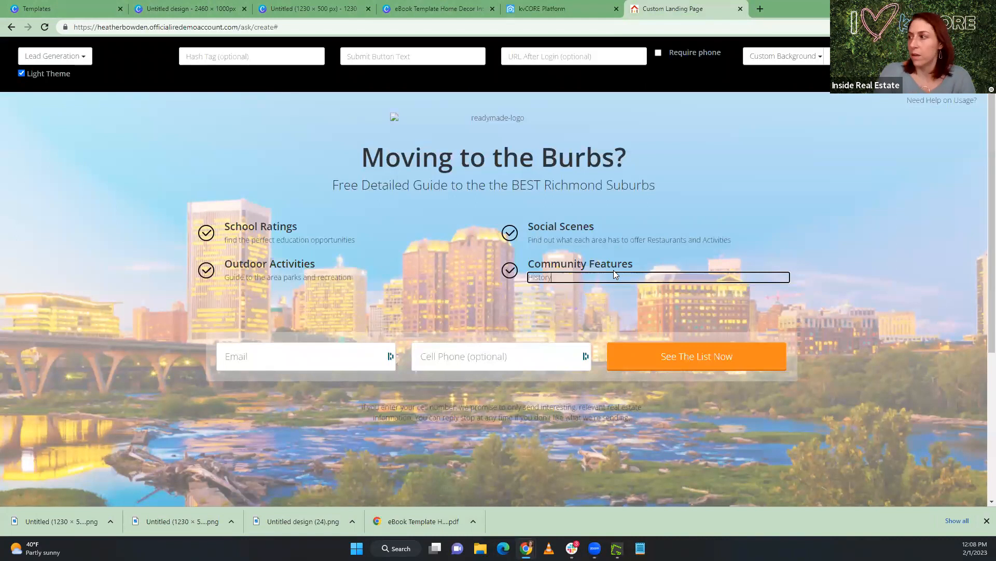
type(", Li")
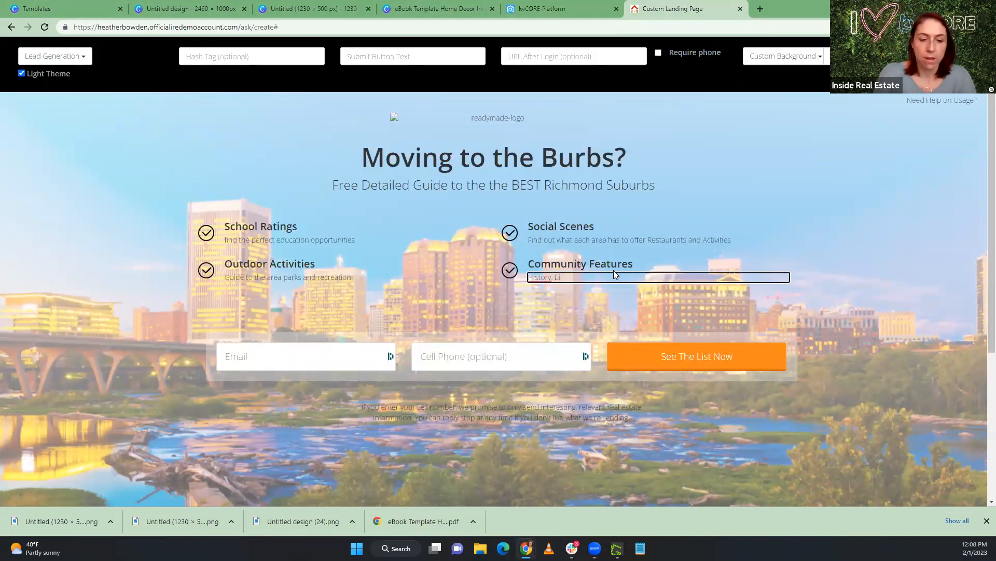
type("festyles and Amenities")
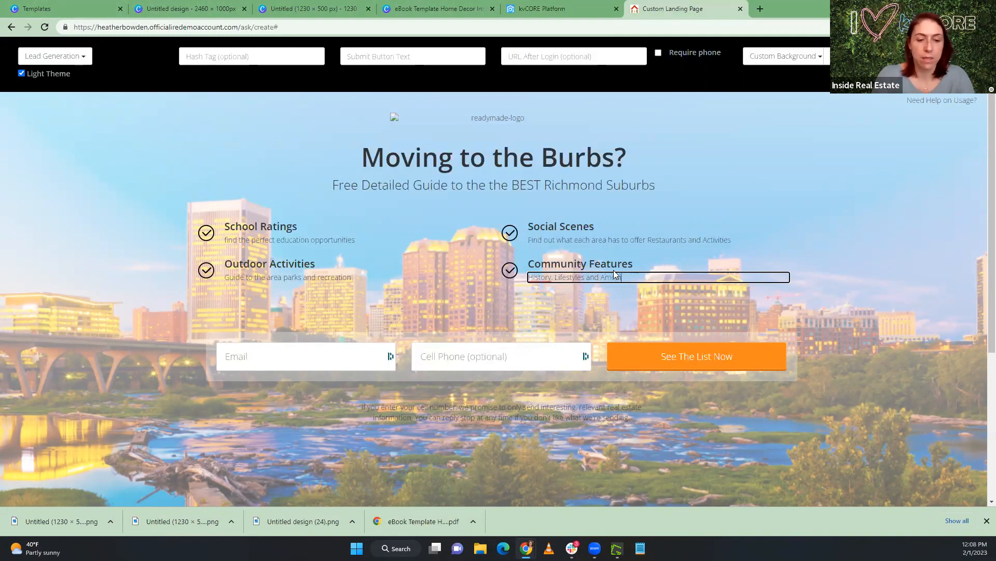
right_click(543, 281)
left_click(649, 269)
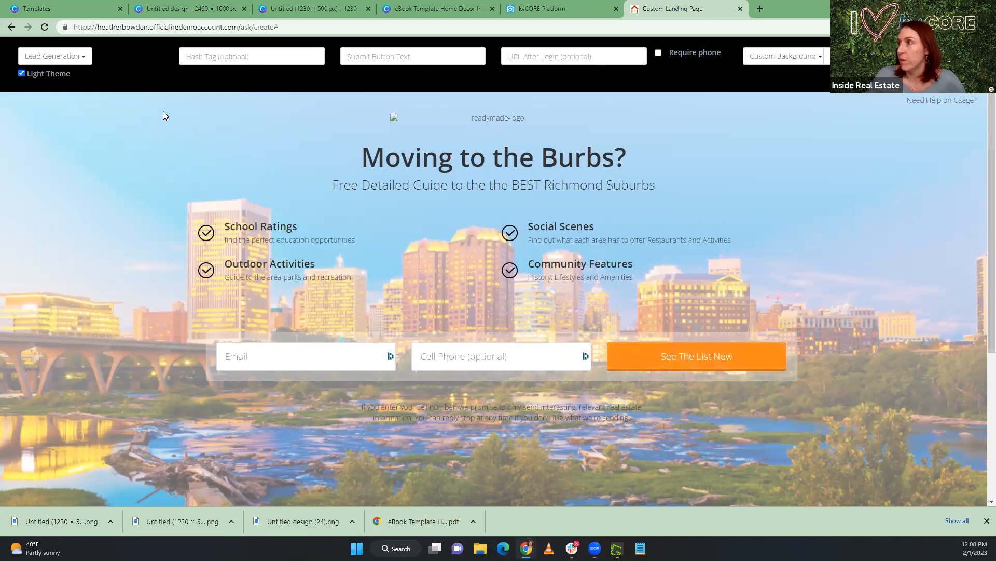
Set the landing page's submit button text to "Instantly Download our Guide", correcting the spelling of "Instantly"
left_click(358, 56)
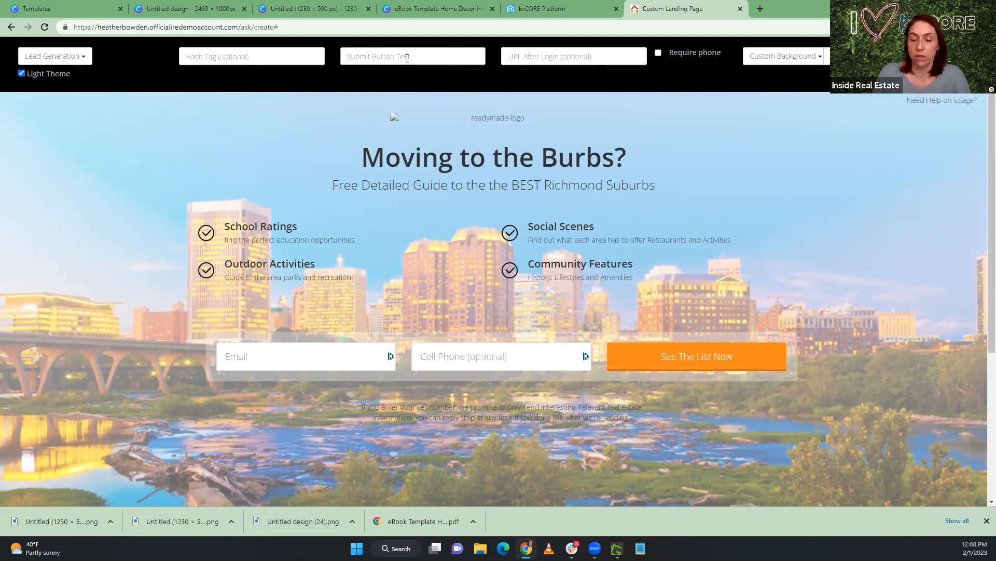
type("Dow")
key("BackSpace")
key("BackSpace")
key("BackSpace")
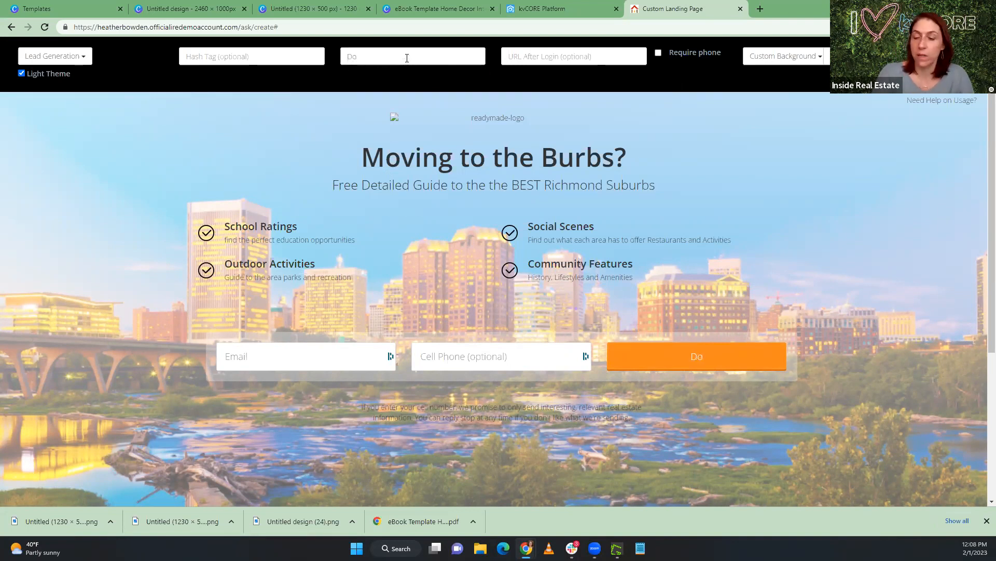
type("Instan")
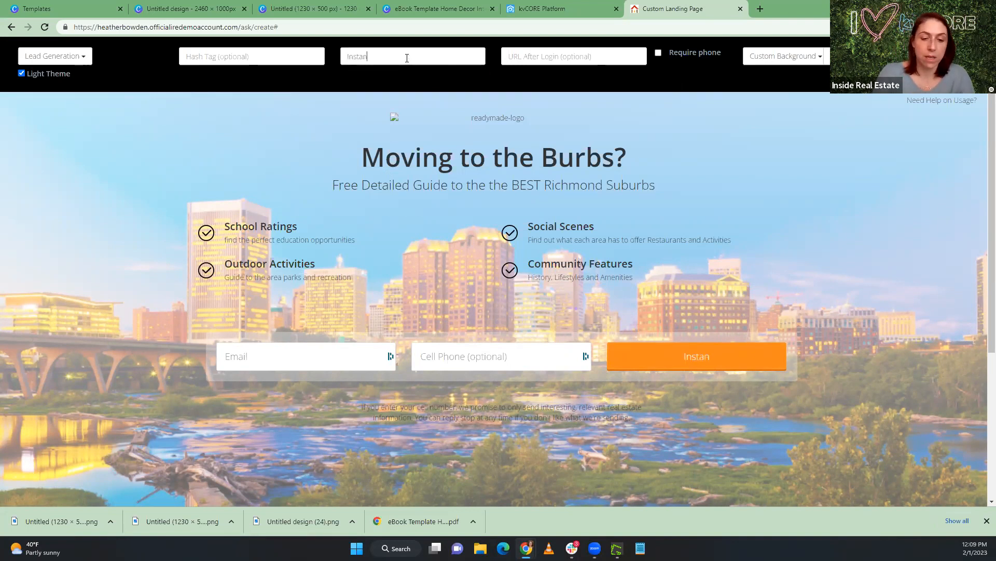
type("ly Downlo")
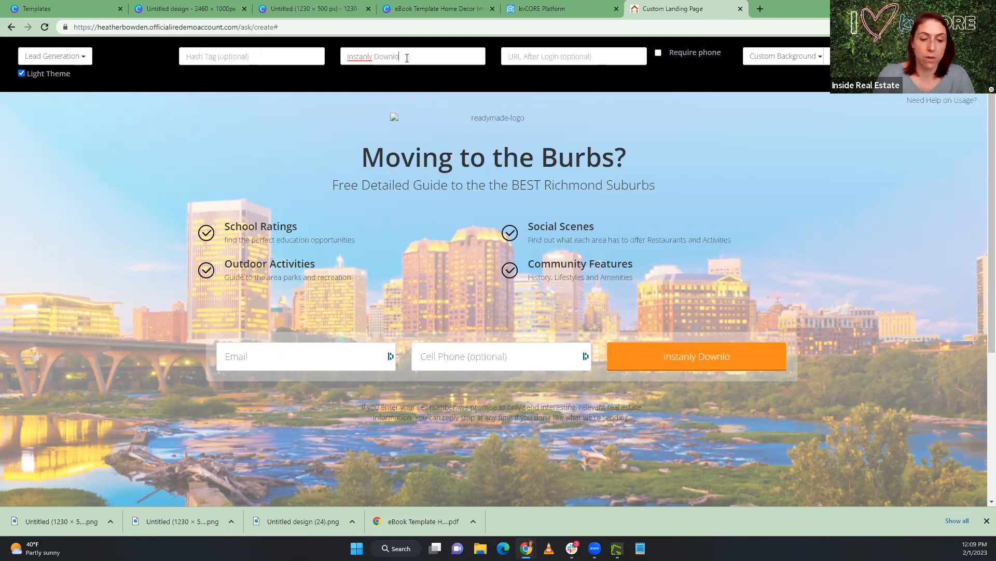
type("ad our")
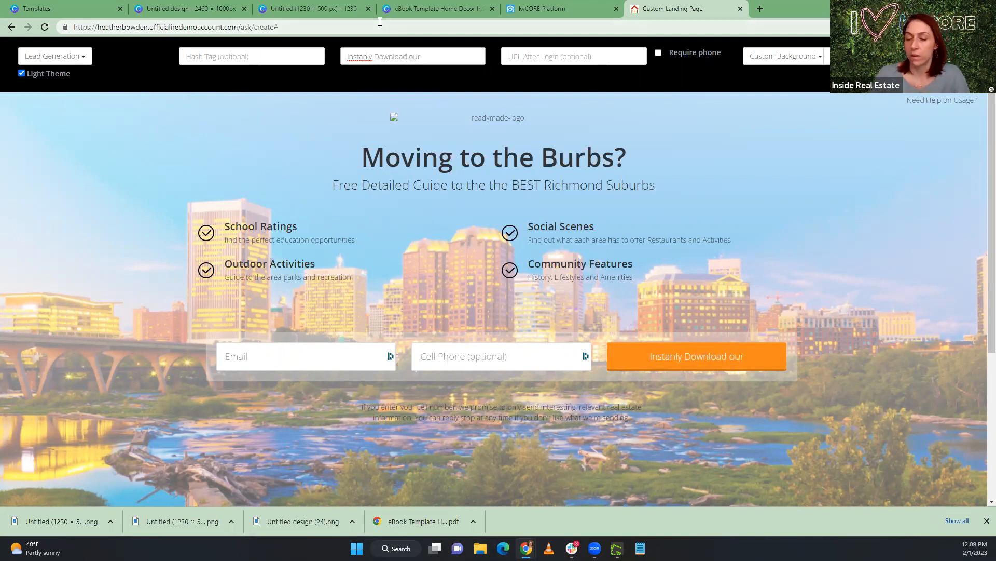
type(" Guikde")
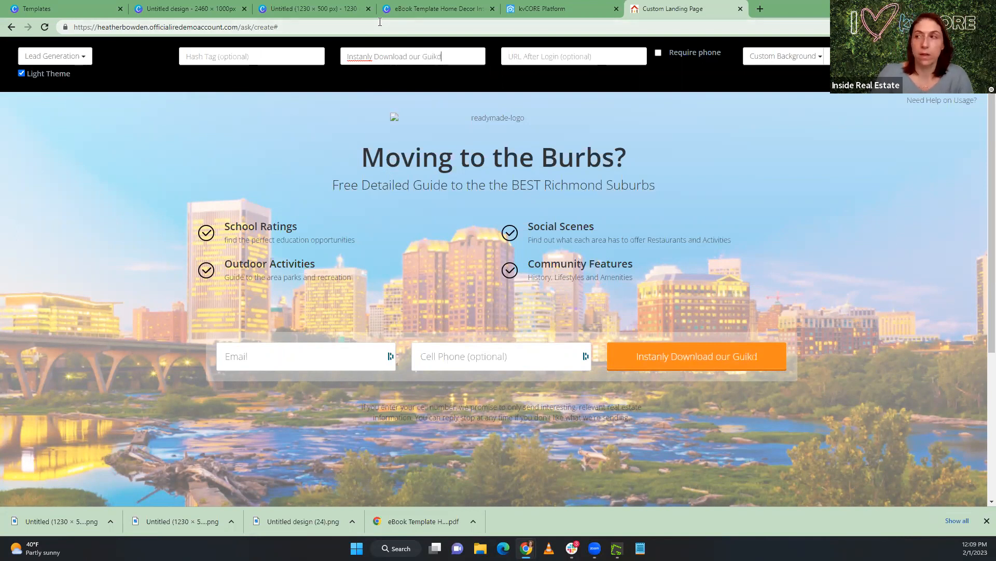
key("BackSpace")
key("BackSpace")
key("BackSpace")
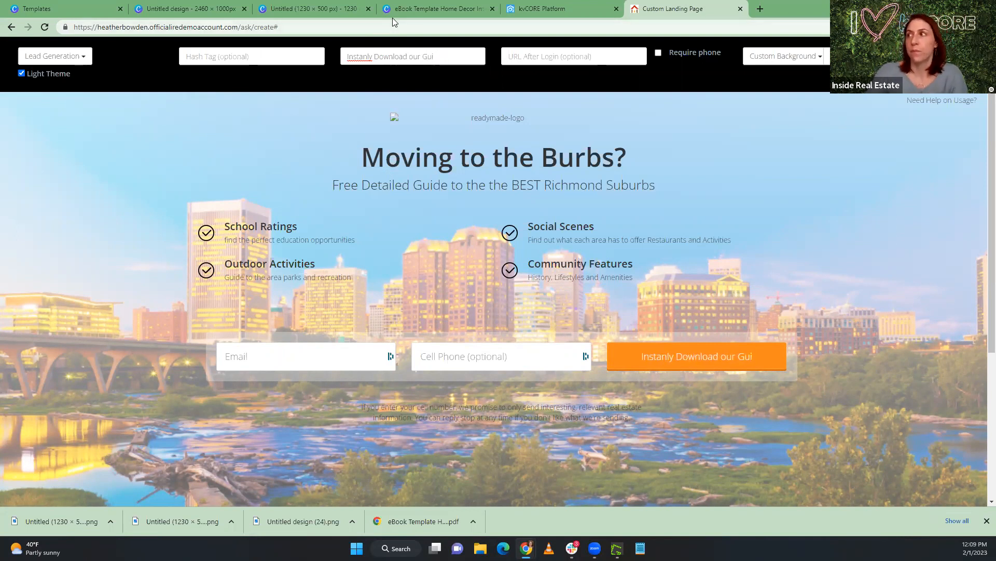
type("de")
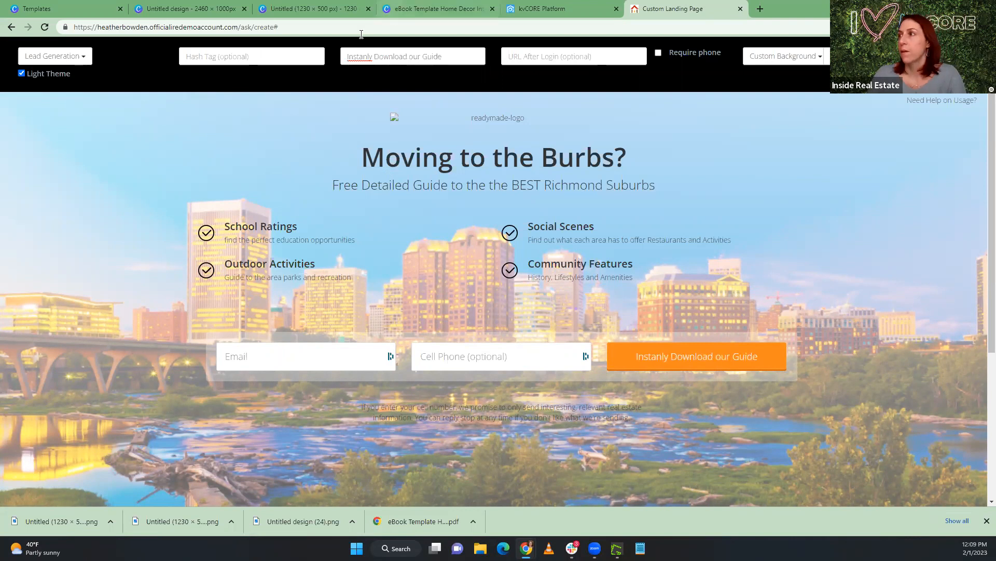
right_click(364, 56)
left_click(387, 68)
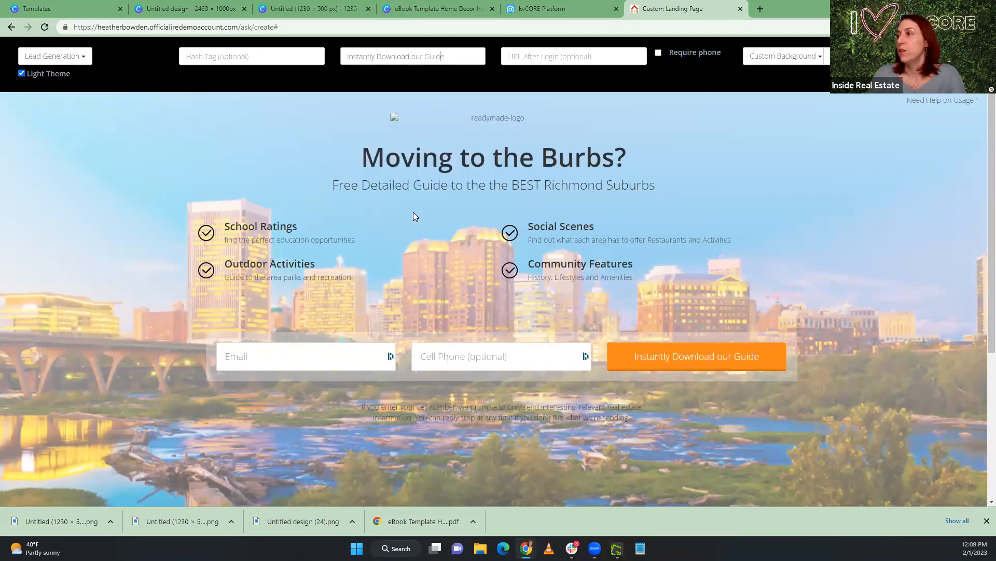
Insert the word "Exclusive" before "Detailed Guide" in the landing page's subheading
left_click(384, 186)
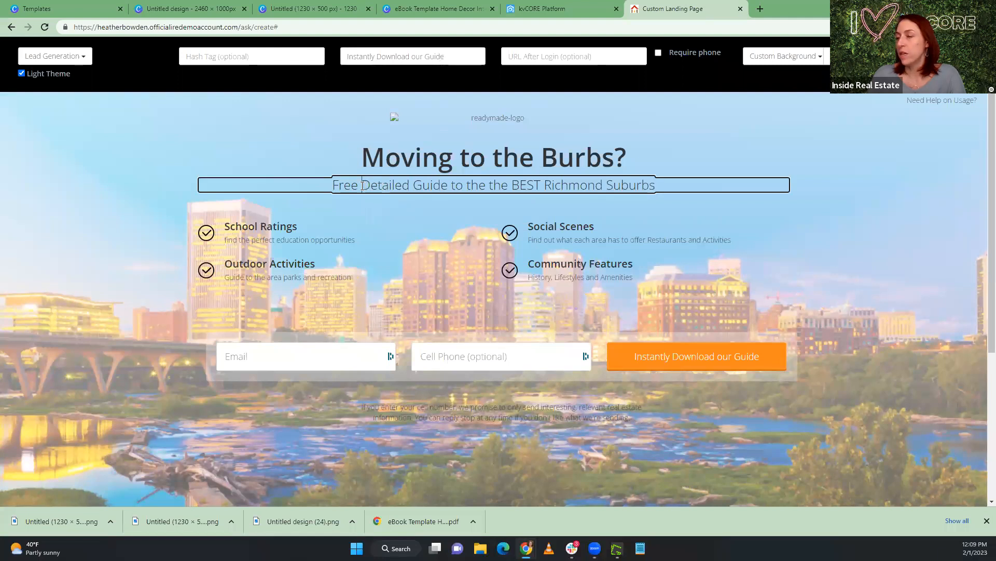
type("Exclusiv")
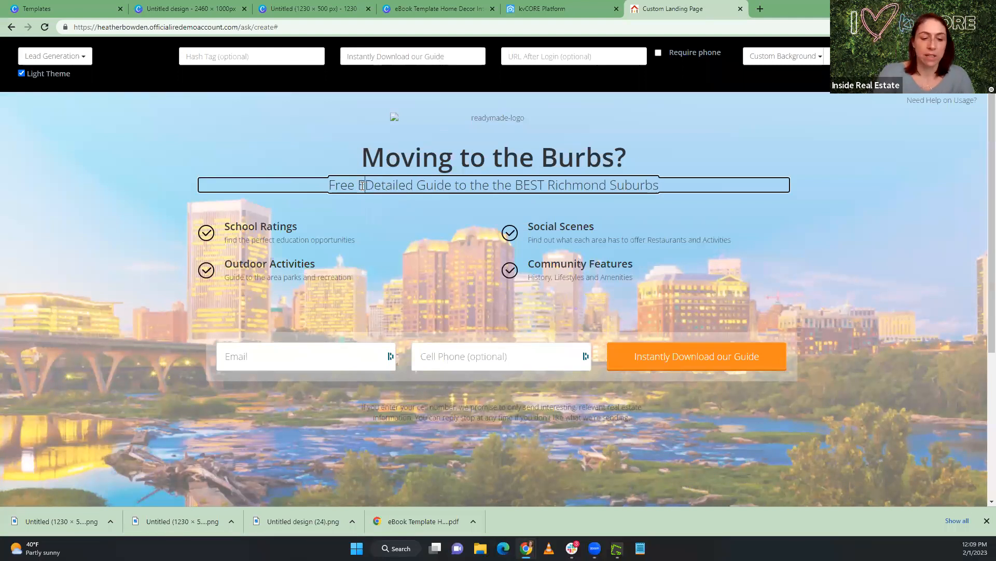
type("e Exclusiv")
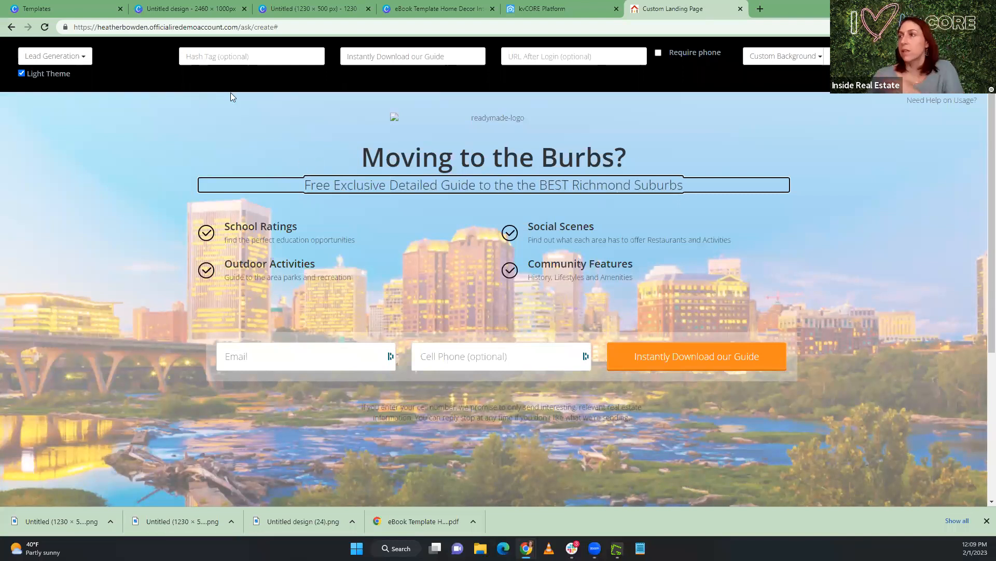
Set the landing page's hashtag to "RichmondBurbs"
left_click(211, 56)
type("R")
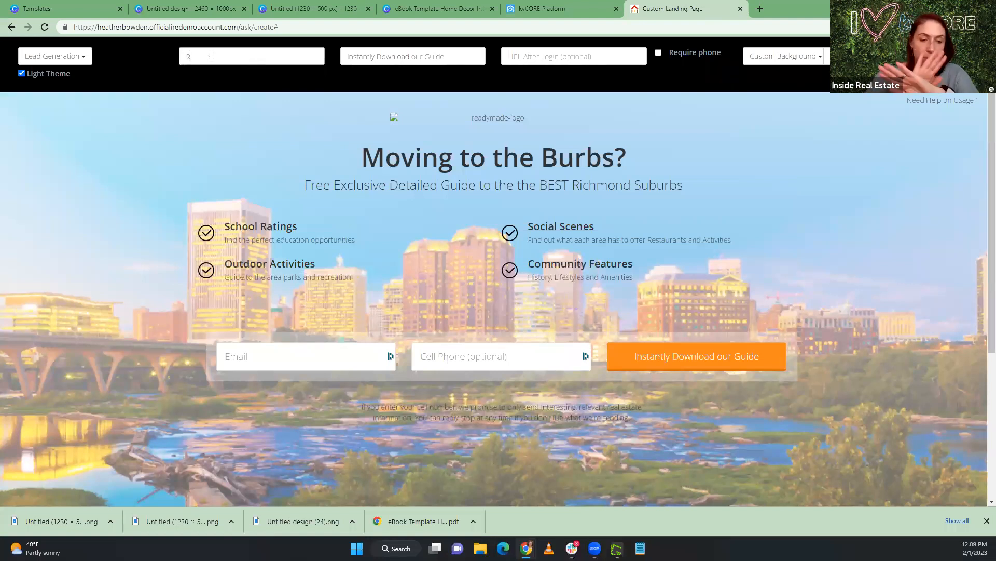
type("ic")
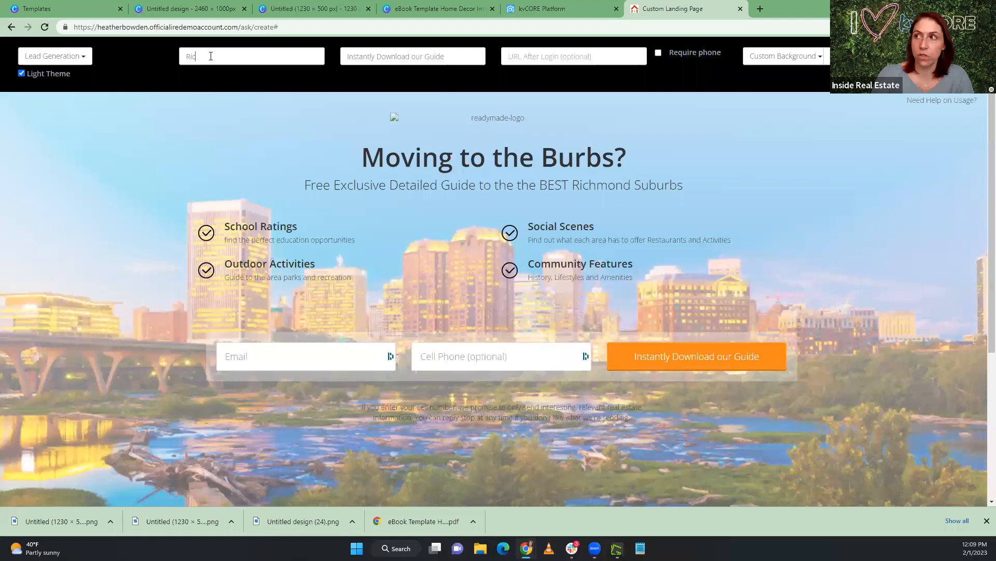
type("hmondBurbs")
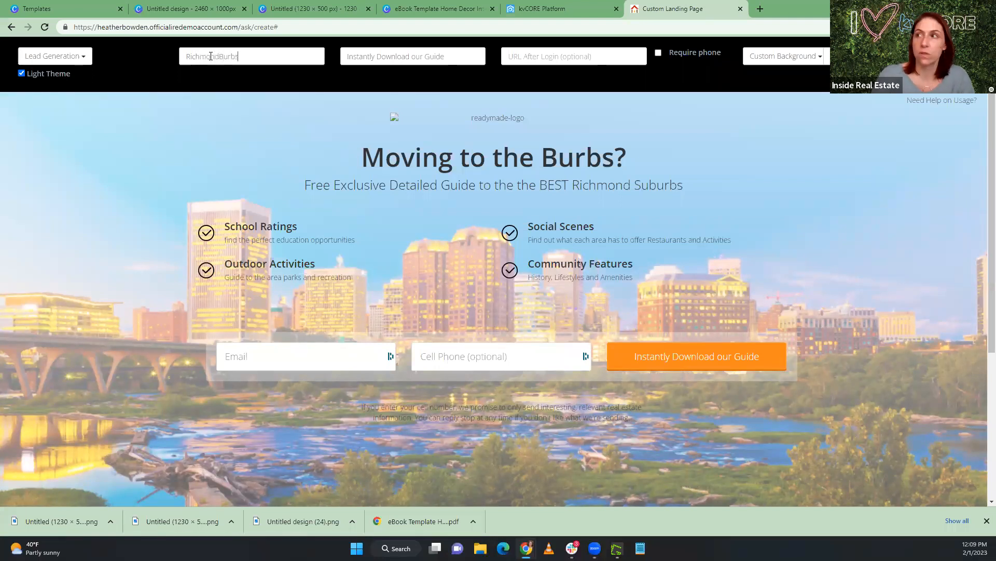
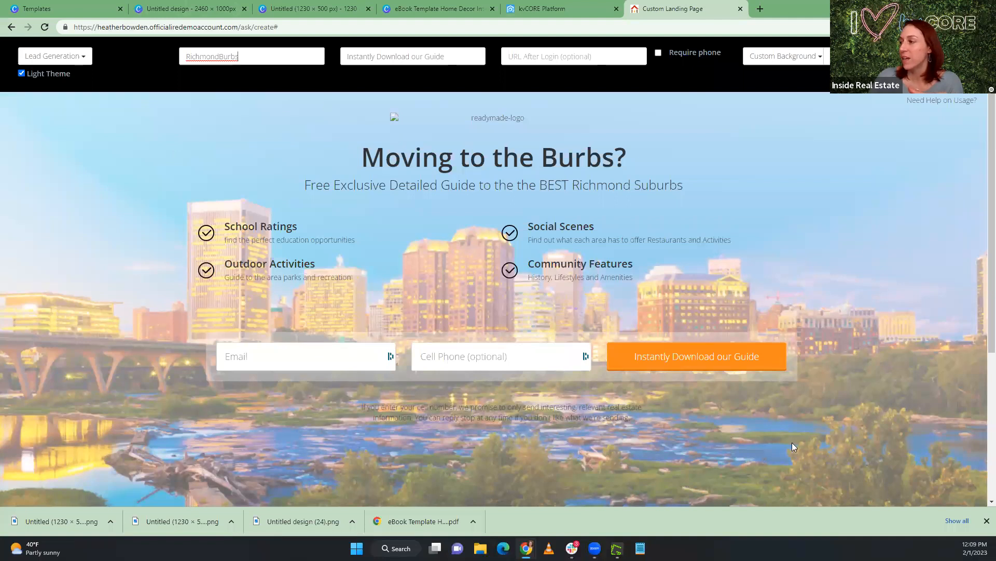
Open the downloaded eBook PDF, look over its first pages and test its Glen Allen link
left_click(543, 61)
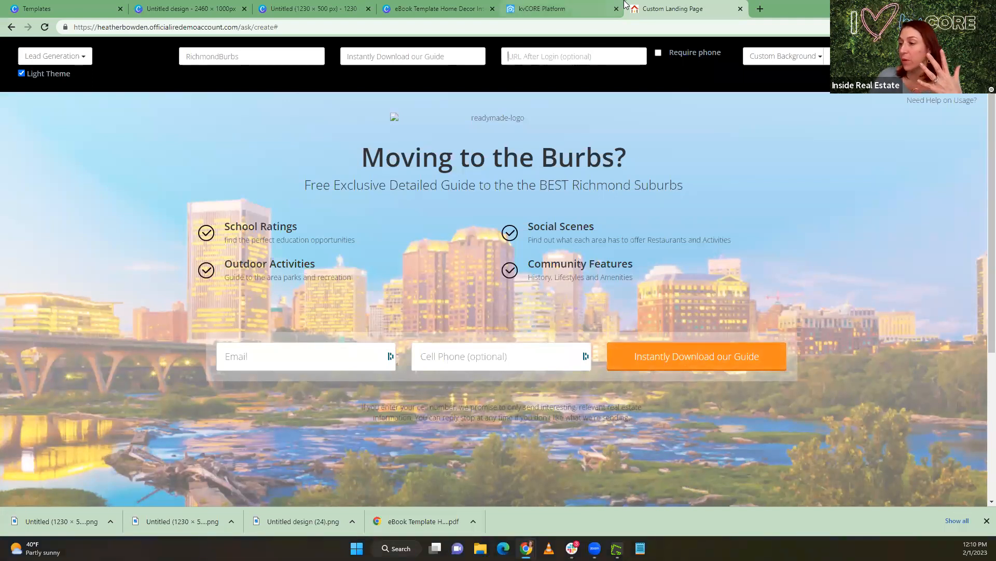
left_click(420, 520)
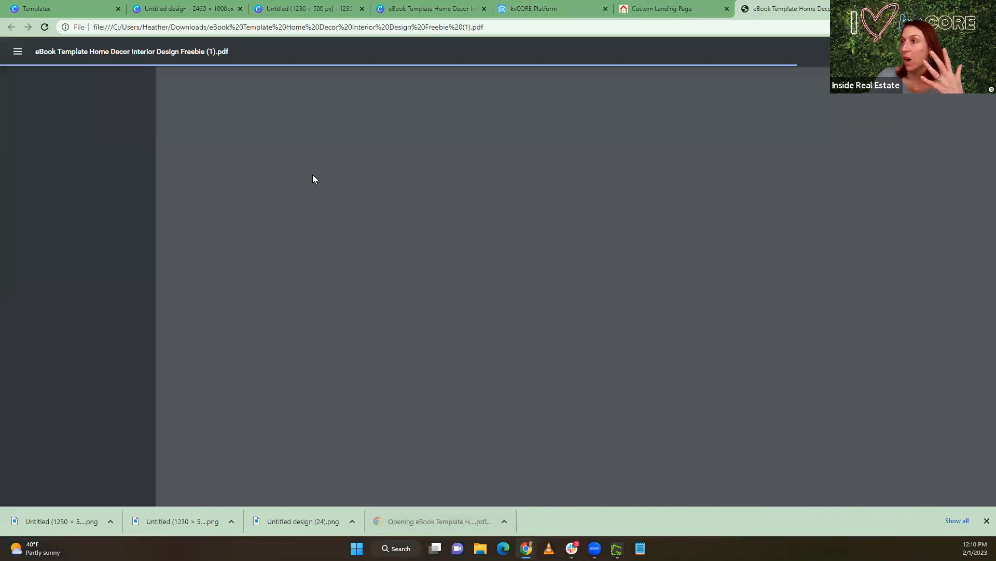
scroll(472, 254, "down", 10)
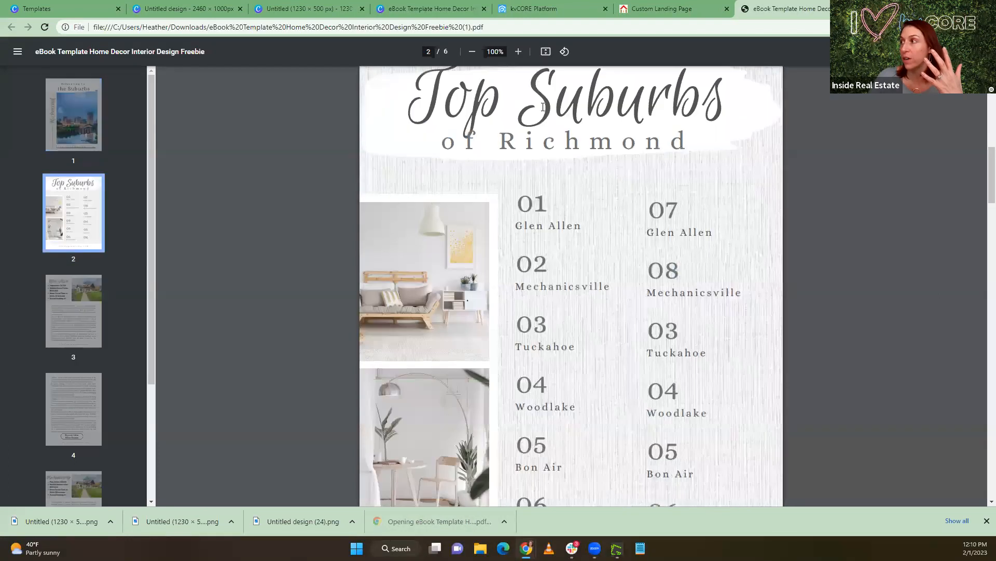
scroll(543, 107, "up", 3)
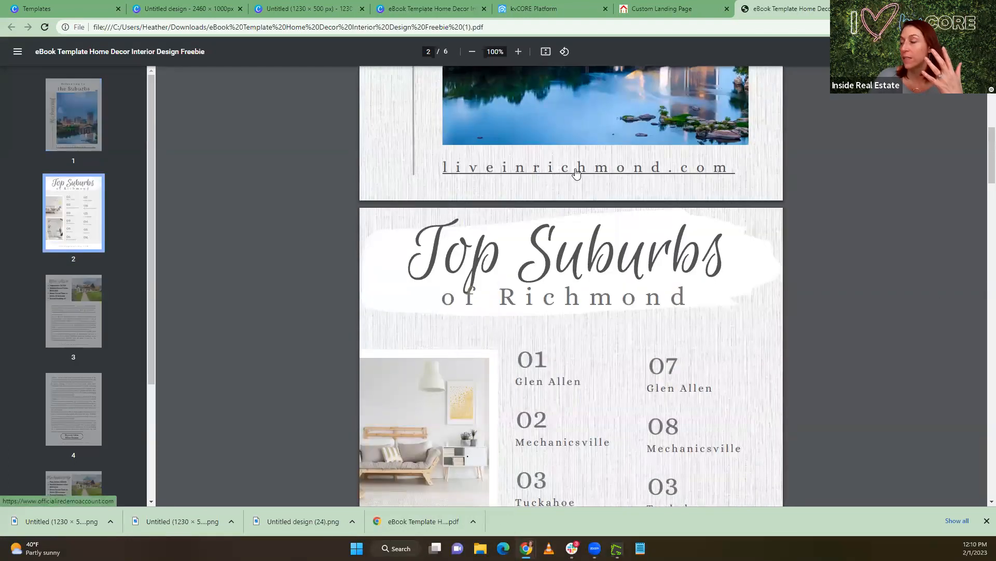
scroll(577, 172, "down", 20)
scroll(573, 183, "down", 10)
left_click(559, 192)
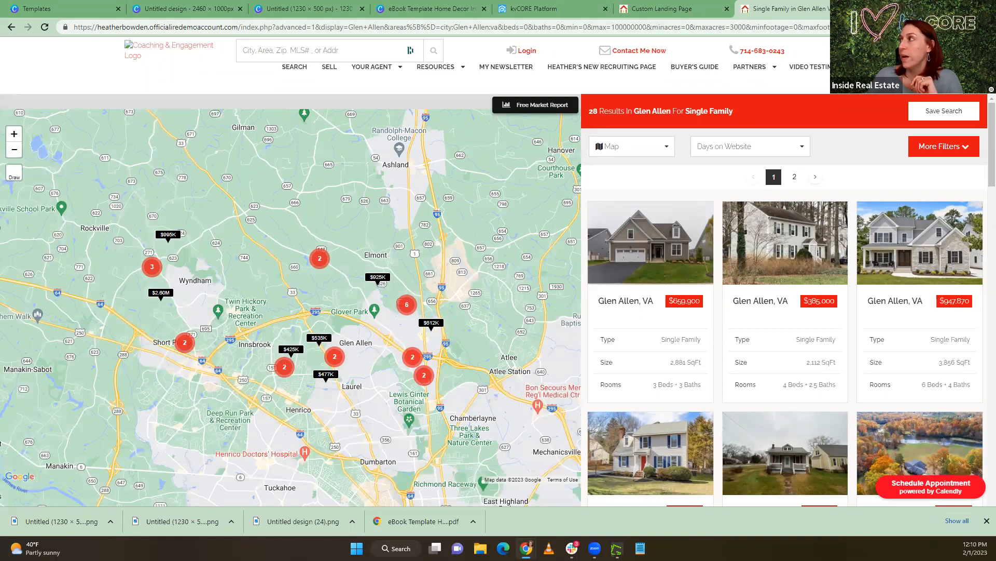
Open Google Drive in a new browser tab and upload "eBook Template Home Decor Interior Design Freebie (1).pdf" from Downloads
left_click(866, 8)
left_click(951, 69)
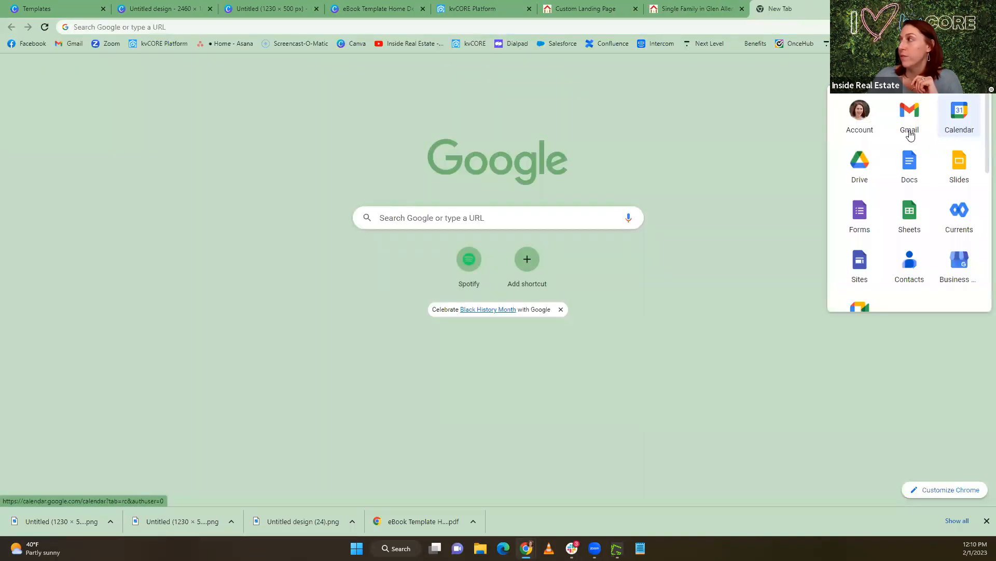
left_click(868, 169)
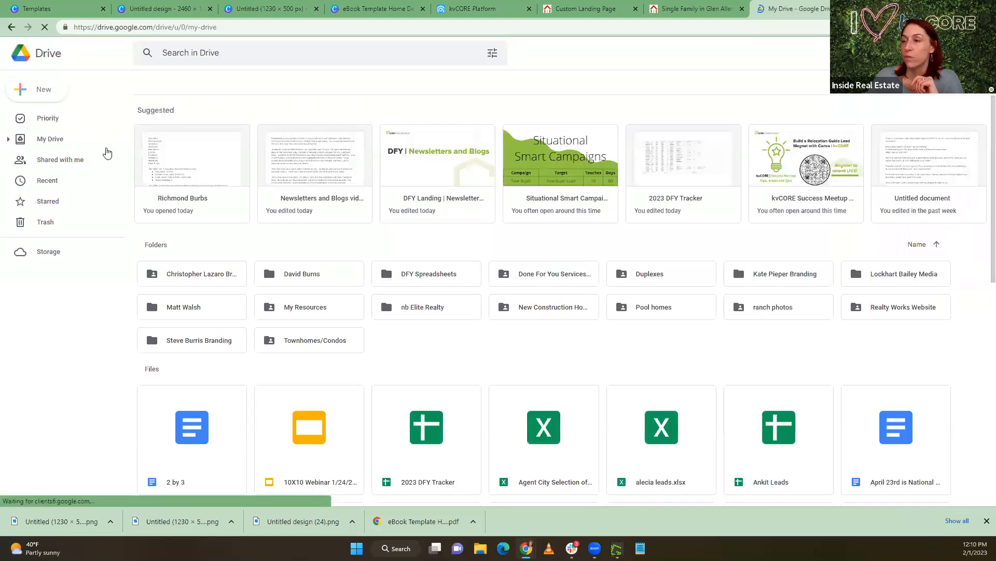
left_click(43, 90)
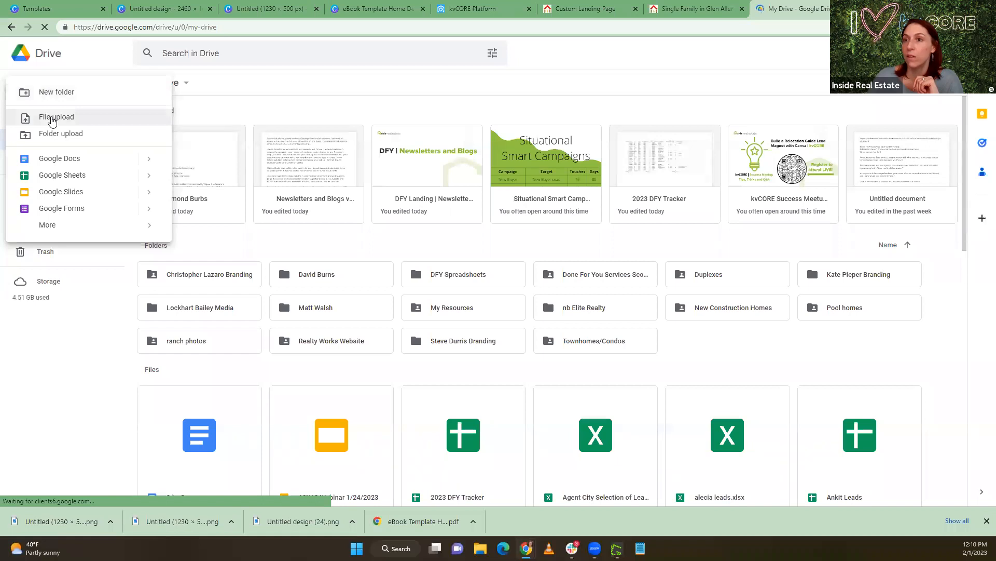
left_click(52, 119)
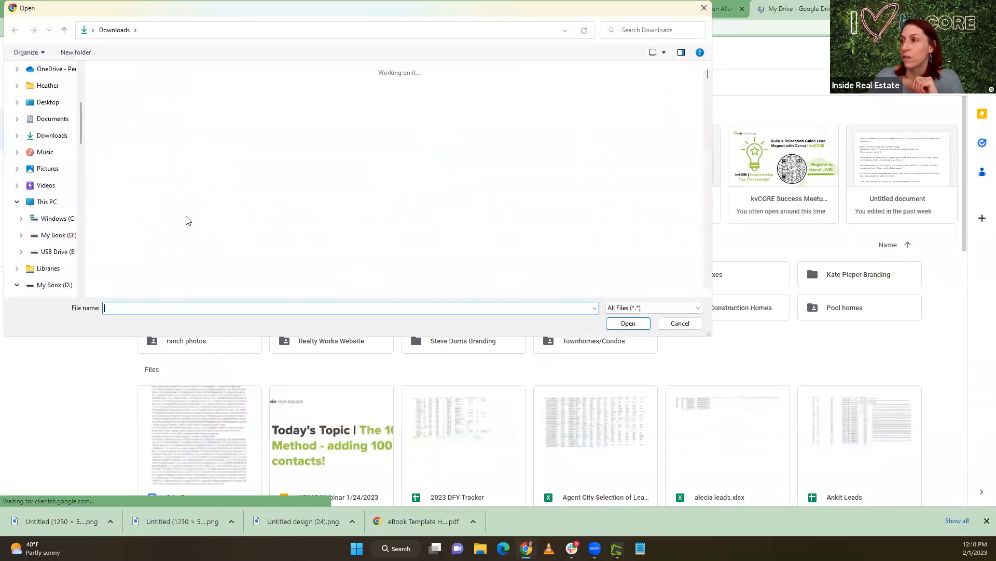
left_click(636, 171)
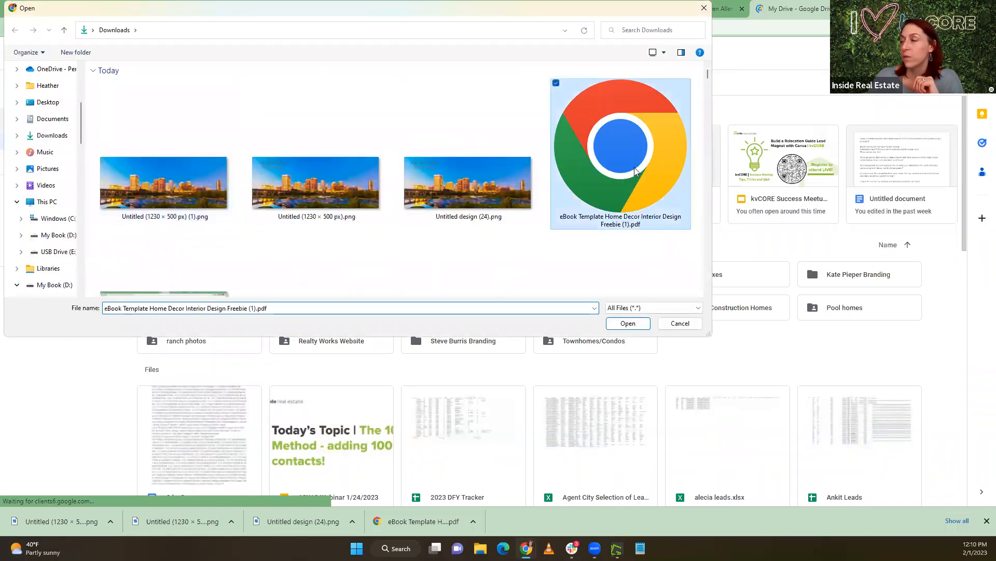
left_click(637, 325)
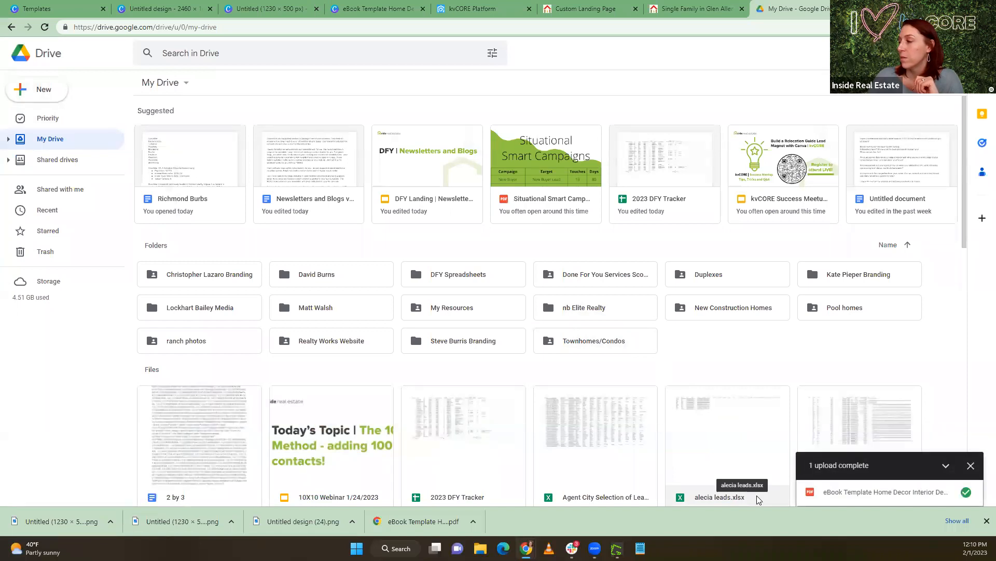
Locate the uploaded eBook PDF in My Drive and open its preview
left_click(965, 493)
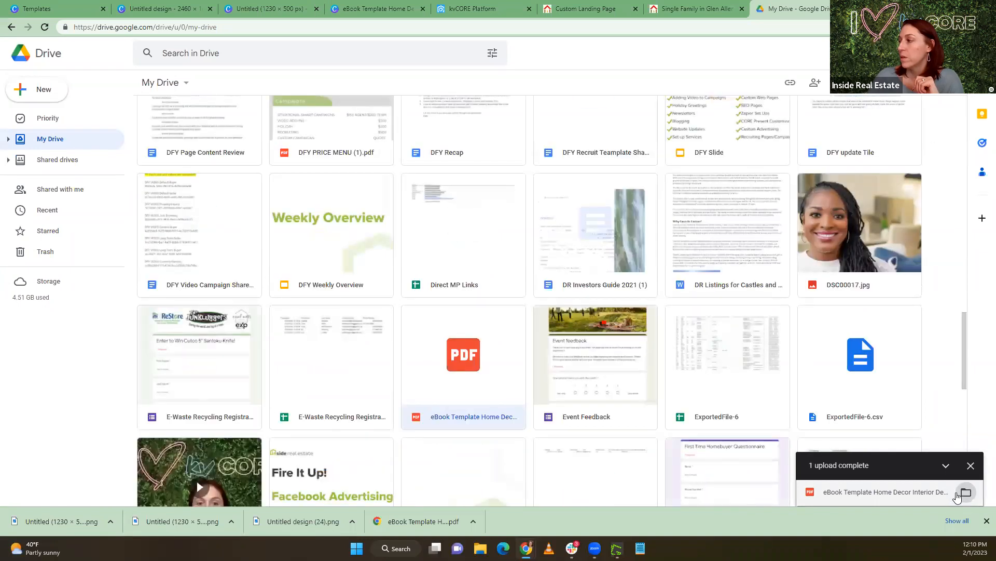
scroll(659, 364, "up", 20)
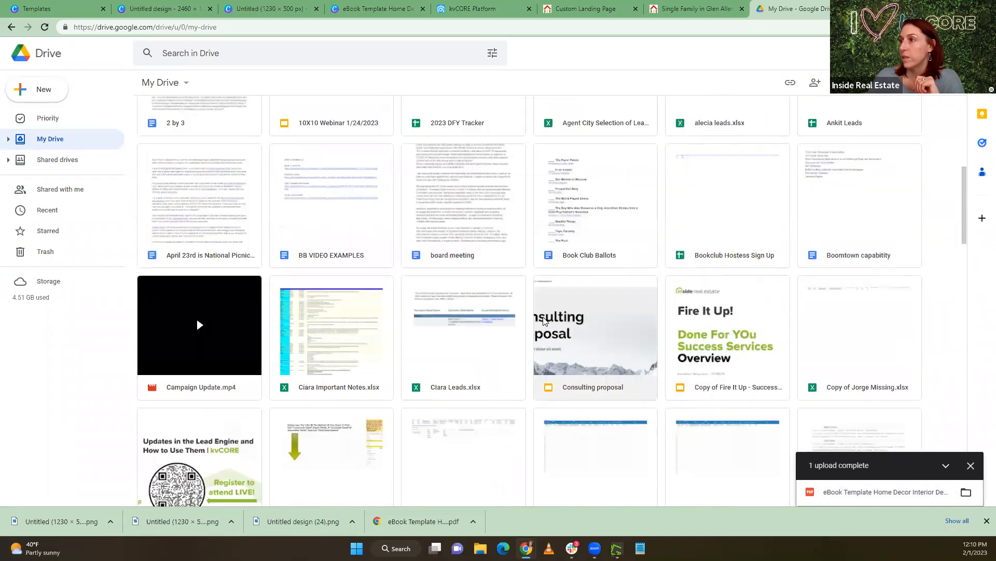
scroll(543, 321, "up", 8)
left_click(884, 493)
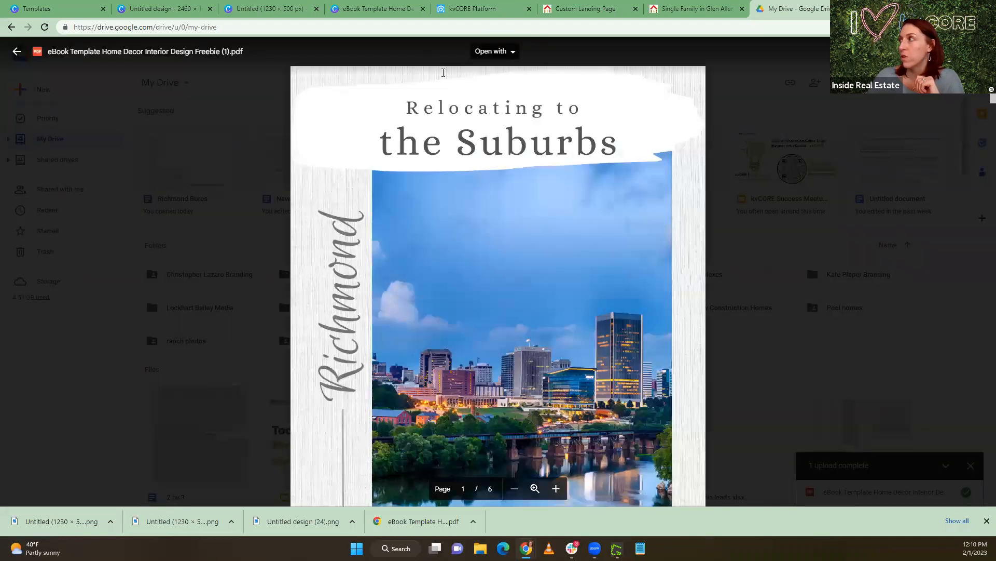
Share the eBook PDF with "Anyone with the link" as Viewer and copy its link
left_click(980, 51)
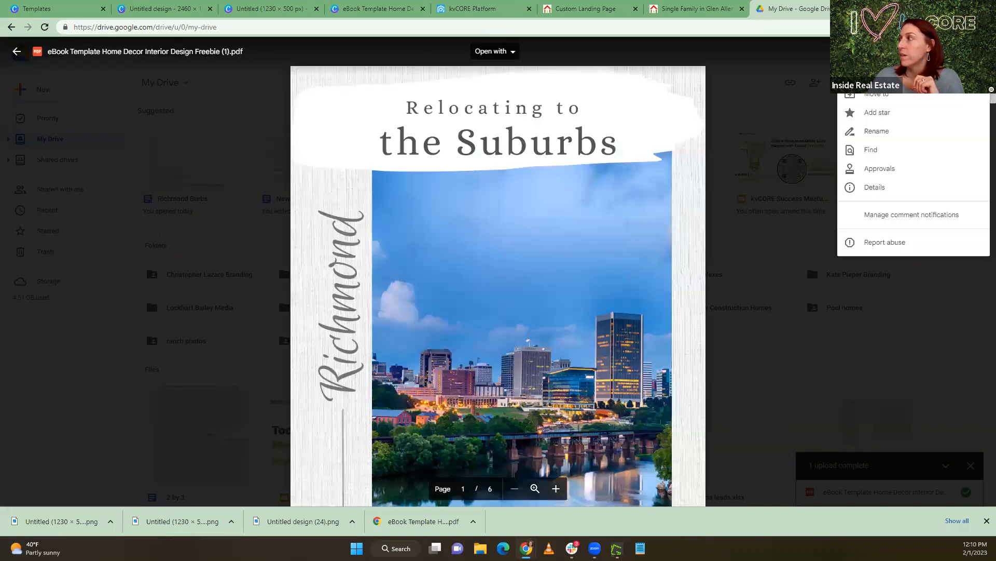
left_click(876, 75)
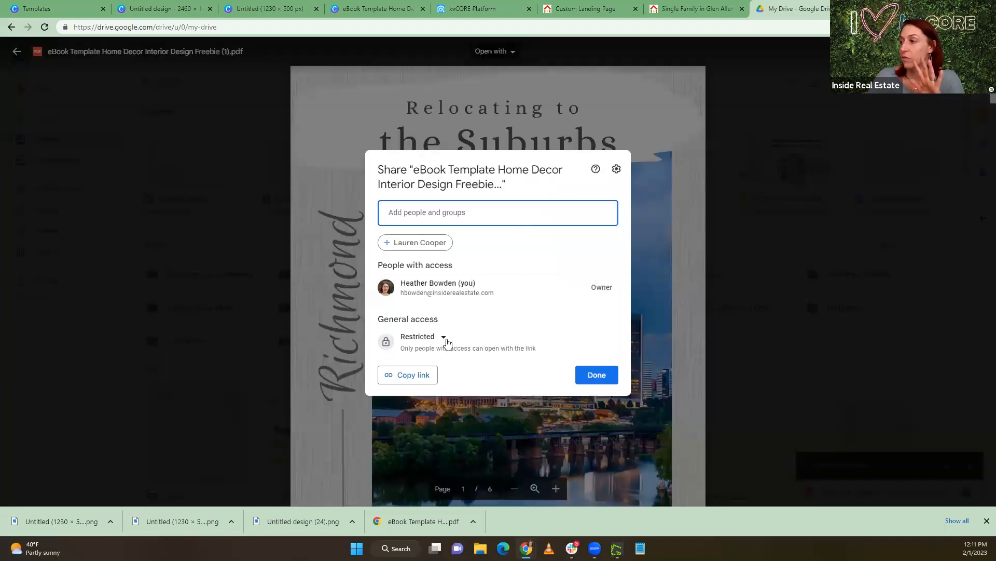
left_click(423, 337)
left_click(446, 428)
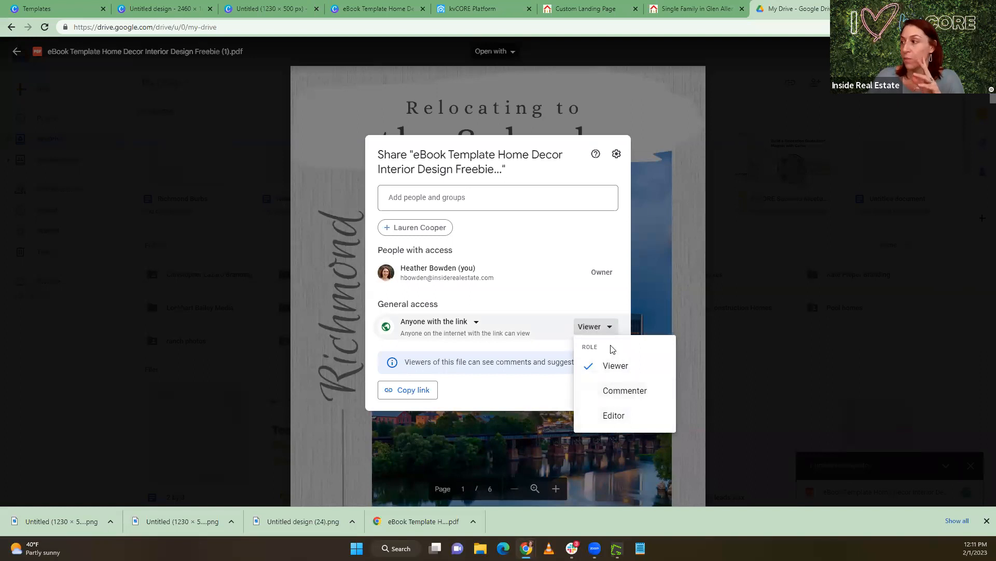
left_click(612, 368)
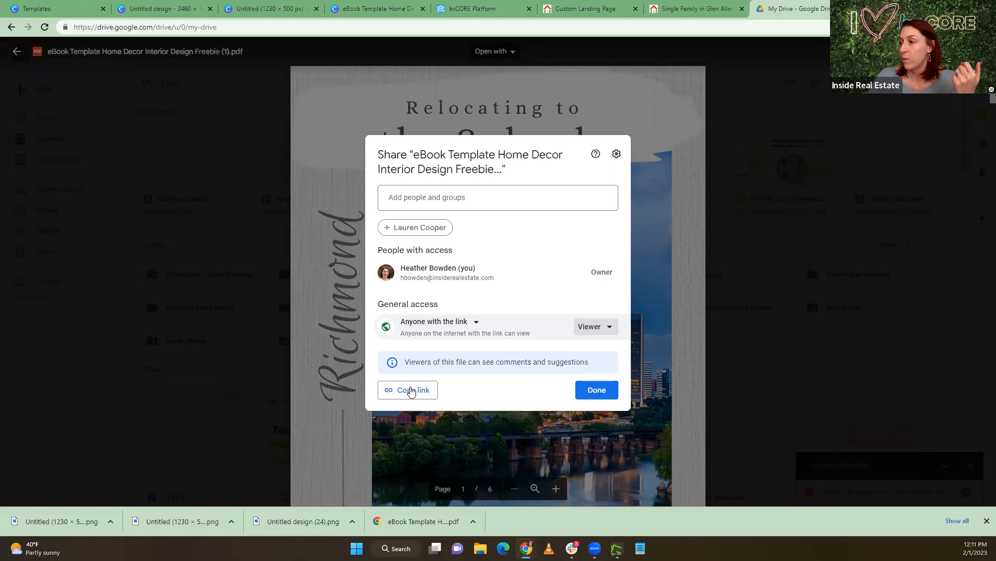
left_click(411, 390)
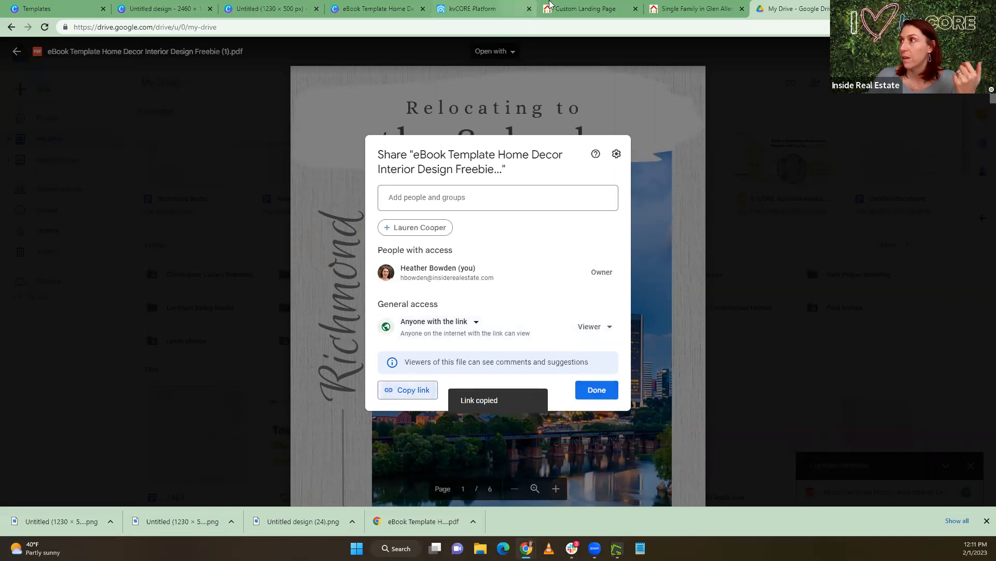
Return to the custom landing page and paste the copied Drive link as the URL After Login
left_click(582, 7)
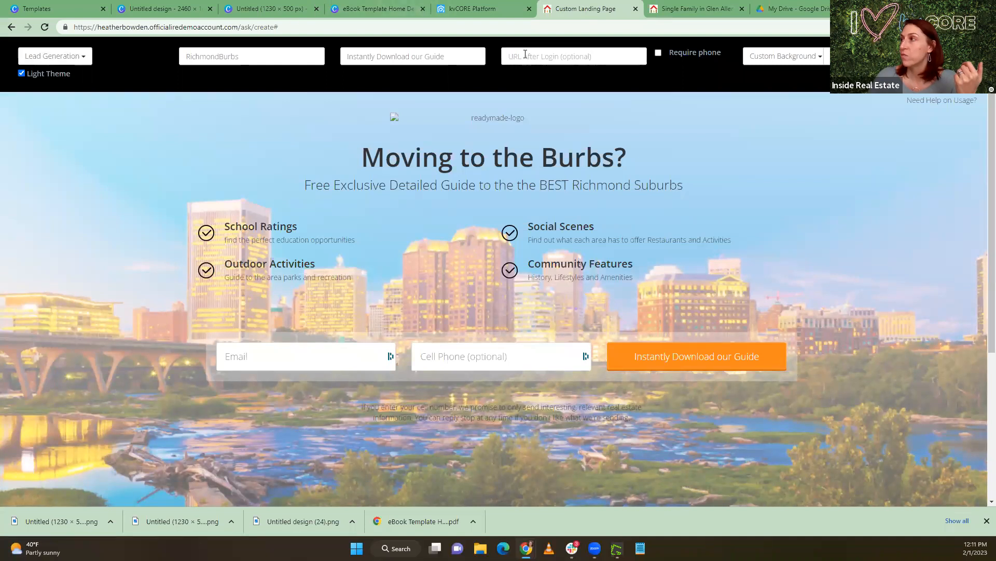
key("ctrl+v")
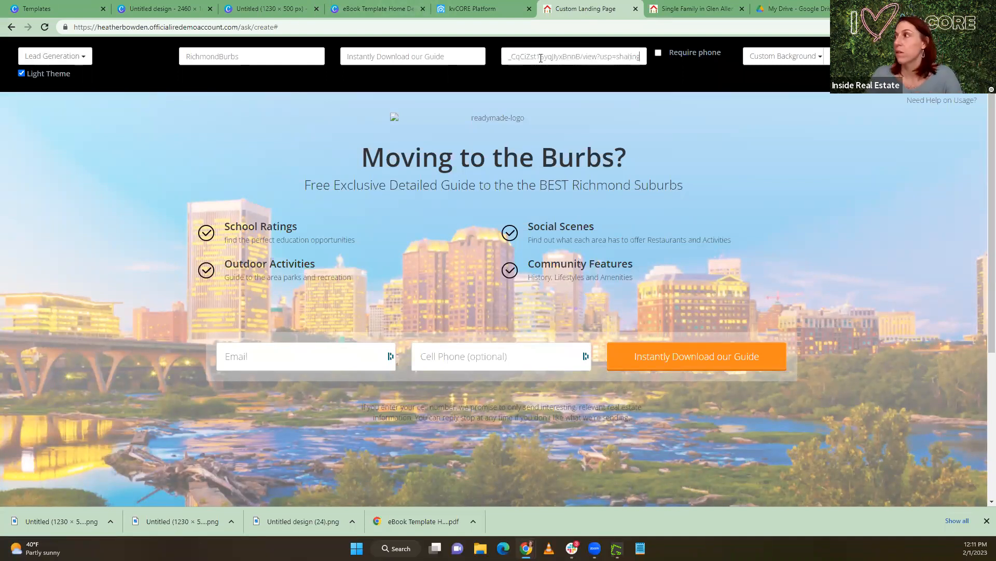
left_click(549, 87)
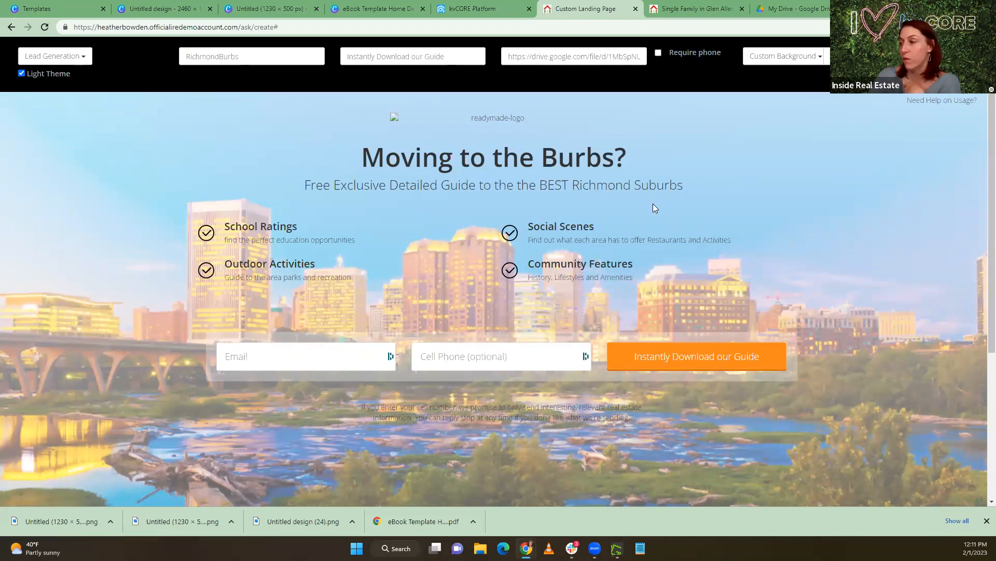
left_click(476, 414)
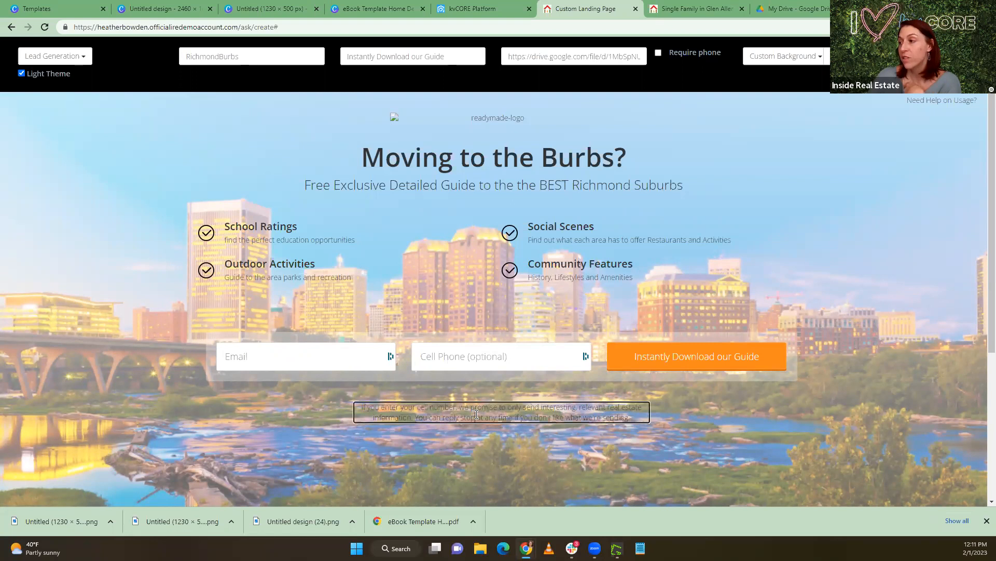
left_click(461, 356)
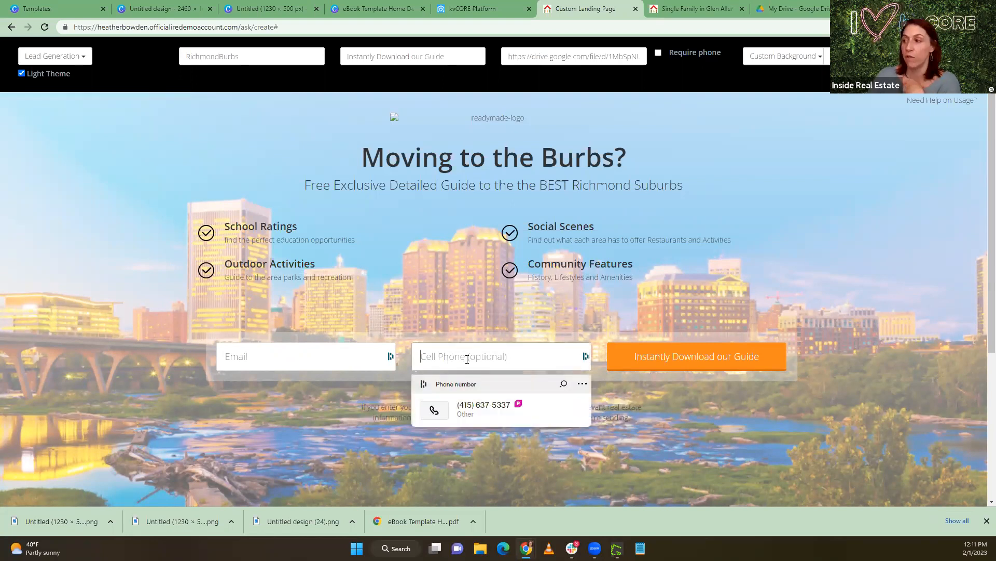
left_click(330, 396)
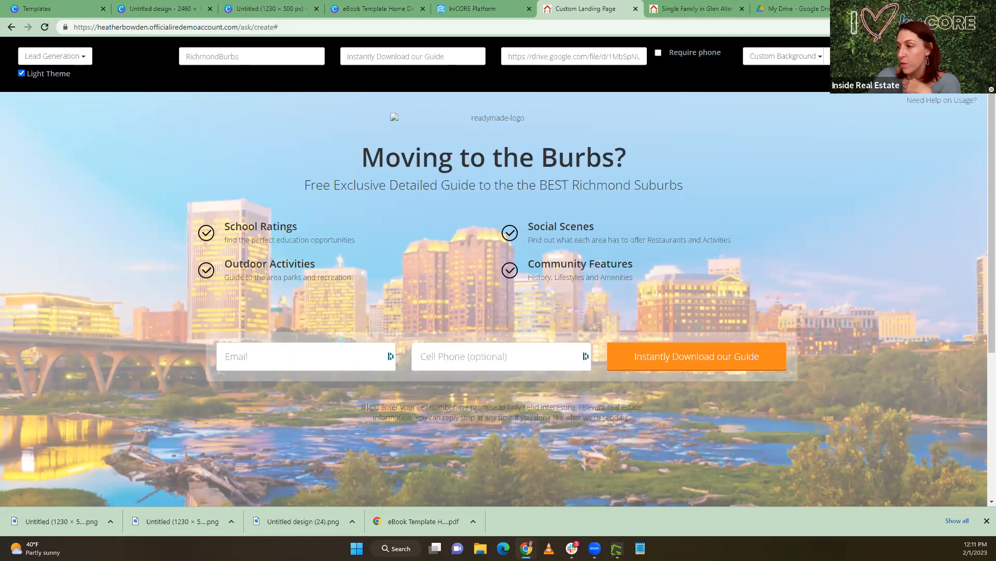
Rewrite the disclaimer below the form as "If you enter your cell number, we will text you a list of hot buys in the Richmond Suburbs"
left_click_drag(362, 407, 600, 421)
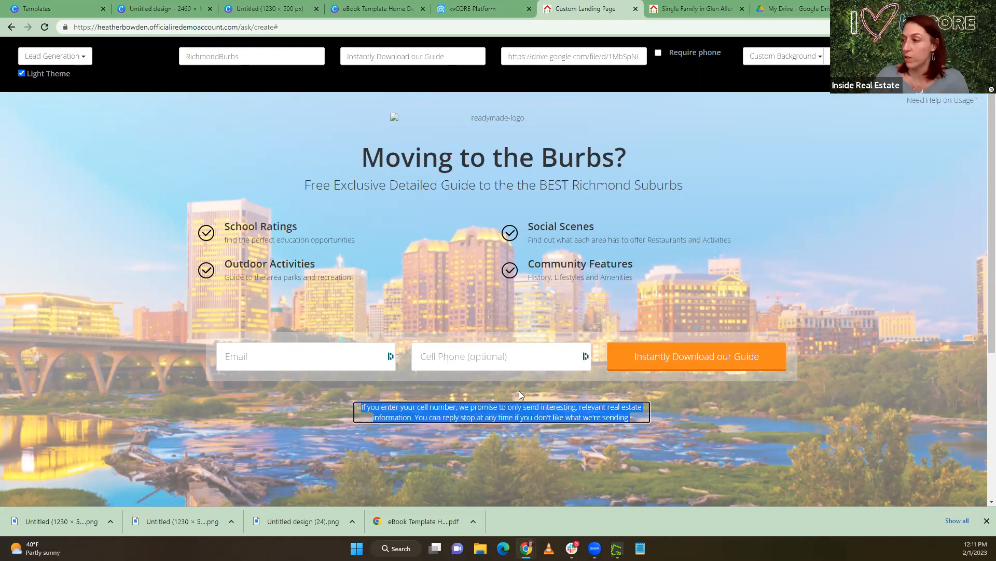
left_click_drag(457, 412, 677, 425)
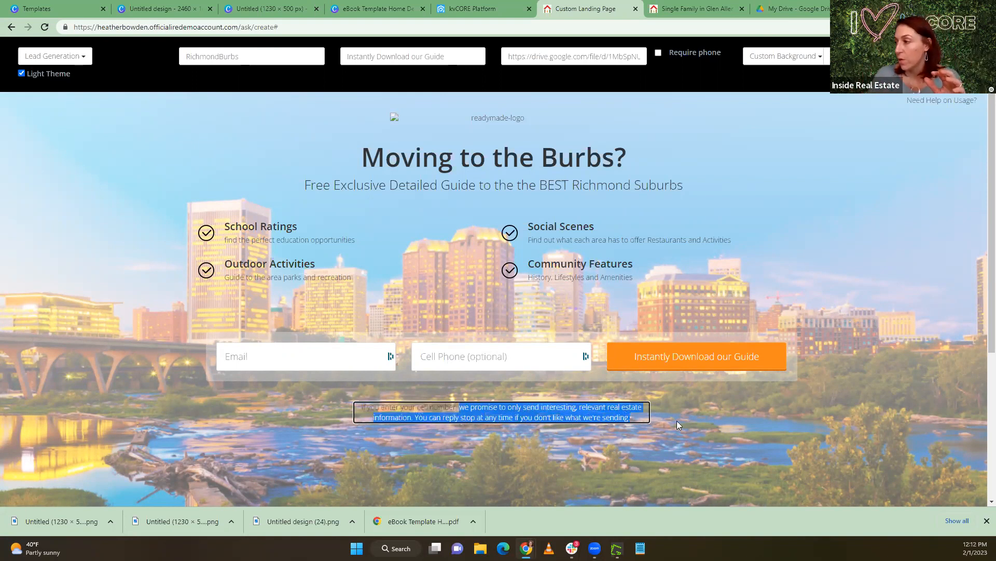
type("we wil")
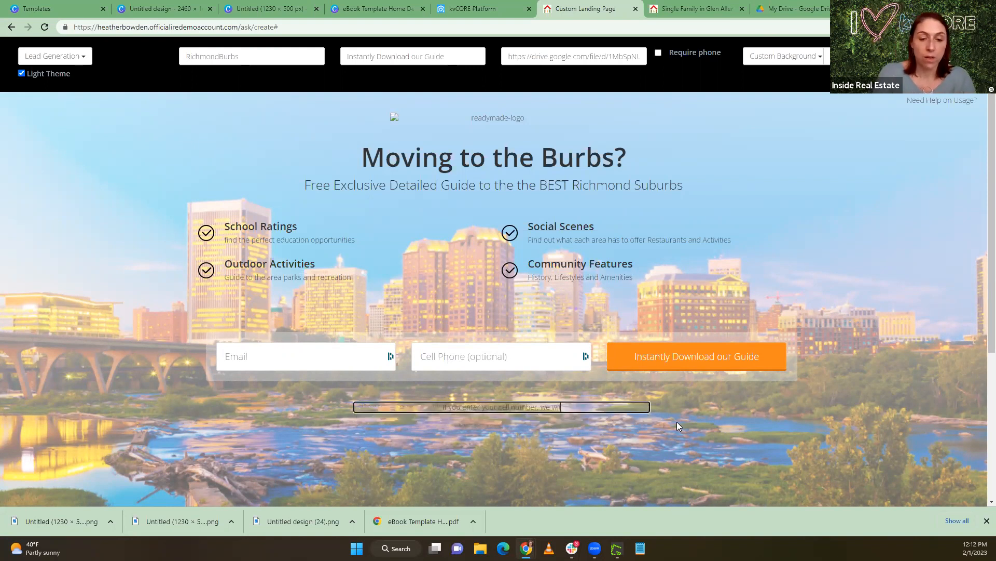
type("l text you a ")
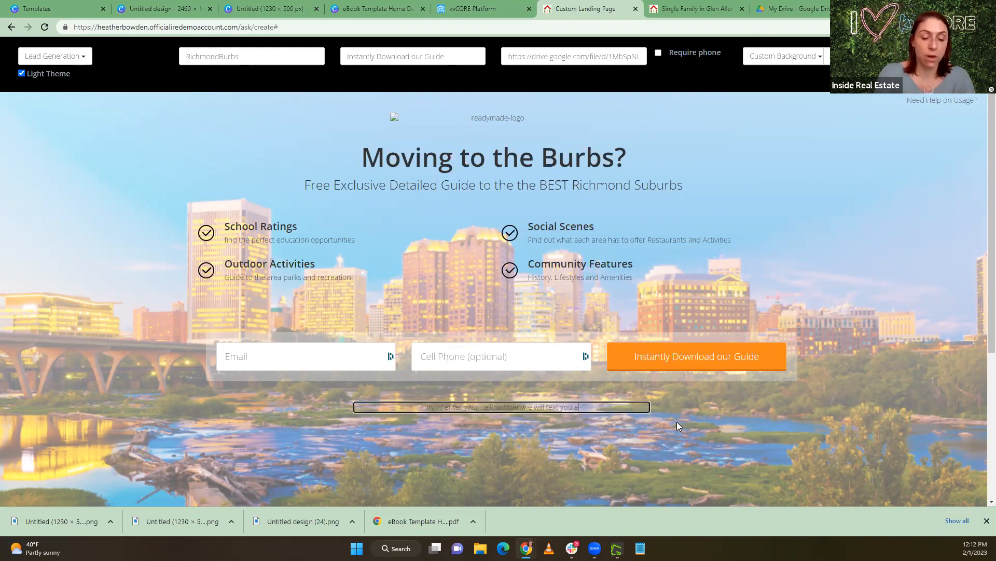
type("fr")
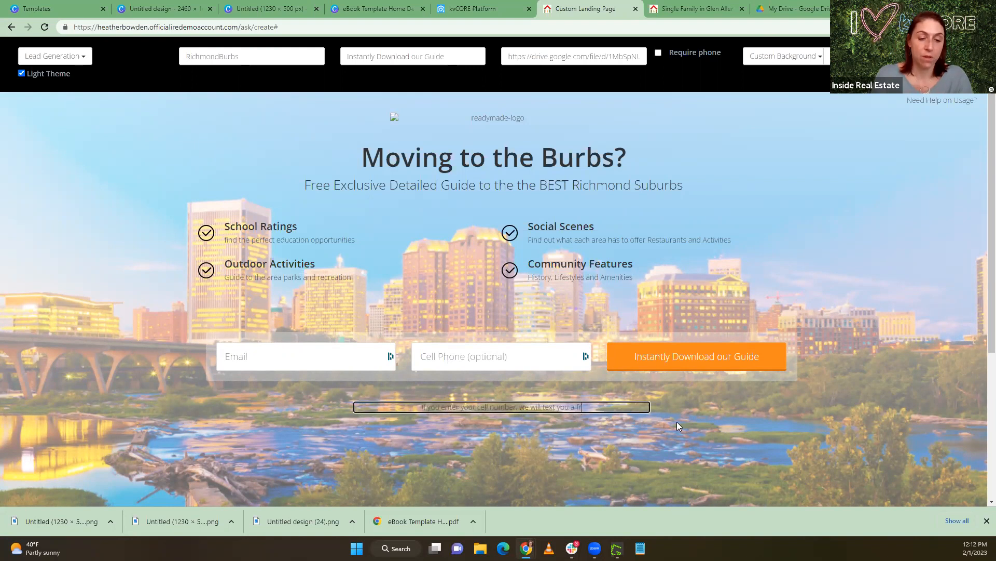
key("BackSpace")
key("BackSpace")
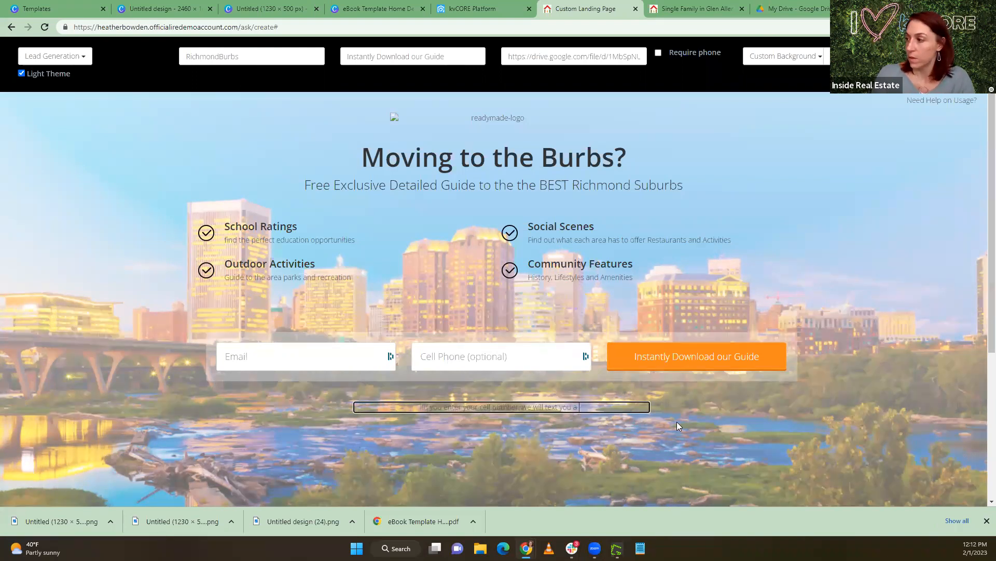
type("list of")
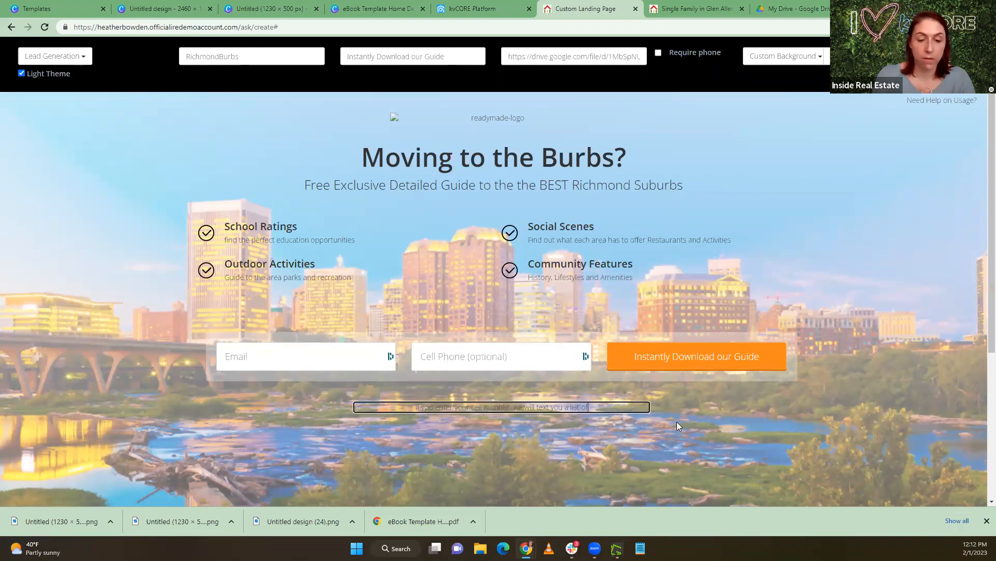
type(" hot")
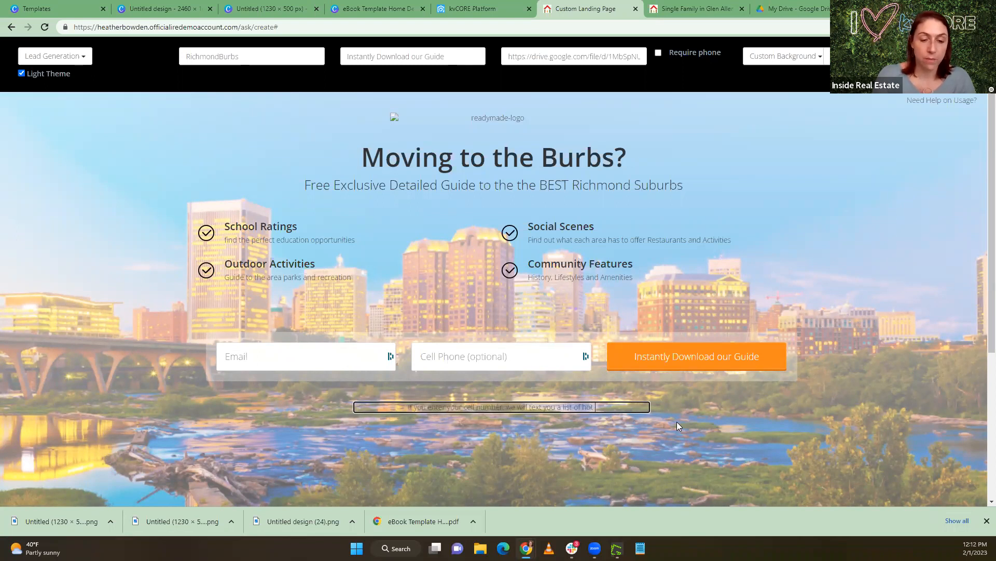
type(" buys in the r")
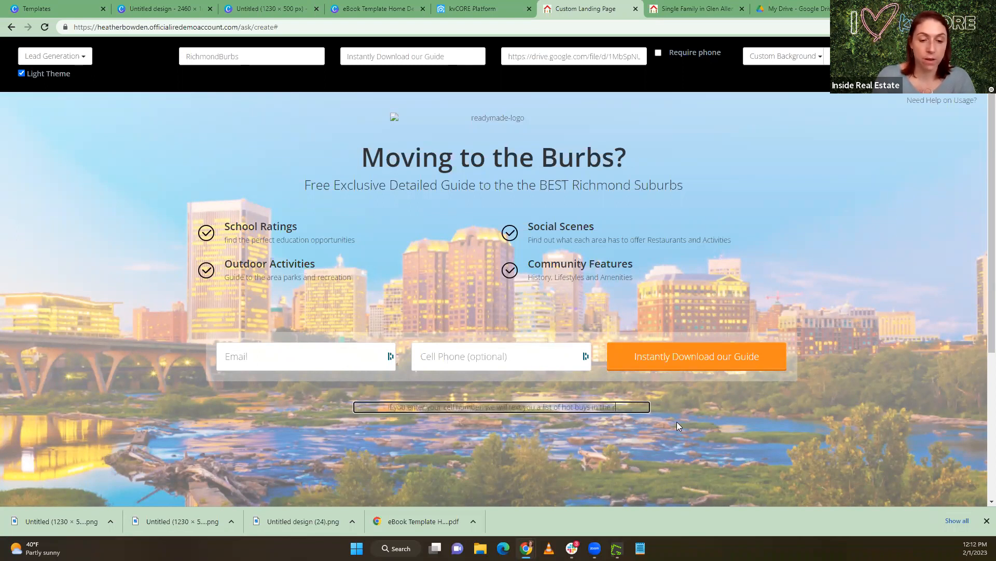
type("ich")
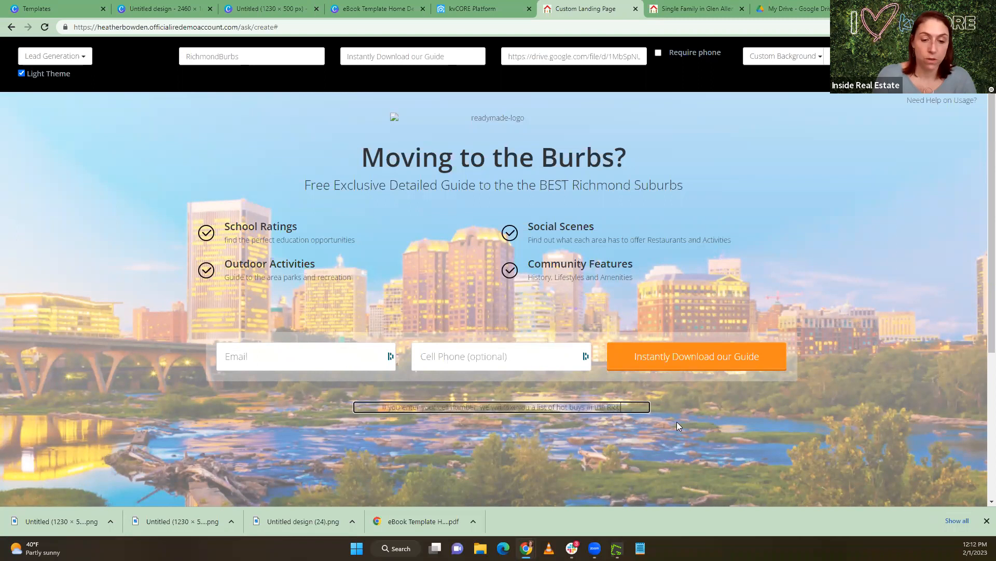
type("mond Sub")
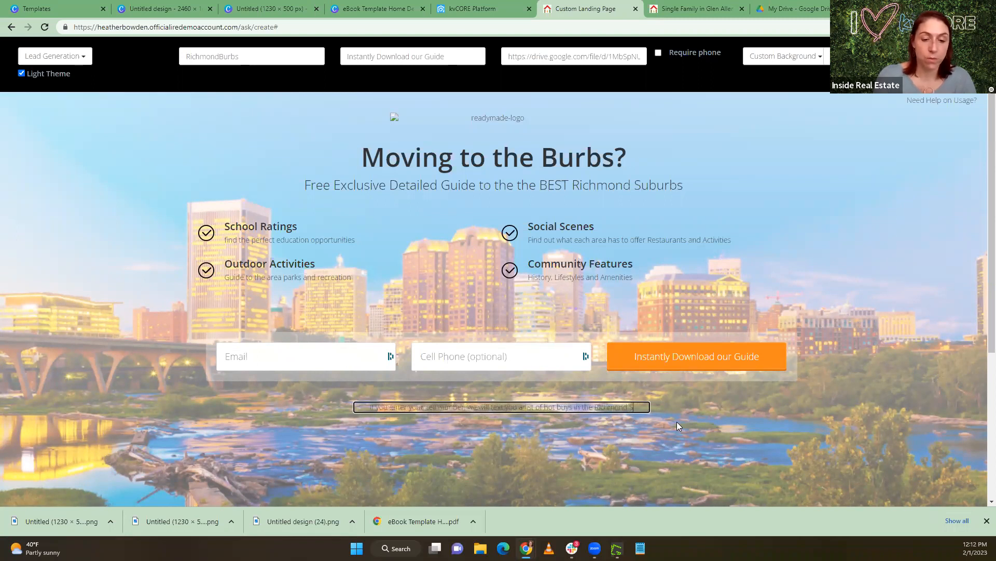
type("urbs")
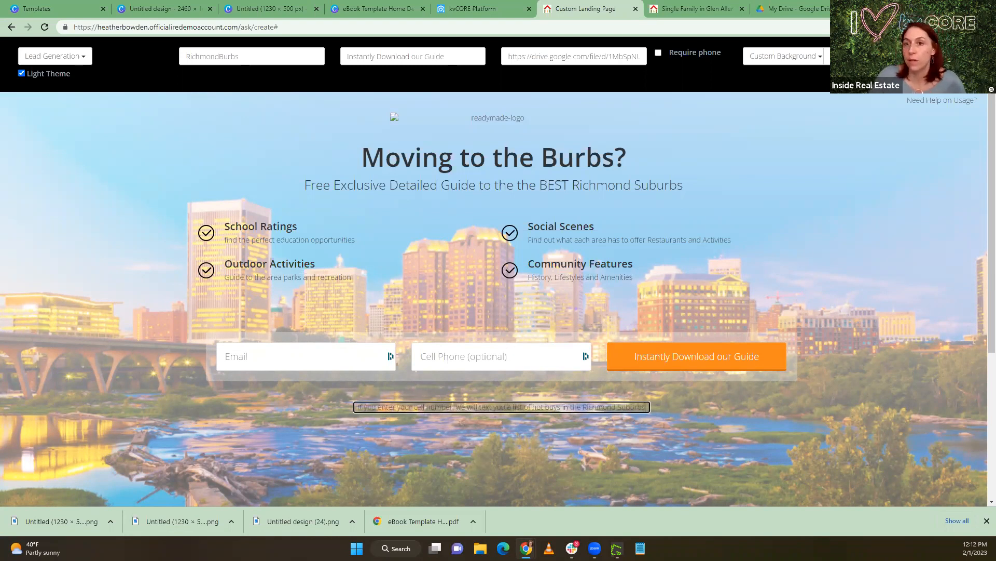
left_click(90, 325)
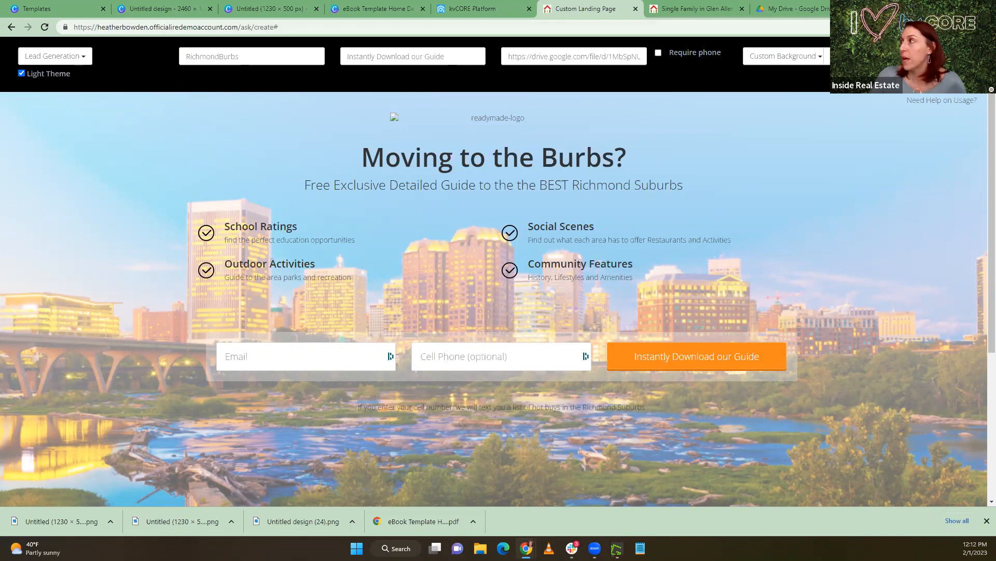
Set the landing page's lead type to Buyer, then create the page and accept the warning about no further editing
left_click(851, 56)
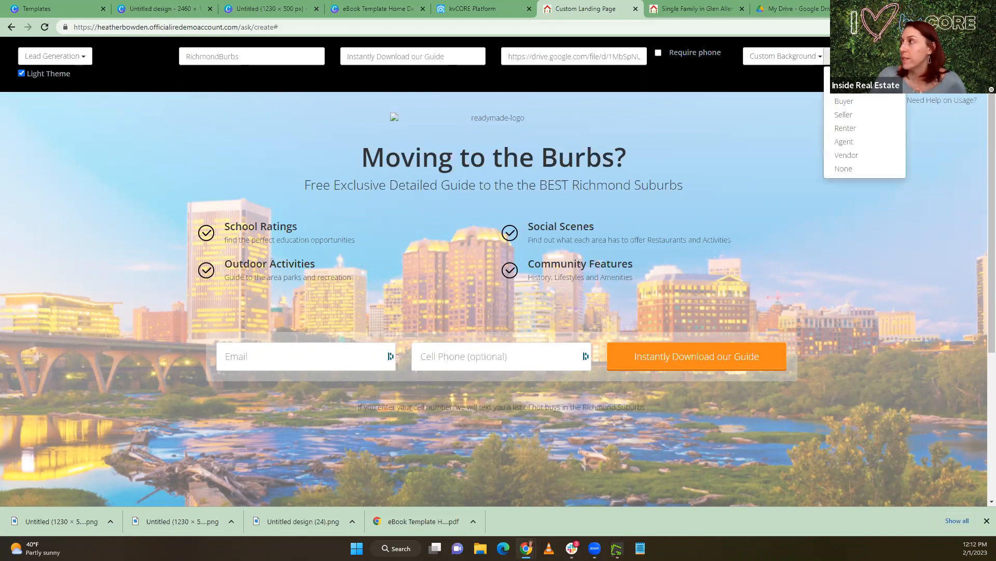
left_click(864, 102)
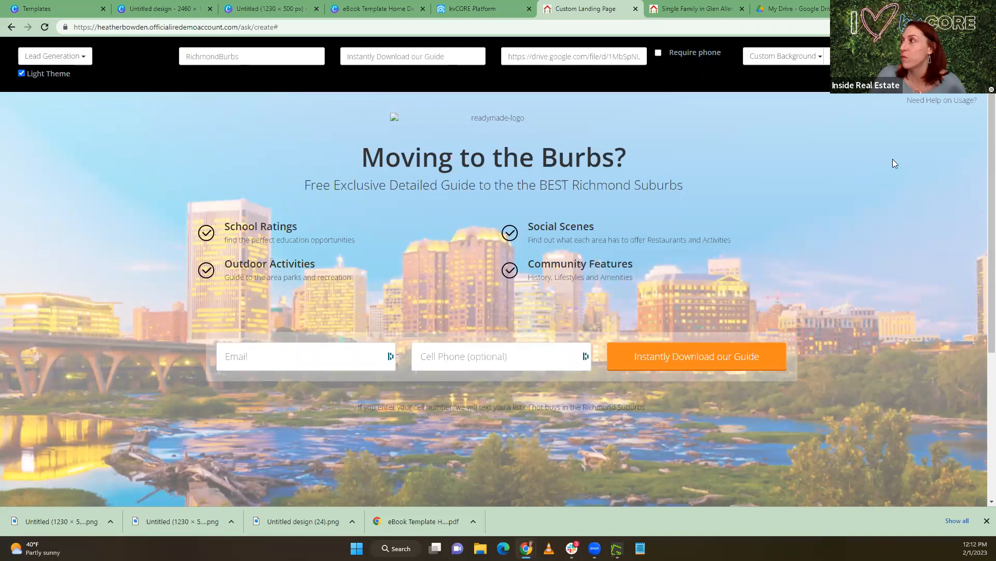
left_click(933, 56)
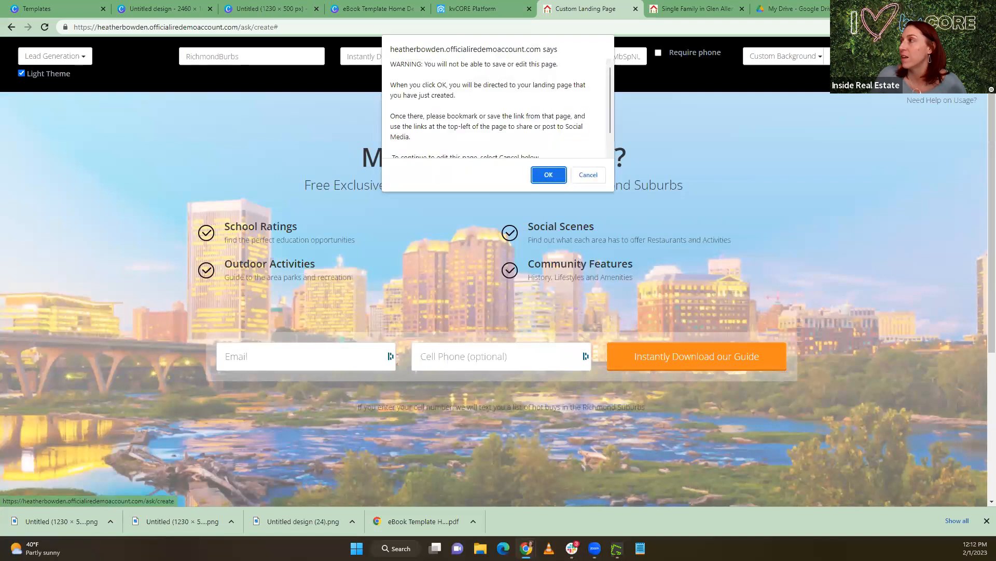
left_click(548, 174)
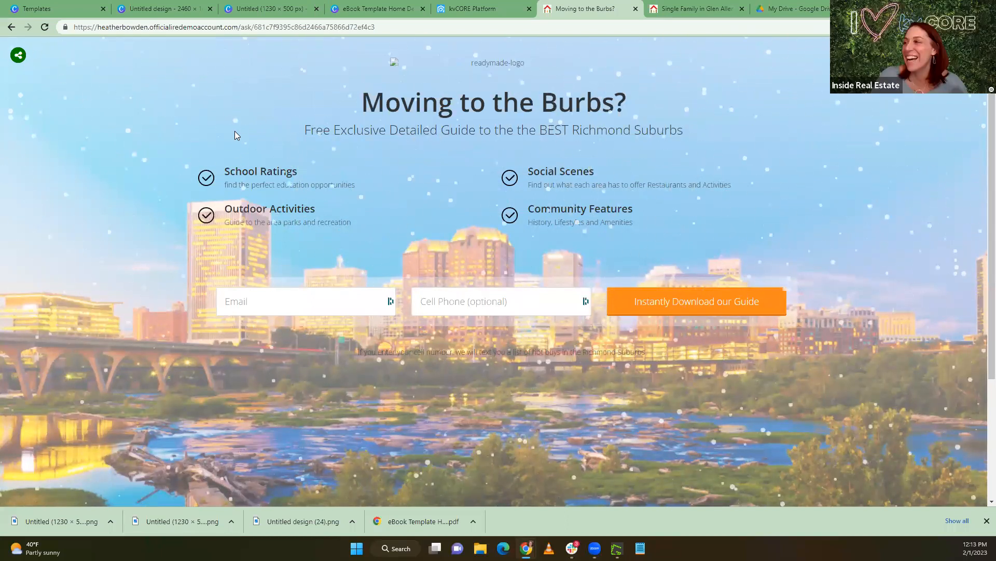
Return to kvCORE and discard the open blog post draft along with its image settings
left_click(481, 14)
left_click(605, 206)
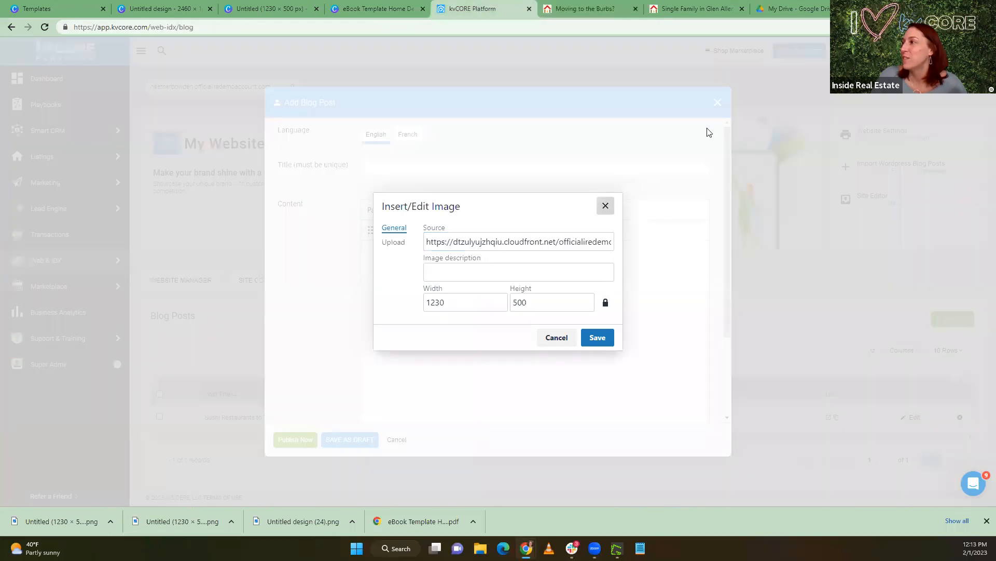
left_click(718, 102)
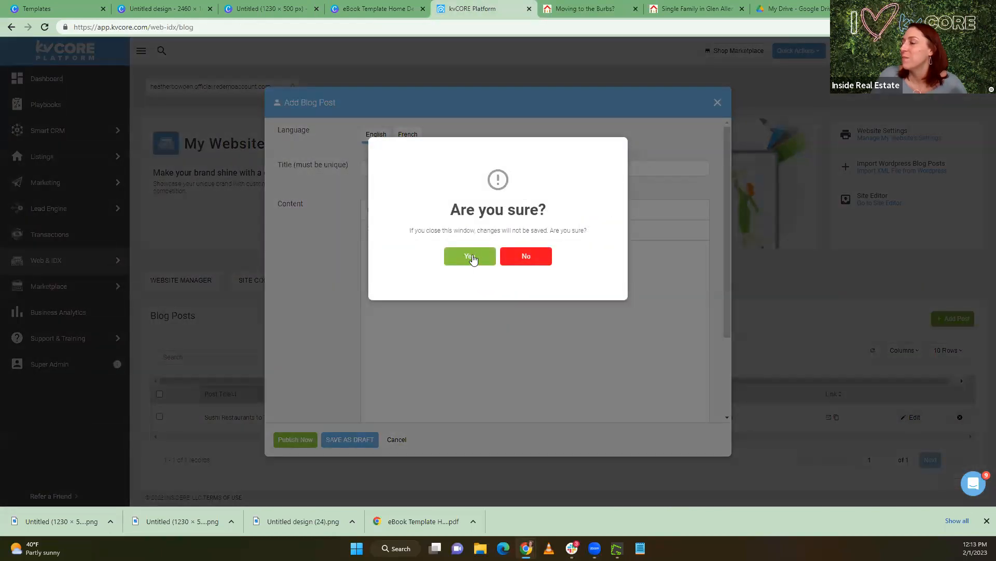
left_click(471, 256)
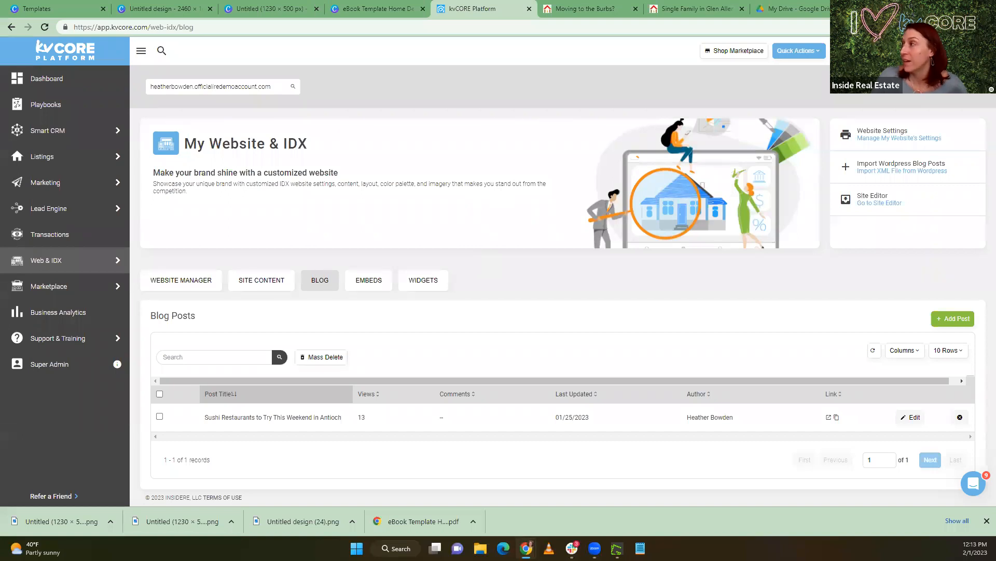
Open the agent's public website from the kvCORE account options and view it alongside the new landing page
left_click(973, 50)
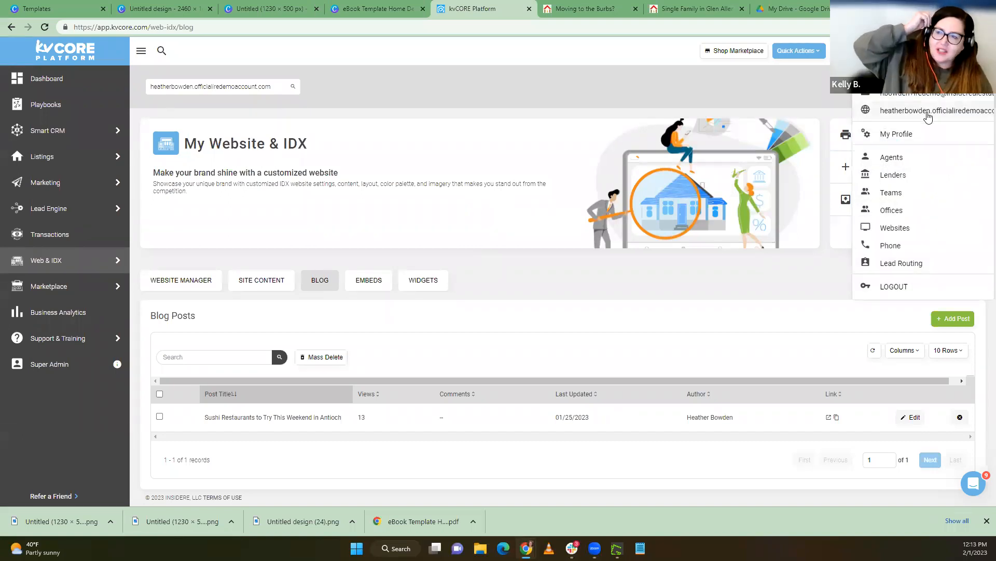
left_click(927, 111)
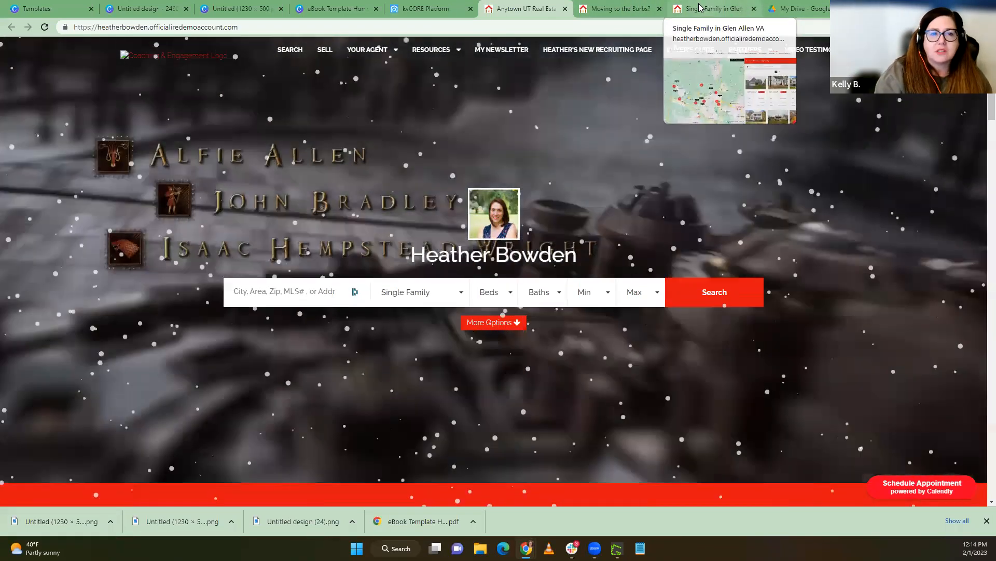
left_click(698, 7)
left_click(628, 7)
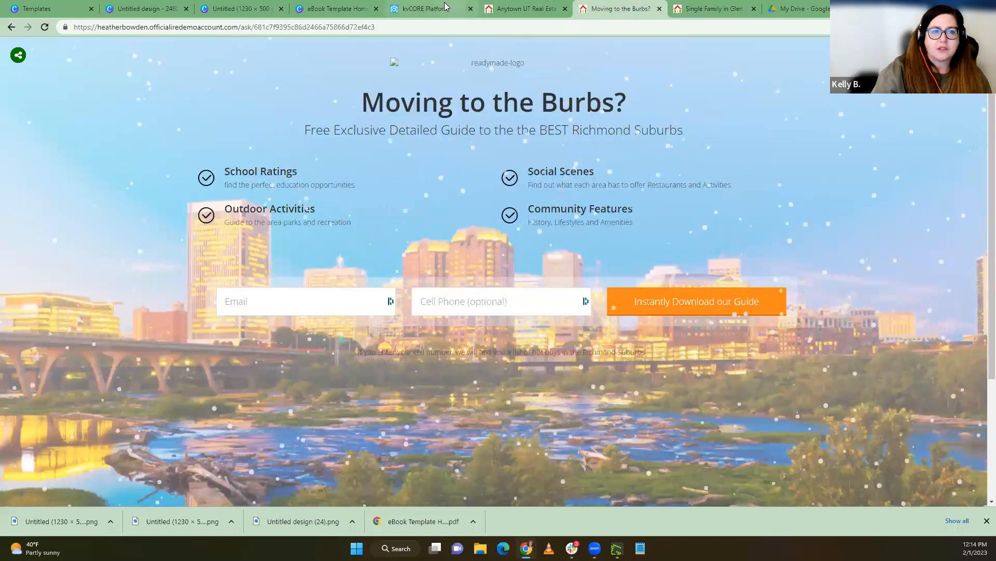
left_click(444, 7)
left_click(479, 10)
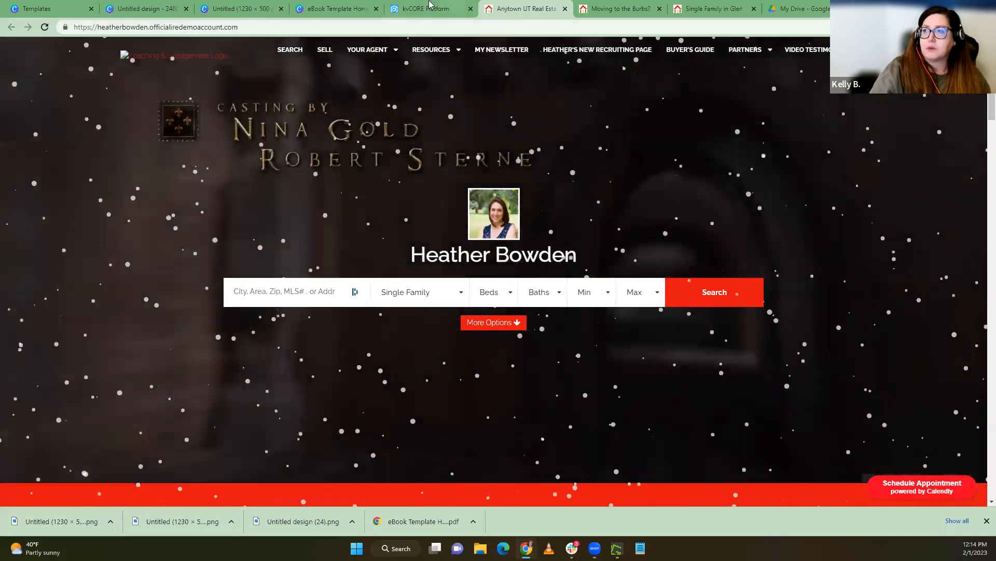
Return to the "Moving to the Burbs?" landing page and generate a QR code for its web address
left_click(430, 5)
left_click(583, 6)
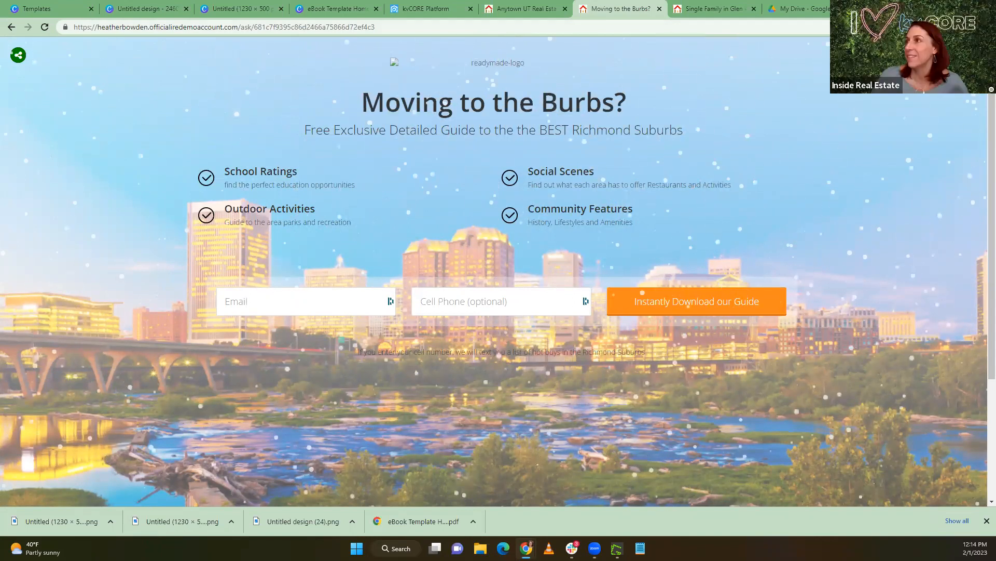
left_click_drag(383, 28, 72, 33)
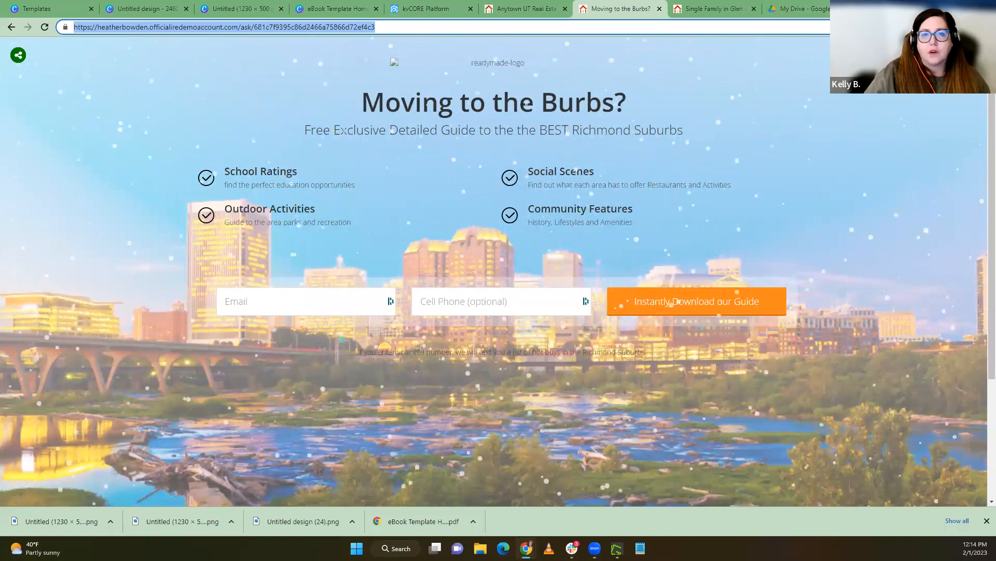
left_click(866, 27)
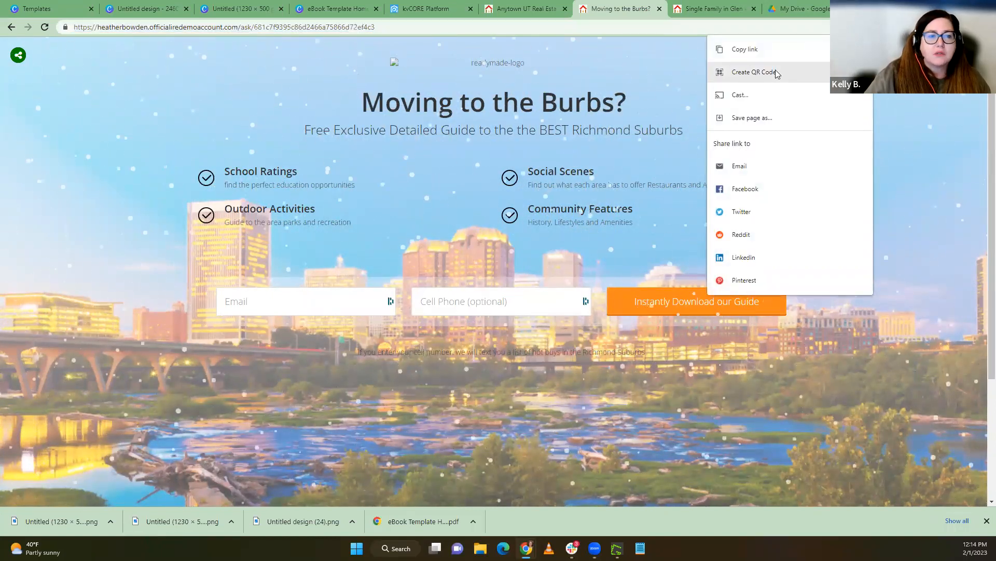
left_click(753, 72)
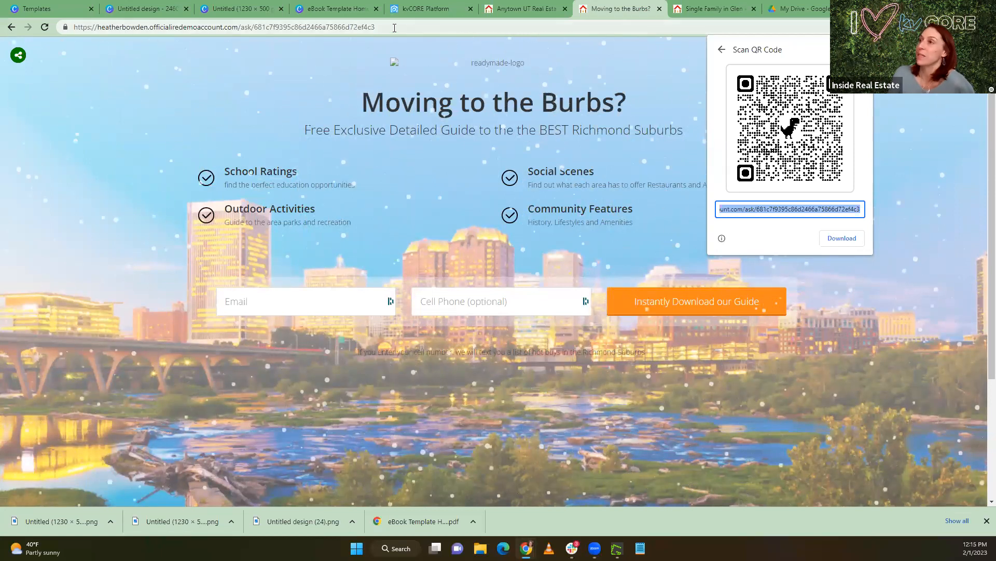
Copy the landing page's web address and paste it into a new Facebook post opened in another browser tab
left_click(449, 25)
key("ctrl+c")
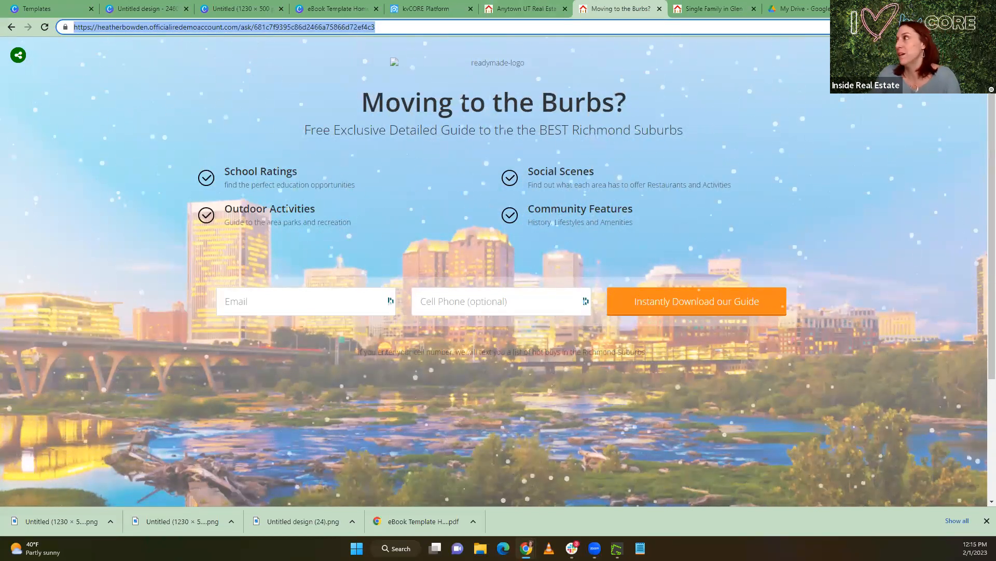
key("ctrl+t")
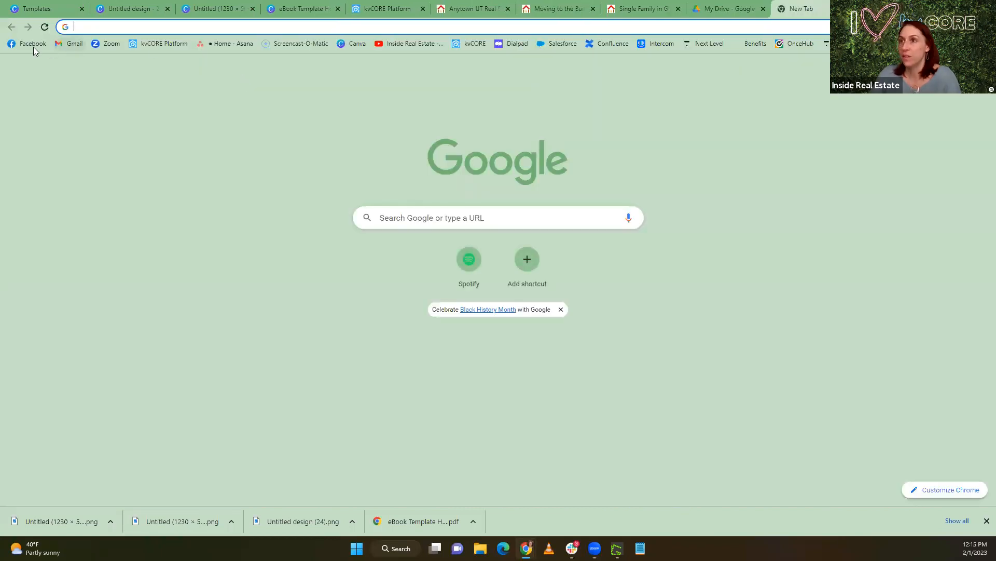
left_click(33, 46)
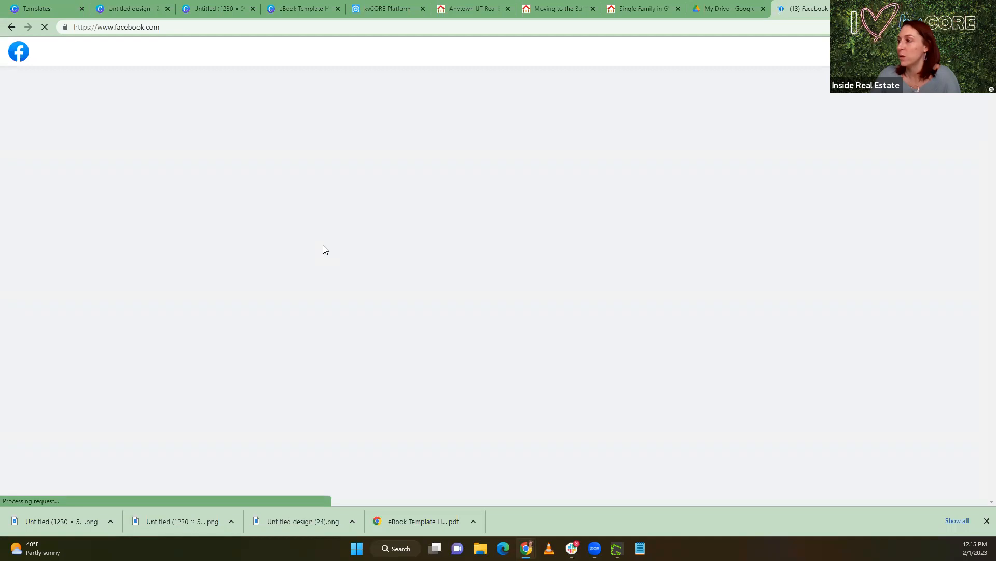
left_click(399, 258)
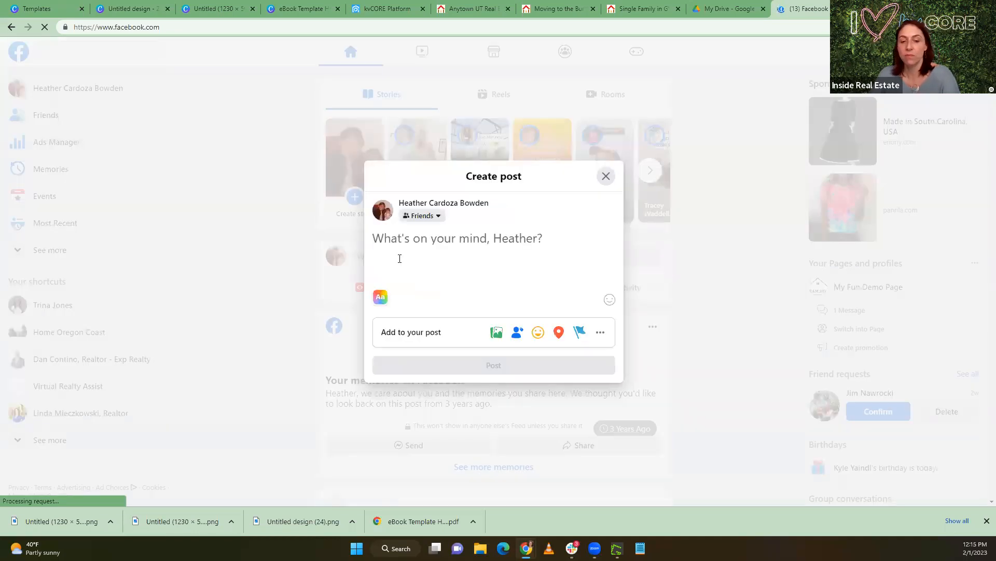
key("ctrl+v")
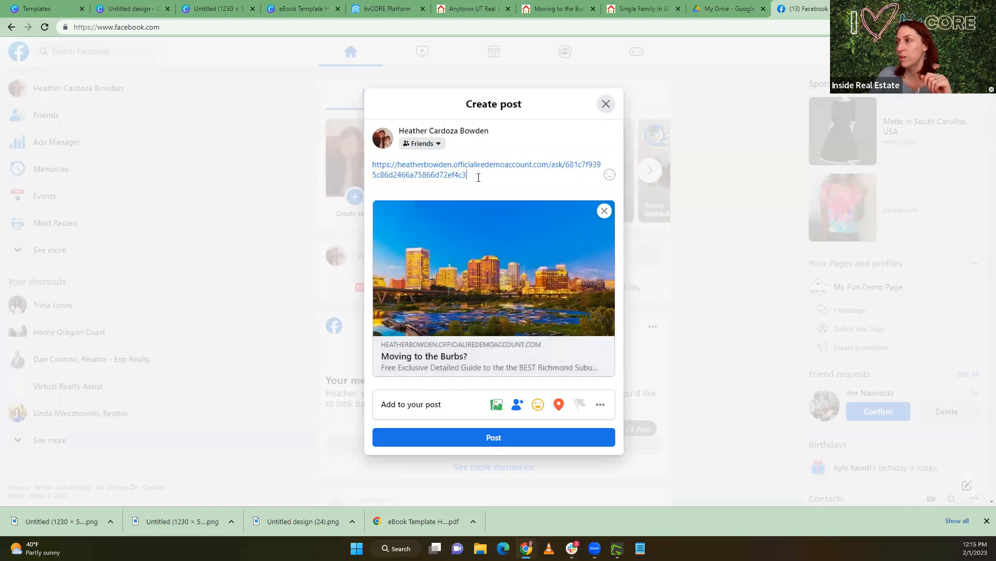
Replace the pasted link text in the Facebook post with "Moving out of Richmond to the burbs? Pick the right area for you!"
left_click_drag(475, 177, 351, 170)
key("BackSpace")
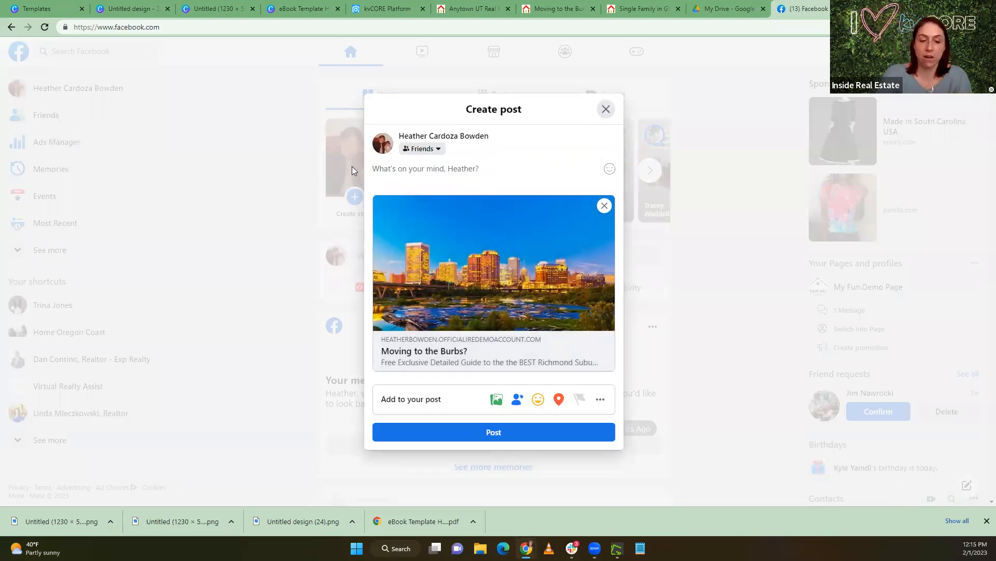
type("Moving t")
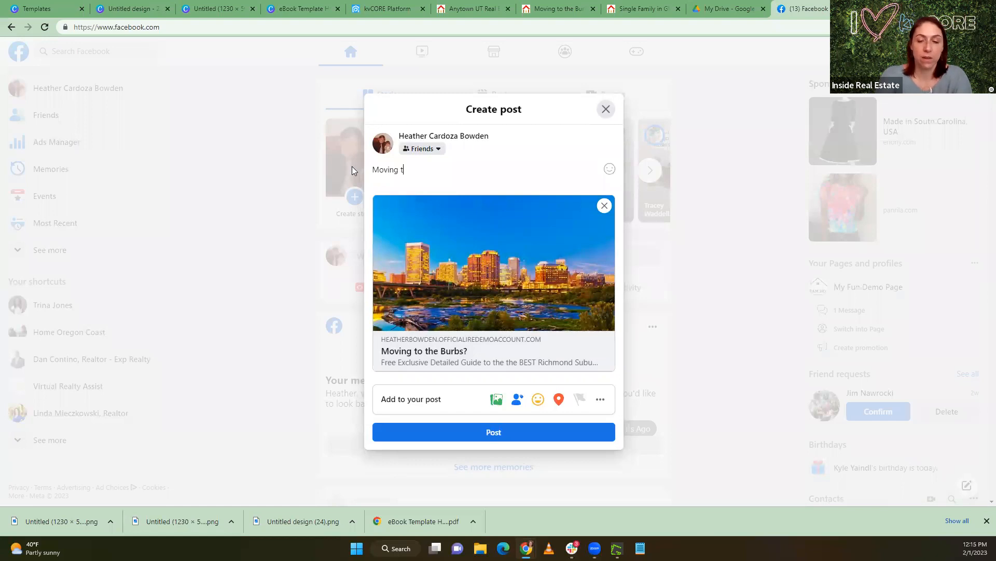
key("BackSpace")
type("o")
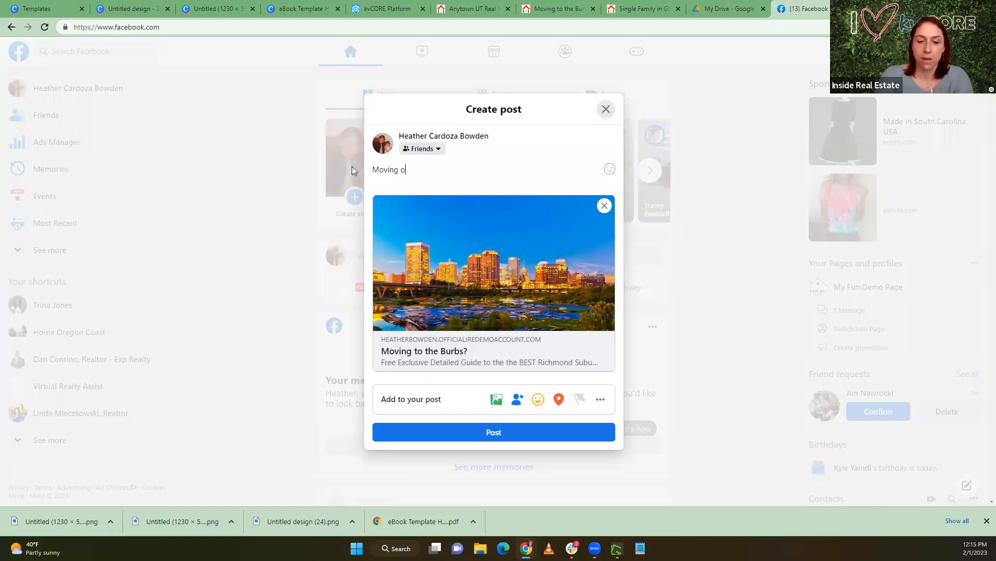
type("ut of Ric")
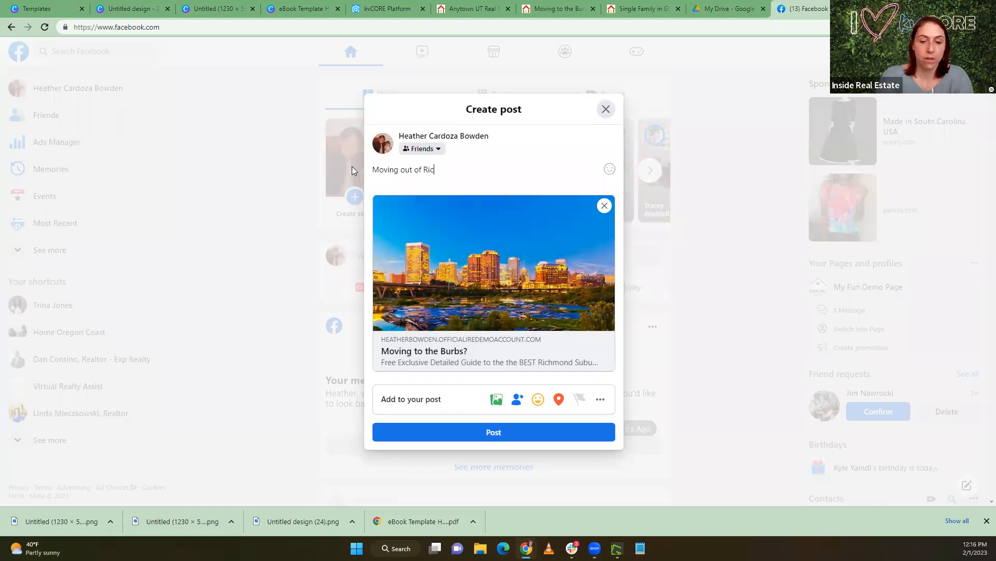
type("hmond to")
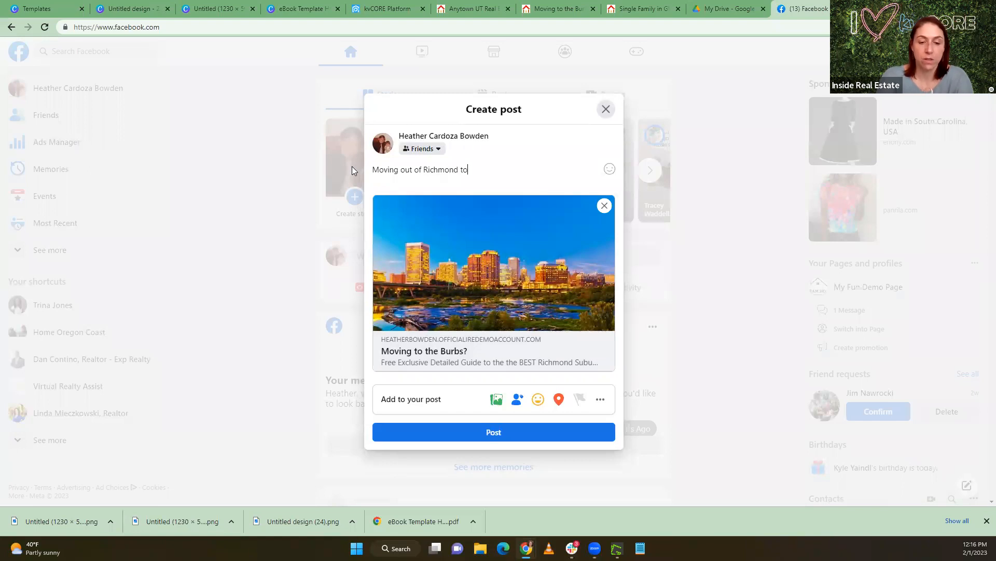
type(" the burbs")
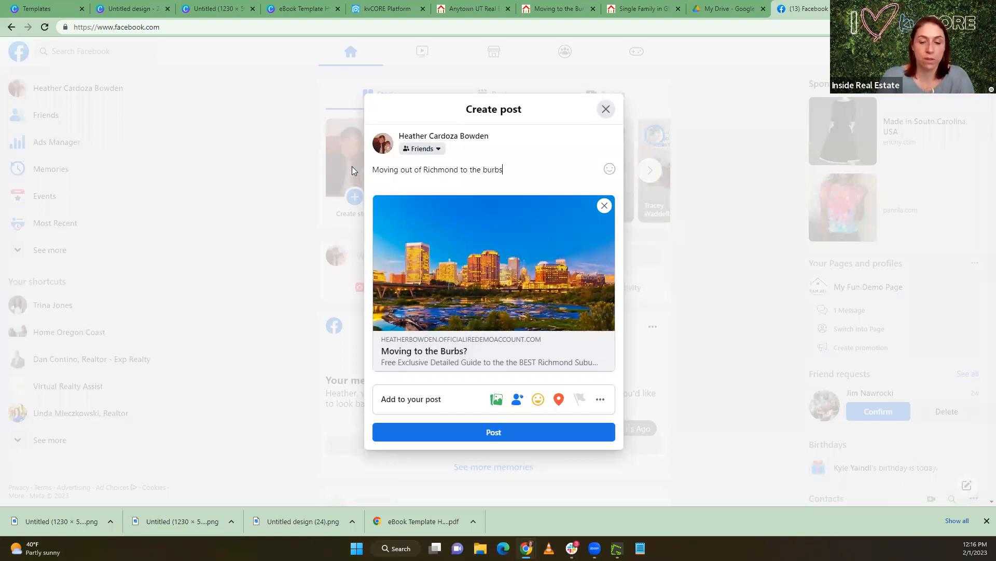
type("? Pick the right area for you!")
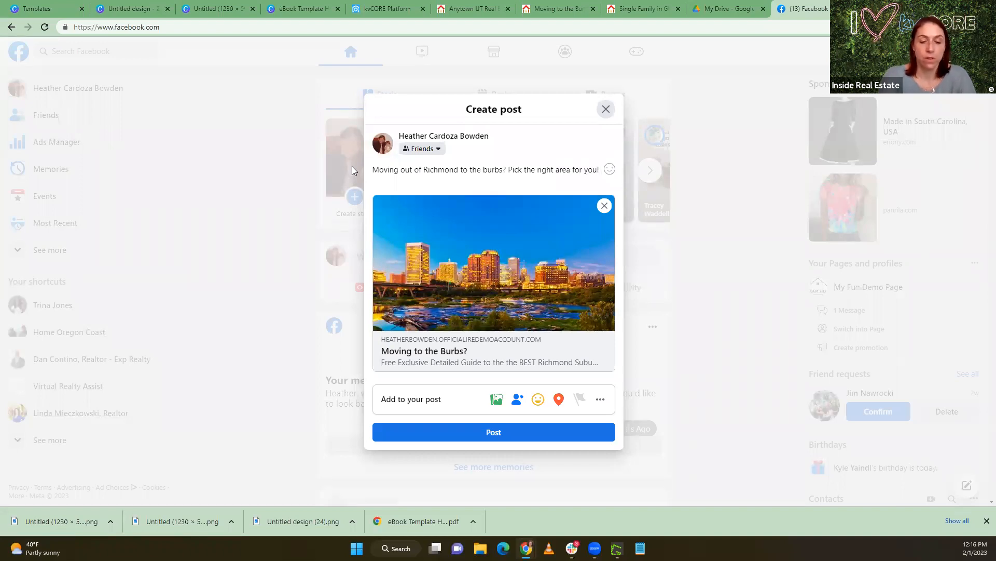
key("Return")
key("BackSpace")
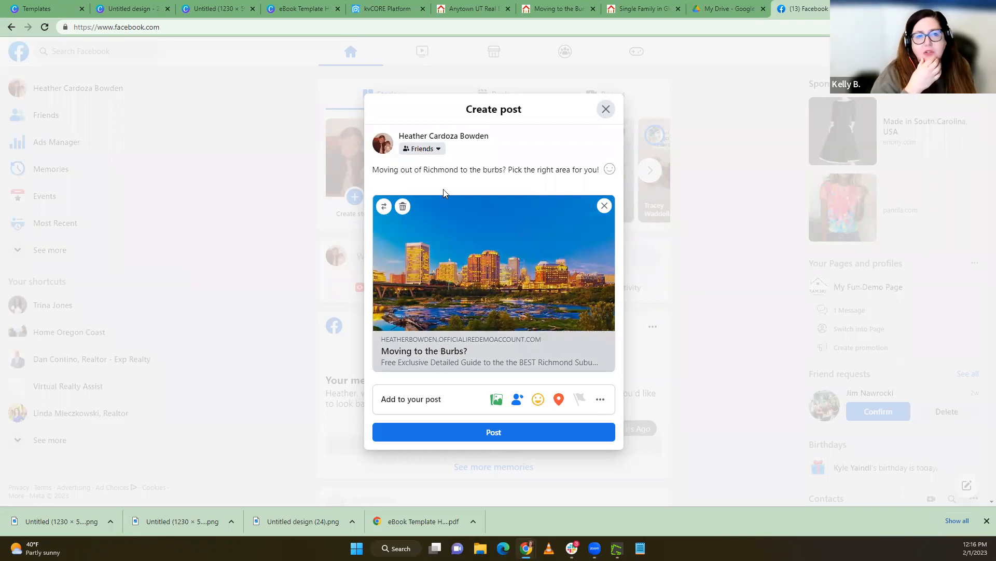
Review the post's audience options, keep Friends, and close the Facebook draft without publishing it
left_click(439, 148)
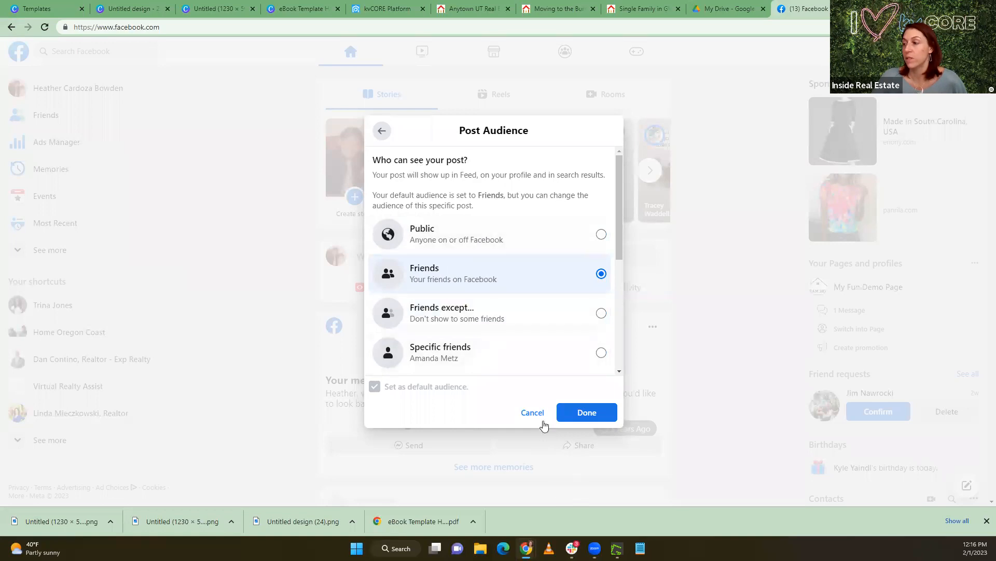
left_click(577, 413)
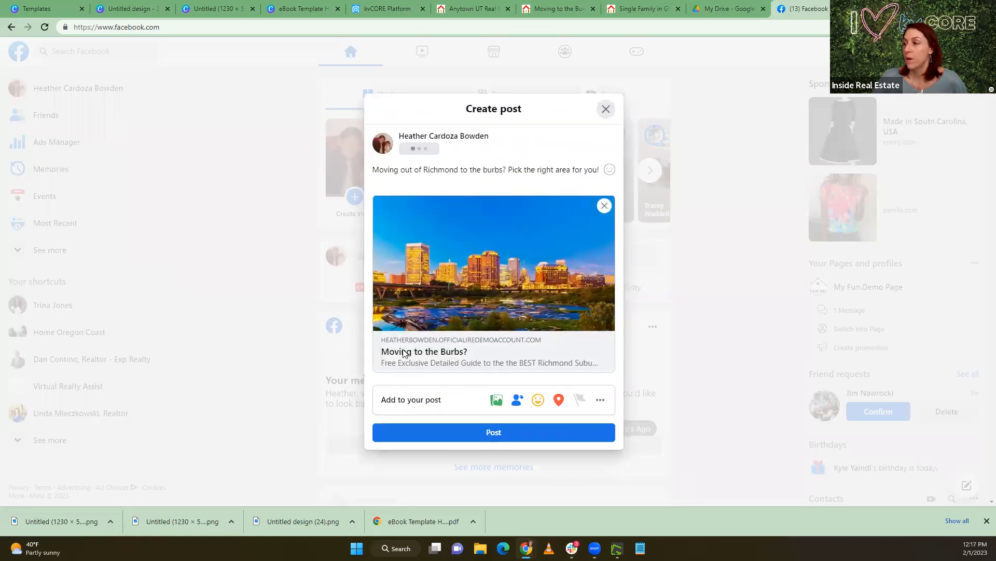
left_click(606, 110)
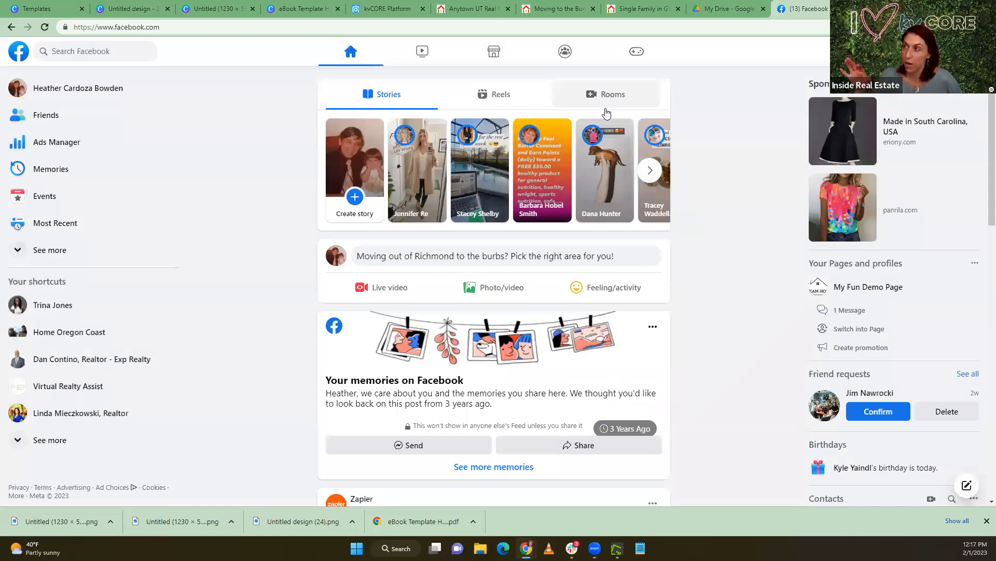
Switch to kvCORE, open the website's custom pages from the Website Manager, and start a new custom page
left_click(394, 7)
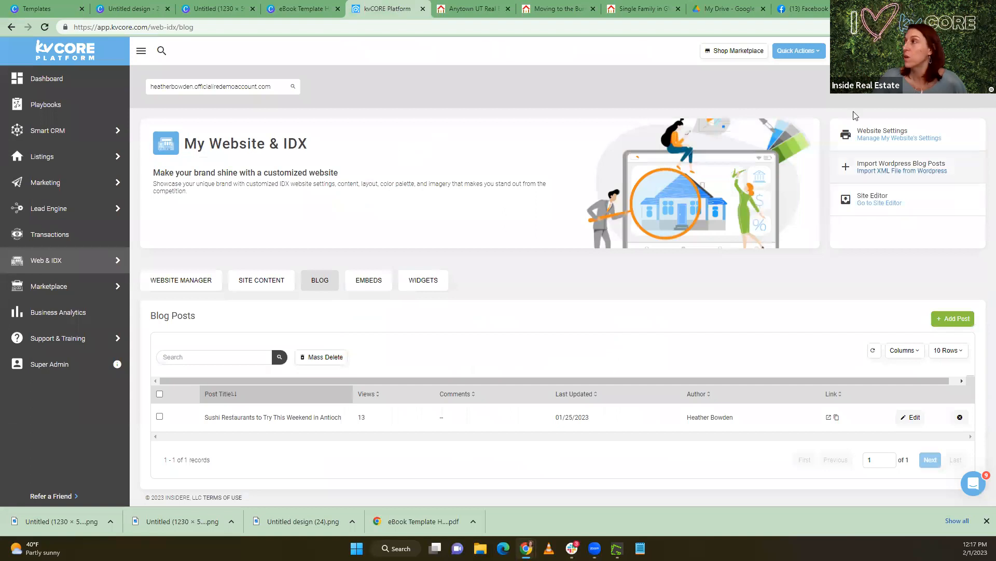
mouse_move(64, 265)
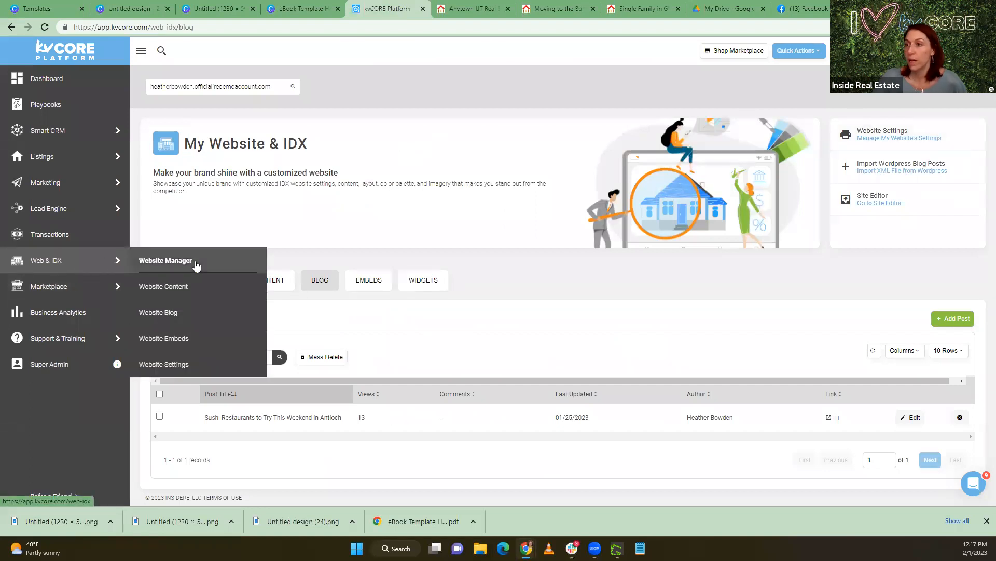
left_click(193, 262)
scroll(652, 340, "down", 5)
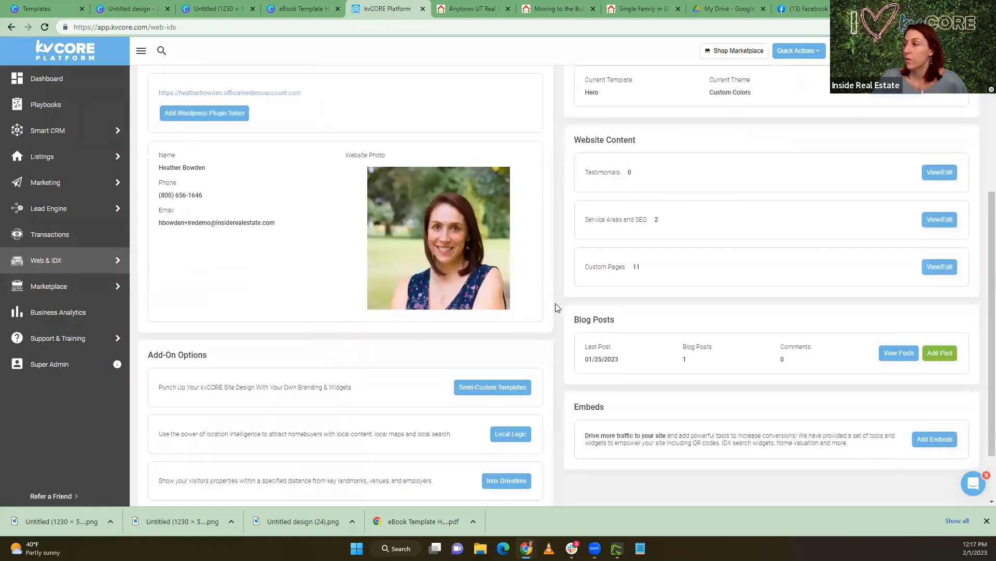
left_click(940, 268)
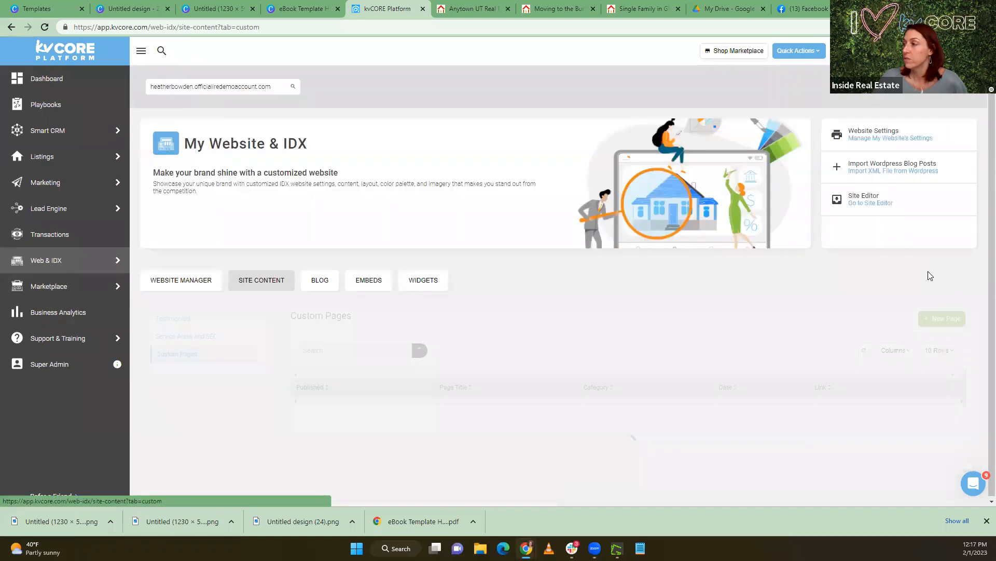
left_click(938, 321)
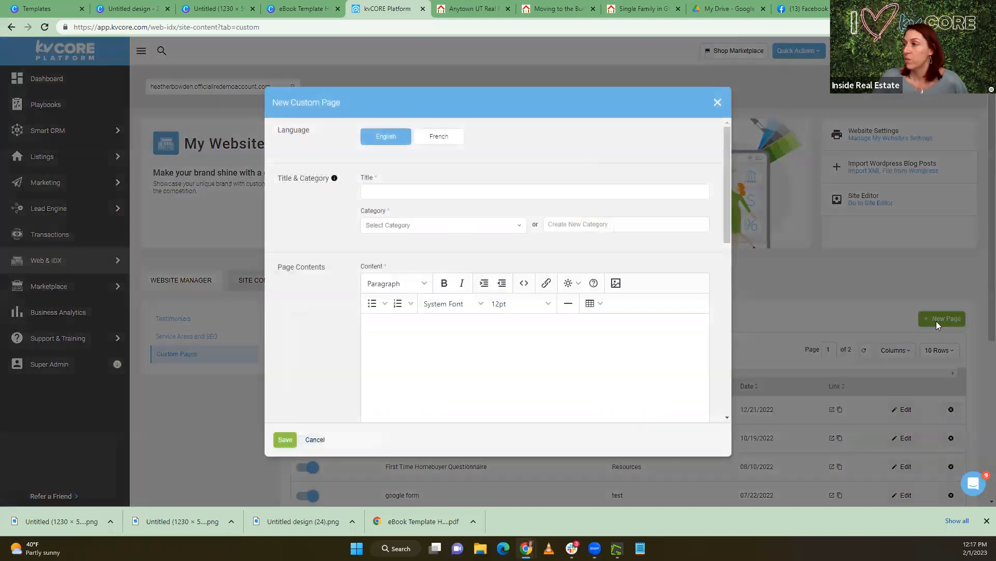
Set the new page's title and its new category to "Guide to the Burbs", and go to the external URL field
left_click(405, 192)
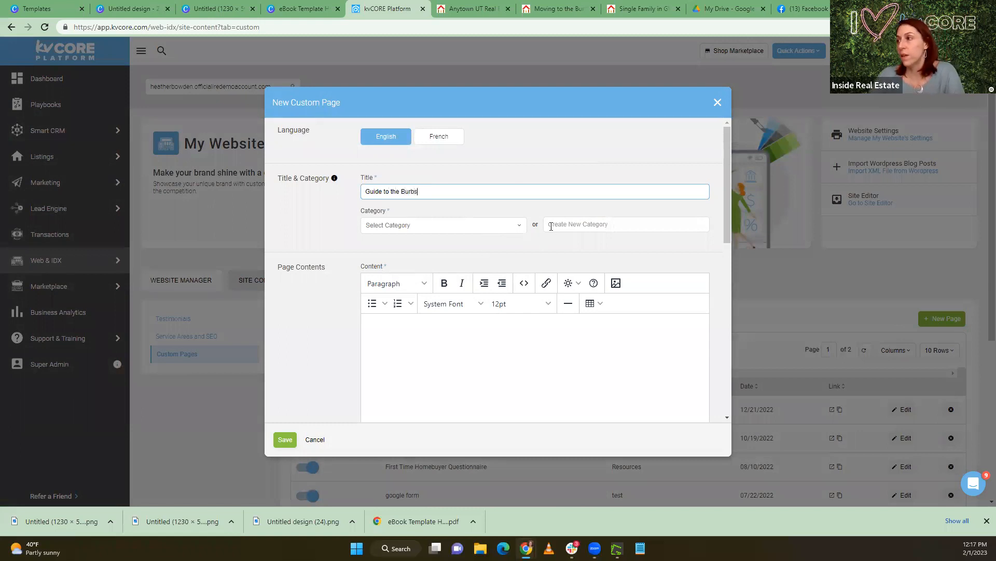
left_click_drag(439, 192, 321, 196)
key("ctrl+c")
left_click(614, 223)
key("ctrl+v")
left_click(479, 349)
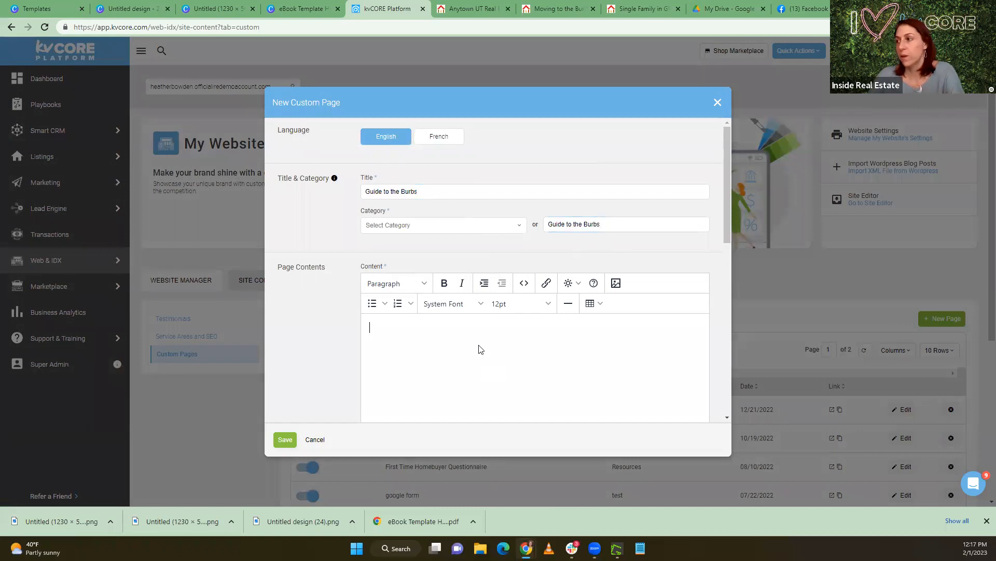
scroll(563, 321, "down", 5)
left_click(399, 207)
key("ctrl+v")
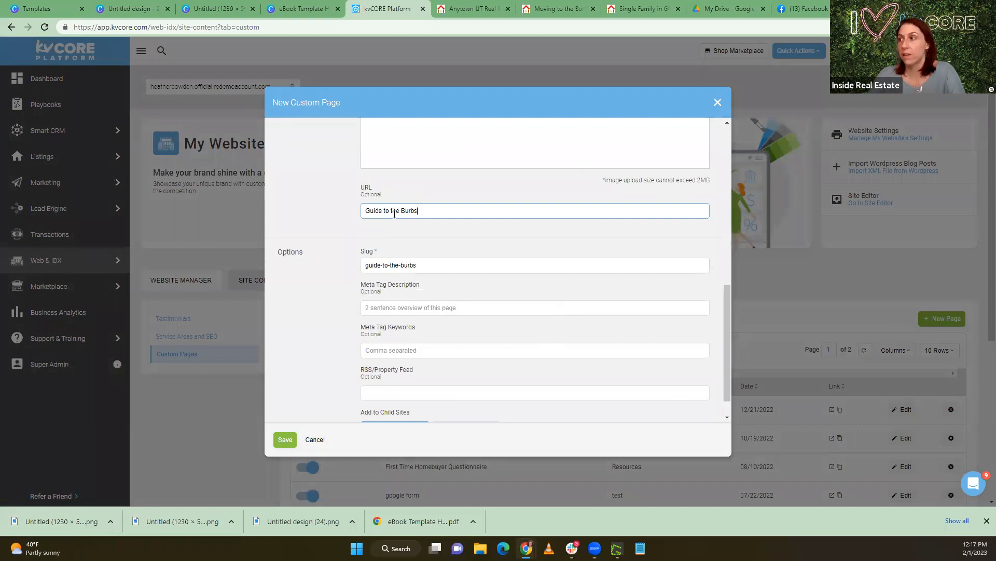
key("shift+Home")
key("BackSpace")
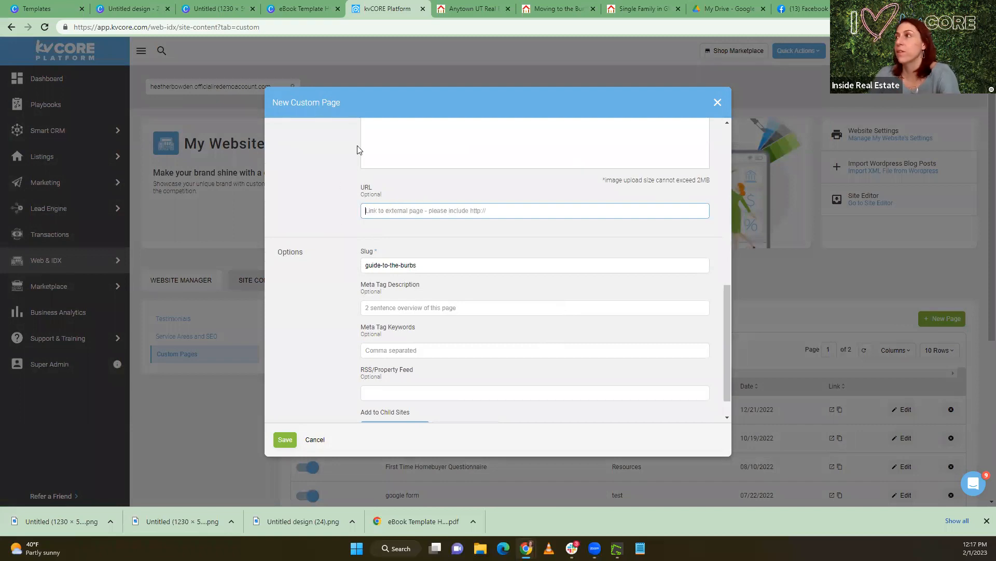
Copy the "Moving to the Burbs?" landing page's web address, paste it as the custom page's external URL, and save the page
left_click(471, 9)
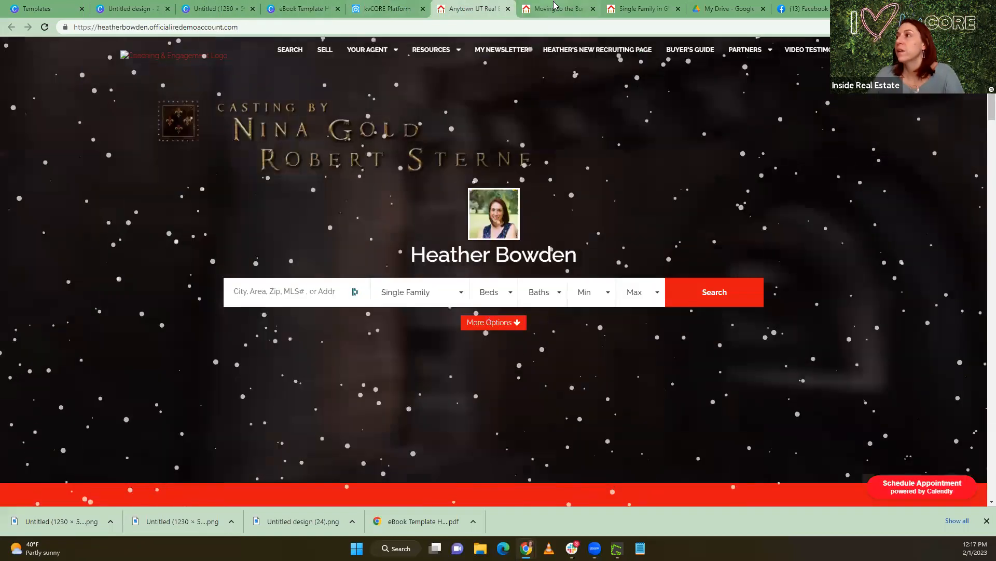
left_click(554, 7)
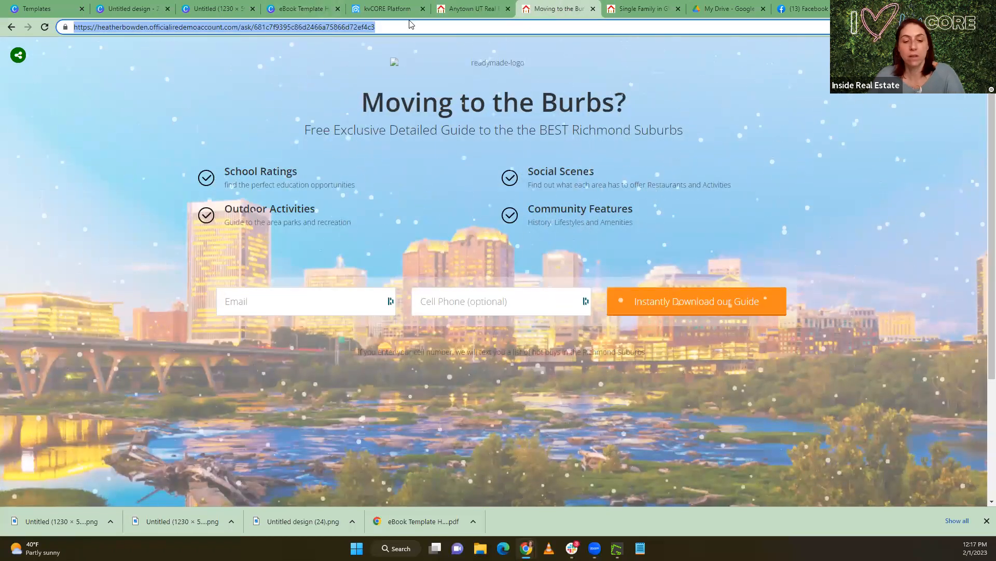
left_click(805, 9)
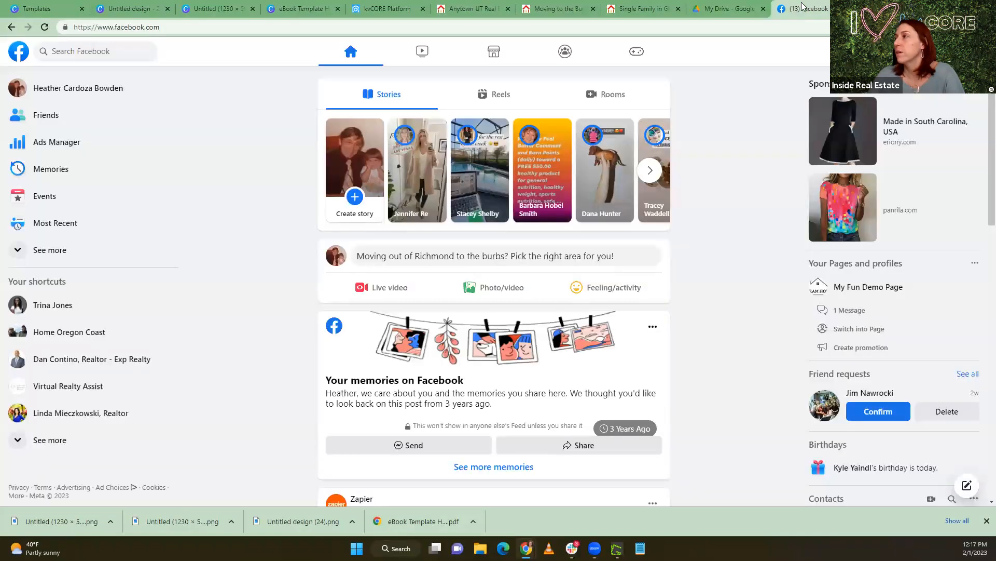
left_click(366, 8)
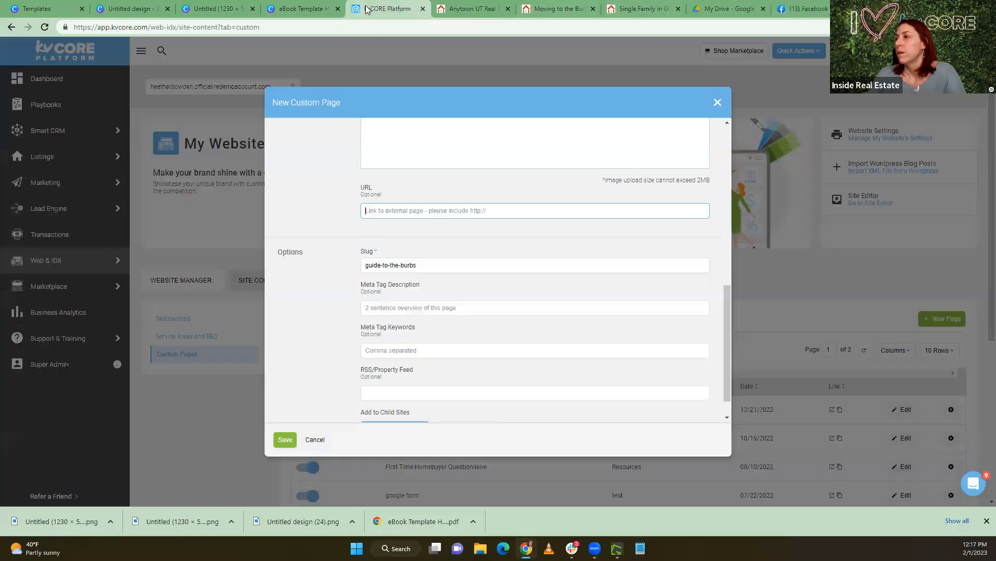
type("https://heatherbowden.officialiredemoaccount.com/ask/681c7f9395c86d2466a75866d72ef4c3")
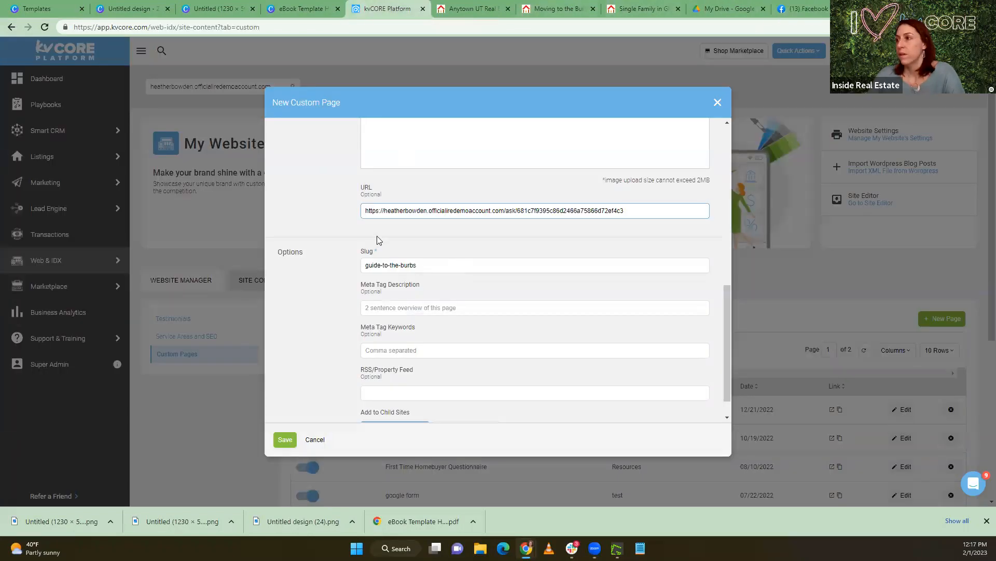
left_click(287, 441)
left_click(286, 440)
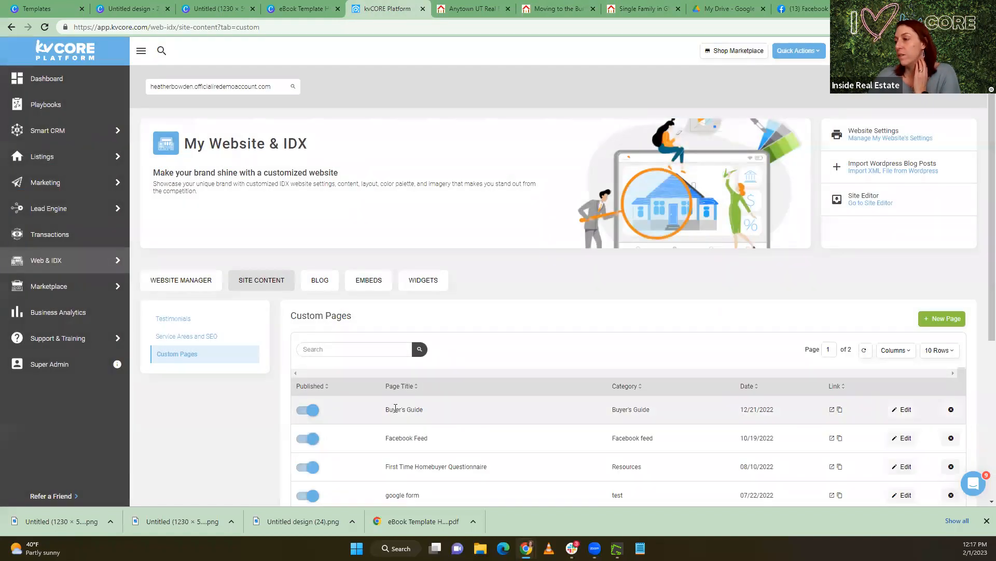
Check the custom pages list for the new page, and open the Custom Navigation section of the website's settings
scroll(410, 410, "down", 5)
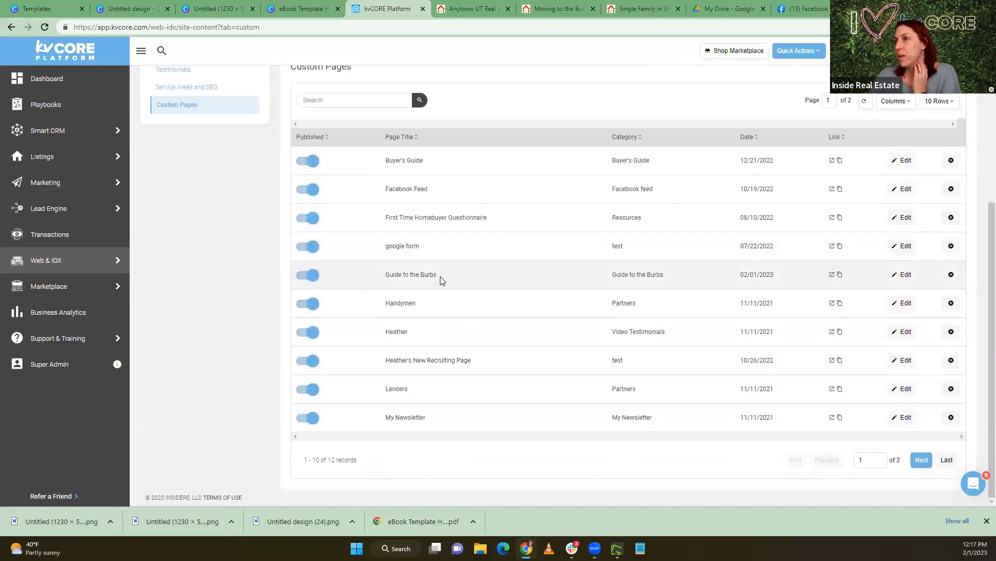
scroll(440, 280, "up", 3)
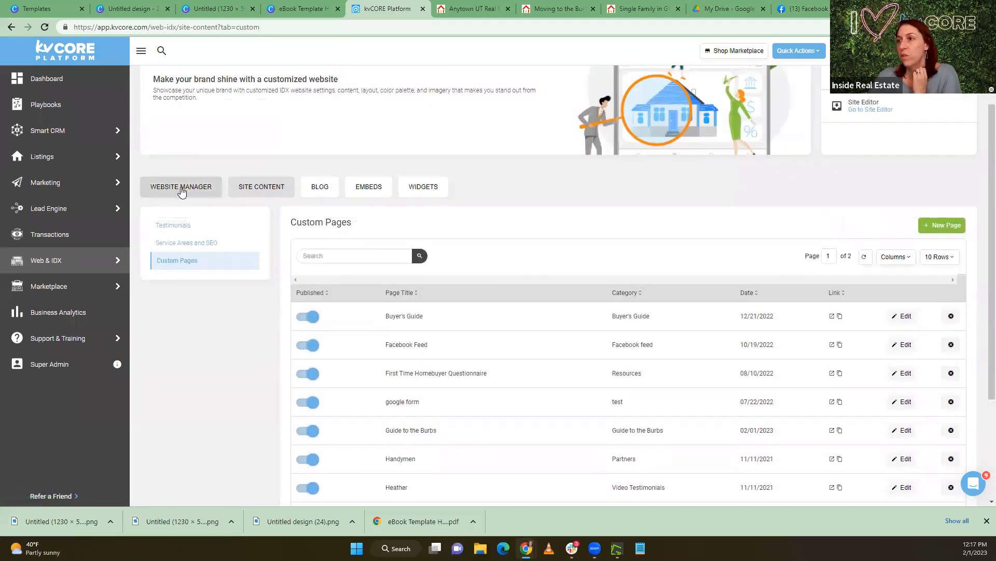
left_click(182, 187)
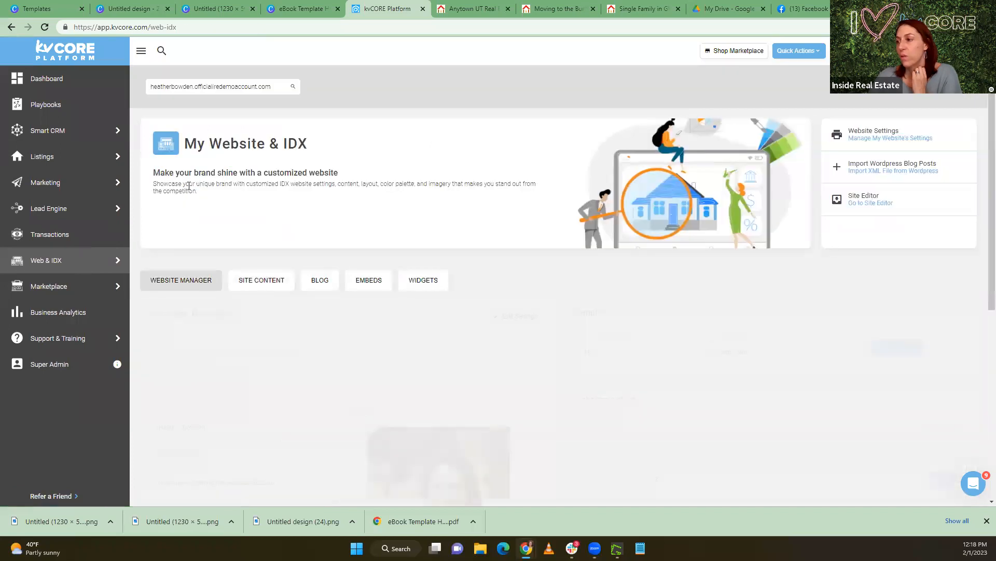
left_click(521, 317)
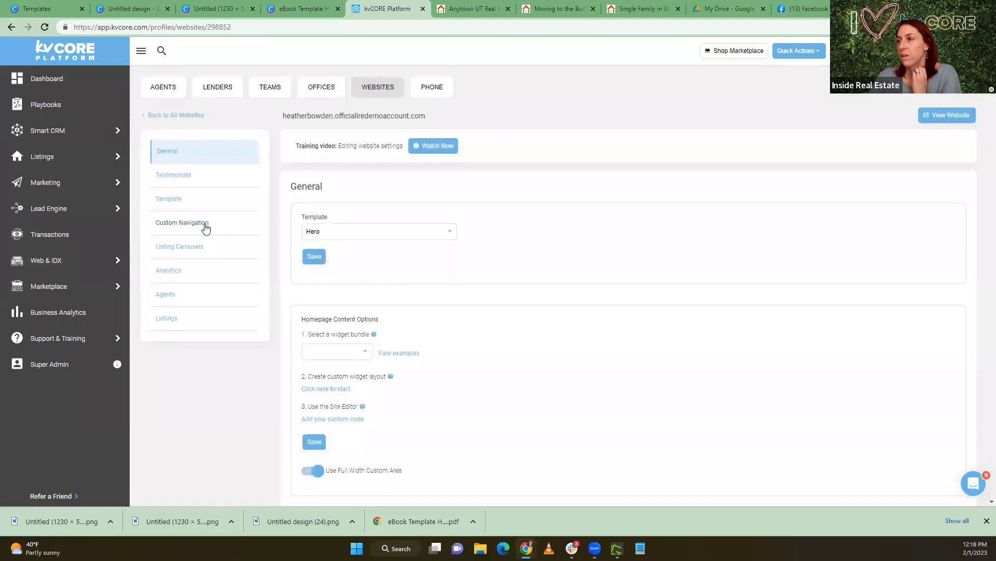
left_click(203, 224)
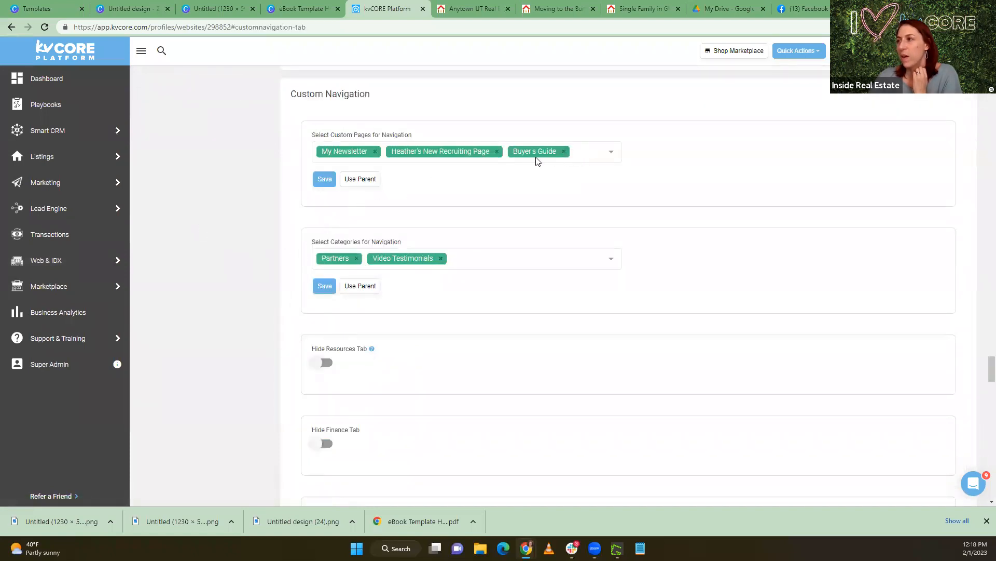
Remove the Buyer's Guide and recruiting pages from the site's custom navigation pages, add "Guide to the Burbs", and save
left_click(563, 151)
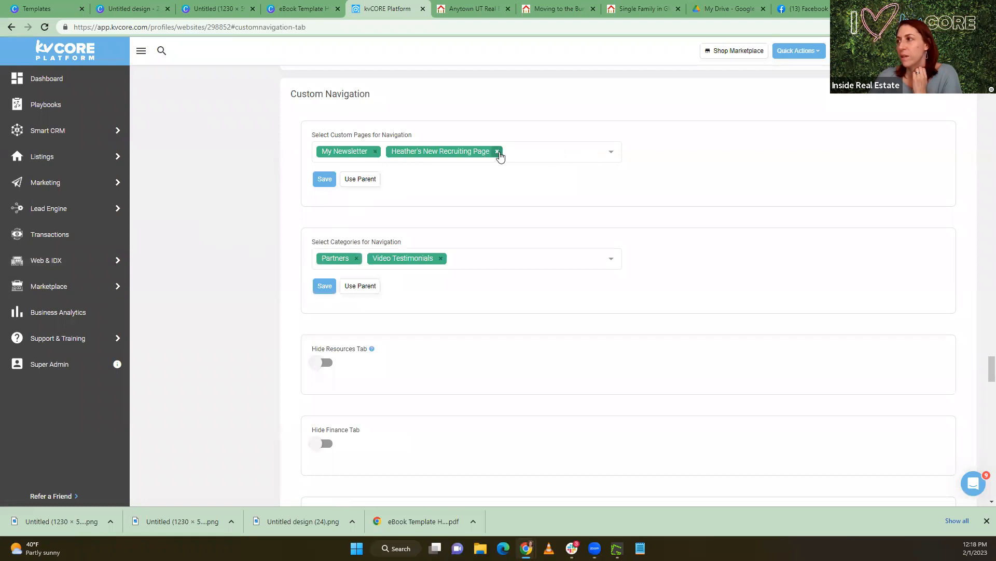
left_click(497, 151)
left_click(437, 157)
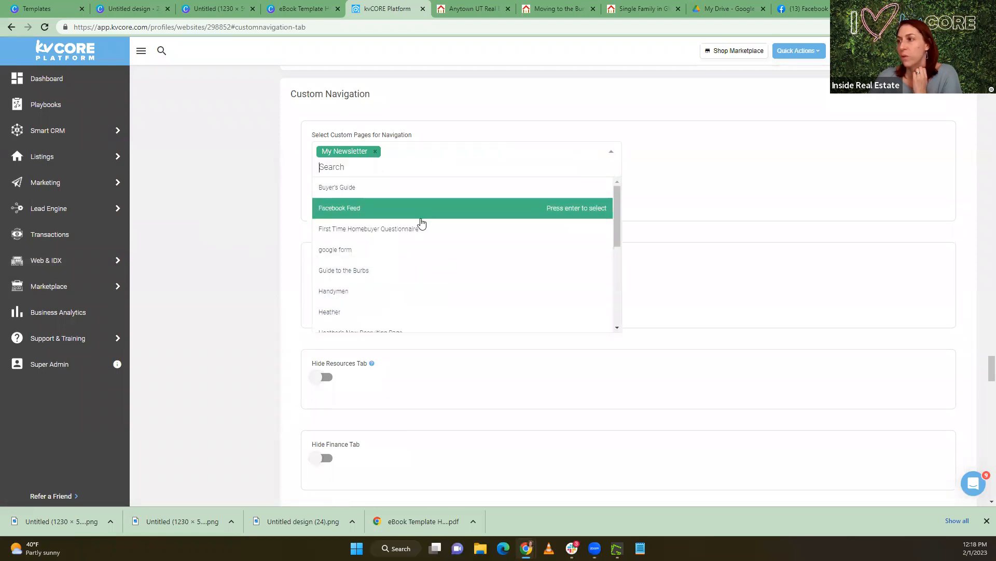
left_click(414, 269)
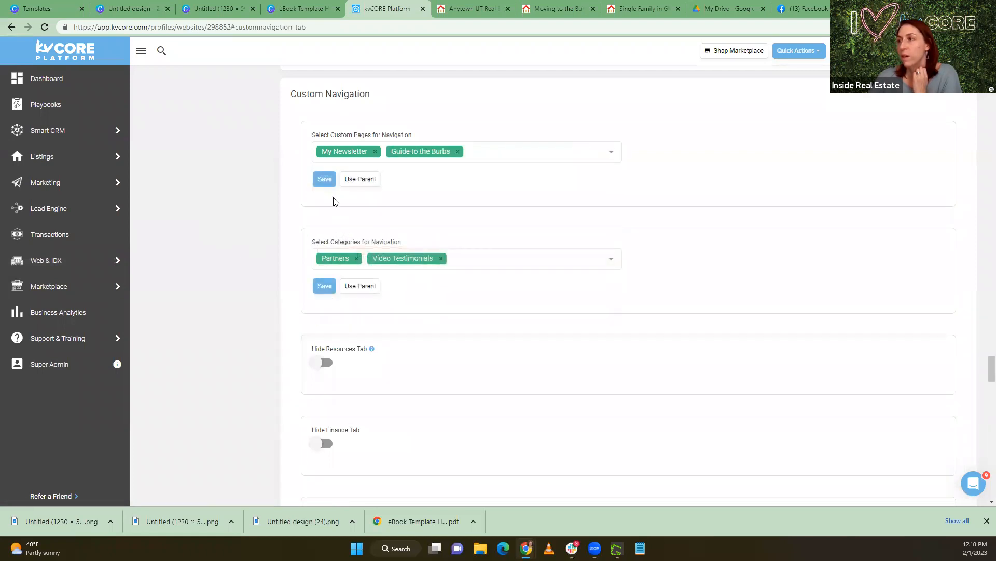
left_click(325, 179)
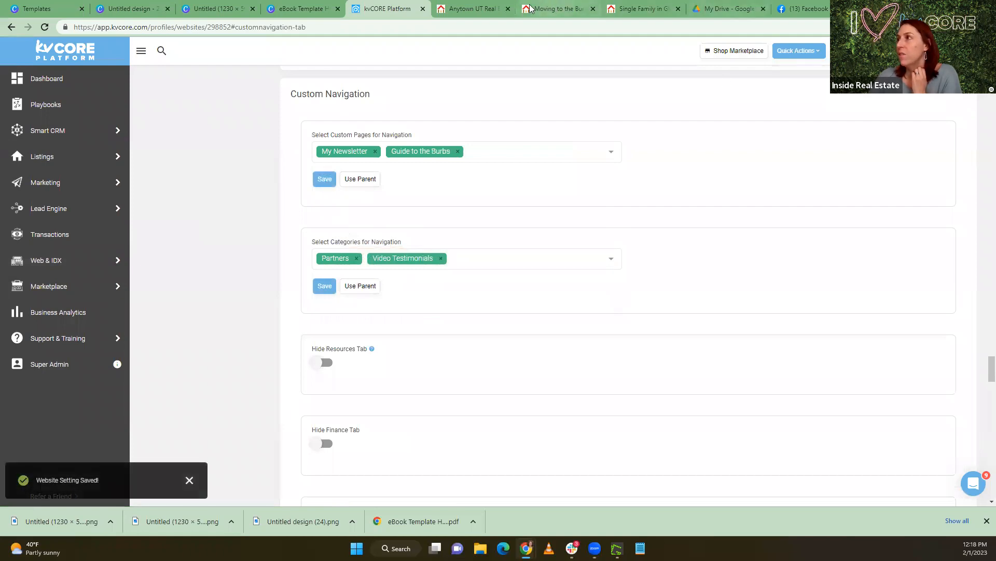
Reload the agent website to check its navigation bar for the new page, and return to the kvCORE website settings
left_click(490, 9)
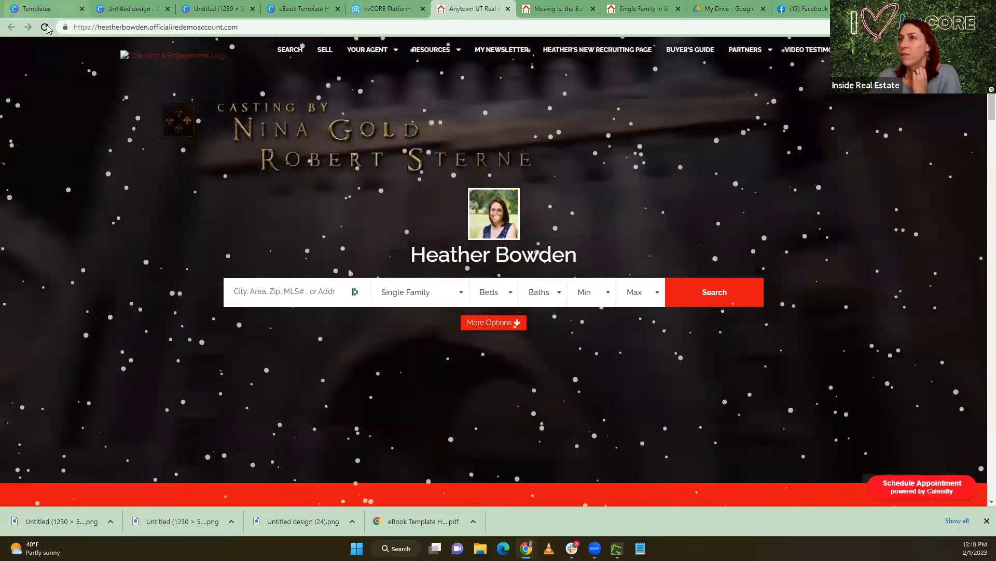
left_click(44, 27)
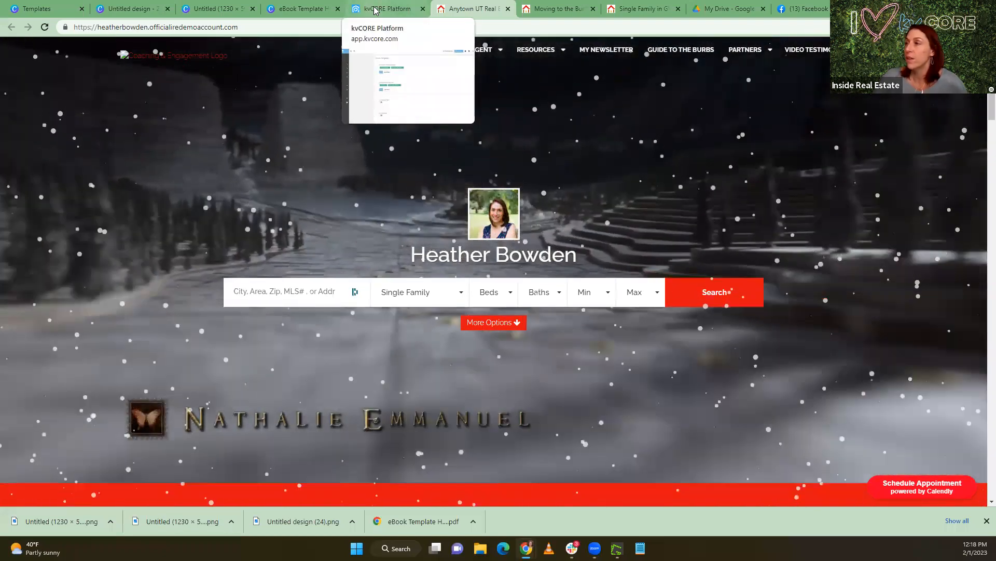
left_click(375, 11)
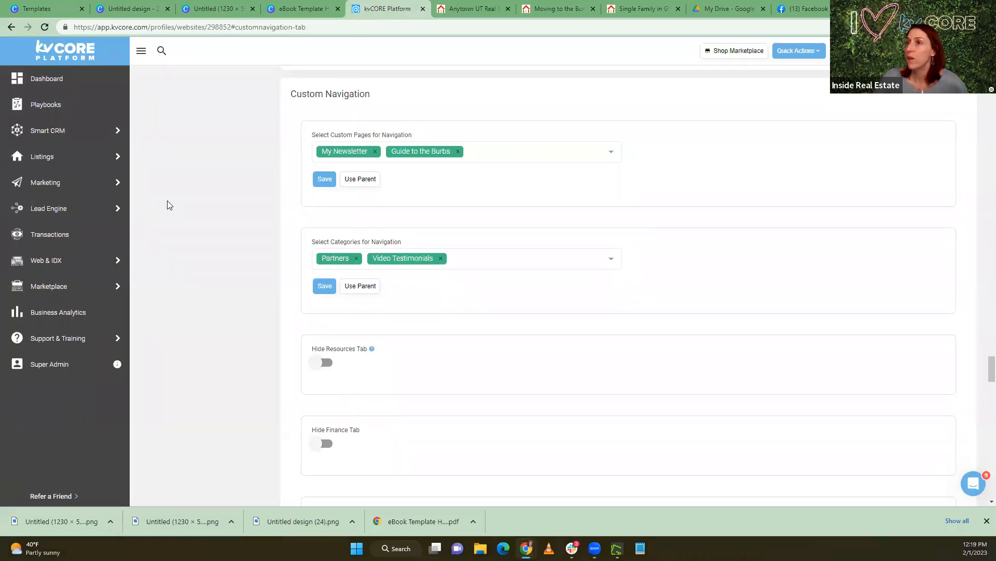
scroll(207, 200, "up", 2)
scroll(208, 200, "up", 3)
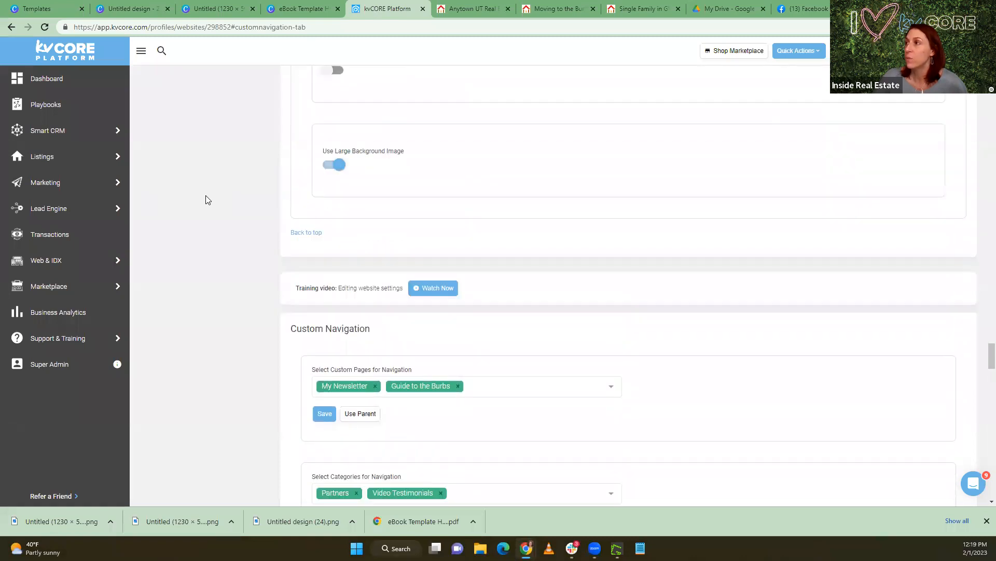
mouse_move(541, 13)
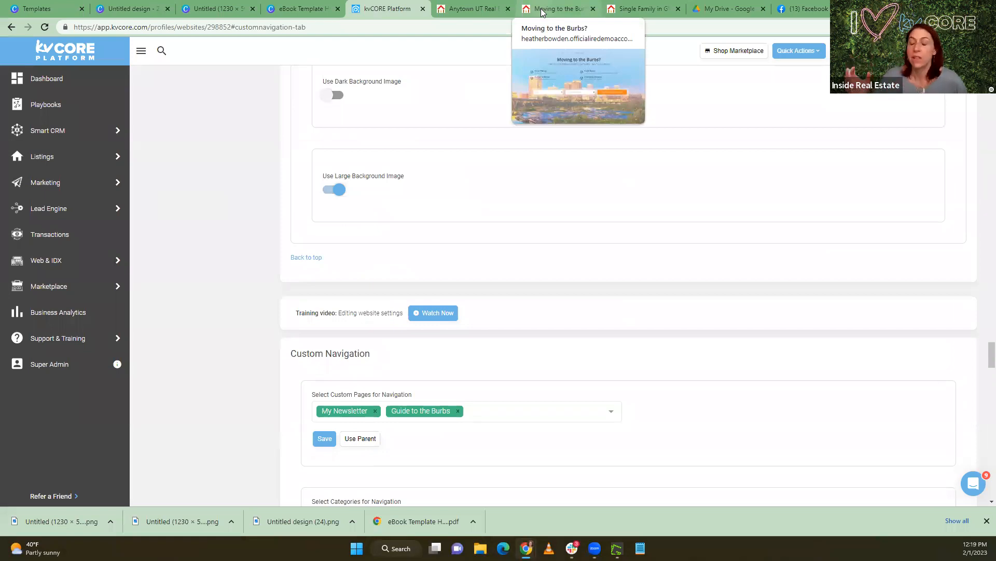
scroll(245, 164, "up", 2)
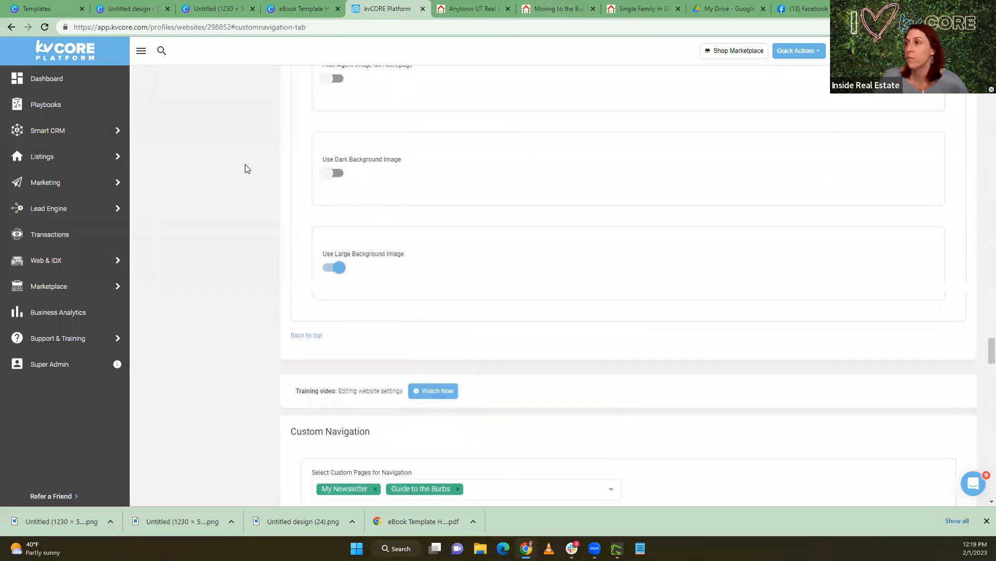
Open the Search Alerts page among the marketing tools and review the auto-assigned search alerts
mouse_move(90, 290)
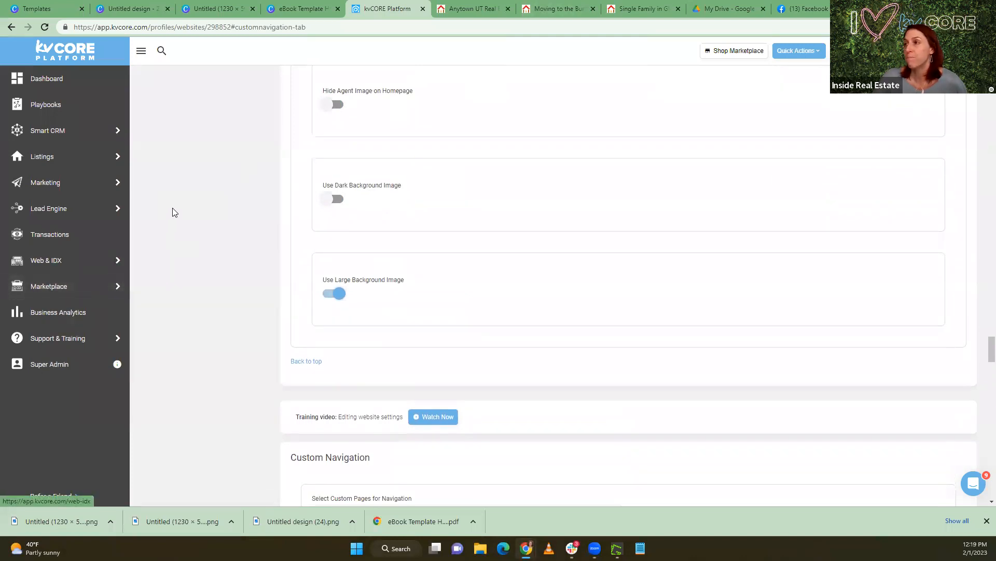
mouse_move(65, 214)
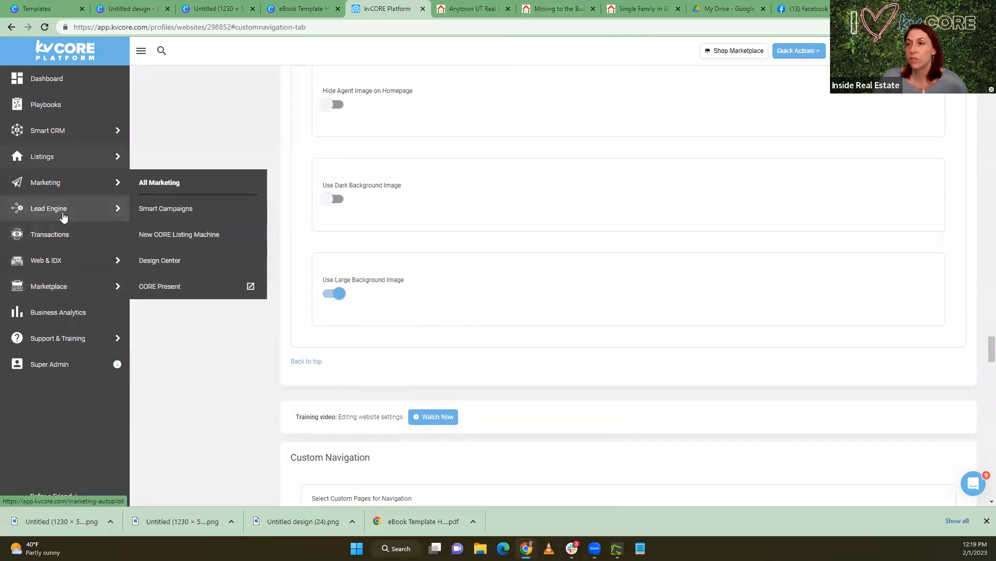
mouse_move(81, 189)
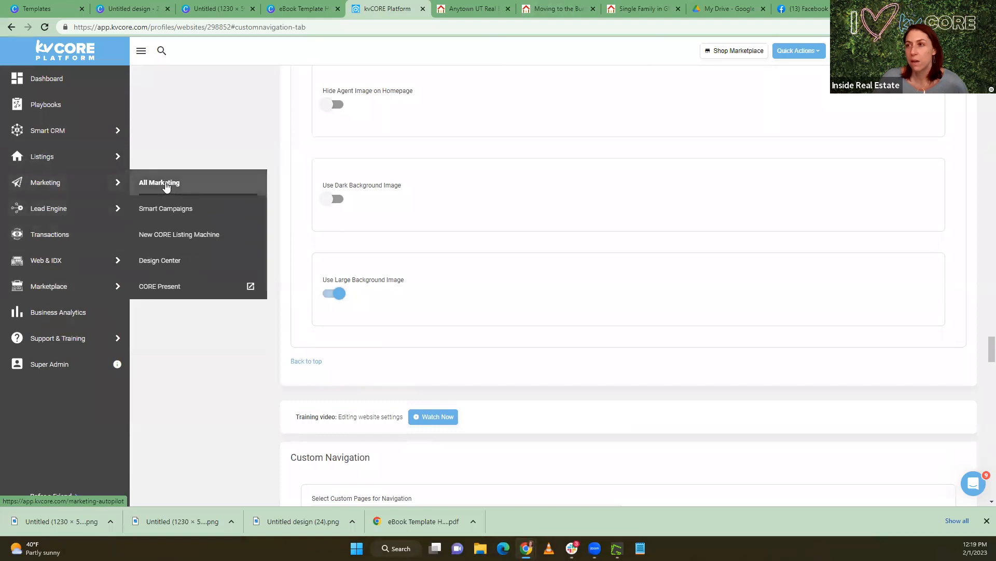
left_click(164, 187)
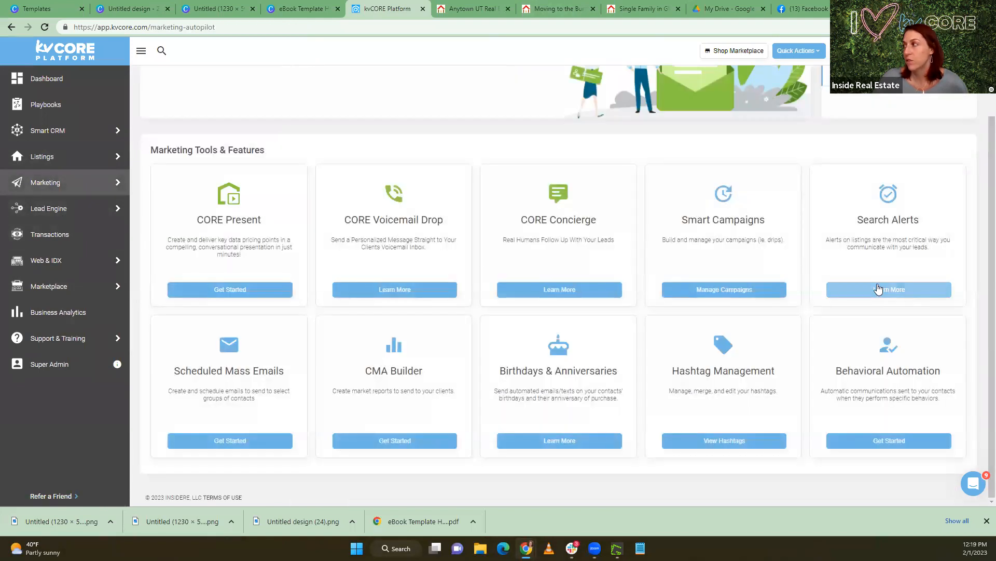
left_click(883, 289)
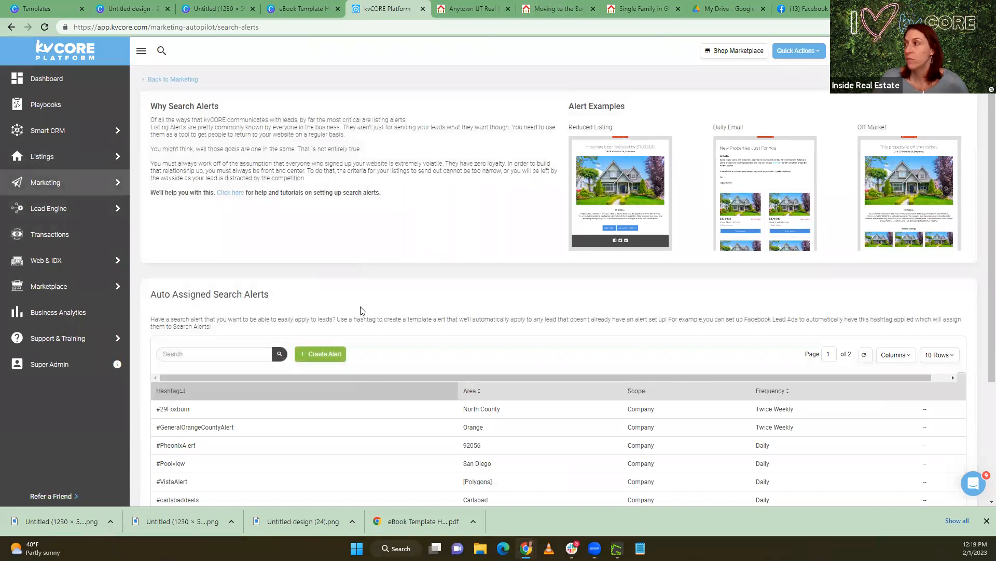
scroll(371, 316, "down", 2)
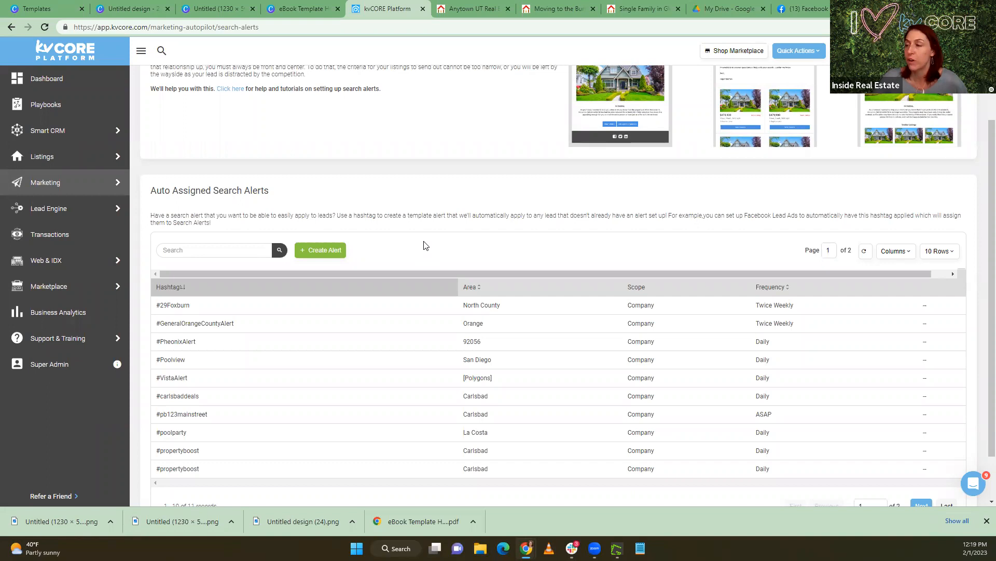
scroll(418, 241, "up", 2)
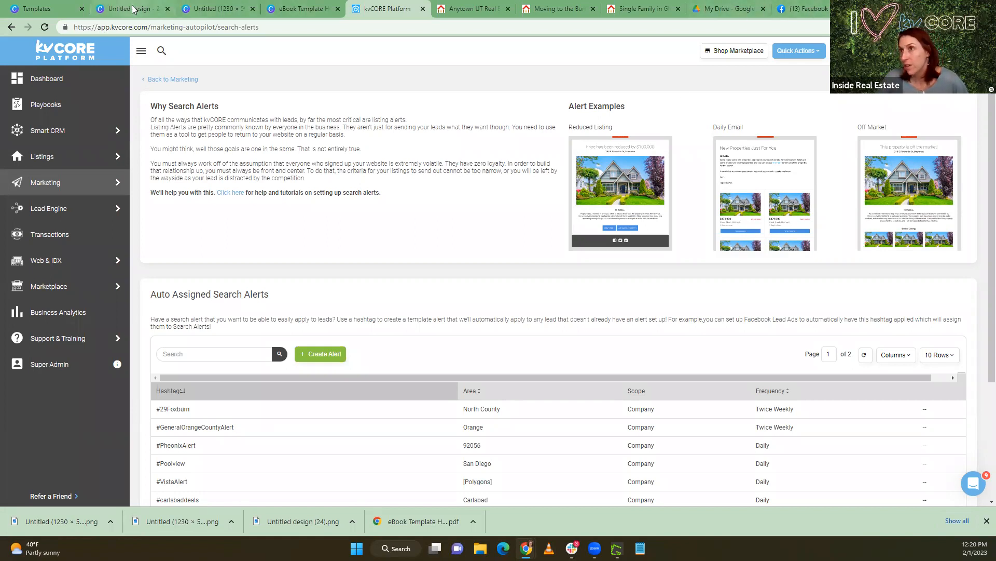
Switch to the relocation eBook in Canva, set its link sharing to "Anyone with the link", and copy the link
left_click(220, 9)
left_click(266, 11)
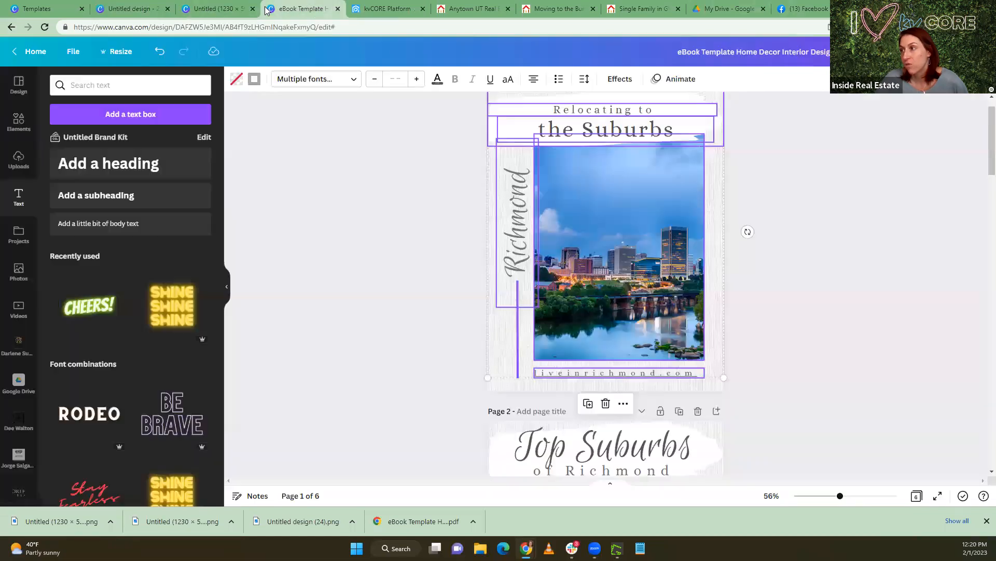
left_click(841, 281)
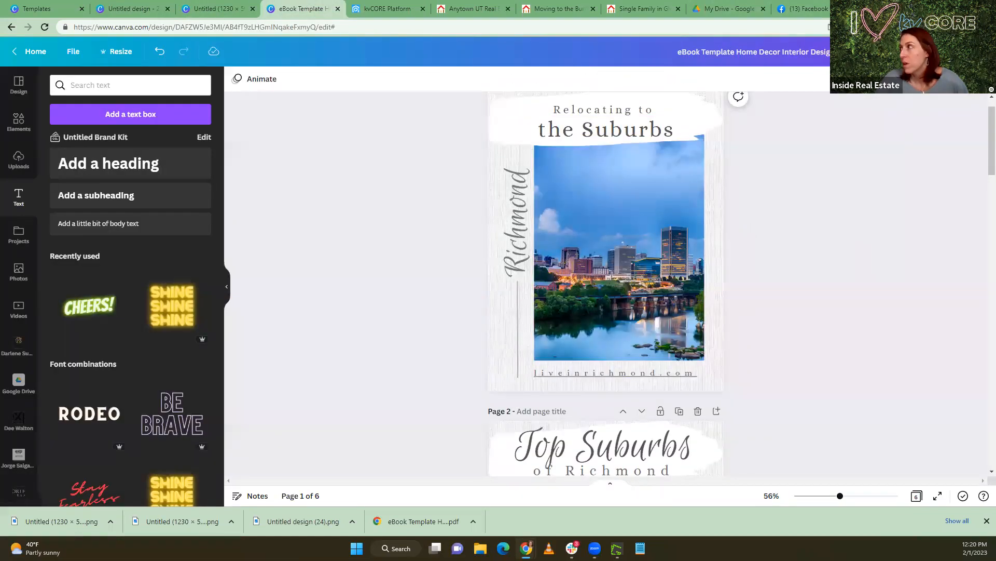
left_click(968, 51)
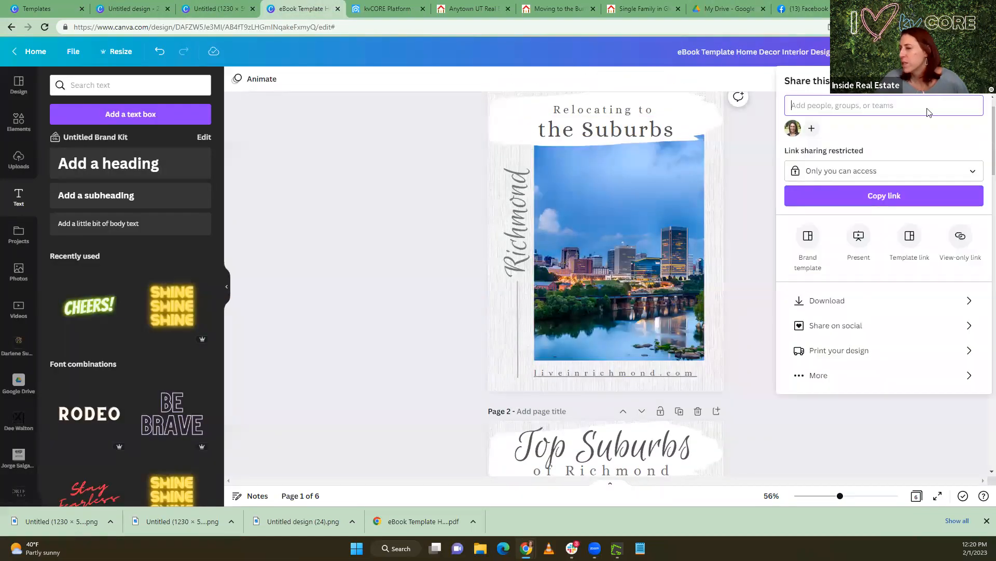
left_click(806, 170)
left_click(825, 306)
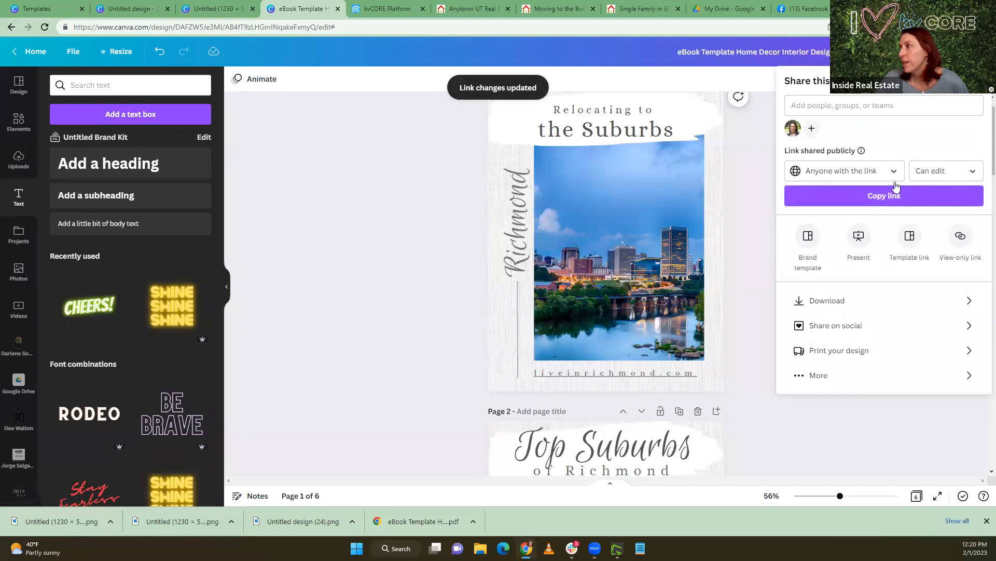
left_click(894, 196)
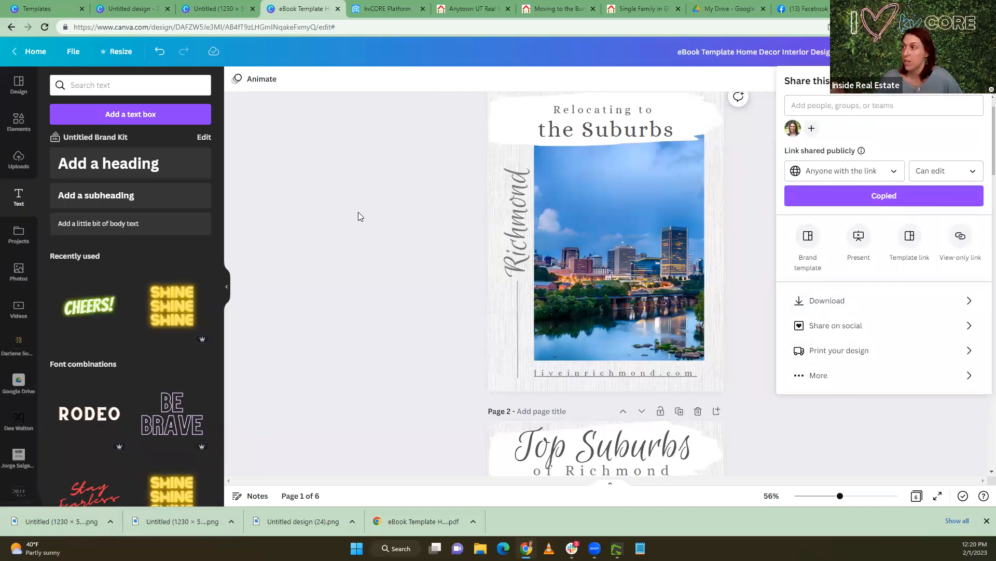
left_click(343, 207)
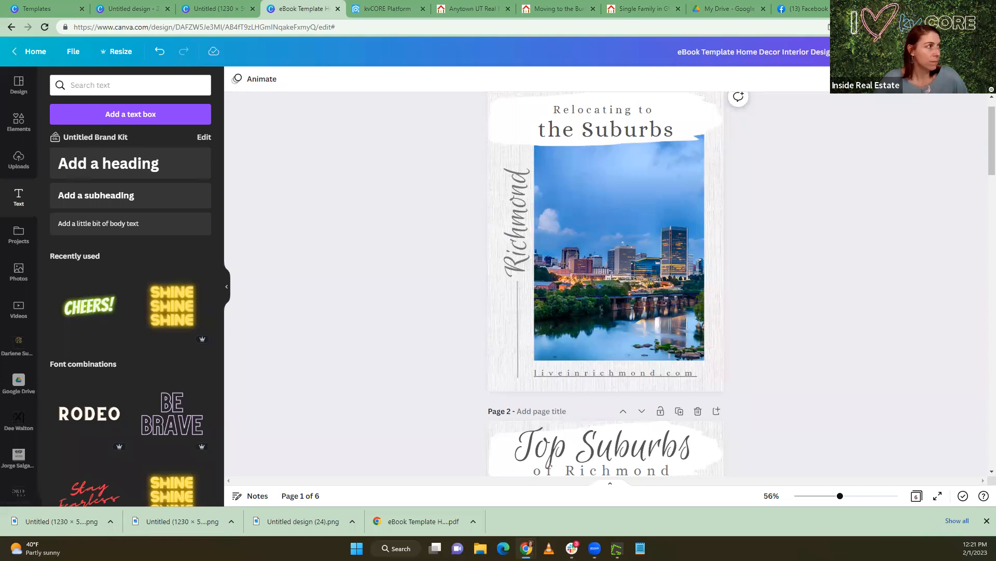
Bring up the Inside Real Estate YouTube channel and look through its created playlists
left_click_drag(224, 5, 175, 6)
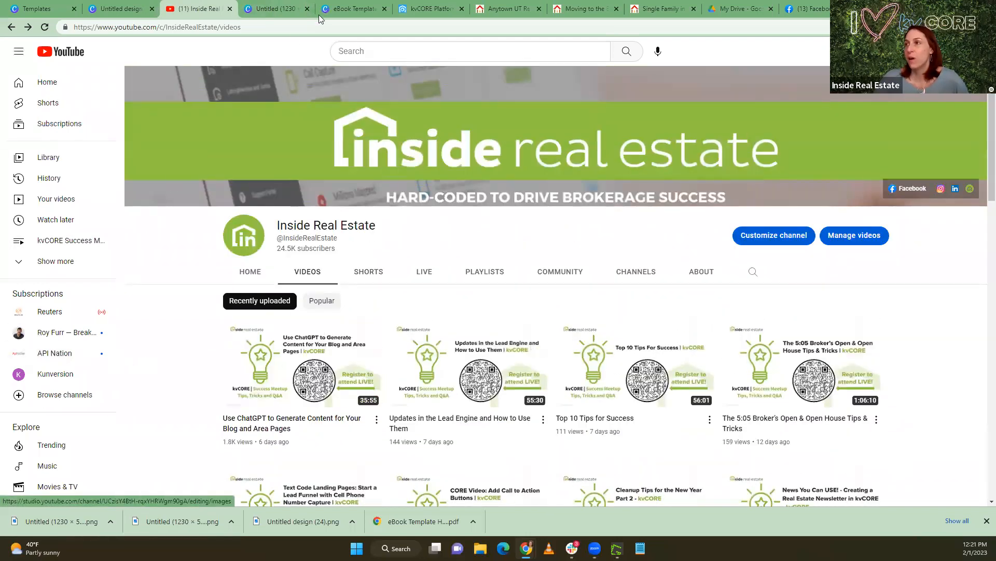
left_click(492, 275)
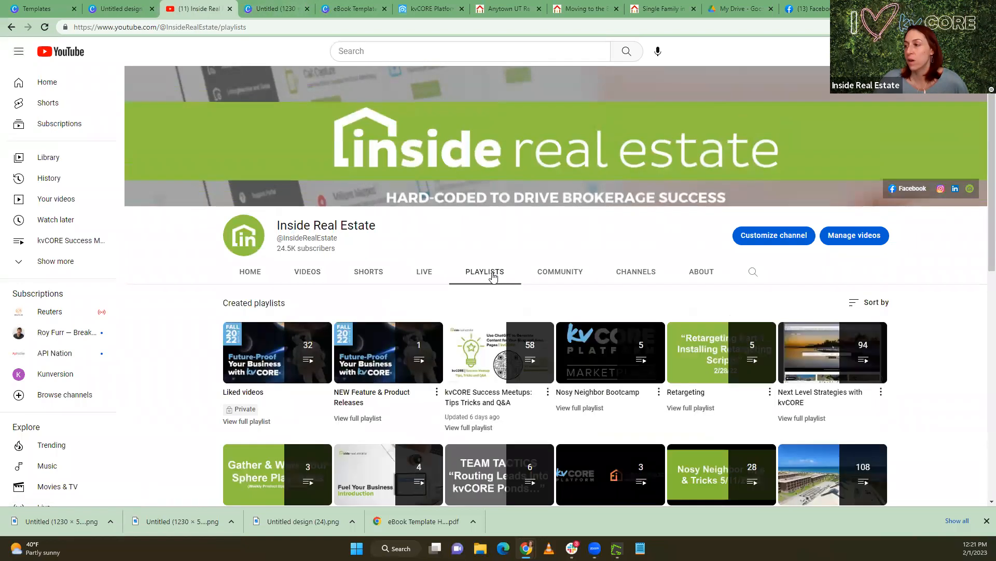
scroll(473, 332, "down", 1)
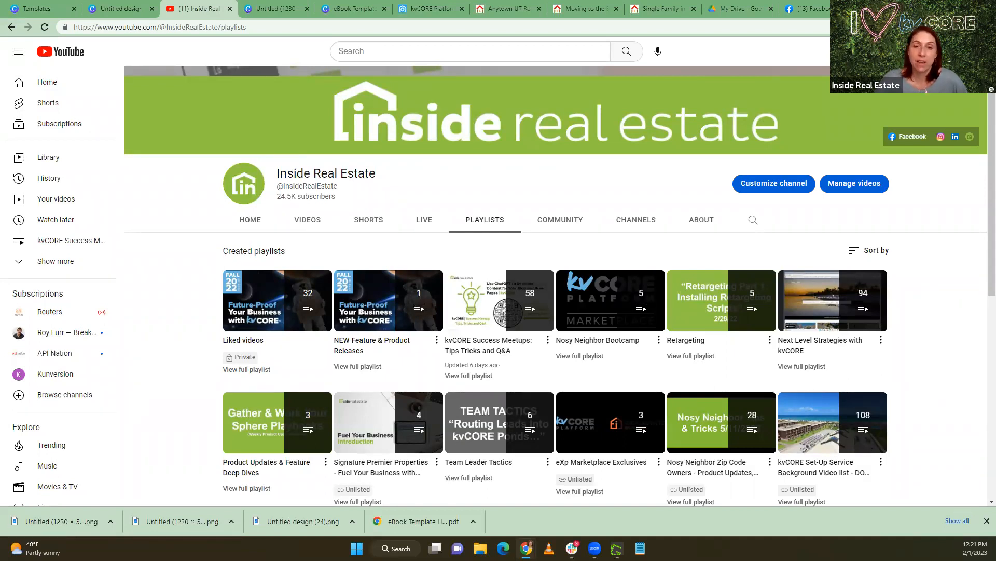
Return to kvCORE and review the website's custom pages list
left_click(437, 8)
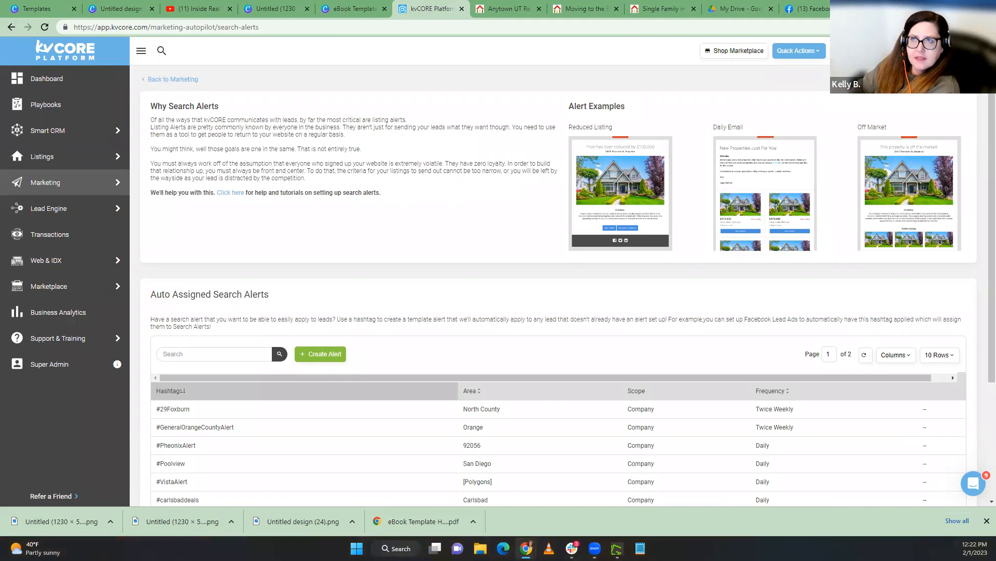
mouse_move(62, 265)
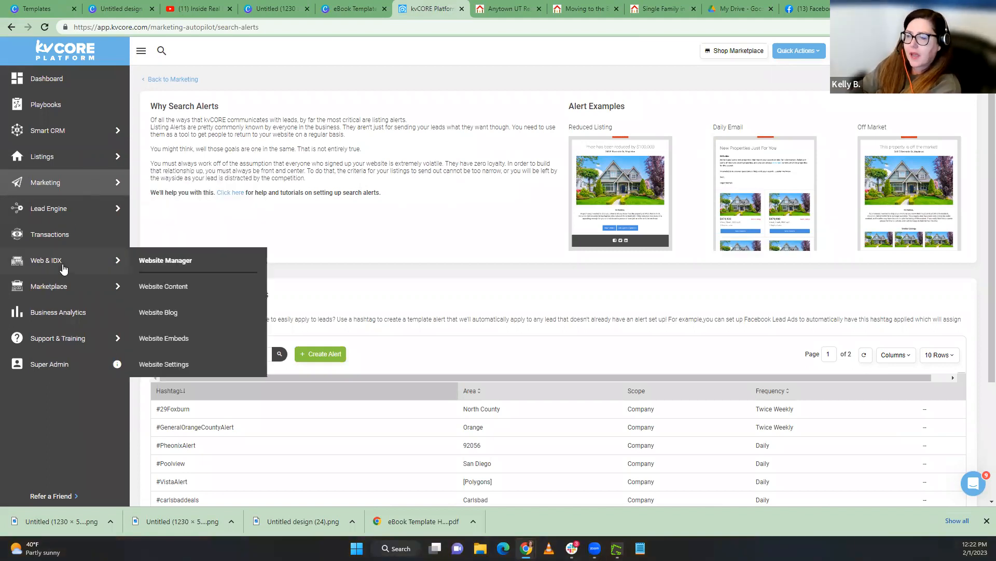
left_click(171, 265)
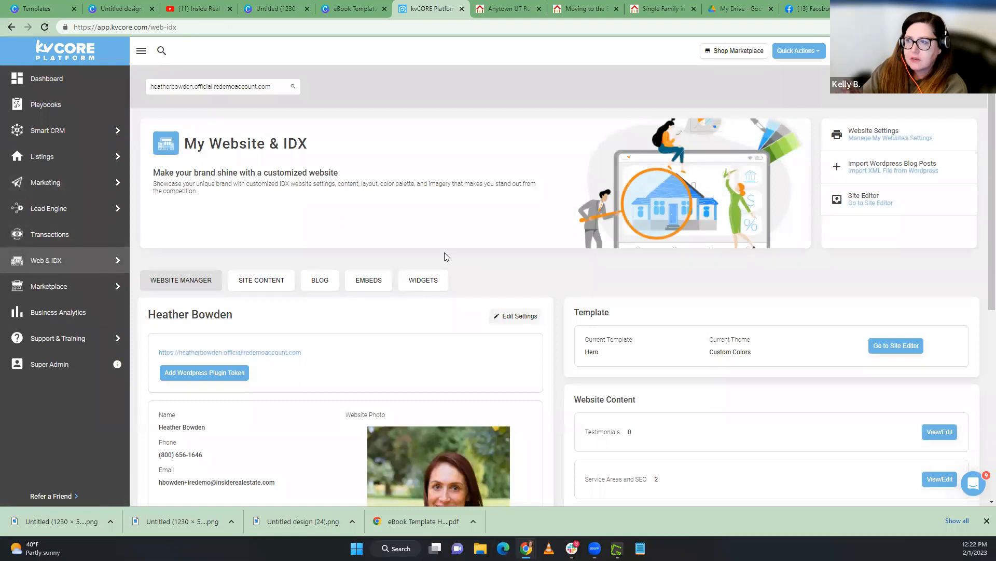
scroll(444, 253, "down", 3)
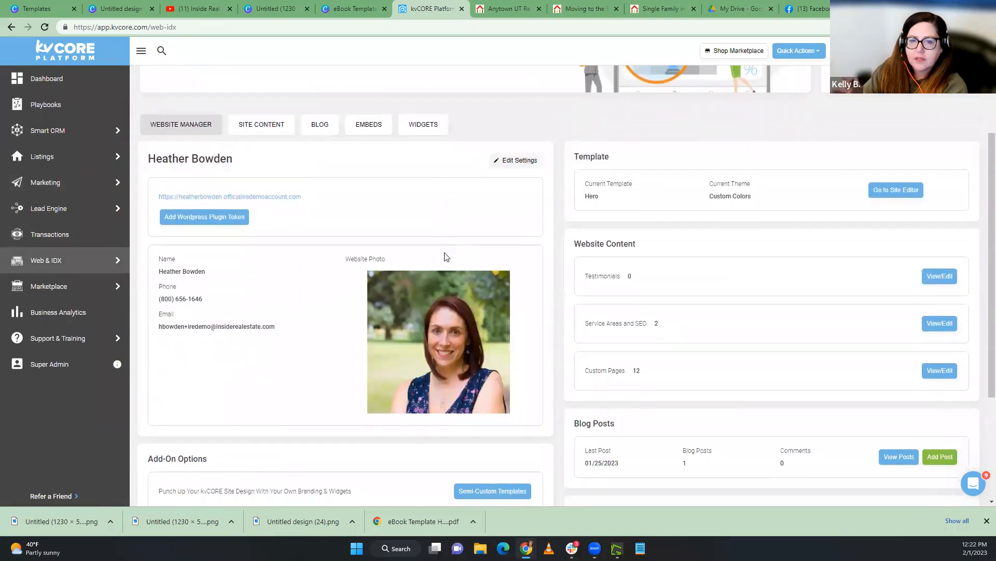
left_click(949, 372)
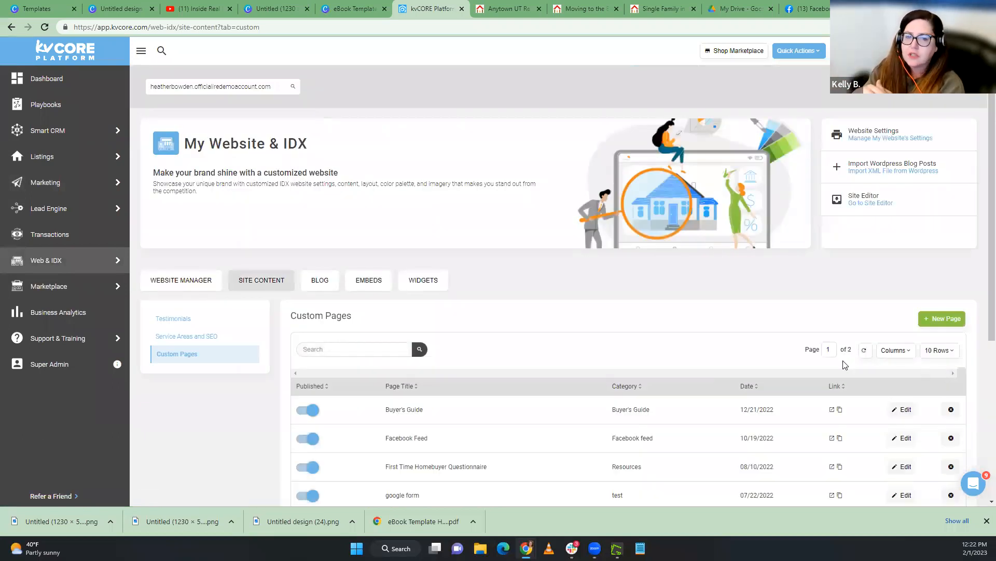
scroll(683, 366, "down", 3)
scroll(613, 369, "down", 1)
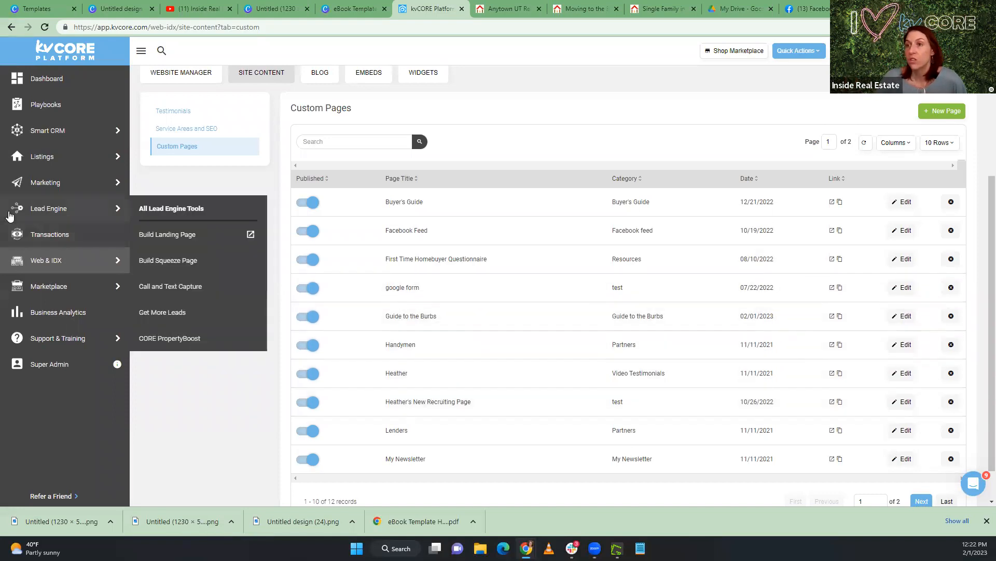
Open the website settings' Custom Navigation section and look through the custom pages available for navigation
mouse_move(40, 182)
mouse_move(47, 221)
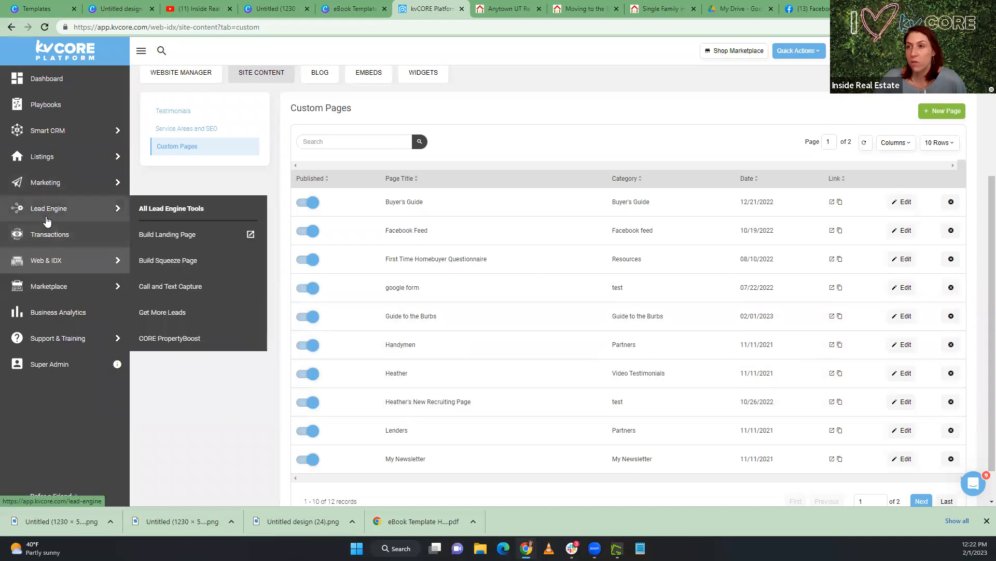
left_click(45, 262)
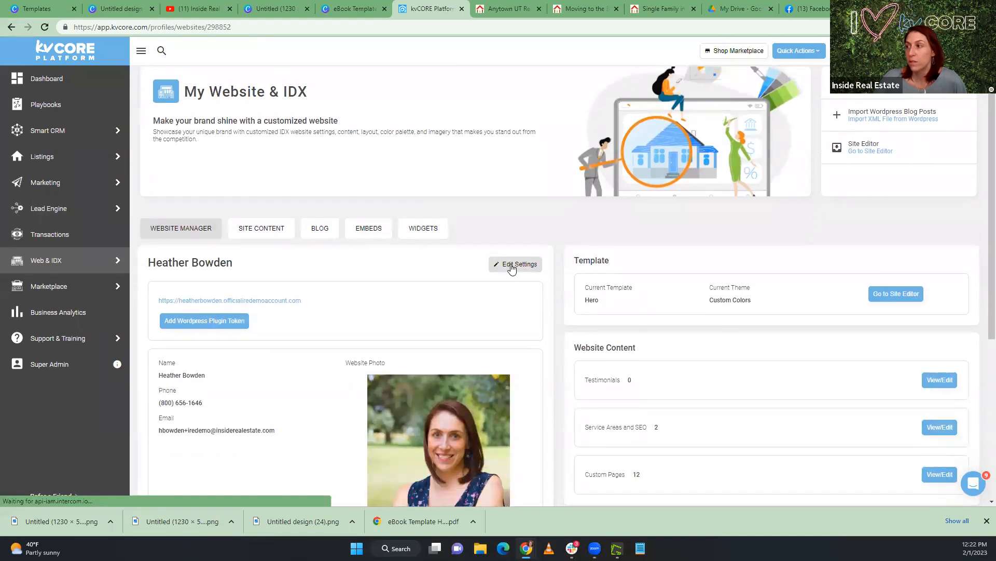
left_click(512, 266)
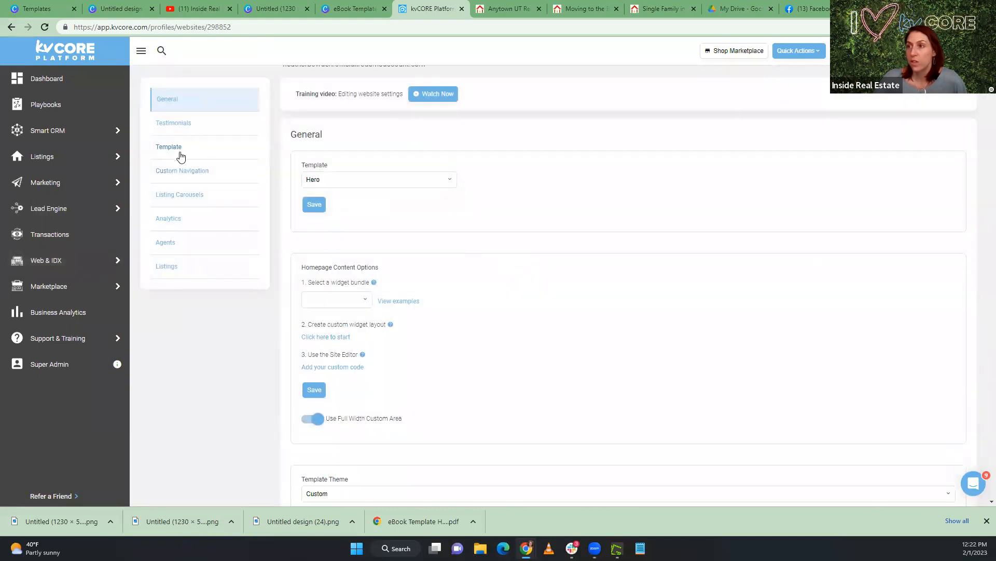
left_click(178, 173)
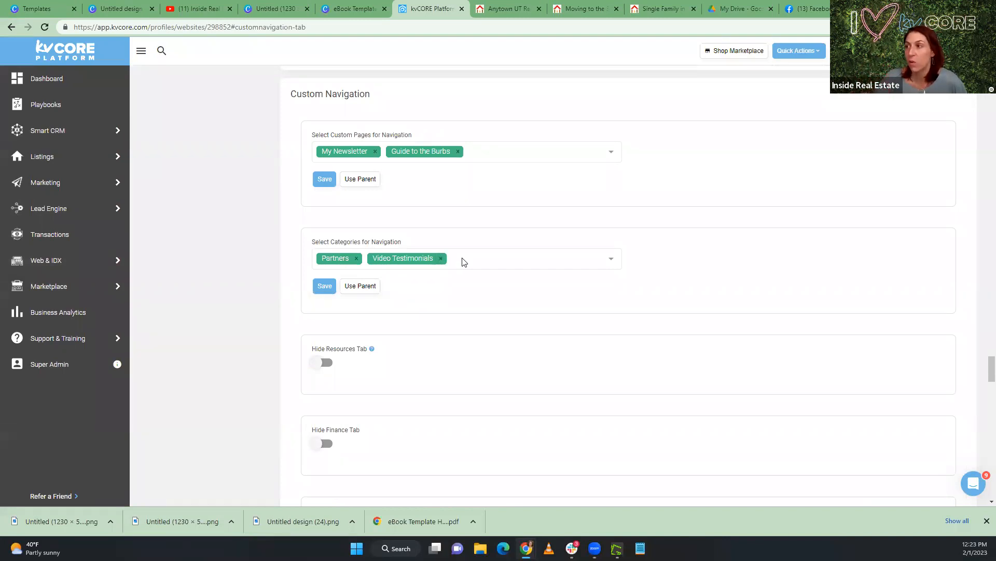
left_click(473, 151)
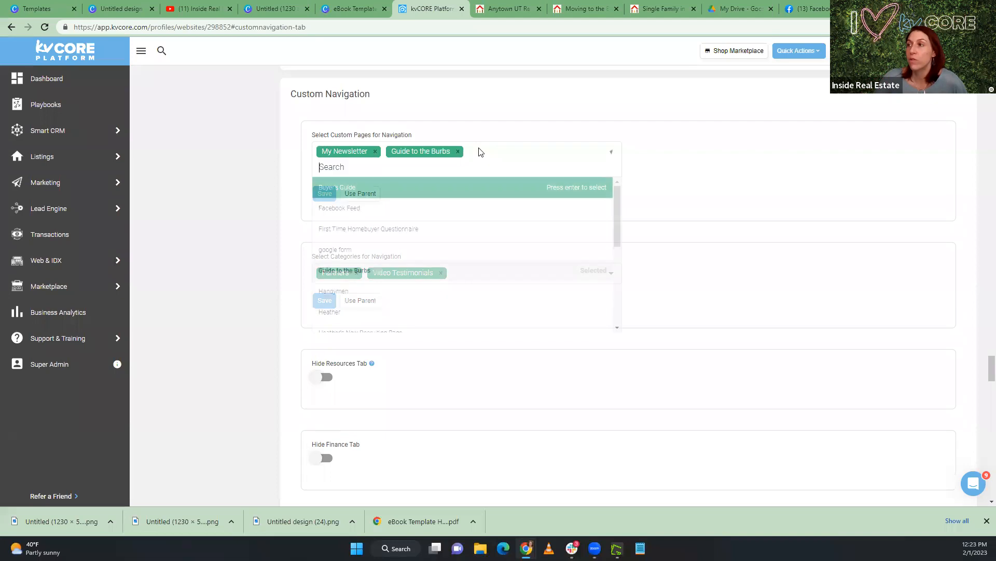
scroll(442, 270, "down", 2)
scroll(441, 270, "down", 4)
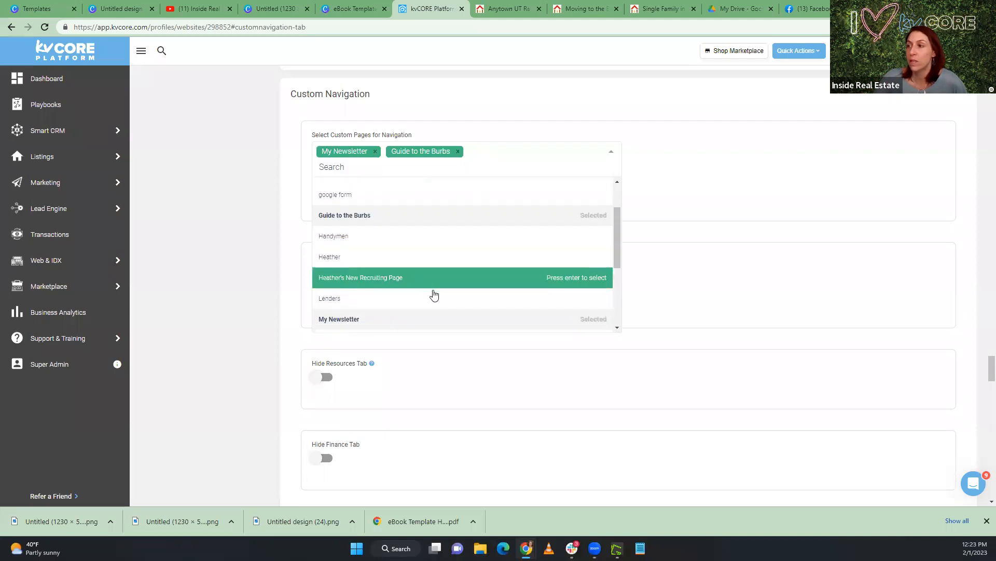
scroll(434, 293, "up", 5)
scroll(434, 293, "up", 2)
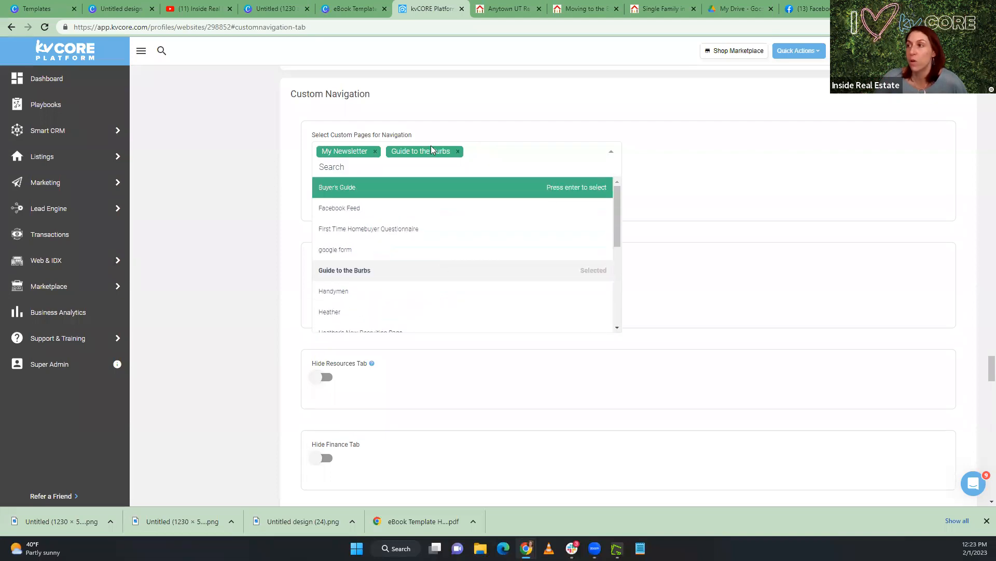
Close the custom pages list, check the live website's navigation menu for the custom pages and categories, and return to kvCORE
left_click(291, 158)
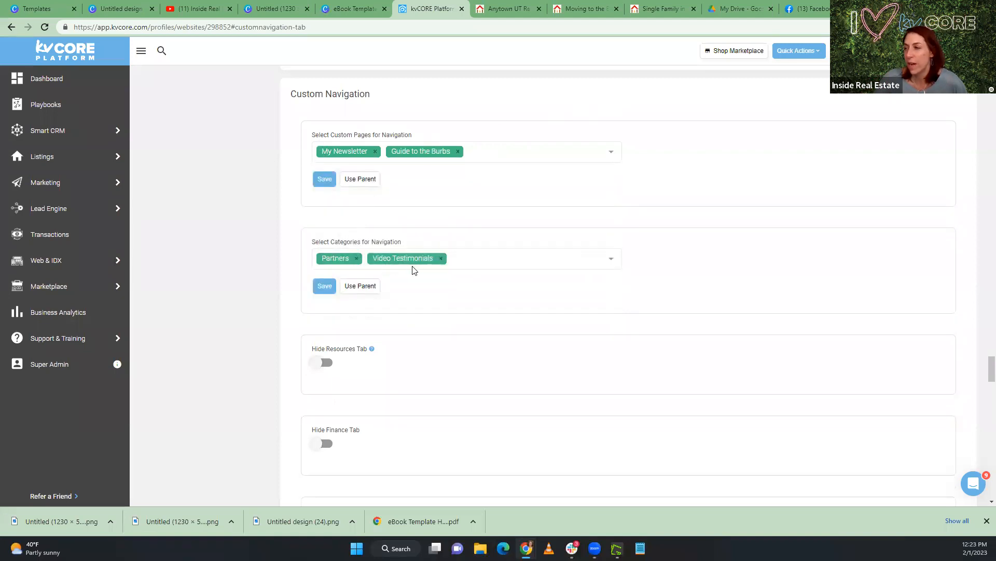
left_click(501, 13)
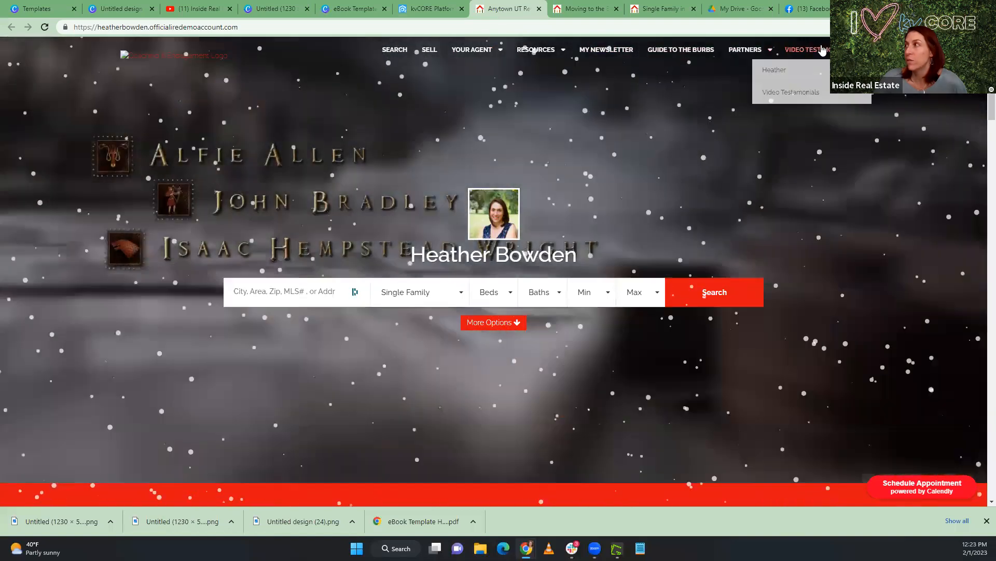
mouse_move(750, 56)
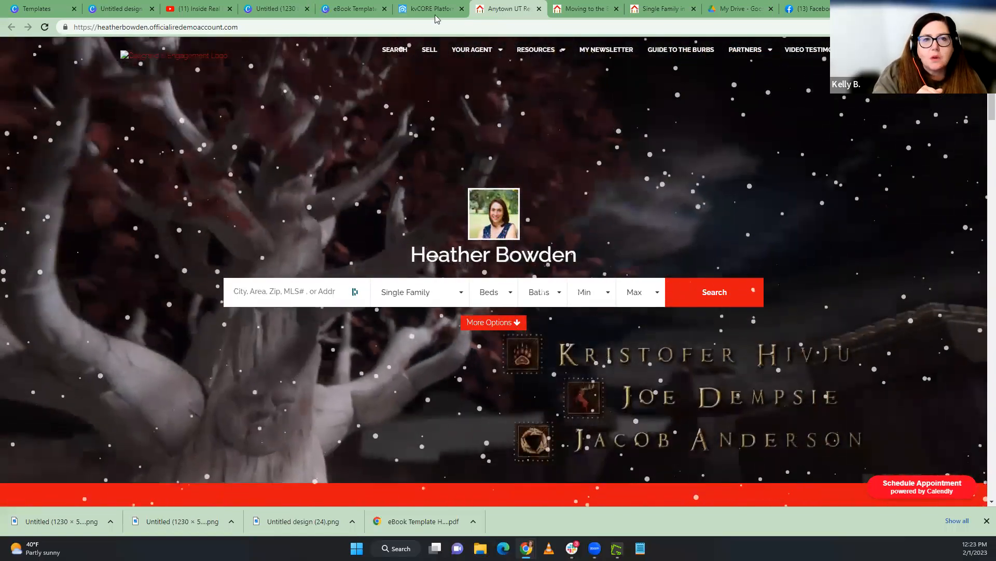
left_click(433, 11)
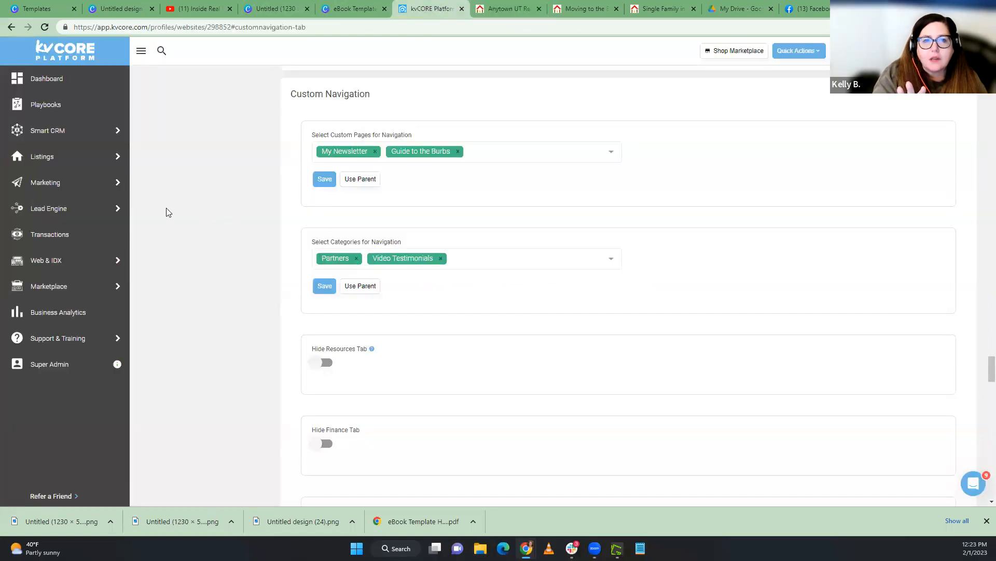
mouse_move(67, 265)
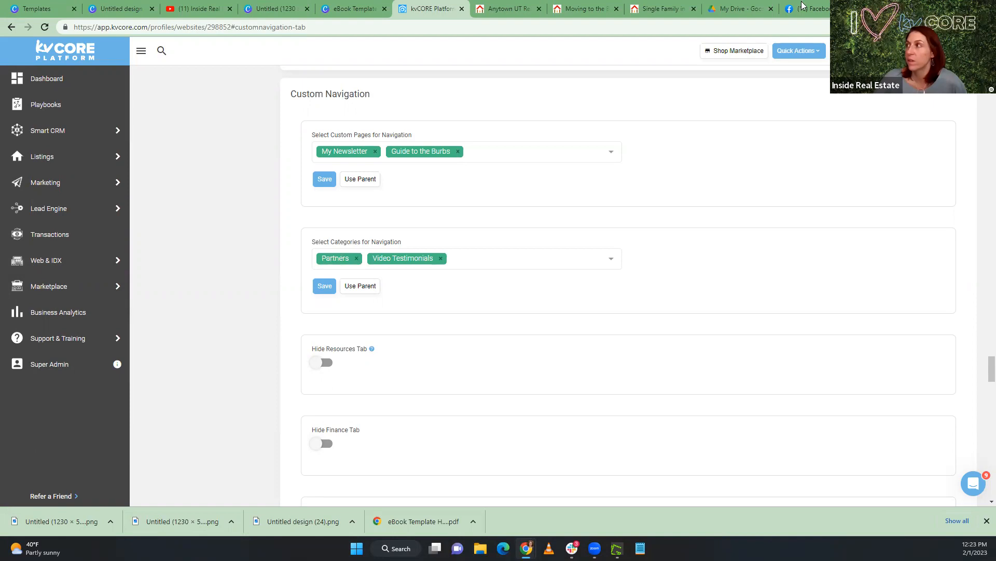
View the "Moving to the Burbs?" landing page and the website's Guide to the Burbs navigation link, and return to kvCORE
left_click(658, 8)
left_click(585, 6)
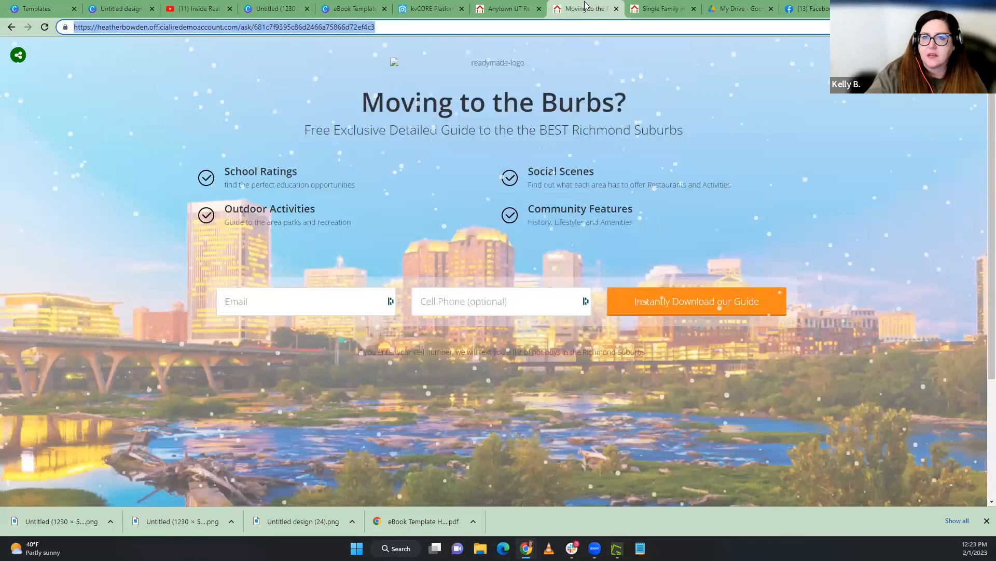
left_click(506, 8)
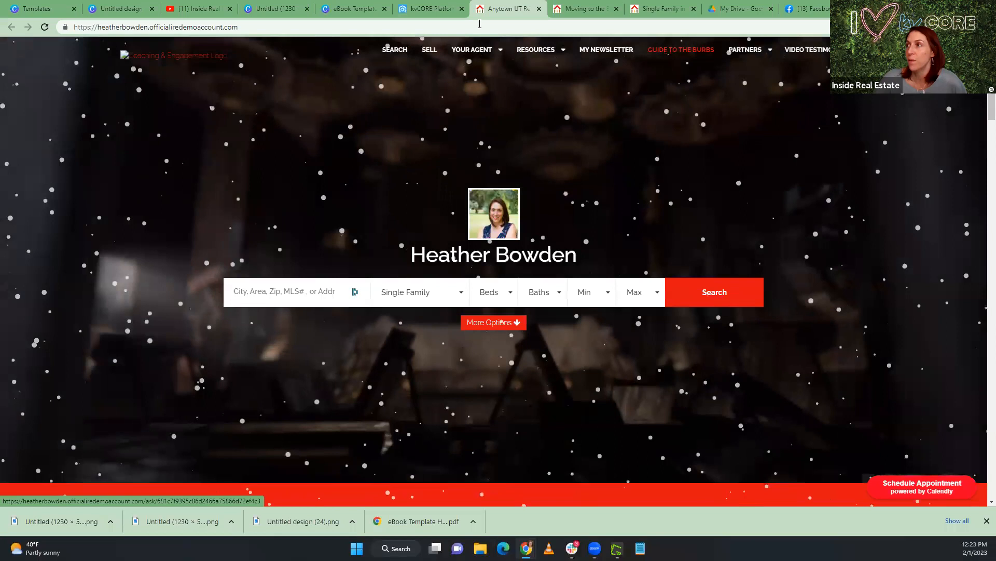
left_click(431, 9)
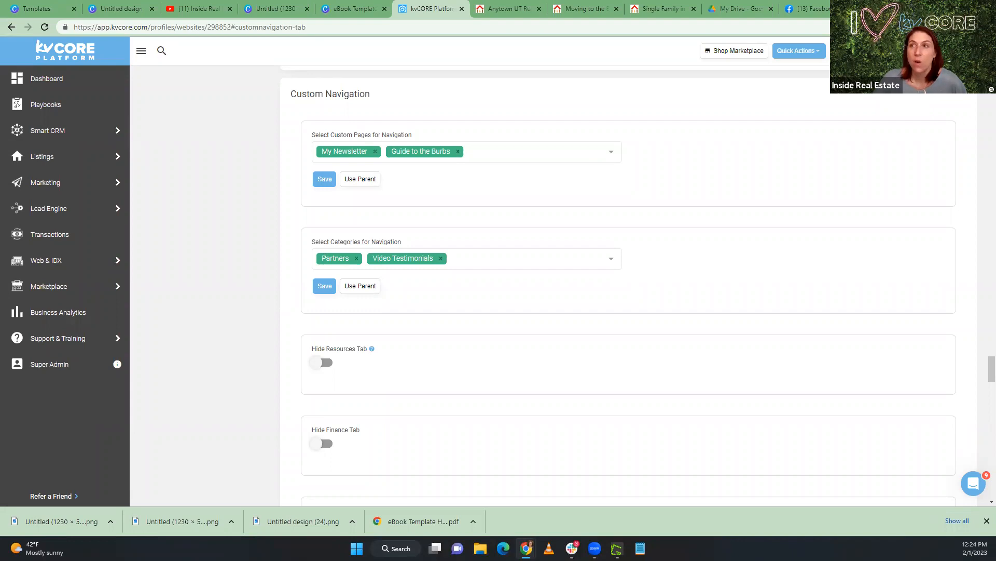
Go to the kvCORE dashboard, open the live training calendar, and look through the Eastern time zone events
mouse_move(44, 132)
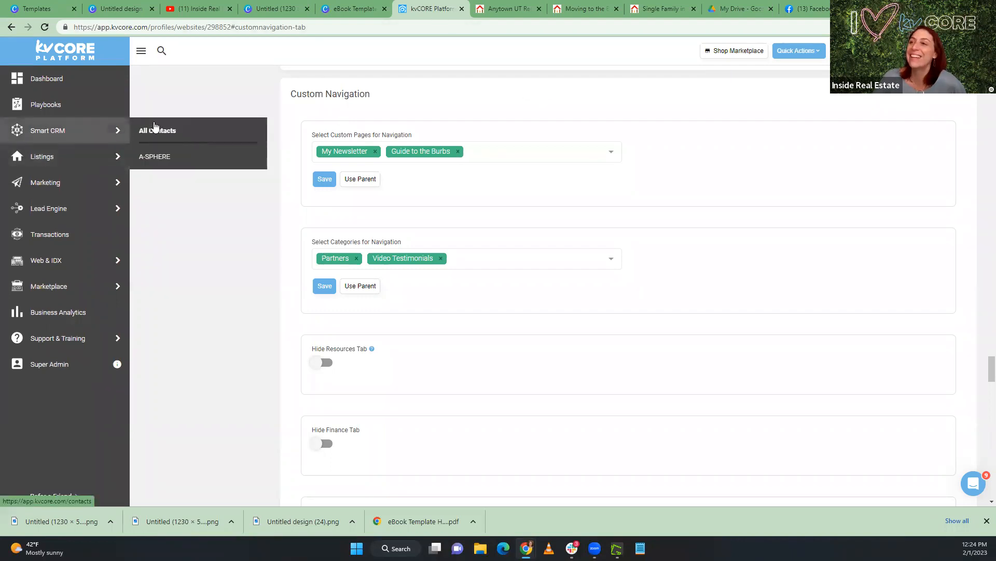
left_click(57, 80)
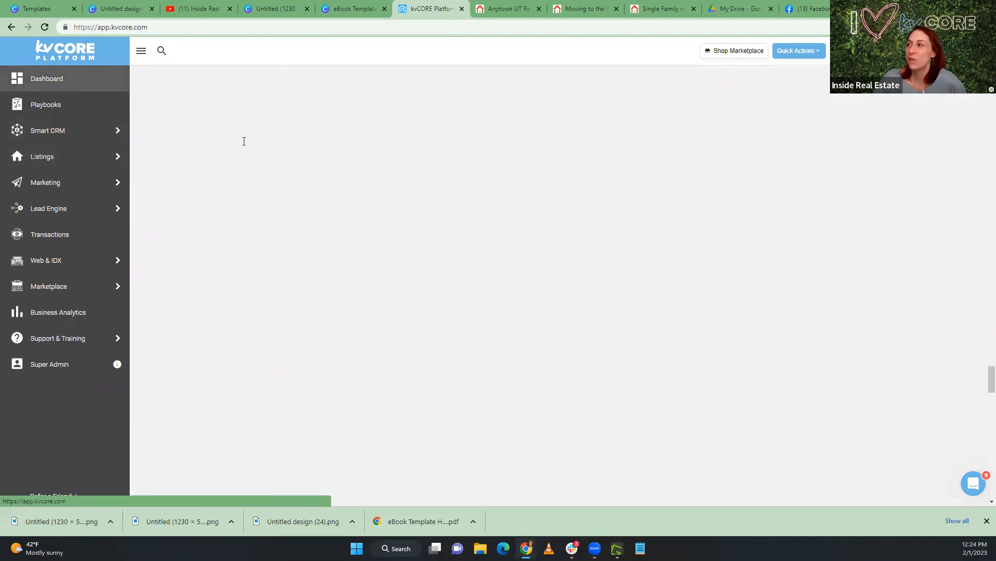
scroll(592, 170, "up", 10)
scroll(590, 170, "up", 10)
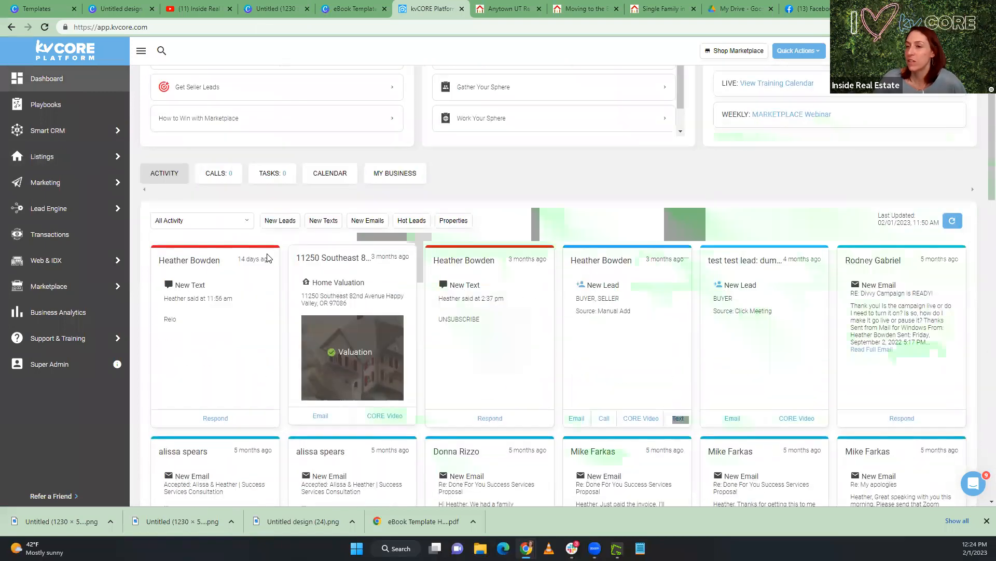
left_click(769, 207)
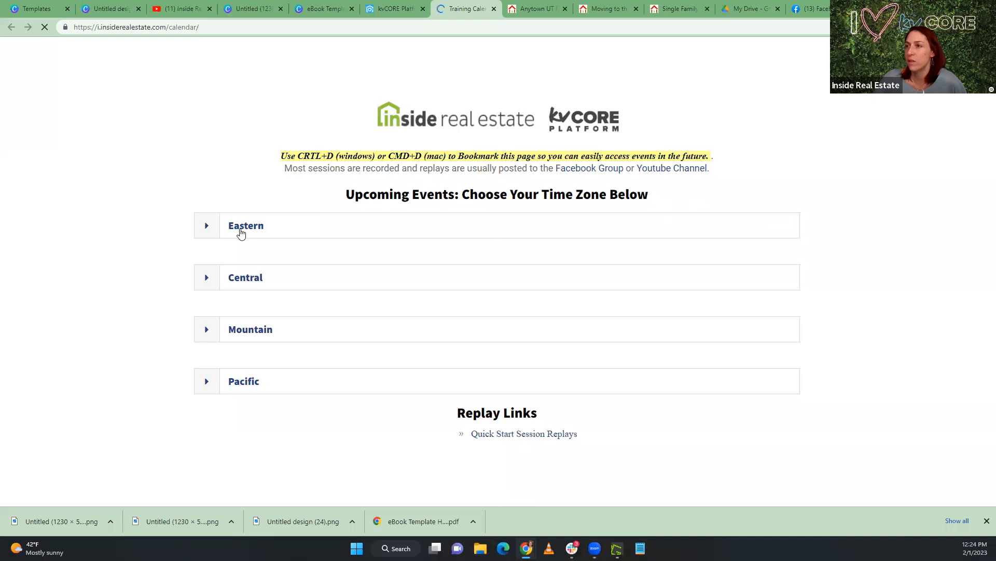
left_click(240, 233)
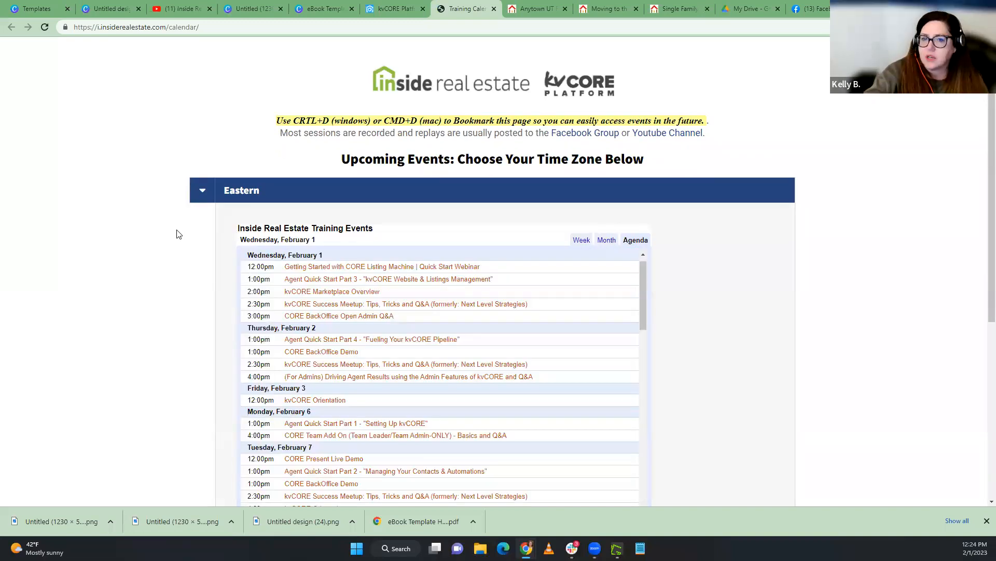
scroll(178, 233, "down", 2)
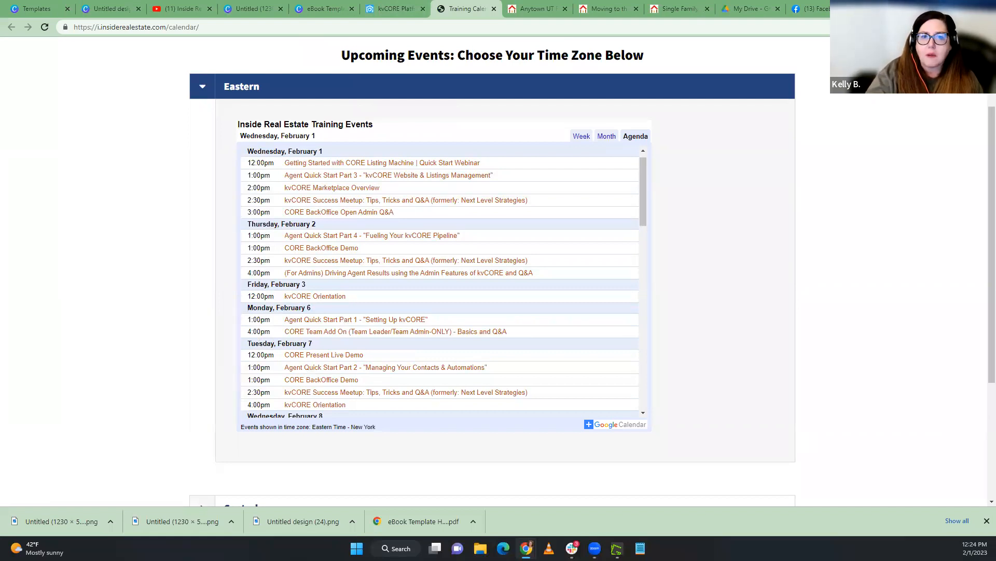
From the kvCORE dashboard, open the Agent Quick Start course and look through its curriculum
left_click(395, 9)
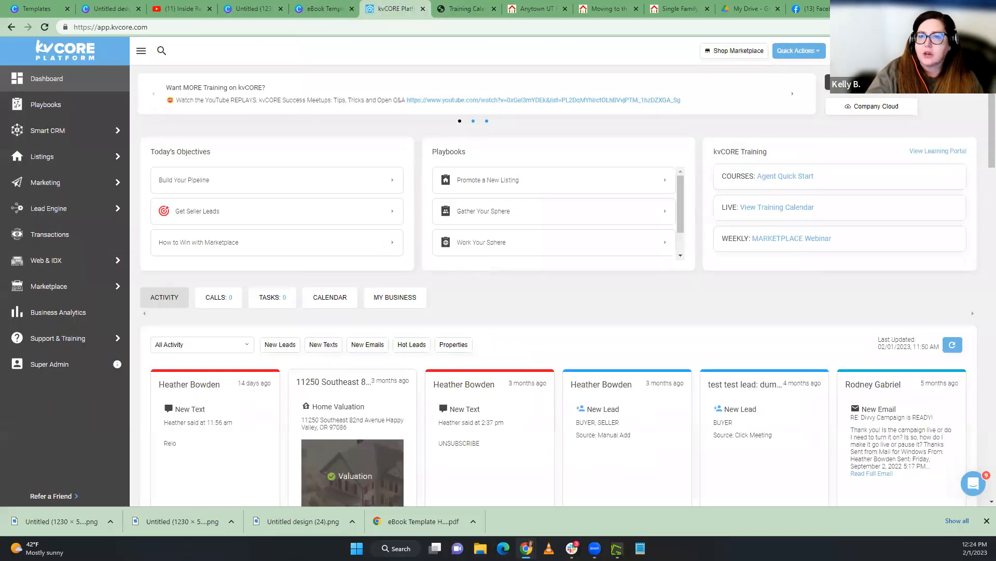
left_click(800, 177)
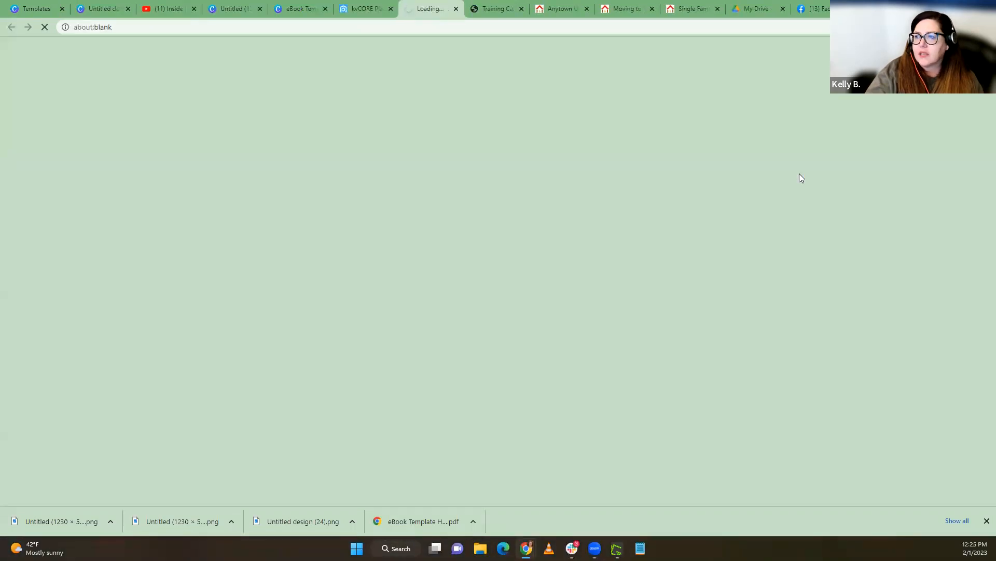
scroll(773, 174, "down", 5)
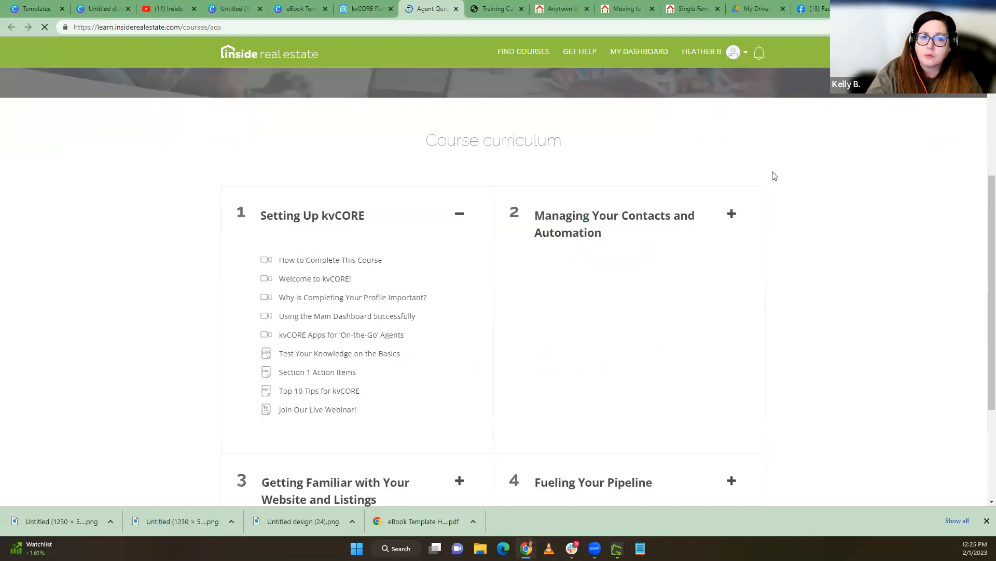
scroll(772, 176, "down", 4)
scroll(773, 175, "up", 3)
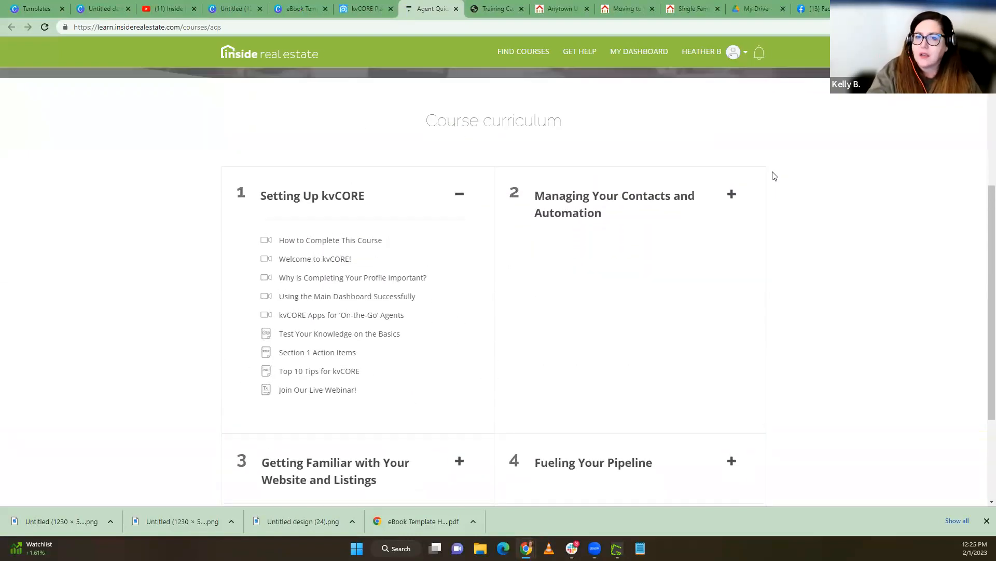
scroll(773, 176, "down", 2)
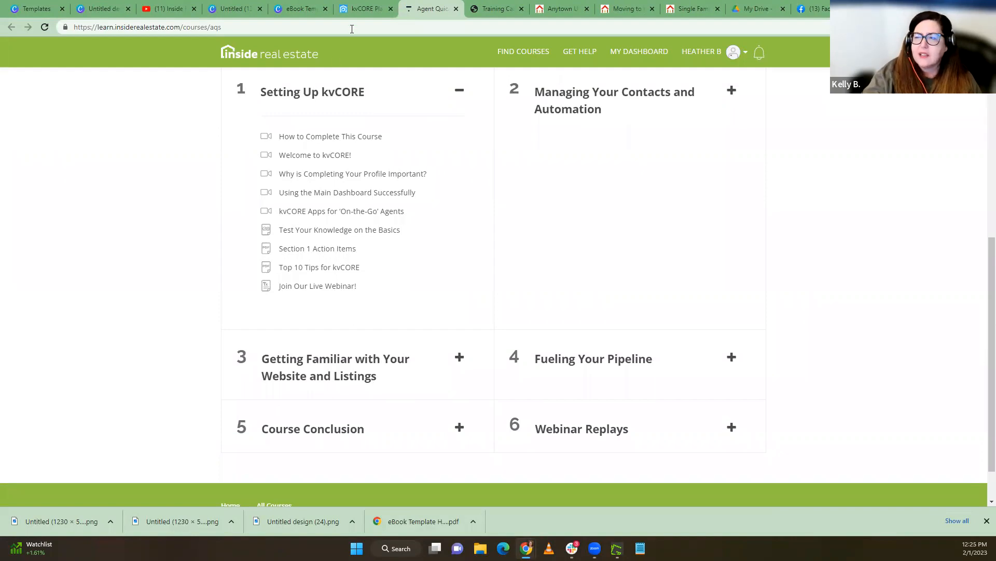
Return to the training calendar and look through further upcoming sessions in the Eastern agenda
left_click(358, 11)
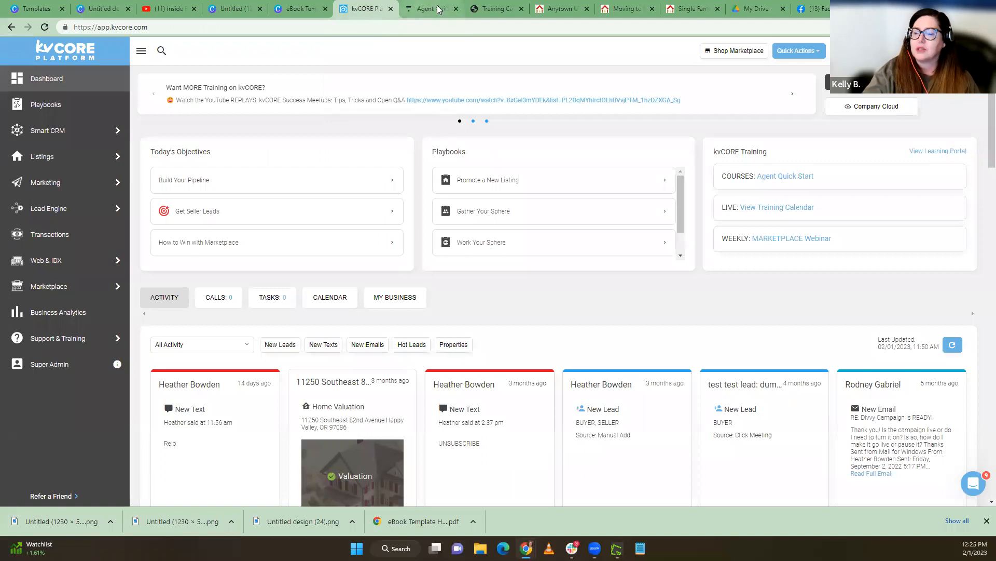
left_click(492, 9)
scroll(303, 319, "down", 2)
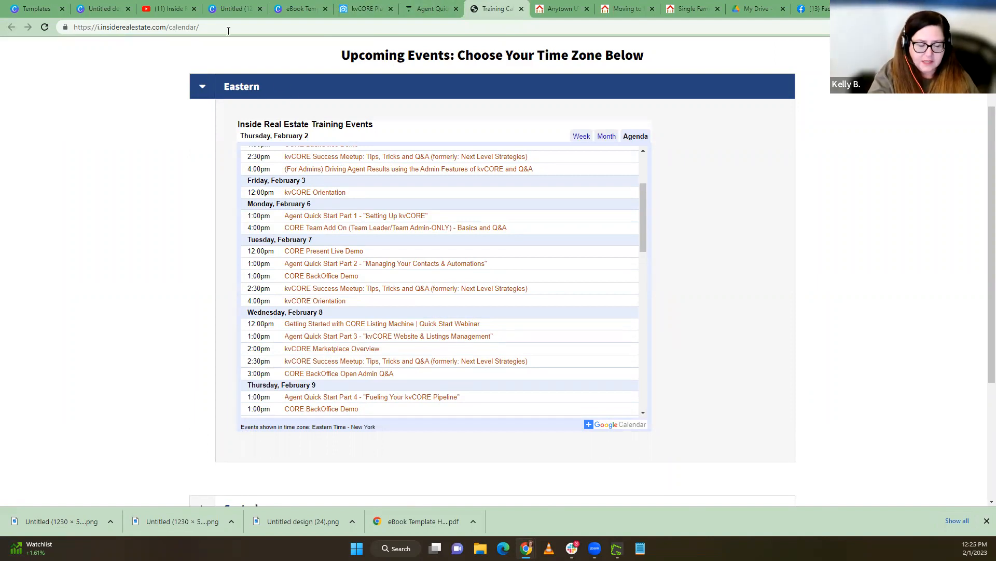
Switch to the Inside Real Estate YouTube channel and open the full "kvCORE Success Meetups: Tips Tricks and Q&A" playlist
left_click(179, 9)
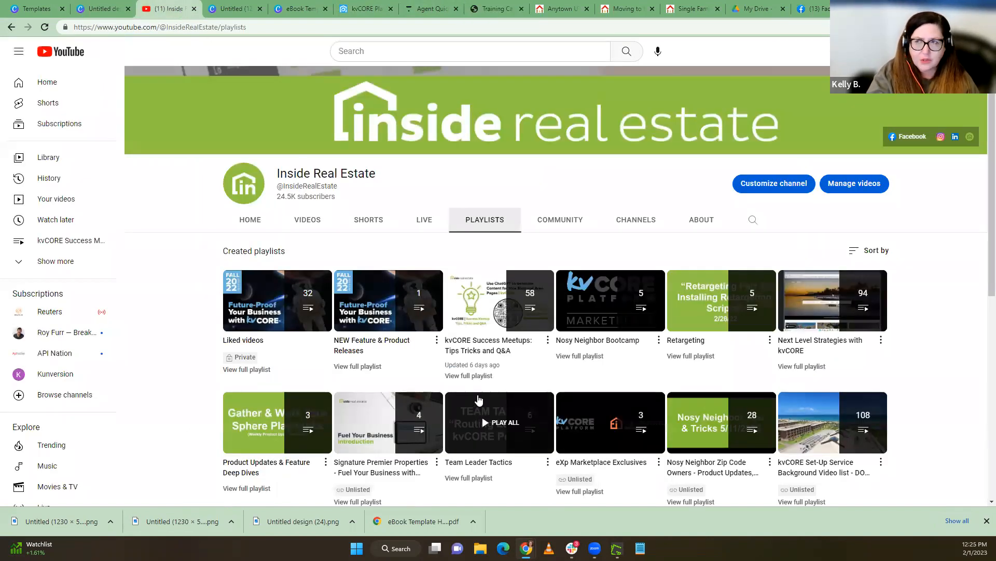
left_click(470, 377)
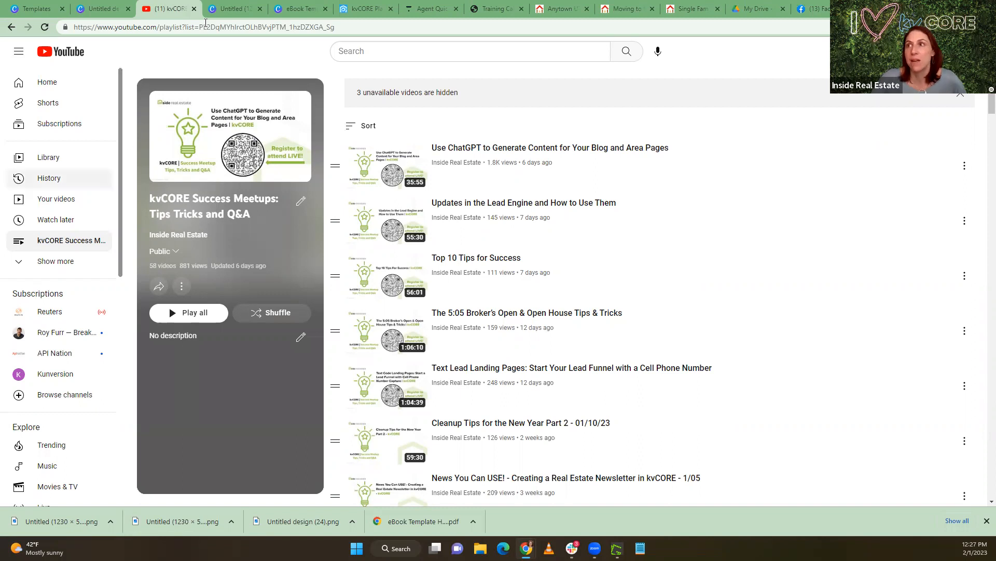
Return to the kvCORE dashboard and open the options for connecting a Google or Outlook mail account
left_click(348, 9)
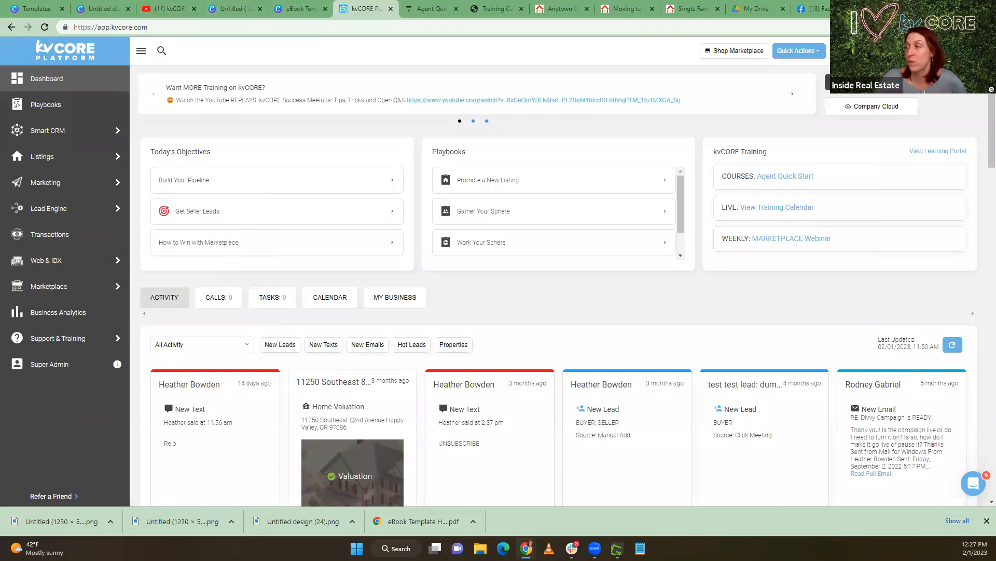
left_click(844, 51)
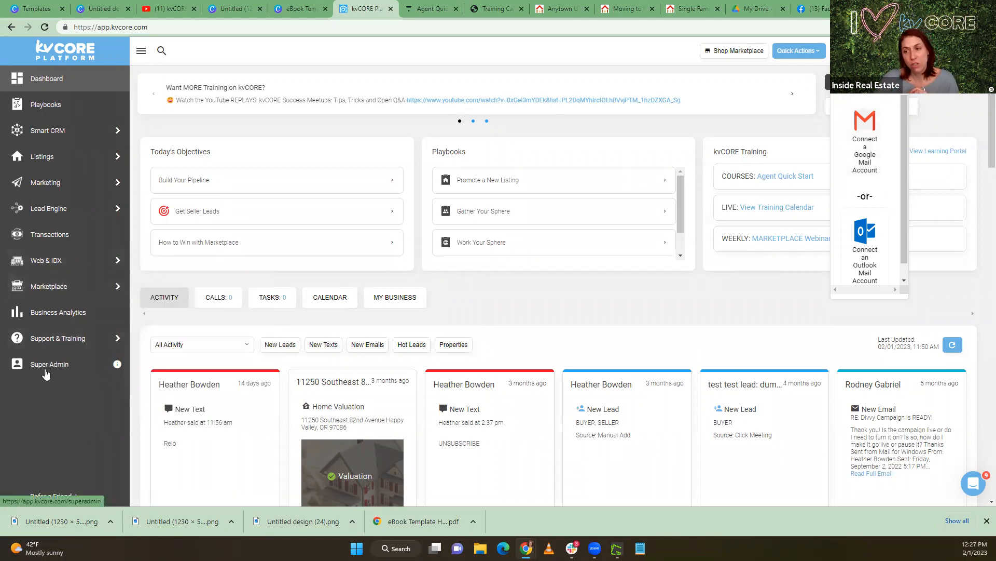
Open the Inside Real Estate Support Center and search all help articles for "spam"
mouse_move(47, 342)
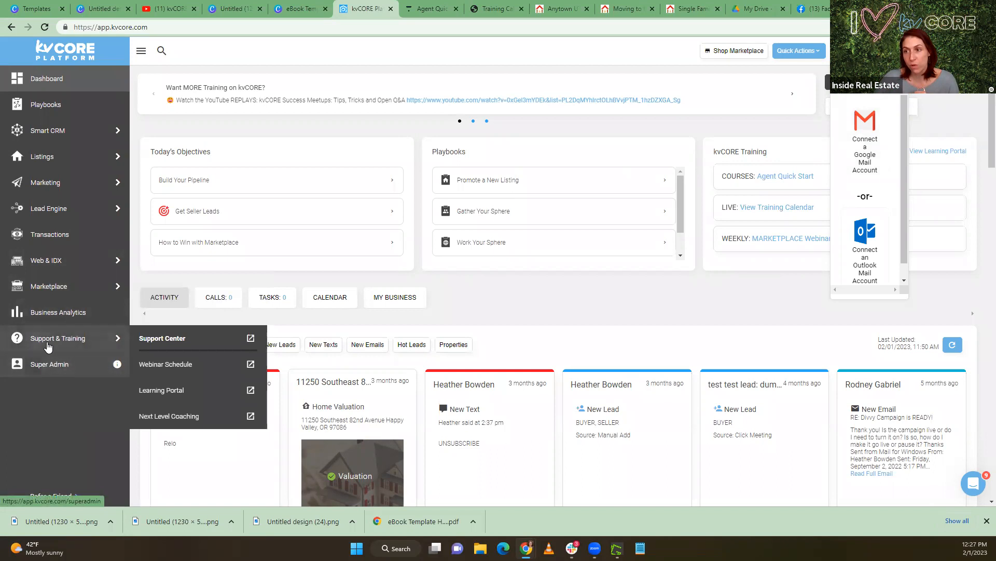
left_click(198, 338)
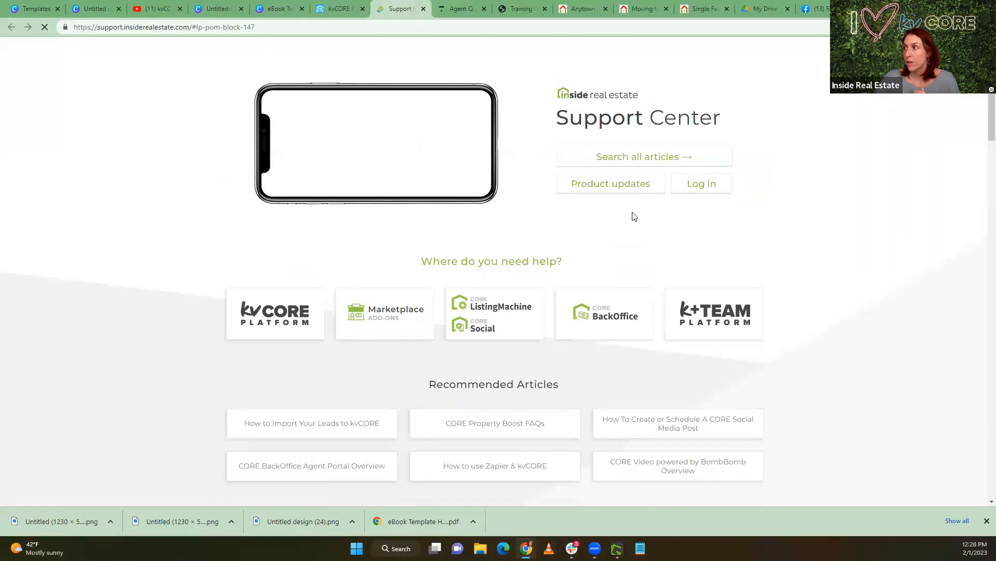
left_click(625, 155)
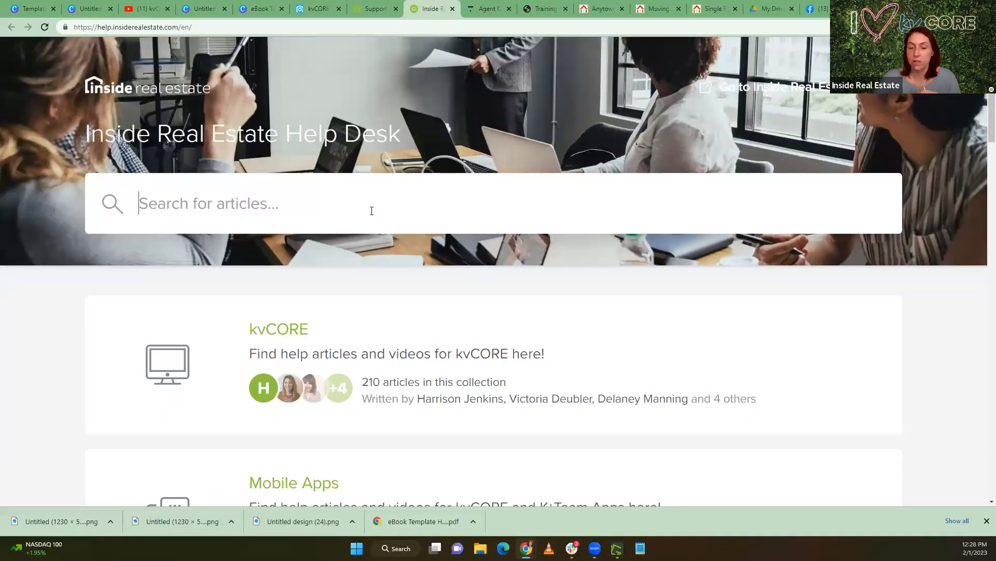
left_click(371, 210)
type("spam")
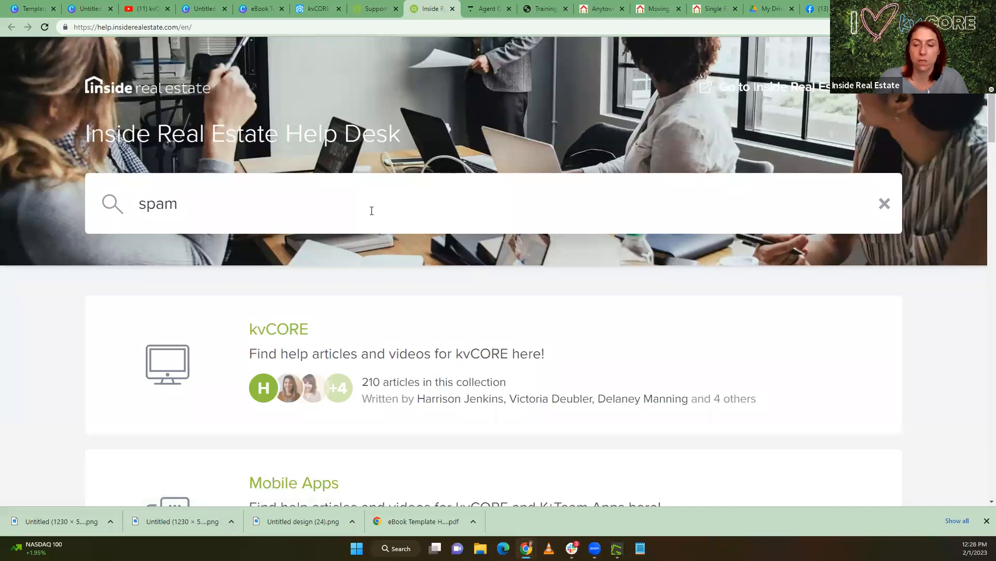
key("Return")
scroll(250, 280, "down", 2)
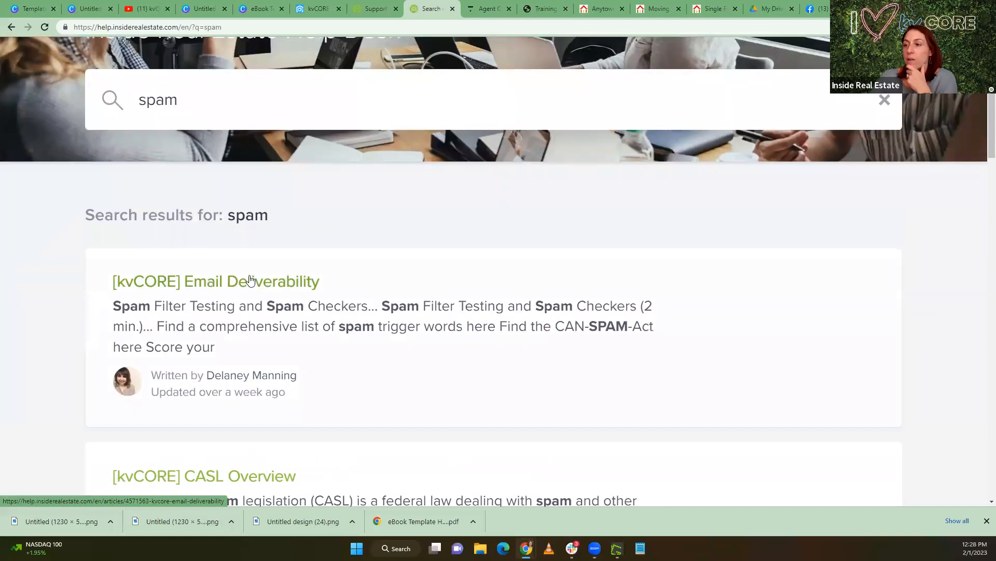
Open the "[kvCORE] Email Deliverability" article, review its advice on keeping emails out of spam, and select the article's web address
left_click(251, 282)
scroll(301, 310, "down", 10)
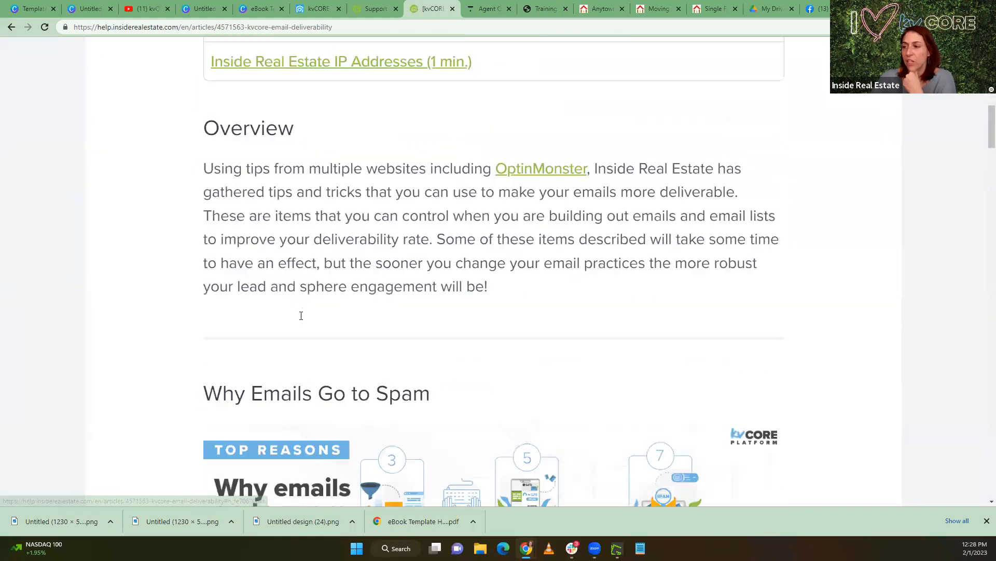
scroll(301, 315, "down", 8)
scroll(445, 342, "down", 9)
scroll(493, 383, "down", 8)
scroll(487, 379, "up", 10)
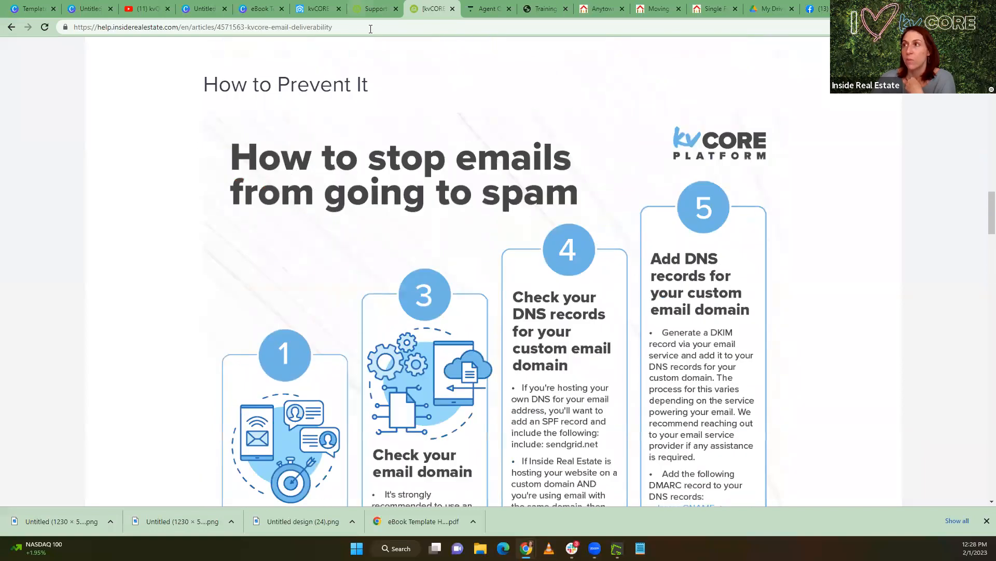
left_click(370, 29)
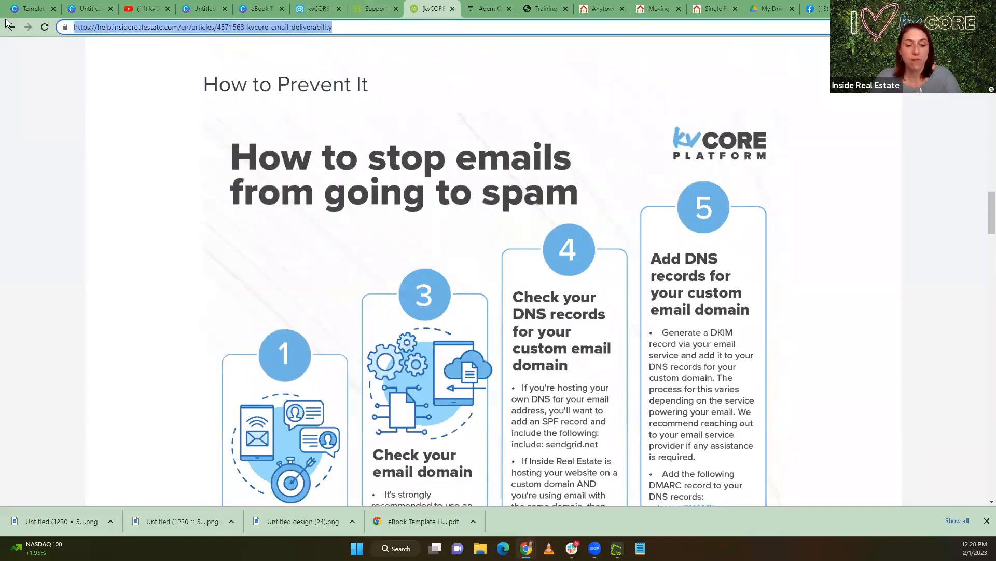